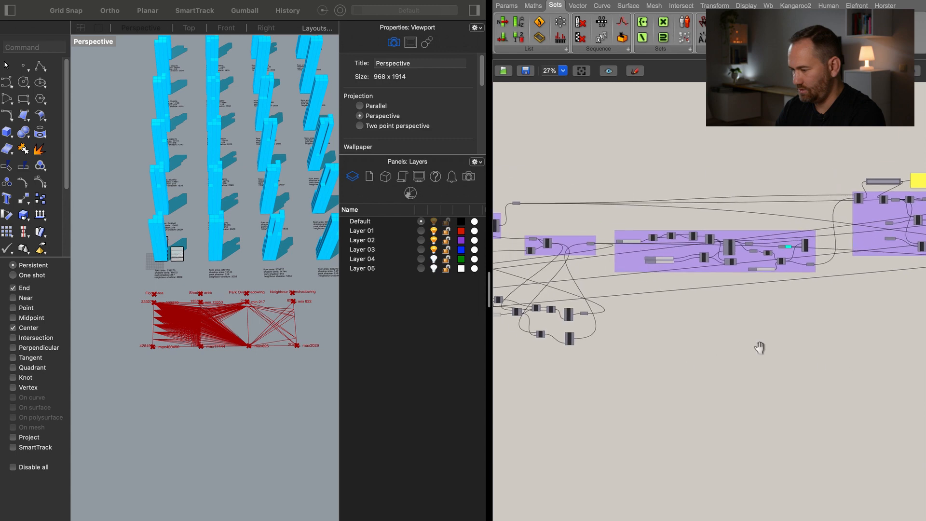
Set the Second Number slider feeding the Larger component's B input to 300000.
scroll(649, 291, up, 7)
scroll(648, 291, up, 6)
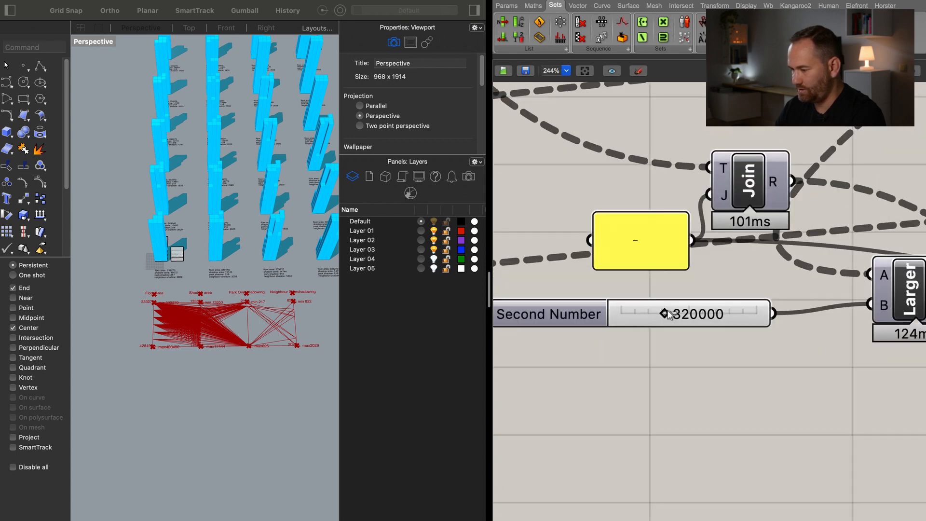
double_click(669, 325)
text(30000)
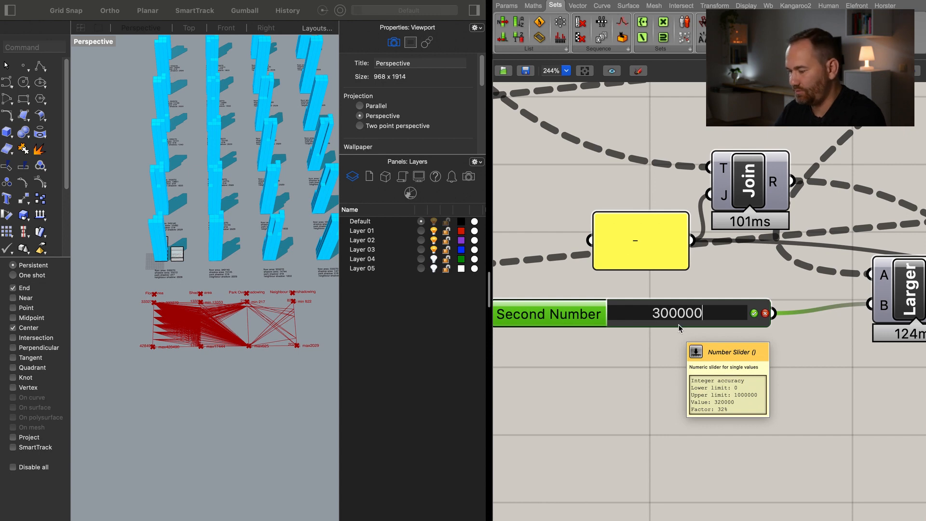
key(Return)
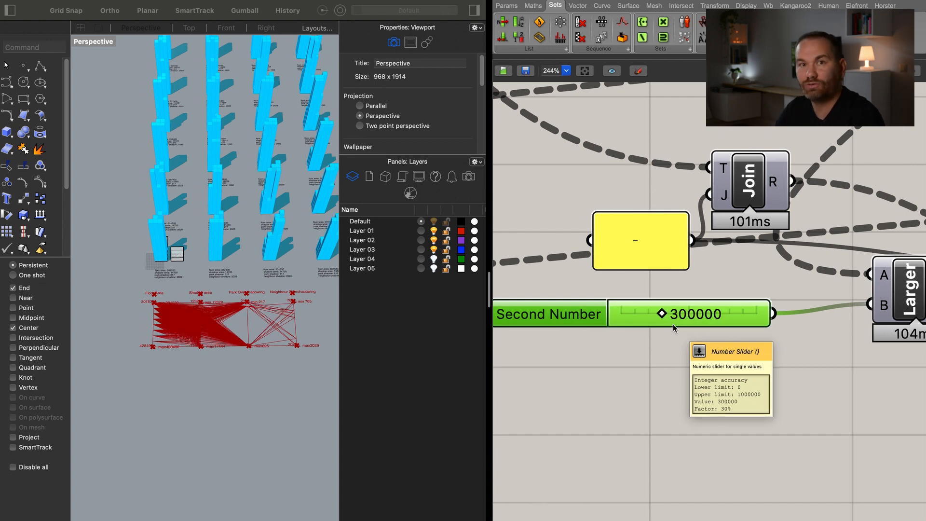
Examine the upper Cull component's output list and trace the incoming data back to the Merge component and the FLOOR AREA and shadow panels.
scroll(841, 351, right, 10)
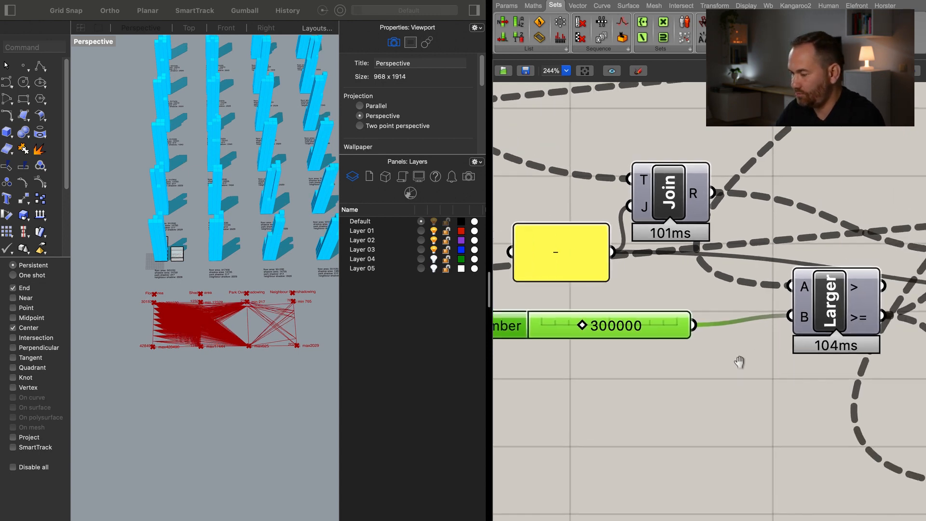
mouse_move(746, 277)
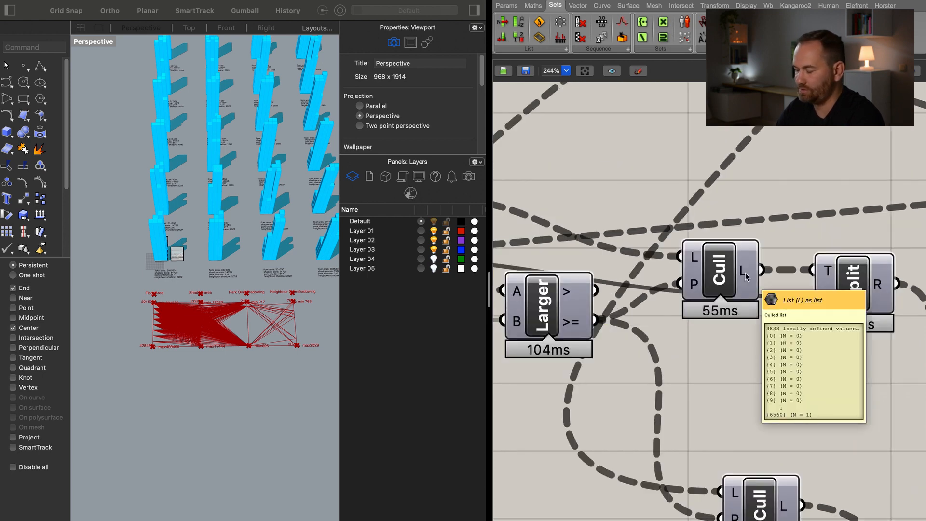
scroll(746, 276, down, 5)
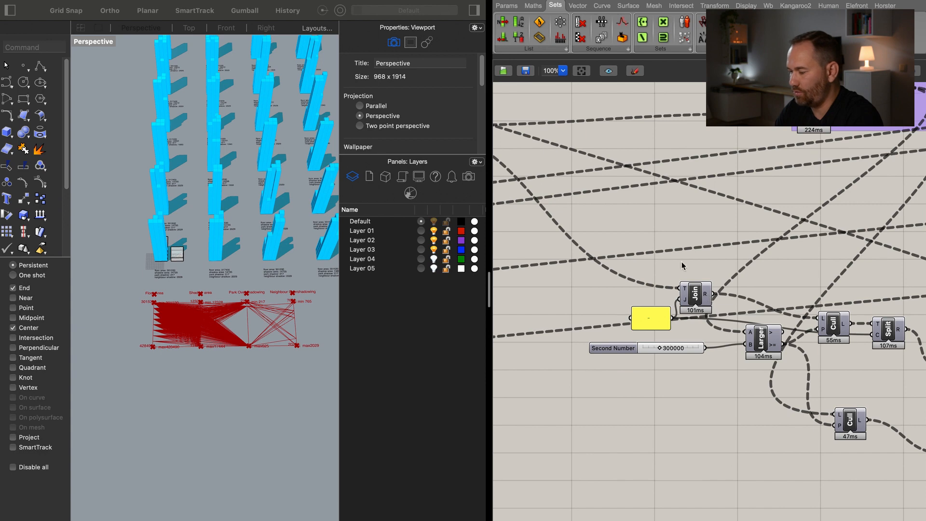
scroll(663, 260, left, 6)
scroll(663, 261, up, 2)
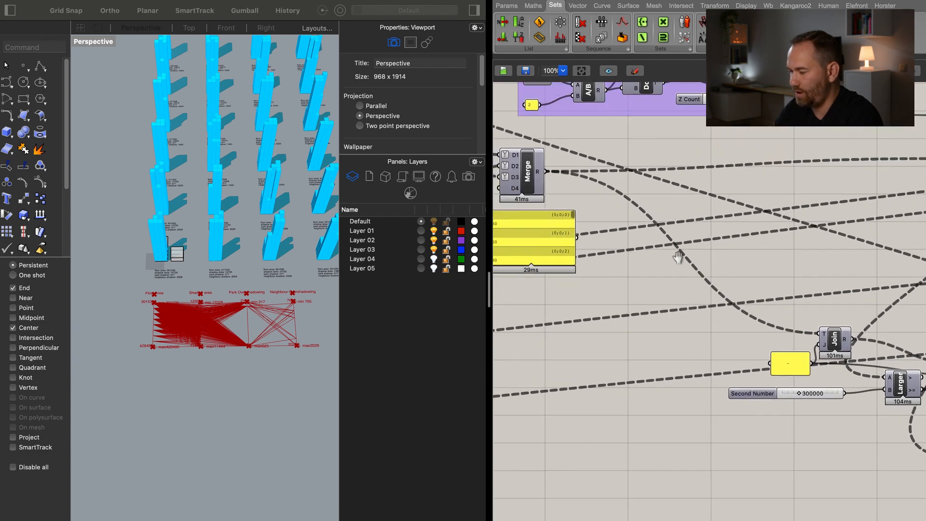
scroll(789, 332, left, 3)
scroll(789, 332, up, 1)
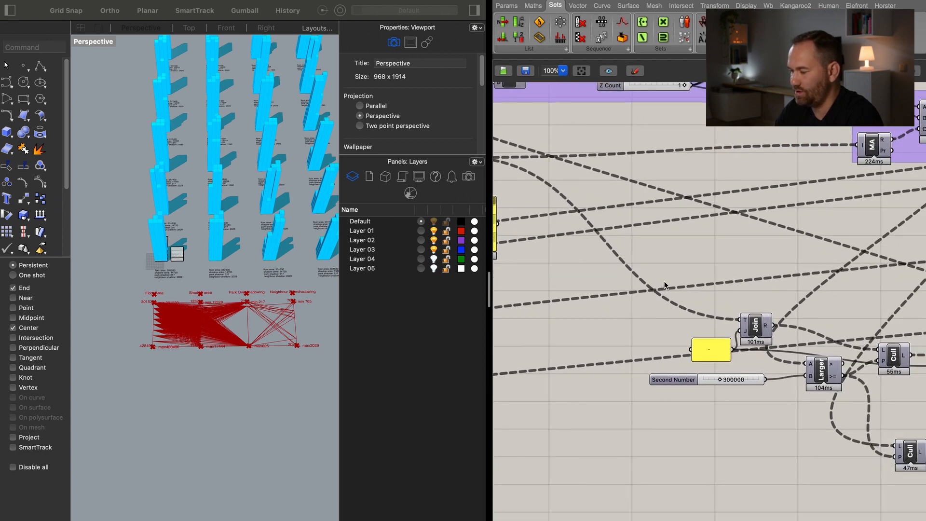
scroll(712, 242, left, 9)
scroll(711, 242, up, 1)
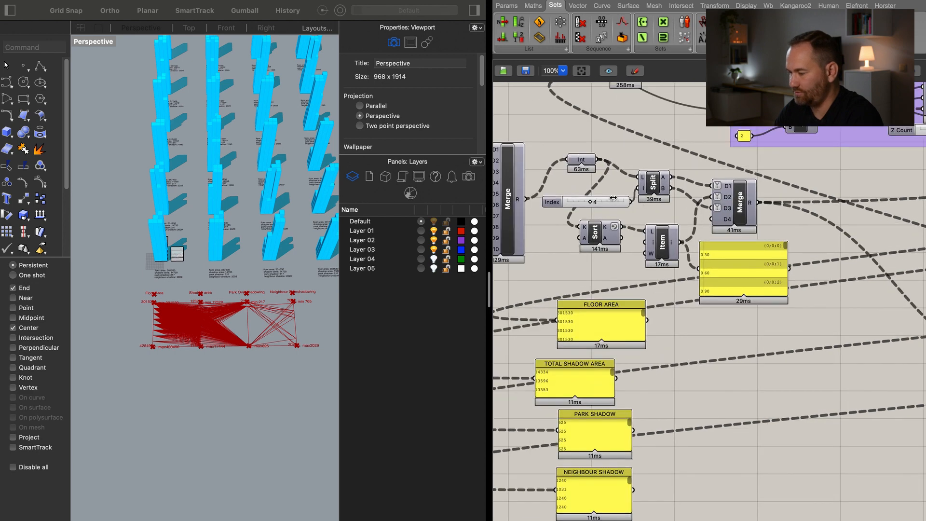
scroll(834, 244, right, 20)
scroll(834, 244, down, 3)
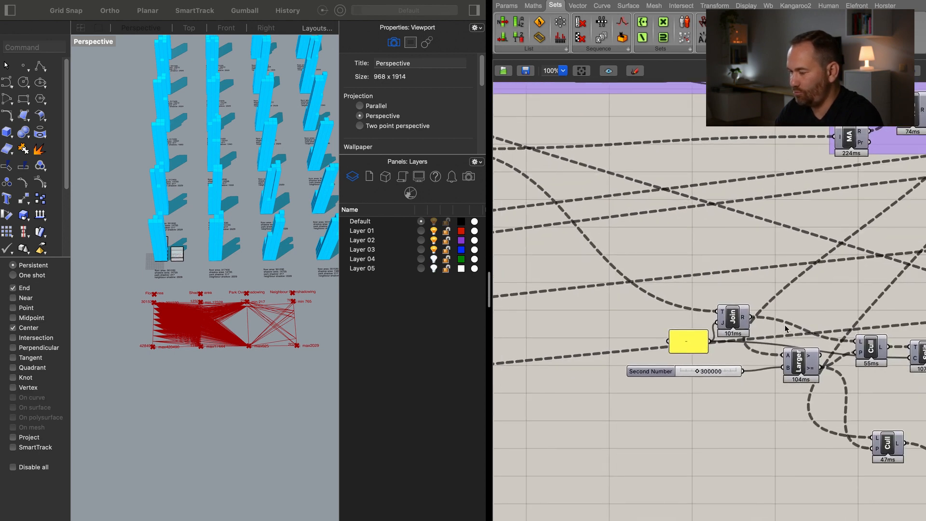
Add a Panel to the canvas near the Join component and feed it the joined text result.
scroll(786, 330, right, 3)
double_click(763, 307)
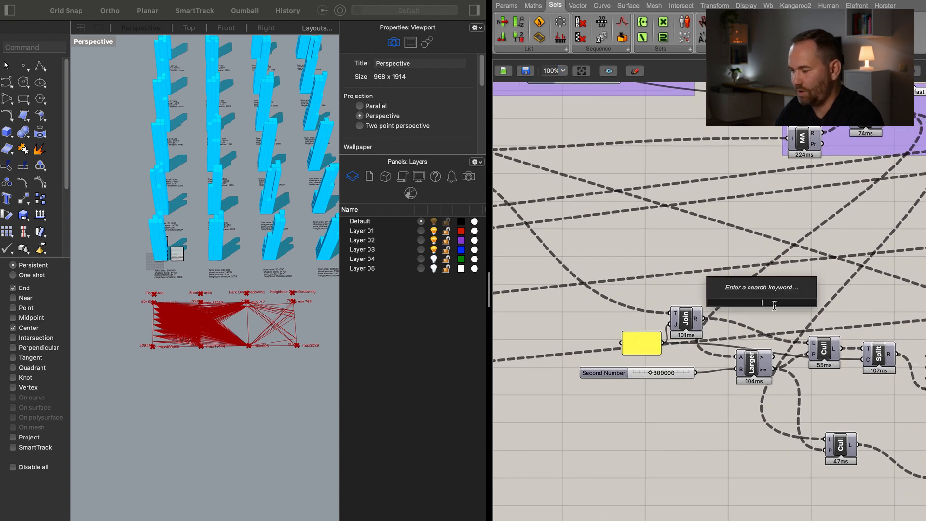
text(panel)
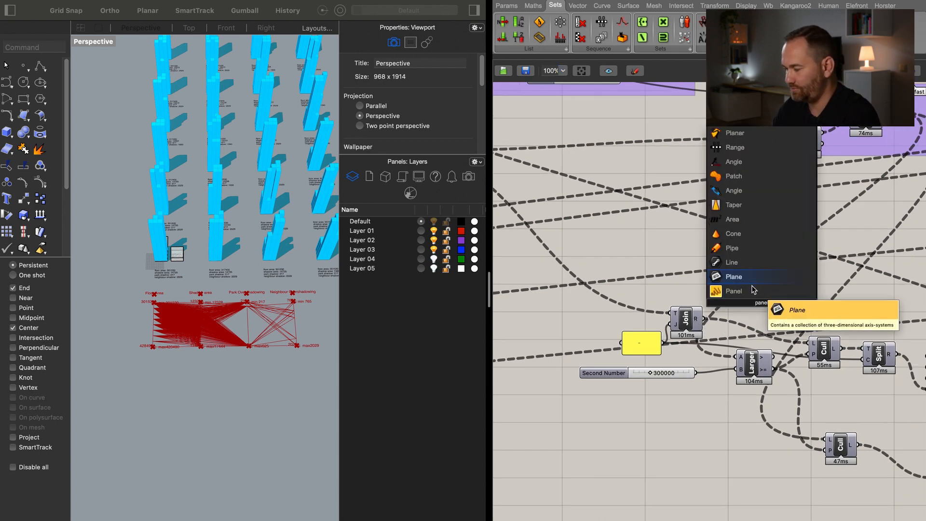
click(754, 294)
drag(736, 309, 764, 292)
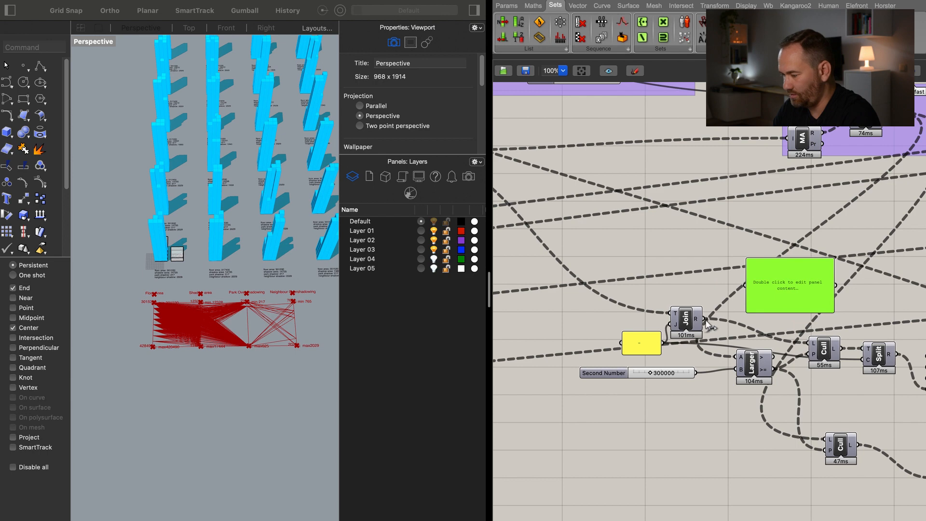
drag(705, 320, 745, 287)
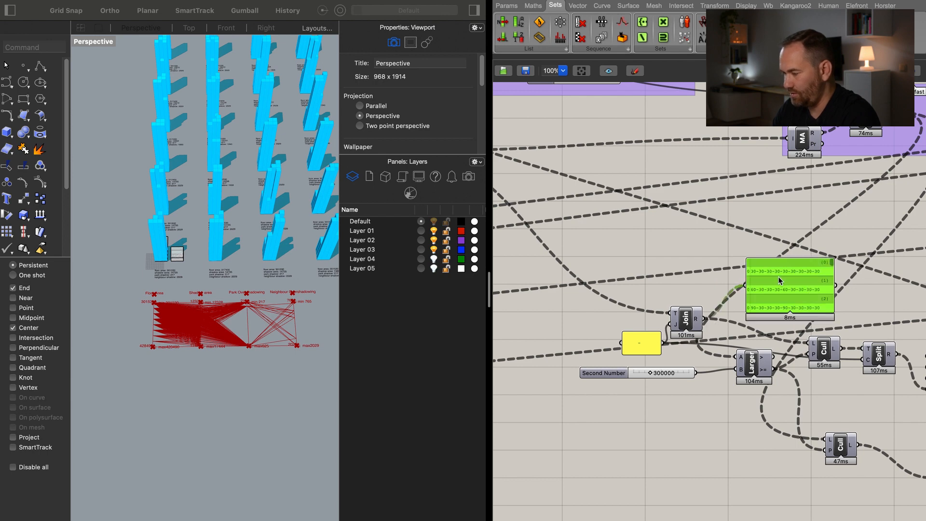
right_drag(772, 277, 752, 279)
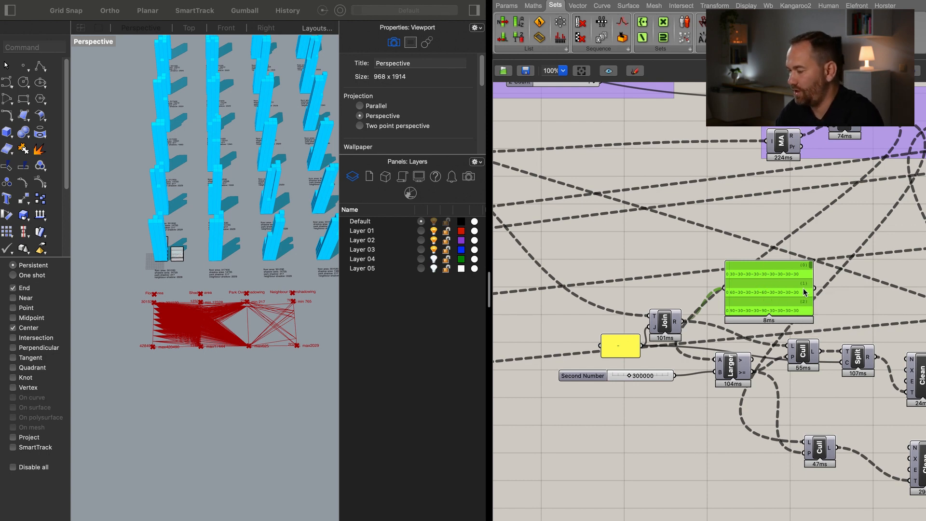
Add a Text parameter next to the Join component, connect Join's result to it and rename it Genome.
right_drag(722, 318, 666, 295)
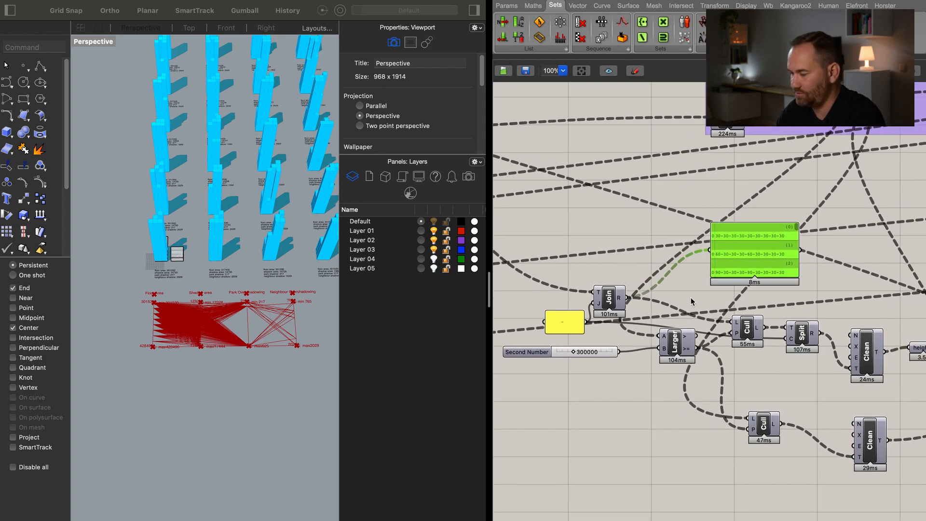
double_click(693, 295)
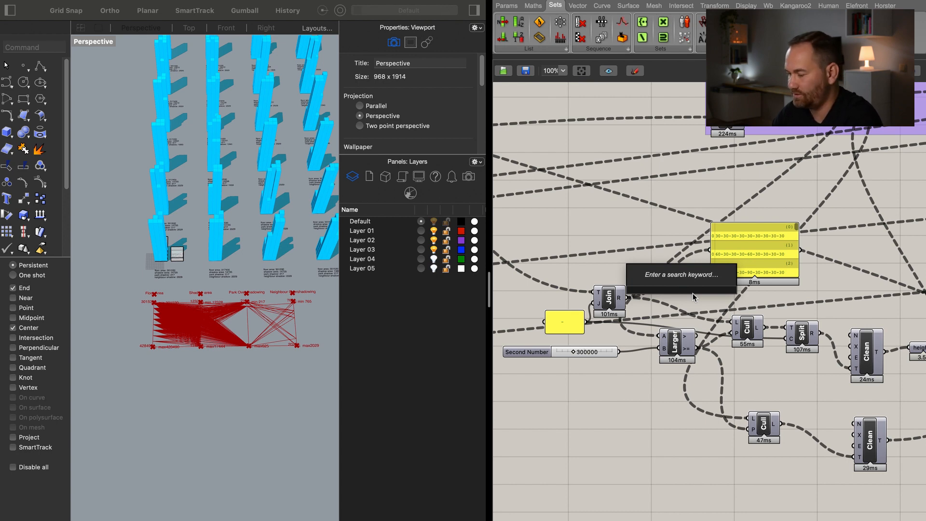
text(text)
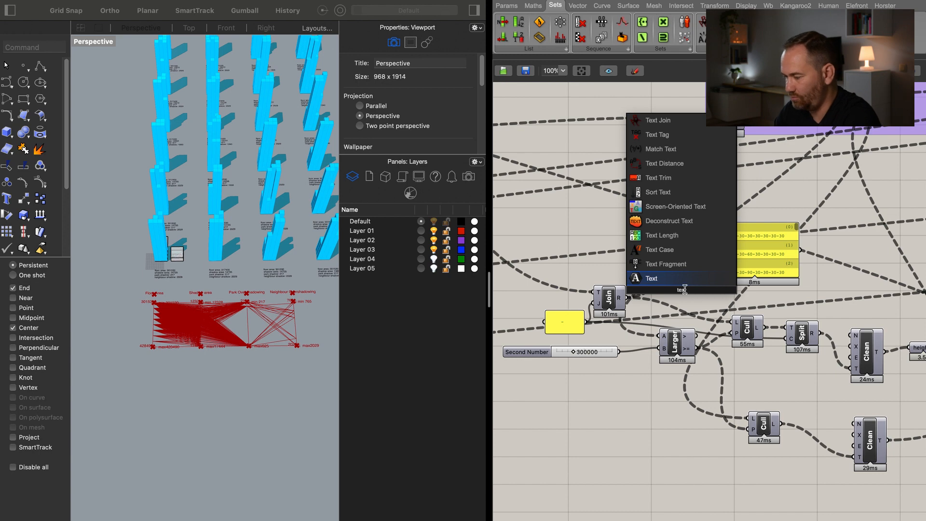
key(Return)
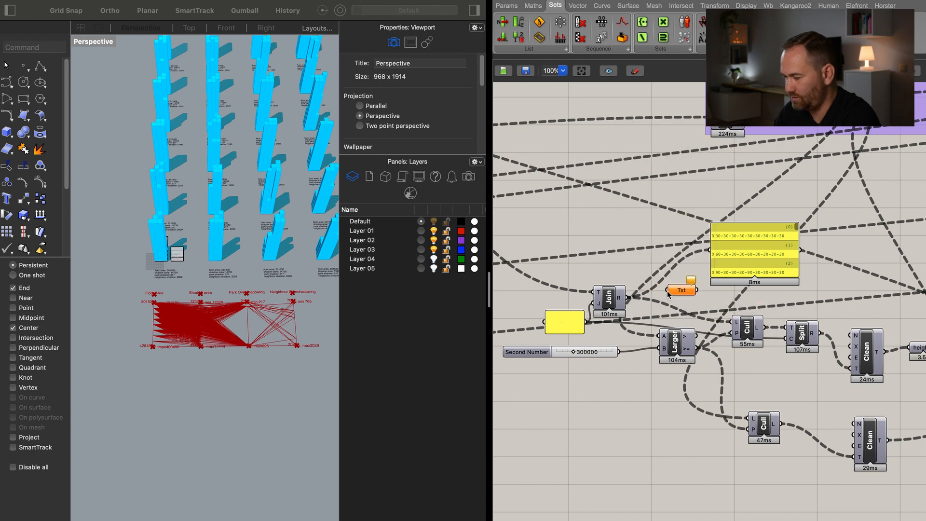
drag(629, 298, 669, 290)
right_click(680, 291)
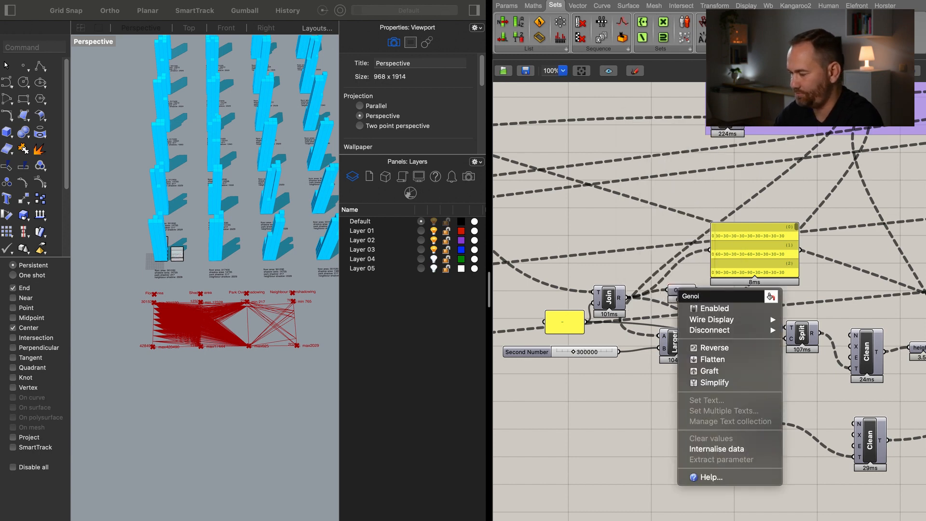
text(Genome)
key(Return)
Move the separator panel, Join and Genome parameter clear of the filter components and group them under the name genome.
drag(700, 282, 575, 323)
drag(618, 305, 548, 228)
right_drag(597, 287, 726, 329)
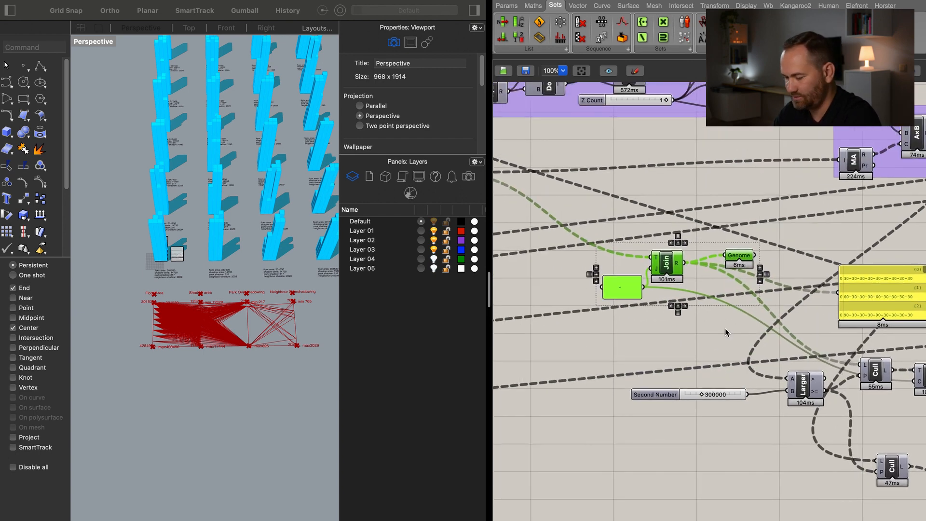
key(ctrl+g)
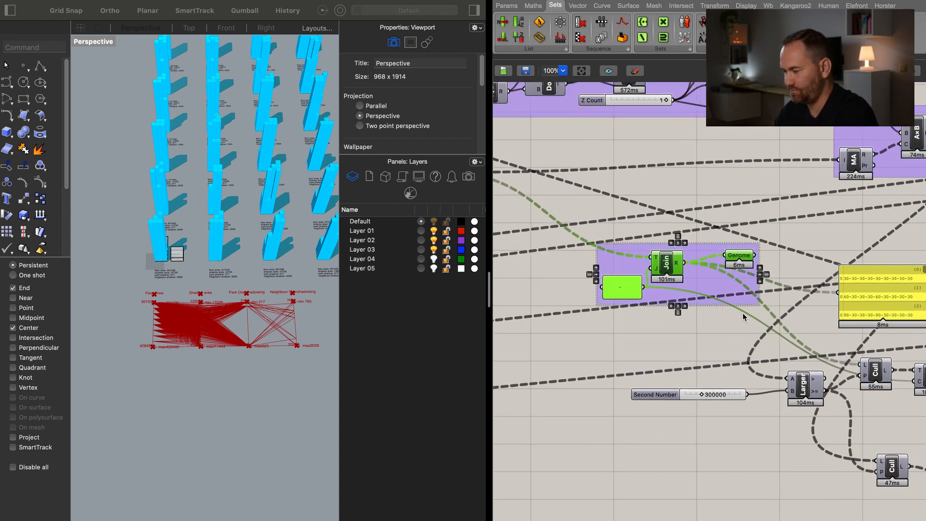
right_click(705, 274)
text(genome)
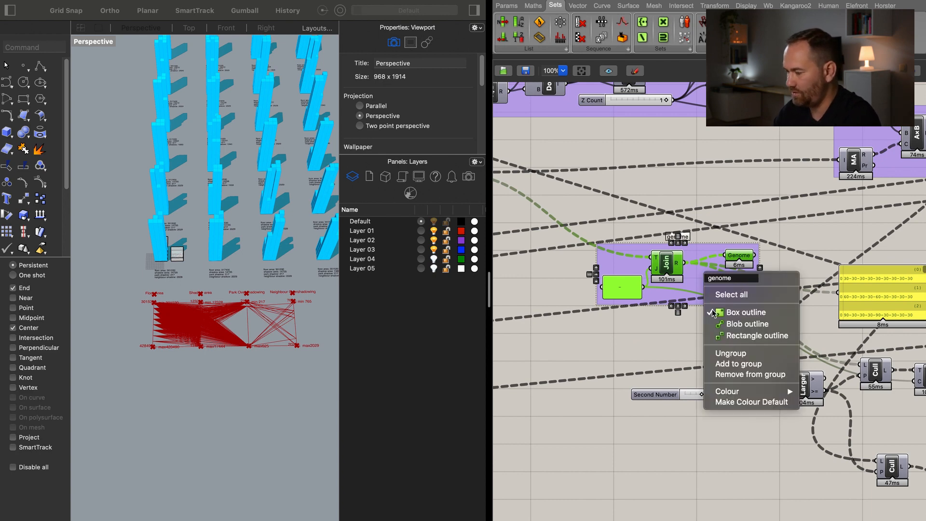
click(655, 343)
scroll(654, 343, down, 3)
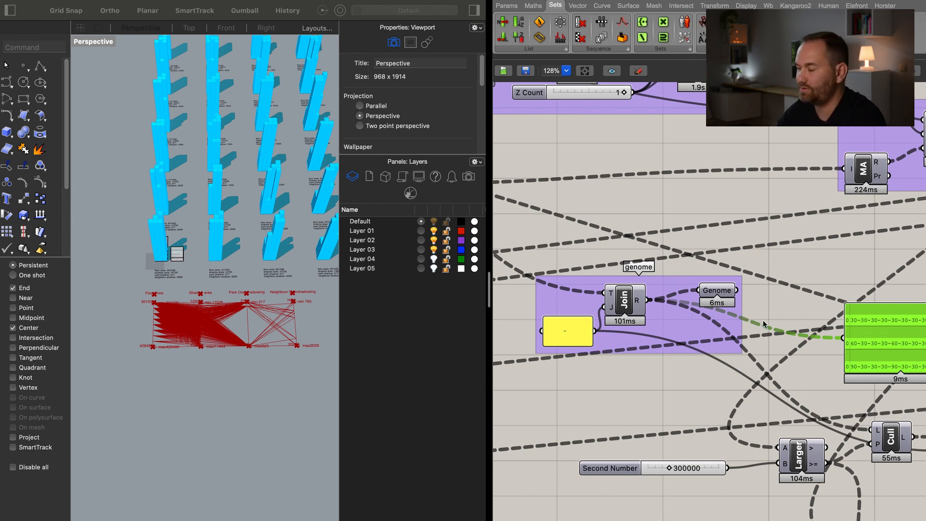
Copy the Genome parameter to just above the Second Number slider and connect the original Genome output to the copy.
drag(722, 294, 724, 296)
scroll(724, 297, down, 5)
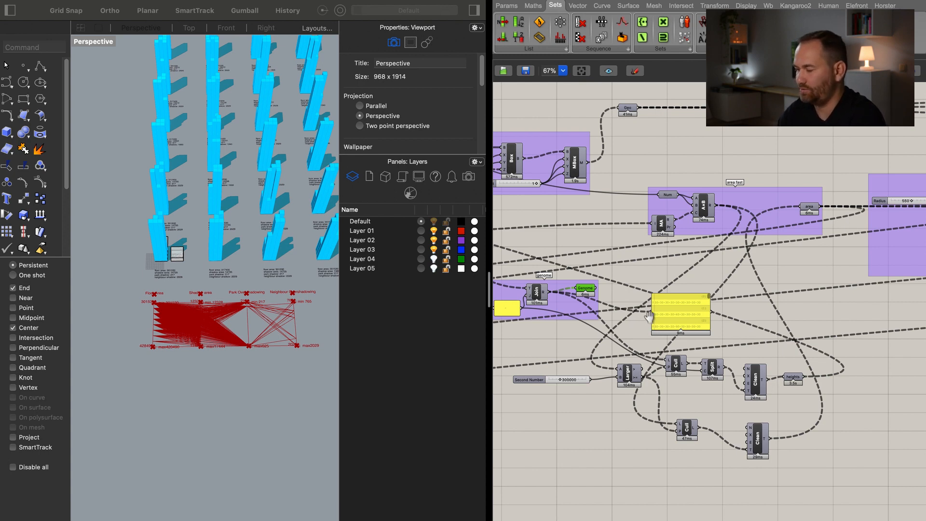
right_drag(639, 328, 674, 322)
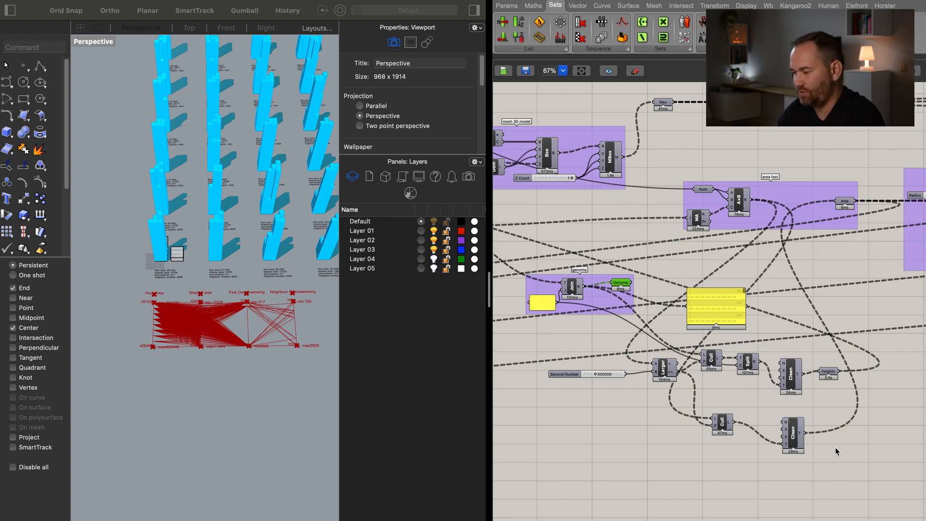
scroll(658, 331, up, 3)
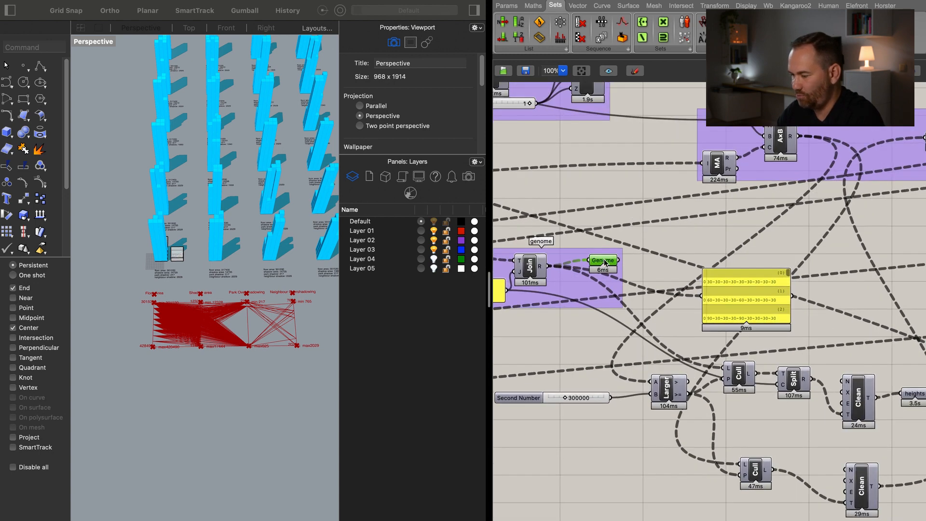
mouse_move(605, 265)
alt+drag(607, 265, 606, 383)
drag(642, 257, 620, 262)
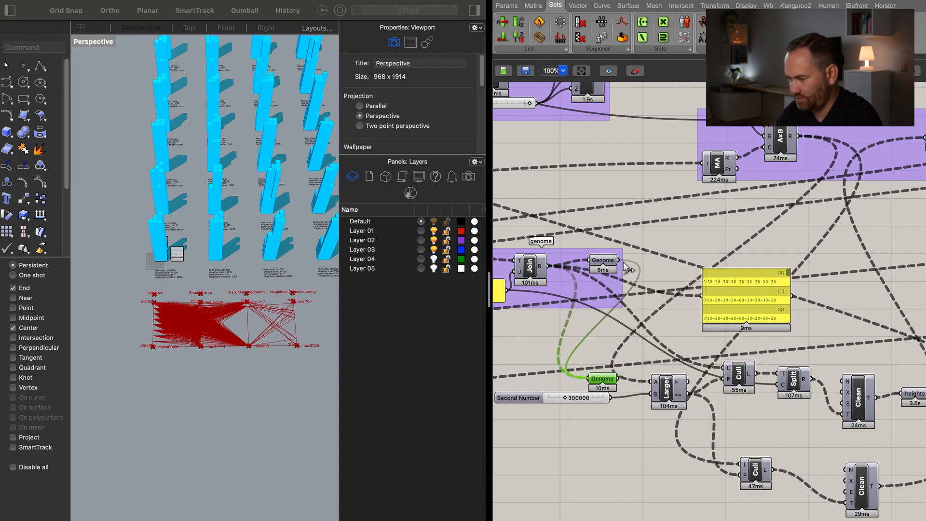
Reposition the copied Genome parameter and connect it to the upper Cull component's list input in place of the Join result.
right_drag(620, 312, 579, 264)
drag(596, 355, 590, 352)
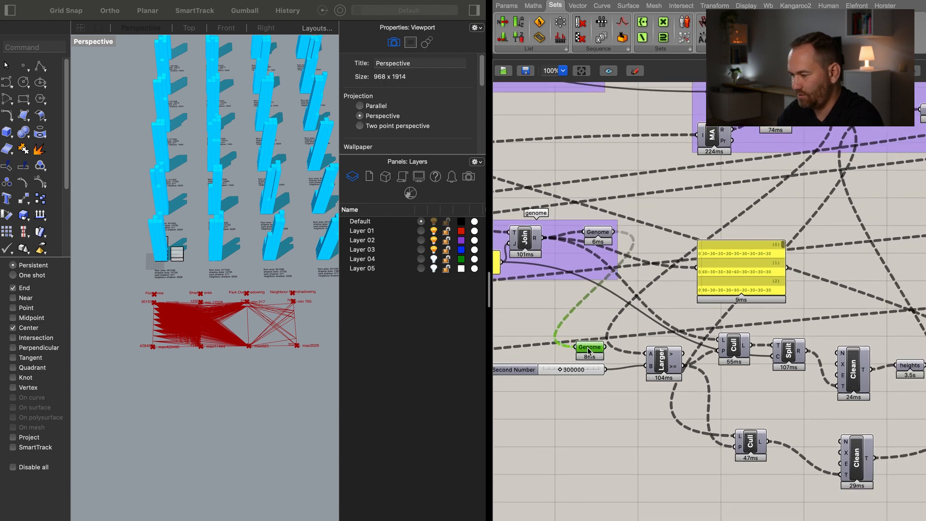
drag(719, 340, 605, 348)
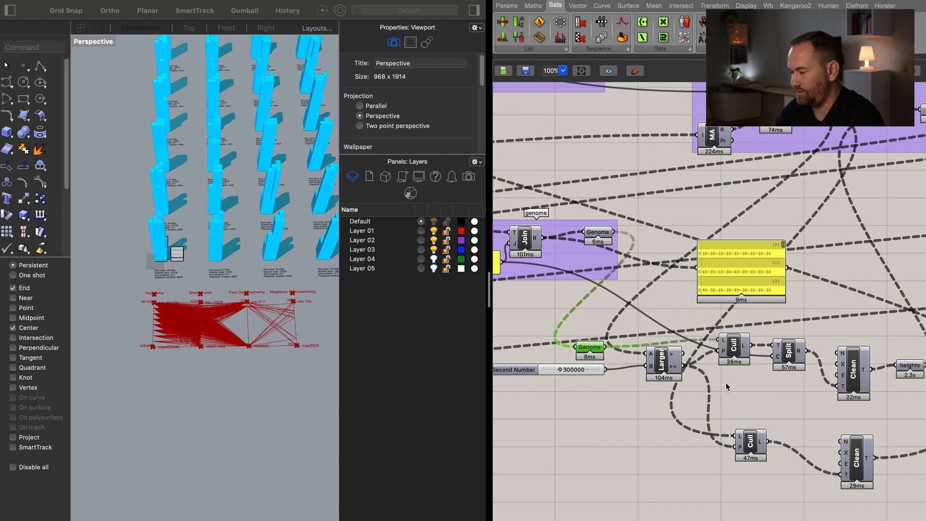
Set the Second Number threshold slider to 400000.
double_click(580, 371)
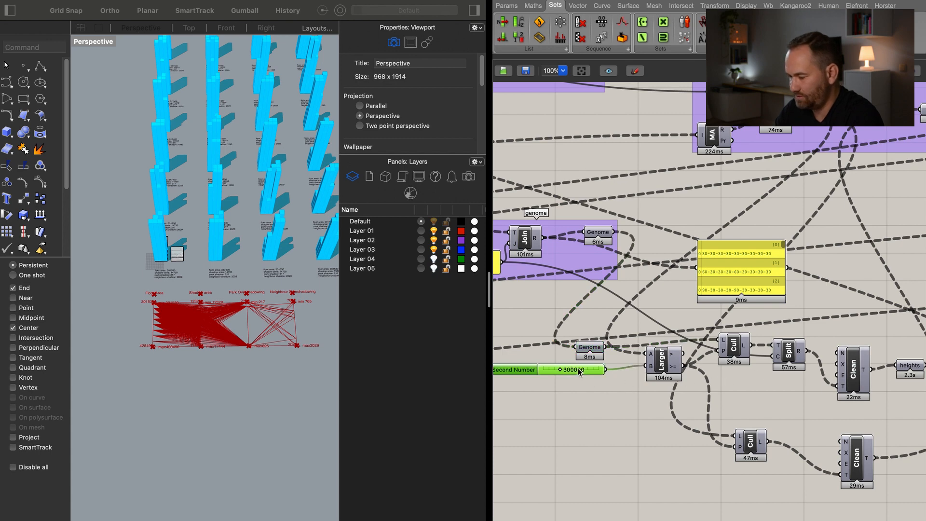
text(400000)
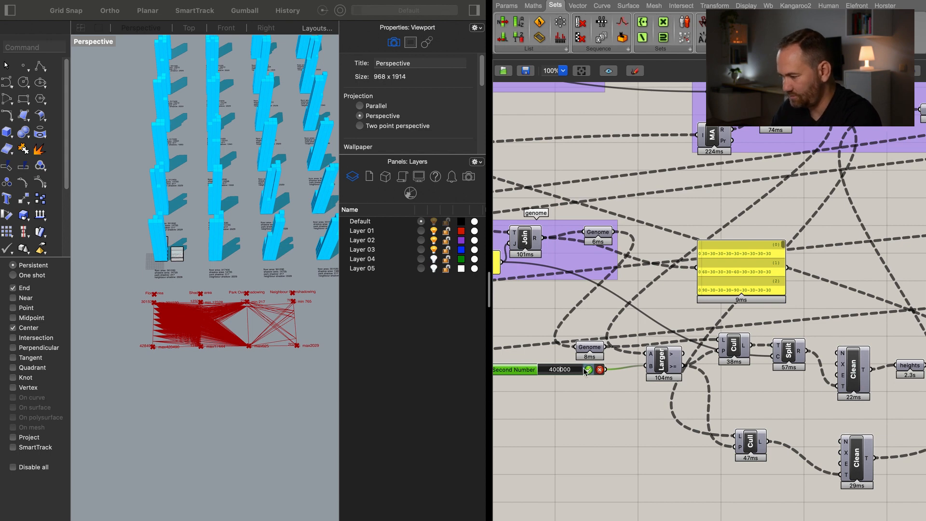
click(589, 371)
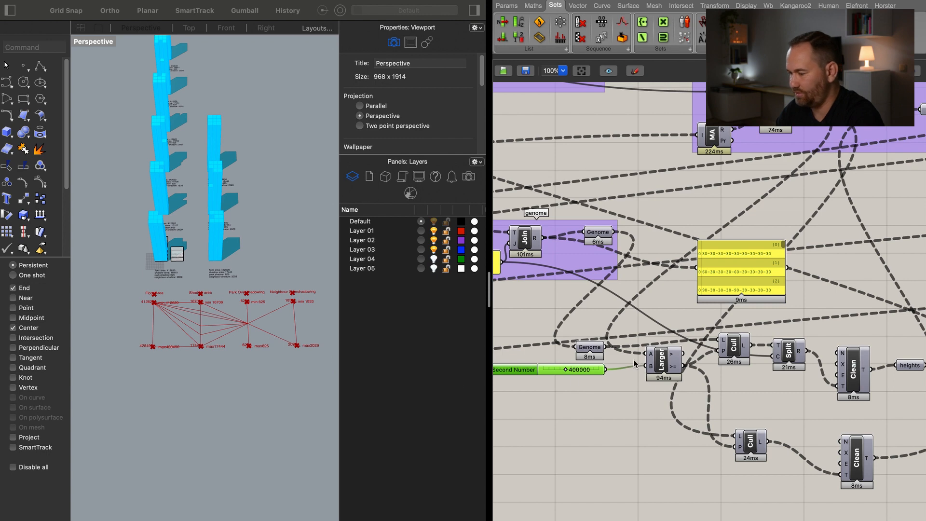
Shift the Larger component slightly away from the Second Number slider.
drag(667, 366, 673, 373)
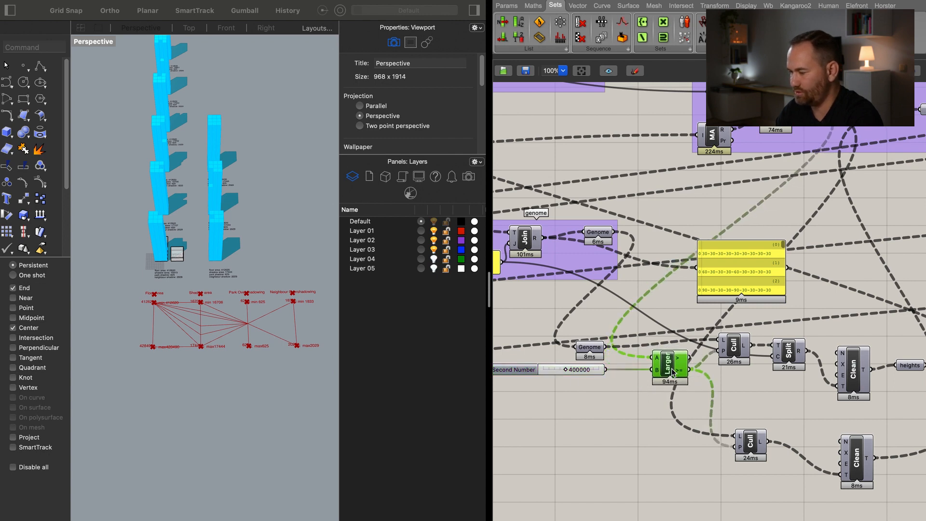
right_drag(717, 292, 735, 329)
right_drag(683, 263, 776, 252)
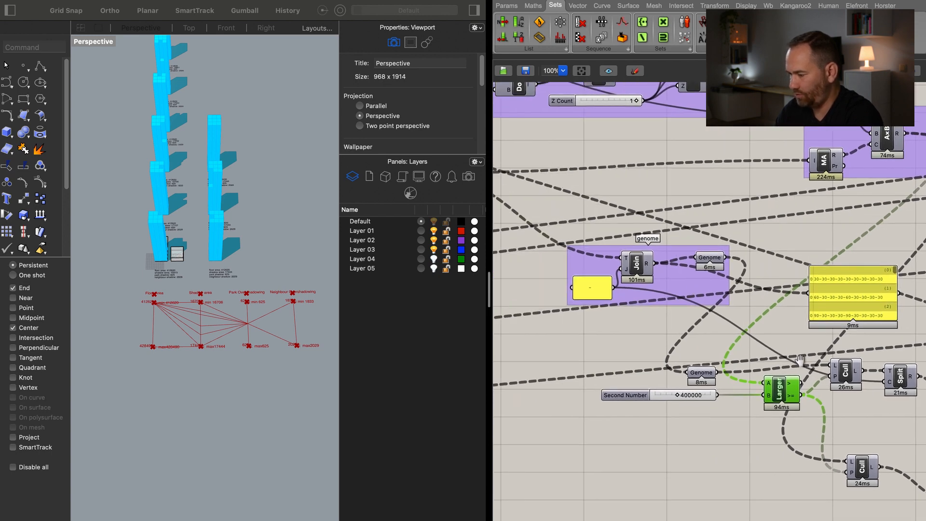
Move the genome group up and back toward the Merge component that feeds it.
scroll(772, 362, down, 3)
scroll(767, 362, down, 5)
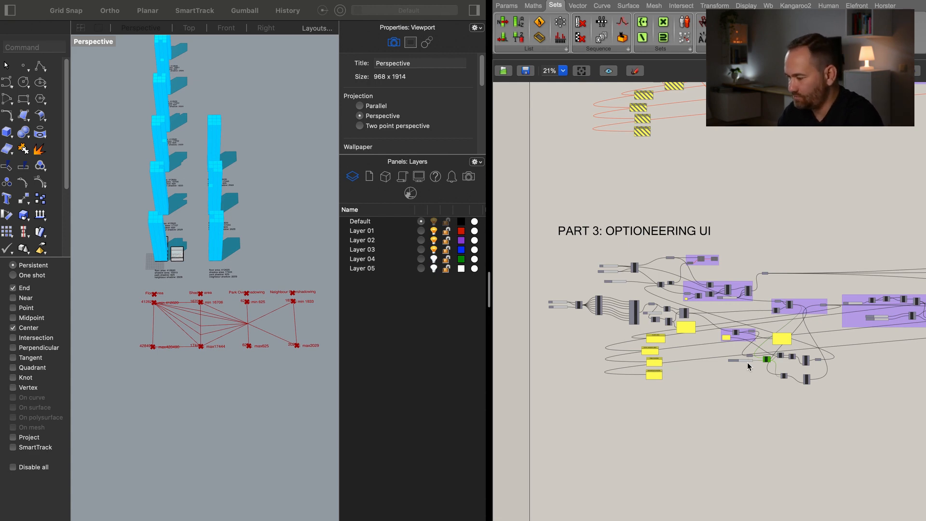
right_drag(748, 362, 687, 348)
scroll(687, 348, up, 6)
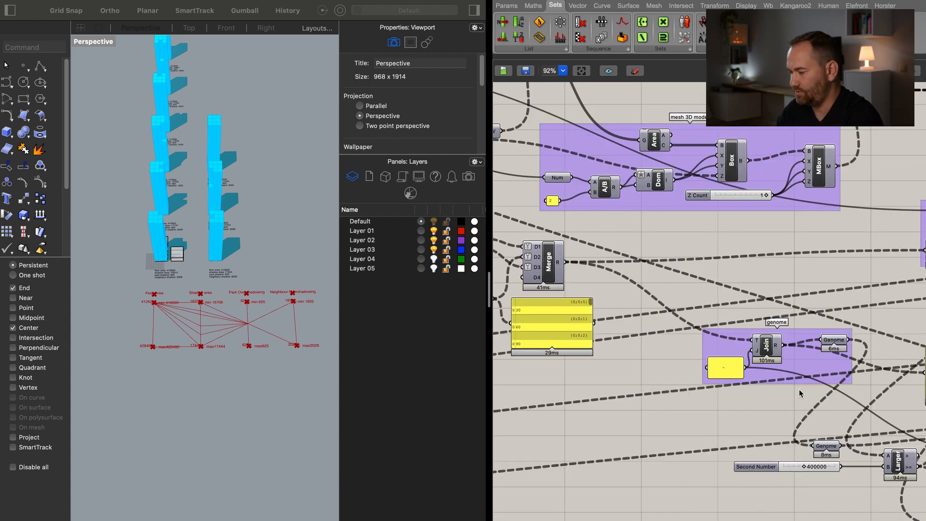
drag(798, 372, 717, 307)
Delete the data panel beneath the Merge component and the FLOOR AREA, TOTAL SHADOW AREA, PARK SHADOW and NEIGHBOUR SHADOW panels.
right_drag(744, 399, 919, 409)
right_drag(774, 413, 875, 451)
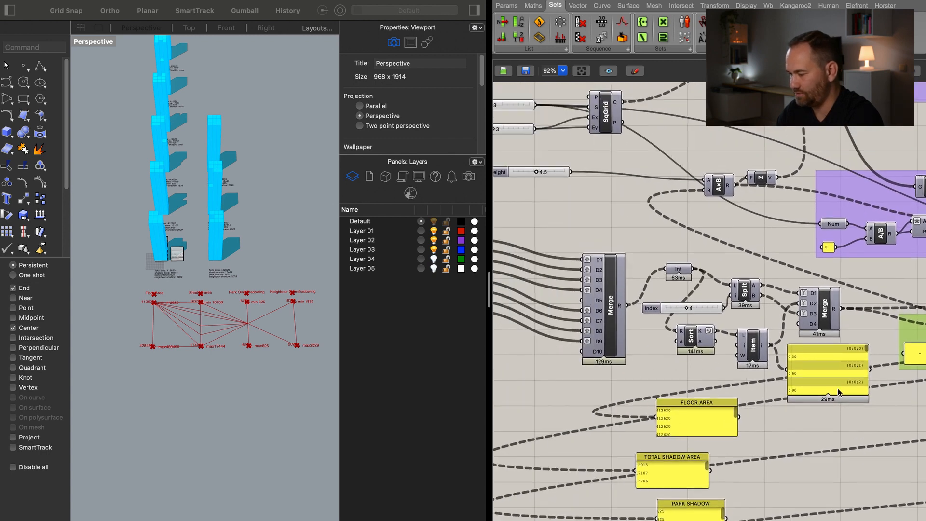
click(831, 393)
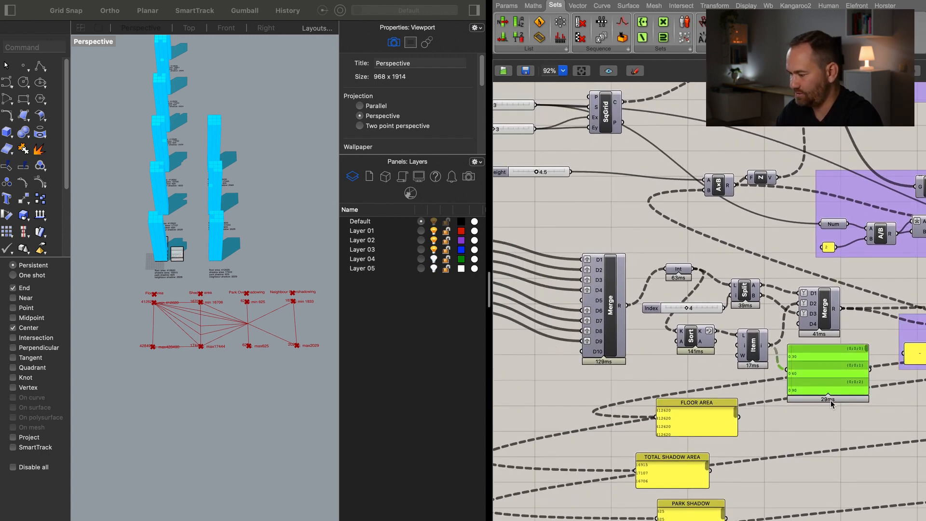
key(Delete)
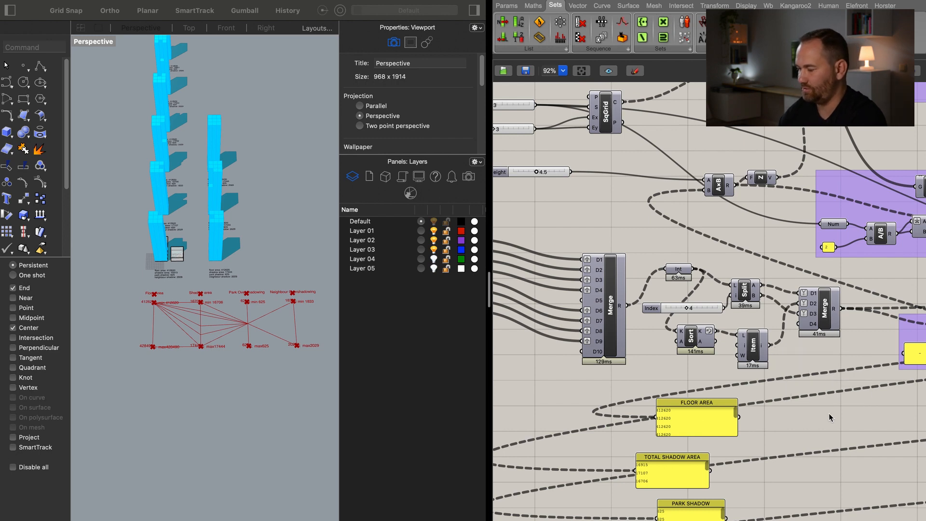
right_drag(681, 339, 624, 232)
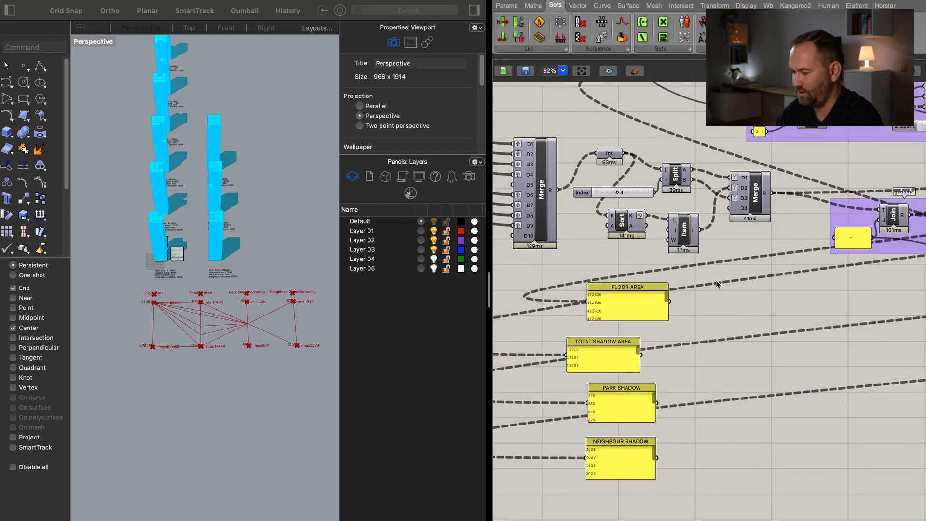
drag(702, 273, 593, 507)
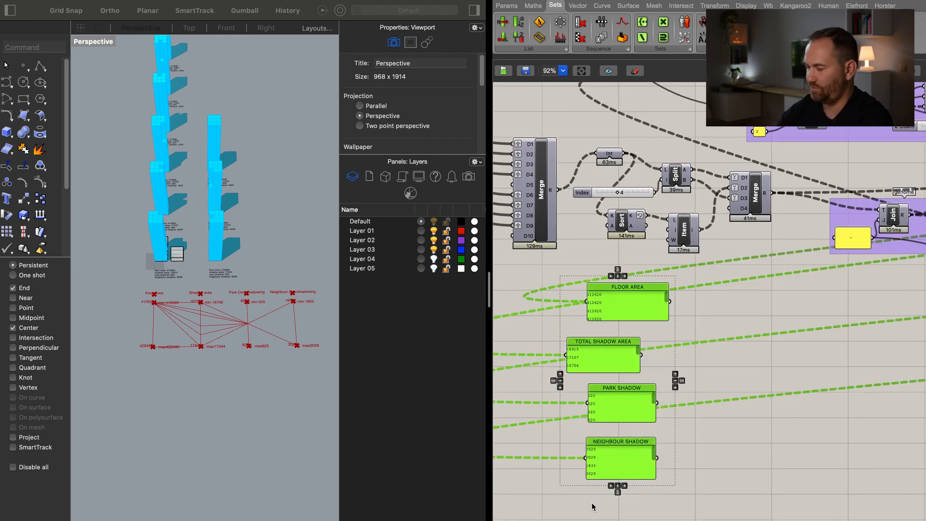
key(Delete)
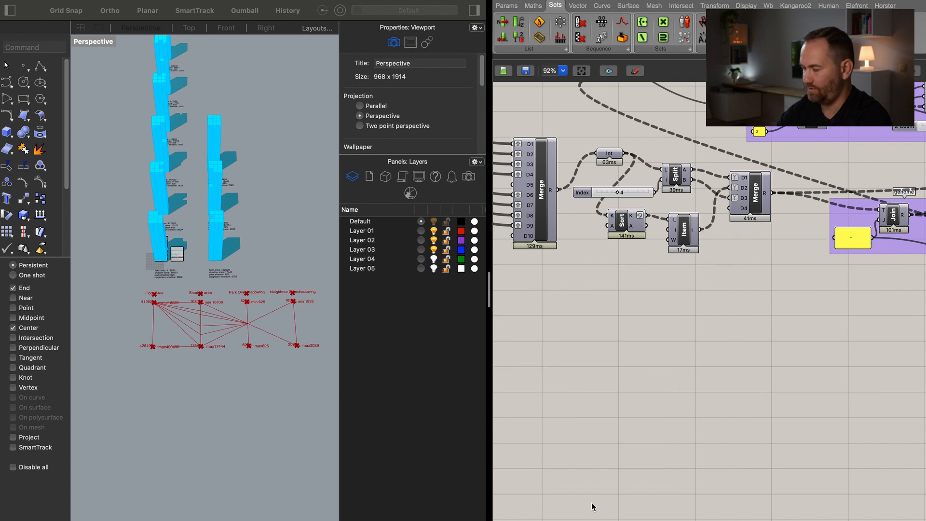
Group the components from the Series sliders through CrossRef to the final Merge, and move the new group lower on the canvas.
right_drag(725, 361, 744, 439)
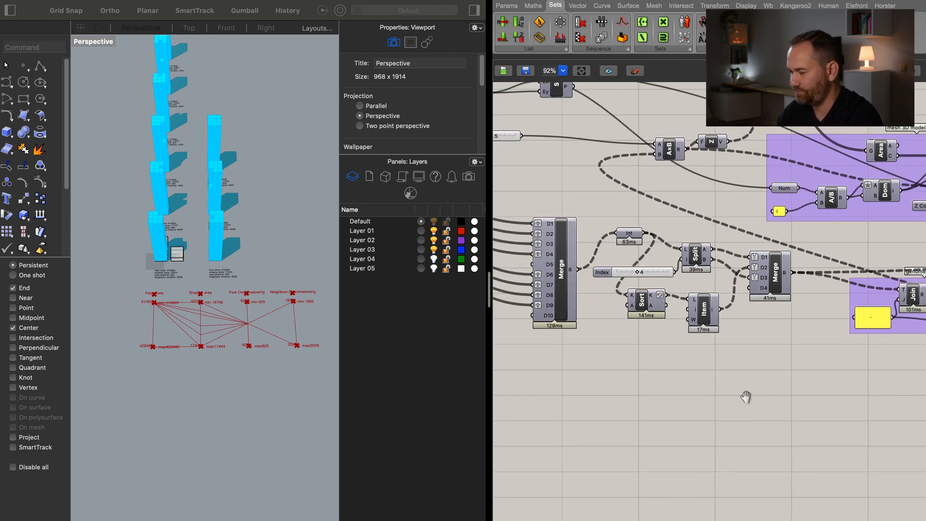
right_drag(725, 389, 830, 426)
drag(896, 382, 614, 263)
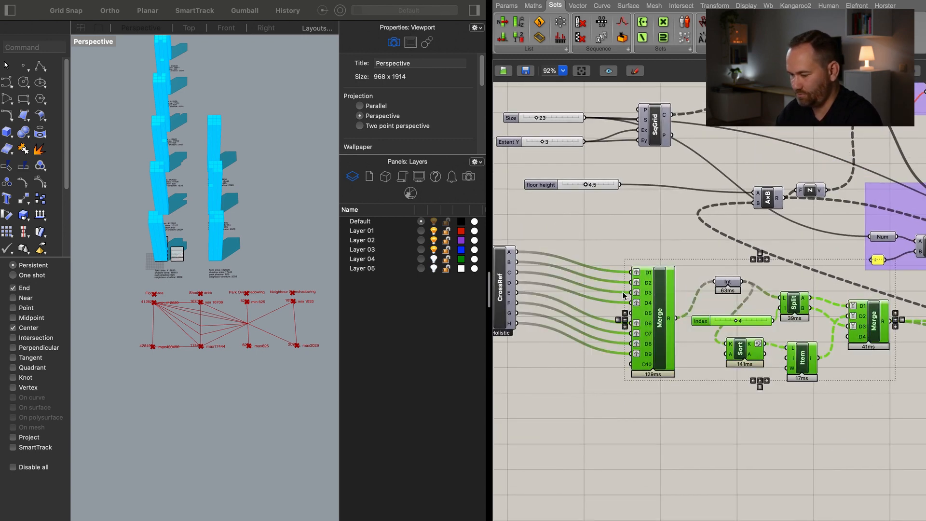
right_drag(573, 417, 766, 459)
drag(764, 455, 521, 291)
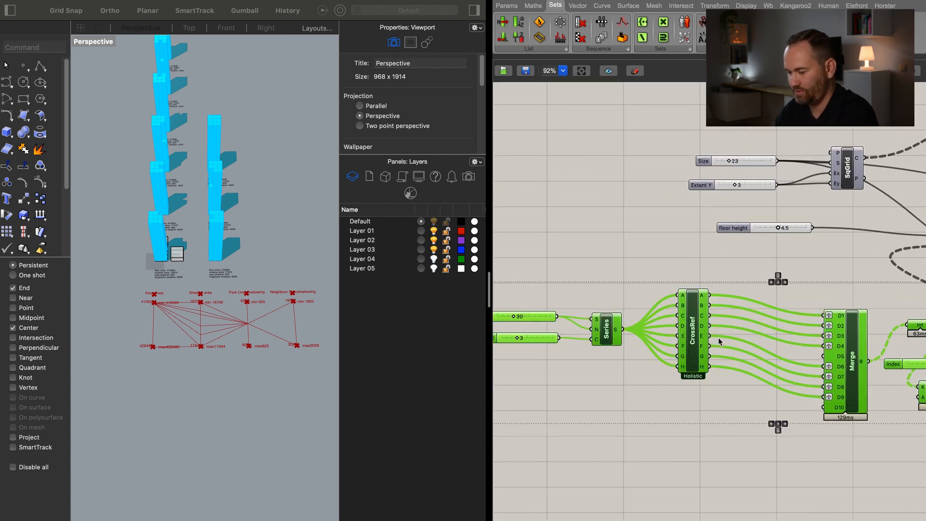
key(ctrl+g)
drag(757, 402, 720, 485)
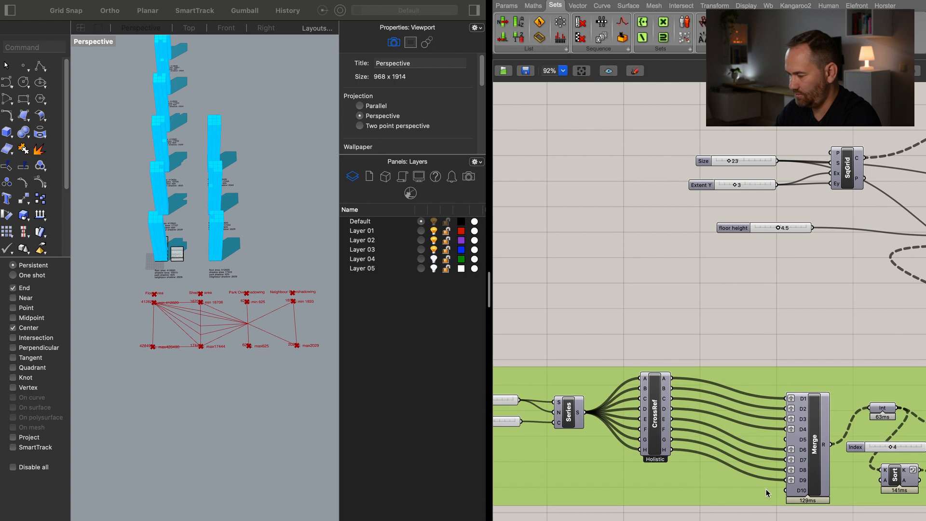
Move the genome group down so it sits beside the newly created group.
right_drag(766, 491, 597, 427)
right_drag(794, 436, 526, 428)
drag(861, 353, 827, 413)
Name the new Series-to-Merge group "numerical description of deisgns".
right_drag(756, 442, 873, 458)
click(610, 328)
right_click(610, 328)
text(nu)
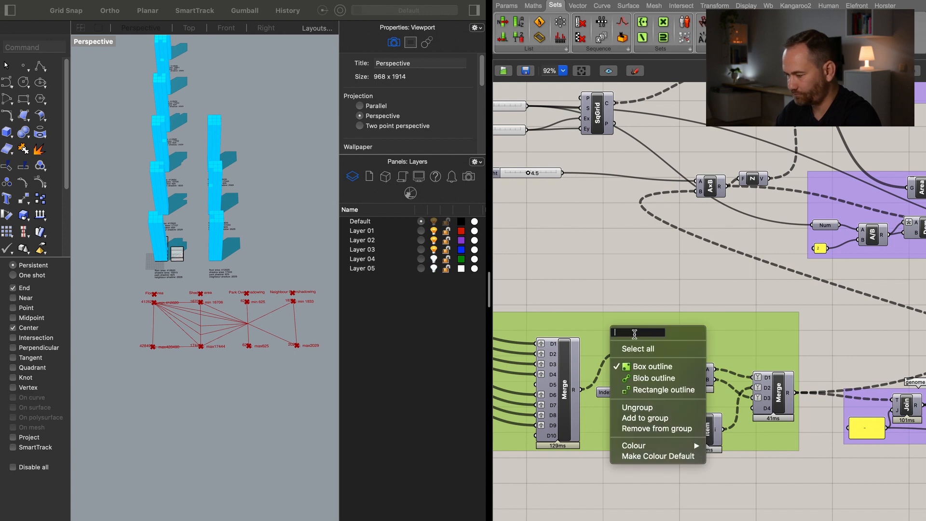
text(meri)
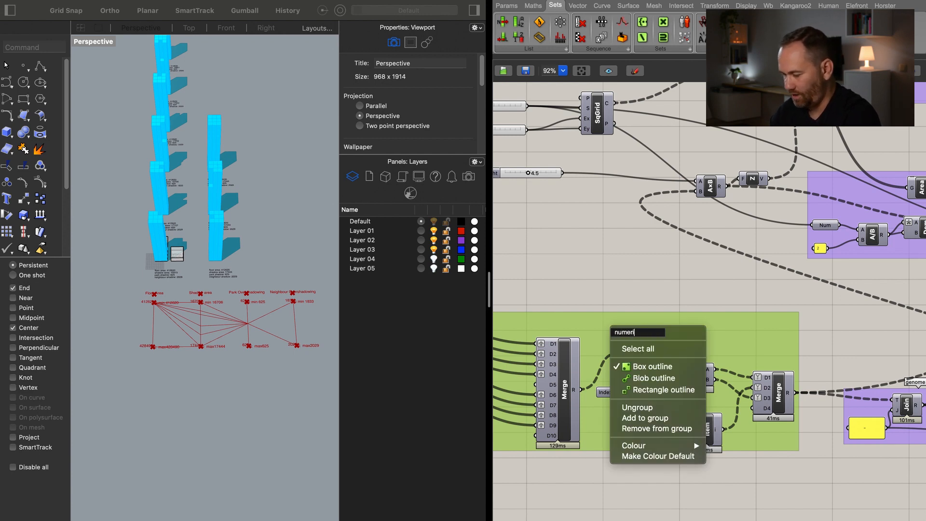
text(cal description of deisgns)
click(623, 272)
Shift the mesh 3D model group and its Geo parameter up and to the right on the canvas.
right_drag(742, 329, 612, 341)
right_drag(743, 348, 579, 340)
right_drag(682, 285, 697, 286)
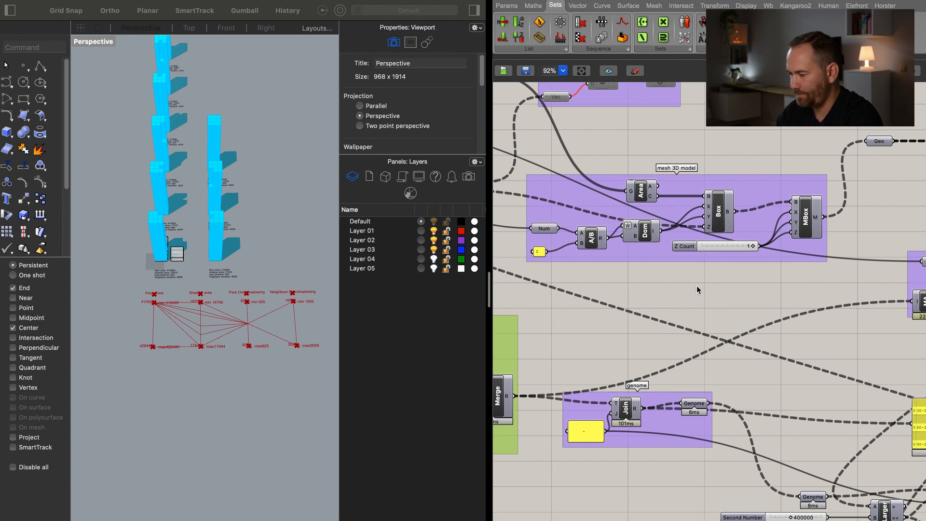
drag(620, 254, 696, 236)
drag(876, 142, 924, 188)
drag(864, 161, 613, 246)
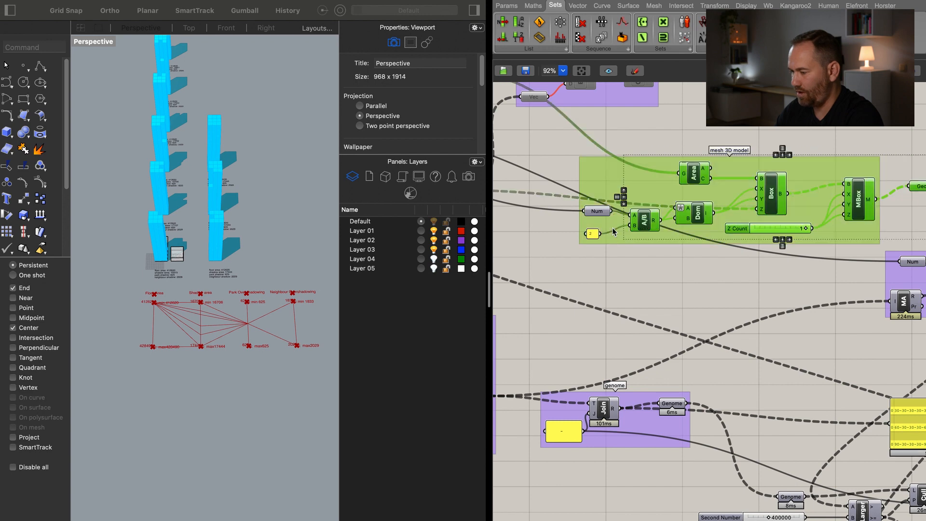
shift+drag(722, 154, 721, 153)
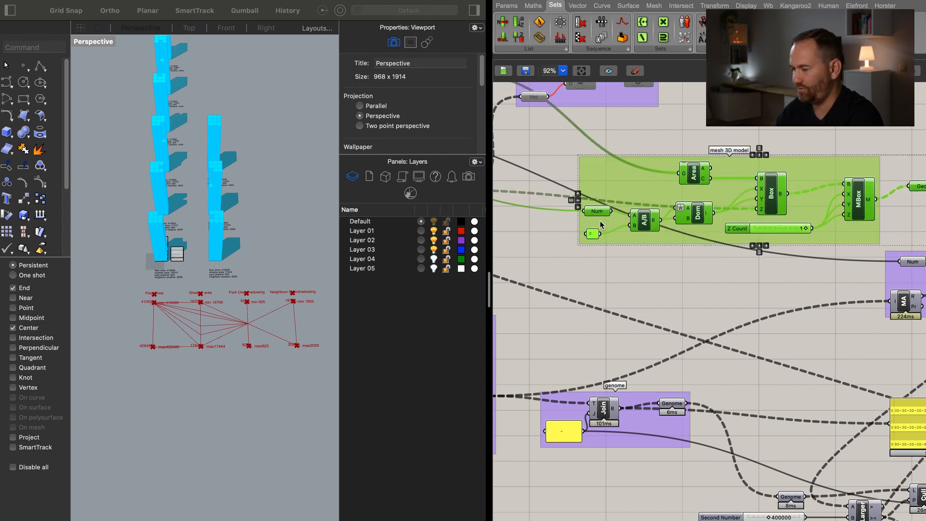
drag(609, 221, 708, 185)
click(706, 317)
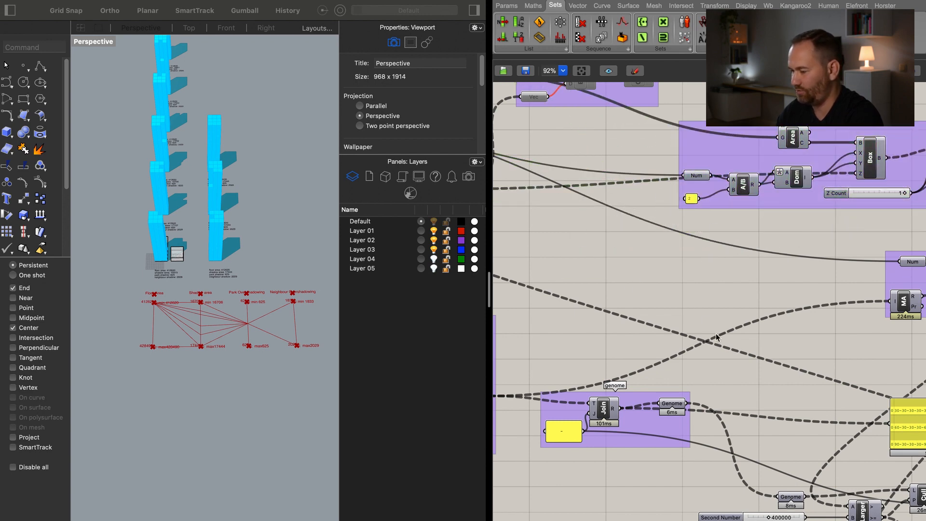
Tighten the filter layout by moving the lower Clean and Cull components and the copied Genome parameter upward.
right_drag(705, 317, 678, 222)
right_drag(730, 301, 684, 271)
right_drag(708, 320, 527, 269)
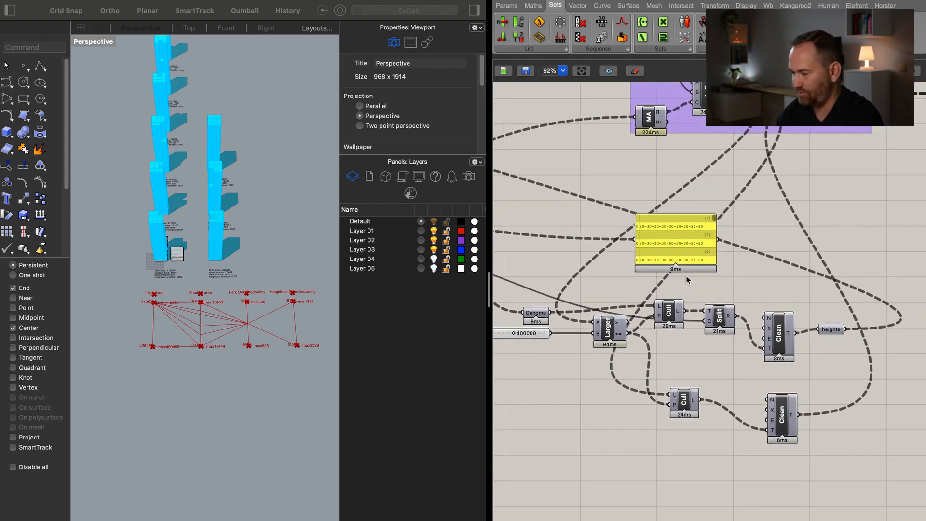
drag(783, 420, 780, 404)
drag(684, 405, 676, 383)
right_drag(607, 419, 662, 420)
drag(595, 320, 596, 295)
Remove the area fast group frame while keeping the components inside it.
right_drag(681, 200, 785, 279)
drag(761, 135, 903, 243)
right_drag(918, 225, 763, 228)
click(790, 164)
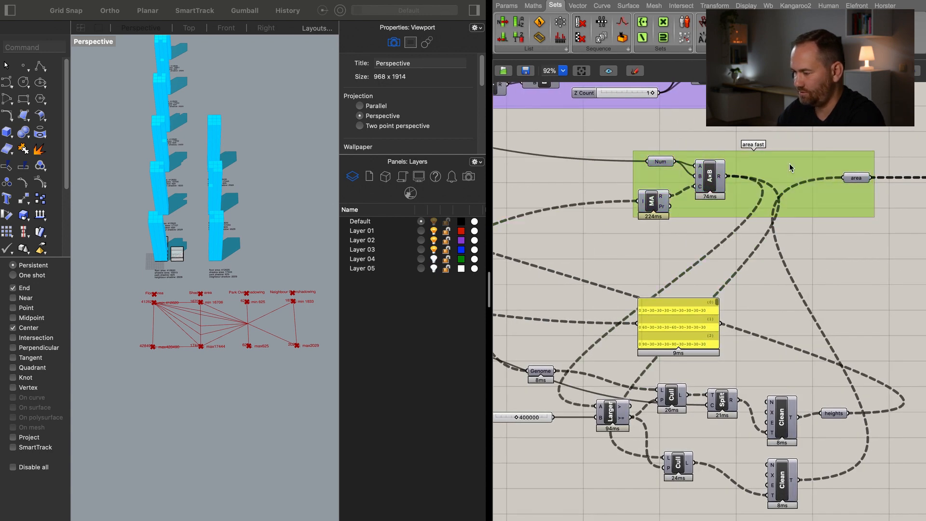
key(Delete)
Move the Num parameter, Mass Addition and A×B components together to just below the Second Number slider.
drag(745, 146, 636, 225)
drag(707, 183, 507, 458)
right_drag(703, 440, 860, 434)
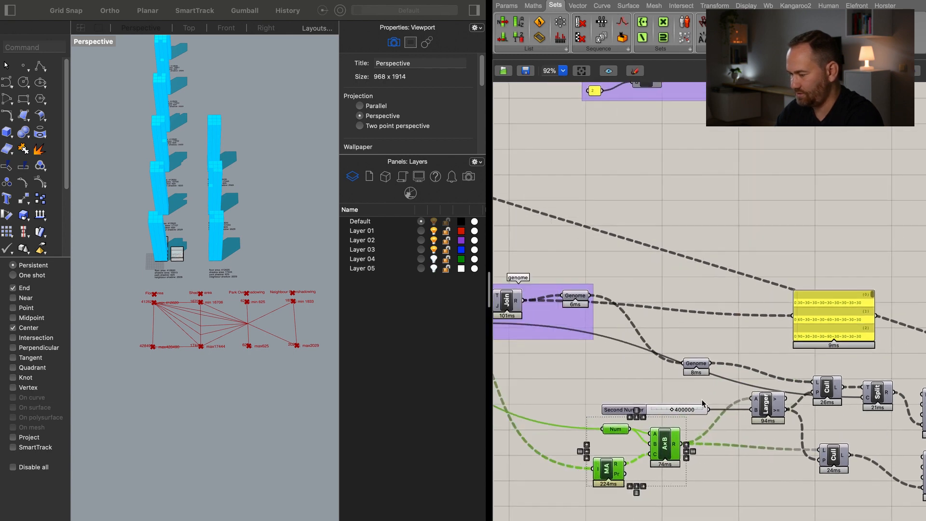
scroll(702, 400, down, 2)
click(638, 387)
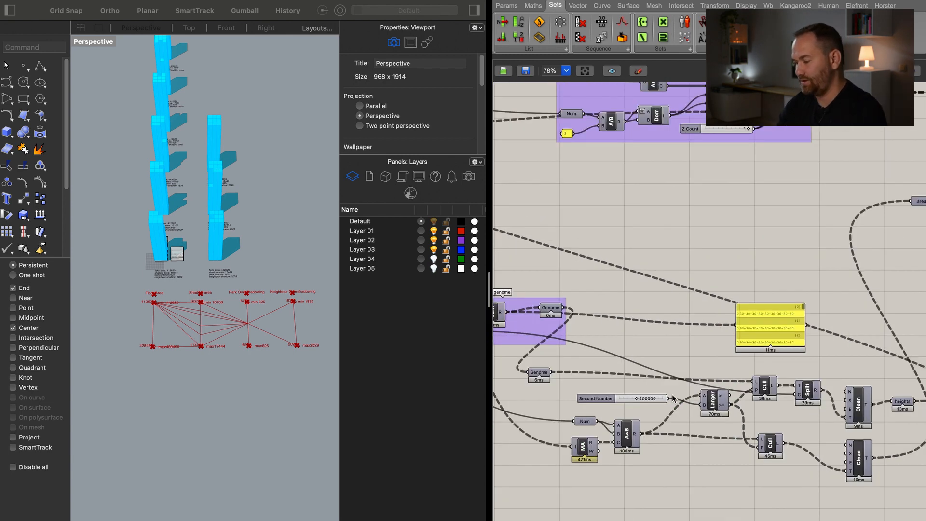
Move the Split component down to make room, and add a Text parameter beside the upper Cull component.
right_drag(779, 400, 766, 401)
click(802, 396)
drag(811, 401, 827, 419)
click(792, 376)
double_click(793, 377)
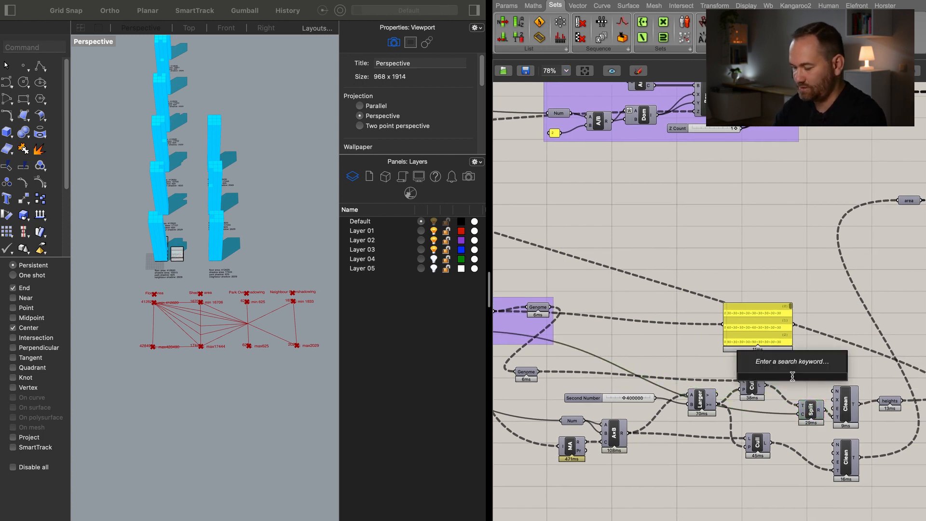
text(text)
key(Return)
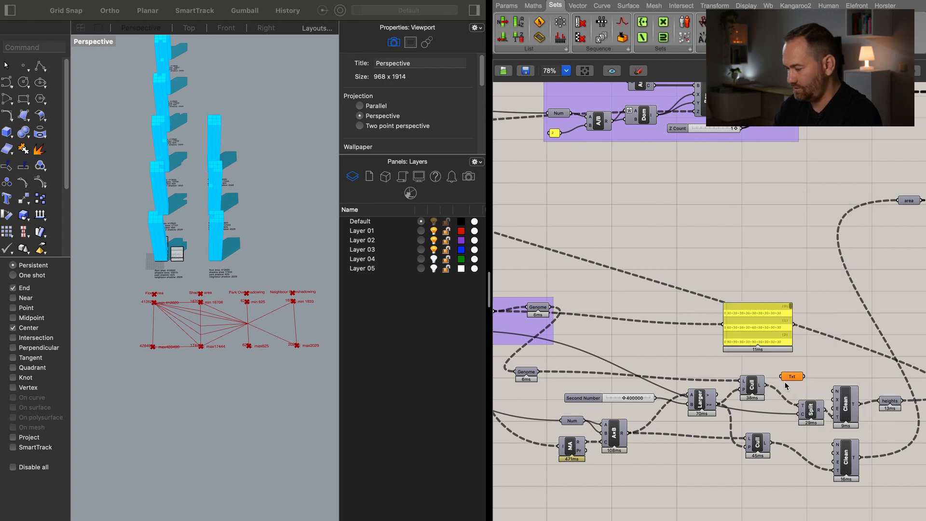
Feed the Text parameter from the upper Cull, name it "filtered genomes", and connect it to the Split component's text input.
right_click(786, 379)
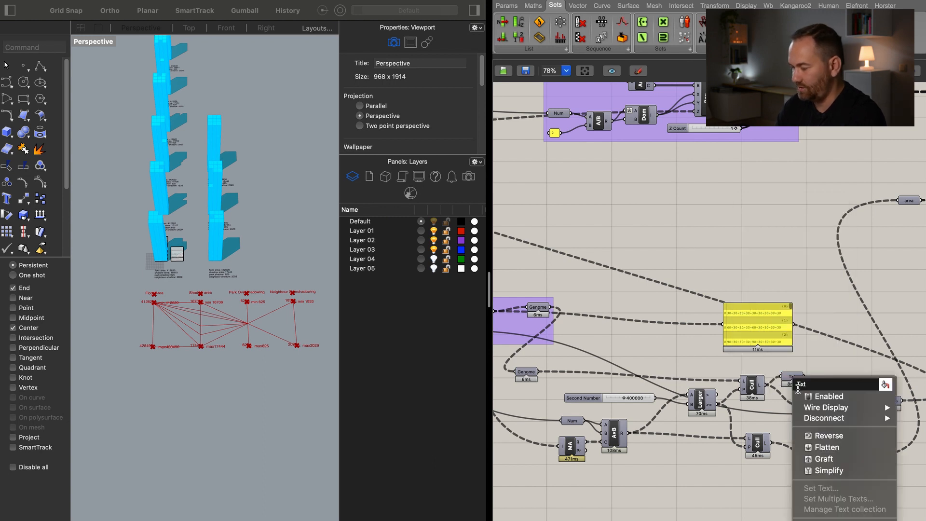
text(filtered genomes)
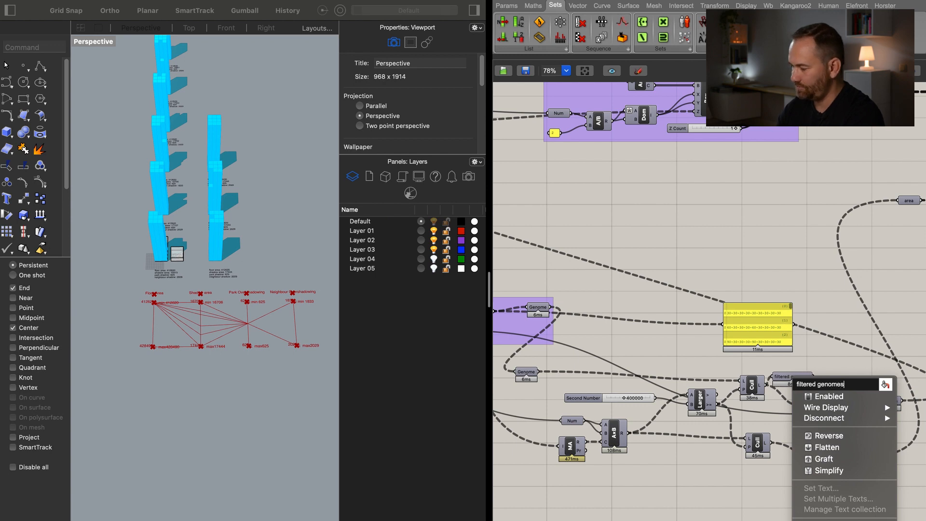
key(Return)
click(798, 377)
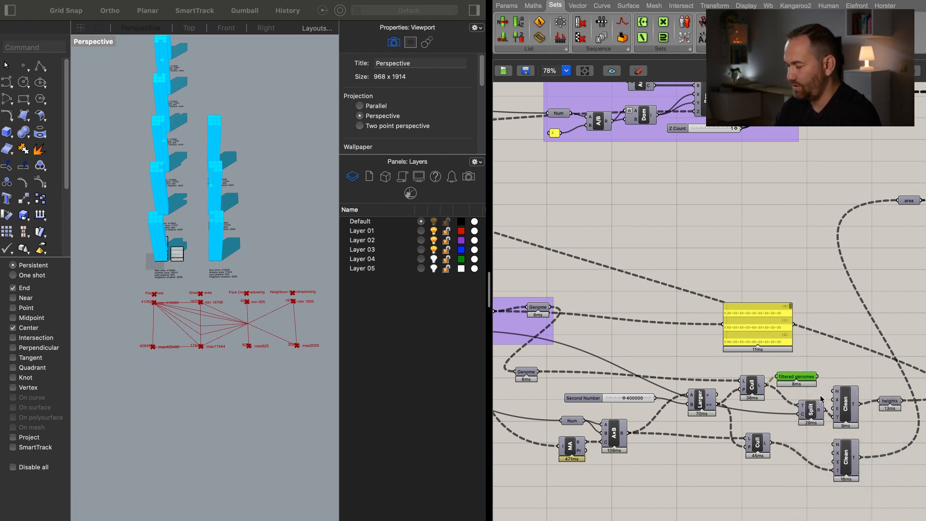
drag(819, 378, 800, 405)
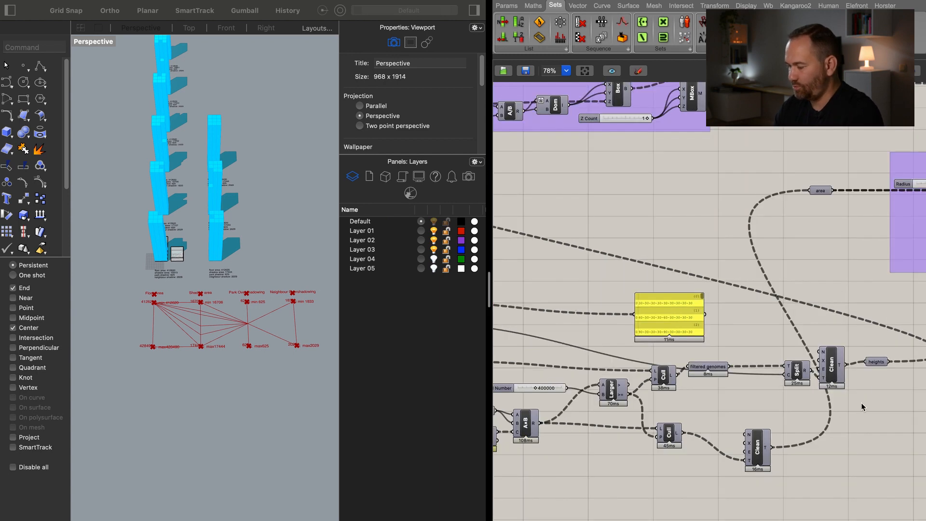
Nudge the filtered genomes and heights parameters down slightly to line up their wires.
drag(721, 370, 716, 382)
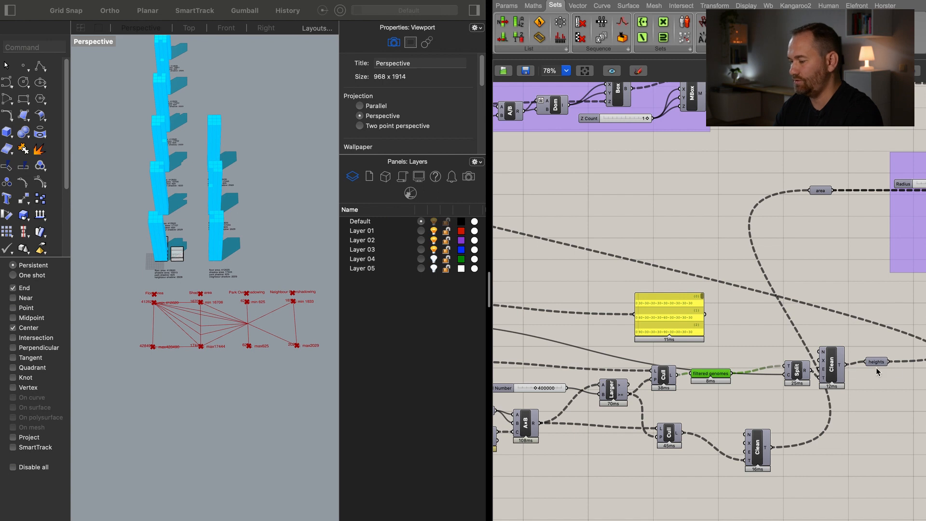
drag(878, 367, 878, 373)
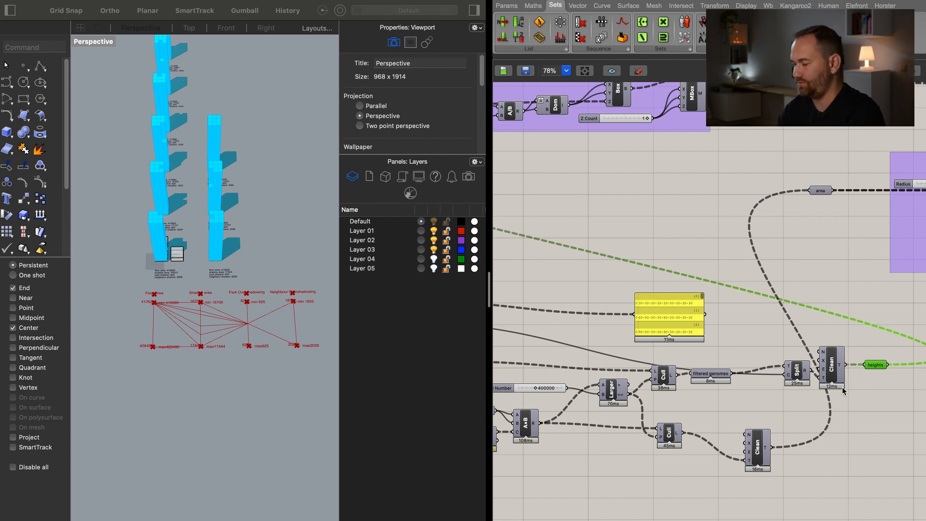
Disable the lower Cull and Clean components that feed the area parameter.
right_drag(836, 401, 726, 407)
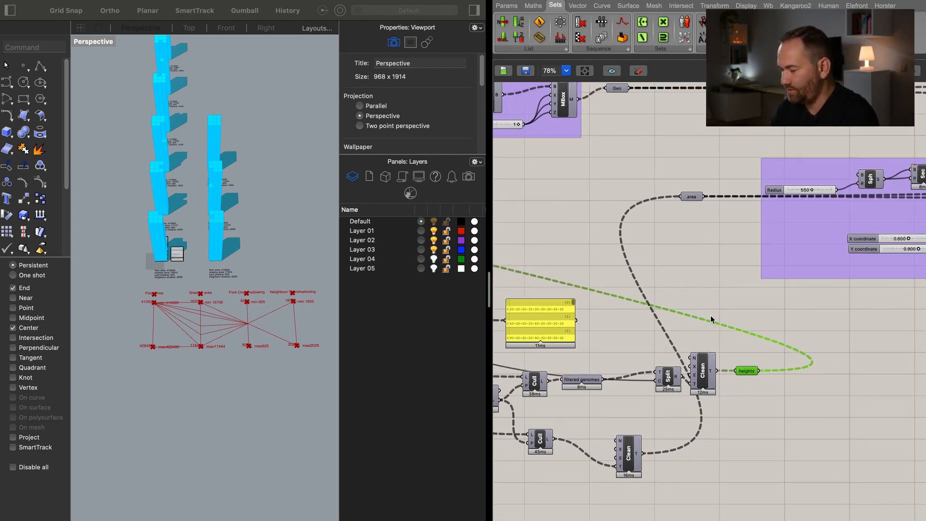
right_drag(716, 453, 811, 444)
drag(741, 403, 591, 489)
right_click(658, 403)
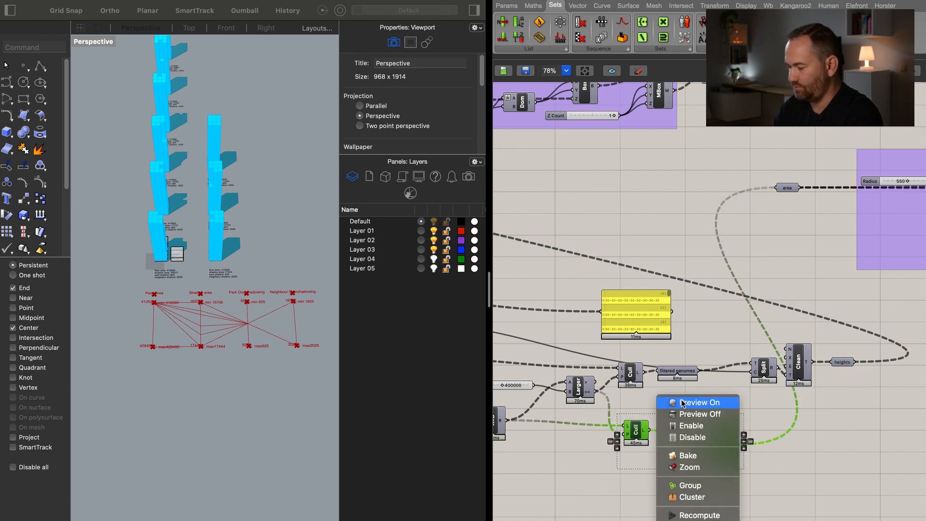
click(724, 439)
right_drag(677, 419, 788, 431)
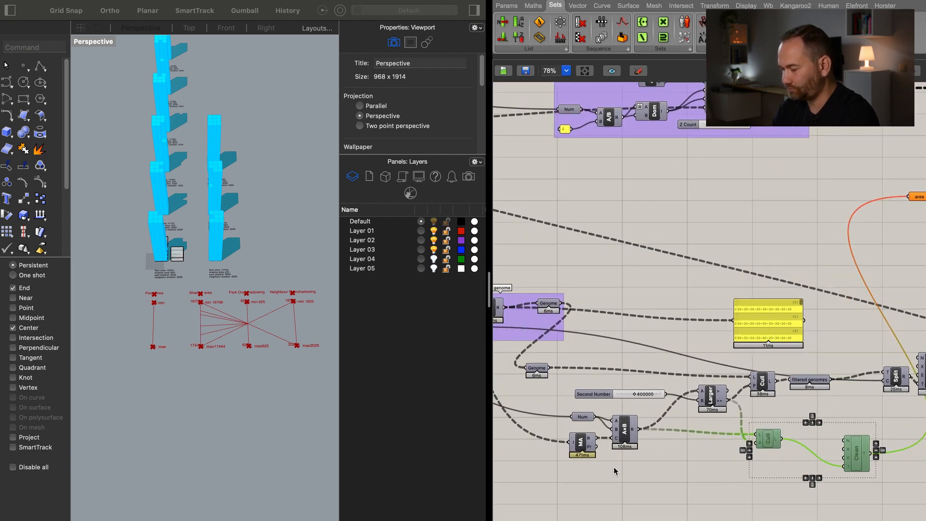
right_drag(832, 355, 737, 377)
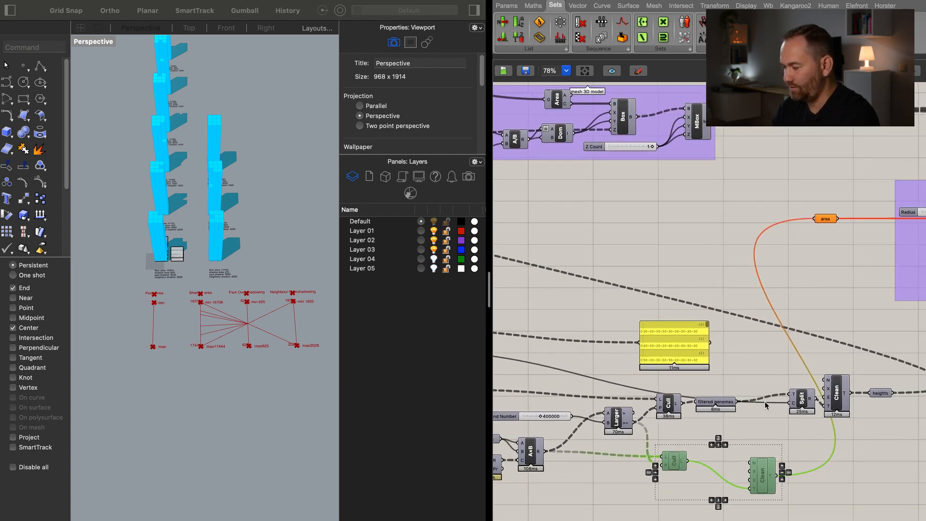
scroll(738, 405, down, 8)
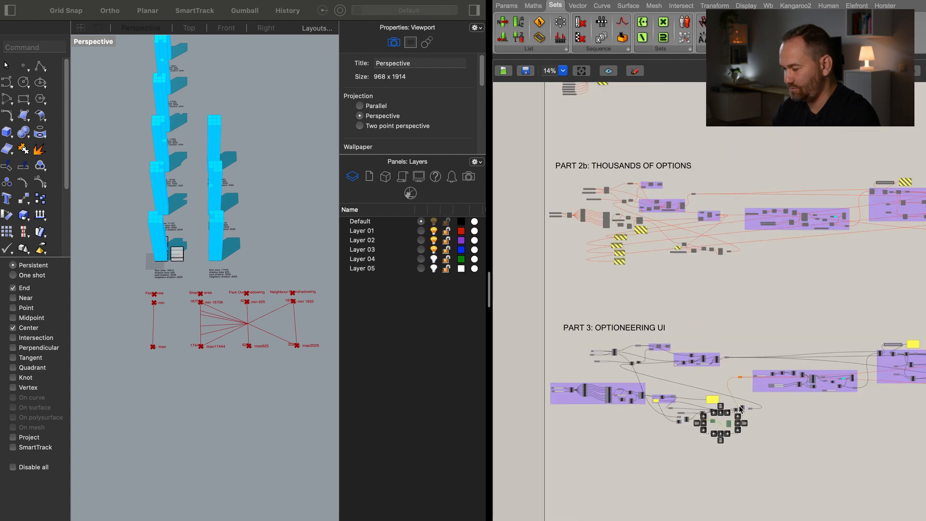
Shift the input, mesh and filter components of Part 3 left to open a gap before the downstream groups.
right_drag(805, 412, 787, 415)
drag(726, 340, 499, 478)
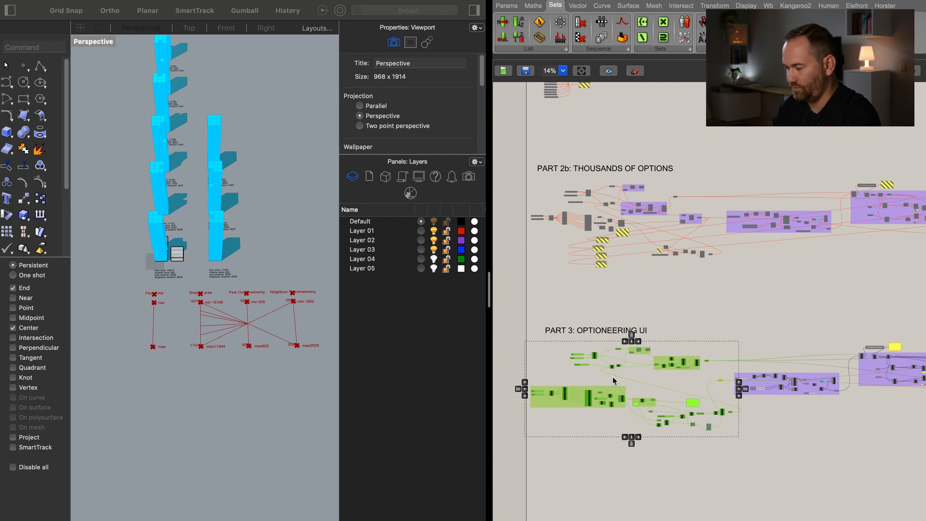
drag(697, 360, 602, 368)
click(703, 442)
right_drag(664, 453, 726, 455)
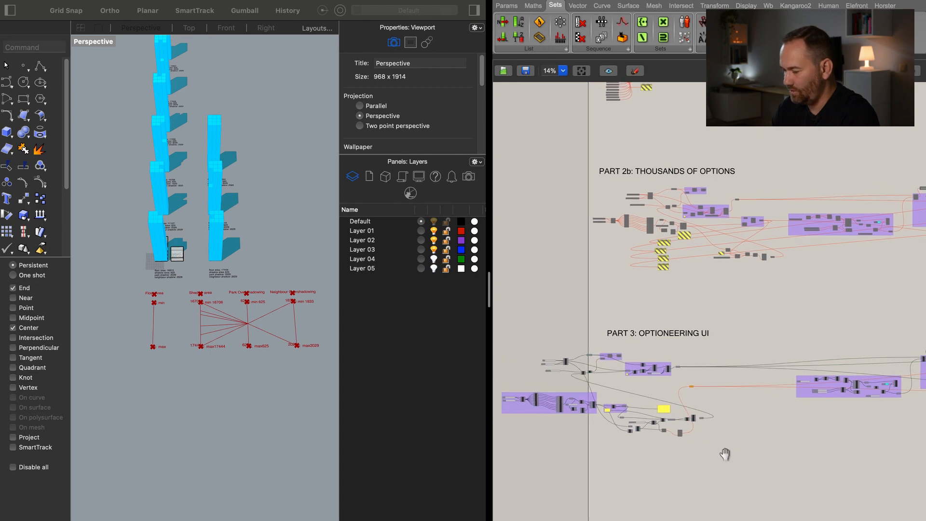
Move the mesh 3D model group right into the gap, clear of the filter components.
scroll(642, 377, up, 5)
drag(777, 327, 596, 392)
drag(605, 357, 817, 353)
click(793, 409)
drag(792, 408, 892, 413)
scroll(796, 471, up, 4)
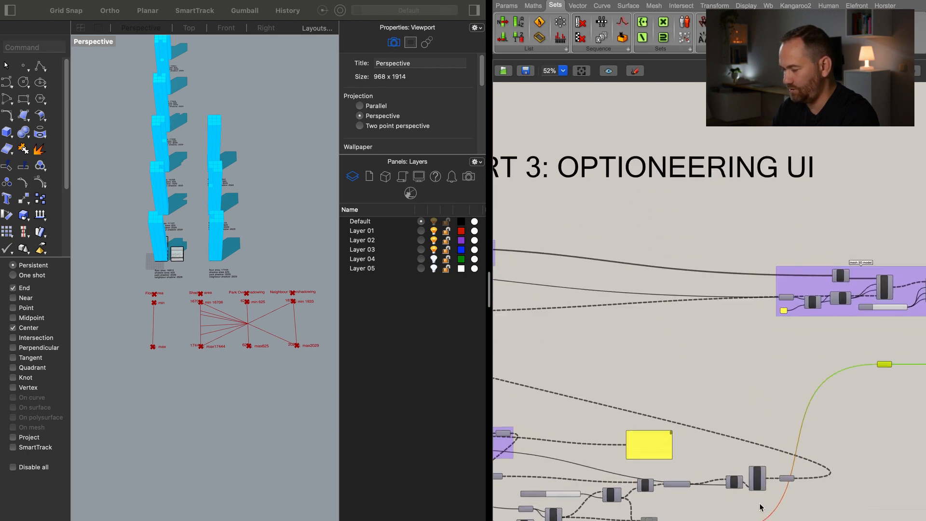
Delete the small leftover group beside the Crv parameter and the floor height multiplication.
drag(809, 465, 693, 493)
right_drag(605, 413, 767, 437)
scroll(767, 438, down, 2)
scroll(756, 372, left, 8)
drag(752, 295, 665, 256)
drag(879, 165, 748, 221)
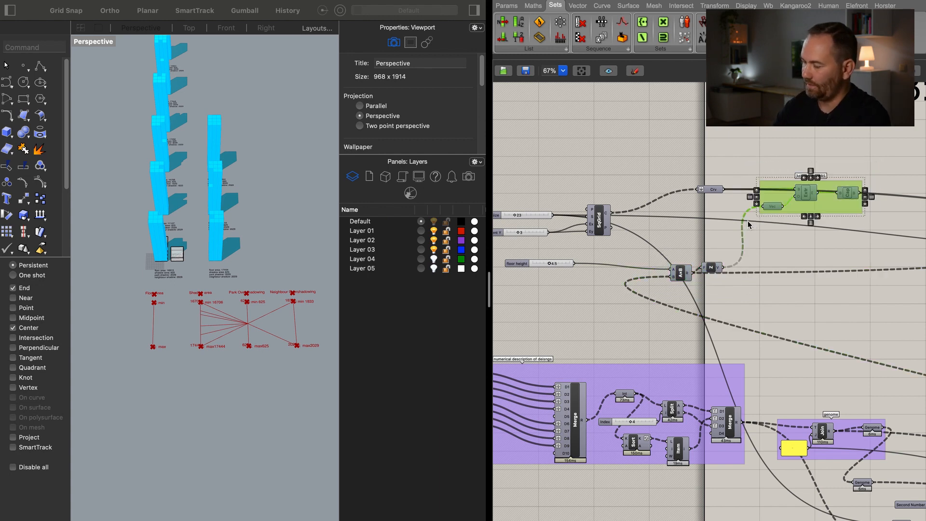
key(Delete)
Move the floor height multiplication and Unit Z components beside the mesh 3D model group and add them to it.
drag(736, 243, 798, 289)
right_drag(826, 298, 779, 292)
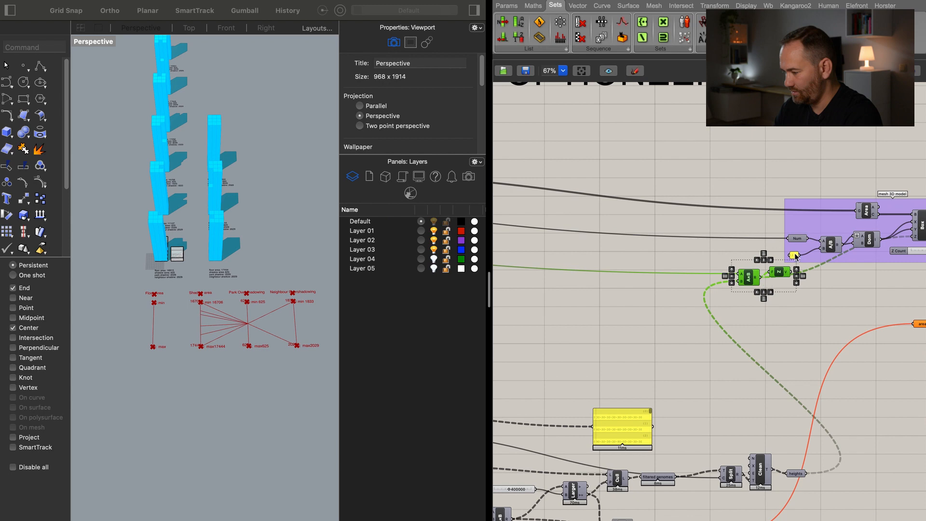
right_click(815, 222)
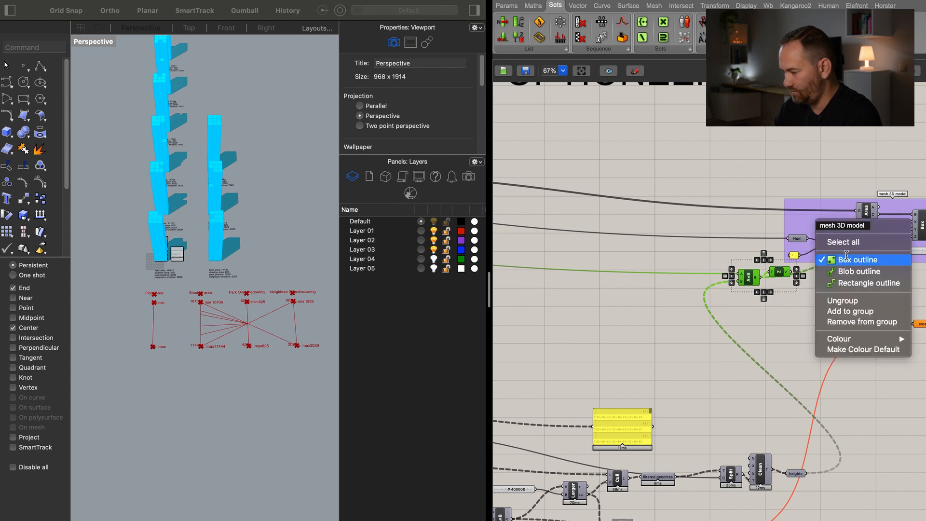
click(861, 311)
click(751, 324)
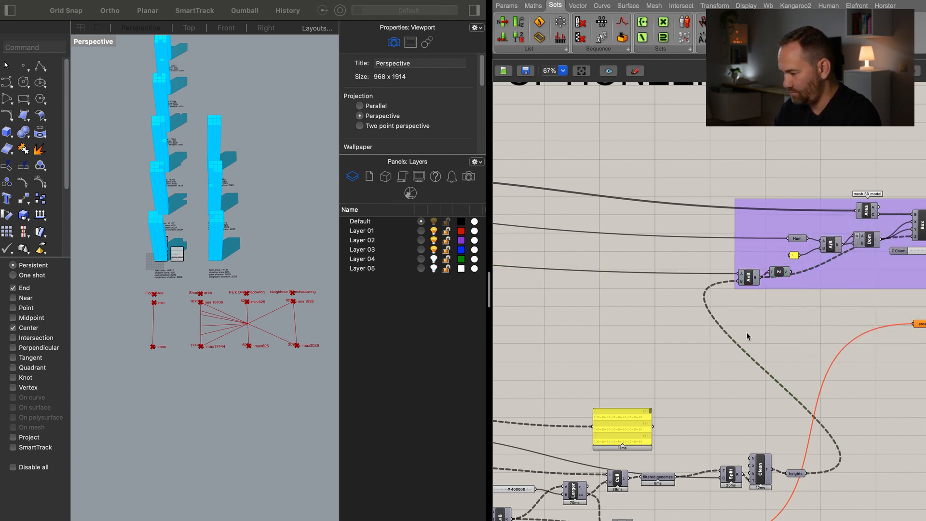
Group the components from the second Genome parameter through filtered genomes and name the group "prefilter".
right_drag(669, 372, 734, 367)
right_drag(739, 327, 924, 332)
right_drag(676, 366, 830, 312)
right_drag(735, 324, 852, 323)
right_drag(694, 248, 486, 264)
right_drag(780, 233, 584, 193)
right_drag(819, 339, 762, 277)
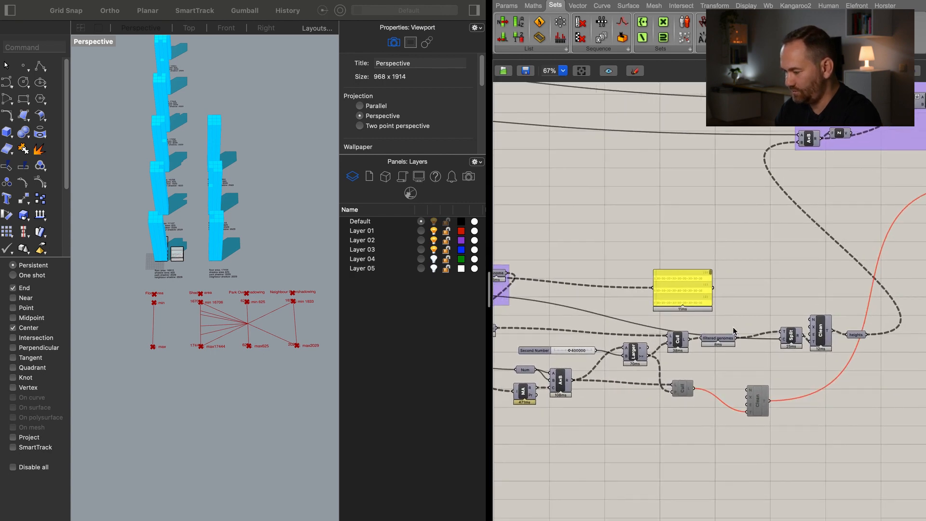
drag(724, 326, 520, 433)
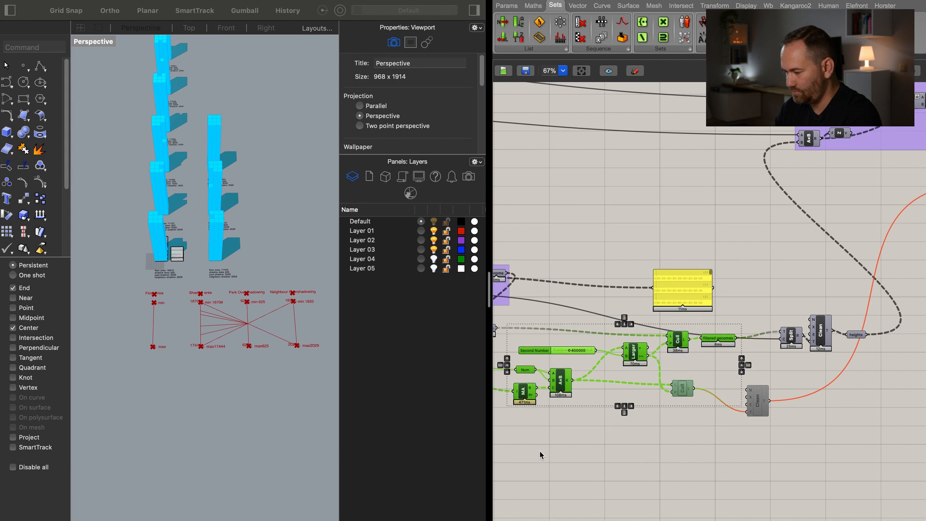
right_drag(539, 451, 647, 455)
shift+click(595, 338)
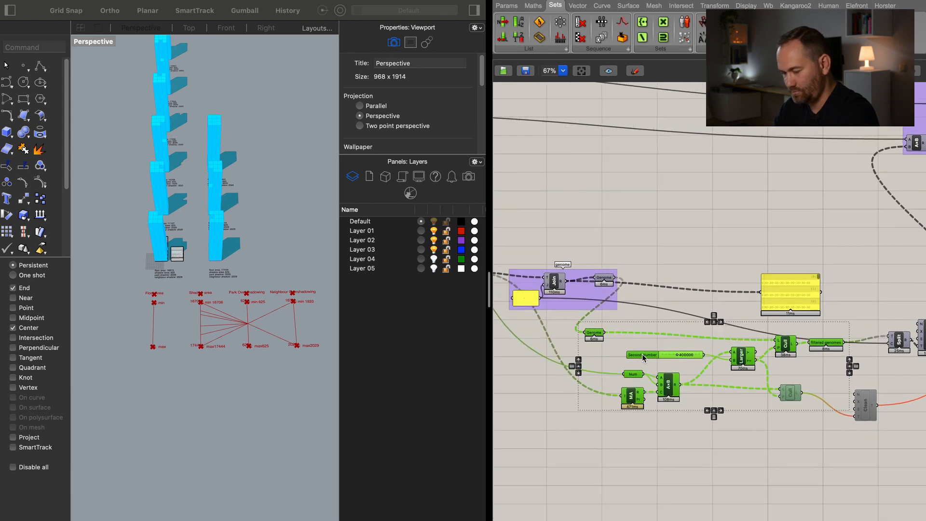
key(ctrl+g)
right_click(751, 393)
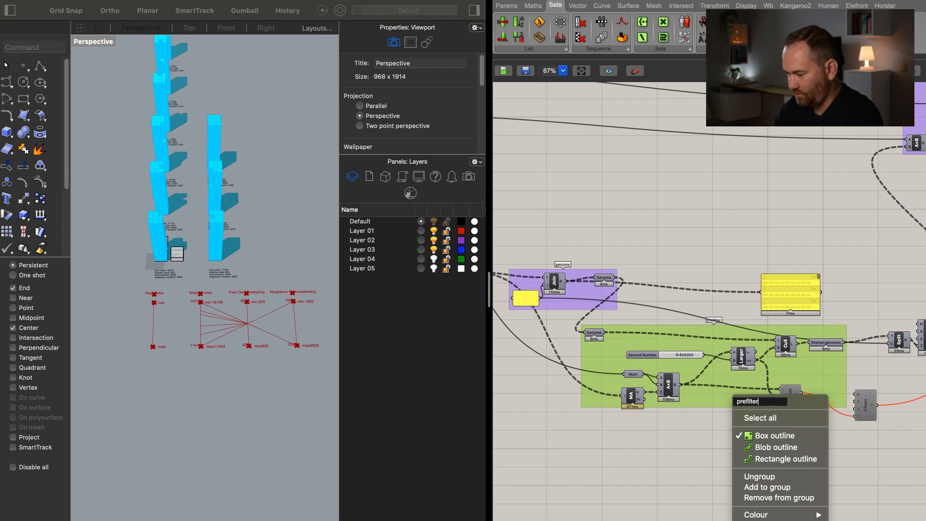
click(702, 436)
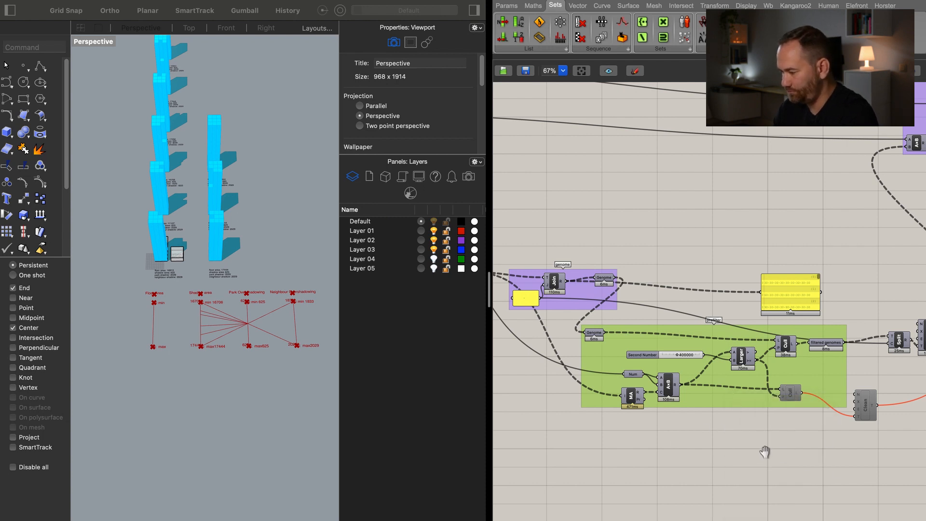
Delete the disabled lower Cull and Clean components.
right_drag(766, 451, 697, 438)
click(720, 381)
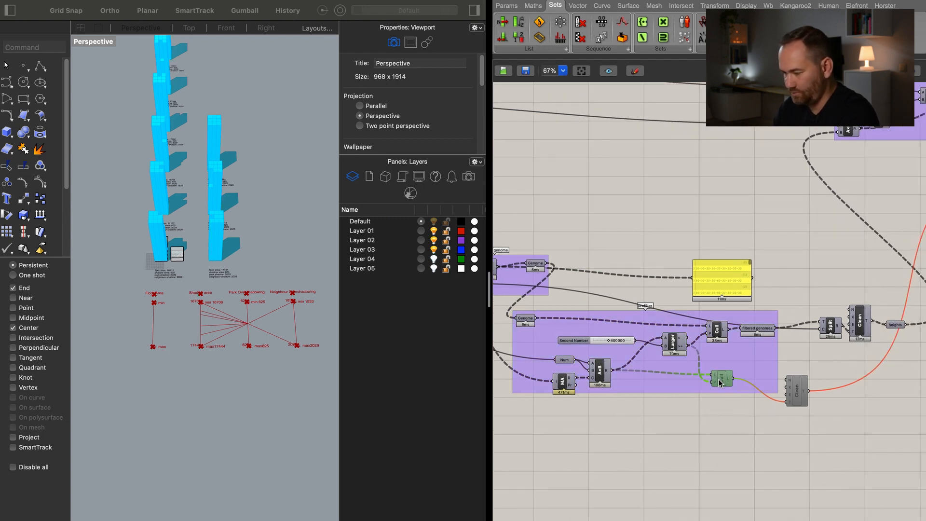
shift+click(789, 388)
key(Delete)
Duplicate the Num, Mass Addition and multiplication components of the prefilter group and place the copies near the area parameter.
click(600, 370)
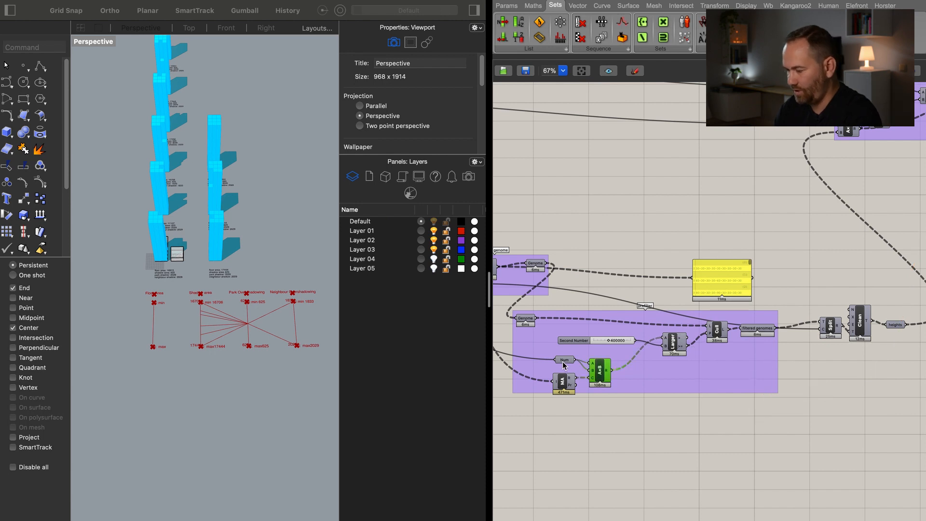
shift+click(564, 360)
shift+click(564, 381)
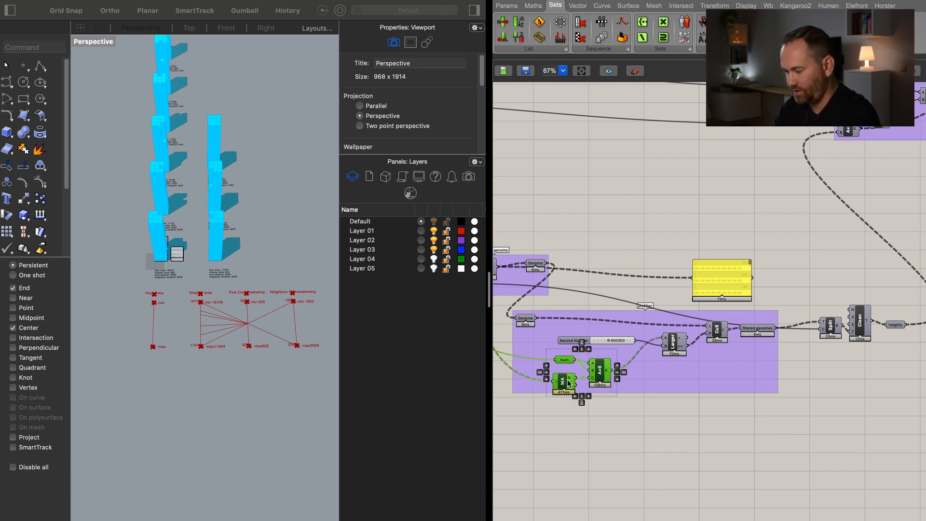
key(super+c)
key(super+v)
drag(603, 374, 910, 234)
right_drag(769, 298, 545, 305)
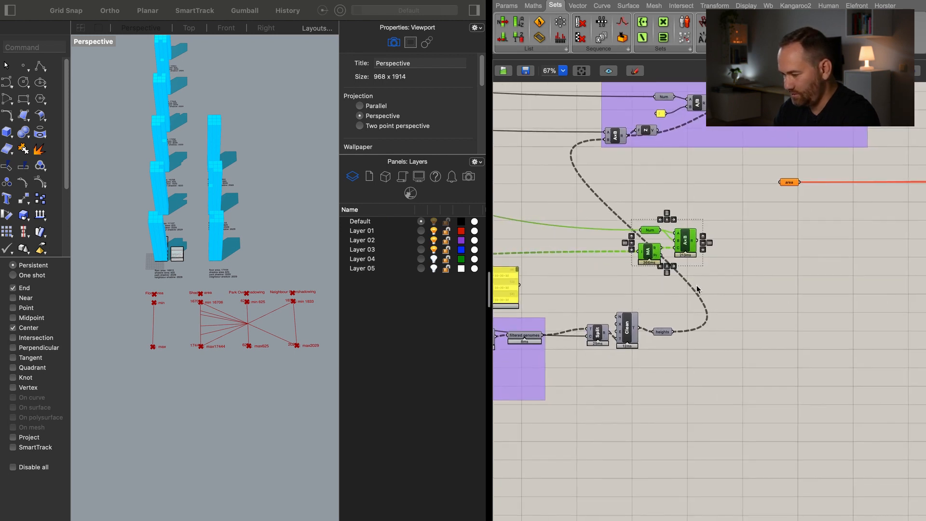
Connect the heights parameter to the copied Mass Addition and the copied multiplication's result to the area parameter.
click(650, 292)
drag(673, 346, 673, 333)
drag(698, 240, 780, 182)
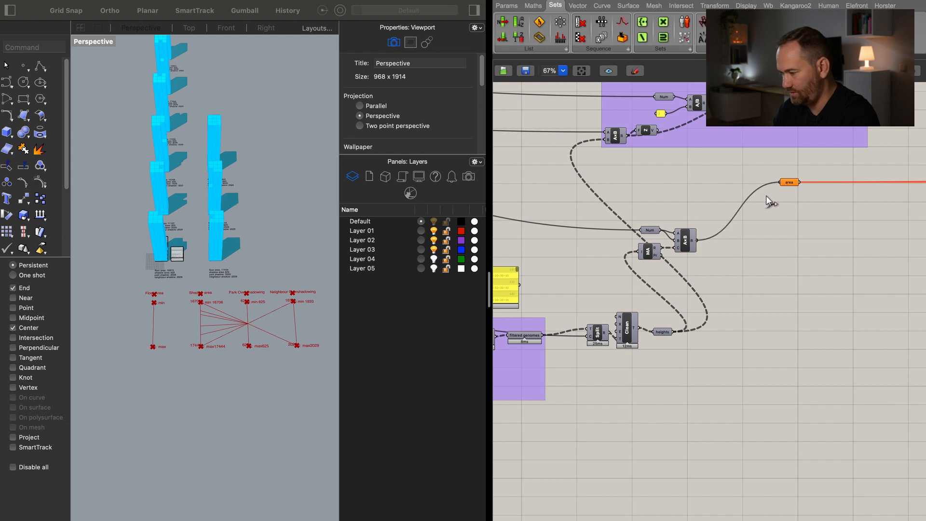
Move the copied area calculation closer to the area parameter, and the Split, Clean and heights components up beside the mesh 3D model group.
drag(722, 273, 632, 214)
drag(680, 243, 732, 189)
click(686, 347)
right_drag(685, 347, 746, 357)
drag(783, 385, 656, 207)
Duplicate the filtered genomes parameter, feed it from the original, and place it before Split connected to the text input.
click(599, 349)
alt+drag(612, 353, 654, 265)
scroll(700, 290, up, 2)
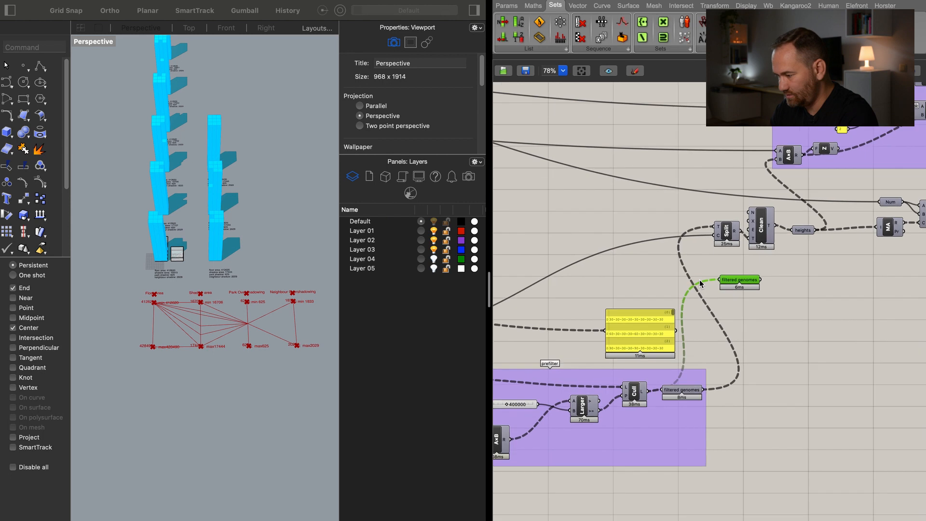
drag(717, 302, 722, 281)
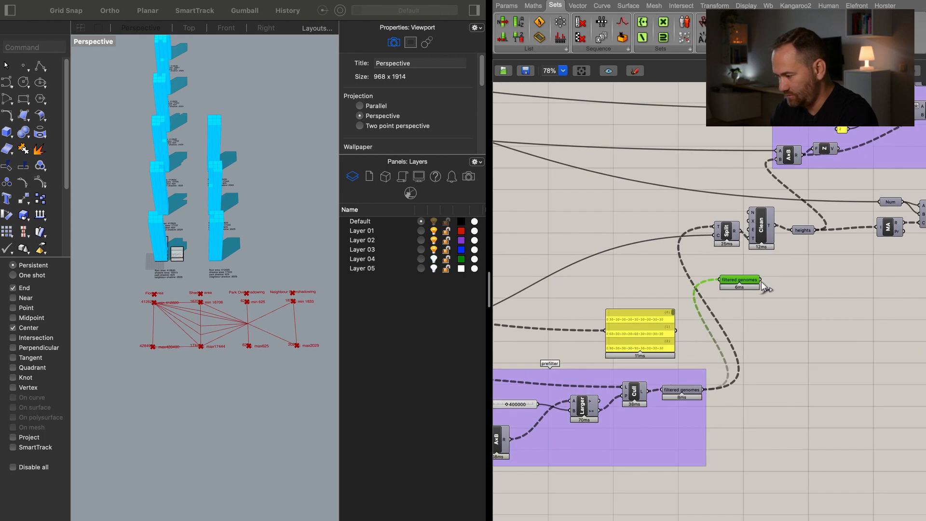
drag(708, 218, 714, 230)
drag(739, 275, 662, 221)
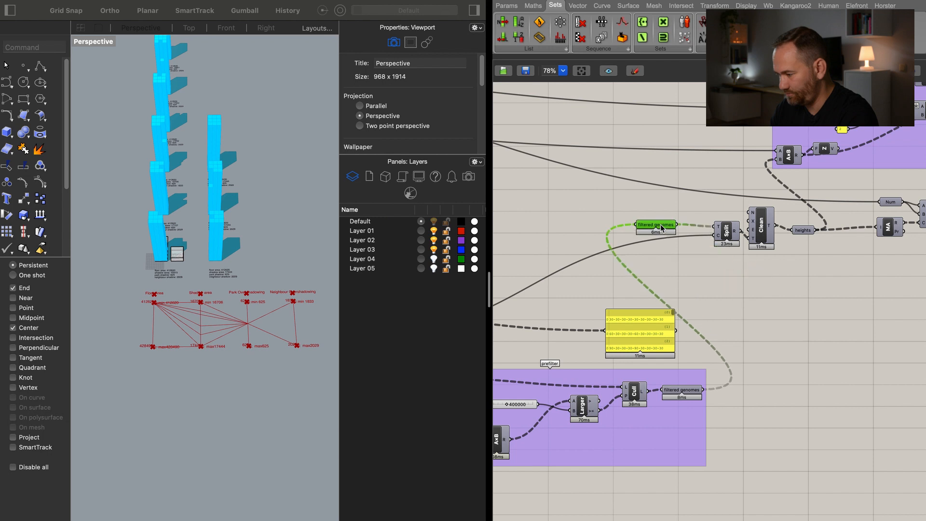
Tidy the relocated components and group the copied filtered genomes, Split, Clean and heights components.
scroll(816, 247, right, 5)
drag(904, 187, 517, 260)
click(689, 312)
right_drag(688, 309, 806, 341)
drag(822, 323, 671, 251)
drag(747, 250, 661, 206)
key(super+g)
Group the Num, Mass Addition, multiplication and area components together.
right_drag(800, 298, 650, 297)
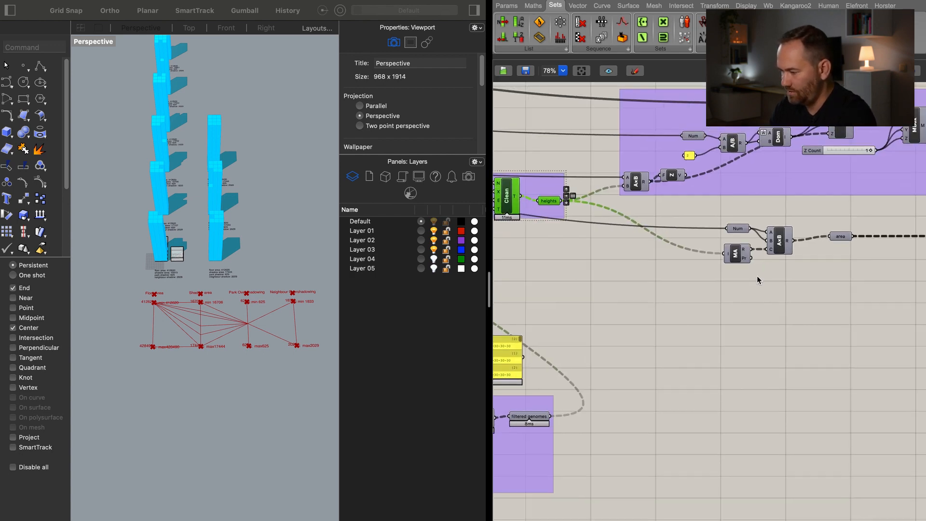
drag(885, 212, 717, 280)
key(super+g)
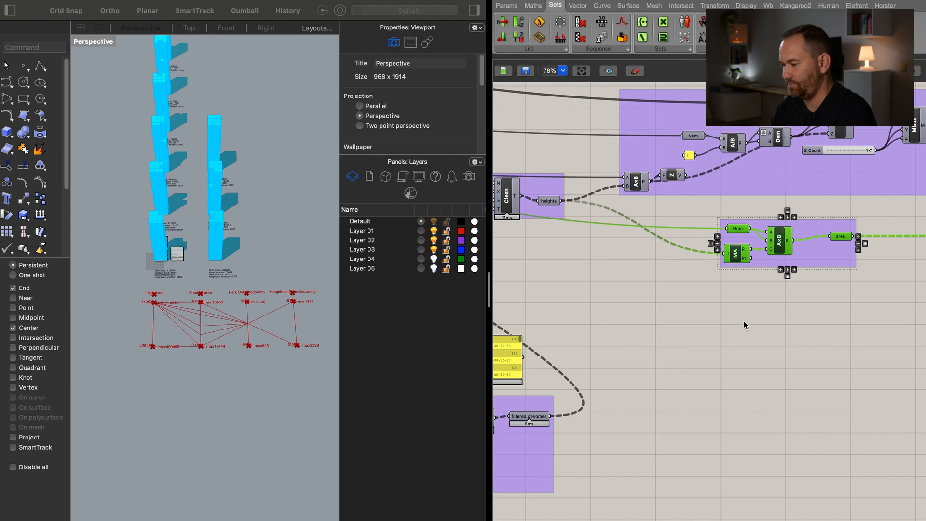
click(743, 320)
Move the heights, mesh 3D model and area groups right together, closer to the downstream groups.
scroll(692, 384, down, 1)
scroll(692, 384, down, 5)
drag(648, 340, 574, 360)
drag(694, 304, 762, 307)
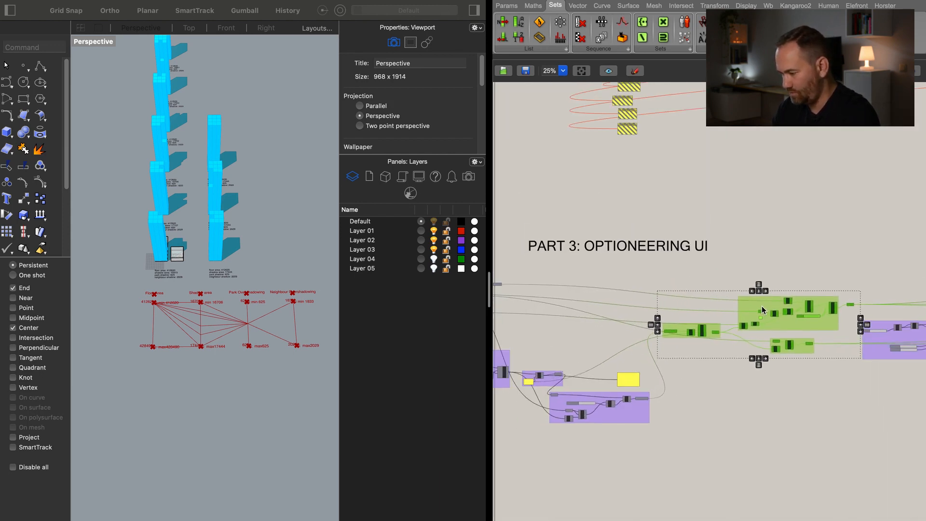
click(818, 418)
Move the prefilter group right and up beside the genome group, and delete the yellow panel in its way.
right_drag(722, 433, 823, 432)
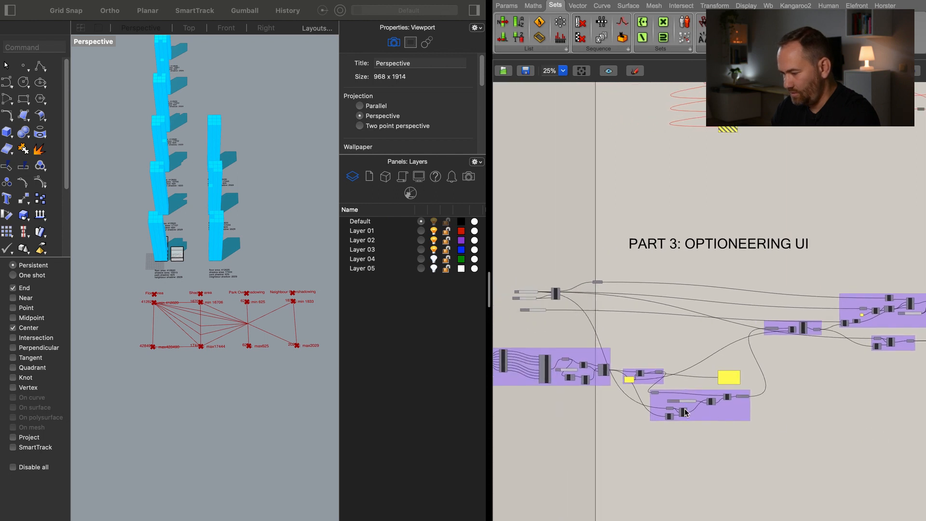
right_drag(686, 407, 765, 418)
drag(791, 408, 830, 402)
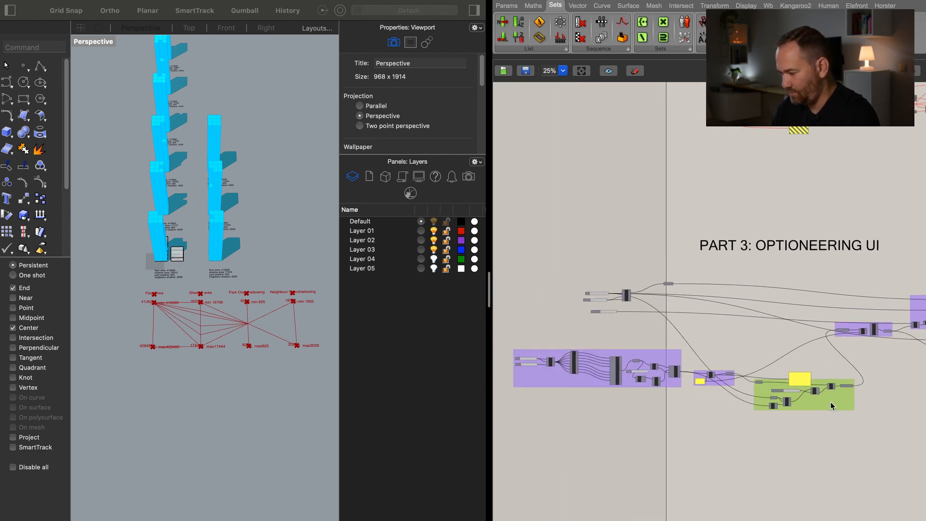
click(805, 381)
key(Delete)
drag(826, 407, 818, 388)
right_drag(843, 421, 778, 399)
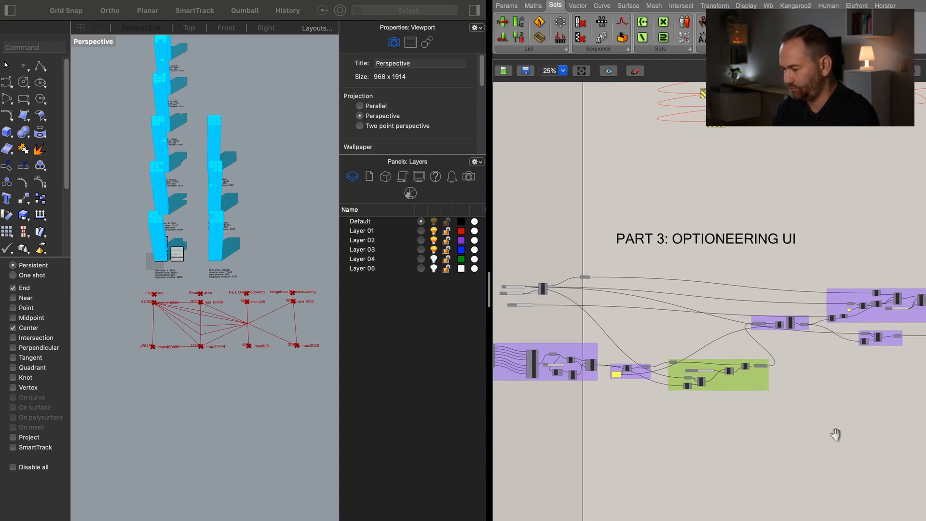
Move the numerical description, genome and prefilter groups up together to line them up with the heights group.
right_drag(754, 430, 870, 427)
drag(874, 427, 540, 346)
drag(859, 375, 808, 349)
click(718, 398)
right_drag(658, 385, 684, 395)
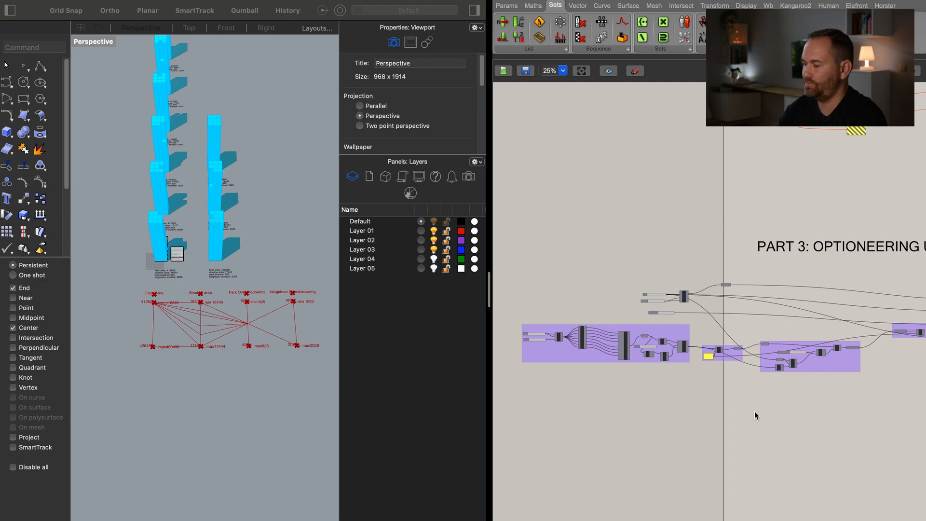
Review the Part 3 definition from the prefilter group through to the downstream remapping and chart groups.
right_drag(755, 413, 662, 399)
right_drag(827, 392, 650, 412)
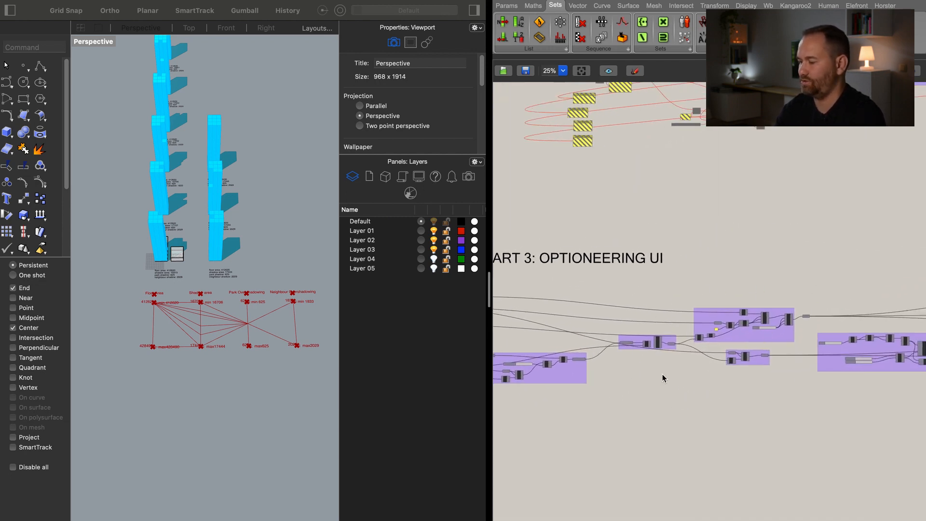
scroll(663, 375, right, 10)
scroll(759, 398, right, 8)
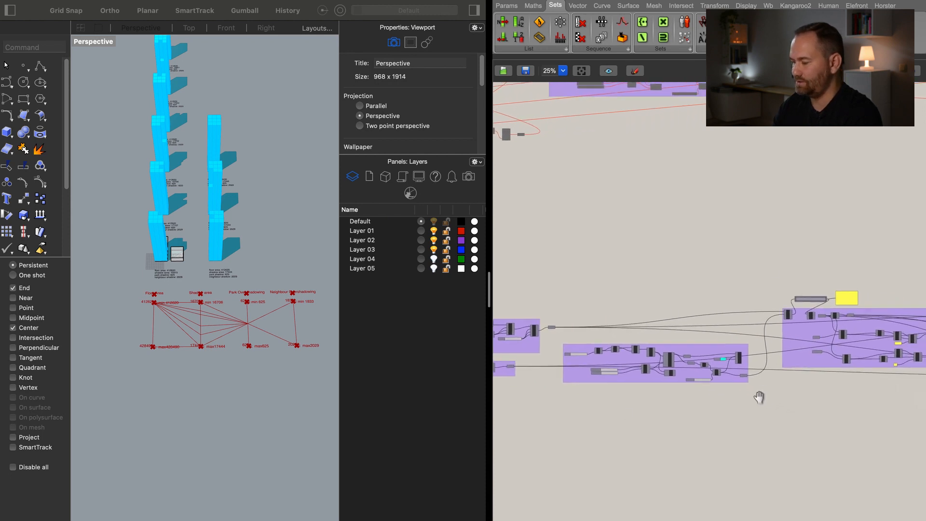
right_drag(735, 437, 603, 371)
right_drag(840, 406, 663, 368)
right_drag(788, 368, 756, 338)
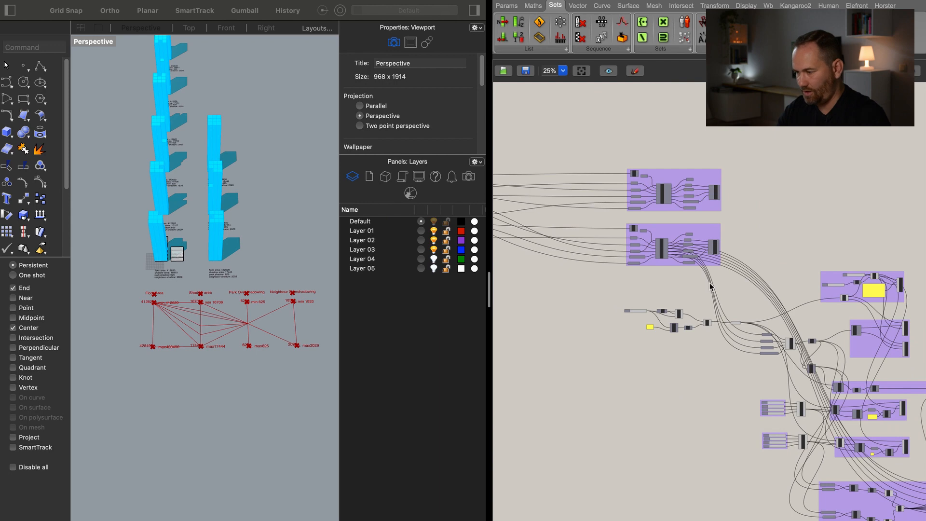
scroll(712, 287, up, 3)
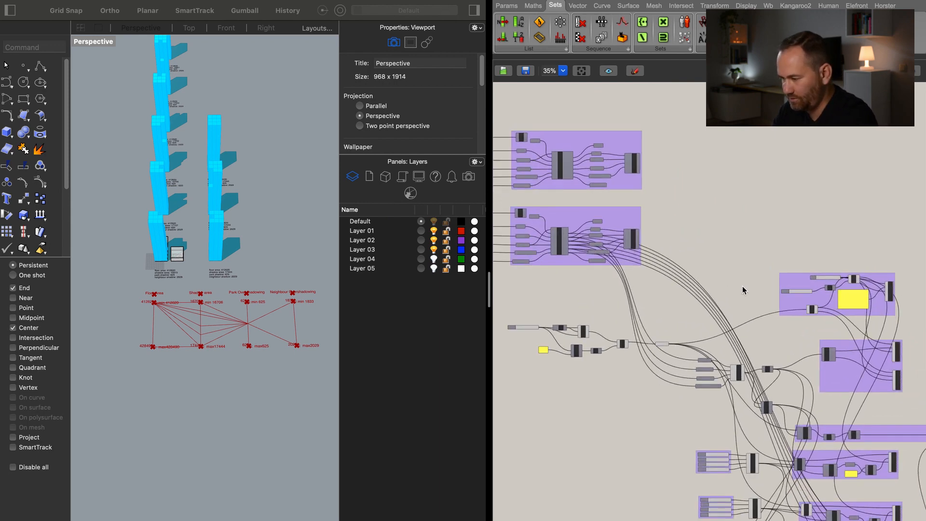
scroll(743, 289, up, 1)
right_drag(604, 268, 656, 280)
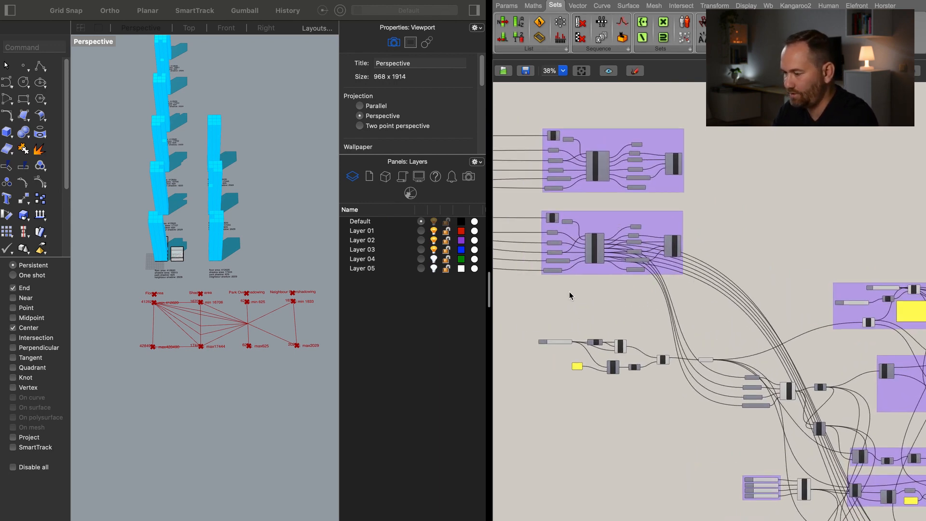
right_drag(549, 293, 614, 294)
Inspect the towers' floor area labels and the performance chart's minimum and maximum values, and return to the Part 3 groups.
scroll(208, 275, up, 5)
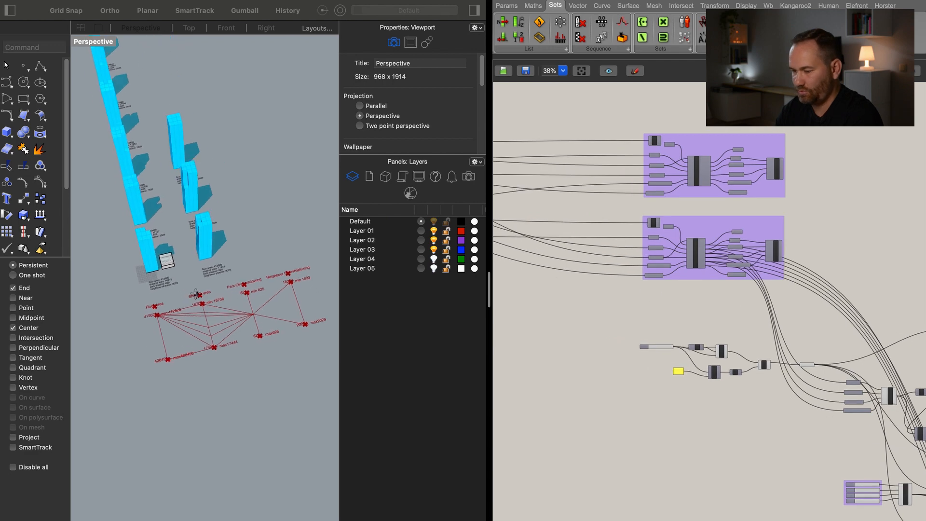
scroll(213, 268, up, 2)
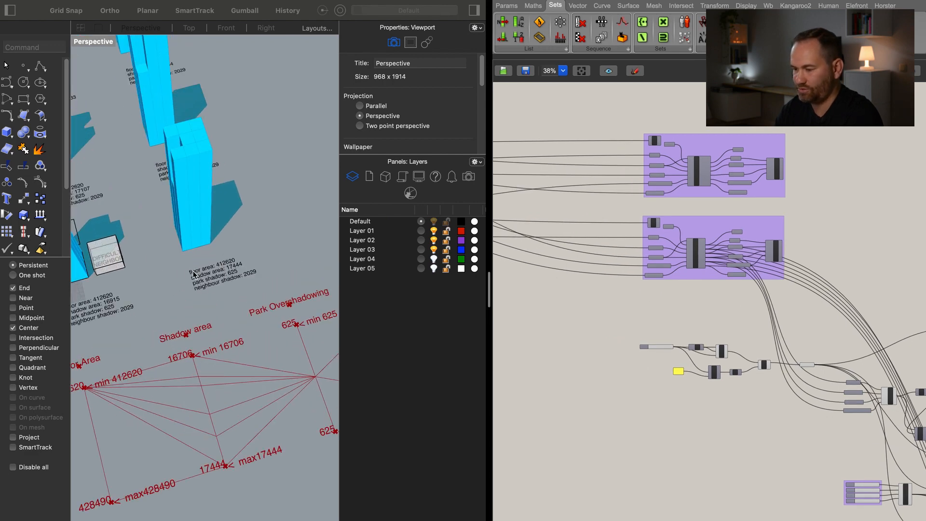
right_drag(561, 343, 736, 351)
scroll(735, 352, down, 8)
scroll(685, 321, up, 5)
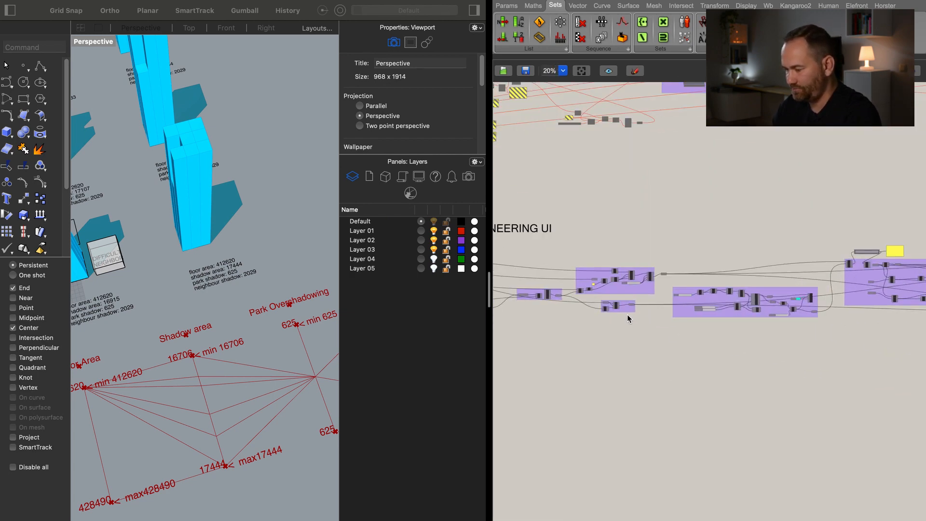
Duplicate the filtered genomes parameter from the heights group and place the copy below the inputs of the lower sort group.
scroll(629, 318, up, 2)
right_drag(638, 329, 785, 342)
scroll(698, 307, up, 5)
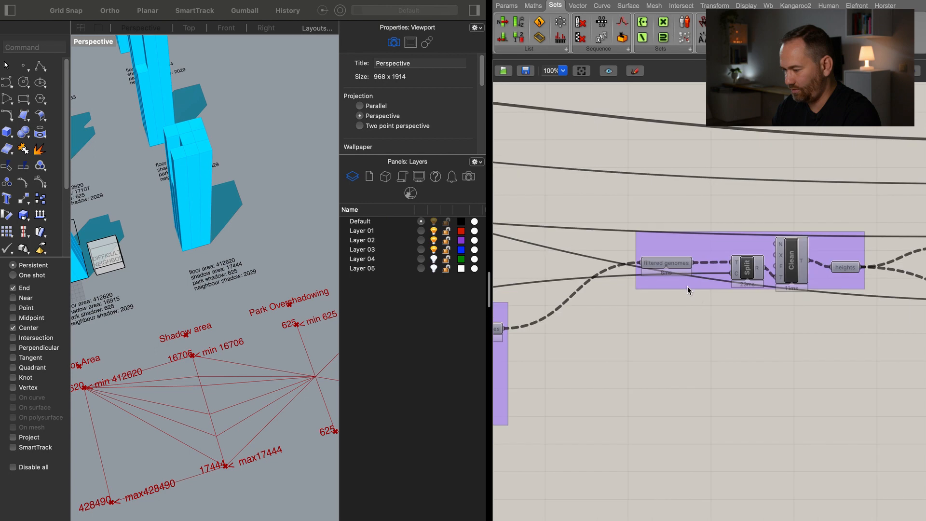
click(676, 266)
key(super+c)
key(super+v)
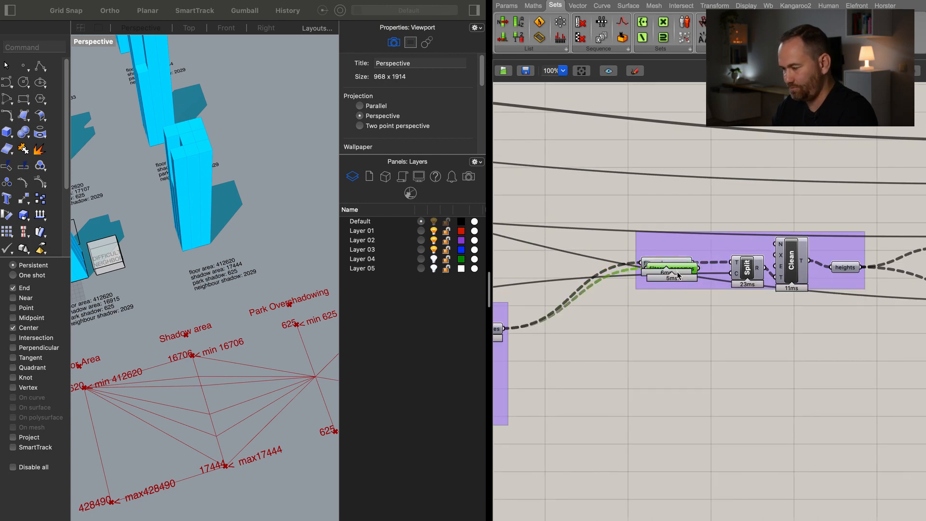
double_click(692, 271)
click(687, 293)
drag(691, 270, 694, 380)
scroll(658, 389, down, 5)
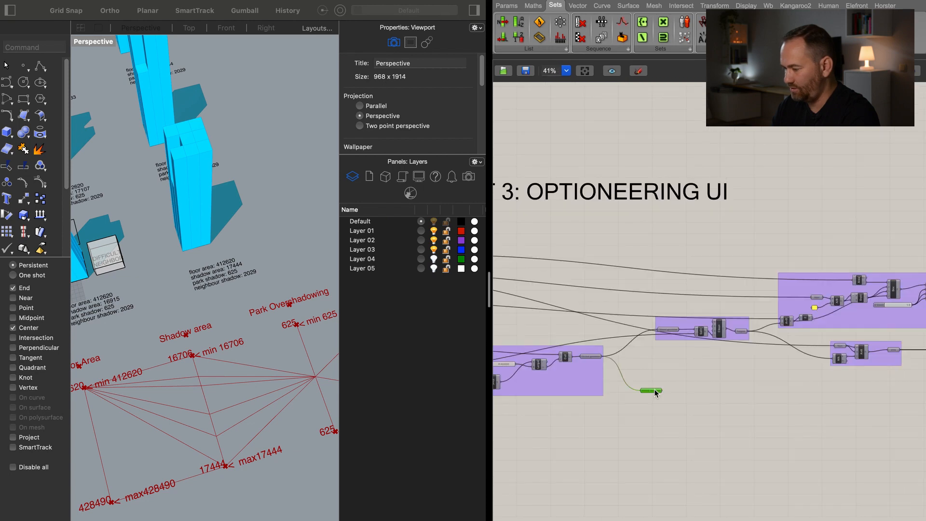
scroll(657, 391, down, 6)
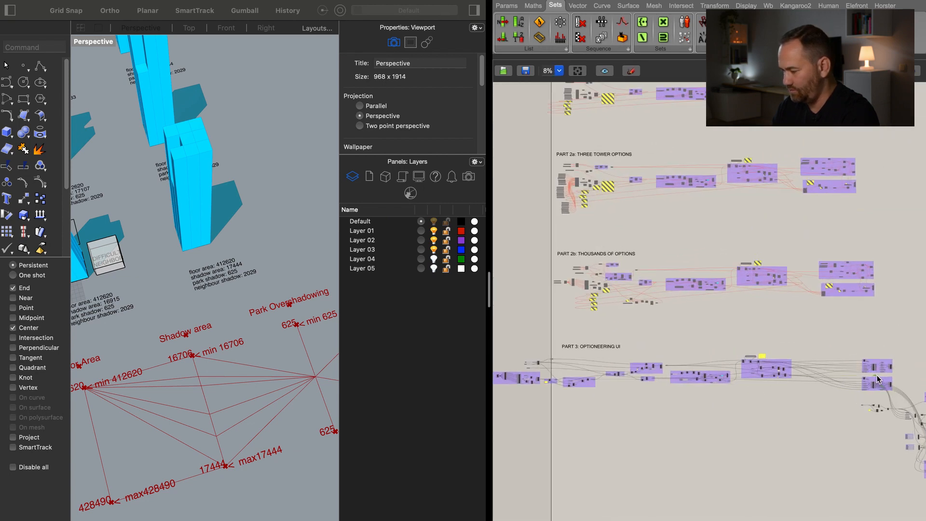
scroll(878, 380, up, 6)
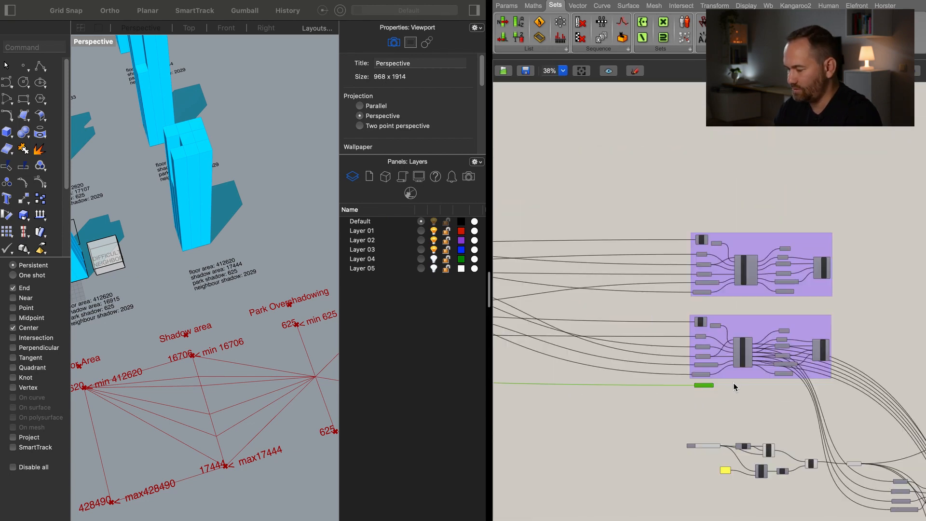
scroll(733, 386, up, 4)
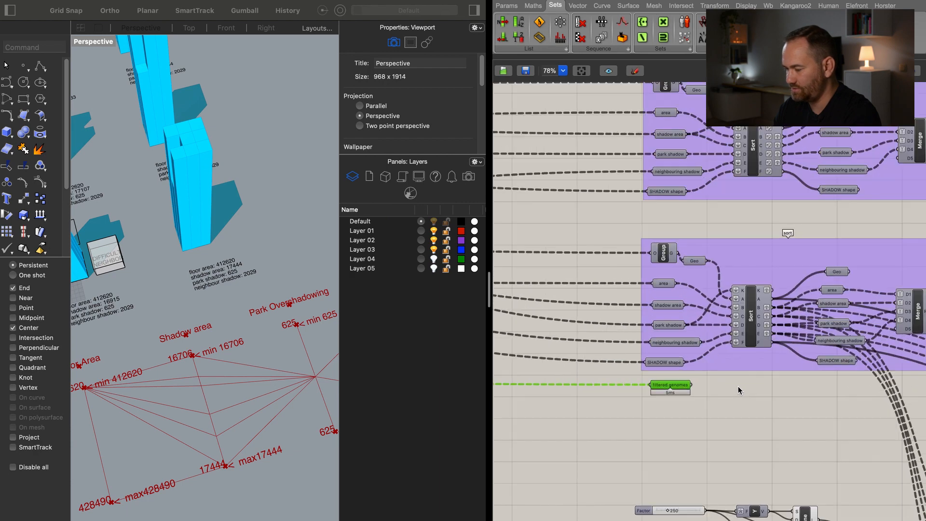
Add a flattened G input to the Sort component and connect the filtered genomes copy to it.
scroll(739, 383, up, 5)
scroll(753, 330, up, 5)
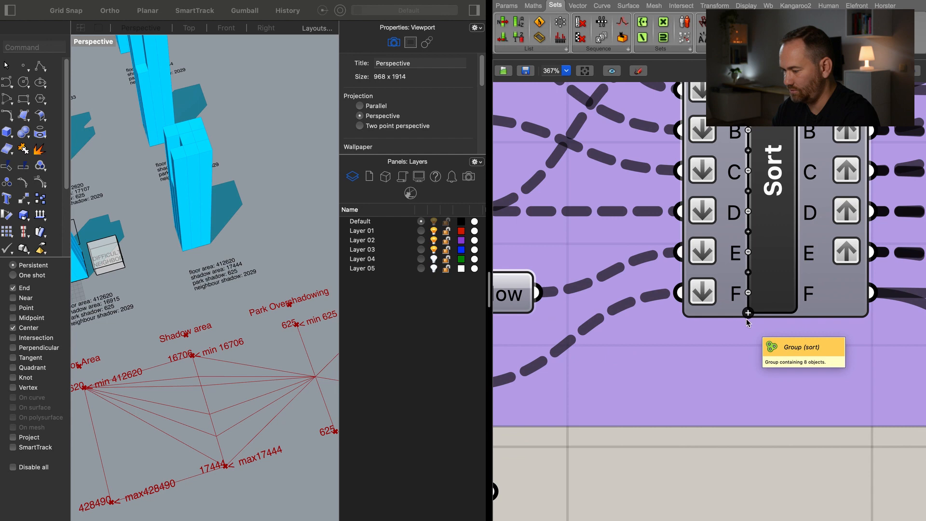
click(748, 314)
right_click(731, 316)
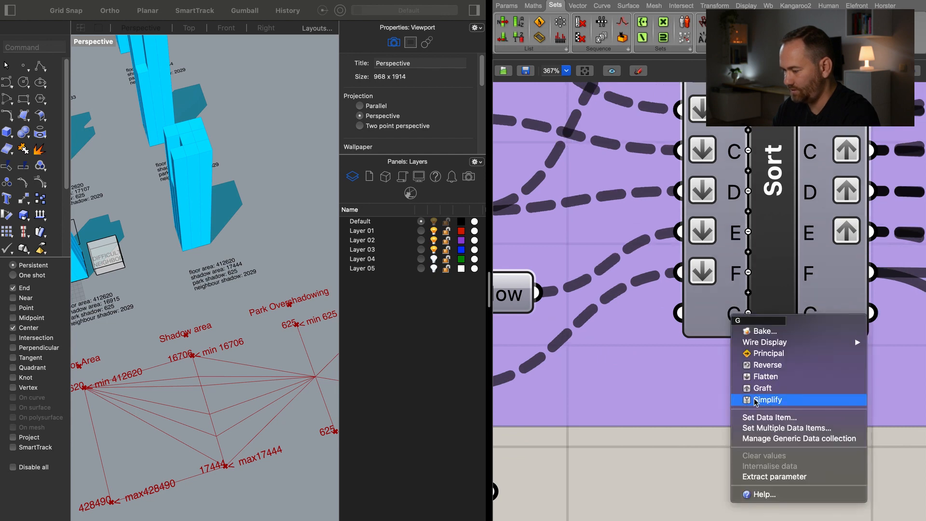
click(758, 377)
right_drag(819, 485, 924, 351)
drag(826, 186, 645, 358)
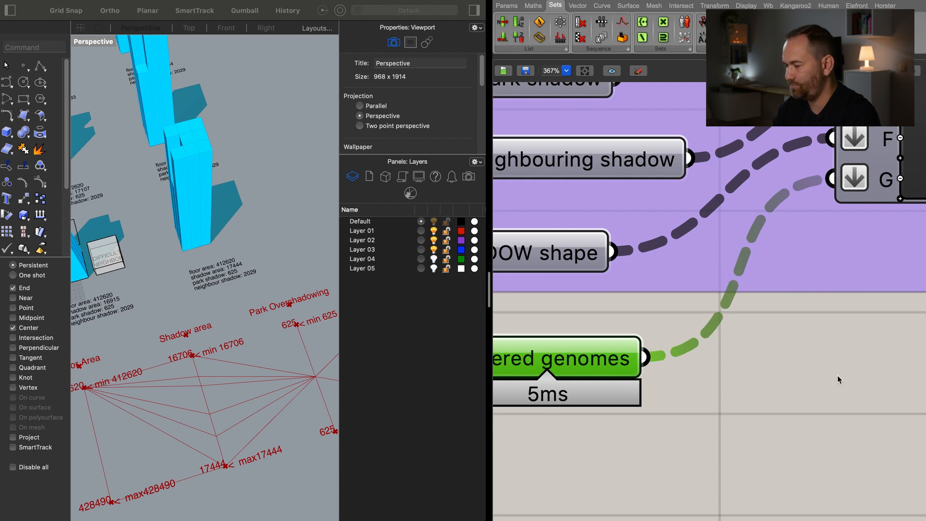
right_drag(771, 421, 679, 422)
scroll(739, 433, down, 1)
right_drag(744, 432, 638, 420)
scroll(725, 418, down, 3)
right_drag(759, 426, 857, 402)
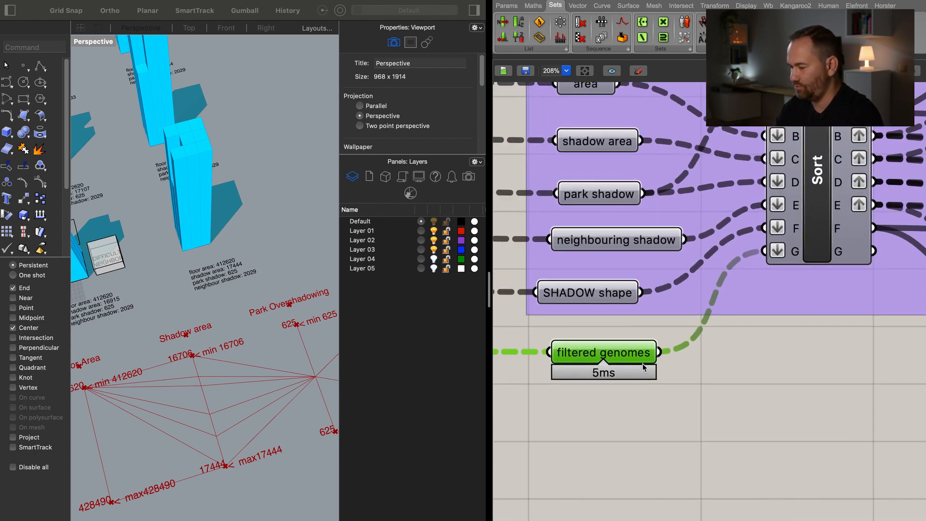
Duplicate the filtered genomes parameter on the output side of the Sort component and connect it to output G.
key(super+c)
key(super+v)
drag(638, 359, 909, 355)
right_drag(756, 366, 603, 365)
drag(683, 348, 835, 352)
right_drag(736, 371, 516, 357)
drag(647, 338, 668, 335)
scroll(694, 384, down, 5)
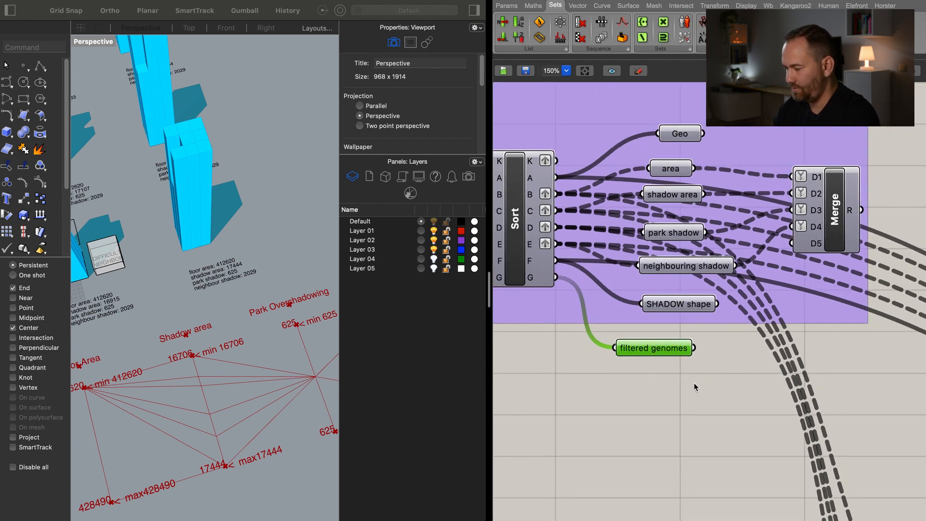
Move the sorted filtered genomes parameter downstream to beside the values parameter of the label text group.
right_drag(635, 331, 609, 302)
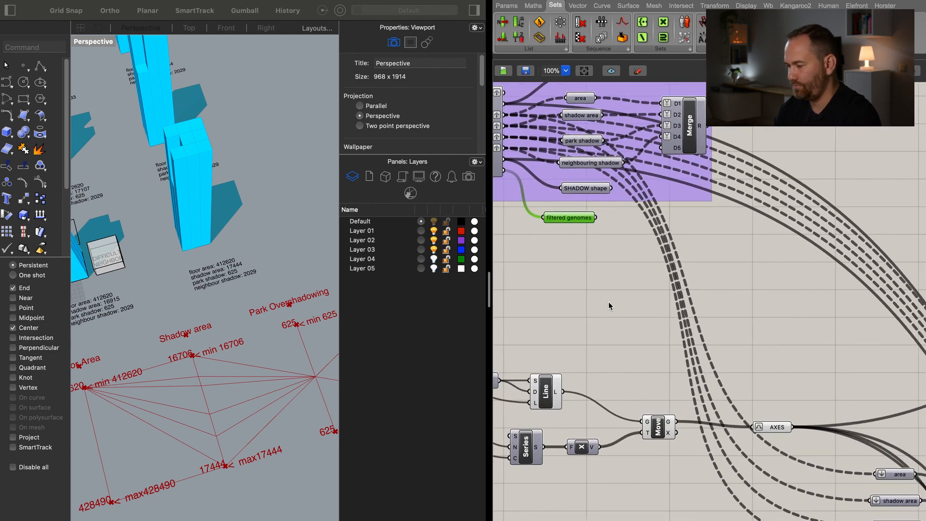
drag(582, 220, 730, 419)
scroll(598, 236, down, 2)
scroll(676, 425, down, 1)
scroll(792, 514, up, 1)
scroll(724, 429, down, 1)
scroll(731, 418, down, 6)
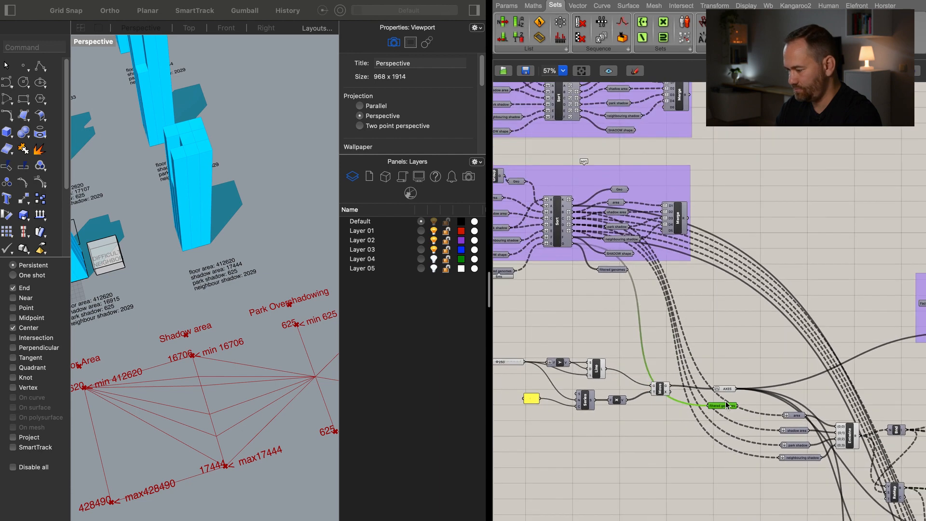
scroll(732, 417, down, 1)
drag(732, 418, 696, 463)
scroll(657, 407, down, 2)
right_drag(898, 471, 633, 359)
scroll(633, 359, up, 1)
scroll(682, 366, up, 3)
scroll(681, 366, up, 6)
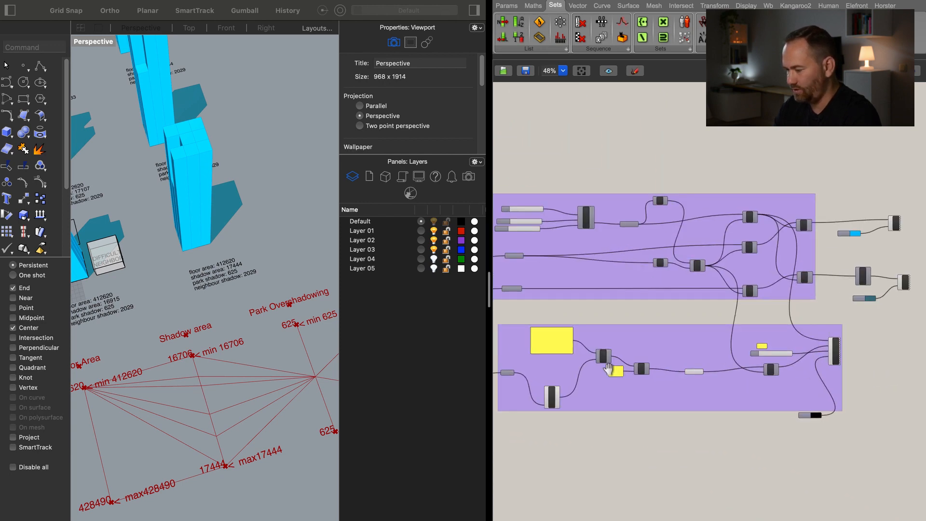
Insert "genome:" as a new first line in the label text panel above "floor area:".
double_click(708, 192)
click(702, 170)
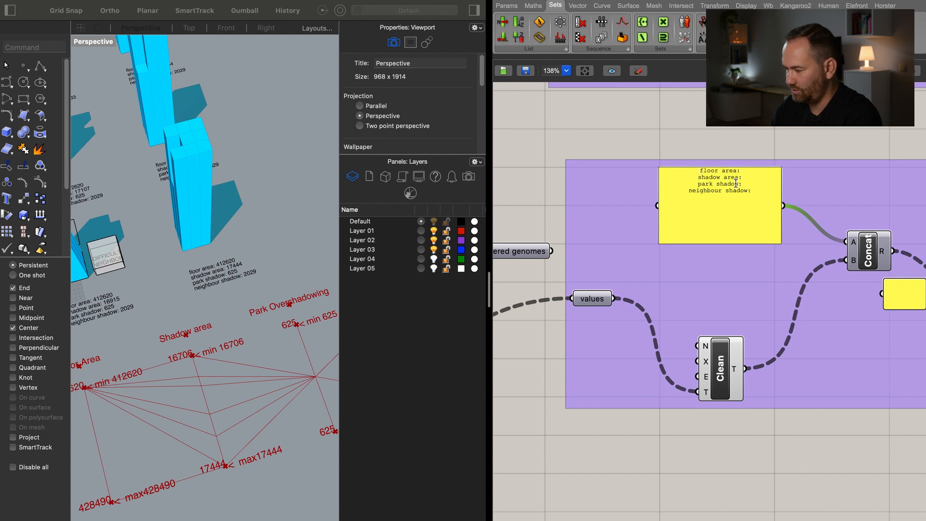
text(genome)
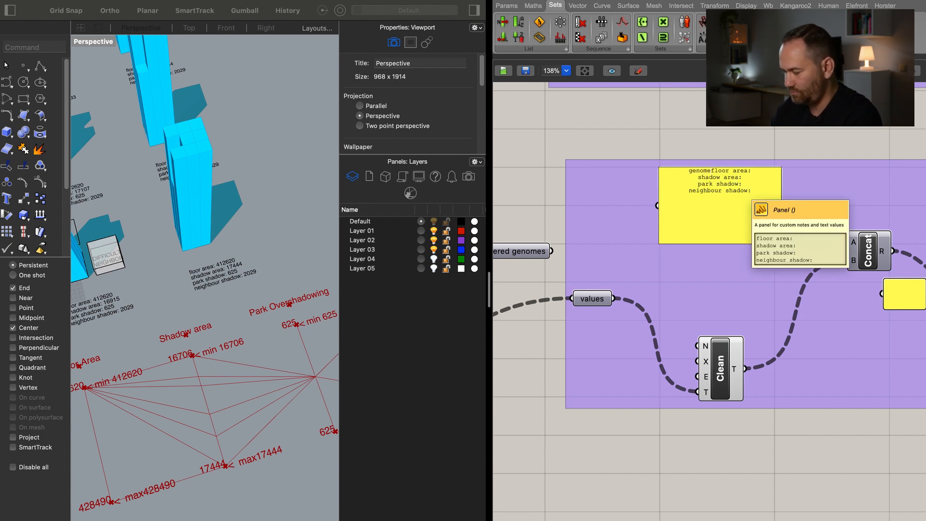
text(:)
key(Return)
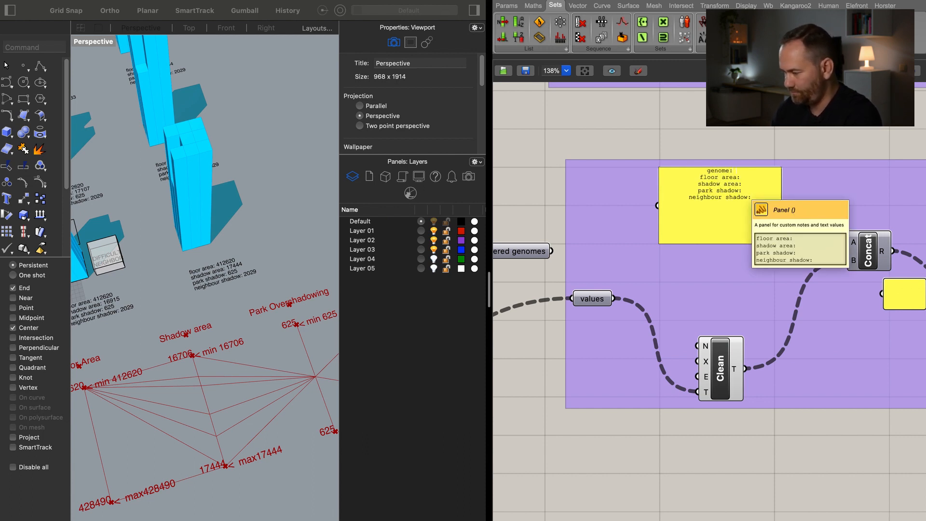
click(552, 160)
Move the sorted filtered genomes parameter beneath the parameters of the filter with sliders group and graft it.
right_drag(563, 318, 786, 247)
drag(763, 187, 767, 293)
scroll(793, 207, down, 2)
scroll(892, 210, down, 5)
scroll(901, 211, down, 3)
scroll(769, 285, up, 6)
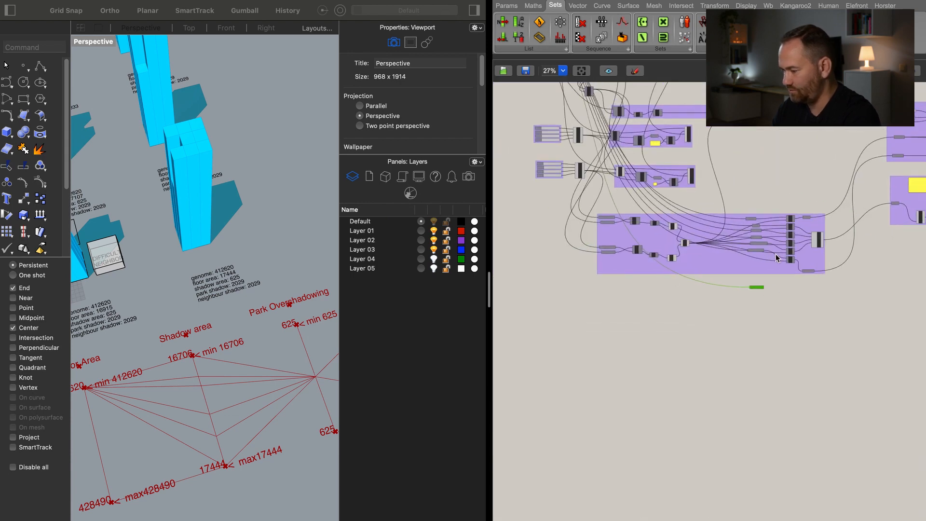
drag(705, 332, 708, 315)
right_drag(753, 315, 722, 305)
right_click(679, 310)
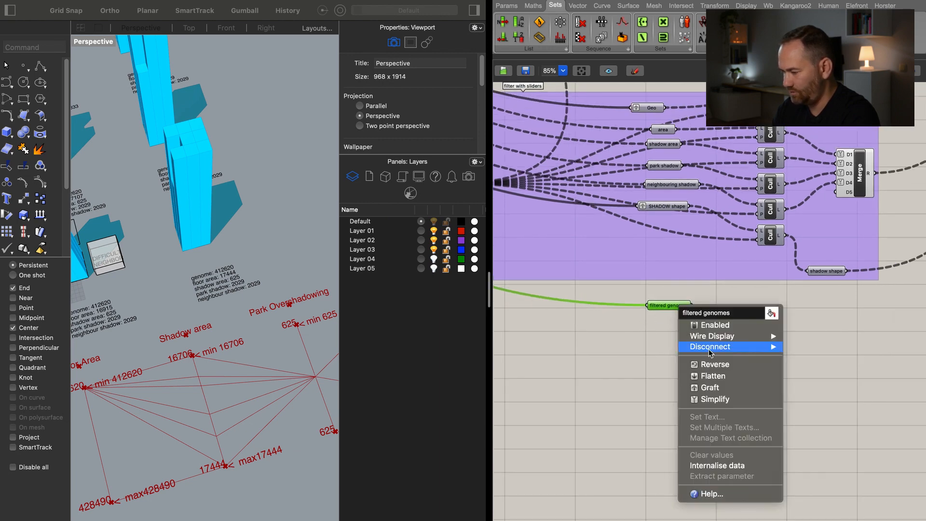
click(726, 387)
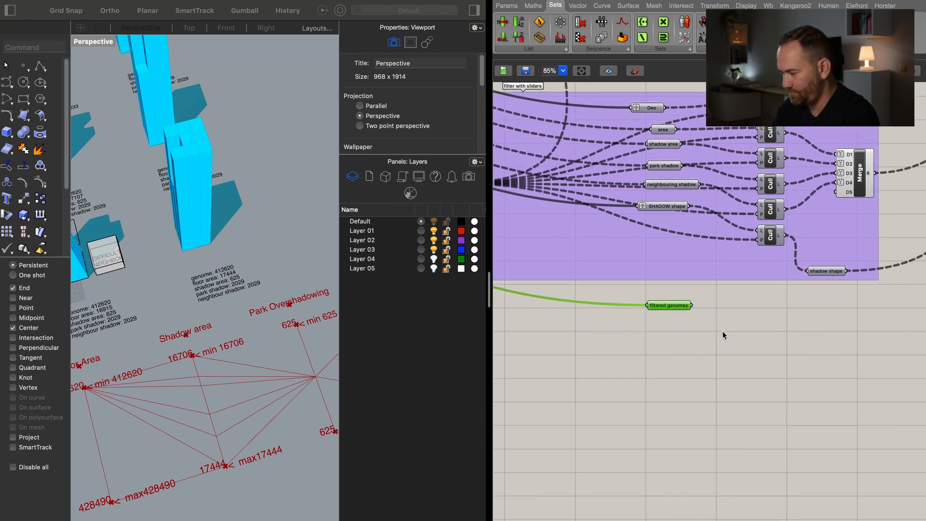
Duplicate the lowest Cull Pattern component below the slider filter group and connect the grafted filtered genomes to its list input.
right_drag(784, 243, 747, 251)
click(747, 250)
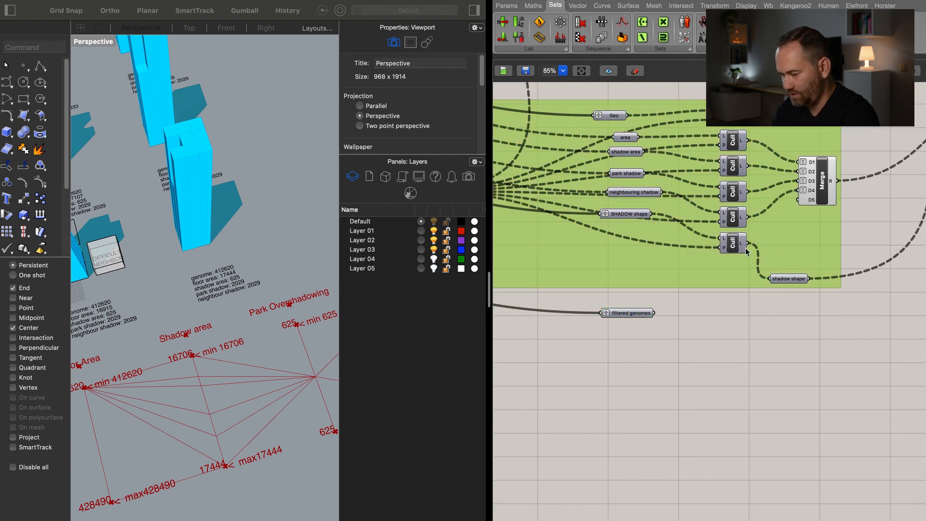
click(740, 249)
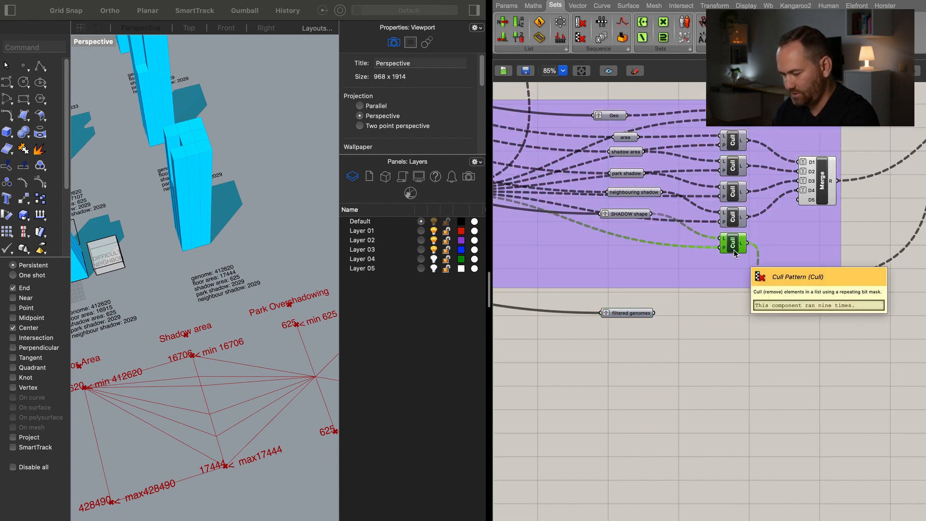
alt+drag(735, 250, 735, 320)
drag(654, 313, 726, 312)
right_drag(772, 315, 746, 316)
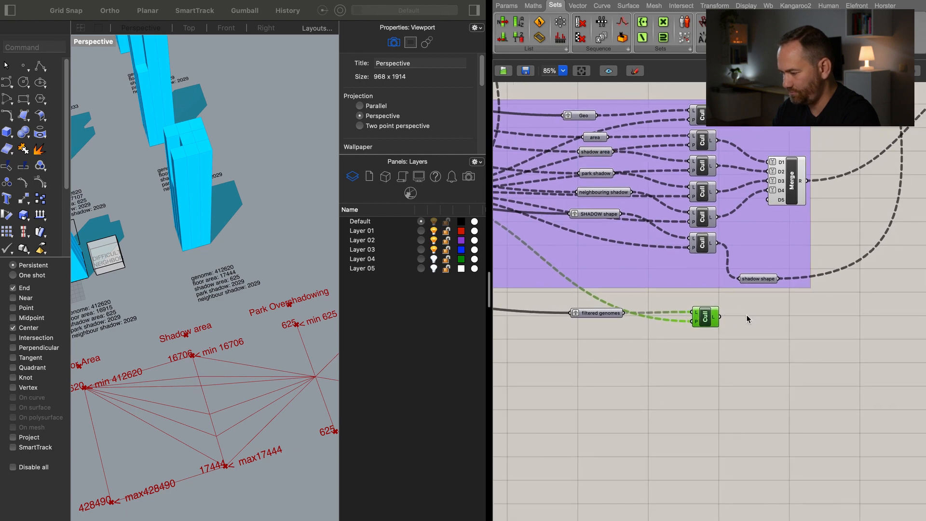
Place a copy of the filtered genomes parameter after the new Cull Pattern, connect it to the output, and turn off its graft.
click(610, 319)
alt+drag(610, 319, 795, 329)
drag(721, 317, 756, 324)
right_click(789, 329)
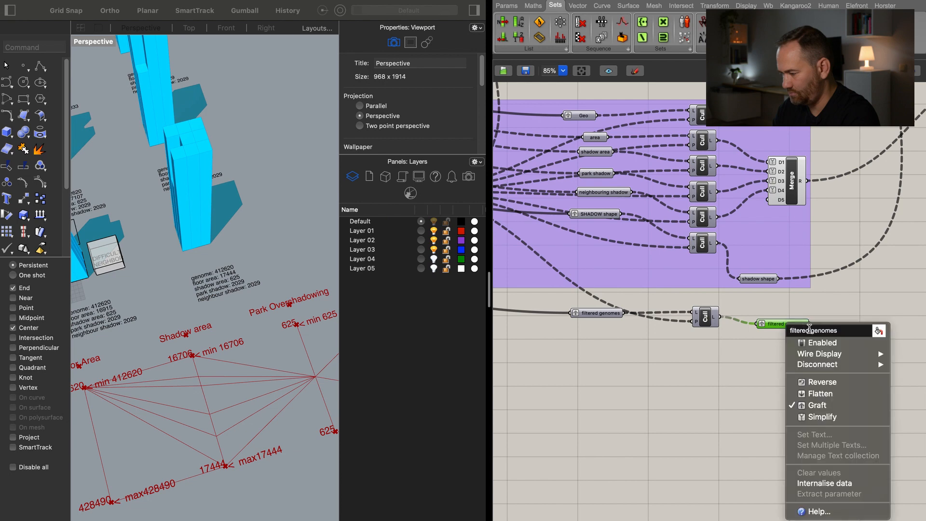
click(828, 409)
Simplify the Merge component's D5 input and connect the culled filtered genomes to it.
scroll(855, 297, up, 5)
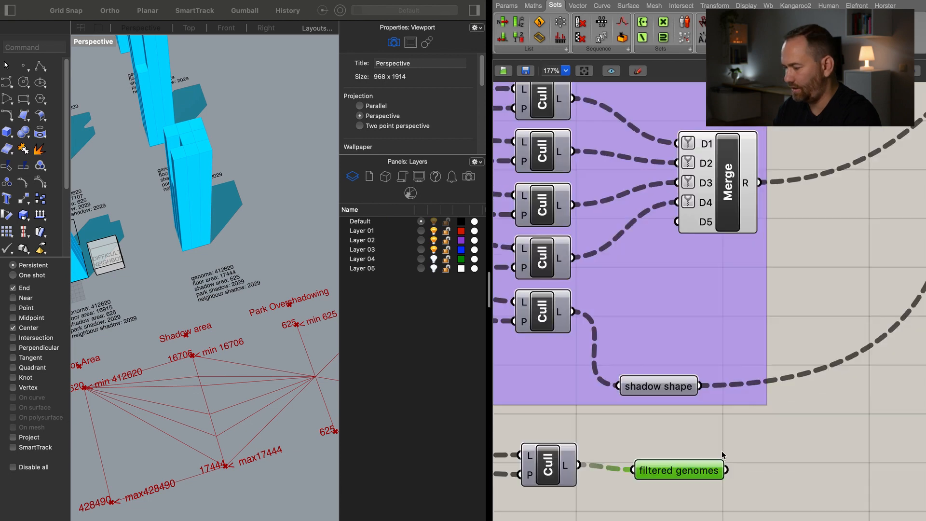
right_click(705, 226)
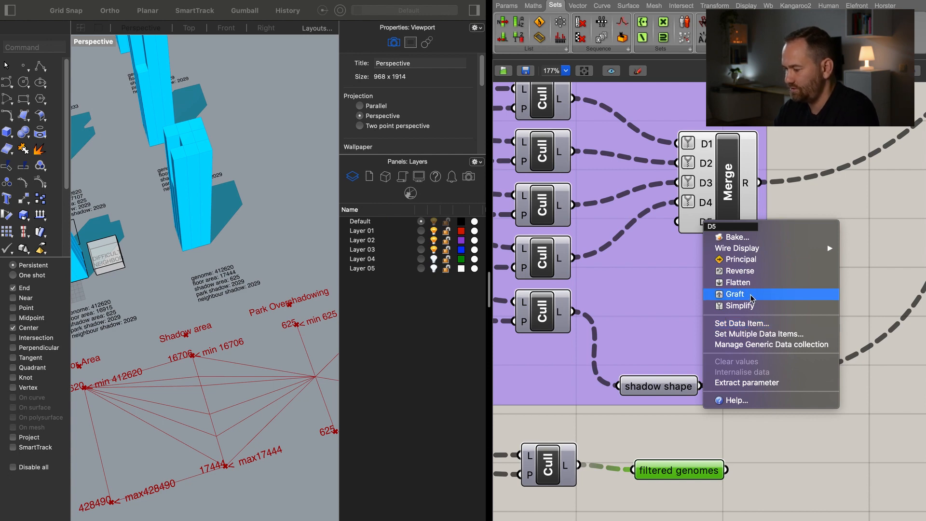
click(747, 305)
drag(678, 222, 727, 471)
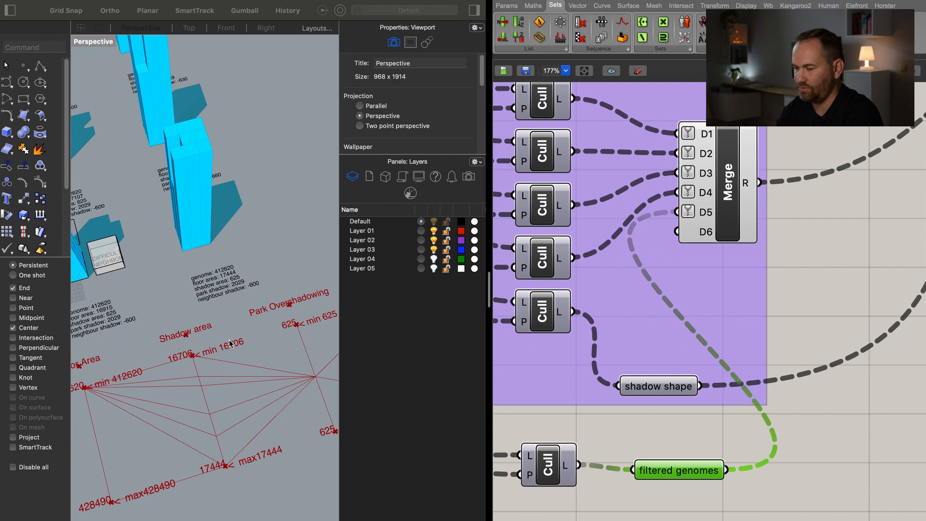
Follow the merged values to the text Tag component and inspect the genome-to-neighbour-shadow labels beside the towers.
right_drag(259, 292, 254, 288)
right_drag(773, 256, 630, 395)
scroll(671, 362, down, 2)
right_drag(746, 336, 549, 343)
right_drag(769, 323, 631, 360)
right_drag(767, 344, 598, 346)
right_drag(736, 354, 584, 358)
right_drag(741, 351, 583, 378)
right_drag(816, 357, 657, 367)
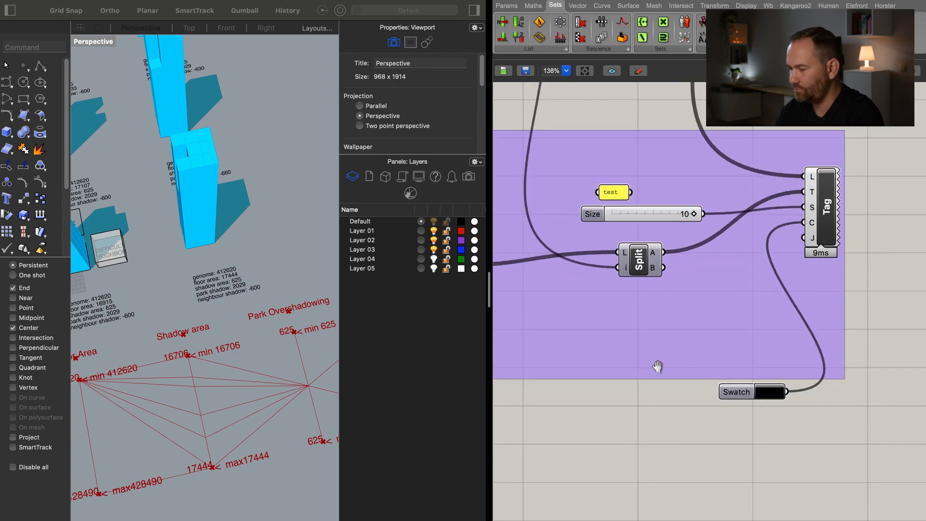
shift+right_drag(231, 343, 281, 355)
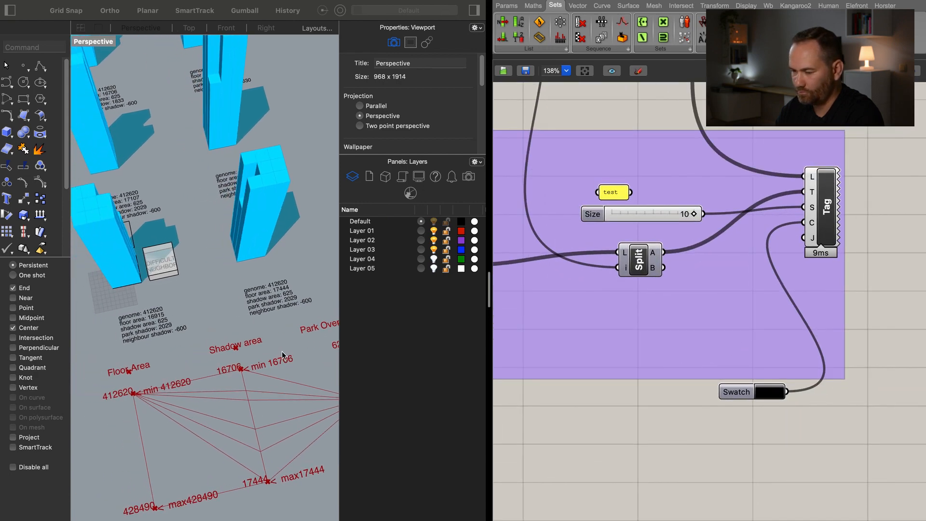
shift+right_drag(183, 368, 261, 354)
scroll(216, 311, up, 5)
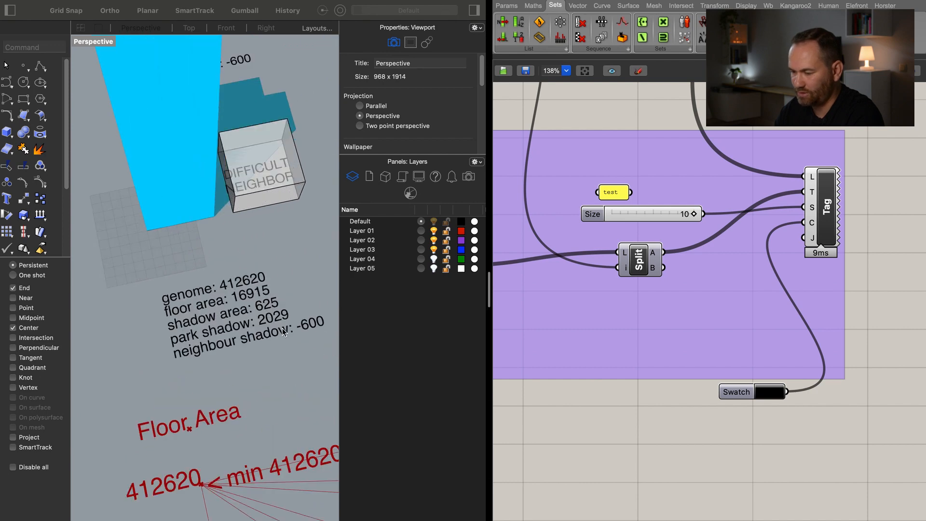
Add a generic Data parameter fed by the Merge result and connect it to the Clean component's T input in place of the integer values parameter.
right_drag(745, 395, 817, 355)
right_drag(692, 360, 749, 328)
right_drag(641, 381, 886, 353)
scroll(759, 372, down, 2)
right_drag(664, 388, 791, 371)
right_drag(666, 366, 783, 370)
mouse_move(733, 193)
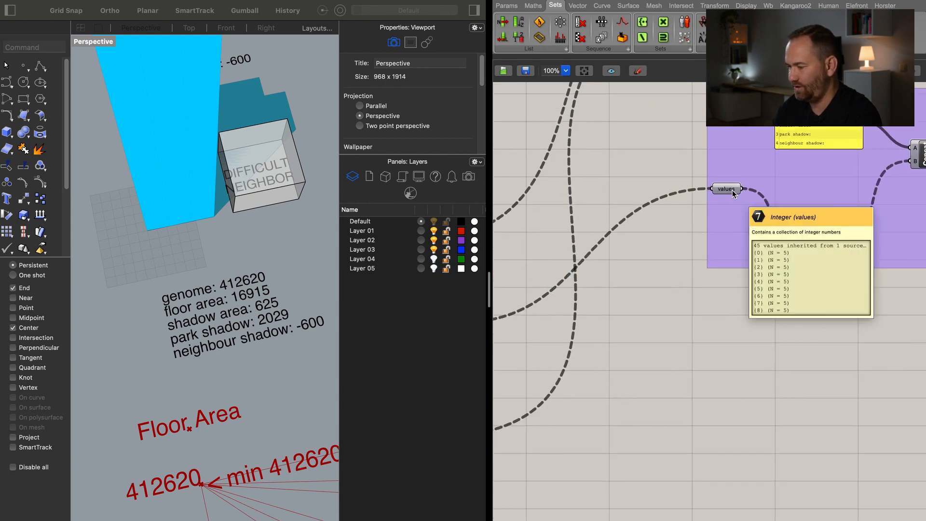
double_click(672, 262)
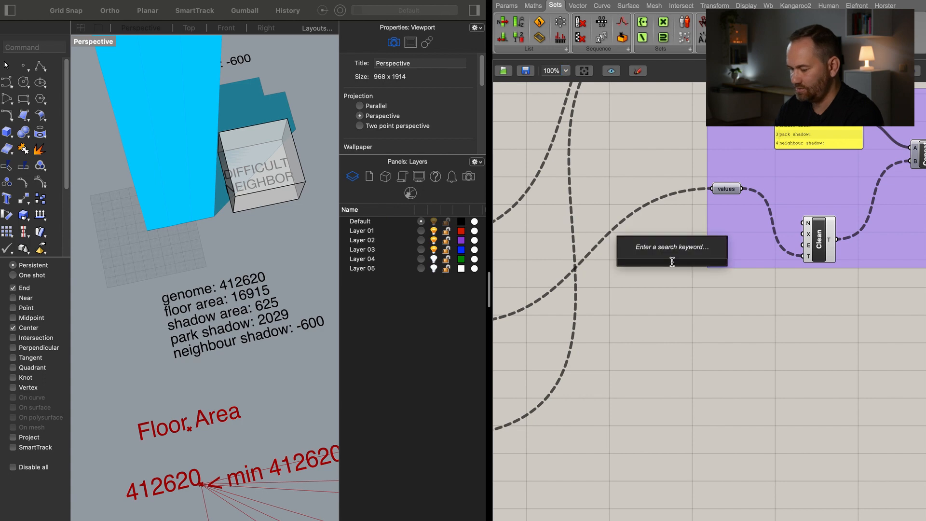
text(dat)
key(Return)
right_drag(707, 290, 873, 271)
drag(632, 304, 824, 243)
right_drag(833, 247, 655, 279)
drag(762, 272, 760, 270)
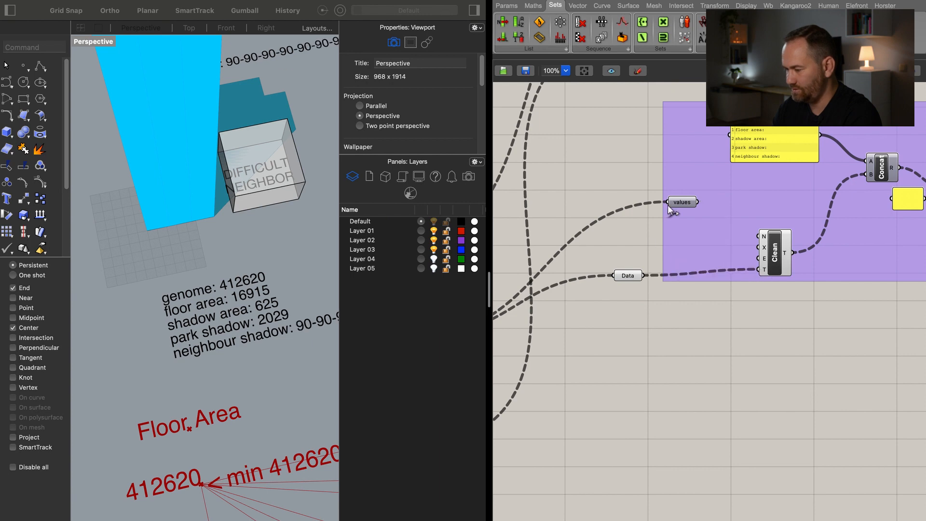
Insert a new first input on the Merge component, simplify it, and connect the culled filtered genomes to it.
right_drag(670, 308, 815, 285)
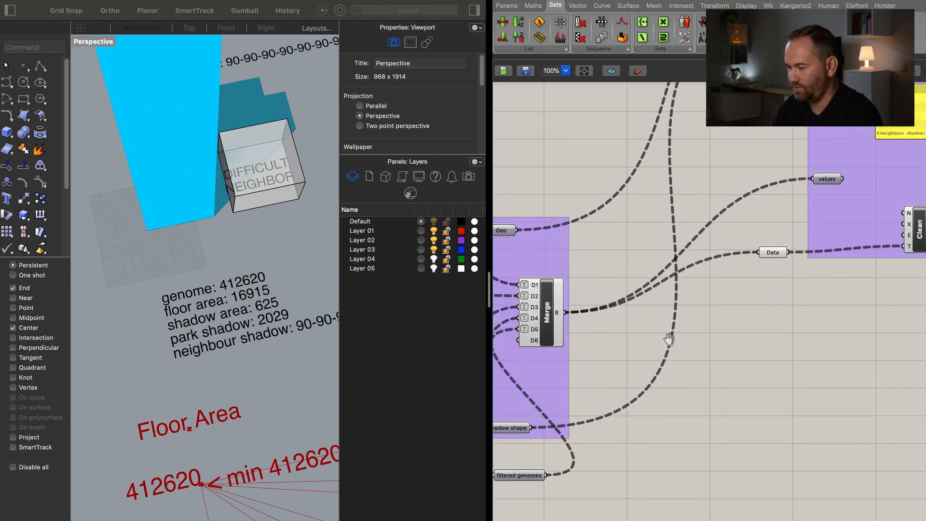
right_drag(648, 341, 687, 322)
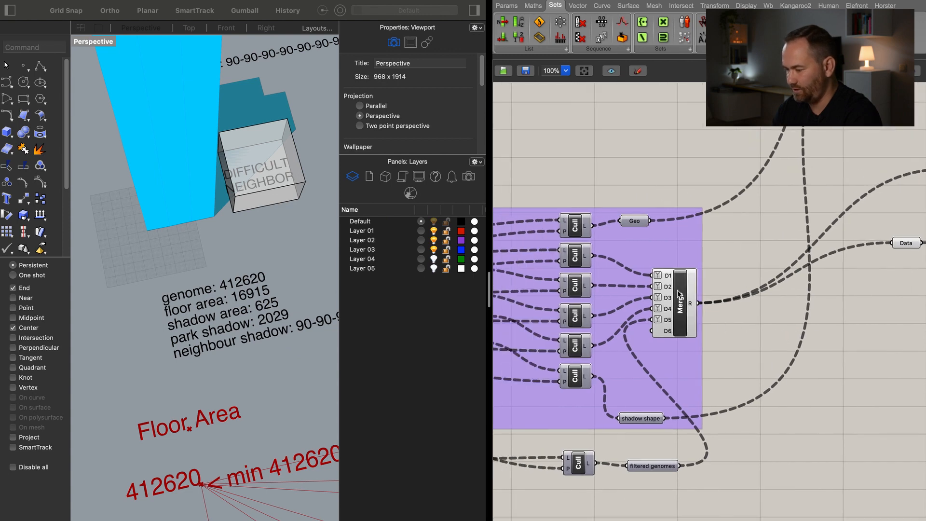
scroll(671, 288, up, 5)
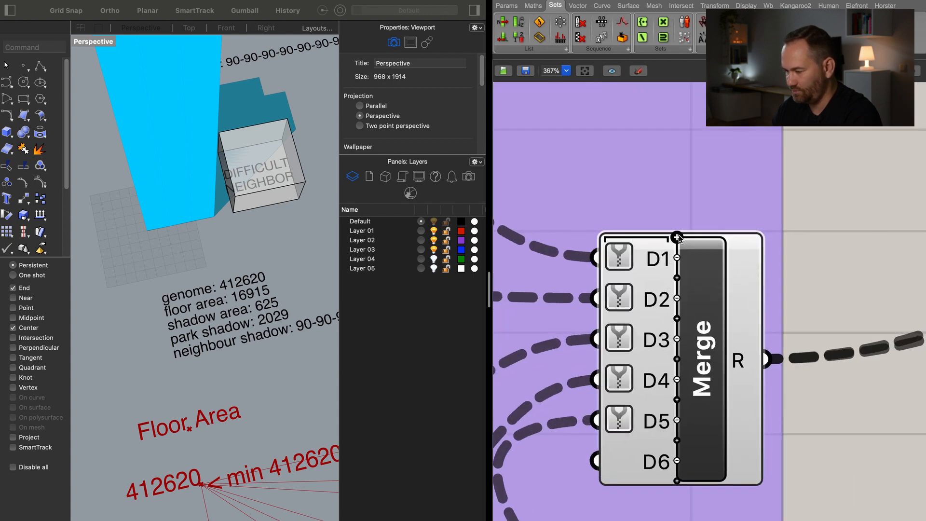
click(678, 236)
right_click(663, 241)
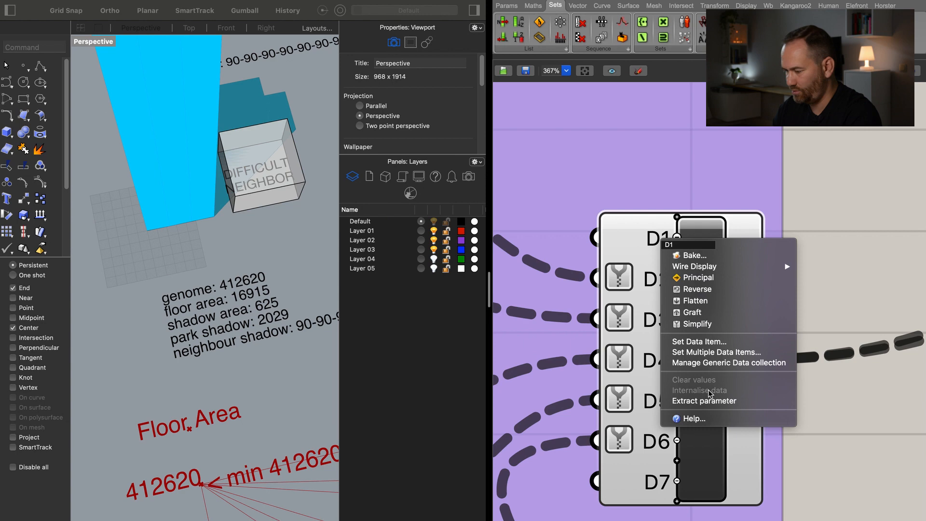
click(711, 324)
right_drag(691, 281, 792, 166)
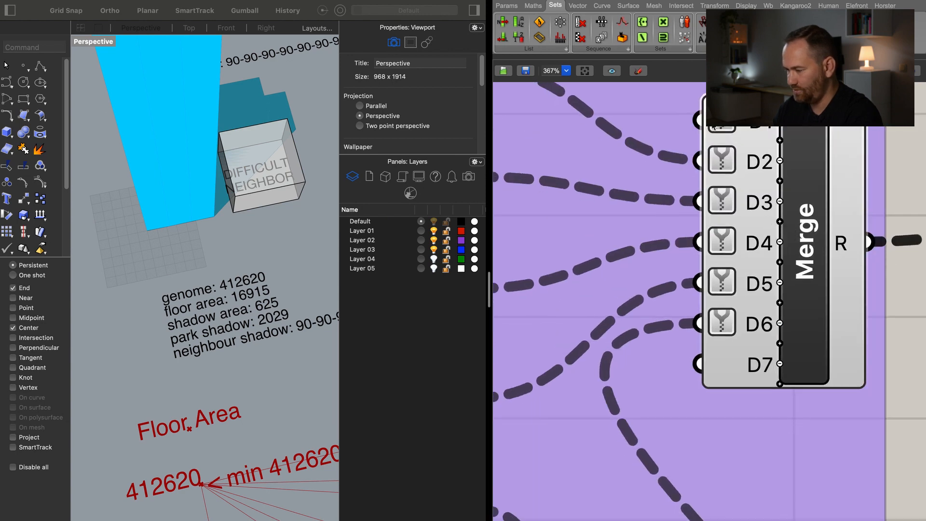
scroll(727, 220, down, 10)
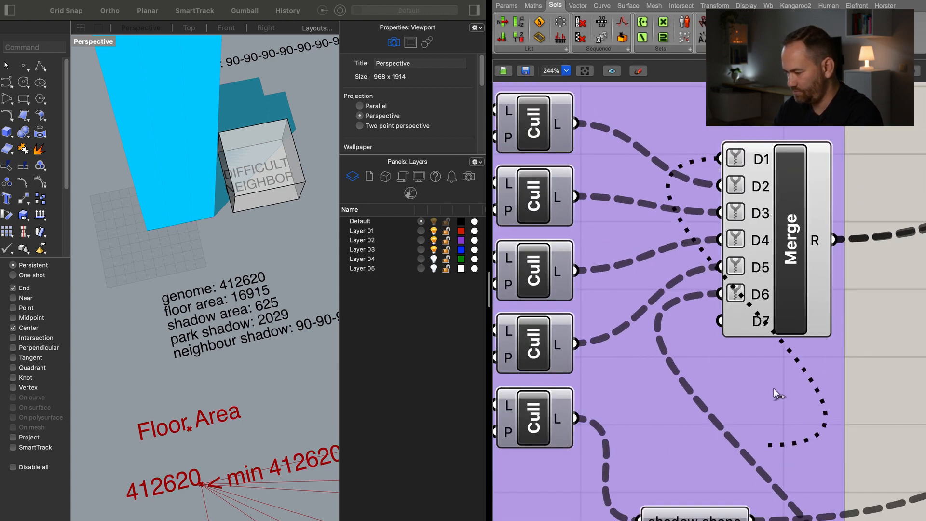
scroll(784, 411, up, 4)
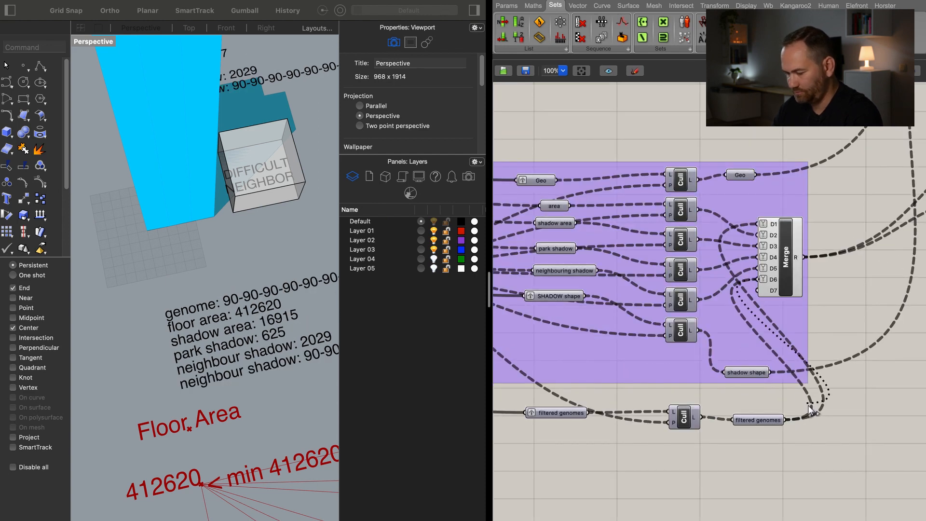
Remove the Merge component's former genome input D6 and check the label order beside the first tower.
scroll(774, 283, up, 6)
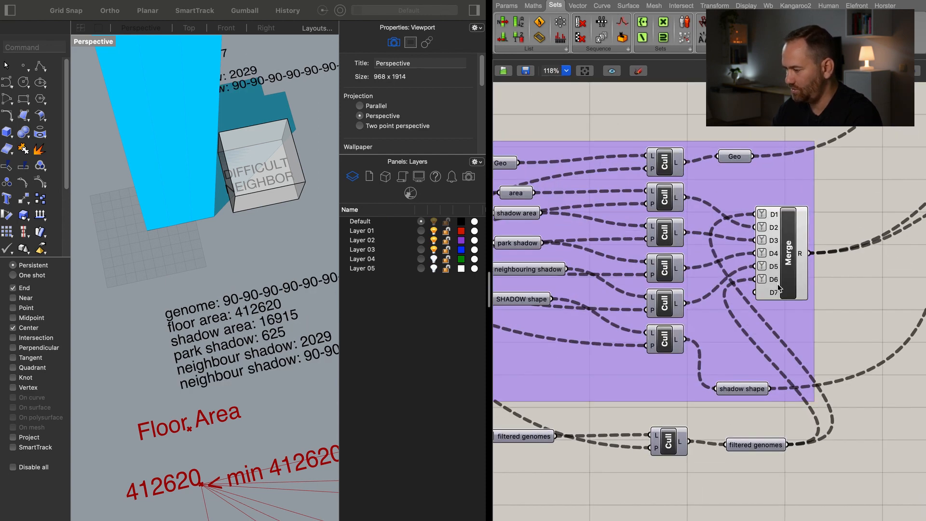
click(786, 271)
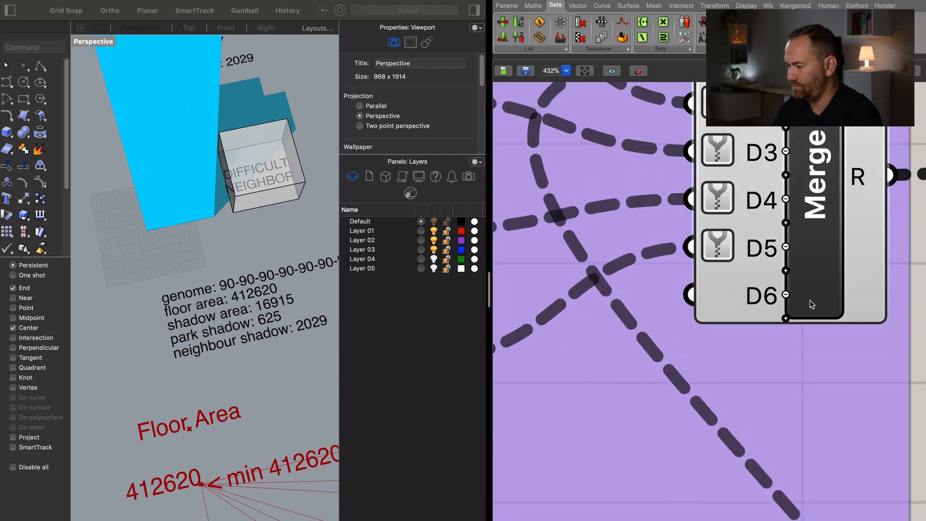
shift+right_drag(269, 319, 234, 325)
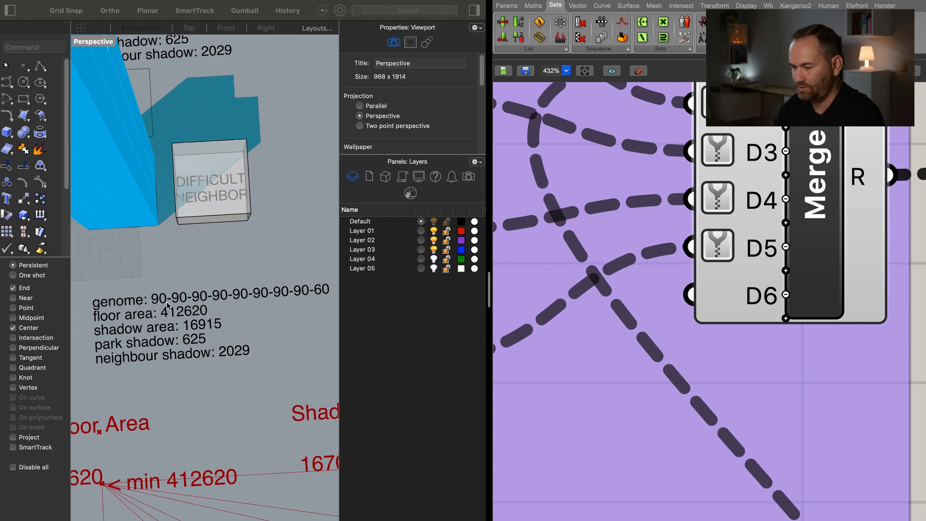
mouse_move(274, 296)
shift+right_down()
mouse_move(228, 298)
mouse_move(265, 291)
shift+right_up()
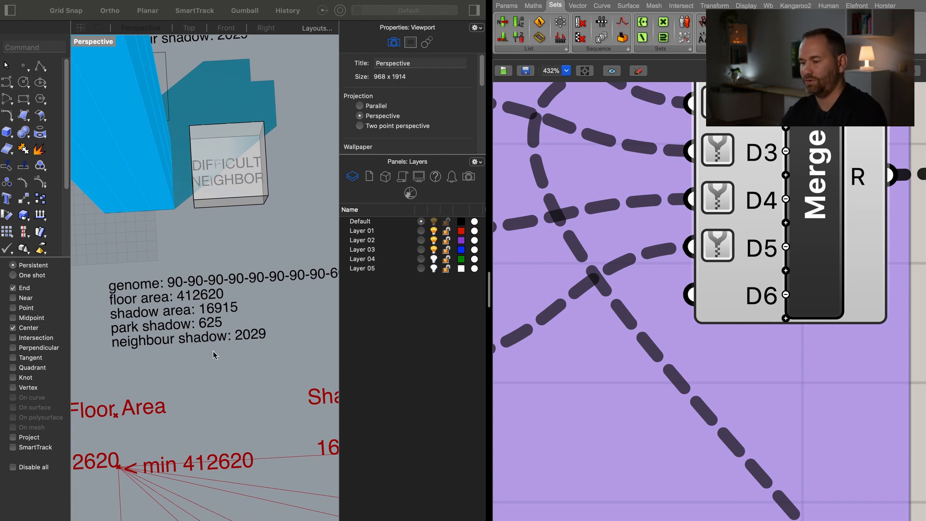
shift+right_drag(269, 357, 237, 355)
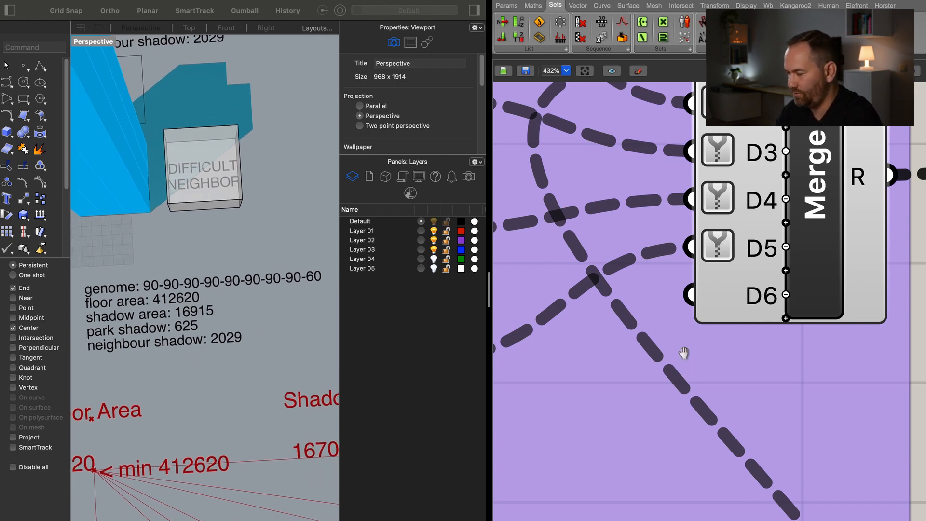
Add a Panel fed by the culled filtered genomes parameter and enlarge it to list more genomes.
right_drag(691, 369, 662, 339)
scroll(708, 342, down, 5)
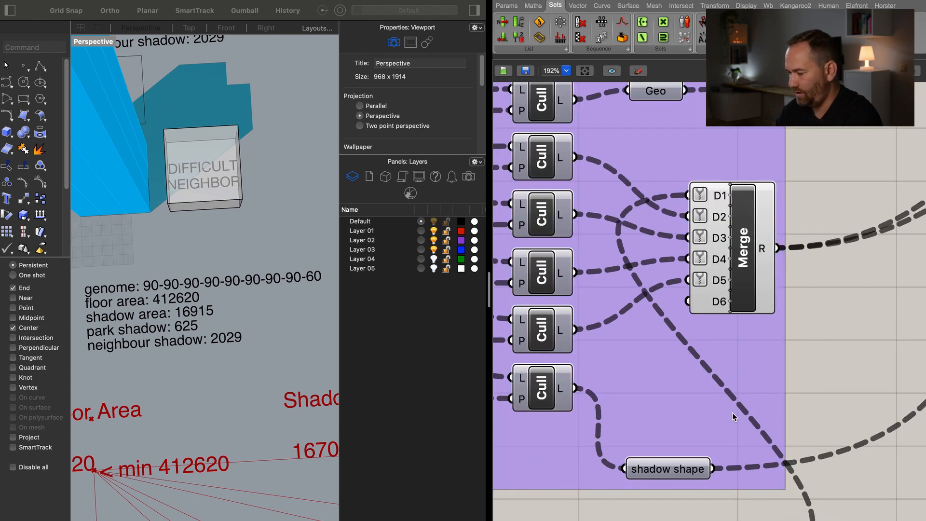
right_drag(733, 401, 729, 244)
right_drag(741, 370, 707, 276)
double_click(756, 348)
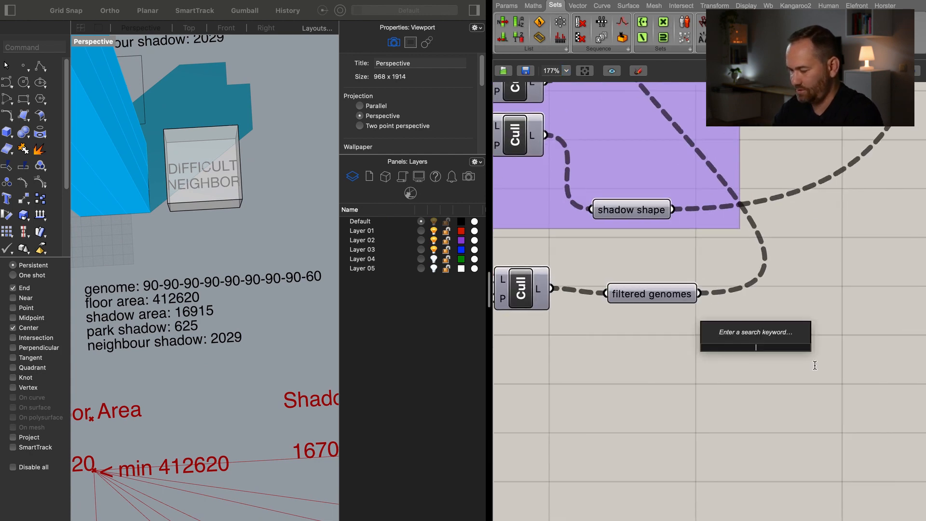
text(pane)
key(Return)
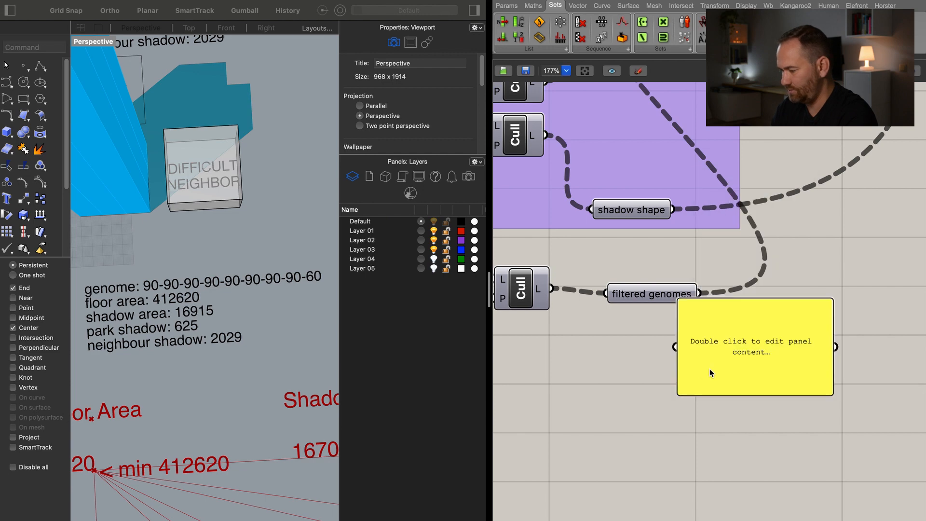
drag(700, 294, 781, 353)
right_drag(865, 365, 661, 338)
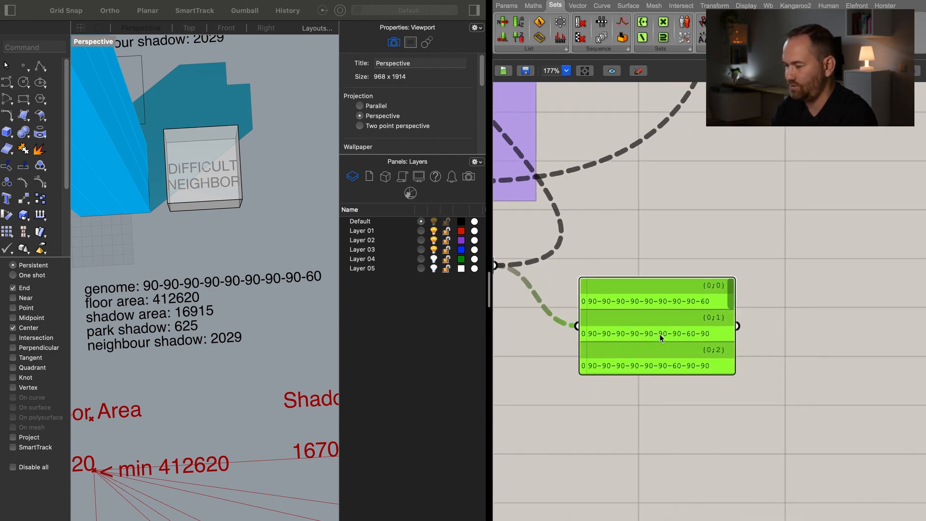
drag(732, 372, 775, 471)
Examine the matrix of labelled towers and the parallel-coordinates diagram from several angles.
right_drag(606, 329, 721, 294)
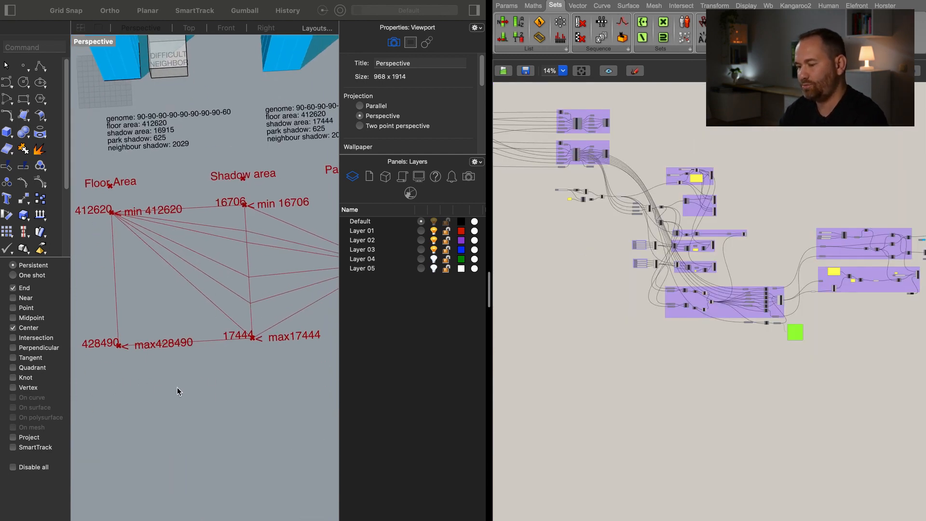
shift+right_drag(185, 380, 198, 338)
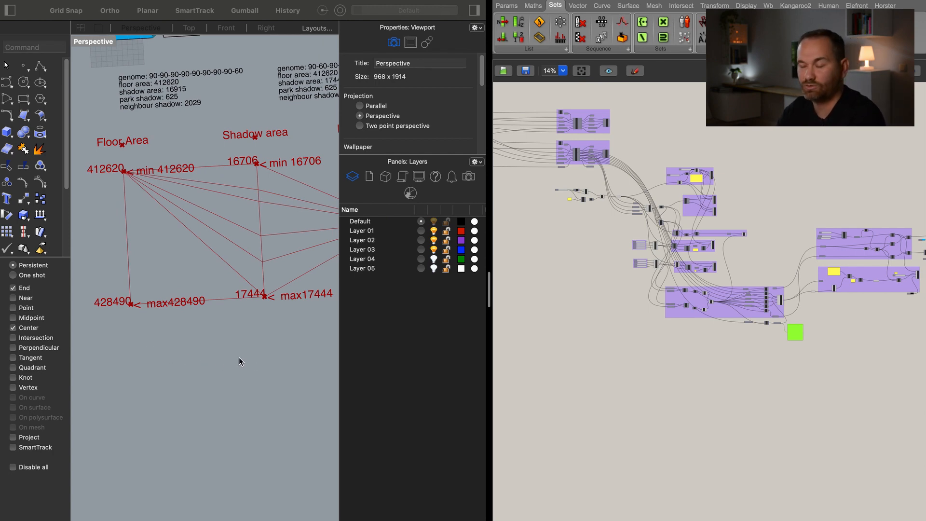
scroll(180, 365, down, 10)
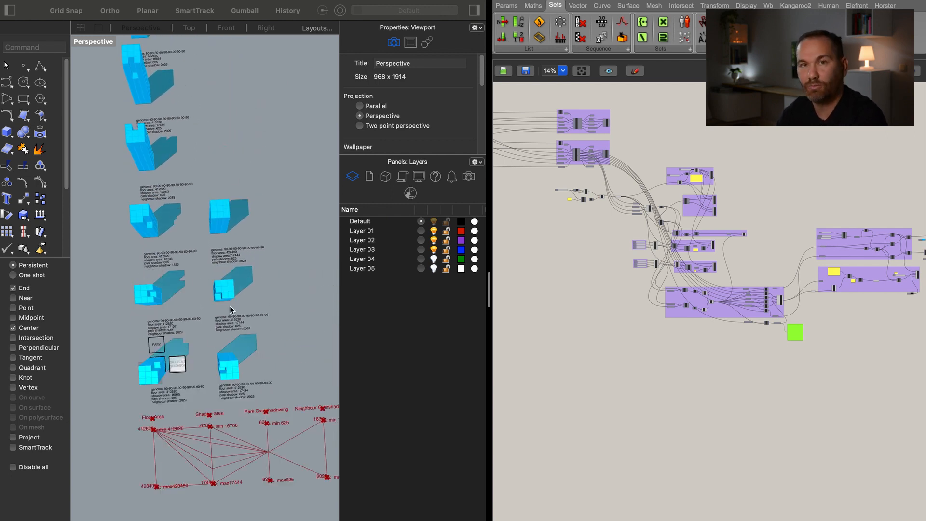
shift+right_drag(235, 324, 234, 224)
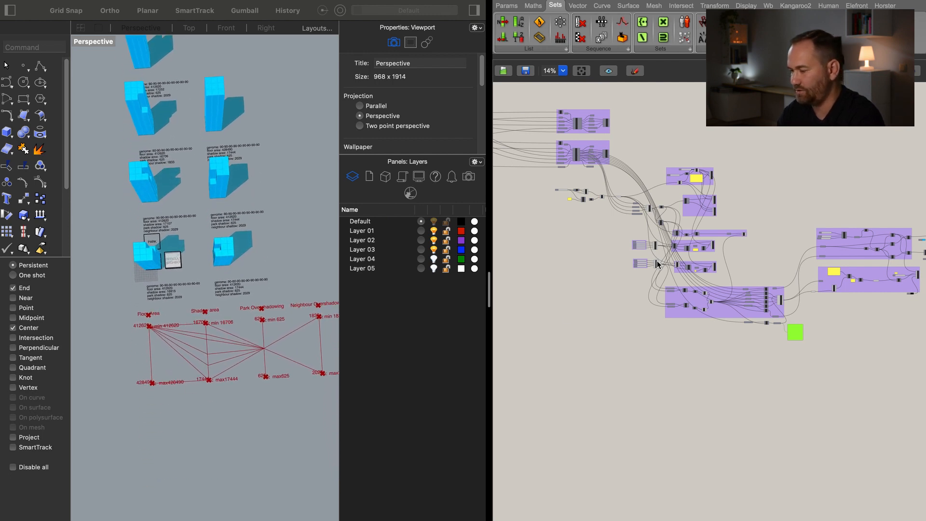
right_drag(664, 253, 669, 274)
right_drag(238, 199, 230, 203)
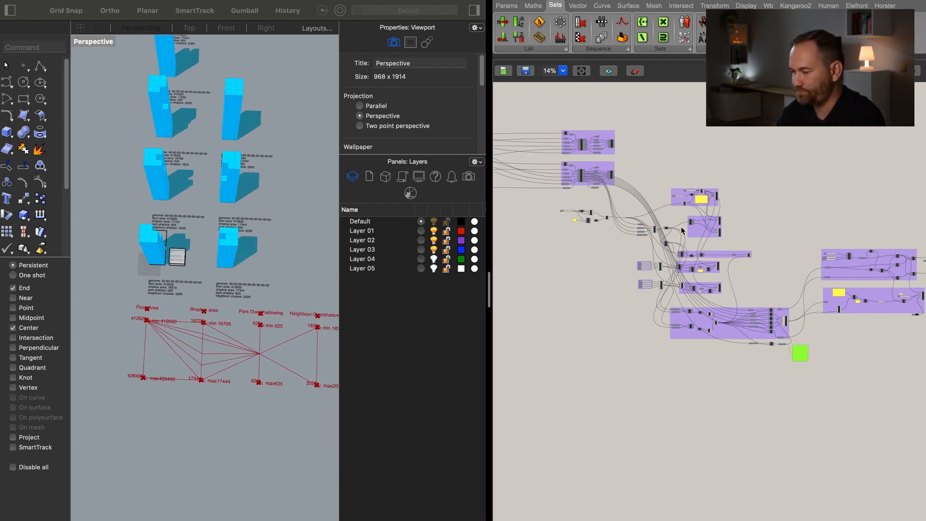
scroll(673, 228, right, 3)
scroll(674, 228, down, 1)
right_drag(163, 224, 172, 359)
scroll(772, 271, right, 4)
scroll(772, 270, up, 1)
Set both Extent X and Extent Y of the square grid in the matrix of options group to 1.
scroll(752, 257, up, 7)
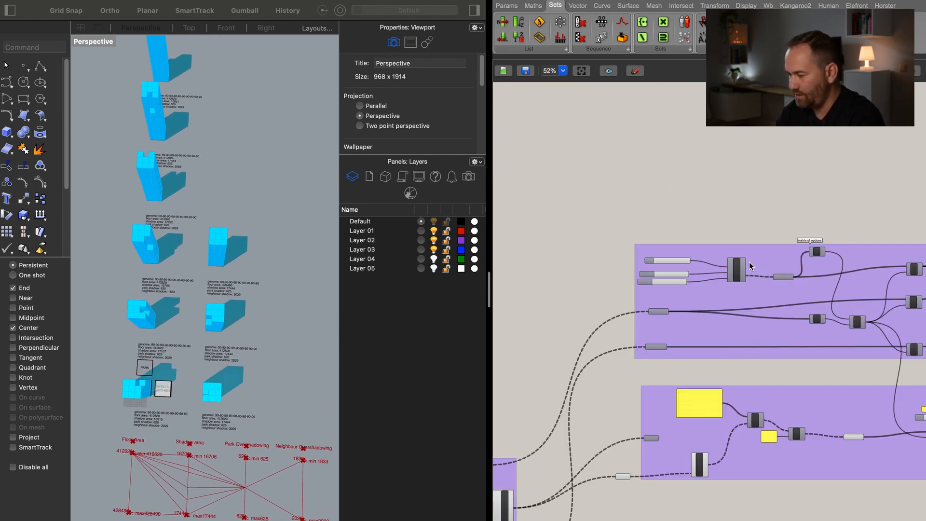
scroll(707, 290, up, 1)
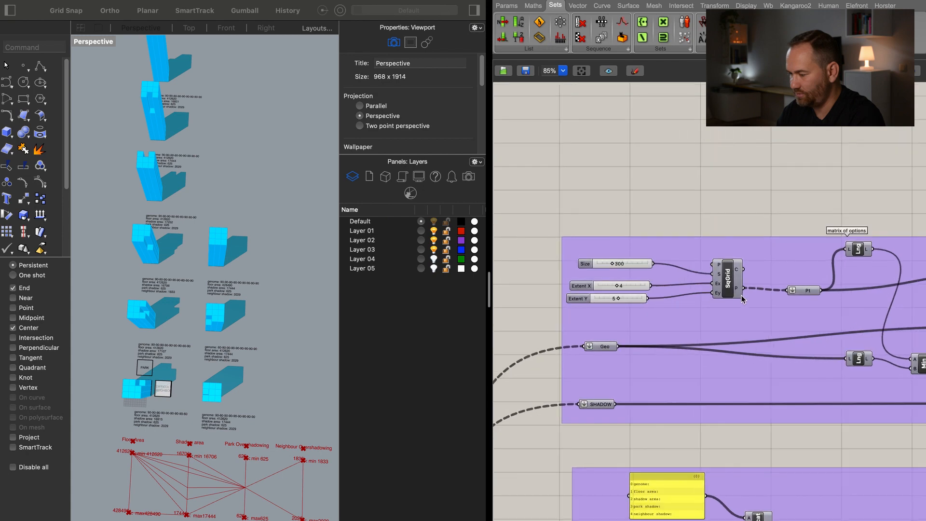
scroll(724, 306, up, 1)
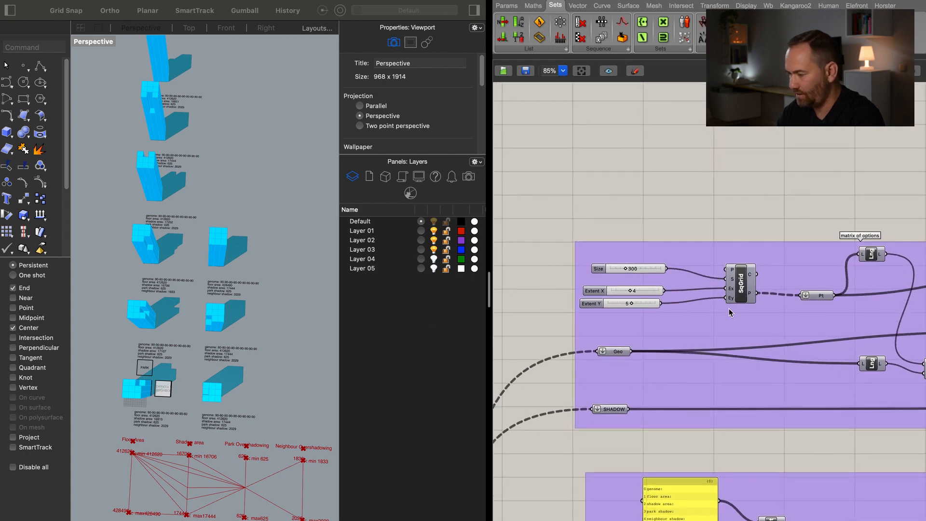
scroll(755, 300, down, 1)
scroll(240, 329, up, 4)
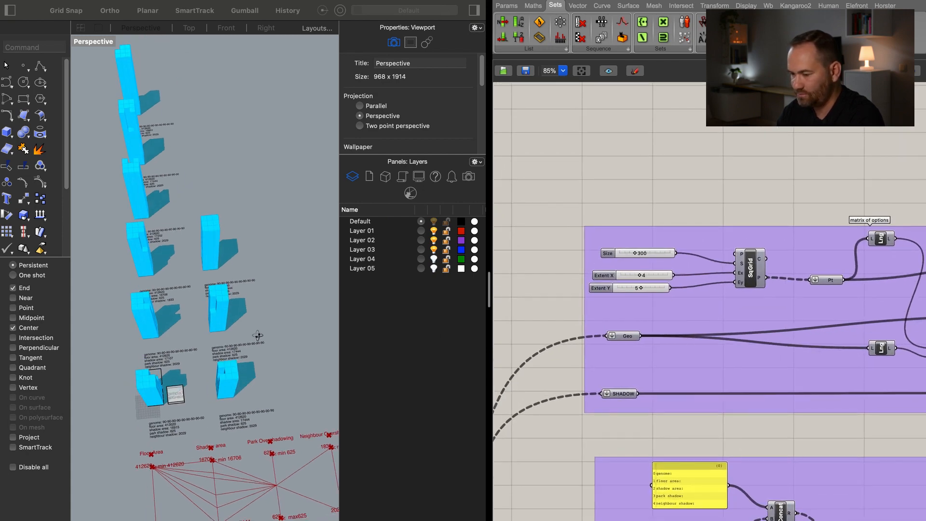
scroll(645, 279, up, 1)
drag(644, 279, 621, 290)
shift+right_drag(244, 352, 261, 298)
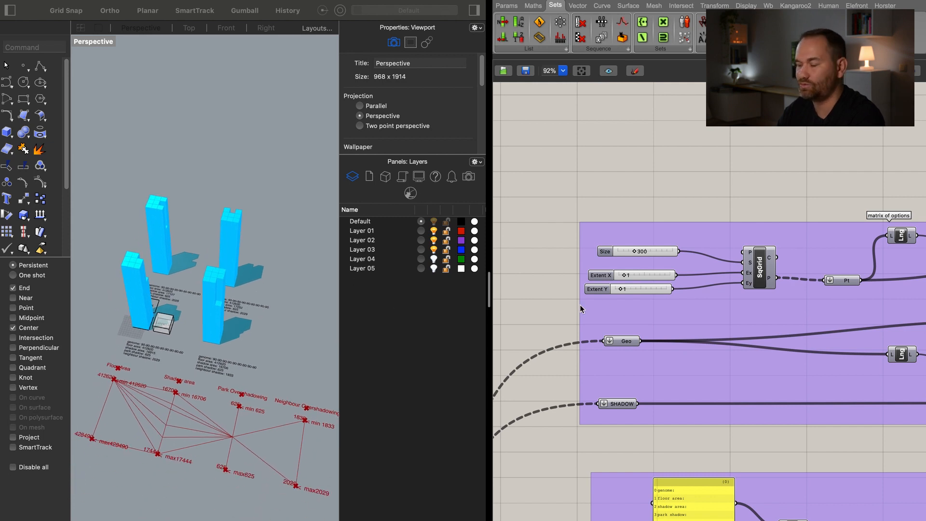
Turn on the preview of the square grid component and inspect its cell outline beneath the towers.
click(759, 269)
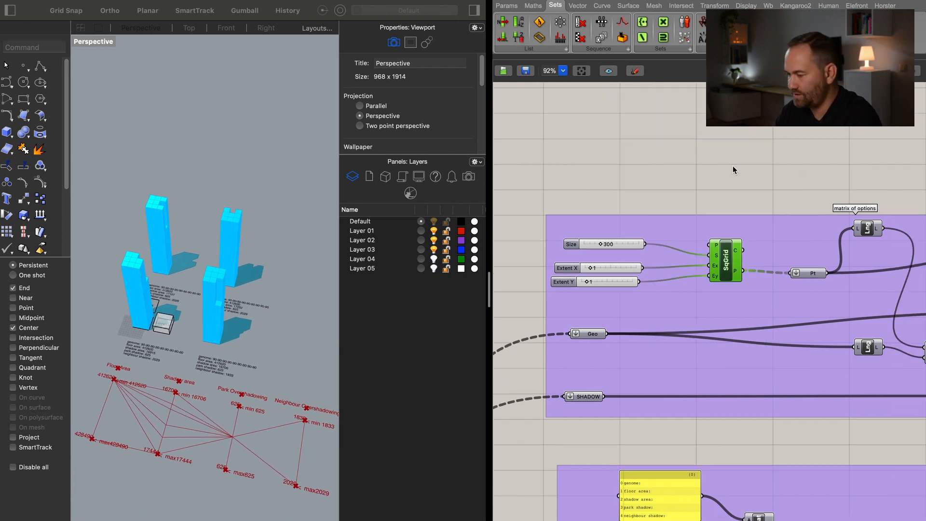
middle_click(734, 165)
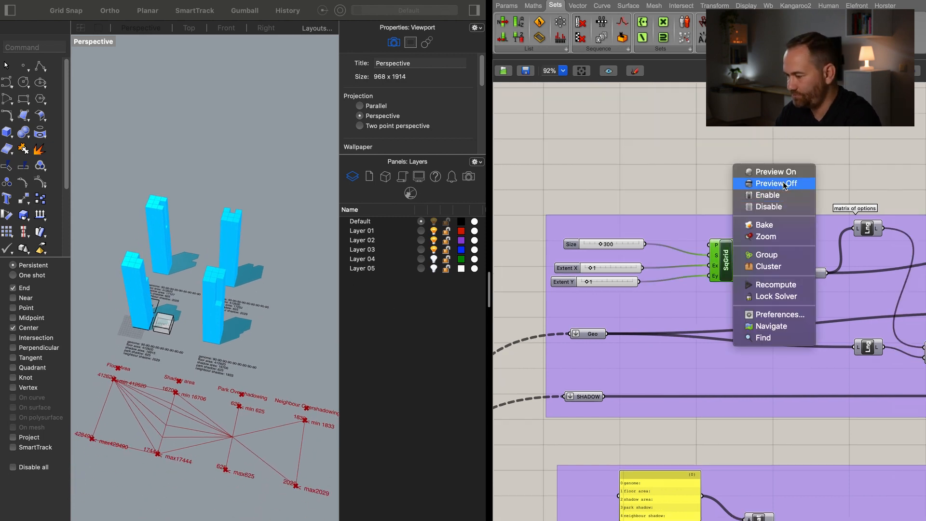
click(790, 172)
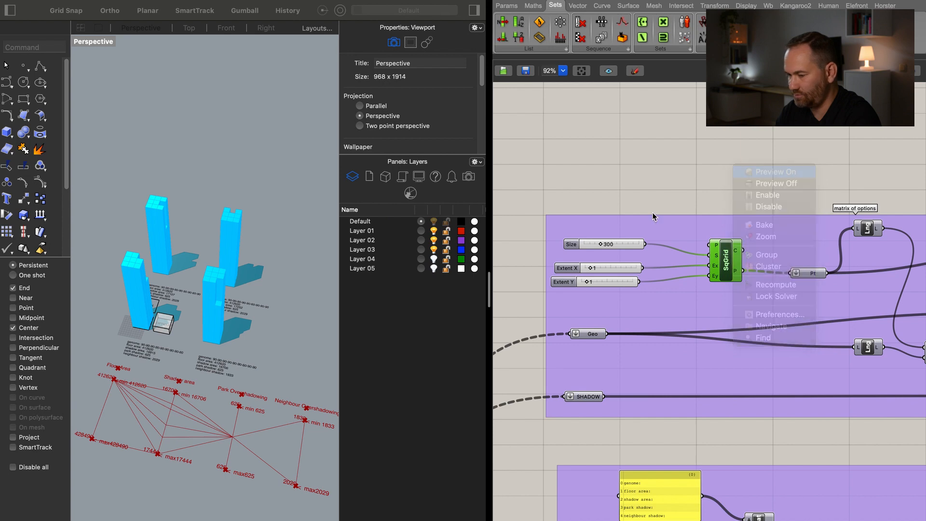
right_drag(248, 309, 190, 211)
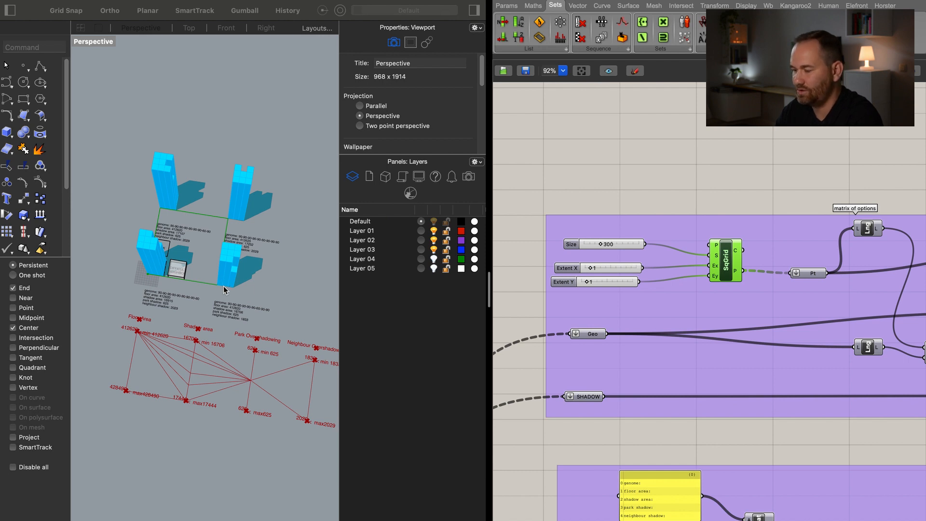
mouse_move(249, 279)
right_down()
mouse_move(236, 271)
mouse_move(242, 280)
mouse_move(256, 274)
right_up()
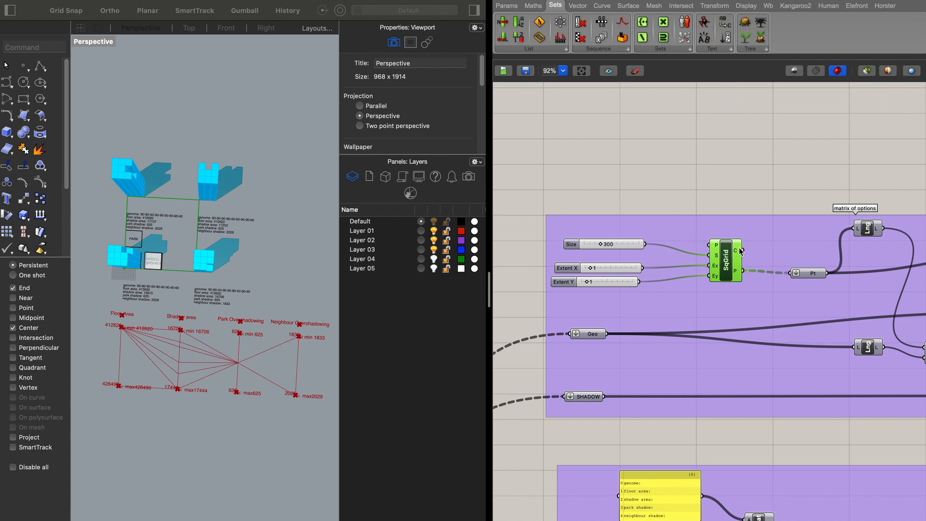
Add a Control Polygon component above the square grid and connect the grid's cells output to its curve input.
double_click(749, 159)
text(contr)
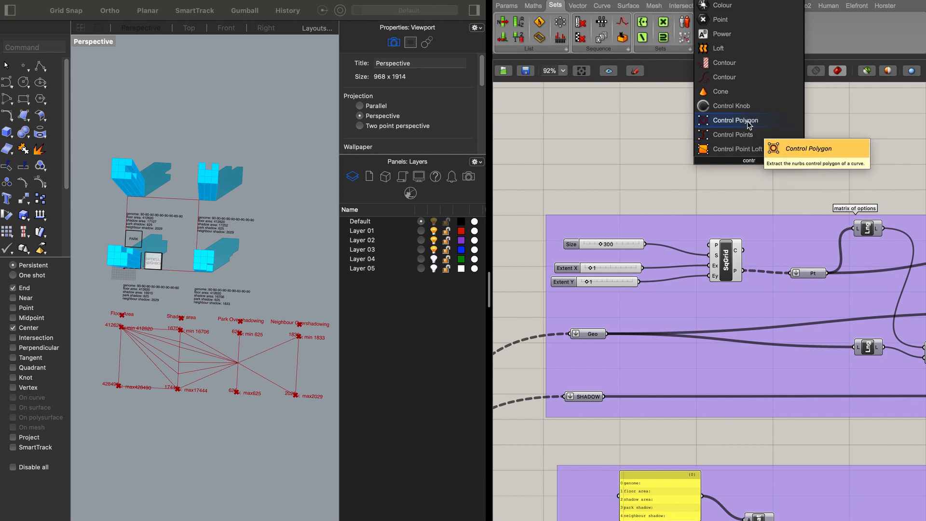
click(747, 121)
drag(739, 232, 743, 250)
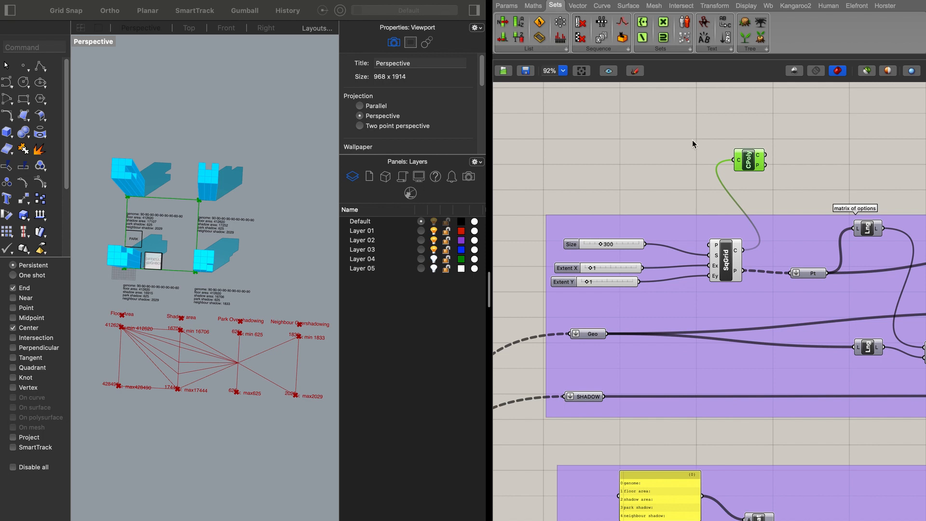
Add a List Item component, feed it the control polygon's points and connect its item output to the matrix group's point parameter.
right_drag(784, 163, 738, 163)
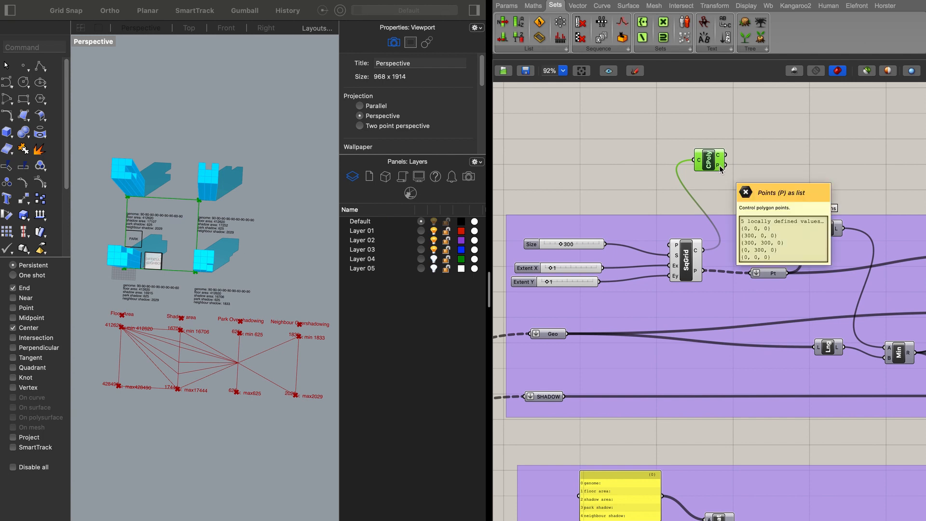
double_click(764, 154)
text(list)
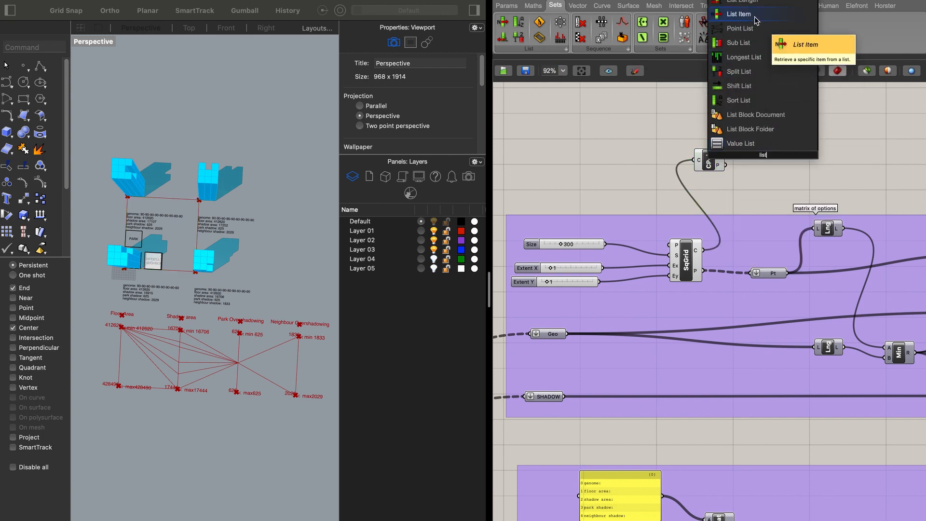
click(738, 14)
drag(749, 145, 751, 273)
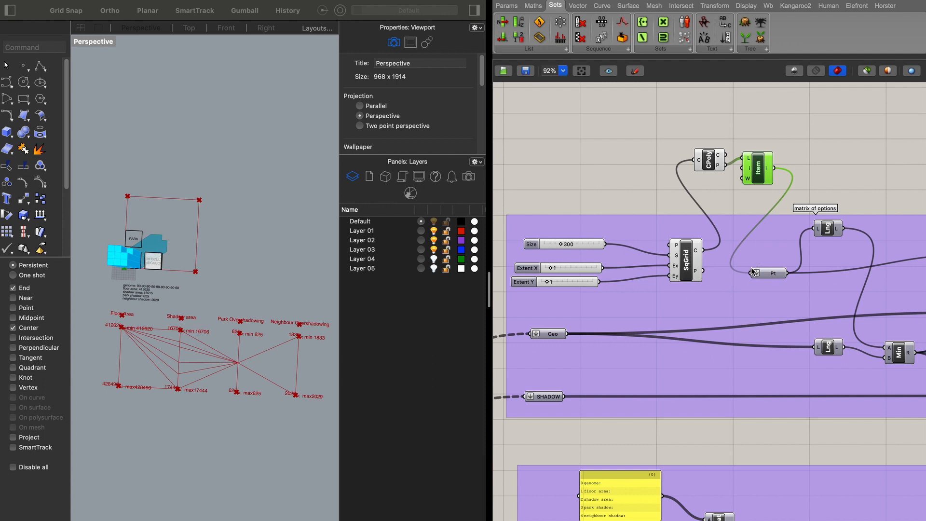
Add the Control Polygon and List Item components to the matrix of options group and arrange them between the square grid and point parameter.
shift+click(703, 162)
right_click(741, 235)
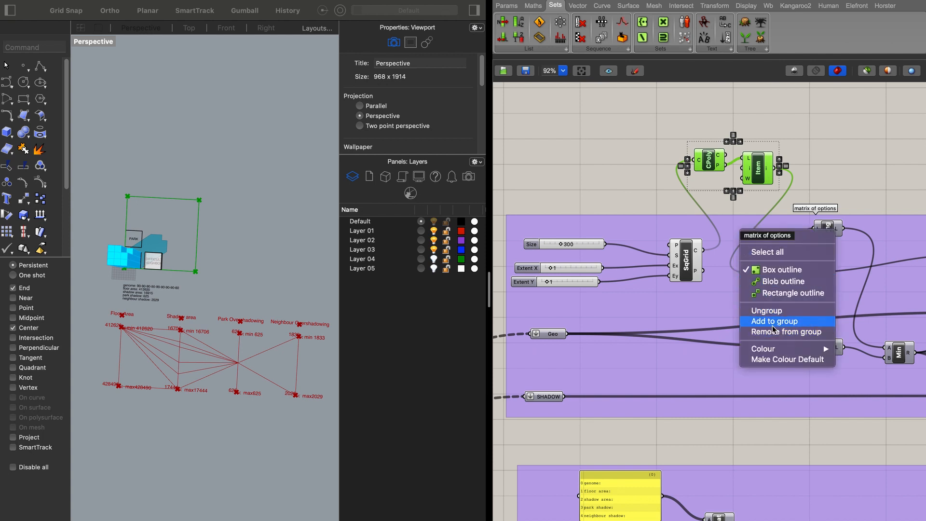
click(774, 321)
drag(758, 171, 768, 241)
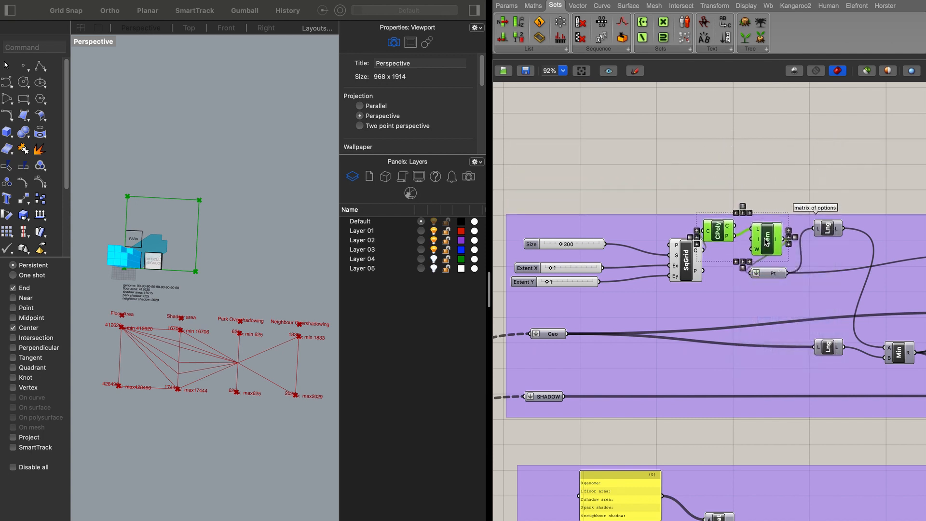
drag(781, 279, 830, 271)
drag(829, 229, 869, 234)
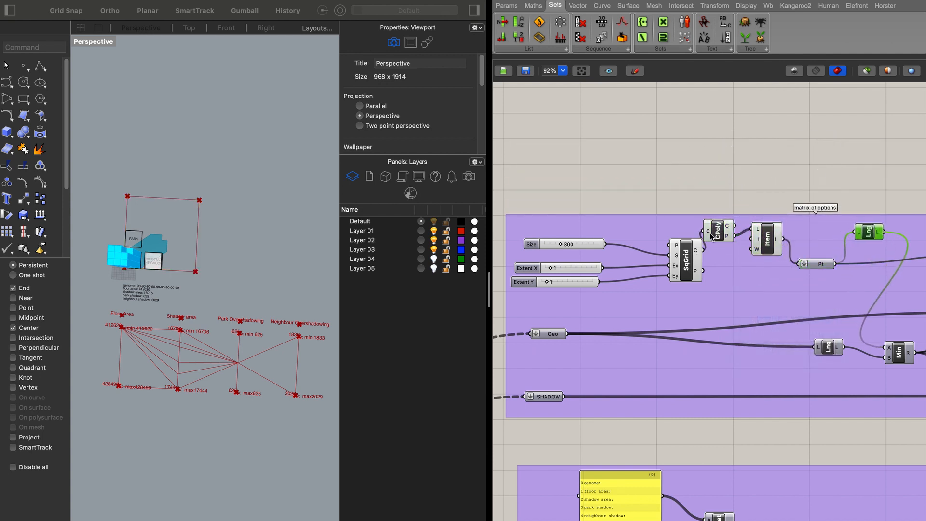
Set Extent X to 2 and turn off the preview of the square grid, Control Polygon and List Item components.
drag(551, 268, 556, 268)
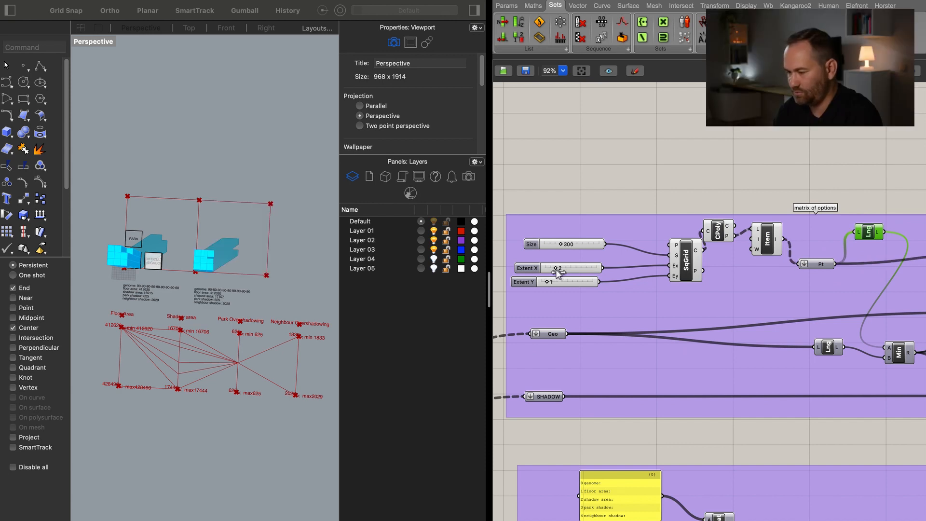
drag(654, 178, 779, 286)
right_click(700, 170)
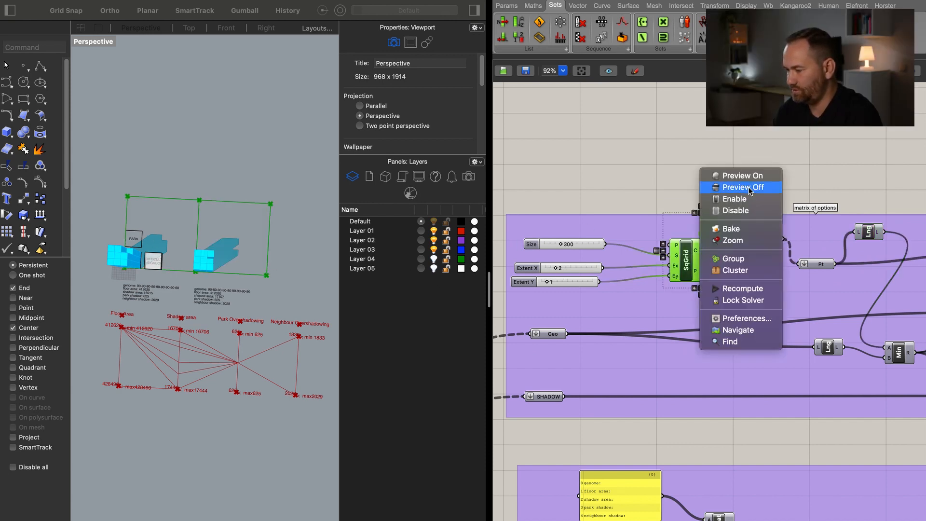
click(724, 188)
right_click(771, 248)
click(791, 195)
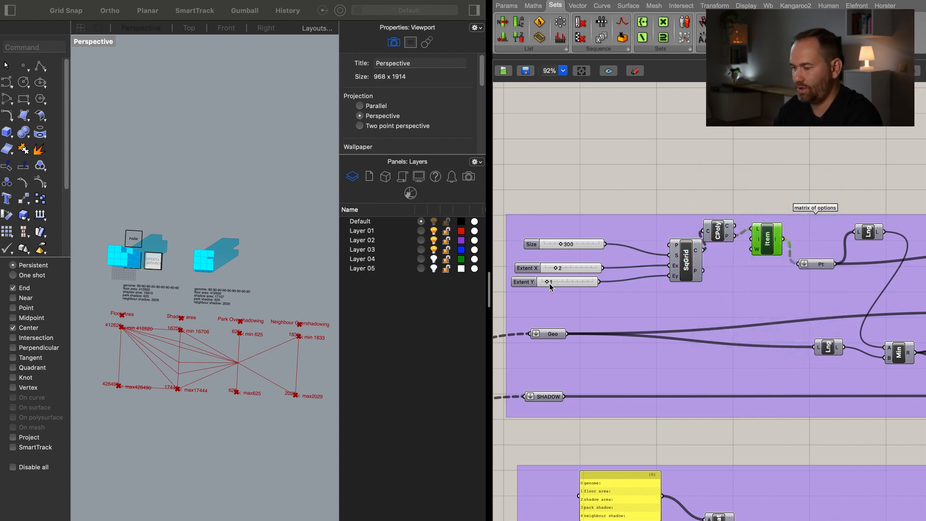
Set the square grid's Extent X to 3 and Extent Y to 2.
drag(548, 284, 563, 273)
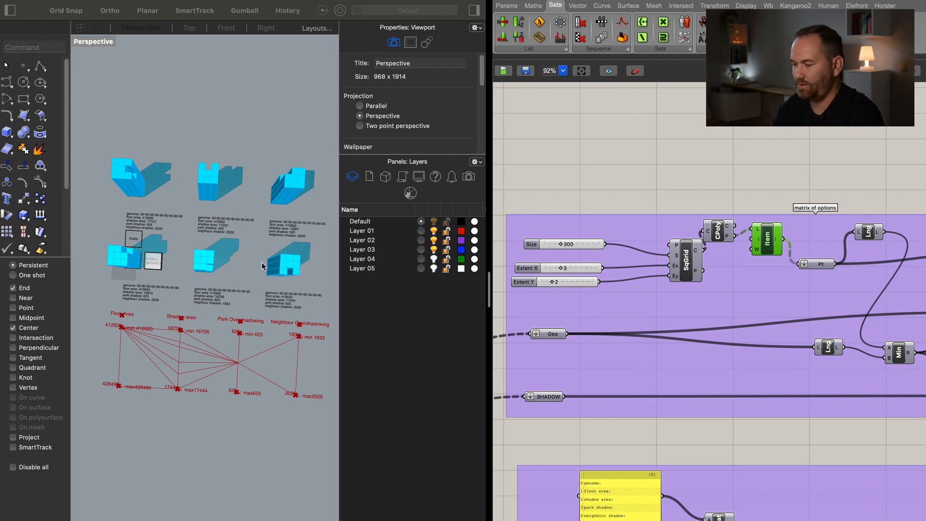
shift+right_drag(262, 262, 211, 212)
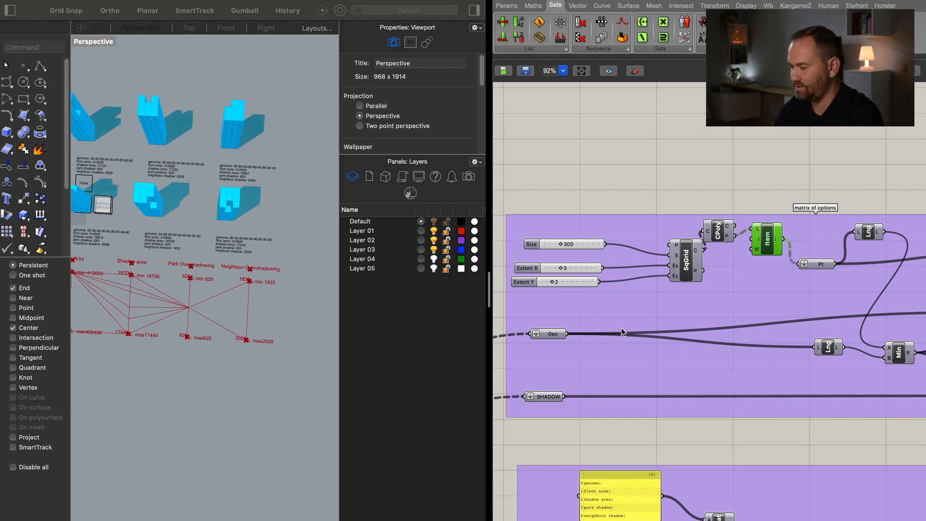
Add an Integer parameter below the matrix of options group and connect the Minimum component's result to it.
right_drag(621, 328, 731, 198)
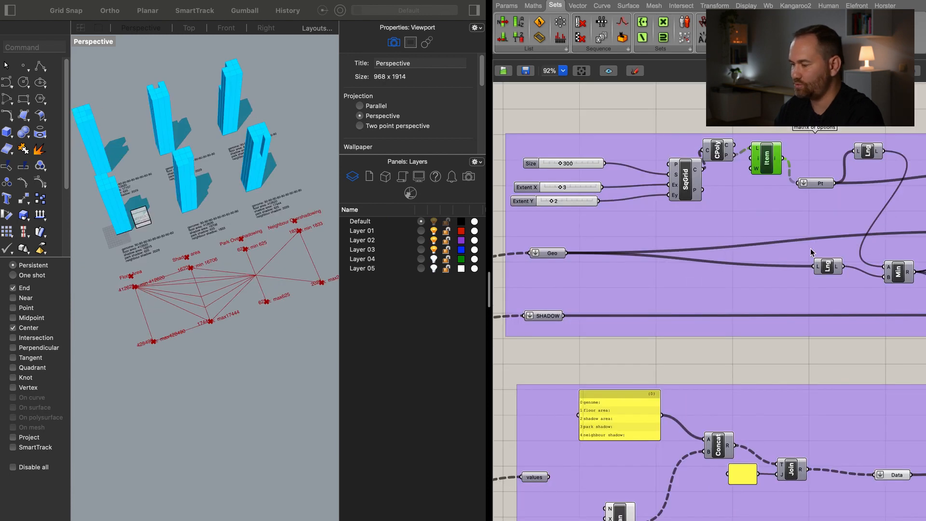
right_drag(854, 259, 674, 263)
right_drag(763, 269, 751, 248)
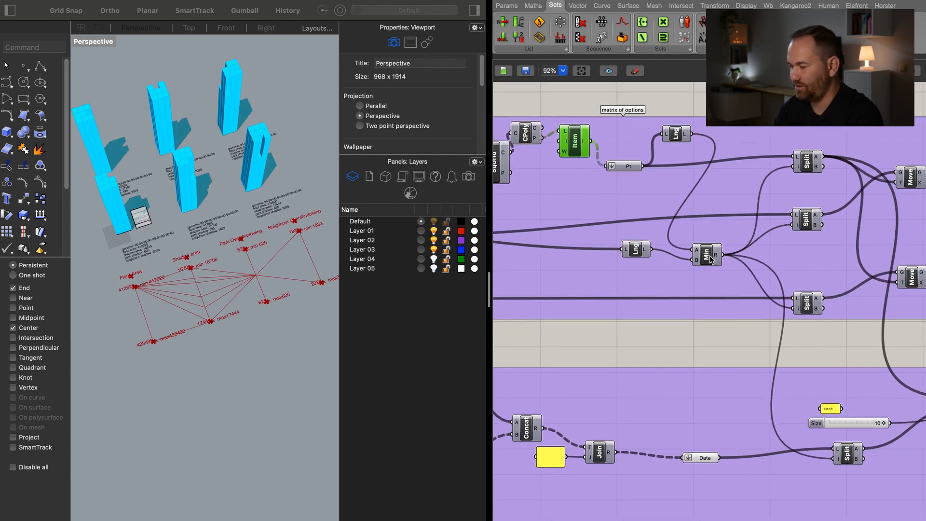
drag(637, 255, 657, 274)
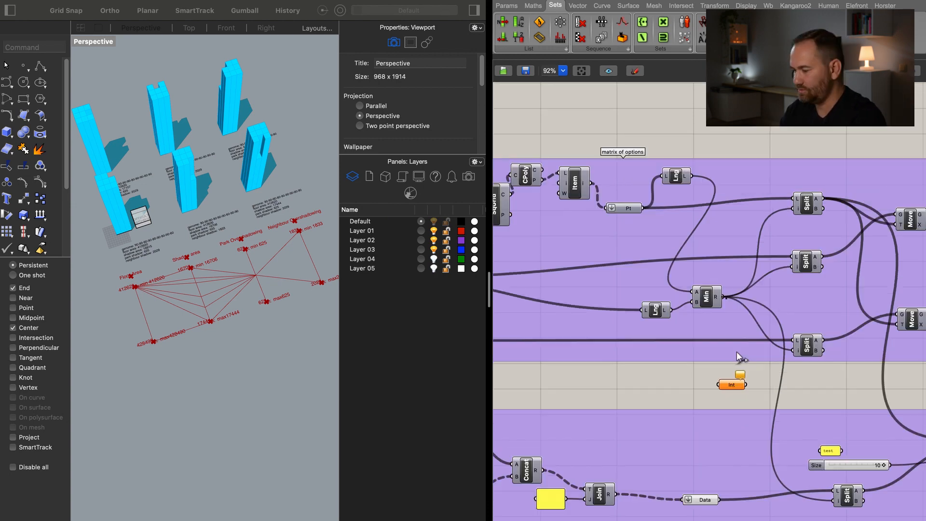
drag(724, 297, 720, 385)
Rename the Integer parameter fed by the Minimum component as "number of displeyd designs".
right_click(732, 384)
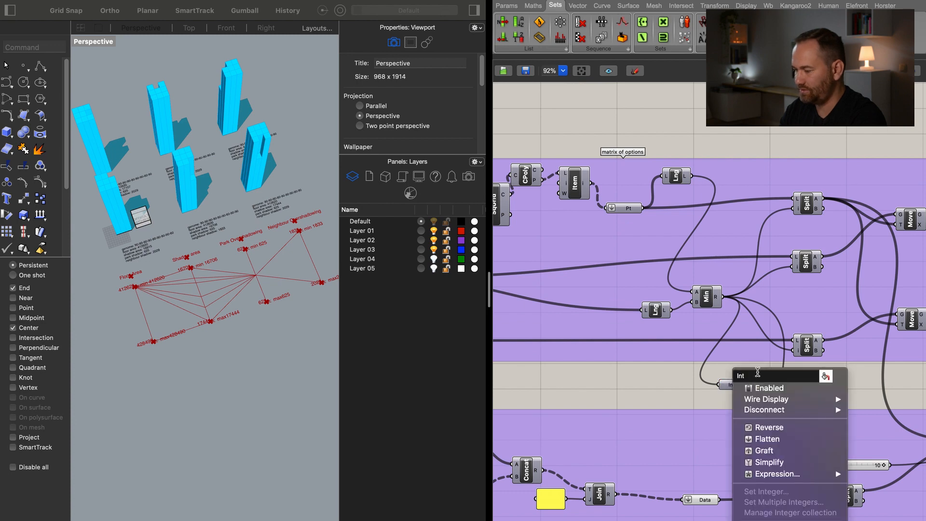
text(number of displeyd deigns)
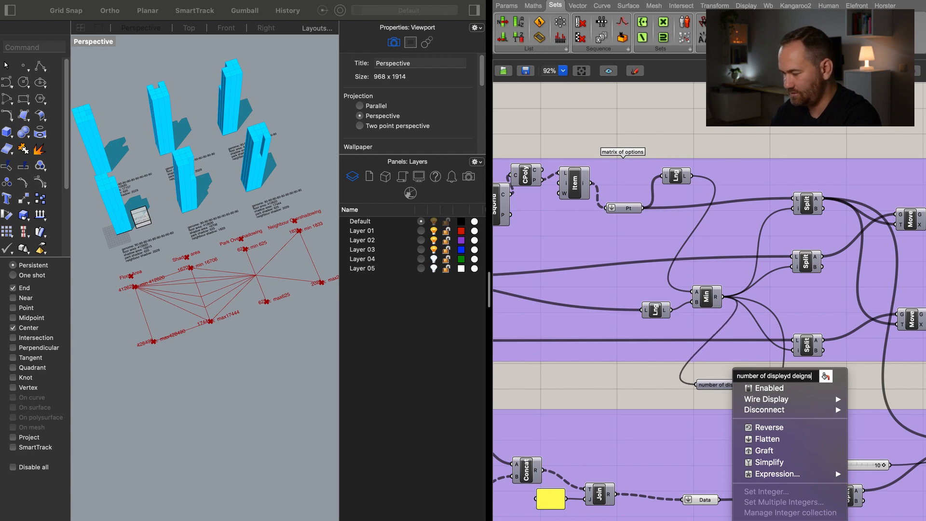
key(BackSpace)
key(BackSpace)
key(BackSpace)
key(BackSpace)
text(signs)
key(Return)
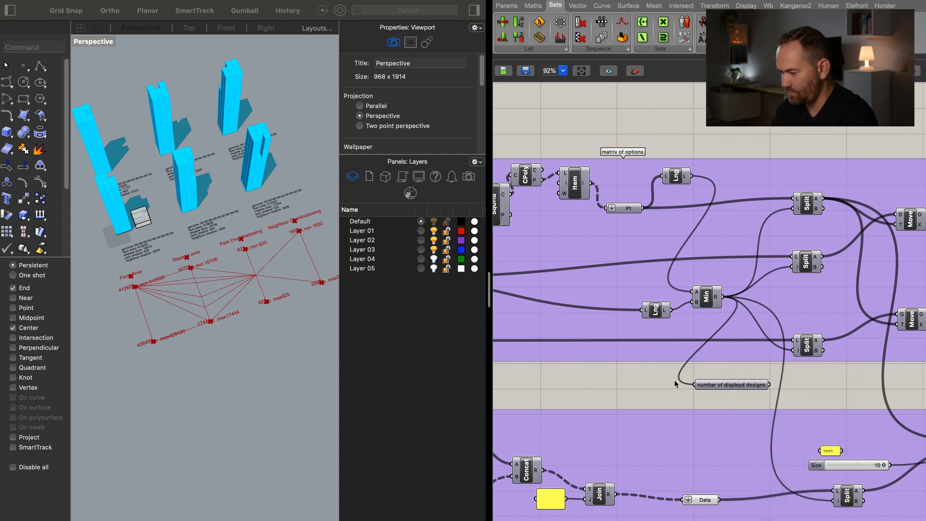
Move the "number of displeyd designs" parameter above the matrix of options group.
click(740, 385)
scroll(752, 383, down, 3)
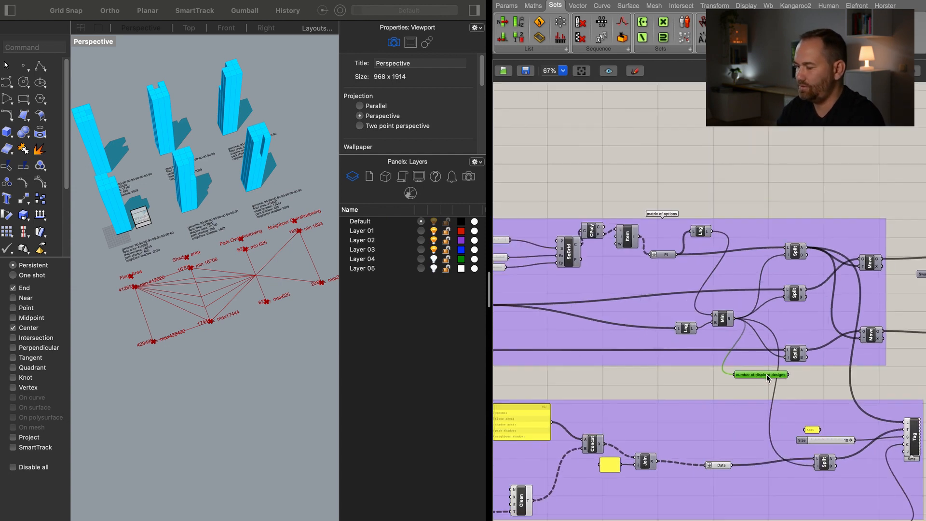
drag(765, 372, 688, 149)
Add a List Length component above the lower sort group, connect the group's Geo parameter to it and flatten its list input.
scroll(678, 159, up, 1)
right_drag(635, 297, 786, 299)
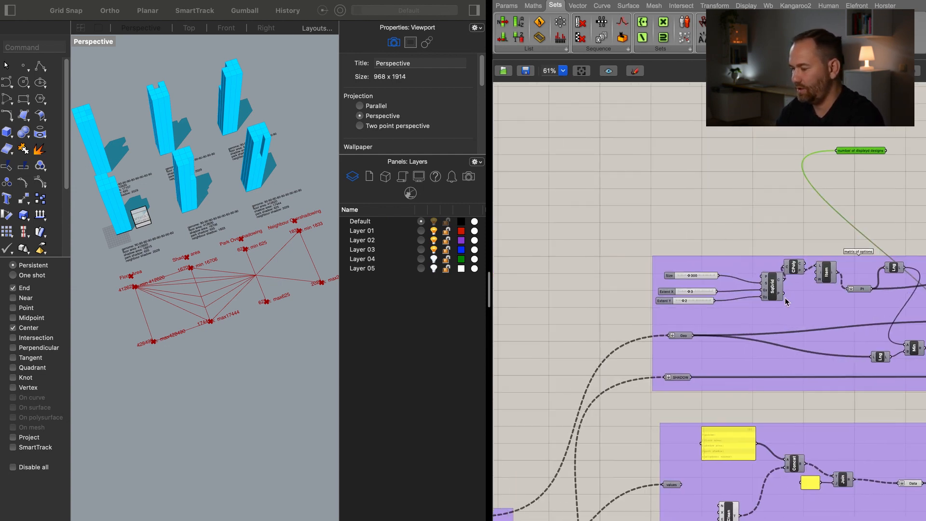
scroll(772, 310, down, 2)
scroll(771, 311, down, 1)
right_drag(728, 352, 801, 228)
right_drag(722, 370, 770, 285)
mouse_move(652, 300)
right_down()
mouse_move(719, 400)
mouse_move(757, 340)
right_up()
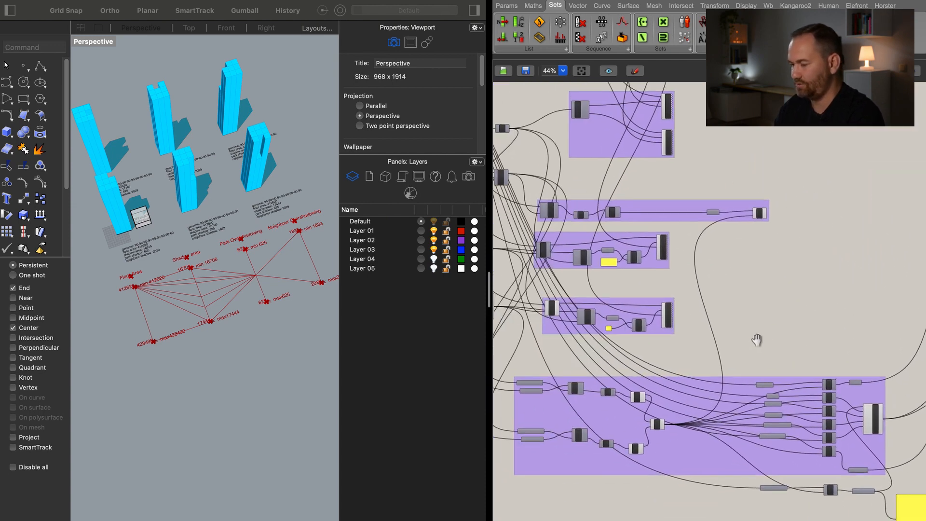
right_drag(722, 271, 846, 270)
scroll(735, 327, down, 2)
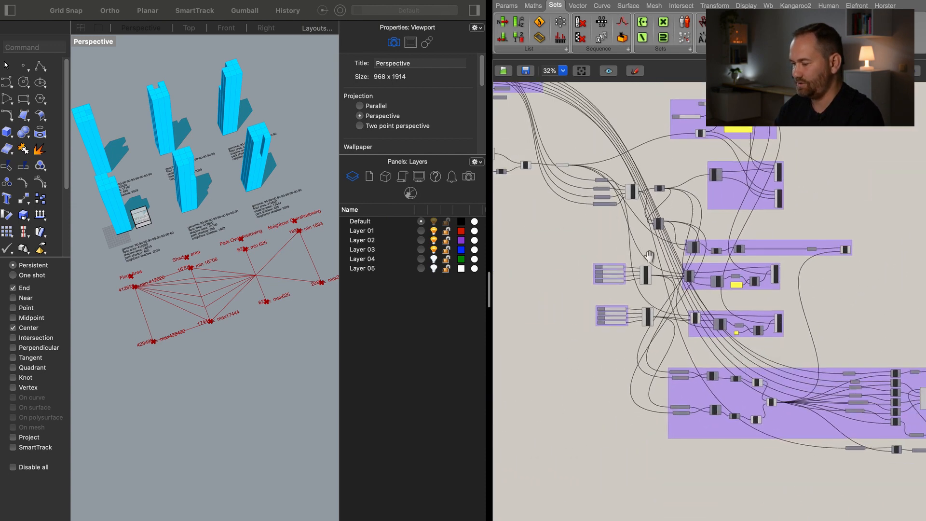
right_drag(633, 241, 721, 371)
right_drag(661, 283, 776, 337)
scroll(692, 298, up, 8)
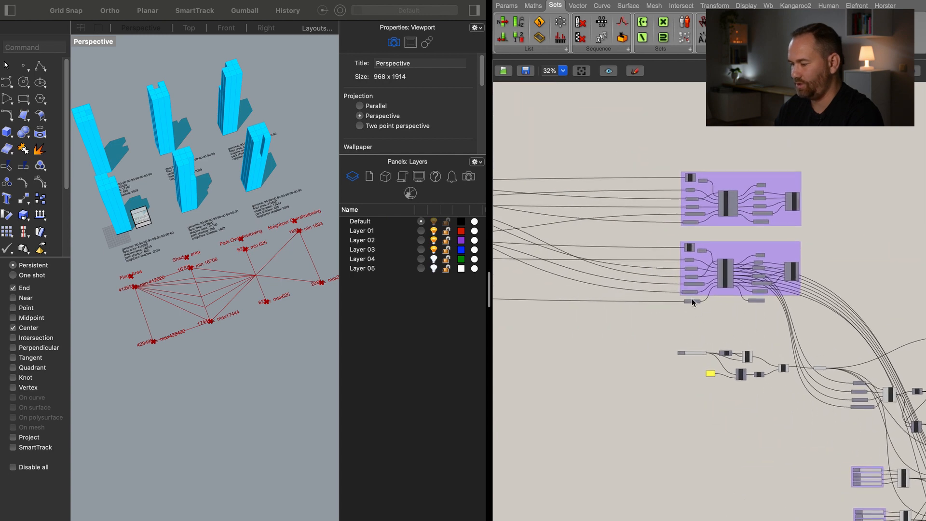
right_drag(743, 384, 753, 506)
right_drag(724, 263, 743, 492)
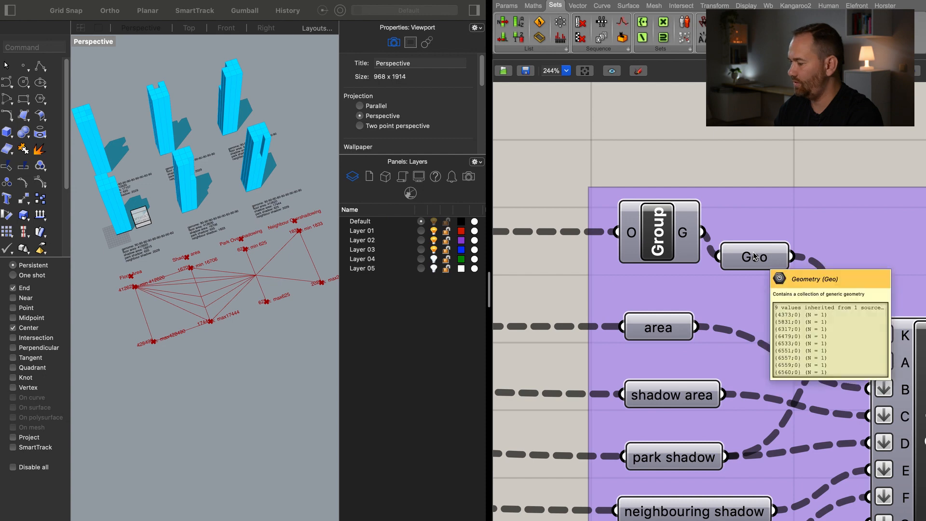
right_drag(868, 154, 732, 245)
double_click(732, 246)
text(leng)
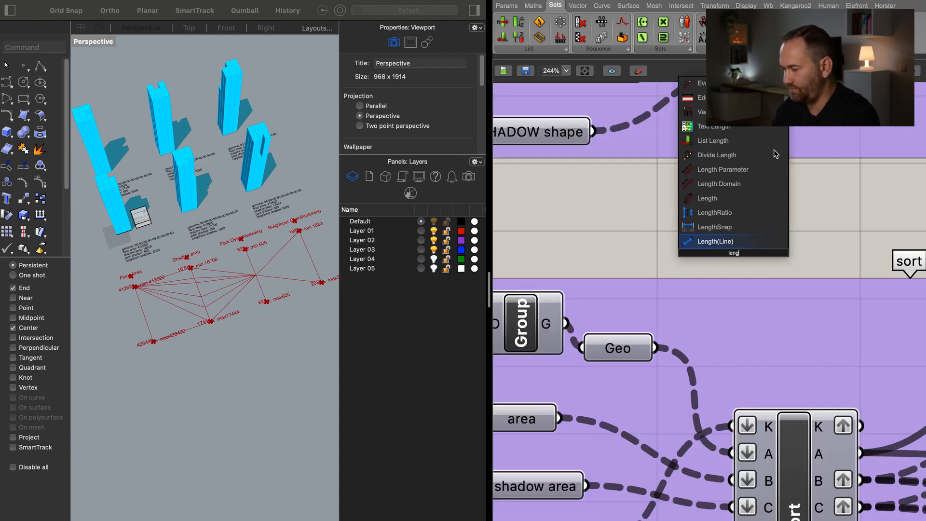
click(714, 140)
drag(694, 251, 655, 347)
right_click(705, 251)
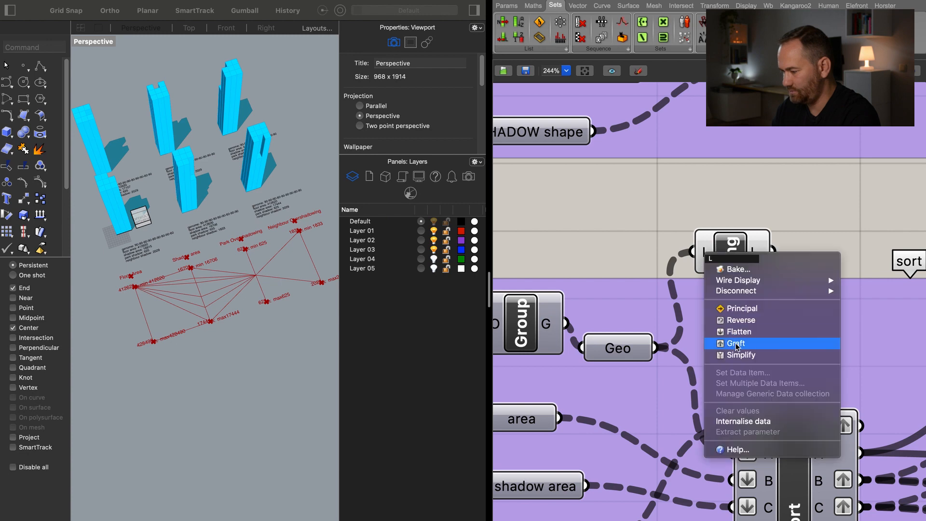
click(741, 333)
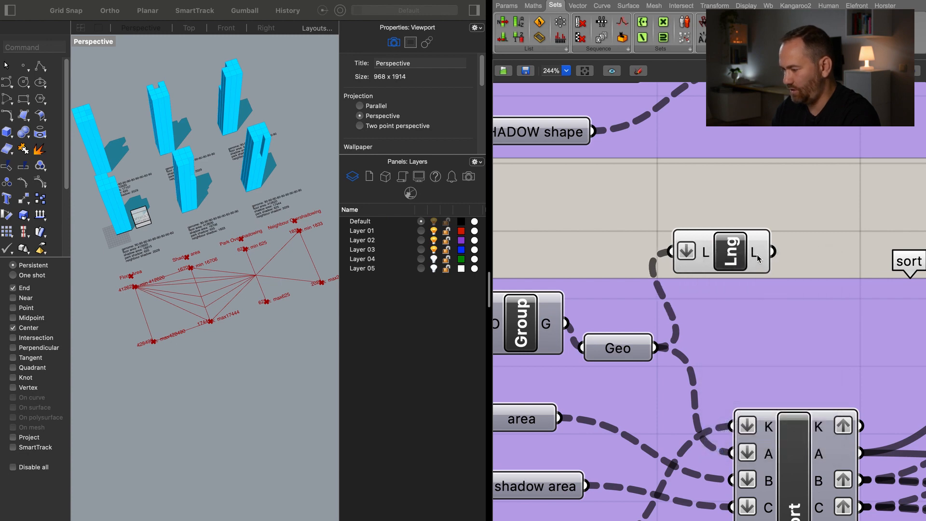
Add an Integer parameter beside the new List Length component and connect the length output to it.
mouse_move(757, 257)
right_drag(758, 258, 630, 266)
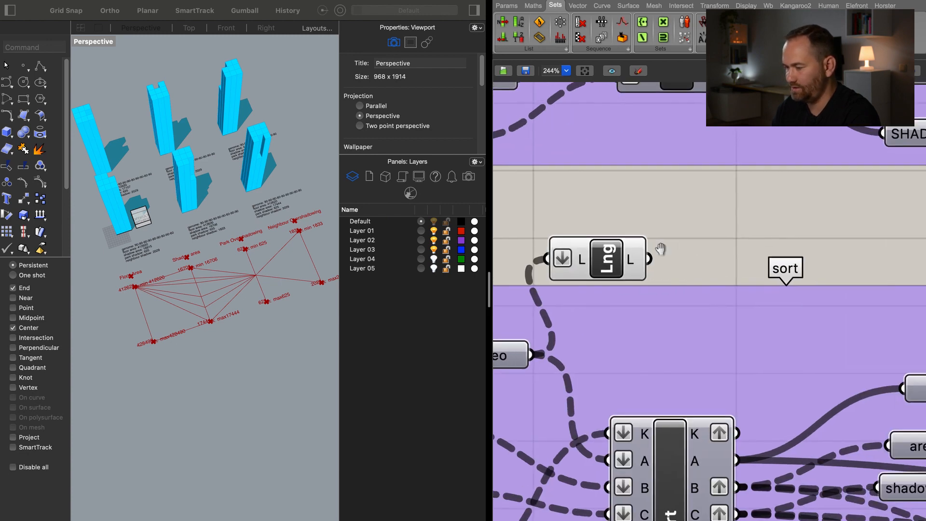
double_click(726, 226)
text(int)
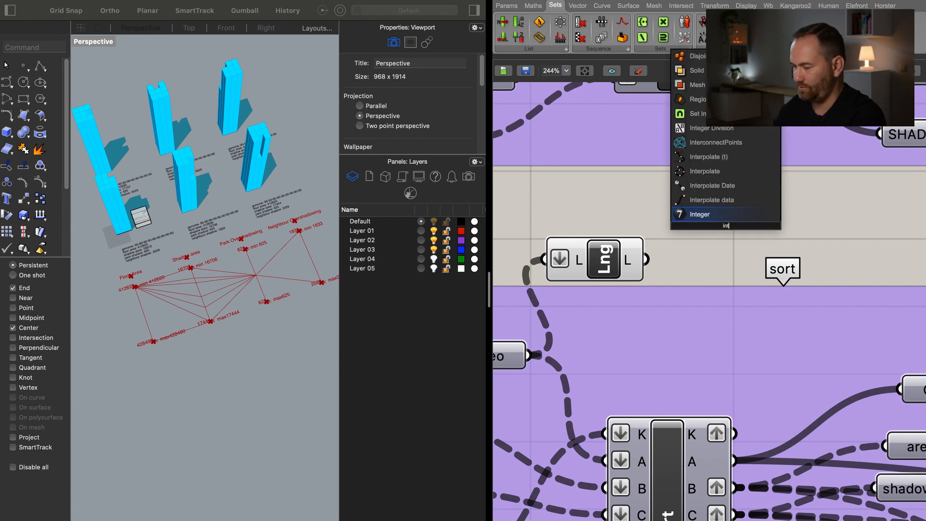
key(Return)
drag(694, 231, 646, 260)
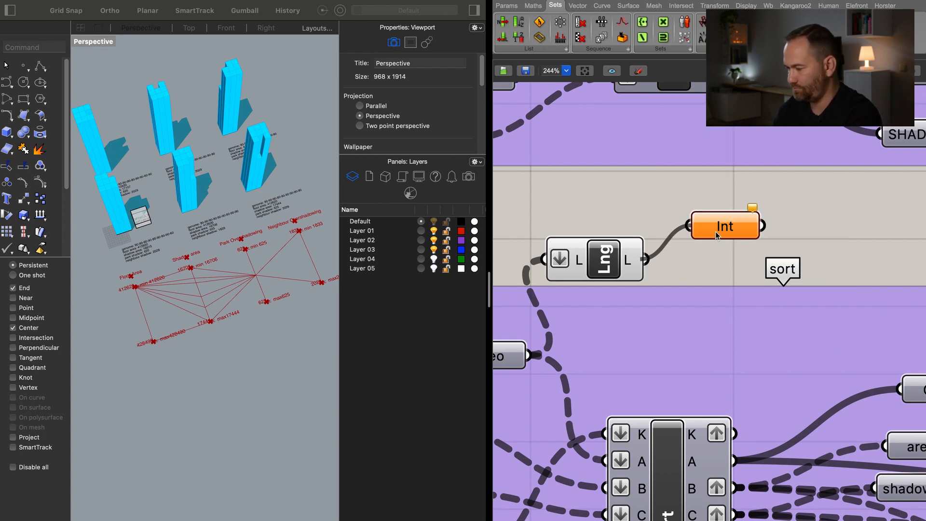
Rename the Integer parameter fed by the List Length component as "total designs".
right_click(718, 233)
key(BackSpace)
key(BackSpace)
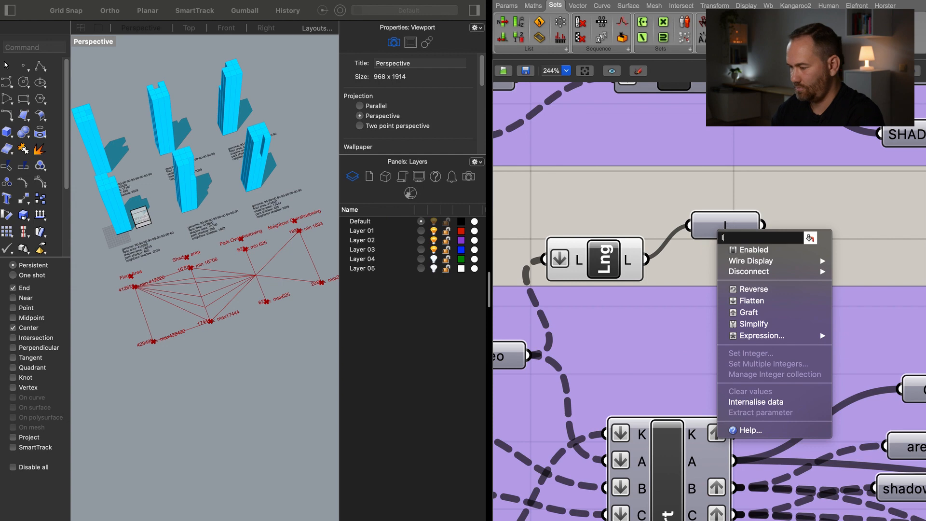
text(total)
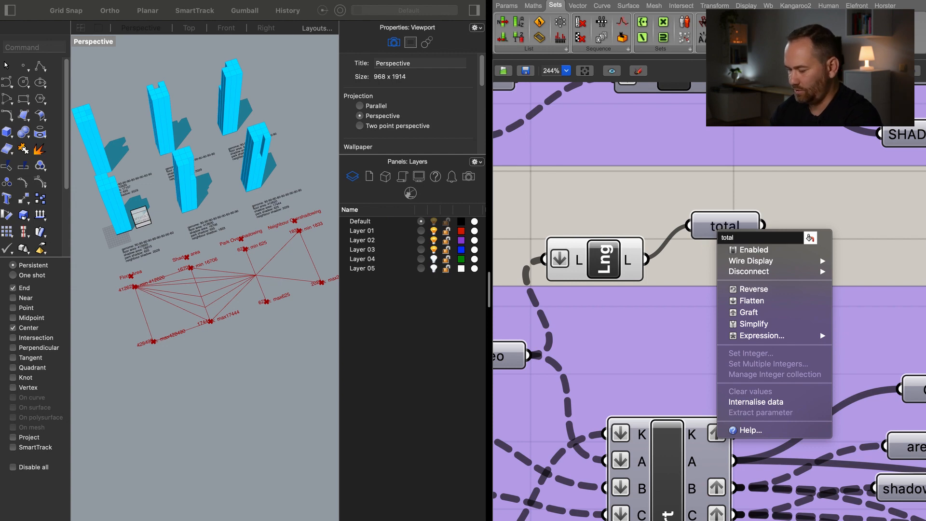
text( deisng)
key(BackSpace)
key(BackSpace)
key(BackSpace)
key(BackSpace)
text(signs)
key(Return)
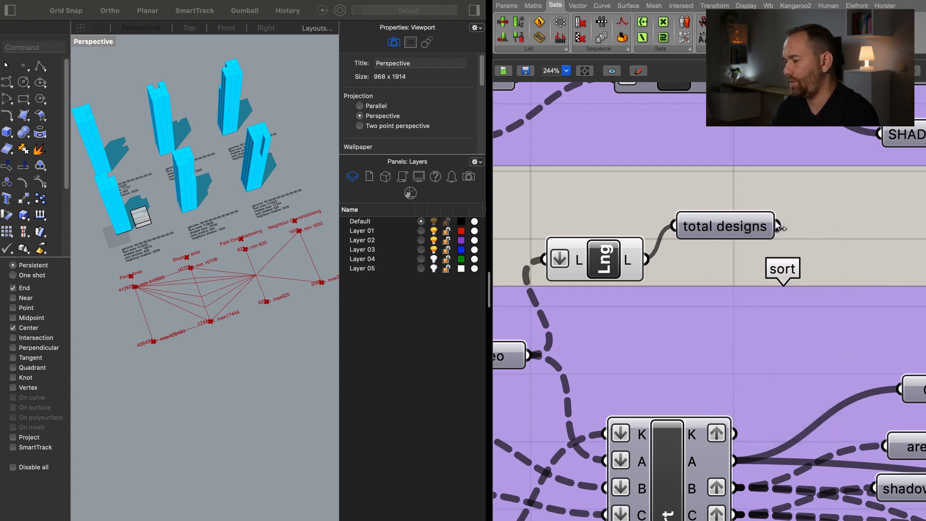
Move the "total designs" parameter from the sort group to just above the "number of displeyd designs" parameter.
click(757, 236)
scroll(757, 237, down, 10)
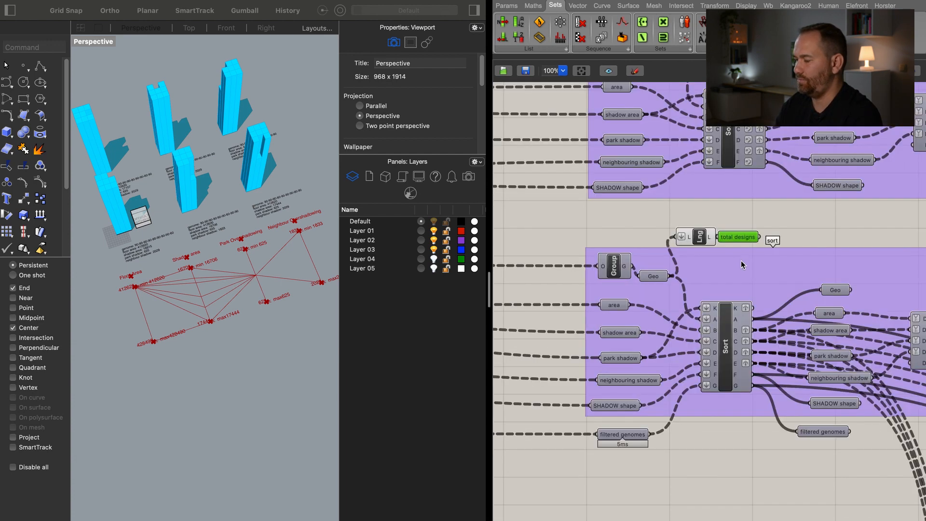
scroll(822, 294, down, 3)
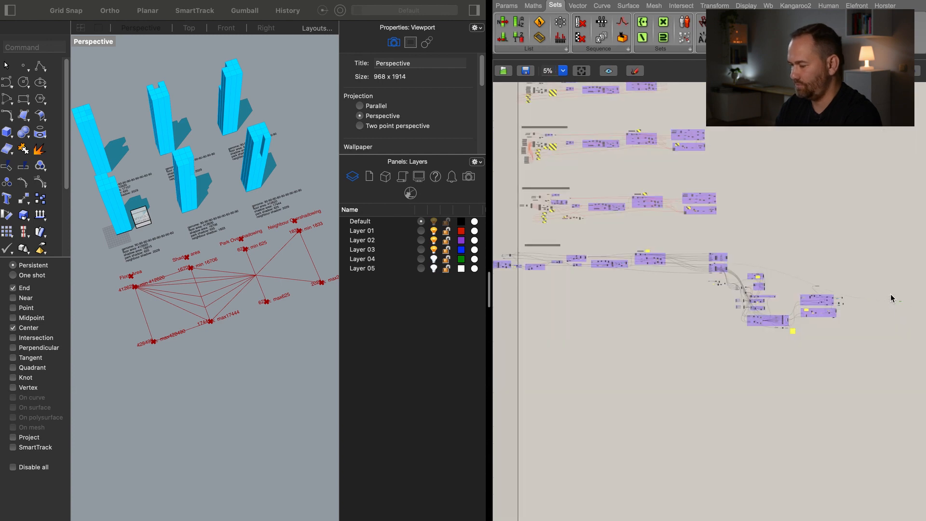
scroll(823, 286, up, 5)
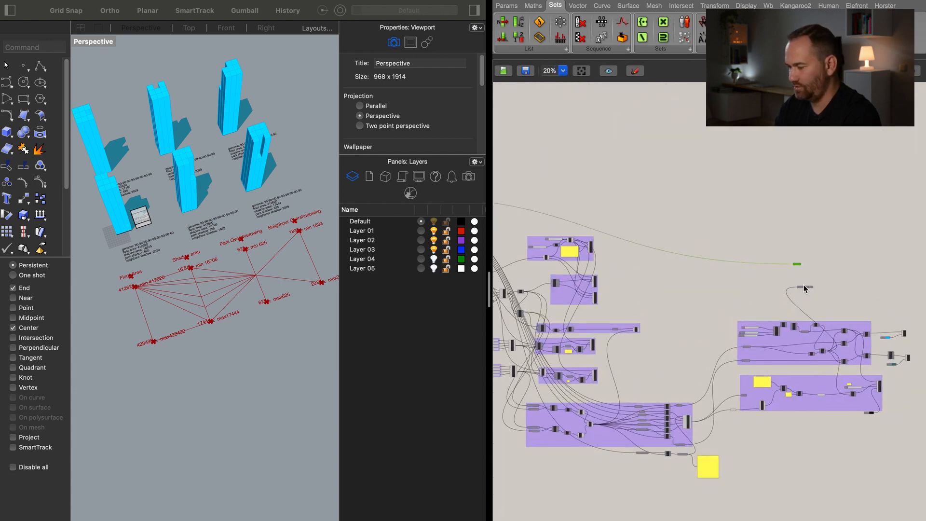
Lower the Data 4 slider in the maximum group to 0.814.
right_drag(676, 301, 727, 222)
scroll(693, 419, up, 3)
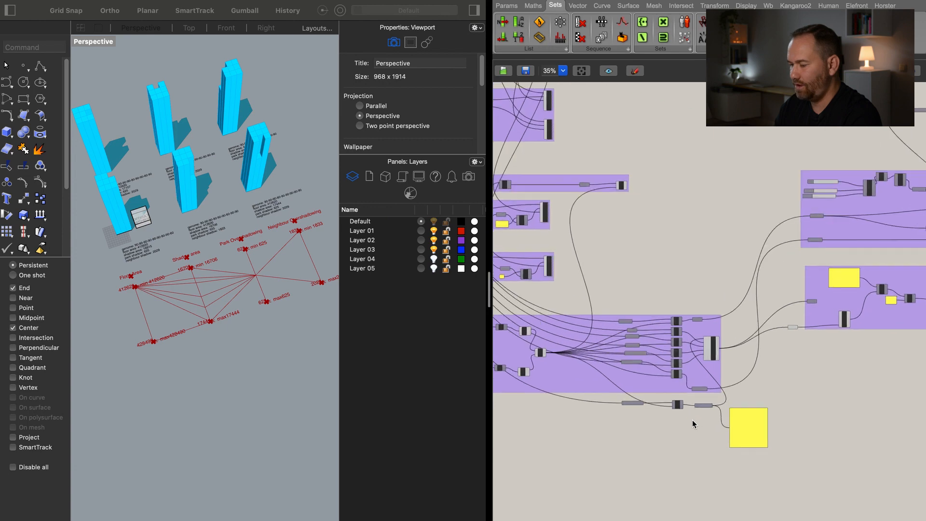
scroll(693, 409, up, 1)
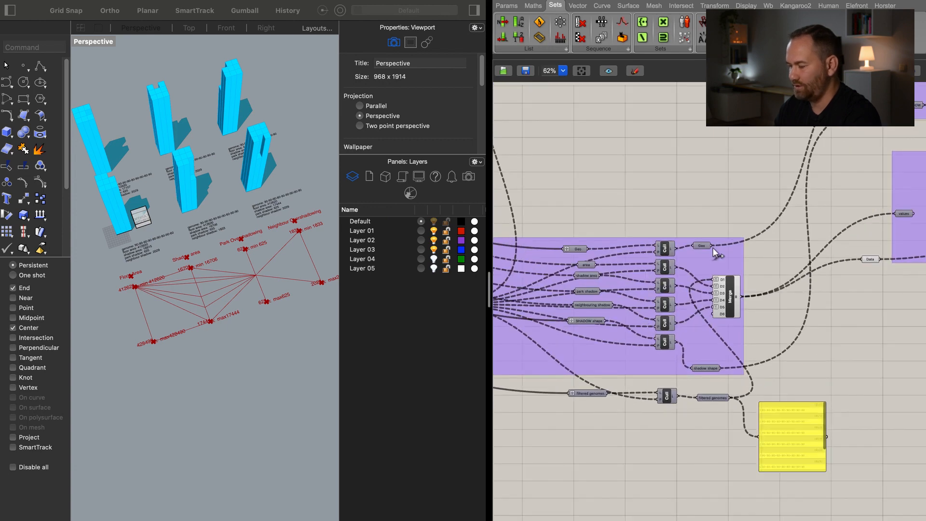
mouse_move(704, 250)
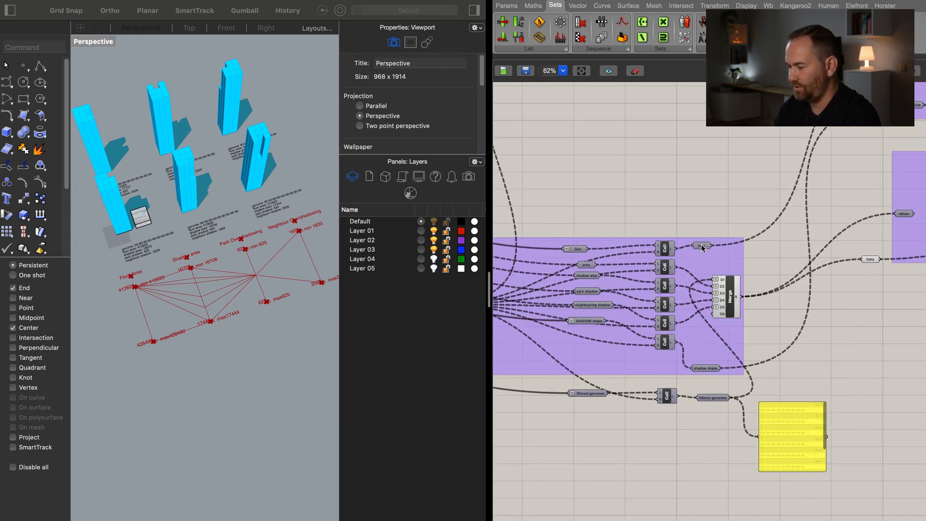
right_drag(625, 334, 801, 319)
right_drag(607, 316, 912, 338)
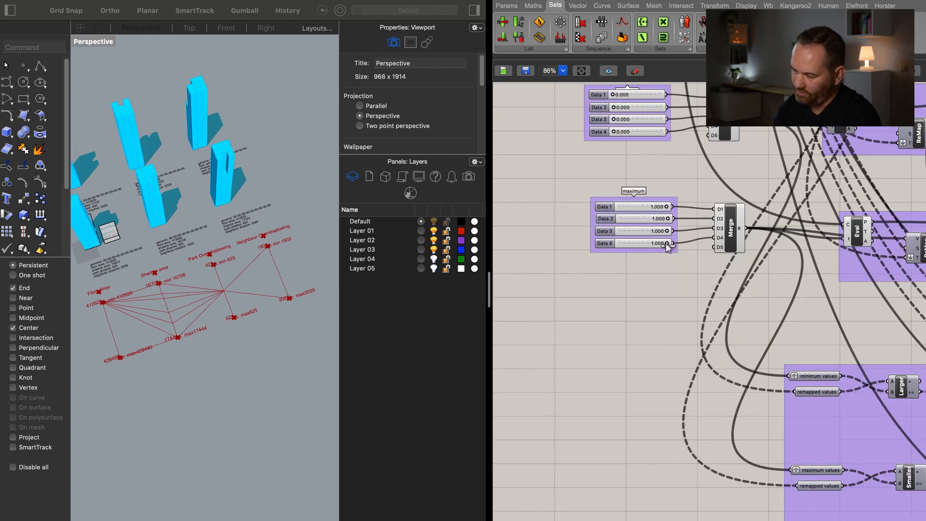
drag(667, 247, 657, 244)
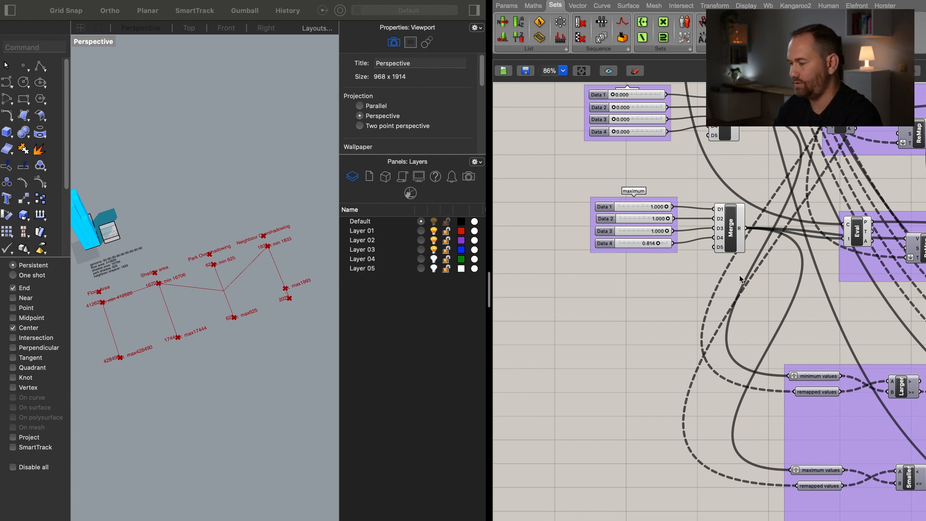
Add a List Length component above the cull group, connect the culled Geo parameter to it and flatten its list input.
scroll(741, 278, down, 10)
right_drag(789, 327, 647, 389)
right_drag(772, 242, 719, 258)
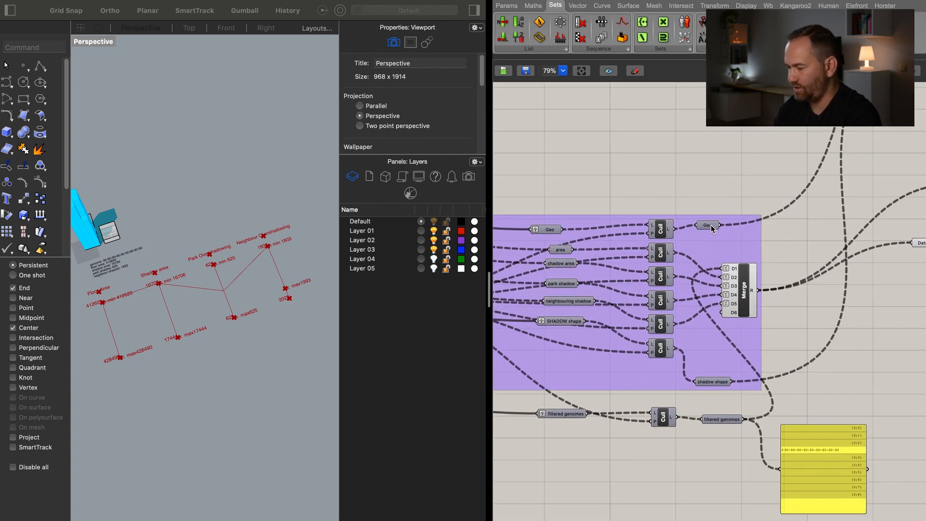
double_click(730, 186)
text(leng)
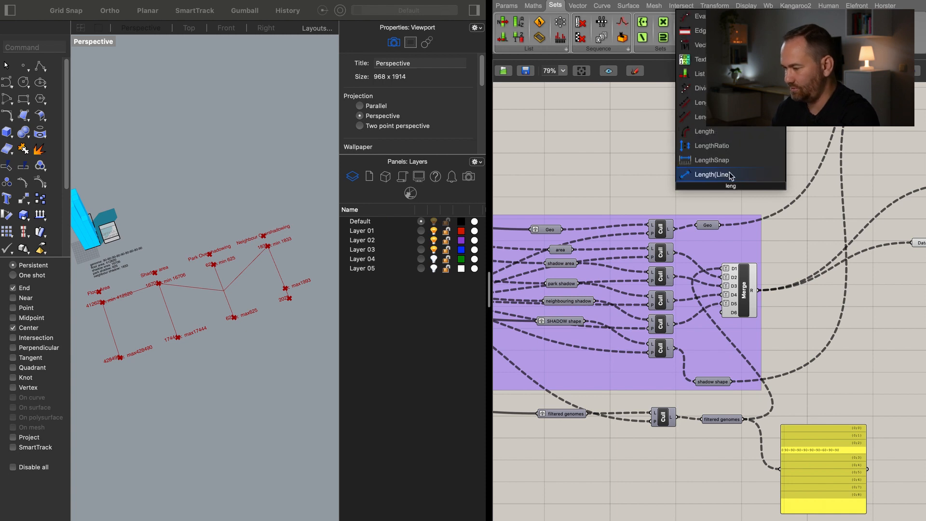
click(714, 175)
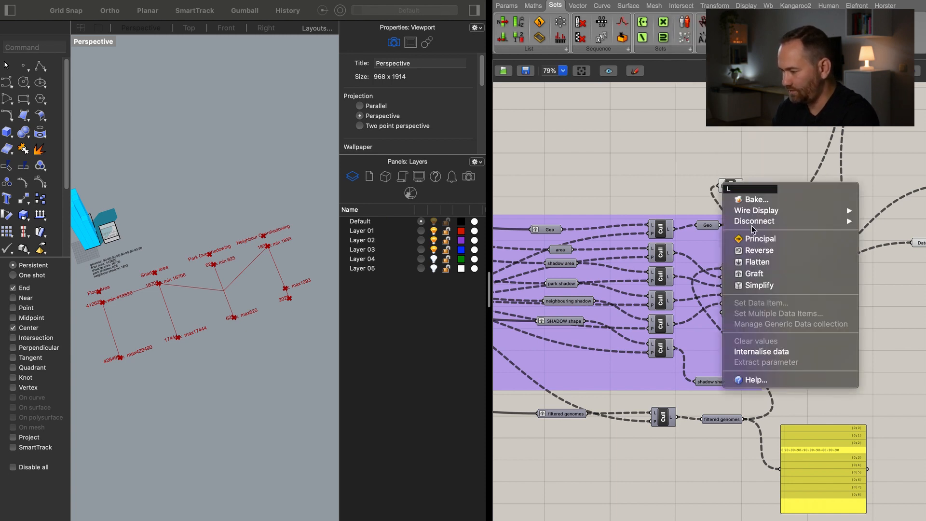
click(763, 264)
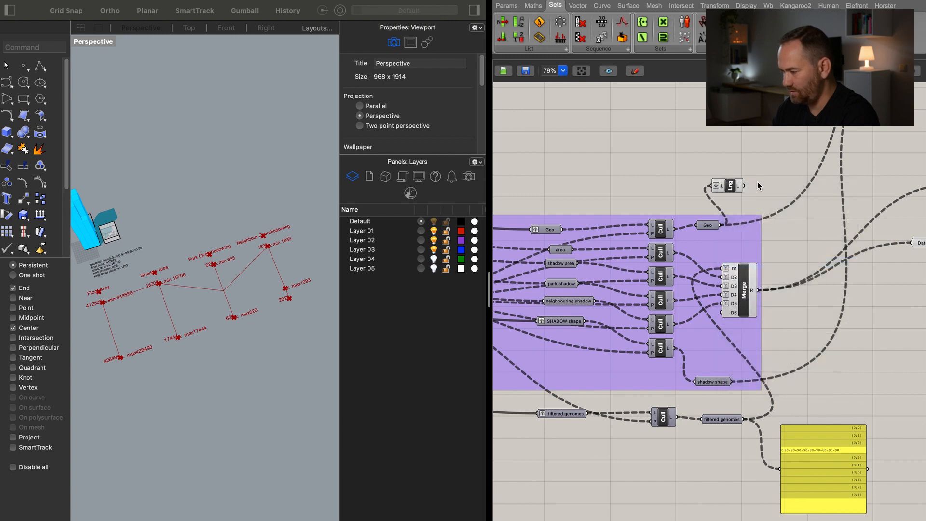
Add an Integer parameter beside the List Length component above the cull group and connect the length output to it.
double_click(758, 186)
text(int)
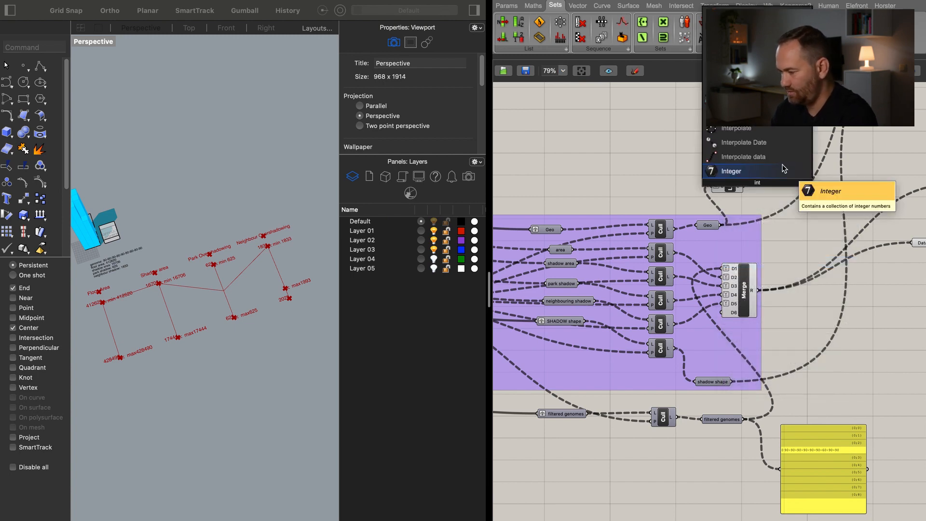
key(Return)
scroll(769, 188, up, 2)
mouse_move(767, 185)
mouse_down()
mouse_move(784, 187)
mouse_move(743, 186)
mouse_move(771, 183)
mouse_up()
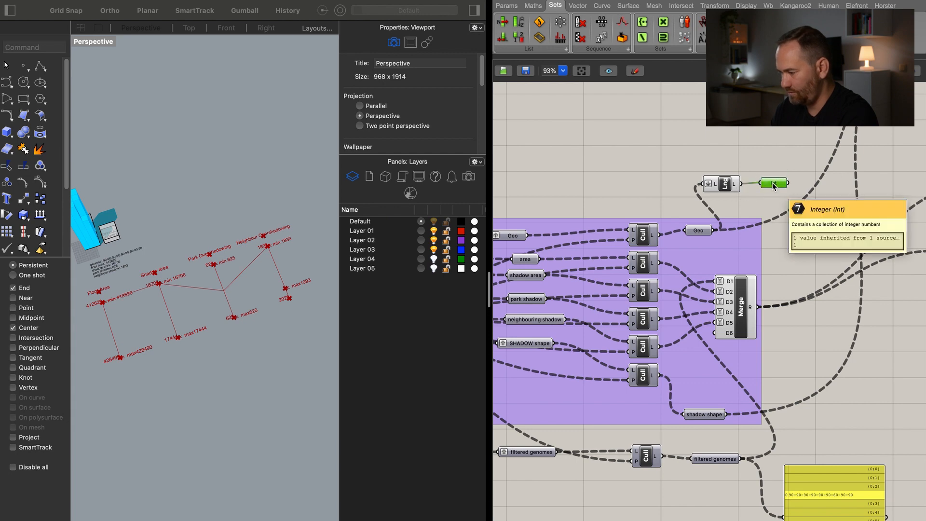
Rename the Integer parameter fed by the culled list's length as "filtered design".
right_click(773, 186)
text(filtered design)
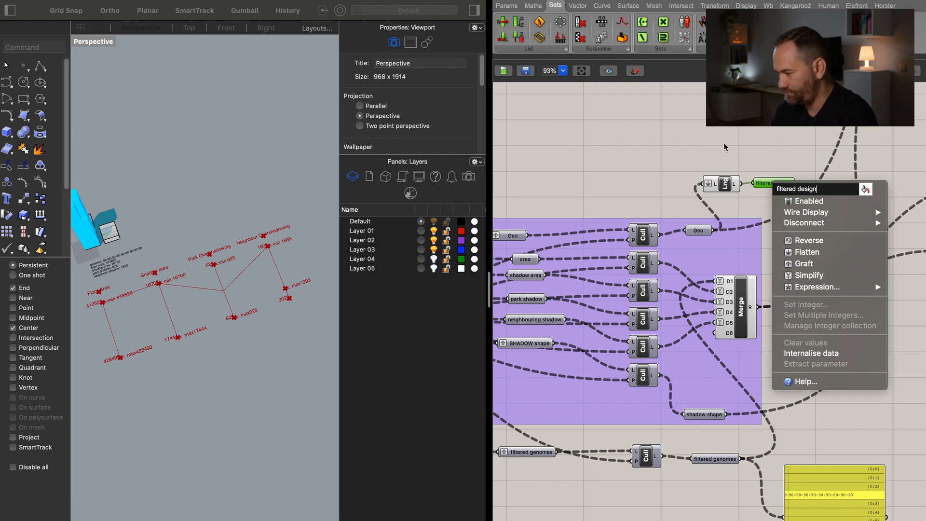
key(Return)
Move the "filtered design" parameter away from the cull group to sit between "total designs" and "number of displeyd designs".
drag(774, 184, 777, 246)
scroll(730, 282, down, 5)
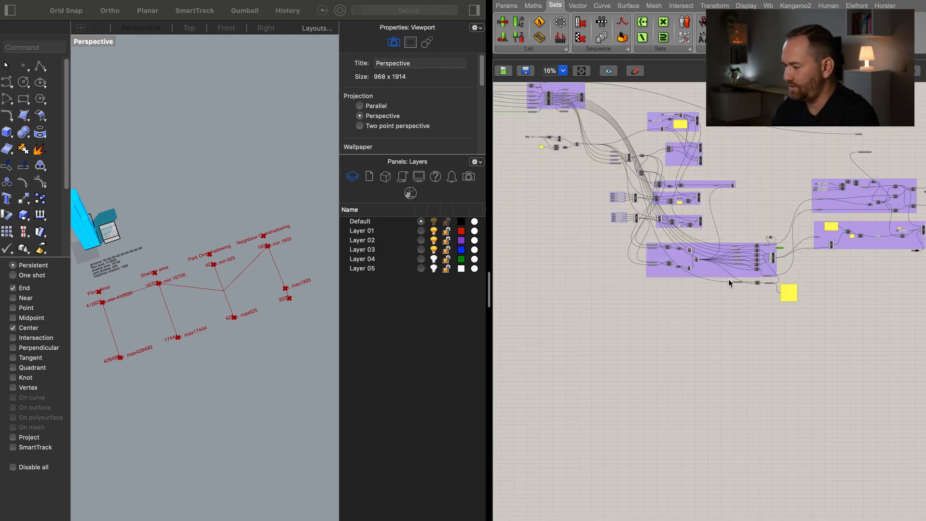
right_drag(852, 148, 693, 213)
drag(732, 179, 693, 228)
scroll(716, 218, up, 5)
click(699, 192)
drag(675, 188, 674, 244)
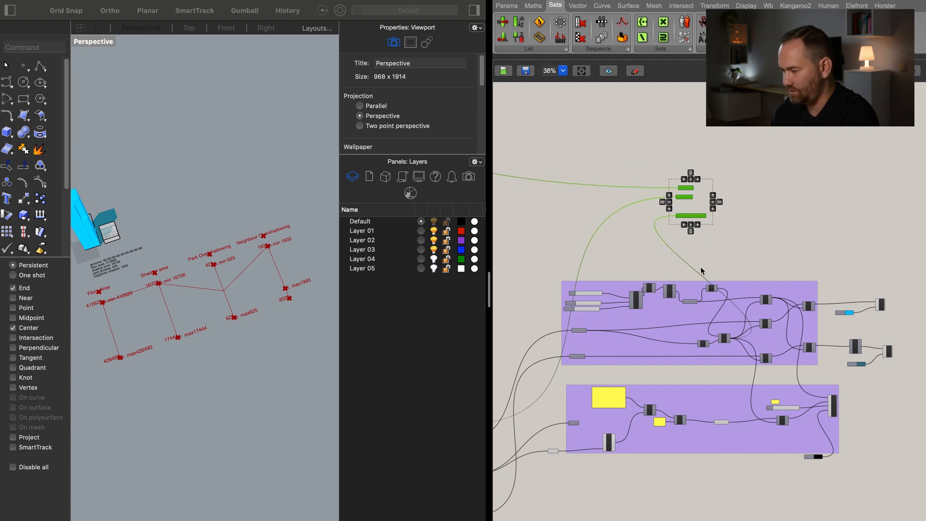
Move the three design count parameters together to the free canvas beside the max and min label group.
right_drag(702, 272, 846, 284)
drag(836, 251, 547, 270)
right_drag(652, 286, 917, 293)
drag(817, 277, 774, 291)
click(729, 241)
scroll(729, 241, up, 2)
right_drag(716, 256, 663, 251)
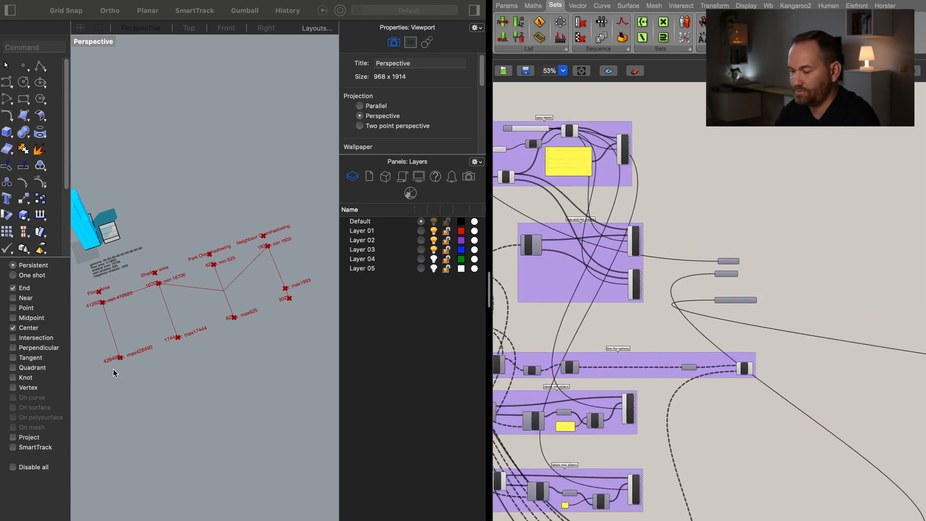
Add a Panel above the count parameters reading "Filtered down to X from Y designs." and "Z are displayed" on two lines.
scroll(714, 220, up, 3)
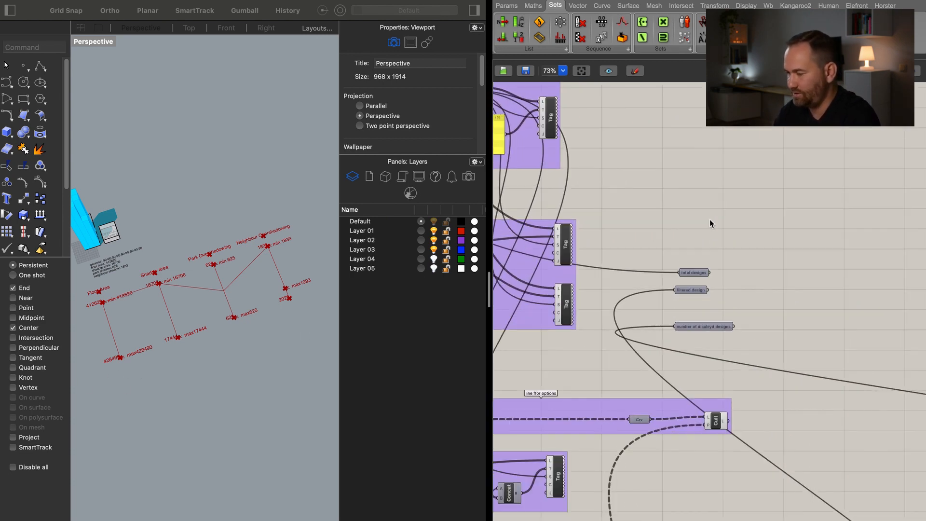
double_click(710, 219)
text(pane)
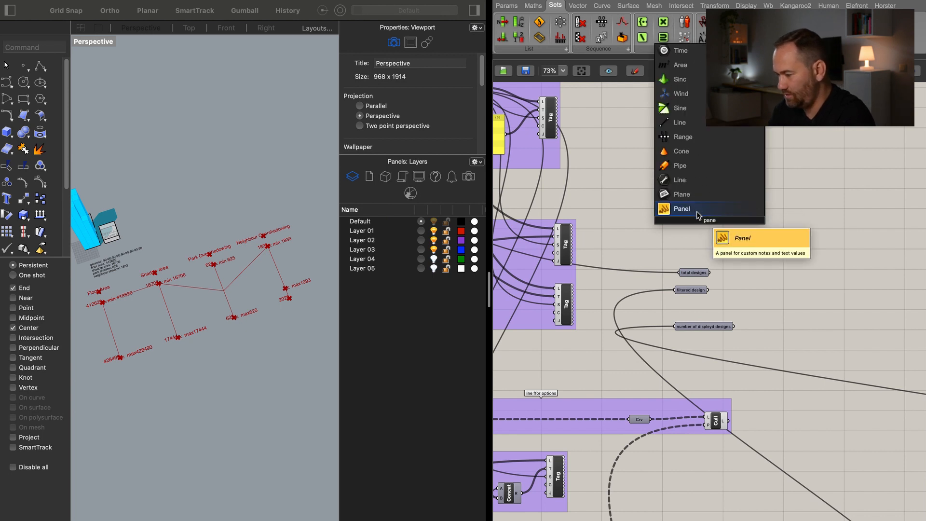
click(698, 211)
double_click(716, 222)
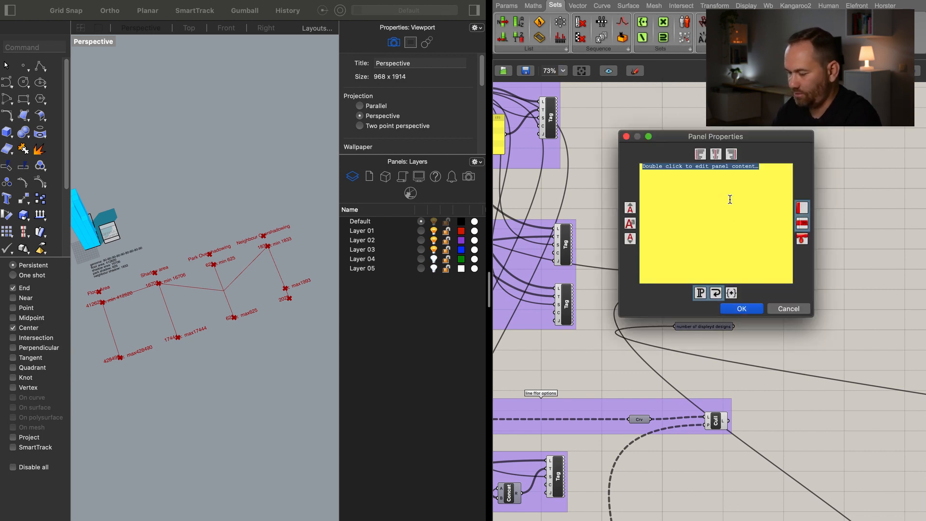
text(Fi)
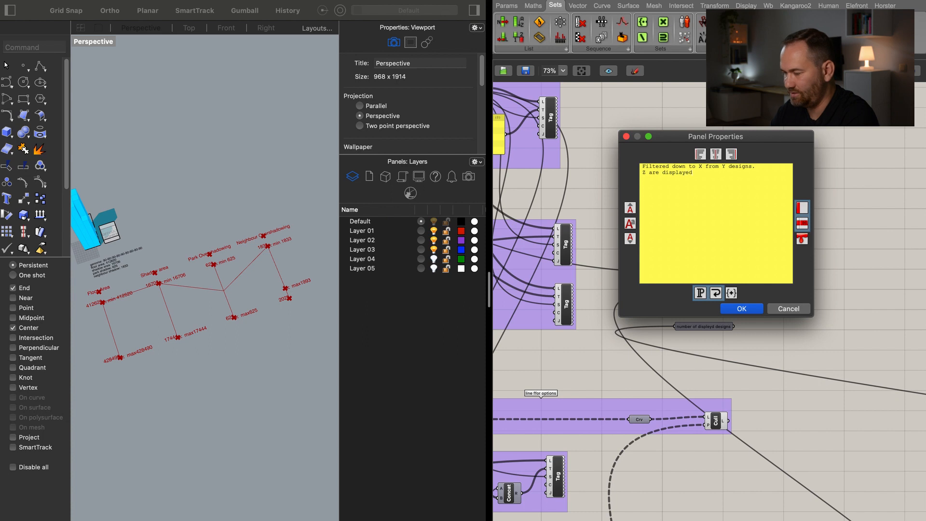
click(751, 310)
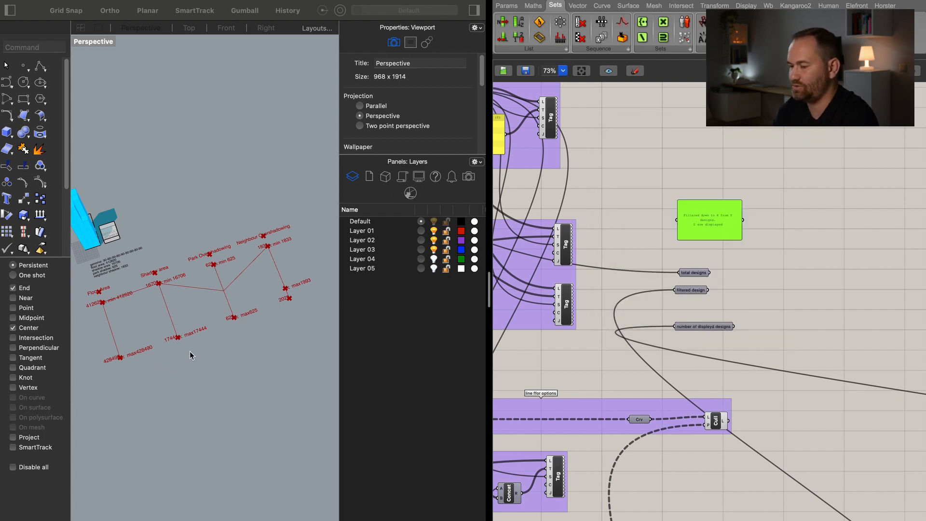
Duplicate the upper Tag component of the max and min label group to the right of the new text panel.
right_drag(748, 271, 720, 259)
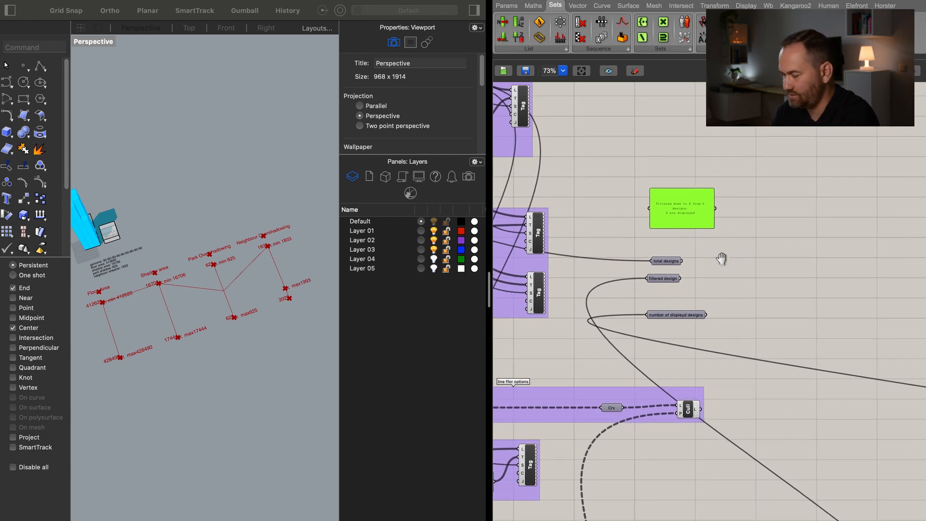
double_click(775, 234)
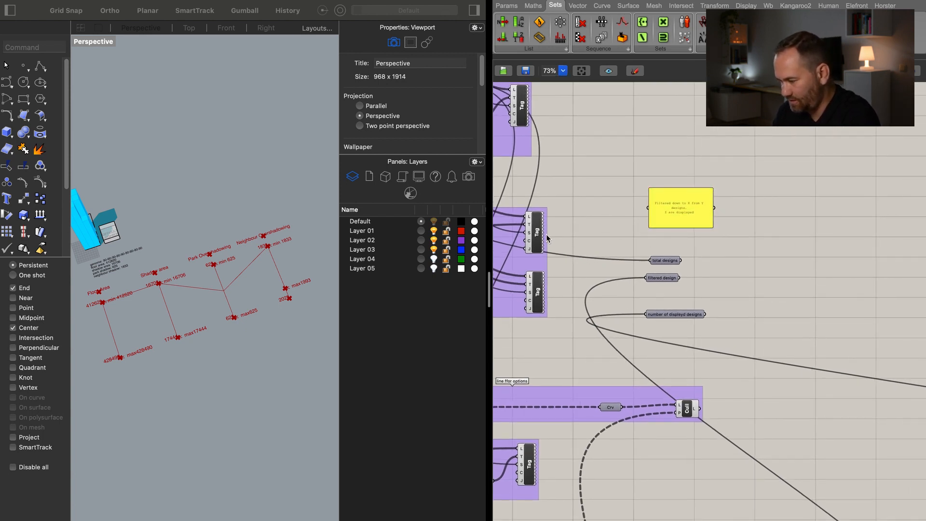
drag(537, 239, 771, 240)
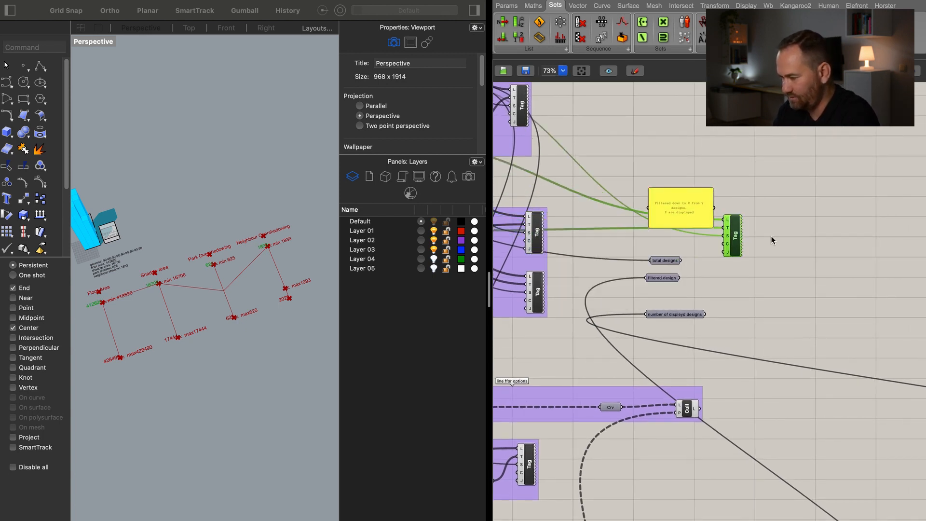
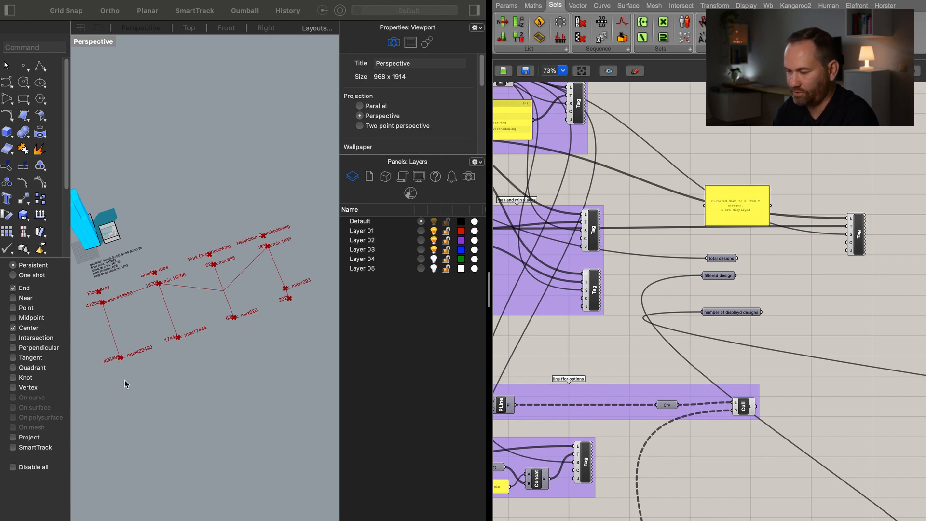
Add a Unit Y vector component just above the text panel.
right_drag(708, 295, 766, 371)
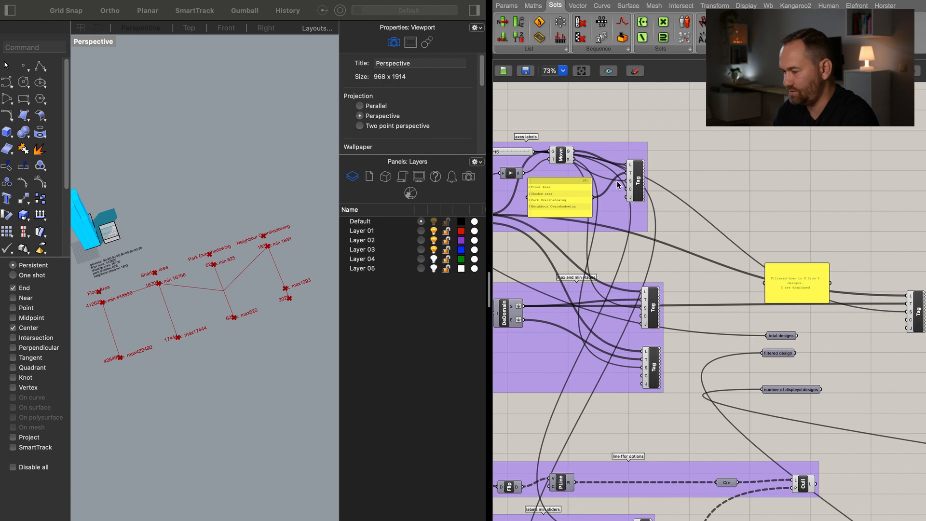
right_drag(696, 208, 772, 203)
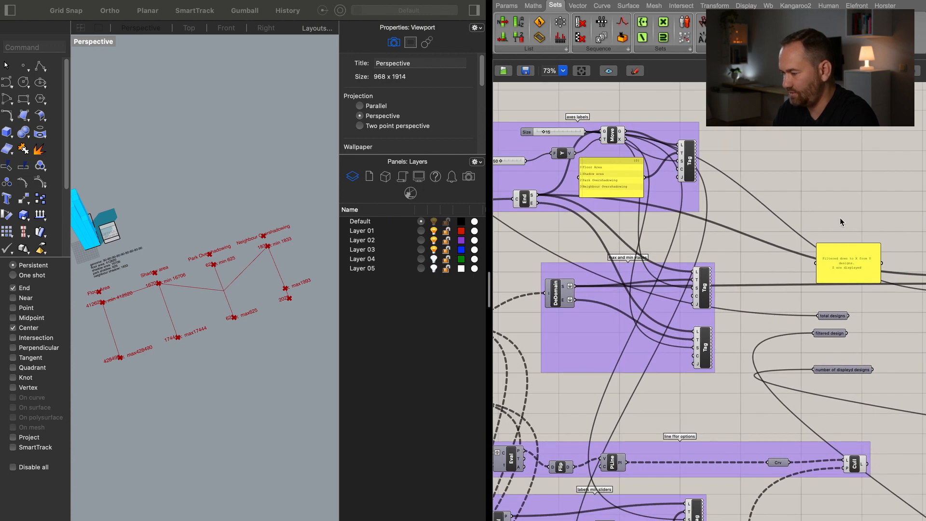
double_click(870, 215)
text(y)
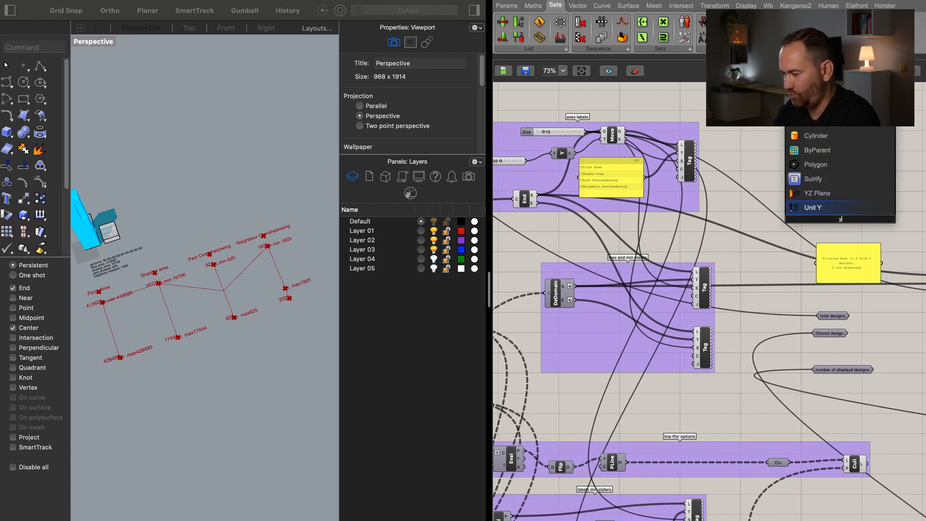
click(840, 215)
drag(841, 219, 871, 219)
Add a number slider of 15 and connect it to the new Unit Y component's factor input.
double_click(819, 207)
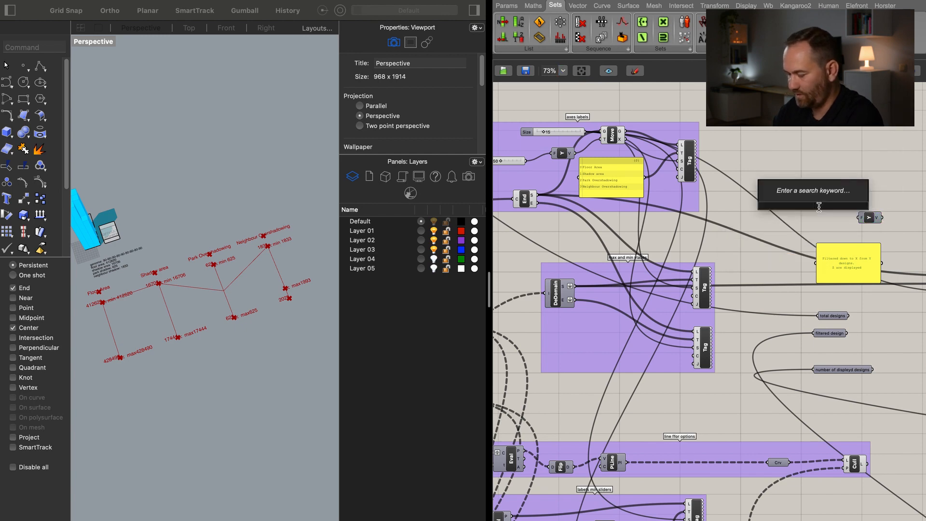
text(15)
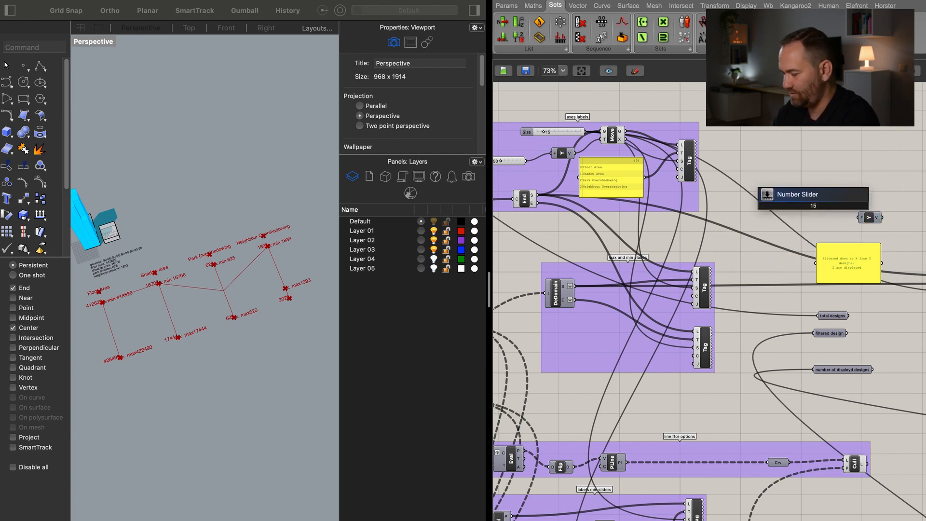
key(Return)
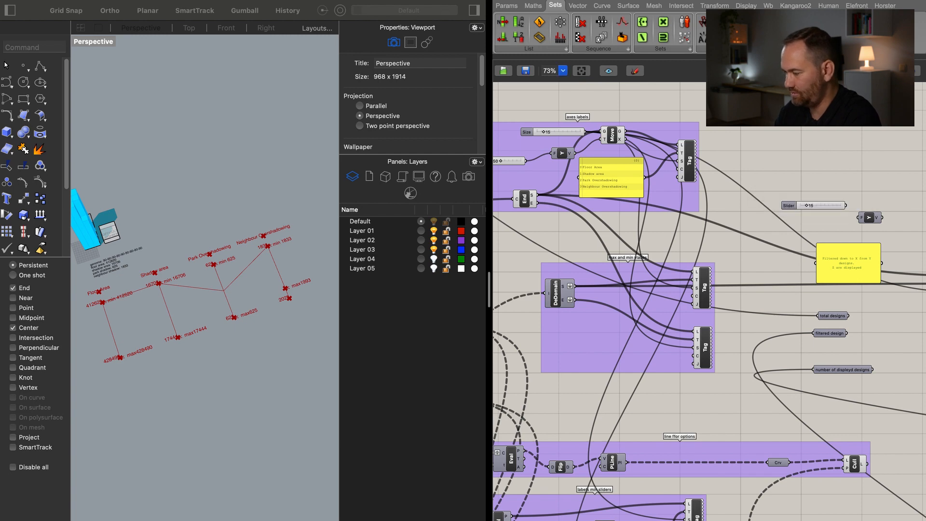
drag(846, 205, 860, 218)
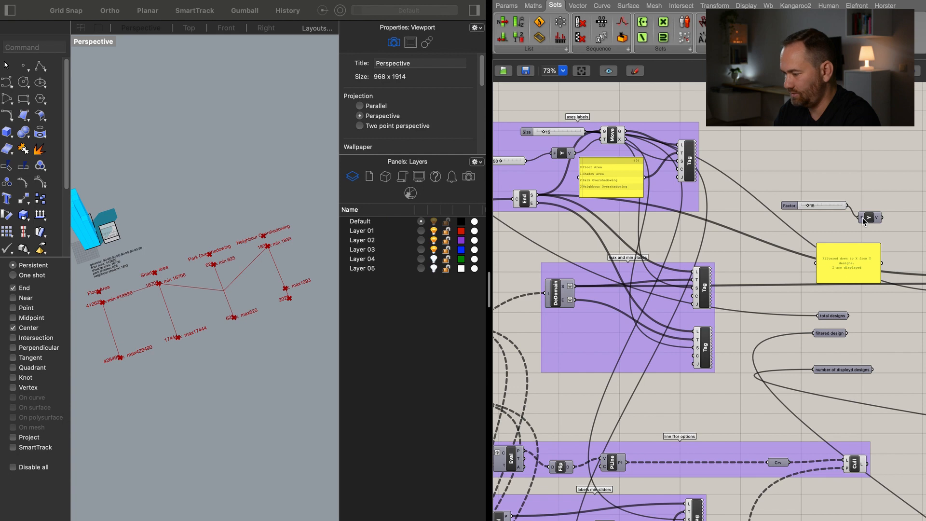
Set the expression -x on the factor input of the new Unit Y component.
right_click(862, 218)
click(803, 319)
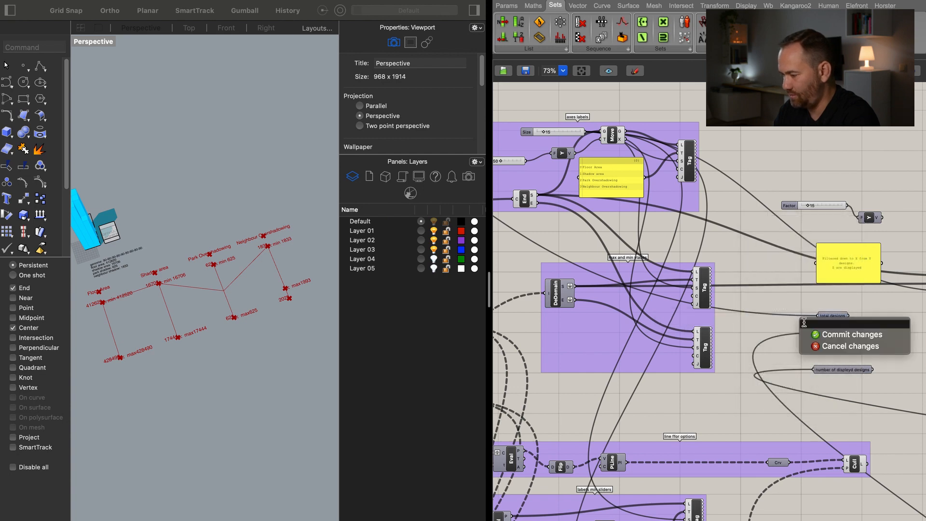
text(-x)
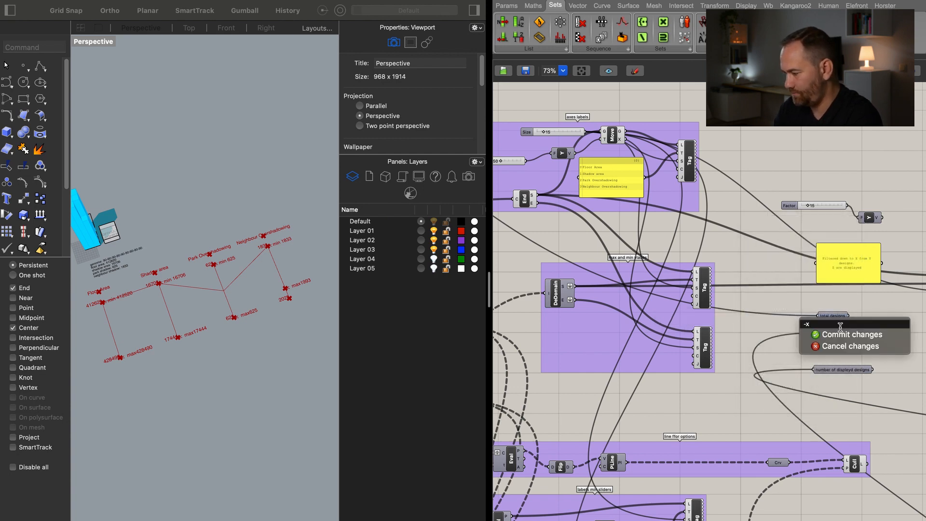
click(844, 334)
Add a Move component beside the new Unit Y vector component.
scroll(776, 231, right, 2)
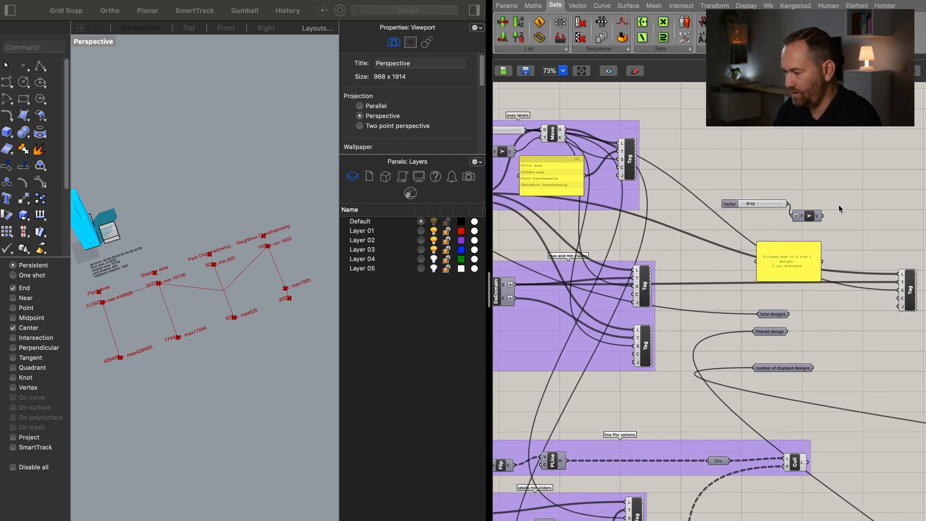
double_click(852, 202)
text(mov)
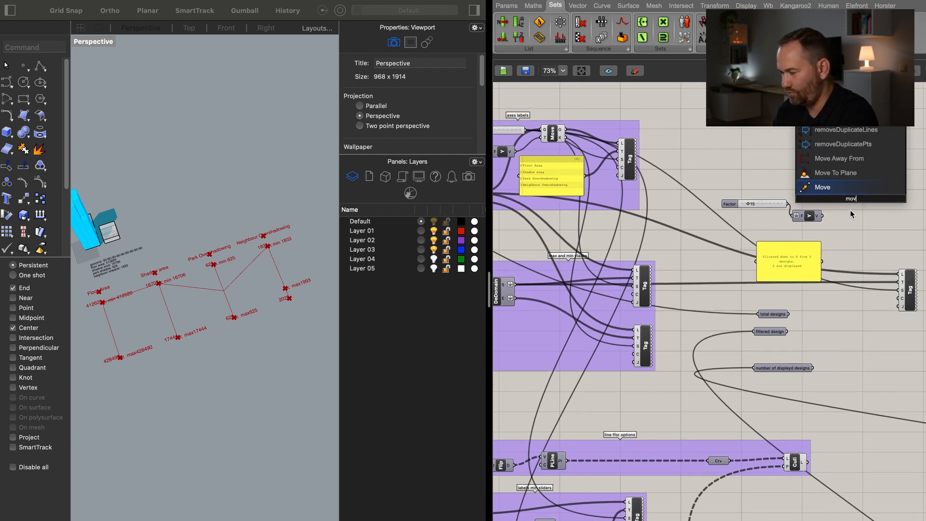
click(838, 192)
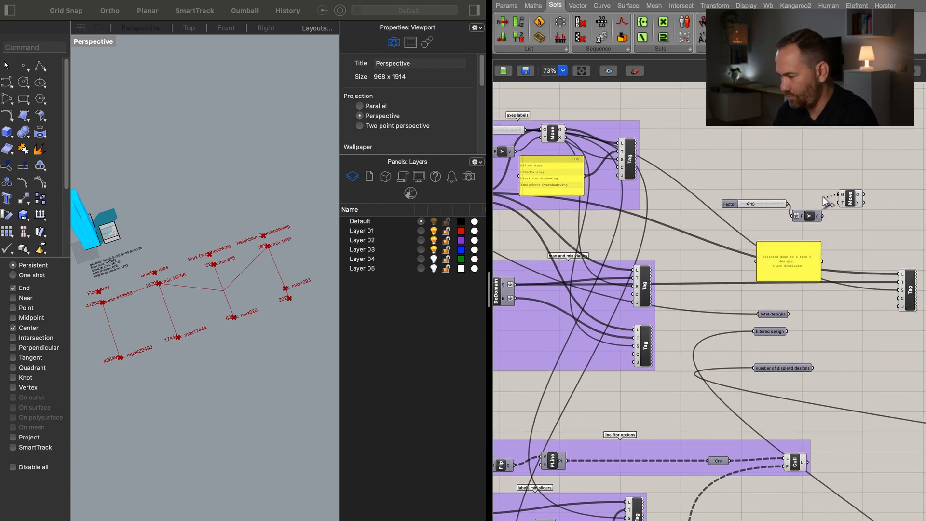
Supply the new Move component with the axes' end points as geometry and the Unit Y vector as motion.
drag(839, 194, 586, 207)
scroll(874, 230, down, 3)
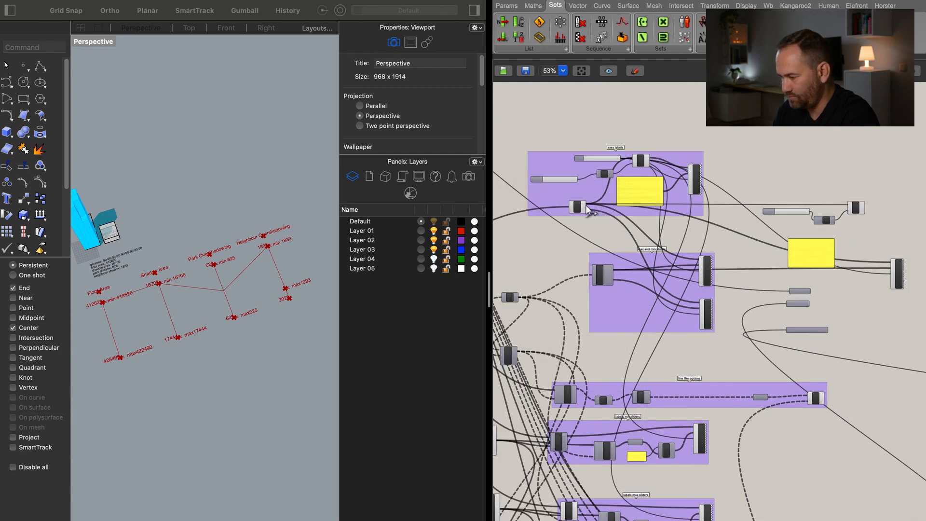
scroll(585, 211, up, 2)
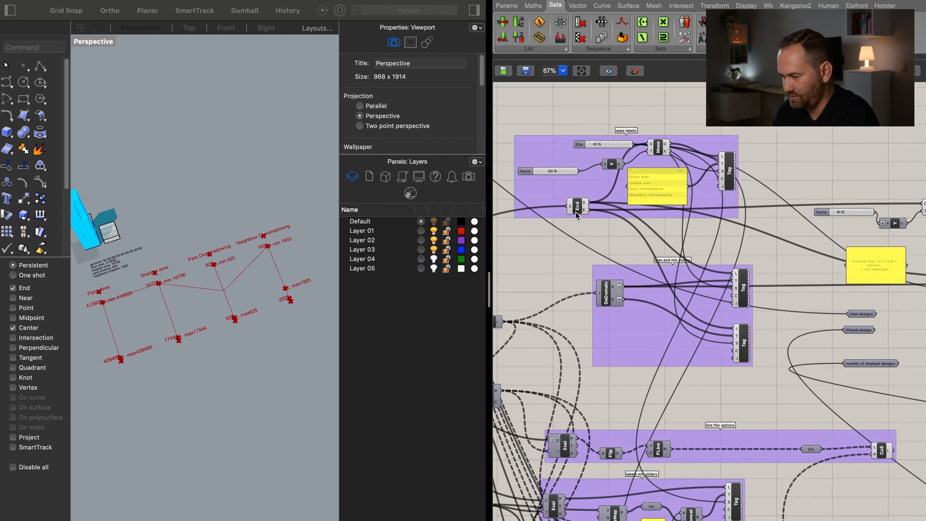
scroll(575, 211, up, 2)
click(578, 205)
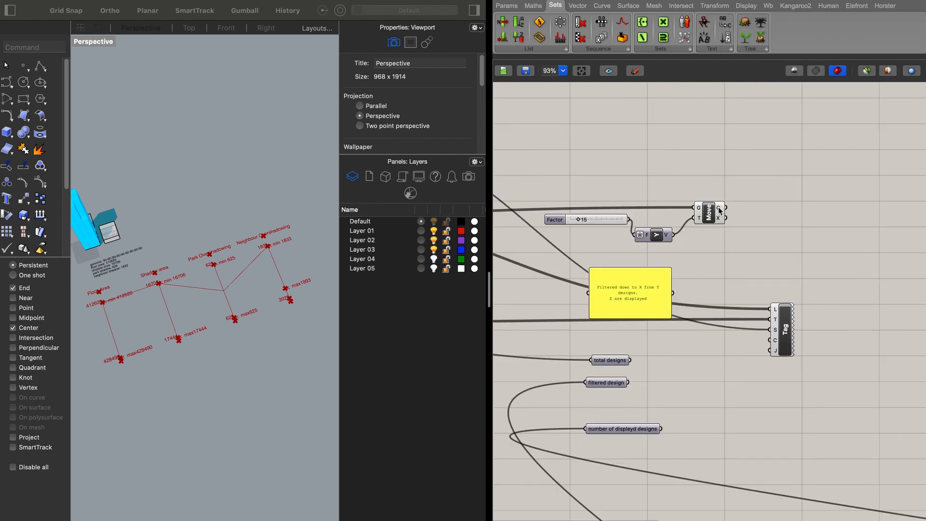
mouse_move(720, 211)
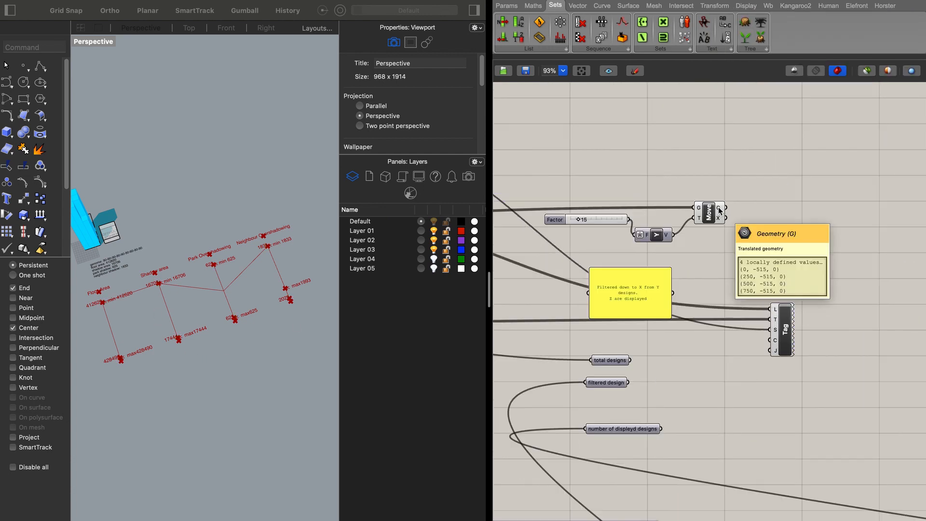
Route the moved points through a new List Item component into the Tag's location input and set the Factor slider to 23.
double_click(751, 223)
text(list)
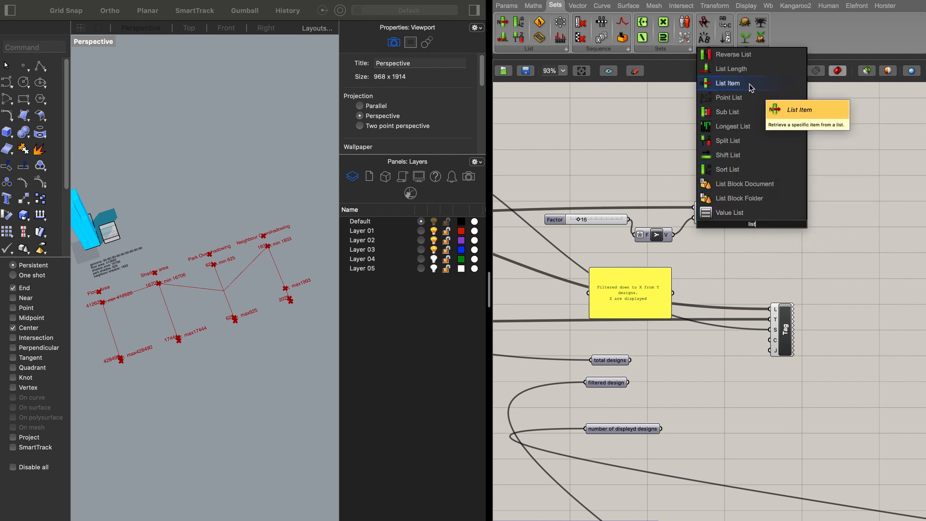
click(749, 83)
drag(726, 207, 771, 309)
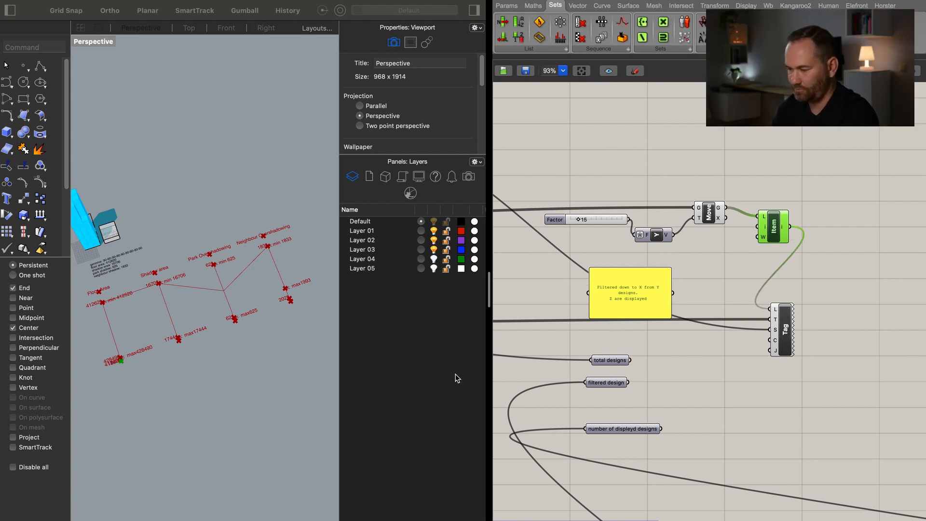
drag(580, 220, 584, 222)
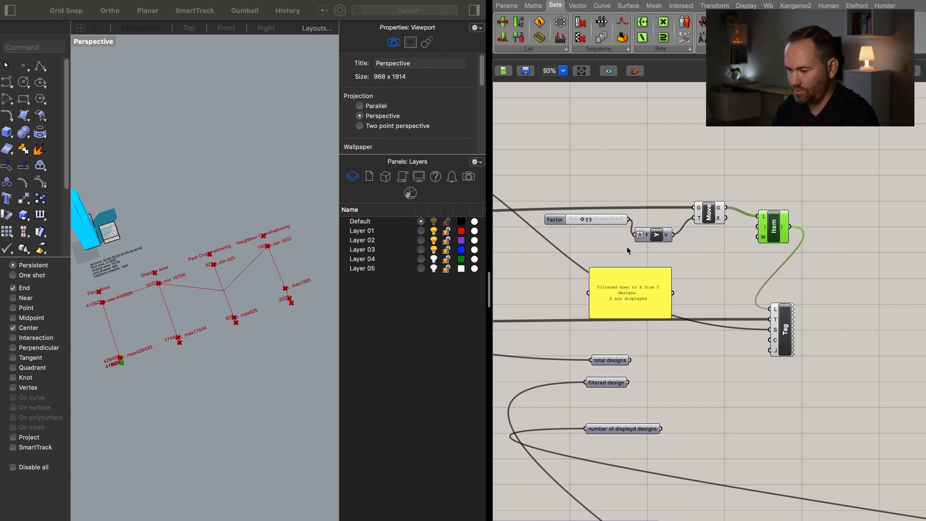
Connect the text panel to the new Tag's text input and shift the Tag slightly away from the panel.
scroll(782, 294, down, 3)
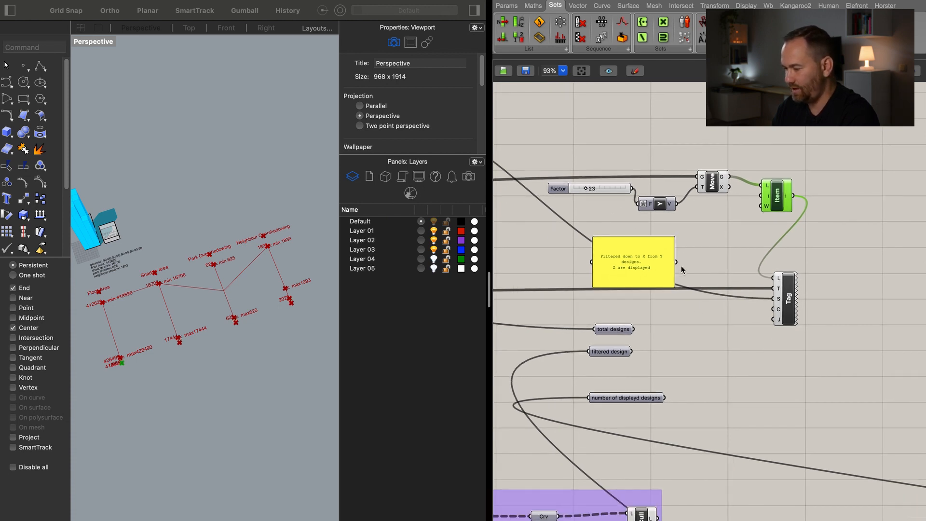
click(785, 295)
drag(800, 303, 826, 306)
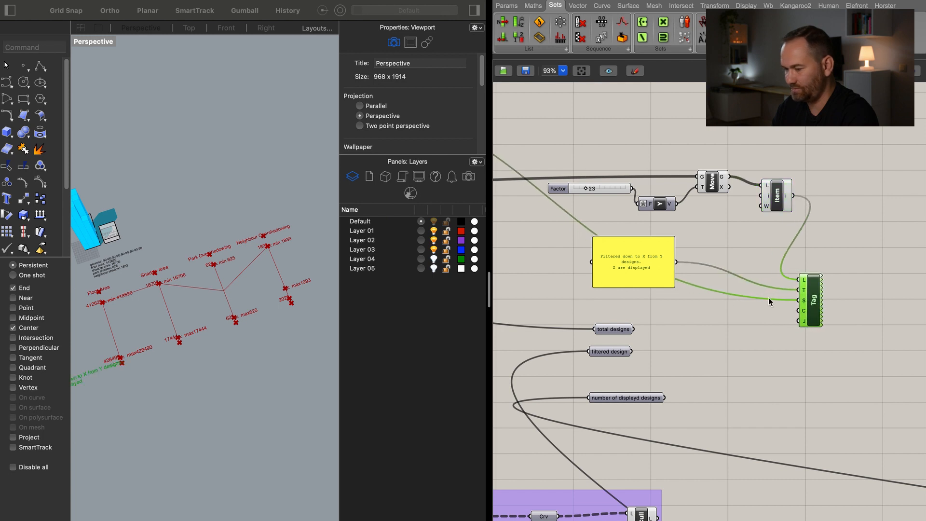
Set the new Tag's justification to Top Left and check the label's placement below the first axis.
right_click(804, 324)
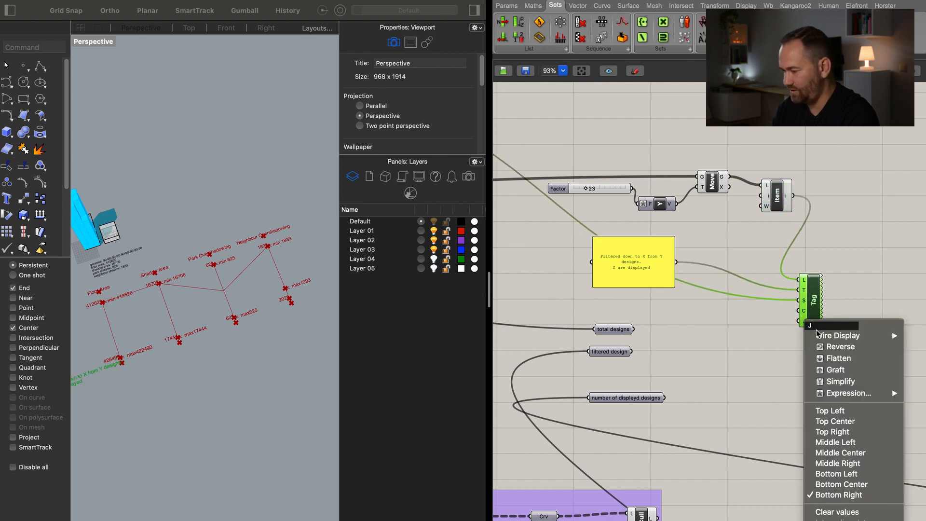
click(851, 414)
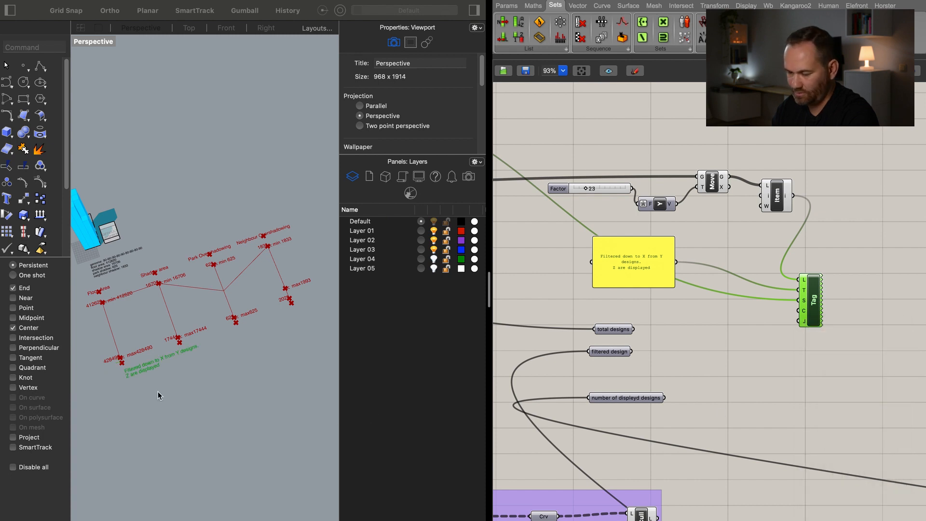
click(642, 389)
scroll(141, 357, up, 5)
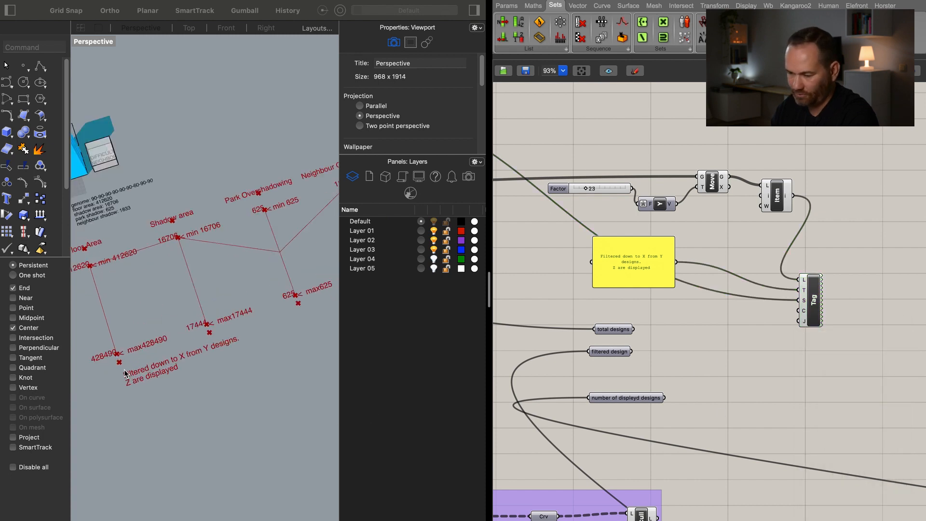
scroll(201, 366, up, 2)
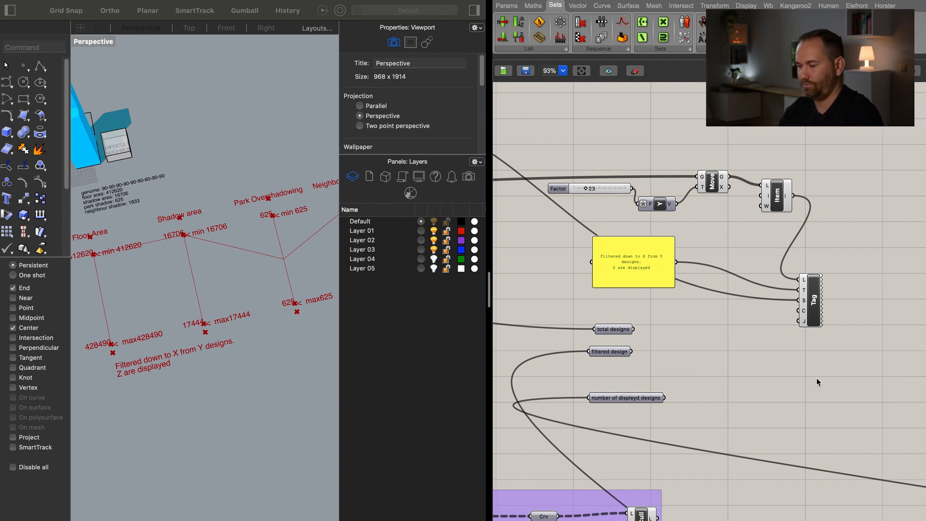
Add a Concatenate component between the text panel and the new Tag.
right_drag(836, 377, 822, 370)
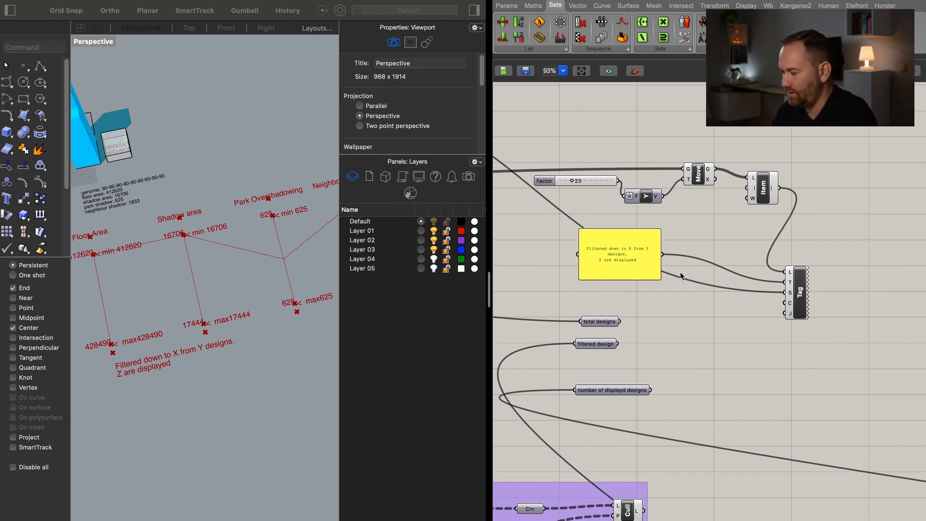
double_click(717, 304)
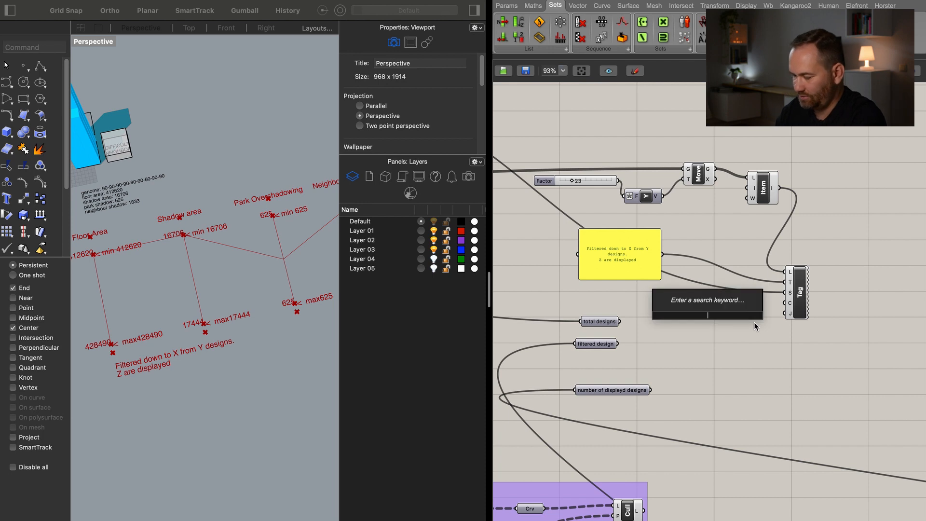
text(concat)
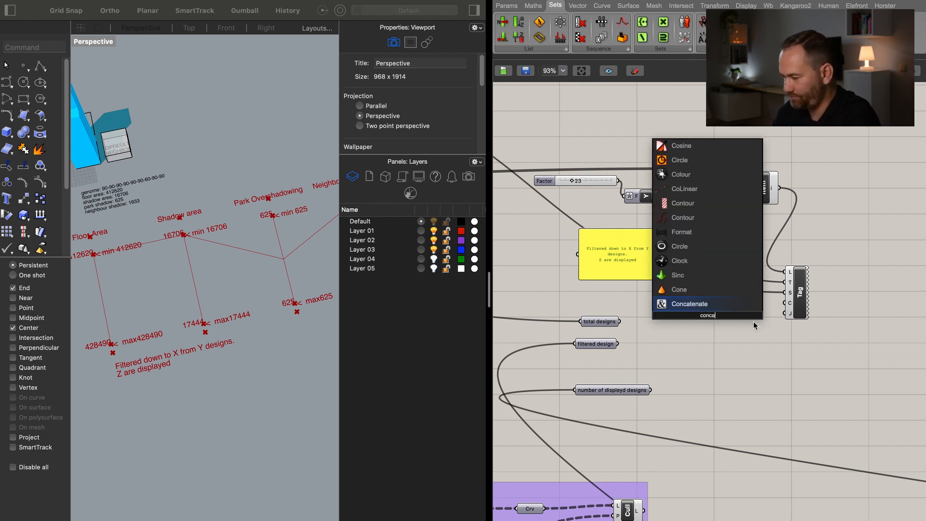
key(Return)
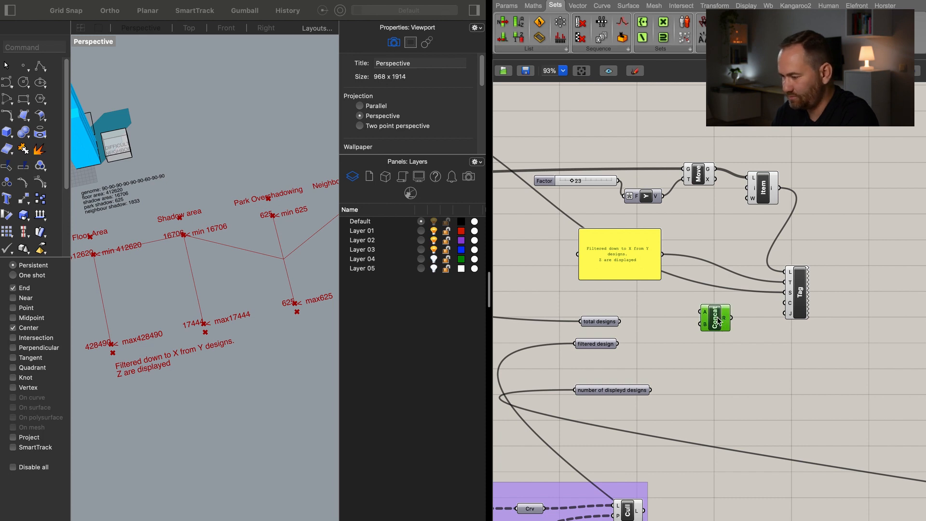
Duplicate the text panel, shorten the copy's text to "Filtered down to" and make the copy smaller.
click(627, 272)
key(ctrl+c)
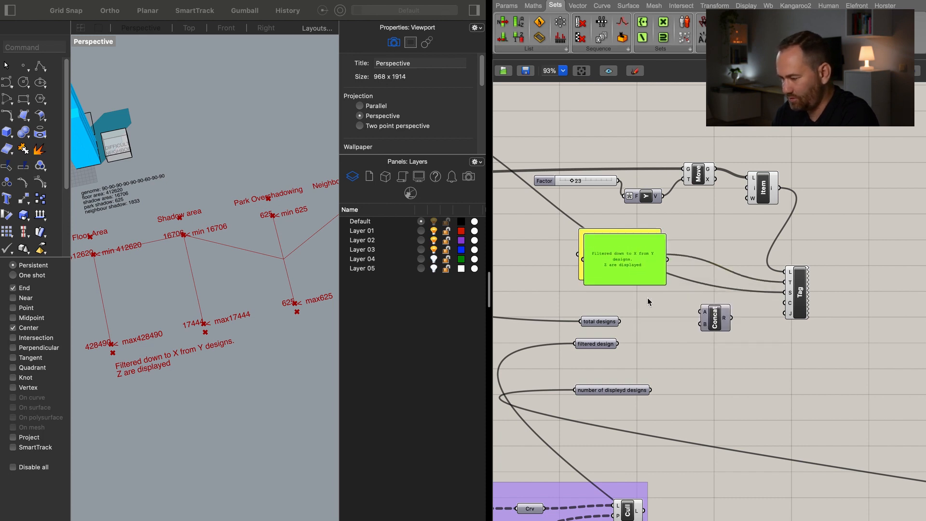
key(ctrl+v)
double_click(648, 310)
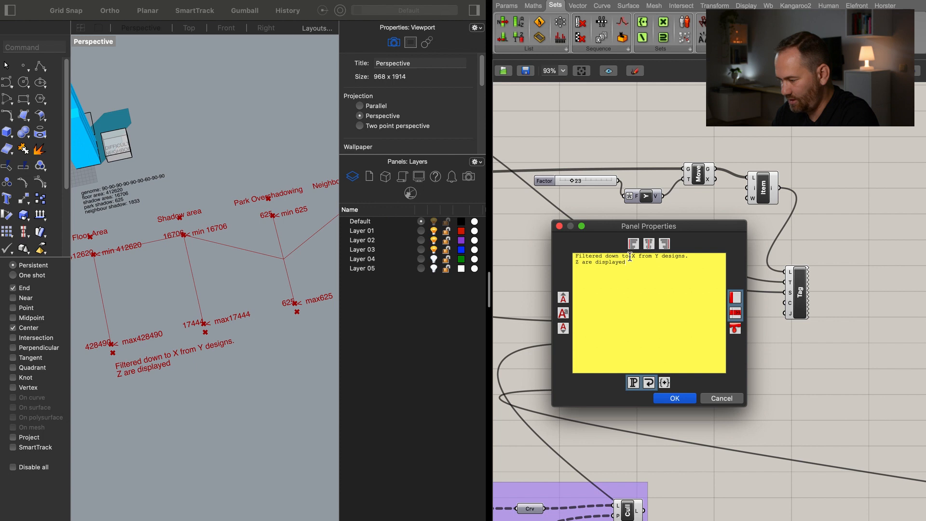
drag(630, 257, 664, 290)
key(BackSpace)
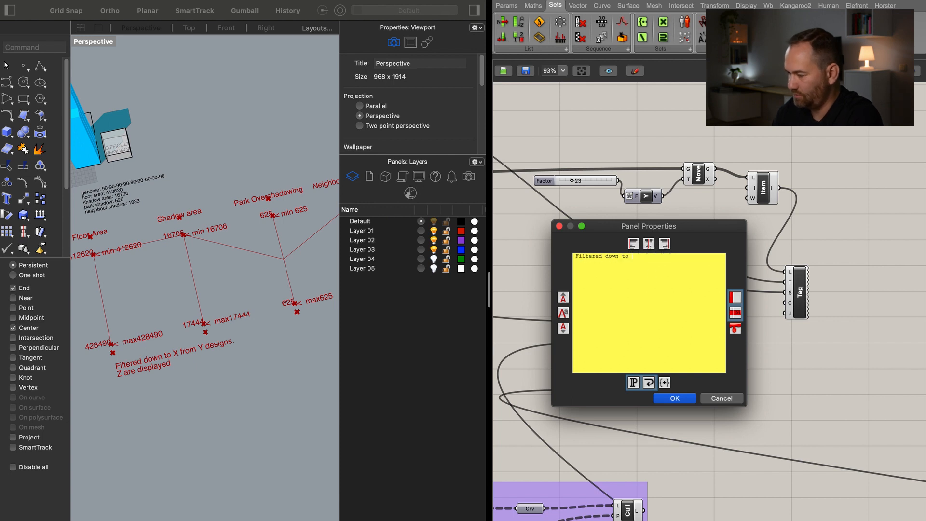
click(674, 398)
drag(675, 325, 674, 296)
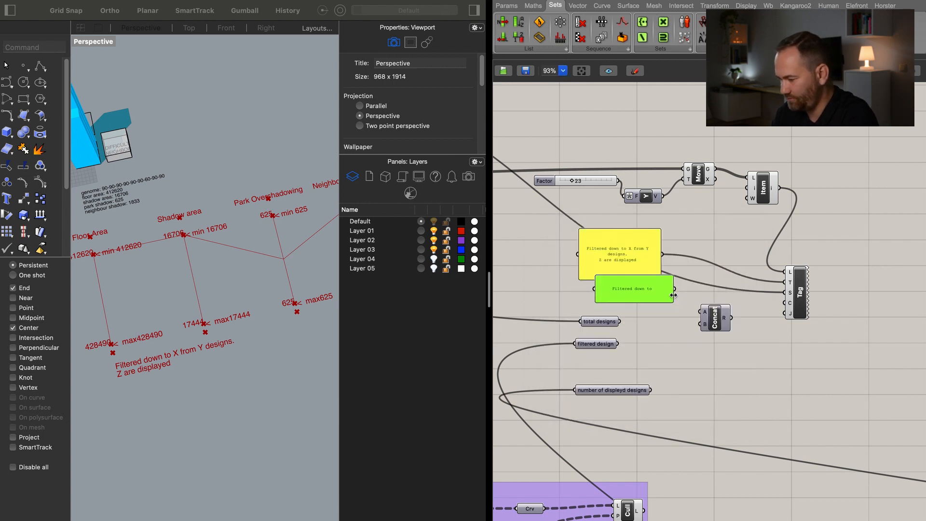
Concatenate the "Filtered down to" panel with total designs and feed the result into the Tag's text input.
drag(621, 321, 704, 326)
drag(649, 291, 649, 302)
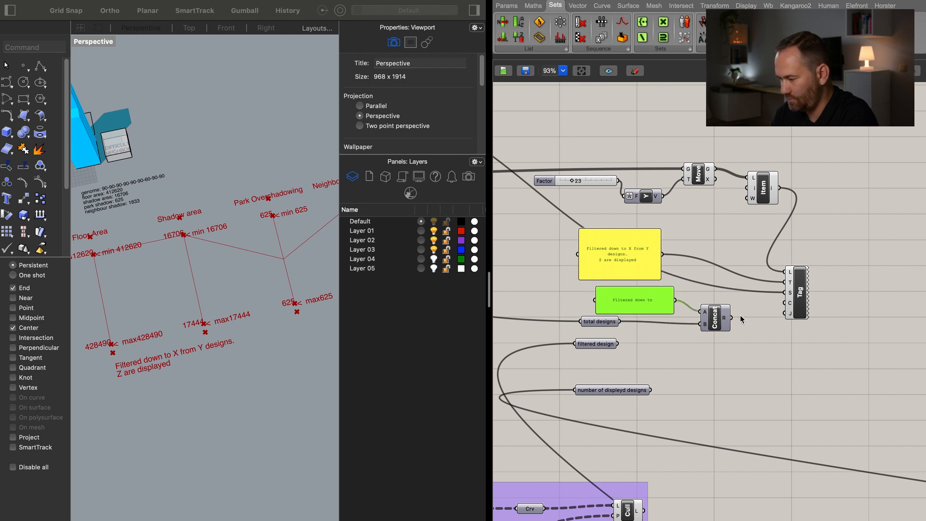
drag(781, 285, 785, 282)
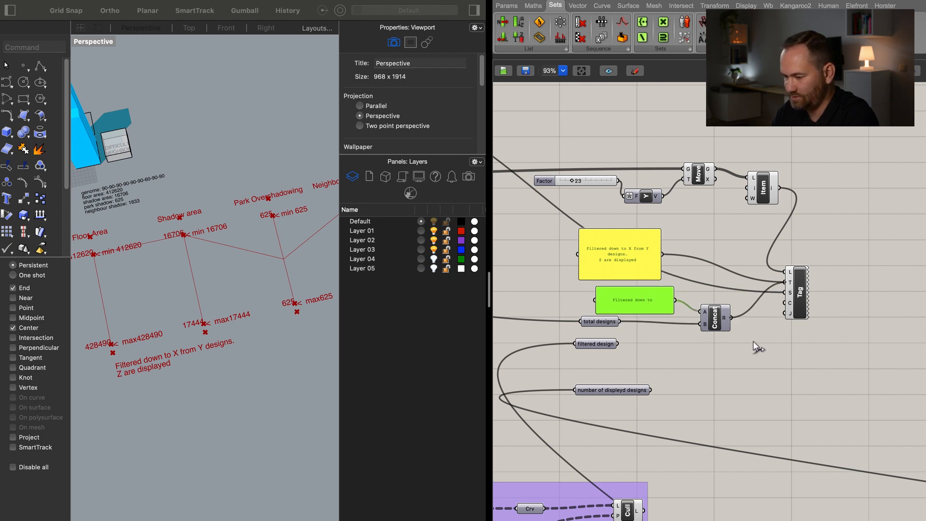
Duplicate the original text panel below the Concatenate component and reduce the copy's text to "from".
click(615, 260)
alt+drag(630, 259, 698, 379)
double_click(698, 380)
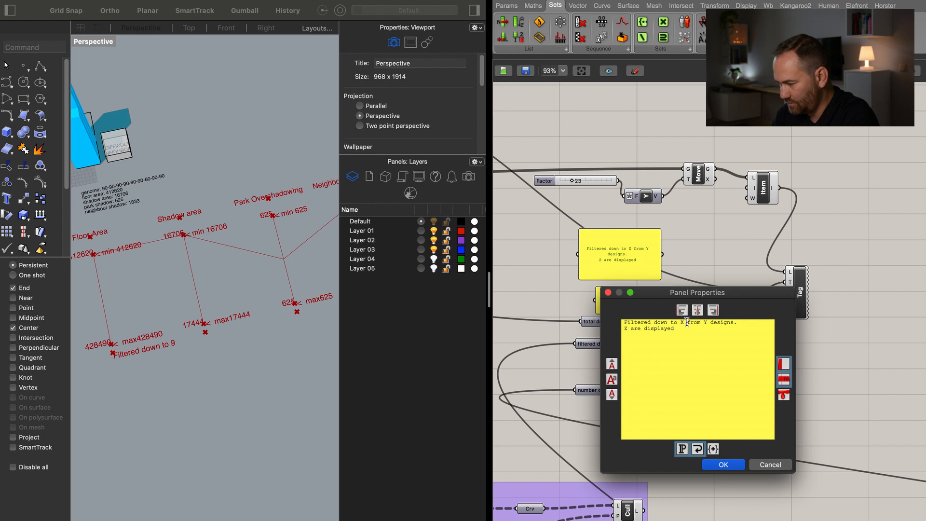
drag(687, 322, 740, 341)
key(BackSpace)
key(BackSpace)
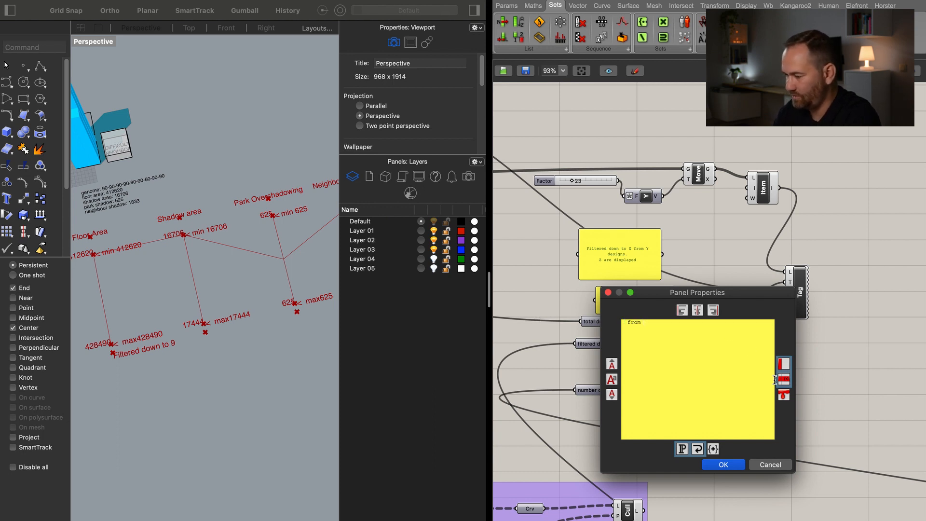
click(726, 466)
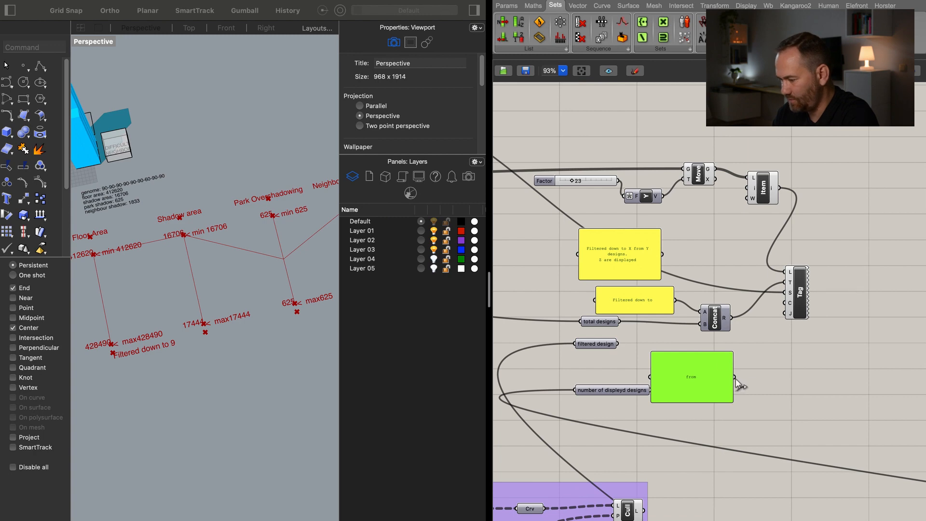
Extend the Concatenate component to six inputs, A to F.
scroll(709, 332, up, 3)
scroll(710, 333, up, 8)
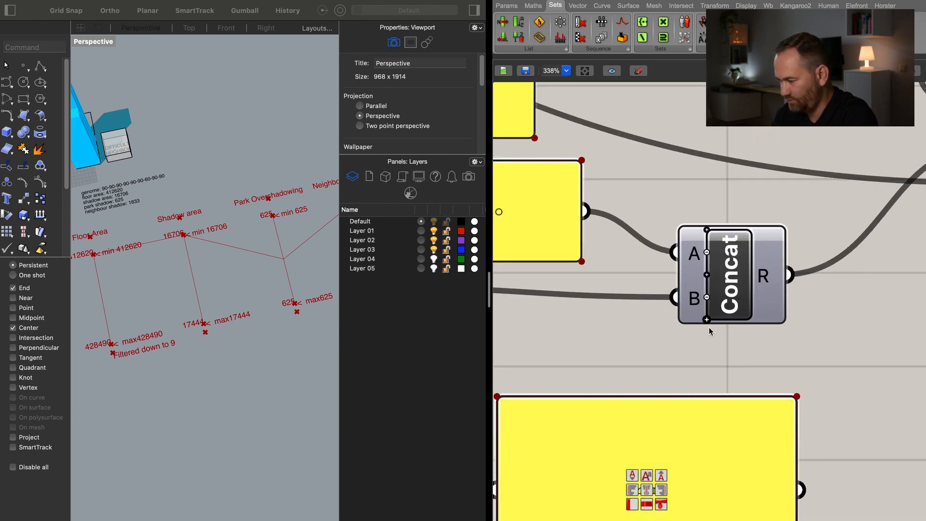
click(707, 321)
click(707, 334)
click(707, 348)
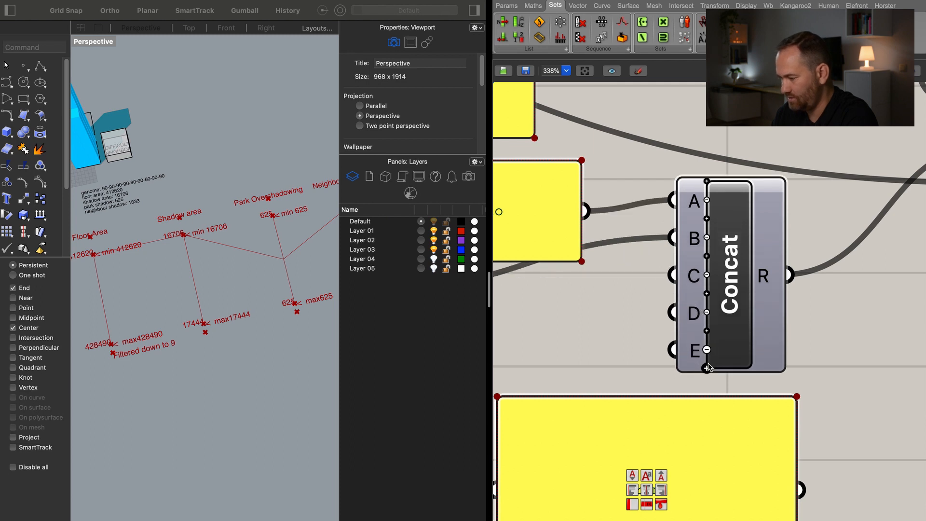
click(707, 368)
Connect the "from" panel to input C of Concatenate and space the two components apart.
drag(800, 490, 674, 256)
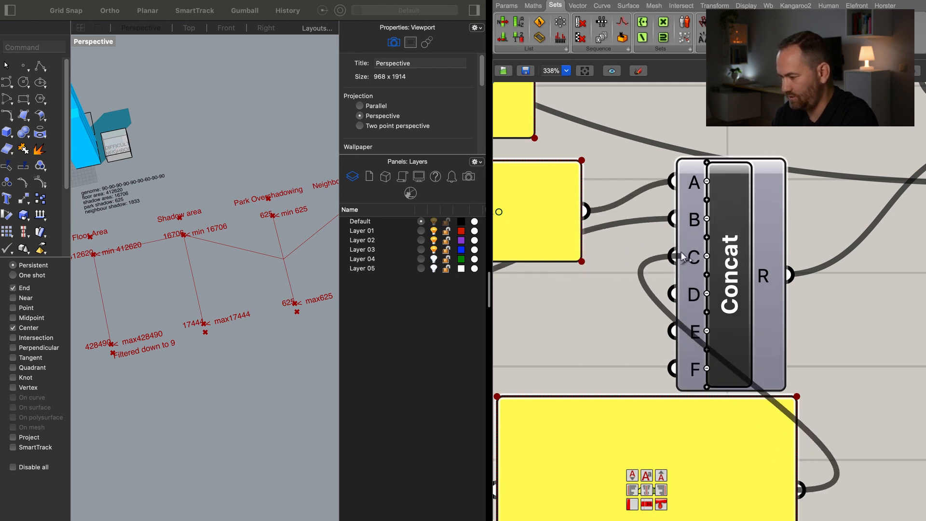
drag(750, 317, 850, 304)
drag(728, 477, 678, 374)
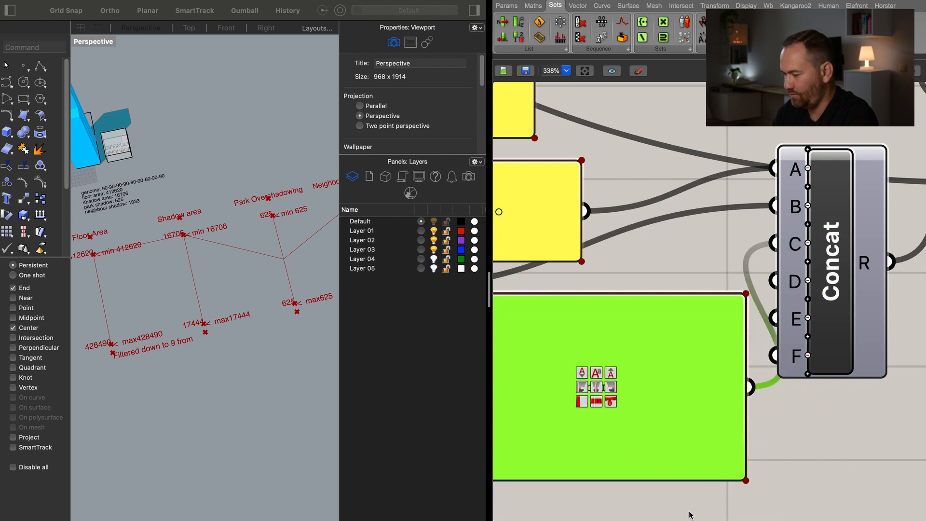
Stack the text panels and count parameters in sentence order beside Concatenate, with filtered design feeding input B.
scroll(690, 515, down, 5)
drag(705, 501, 668, 461)
drag(623, 422, 678, 411)
drag(582, 444, 658, 420)
drag(657, 459, 665, 441)
drag(579, 468, 602, 477)
drag(663, 423, 659, 458)
drag(607, 478, 650, 423)
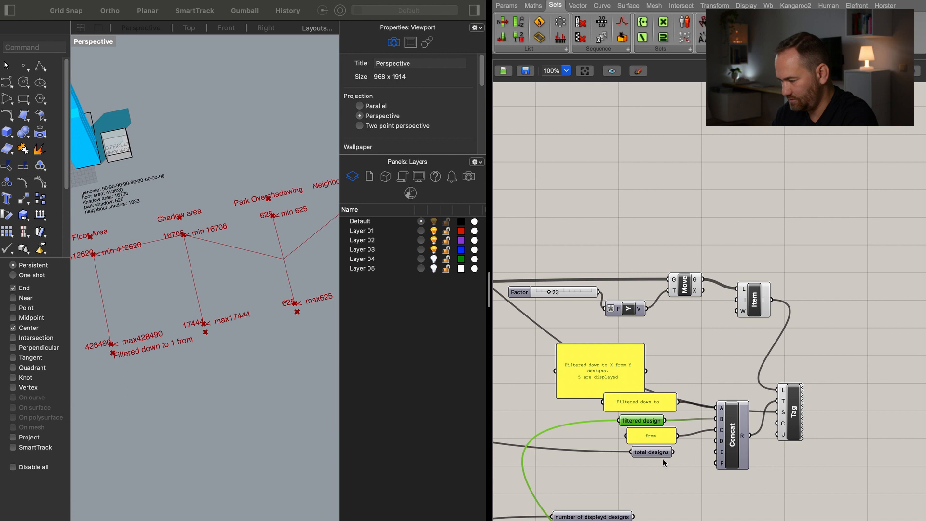
Connect total designs to input D of Concatenate and move the number of displayed designs parameter closer beneath it.
drag(673, 453, 720, 441)
drag(607, 518, 655, 498)
click(618, 374)
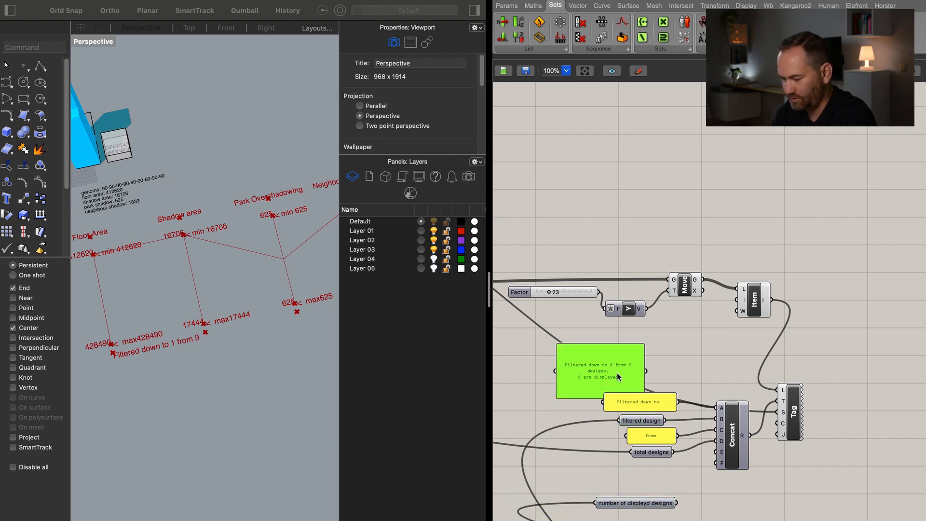
Duplicate the "Filtered down to X from Y designs. Z are displayed" panel below and reduce the copy's text to "designs.".
alt+drag(617, 372, 653, 462)
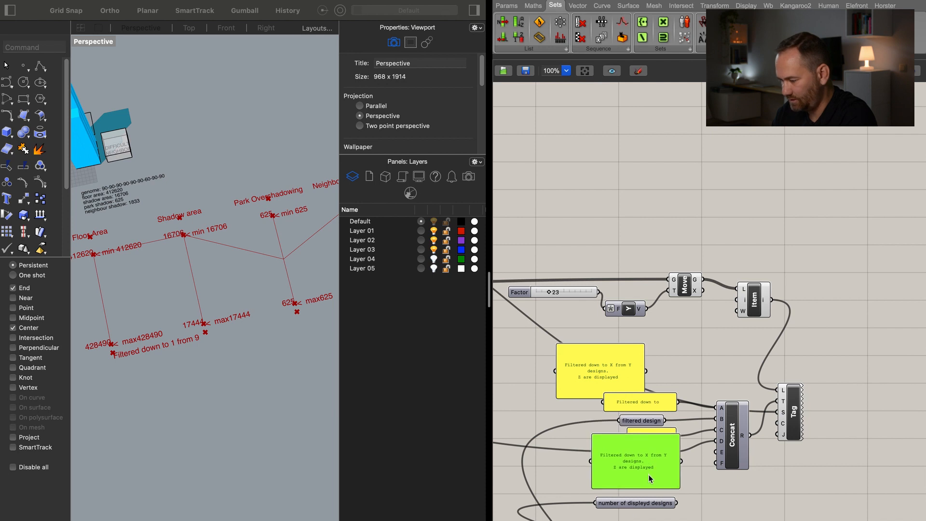
scroll(656, 471, up, 5)
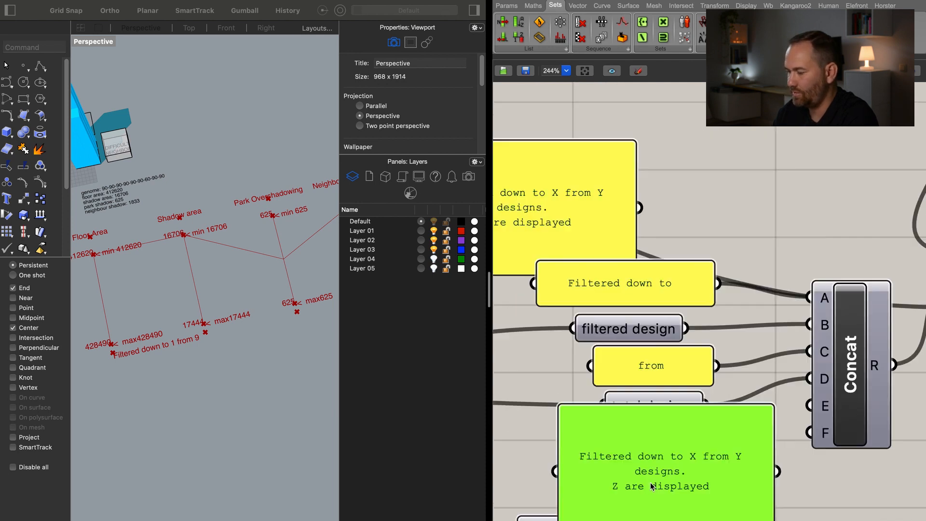
double_click(708, 482)
click(719, 417)
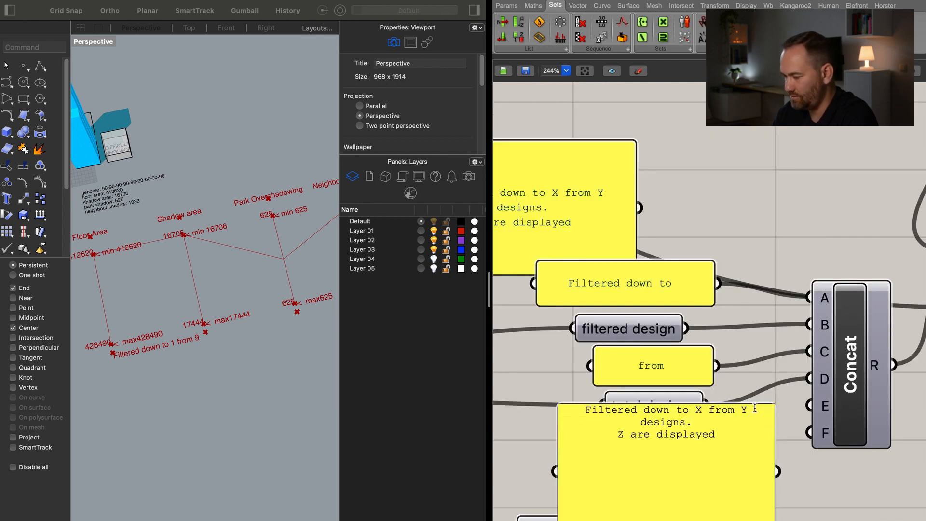
drag(755, 408, 515, 398)
key(BackSpace)
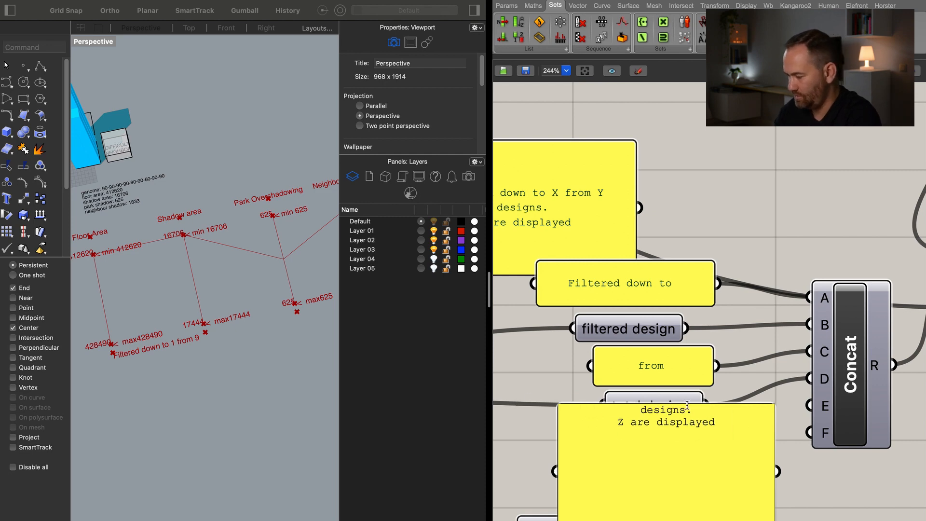
drag(692, 411, 756, 461)
key(BackSpace)
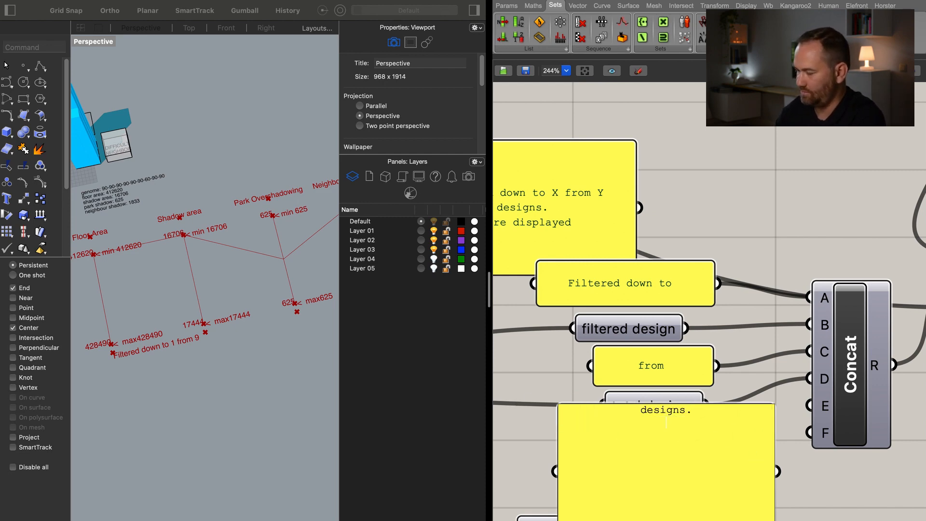
click(792, 482)
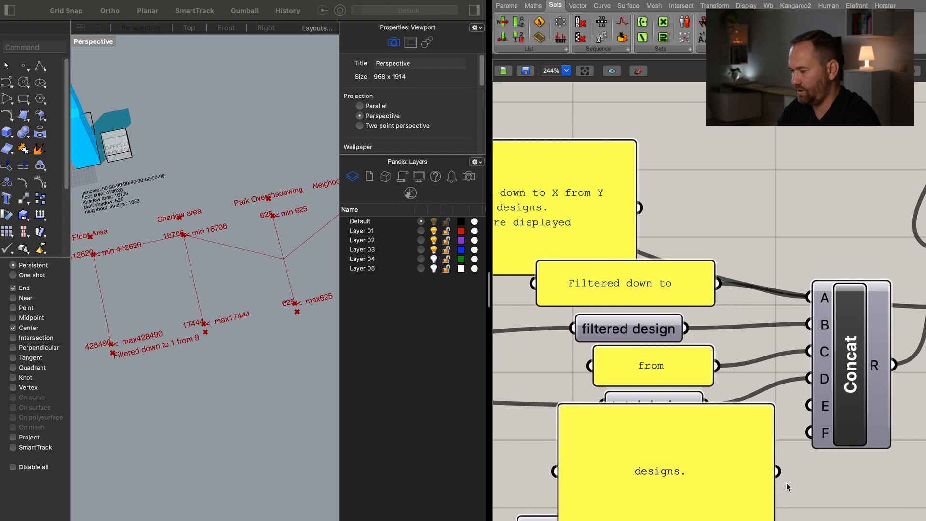
Connect the "designs." panel to input E and the number of displayed designs to input F of Concatenate, then add input G.
drag(767, 520, 810, 406)
drag(709, 519, 807, 437)
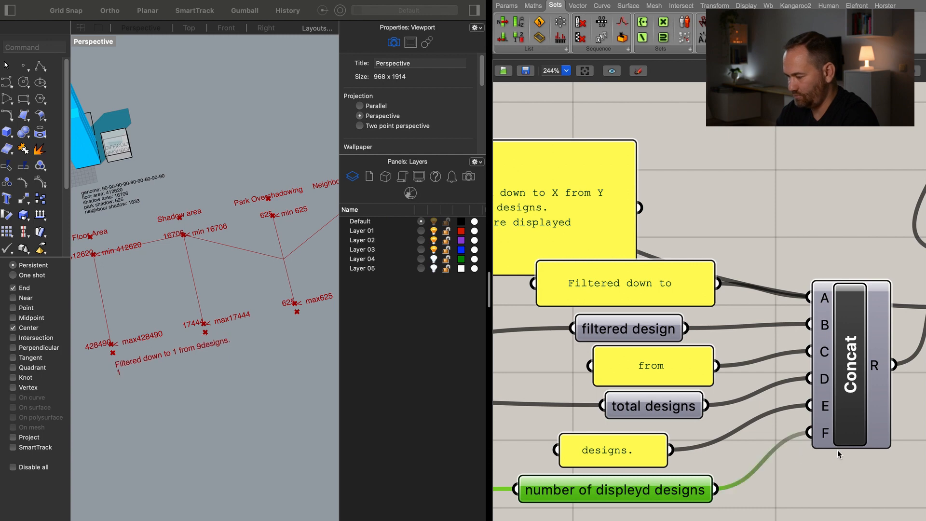
scroll(835, 460, up, 3)
click(834, 439)
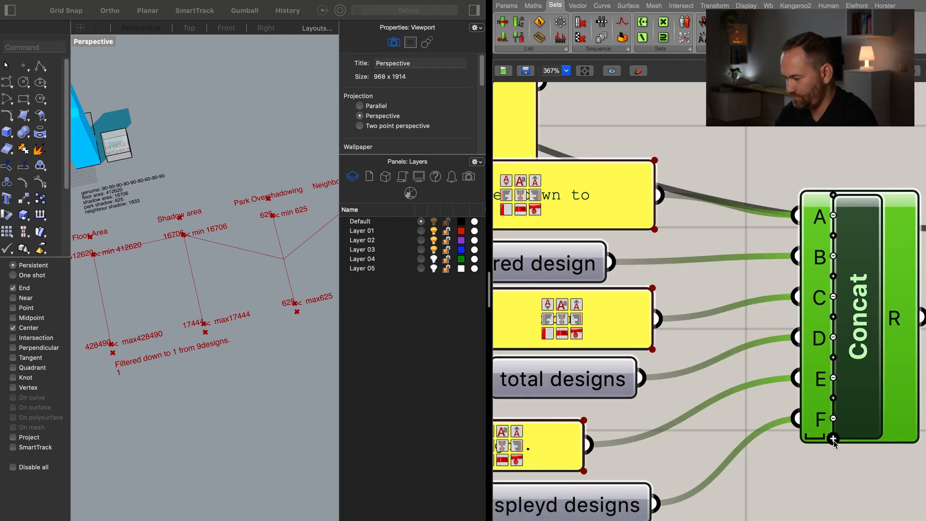
click(833, 438)
scroll(812, 513, down, 3)
right_drag(783, 505, 803, 431)
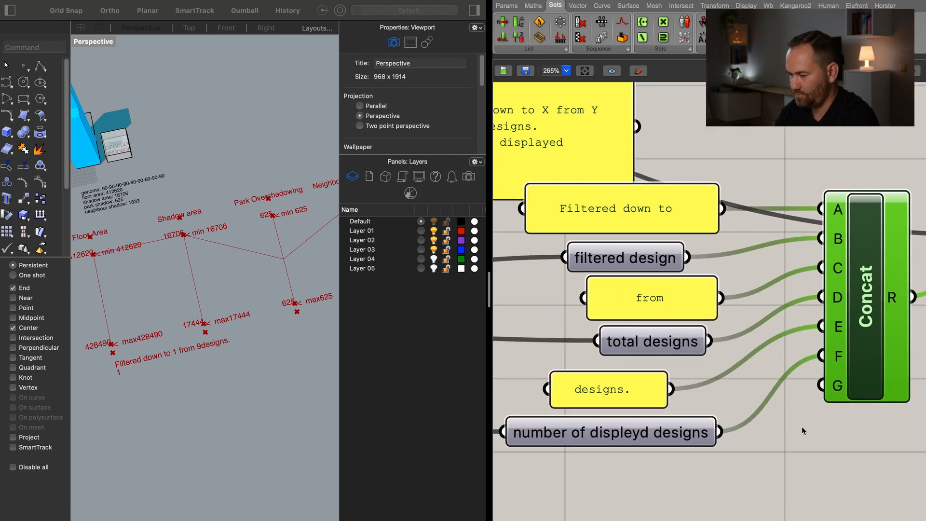
Duplicate the full sentence panel, cut the copy's text to "are displayed", shrink it and connect it to input G of Concatenate.
click(577, 143)
alt+drag(578, 143, 796, 485)
right_drag(687, 478, 645, 385)
double_click(645, 385)
click(648, 336)
drag(650, 333, 580, 287)
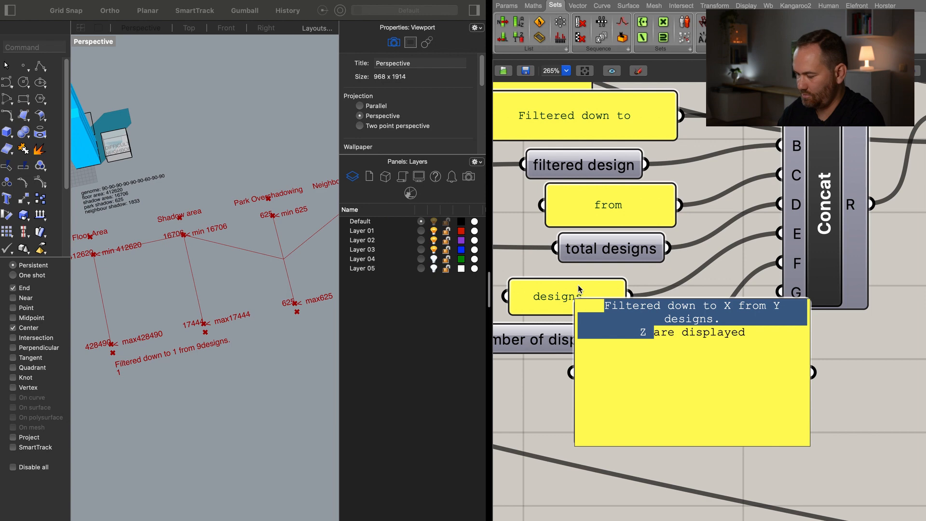
key(BackSpace)
click(843, 378)
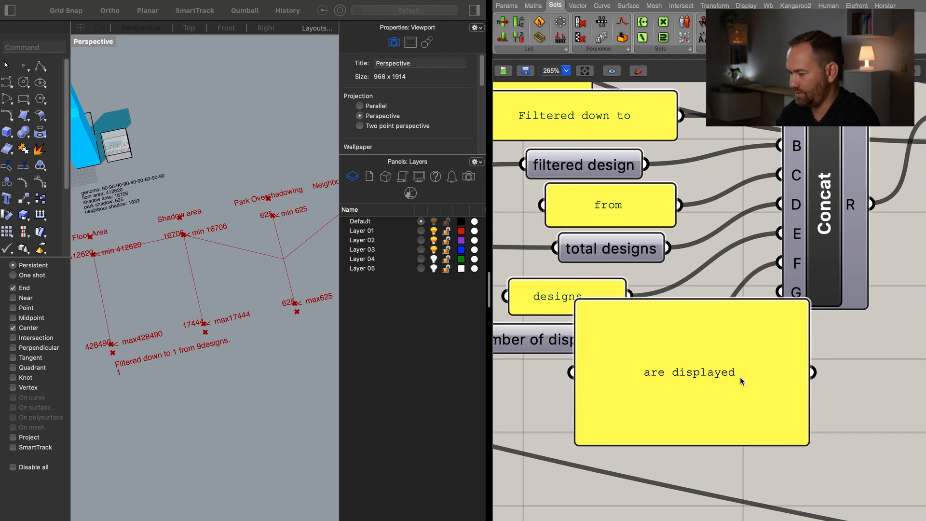
drag(806, 442, 727, 337)
drag(712, 323, 780, 292)
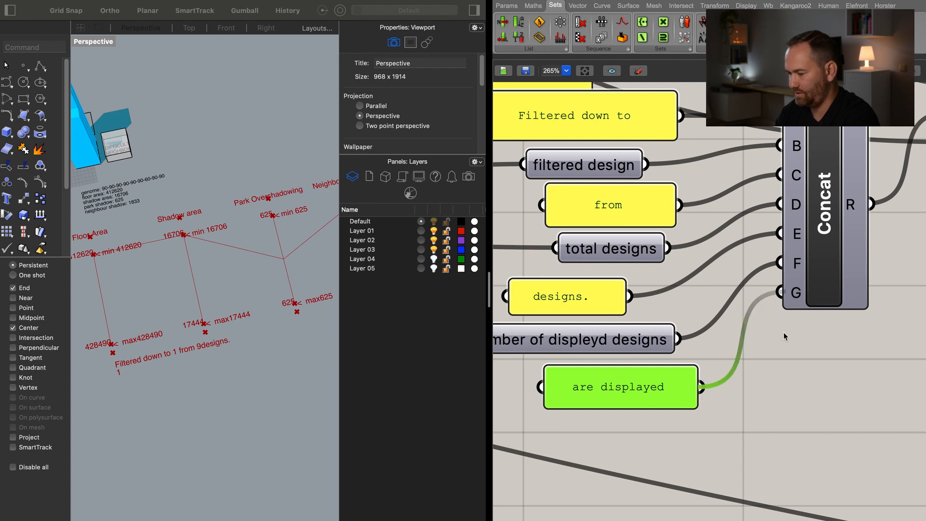
Add a leading space to the text of the "designs." panel.
double_click(567, 296)
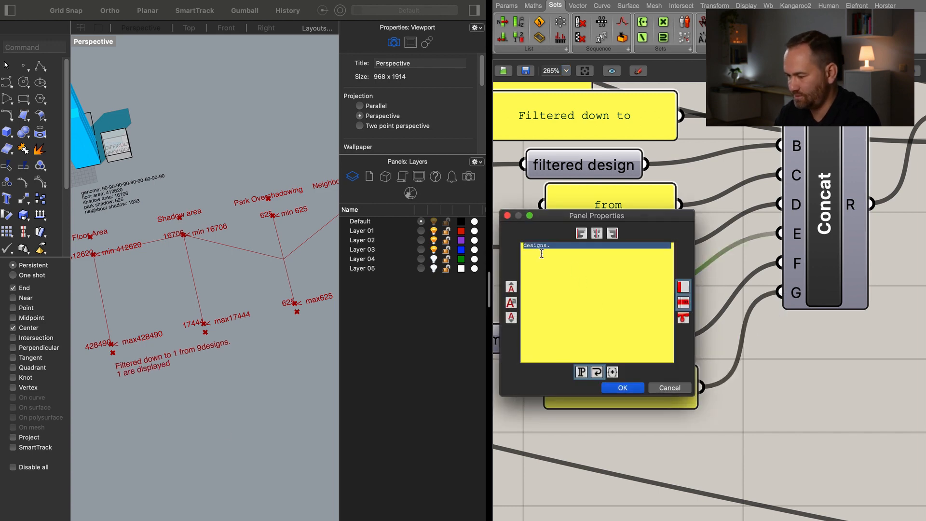
click(599, 381)
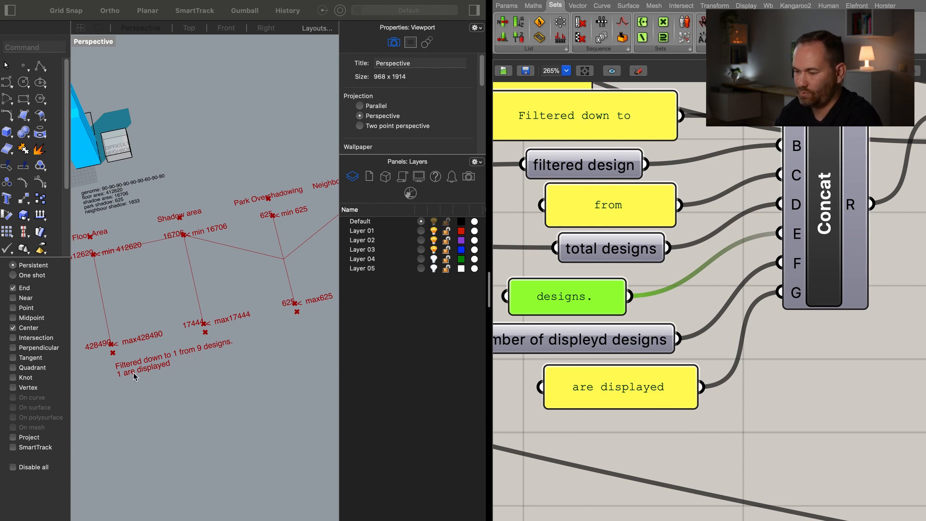
right_drag(720, 386, 728, 392)
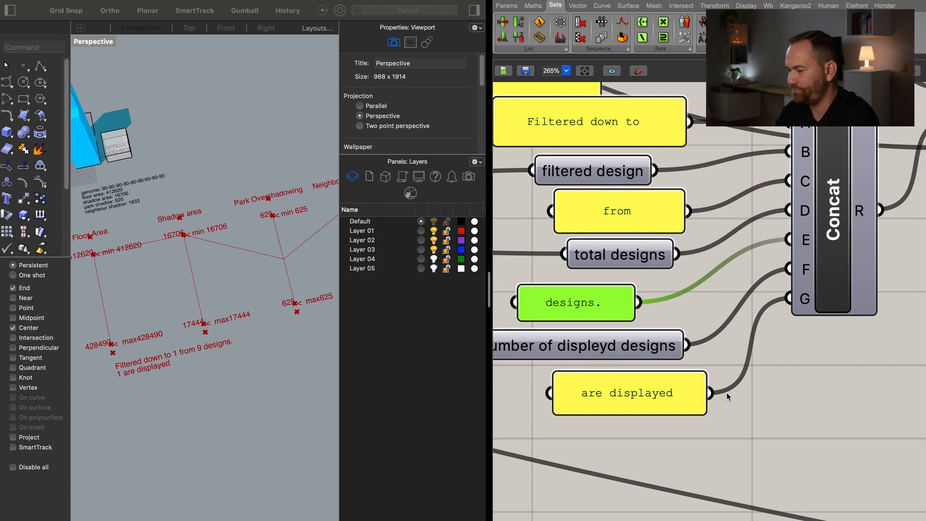
Delete the original "Filtered down to X from Y designs. Z are displayed" template panel.
scroll(762, 415, down, 5)
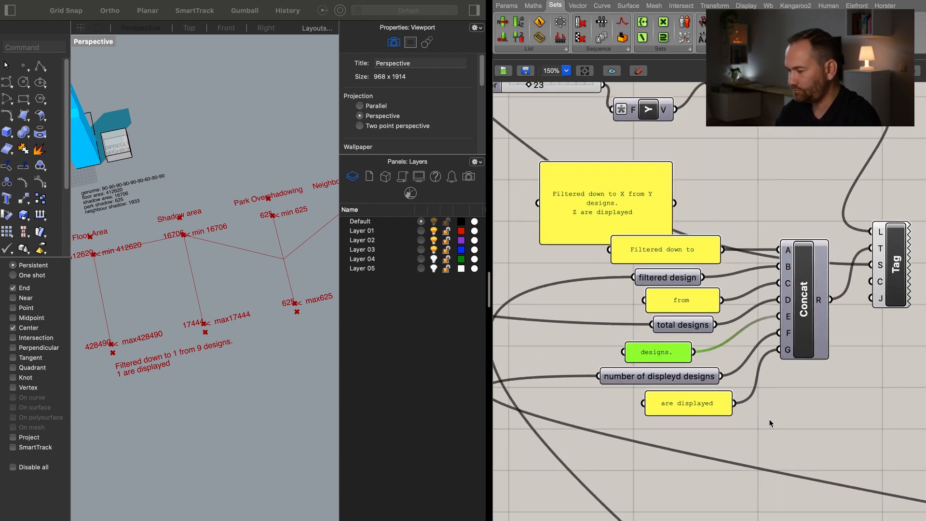
click(683, 279)
key(Delete)
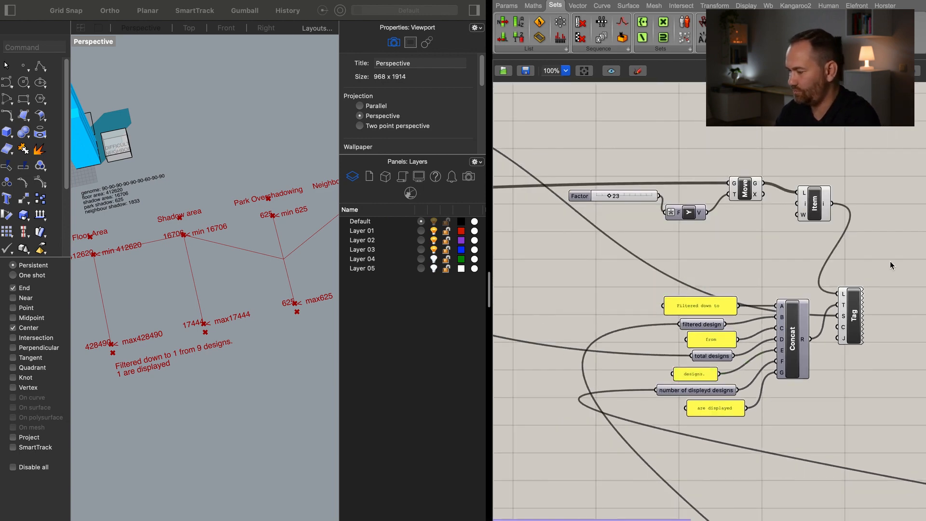
Move the Factor, Unit Y, Move and List Item components nearer to Concatenate and group the whole tag definition as "info text".
drag(819, 169, 601, 226)
drag(749, 192, 719, 257)
drag(893, 196, 584, 436)
key(super+g)
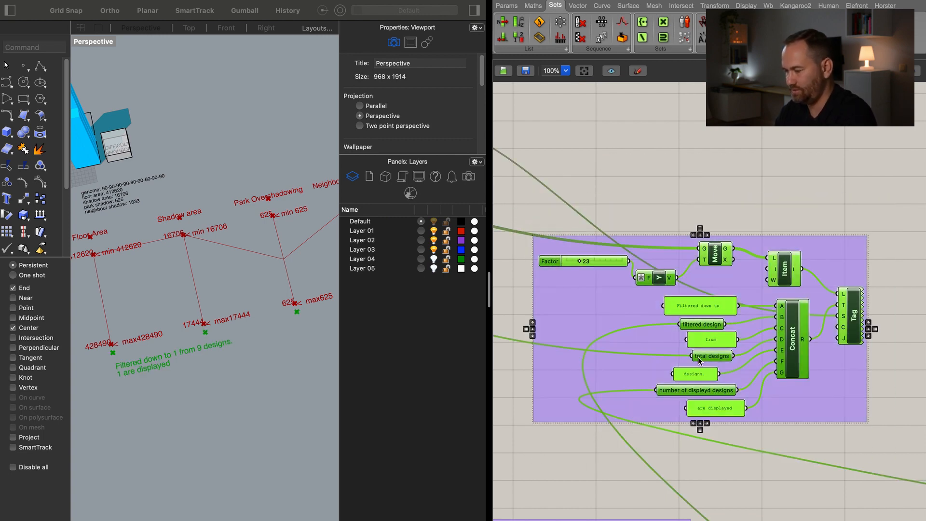
right_click(586, 312)
text(info text)
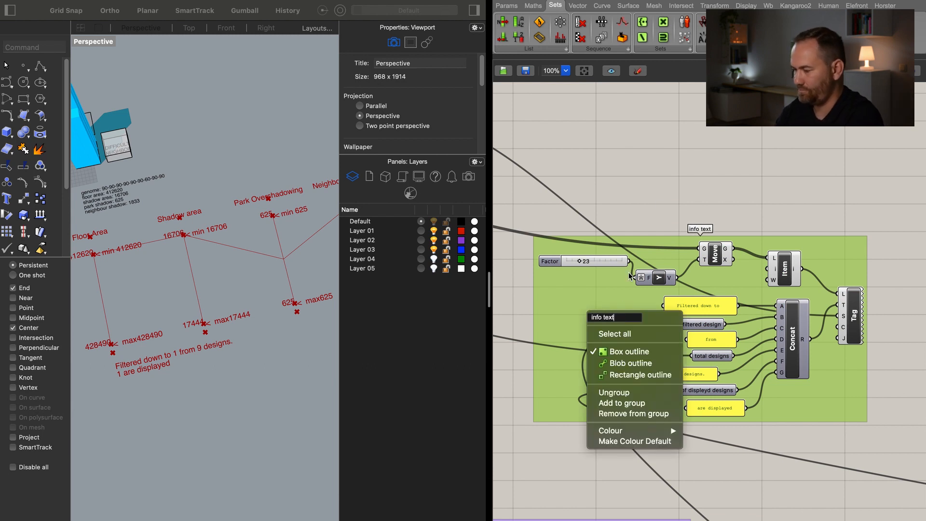
key(Return)
Add the two filtered genomes parameters and their Cull component to the adjacent group of Cull components.
scroll(668, 376, down, 10)
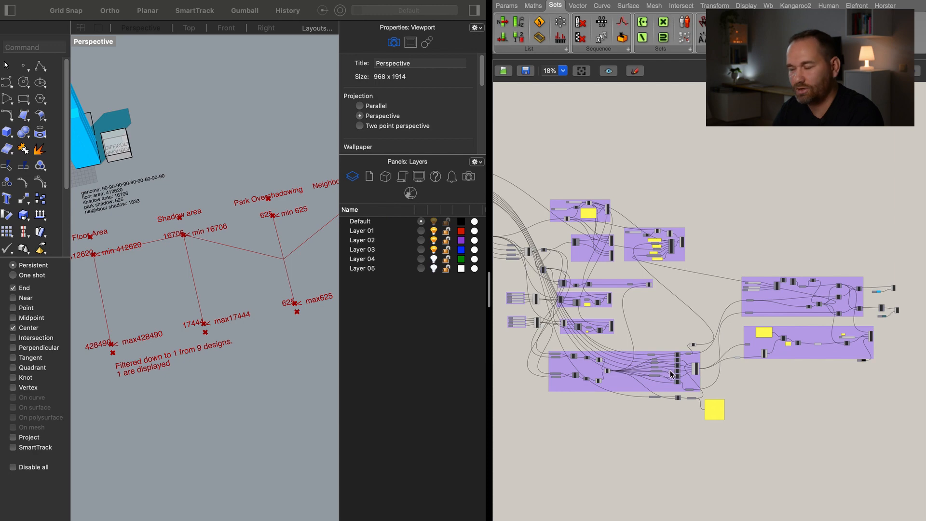
scroll(649, 400, up, 8)
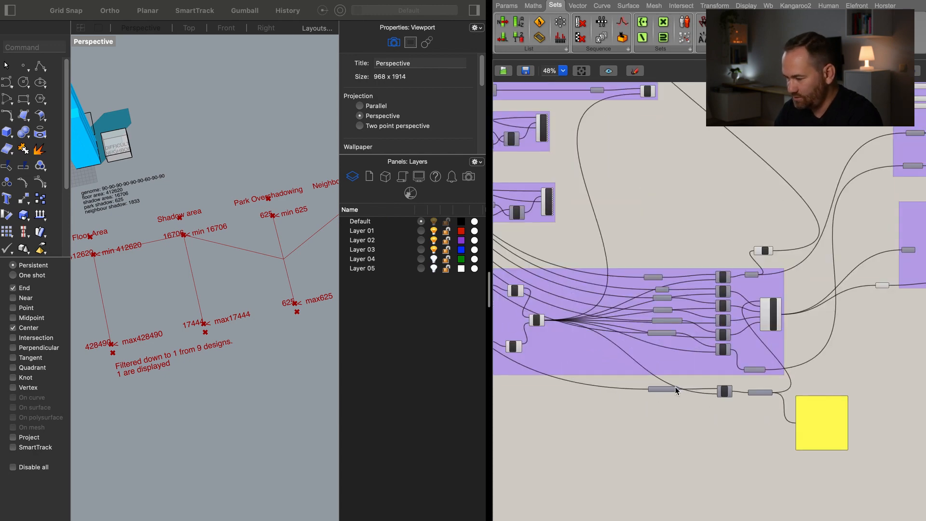
drag(808, 387, 619, 343)
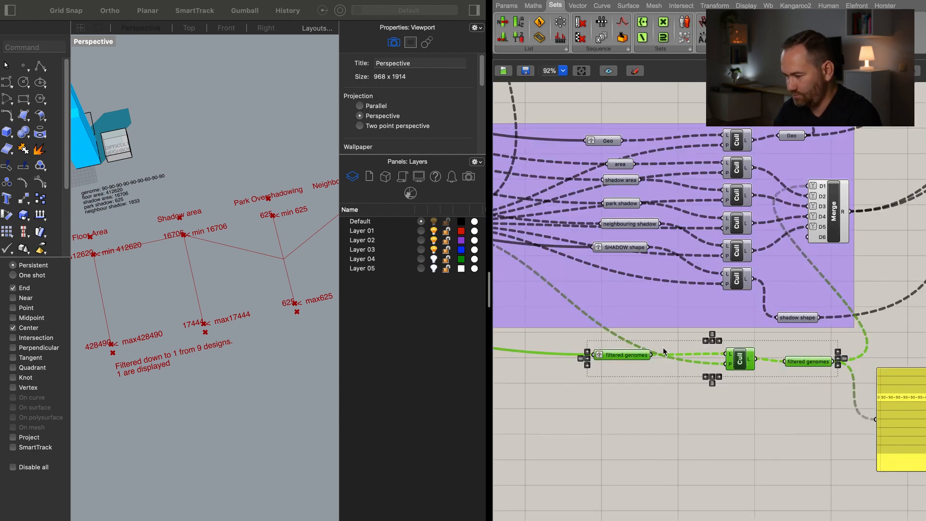
right_click(709, 318)
click(726, 406)
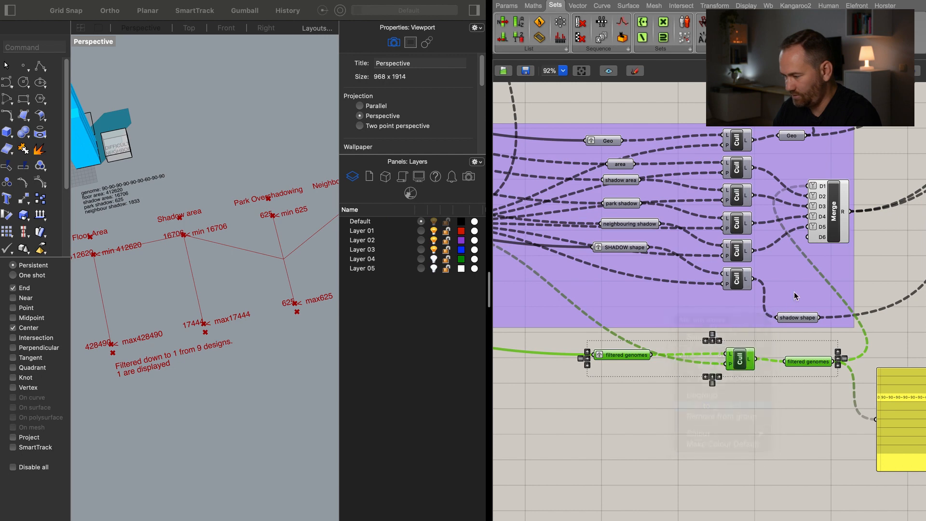
Move the List Length component beside the filtered design parameter and add it to the "info text" group.
right_drag(813, 98, 792, 181)
drag(795, 177, 814, 164)
scroll(833, 238, down, 3)
right_drag(833, 238, 757, 423)
drag(753, 383, 606, 140)
scroll(769, 426, down, 3)
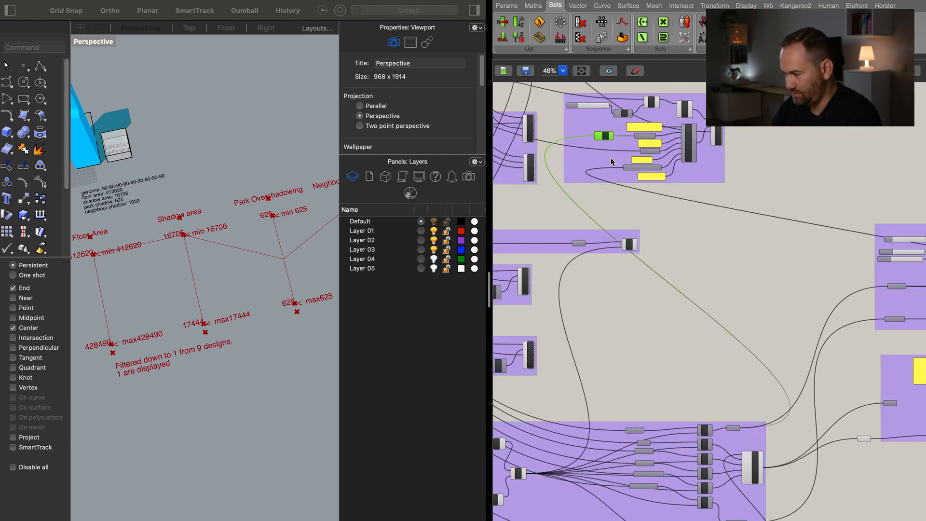
right_click(597, 154)
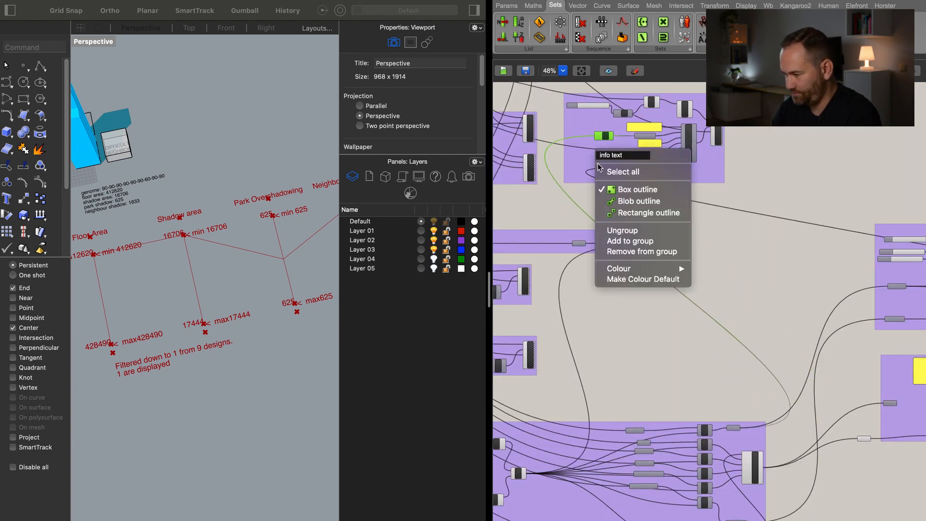
click(627, 240)
Move the Data parameter closer to Clean, add it to the surrounding group and delete the unused values parameter there.
right_drag(781, 343, 767, 261)
right_drag(799, 373, 672, 352)
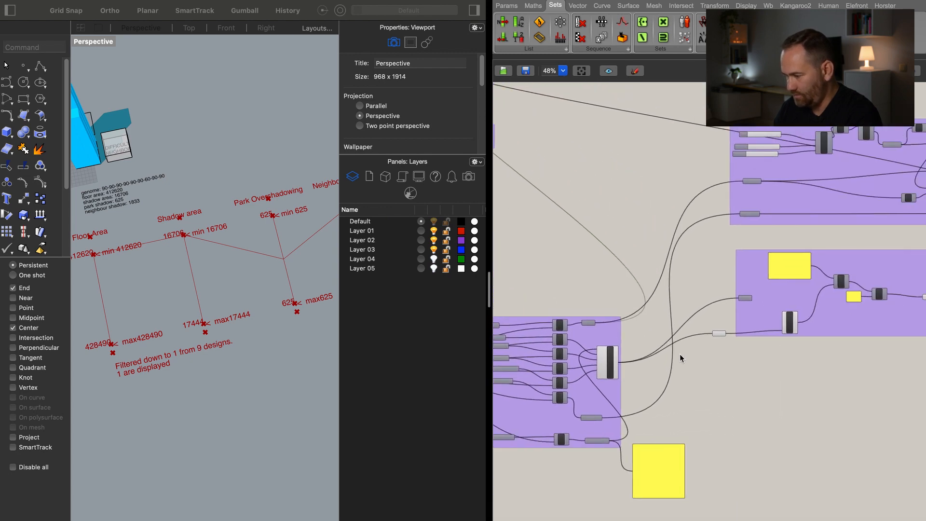
scroll(698, 362, down, 2)
scroll(734, 344, up, 4)
click(718, 338)
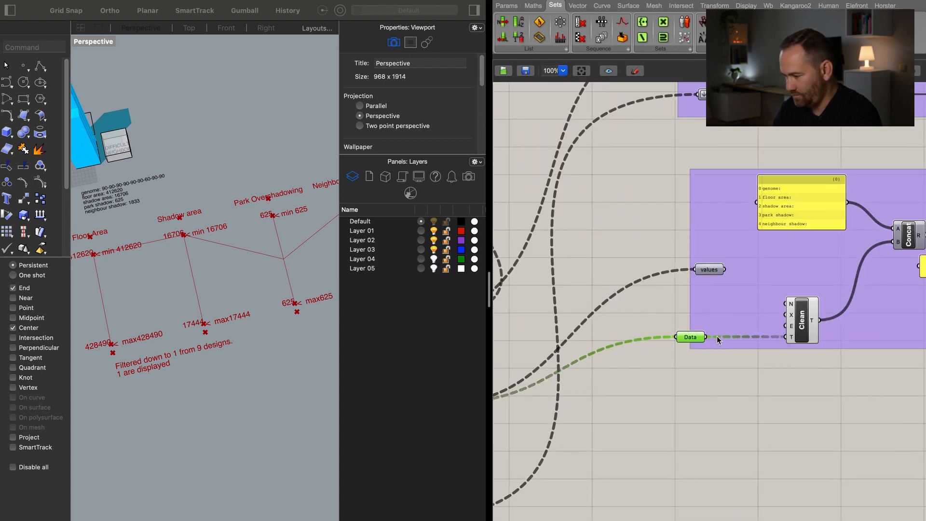
right_click(717, 313)
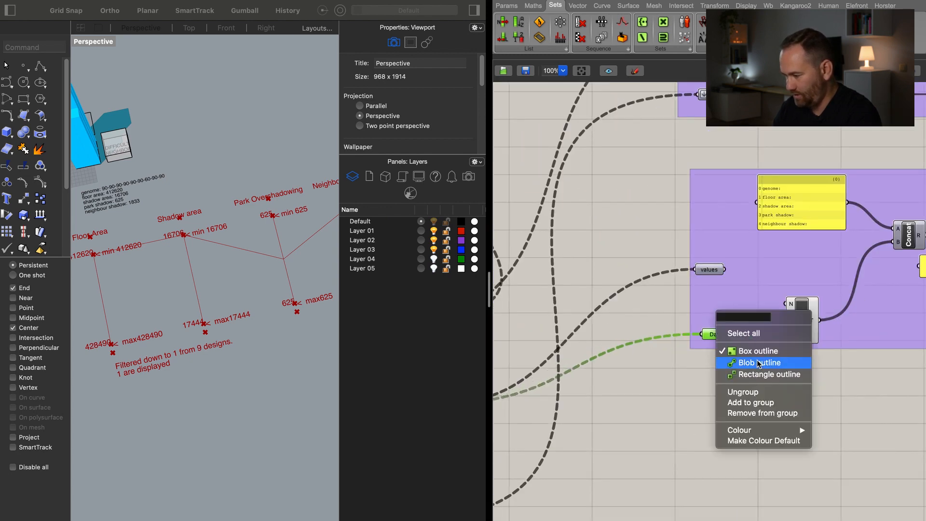
click(758, 403)
click(709, 270)
key(Delete)
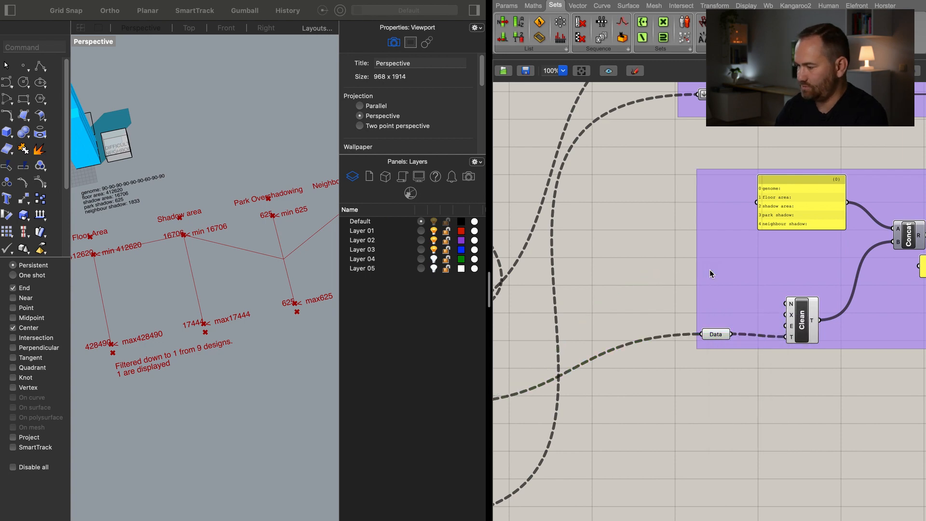
Shift the downstream geometry and text label groups further away from the culling group.
scroll(731, 289, down, 1)
scroll(731, 289, down, 5)
right_drag(842, 261, 730, 273)
drag(840, 192, 590, 343)
drag(635, 293, 757, 296)
right_drag(656, 370, 902, 483)
click(685, 302)
Add a Colour Swatch beneath the max and min values group and set its colour to black.
scroll(685, 302, up, 2)
scroll(684, 302, up, 5)
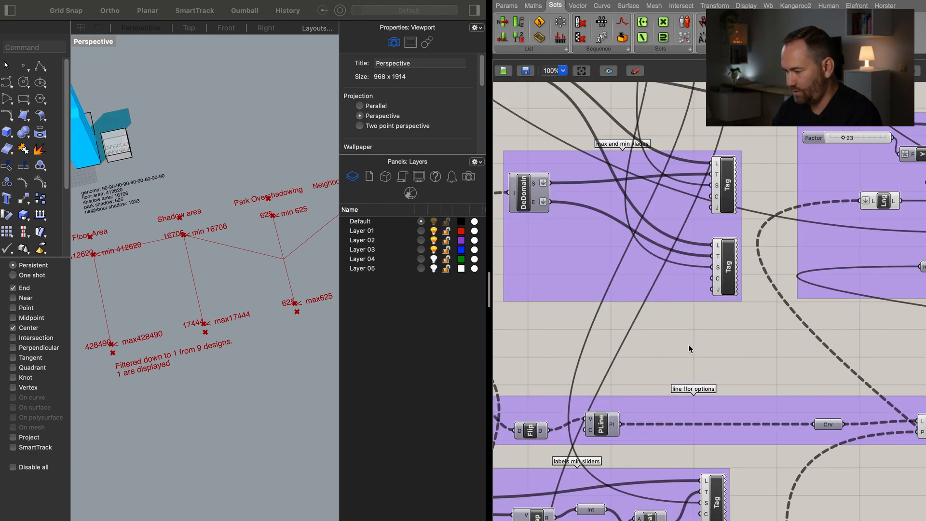
double_click(689, 345)
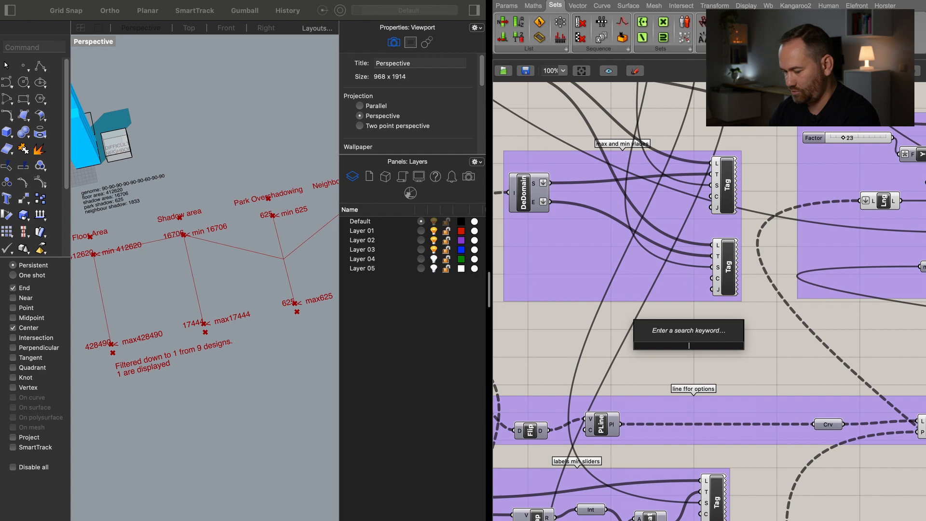
text(swatc)
click(683, 337)
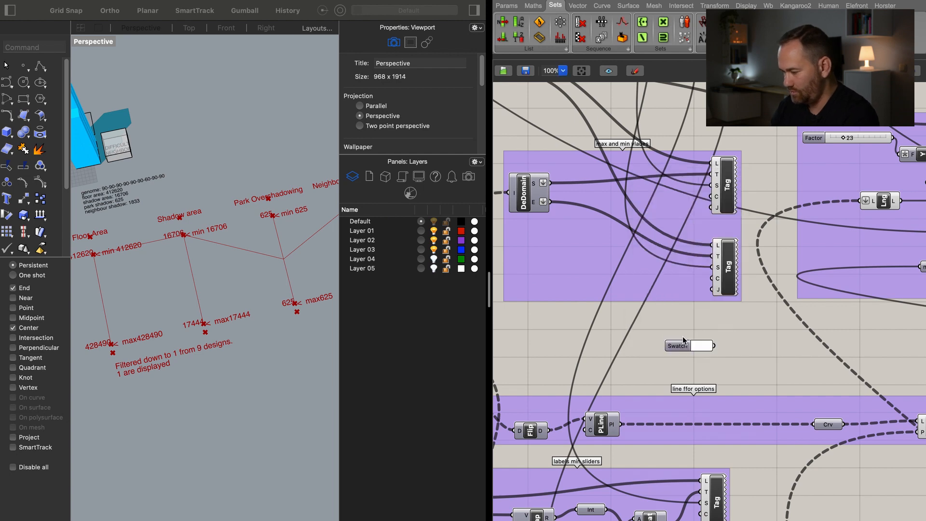
click(706, 348)
drag(786, 377, 803, 472)
click(645, 365)
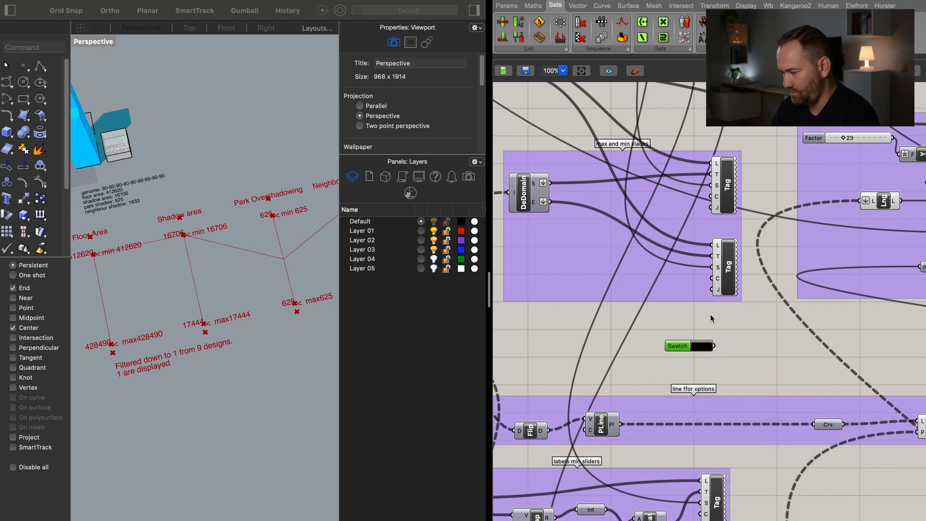
Connect the black swatch to the colour of the lower max and min Tag and set its justification to Top Right.
drag(674, 351, 651, 345)
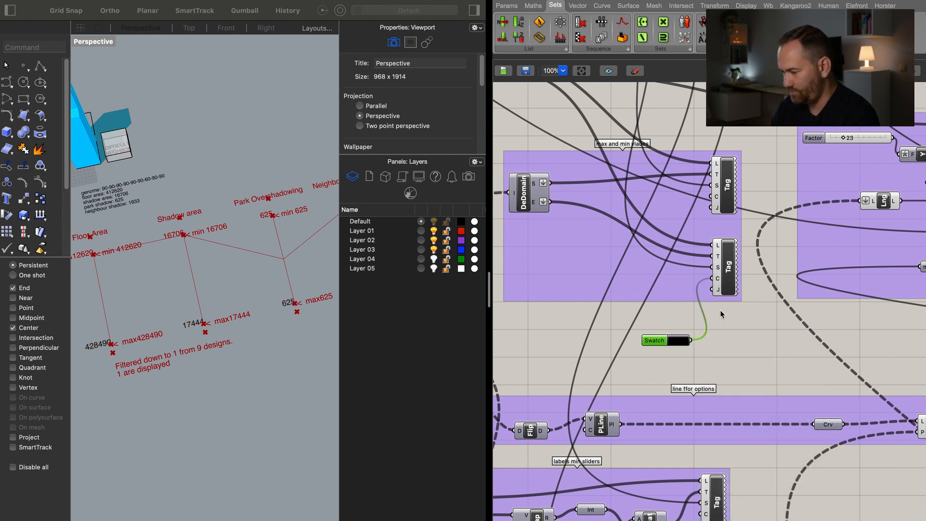
right_click(719, 293)
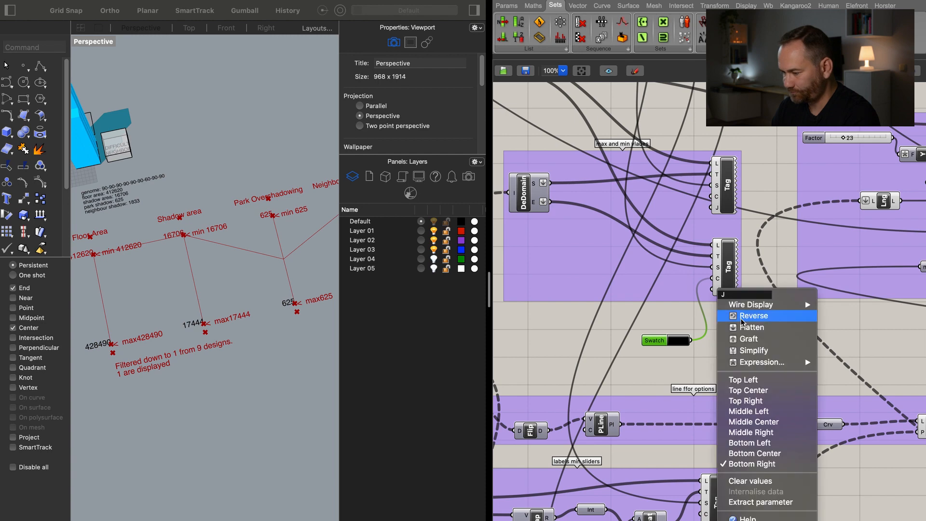
click(773, 402)
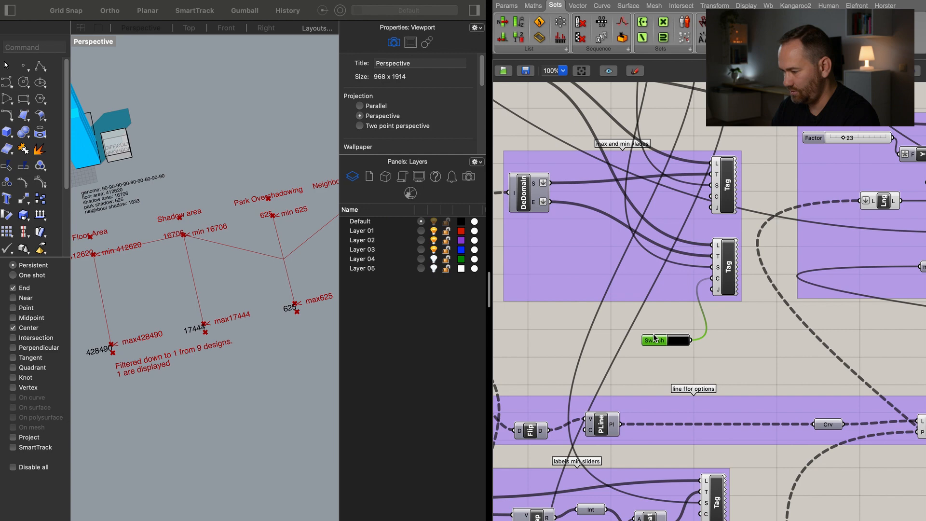
Connect the black swatch to the upper max and min Tag's colour as well and move the swatch above the group.
shift+drag(692, 341, 710, 196)
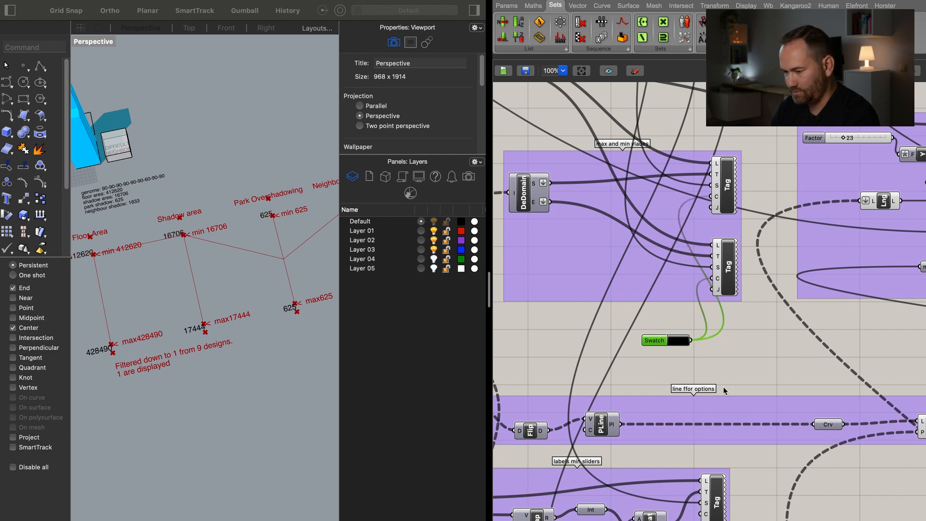
right_drag(727, 378, 663, 343)
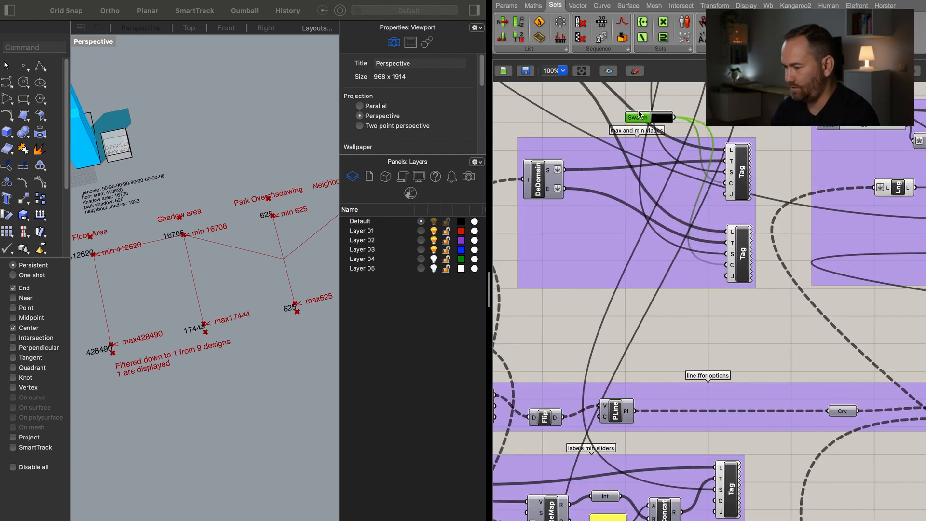
drag(642, 119, 637, 109)
Colour the axes labels Tag with the black swatch and turn off the preview of that group's geometry components.
right_drag(716, 310, 741, 348)
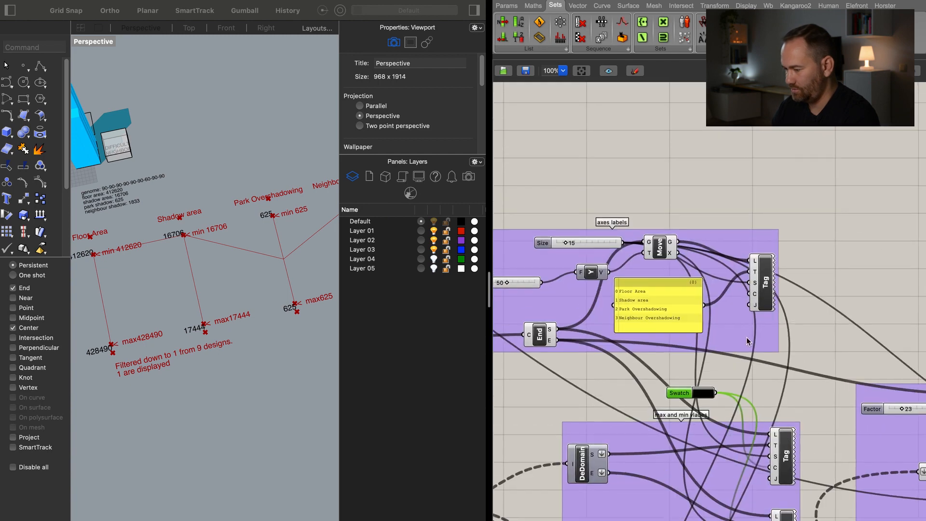
drag(680, 208, 538, 376)
right_click(583, 186)
click(621, 204)
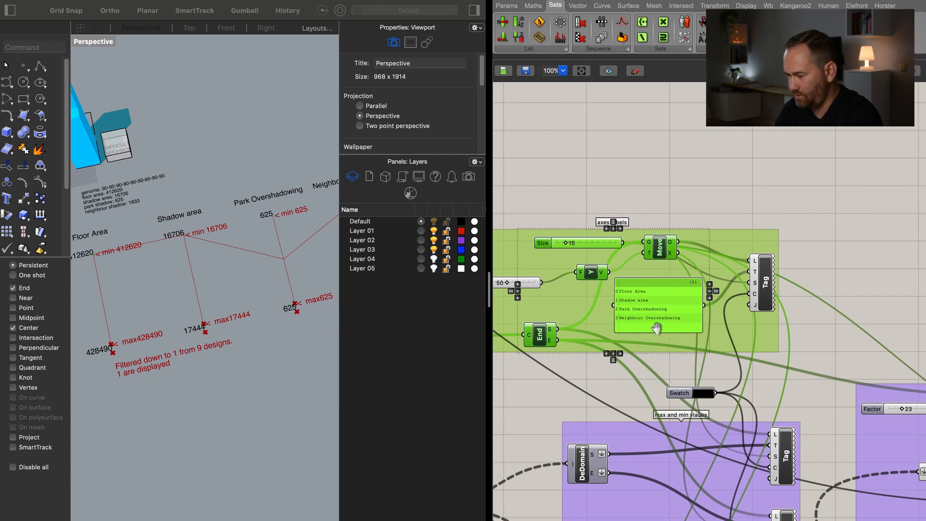
Turn off the preview of the Move, List Item and Concatenate components in the "info text" group.
right_drag(656, 411, 666, 221)
scroll(792, 263, right, 10)
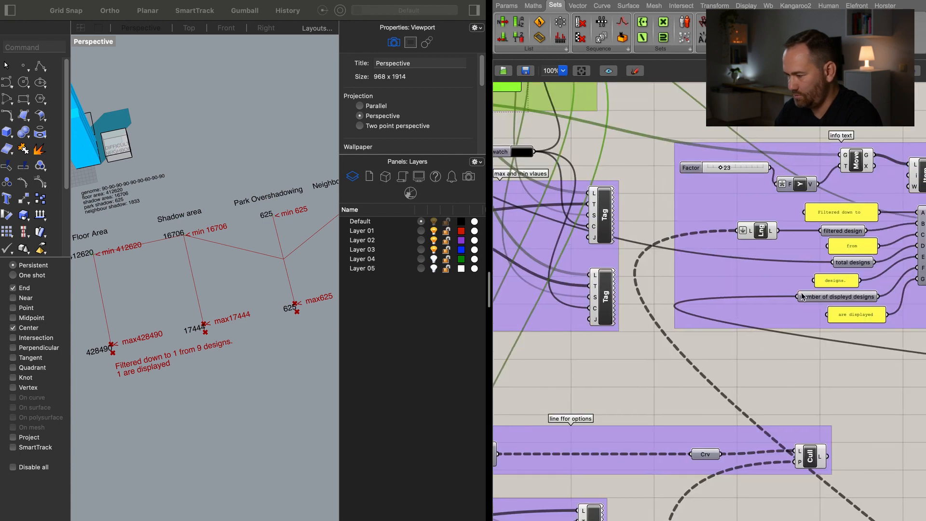
drag(804, 140, 690, 263)
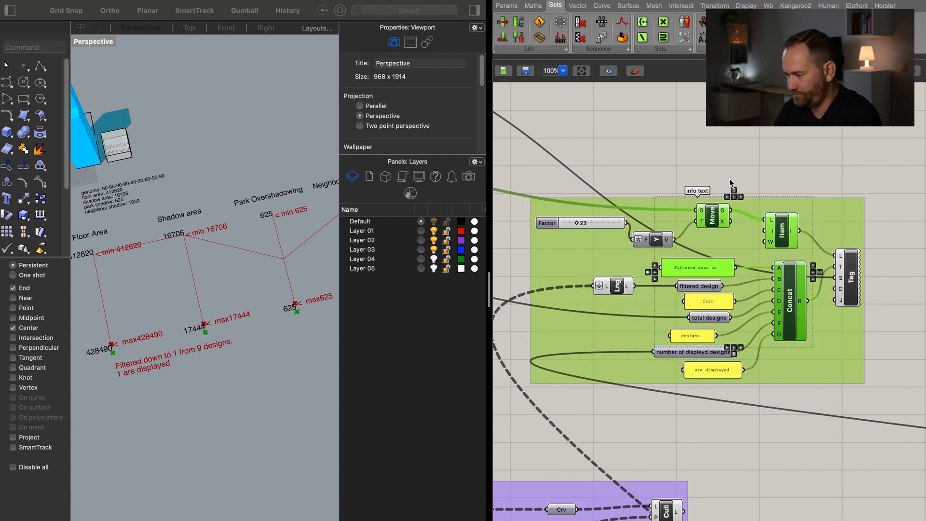
right_click(723, 137)
click(776, 162)
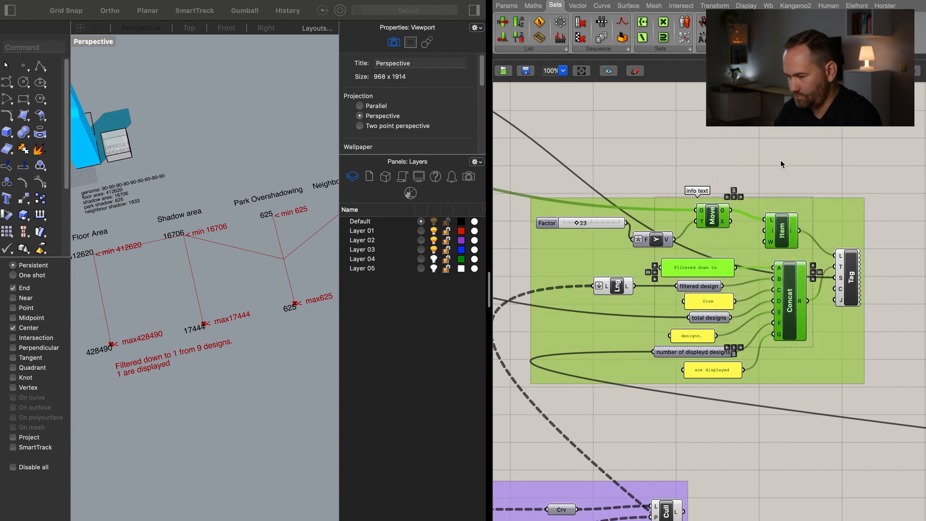
click(774, 156)
Turn off the preview of the Evaluate Curve component in the "labels max sliders" group.
right_drag(687, 432, 844, 385)
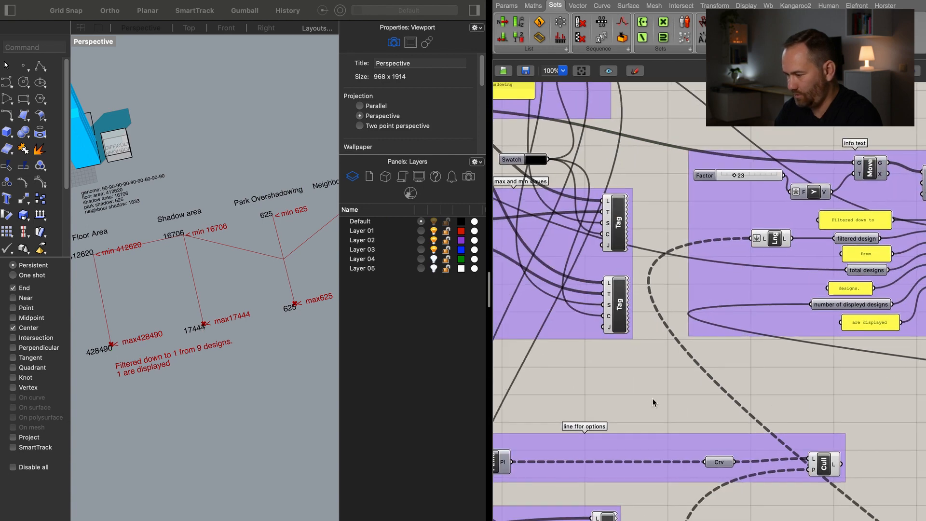
right_drag(657, 401, 827, 395)
right_drag(737, 401, 814, 499)
right_drag(773, 458, 766, 359)
scroll(784, 401, down, 3)
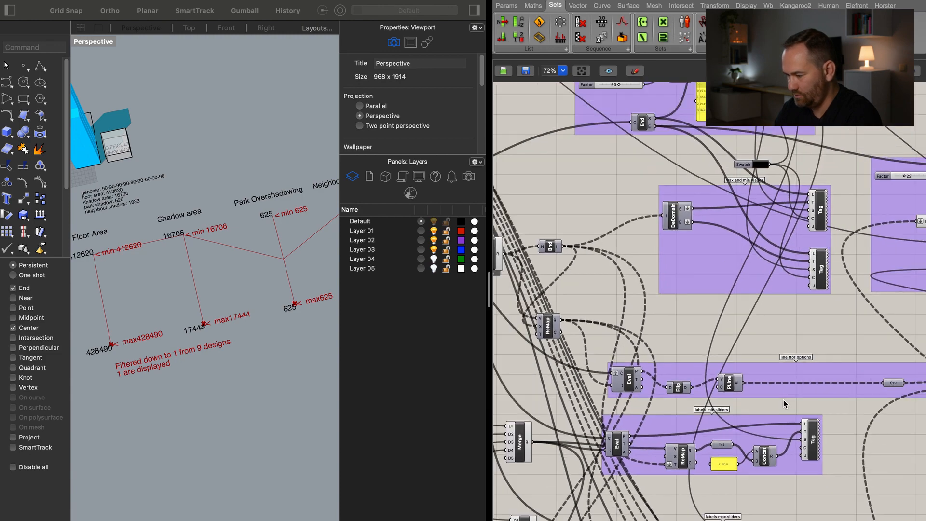
right_drag(783, 401, 726, 245)
click(579, 344)
right_click(779, 316)
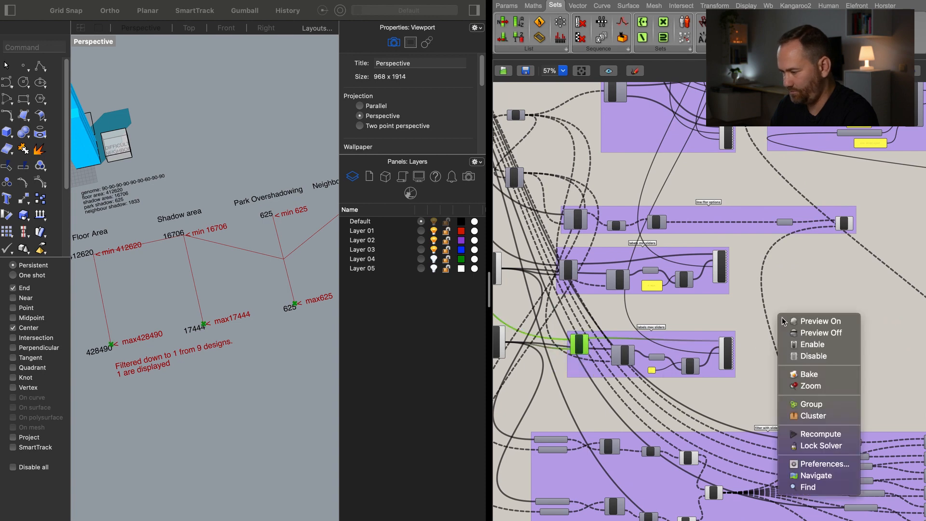
click(791, 333)
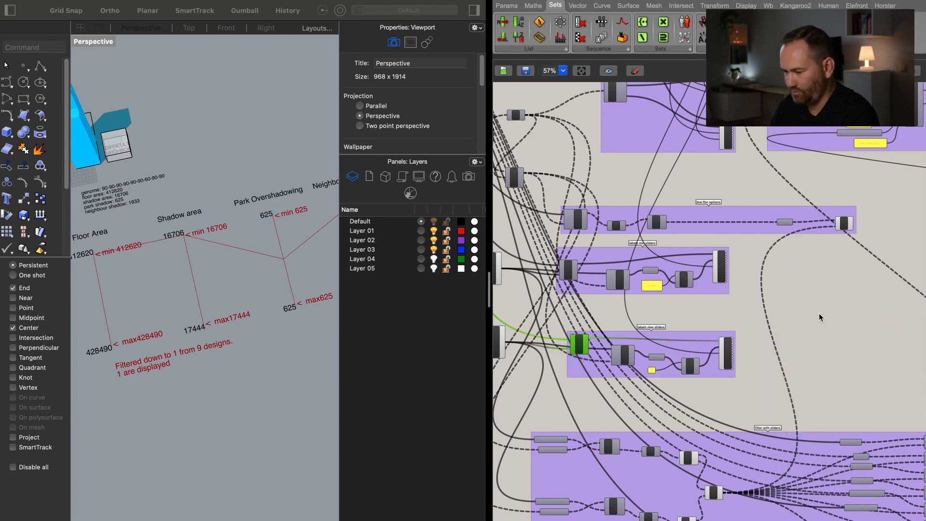
Add a Custom Preview component, feed it the AXES curves as geometry and use the black swatch as its material.
scroll(574, 265, up, 5)
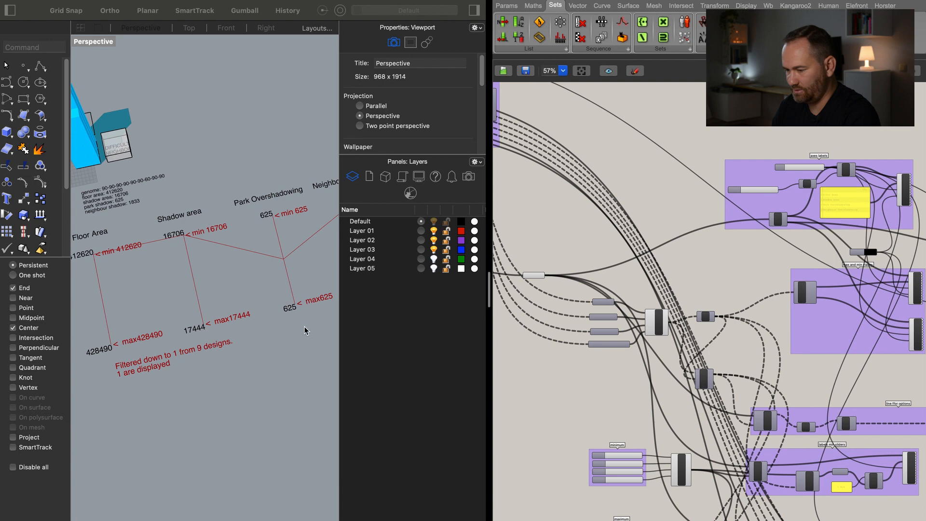
scroll(624, 263, up, 2)
scroll(612, 280, up, 2)
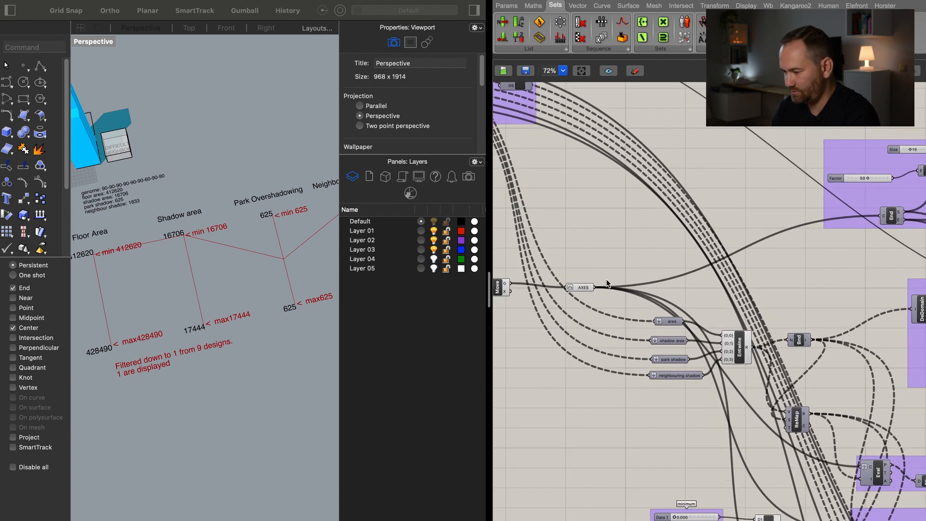
double_click(651, 258)
text(cust)
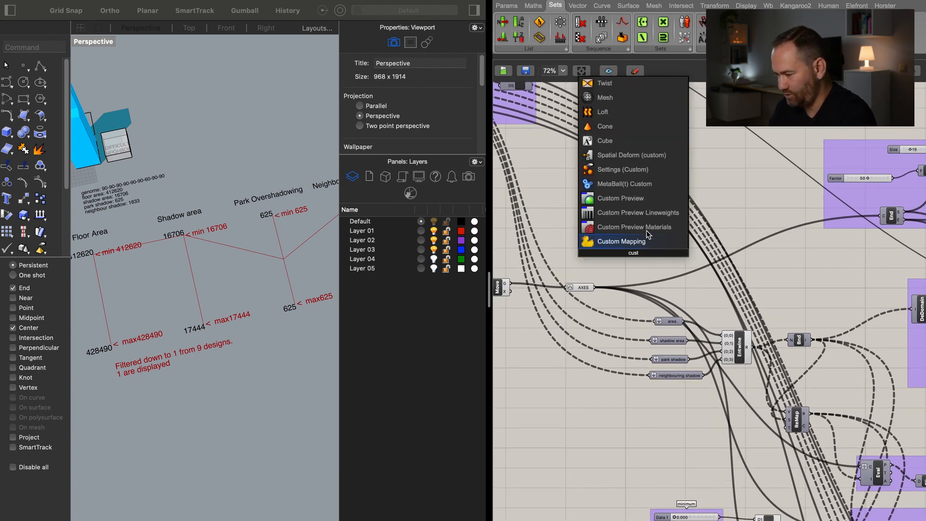
click(626, 198)
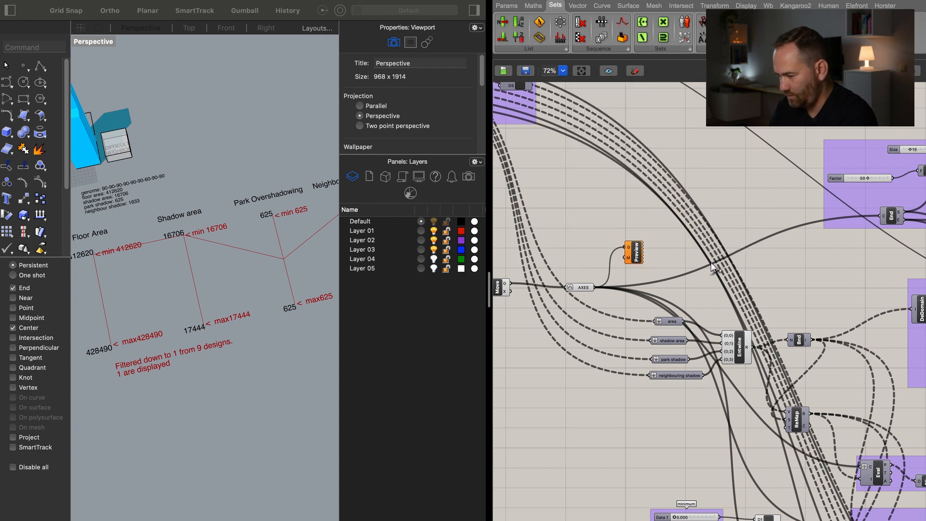
scroll(627, 251, right, 3)
drag(515, 268, 710, 267)
drag(896, 270, 702, 273)
click(710, 337)
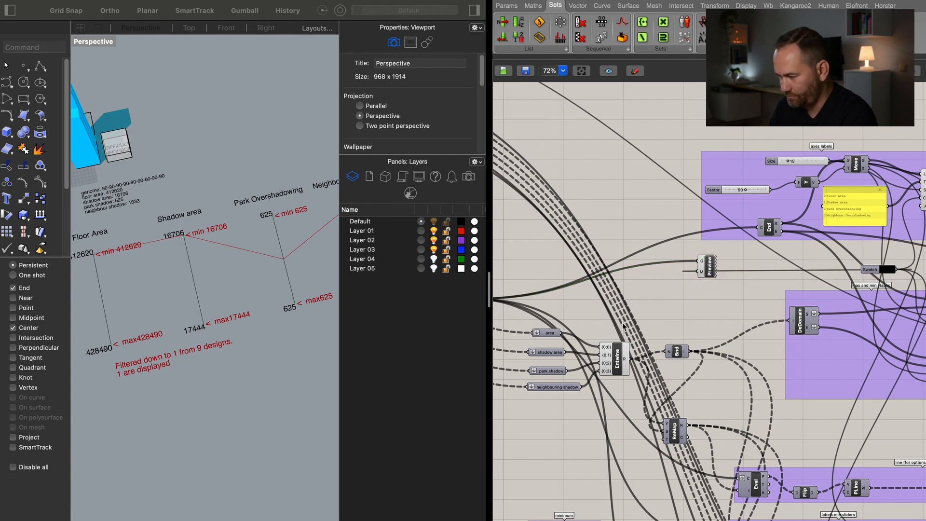
Turn off the preview of the Move component and the AXES curve parameter.
scroll(626, 328, left, 5)
drag(529, 335, 632, 239)
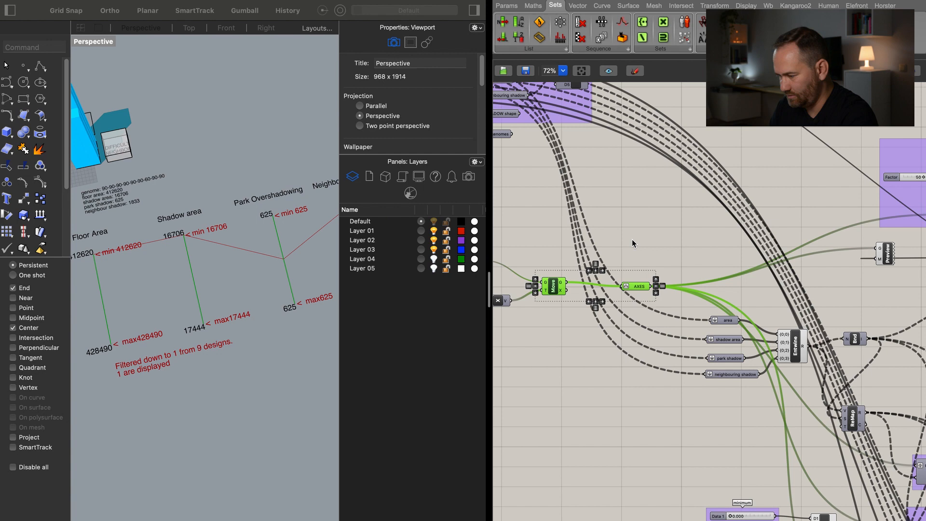
right_click(632, 239)
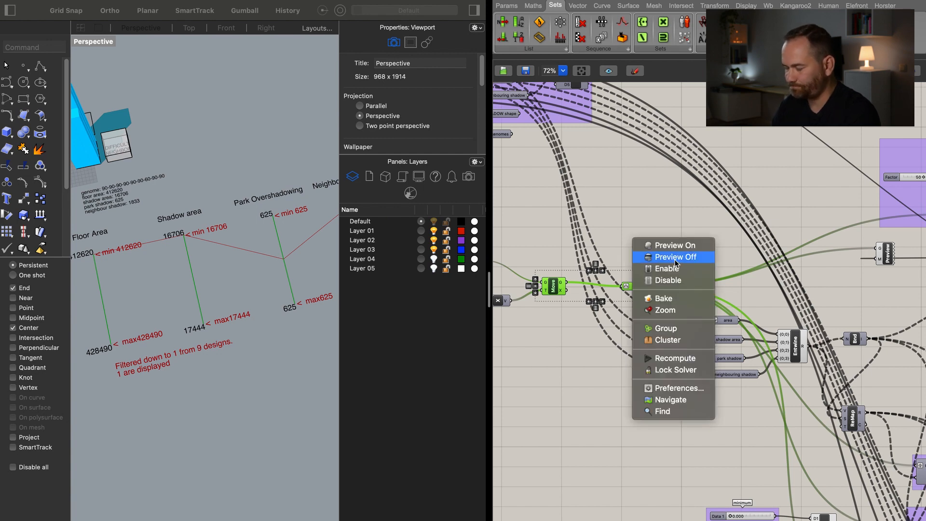
click(676, 258)
click(680, 242)
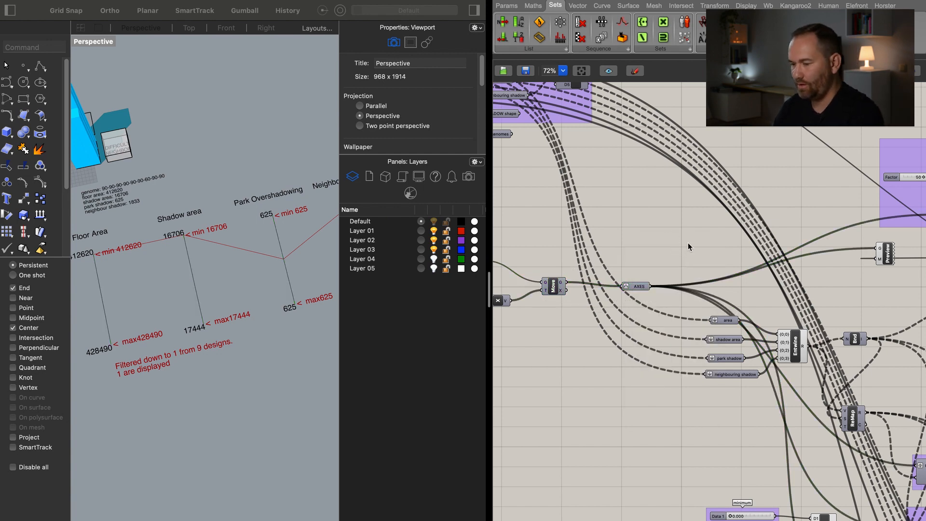
Add a second Colour Swatch beside the axes labels group and set its colour to bright green.
shift+right_drag(269, 275, 220, 303)
right_drag(277, 296, 259, 241)
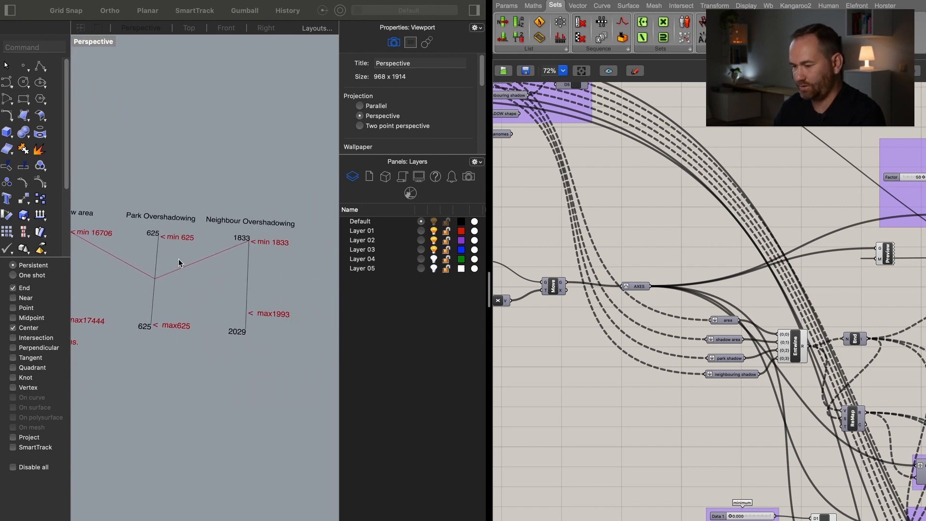
right_drag(221, 317, 149, 382)
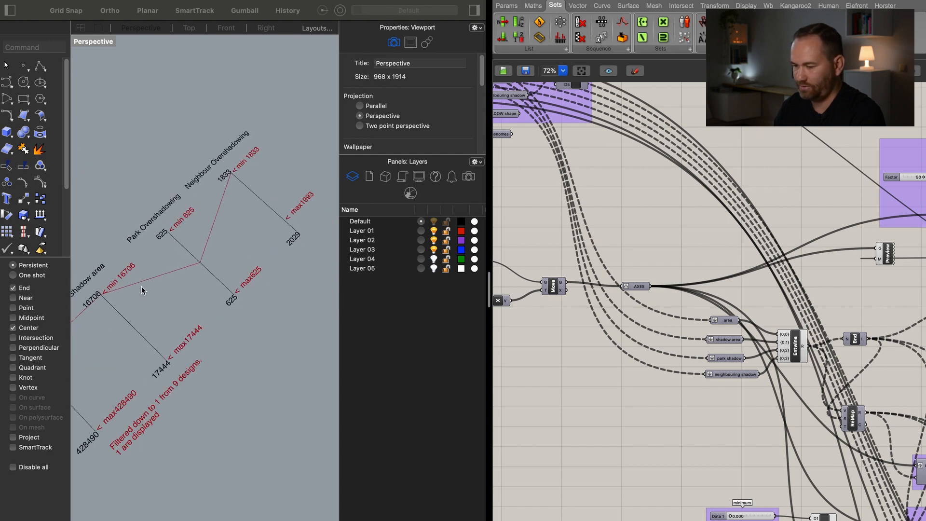
right_drag(866, 243, 727, 291)
right_drag(880, 299, 662, 252)
double_click(813, 155)
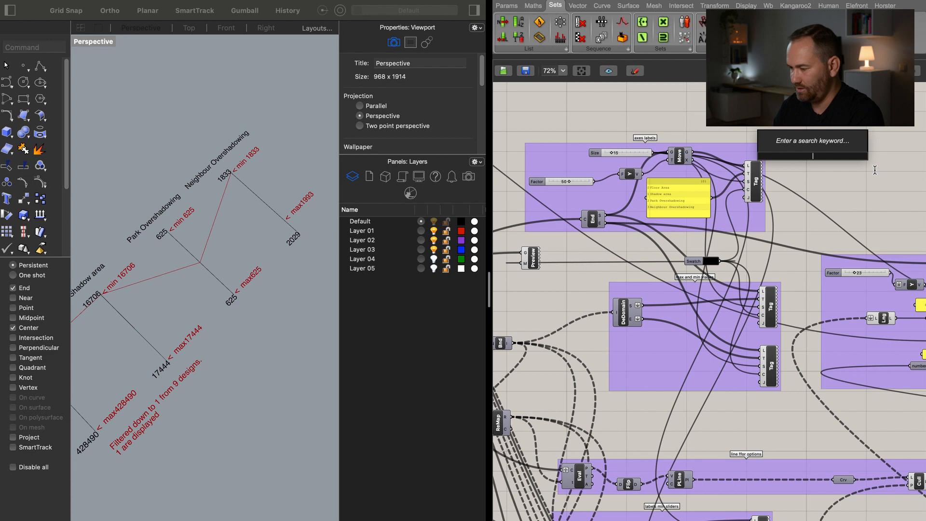
text(swatch)
key(Return)
click(821, 155)
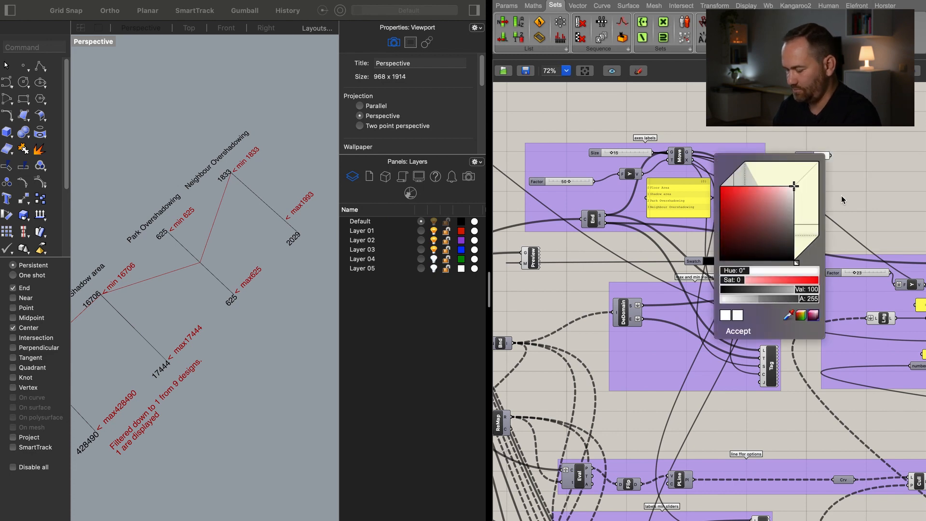
drag(739, 280, 851, 281)
drag(743, 272, 765, 276)
click(865, 181)
Move the green swatch next to the Cull component at the end of the "line ffor options" group.
right_drag(851, 178, 837, 174)
drag(790, 151, 784, 417)
right_drag(792, 431, 673, 317)
drag(672, 304, 775, 327)
right_drag(845, 361, 748, 348)
Add a Custom Preview for the culled option lines and connect the green swatch as its material.
double_click(794, 358)
text(cust)
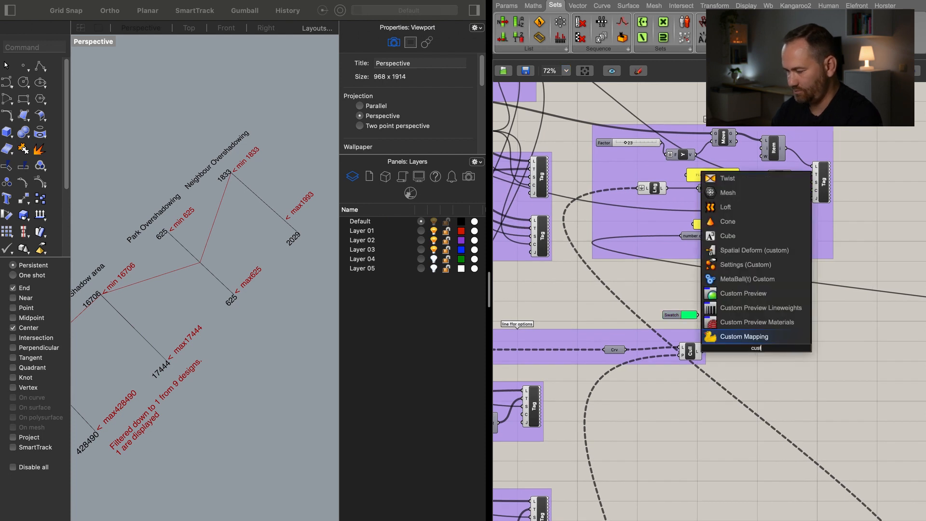
click(771, 295)
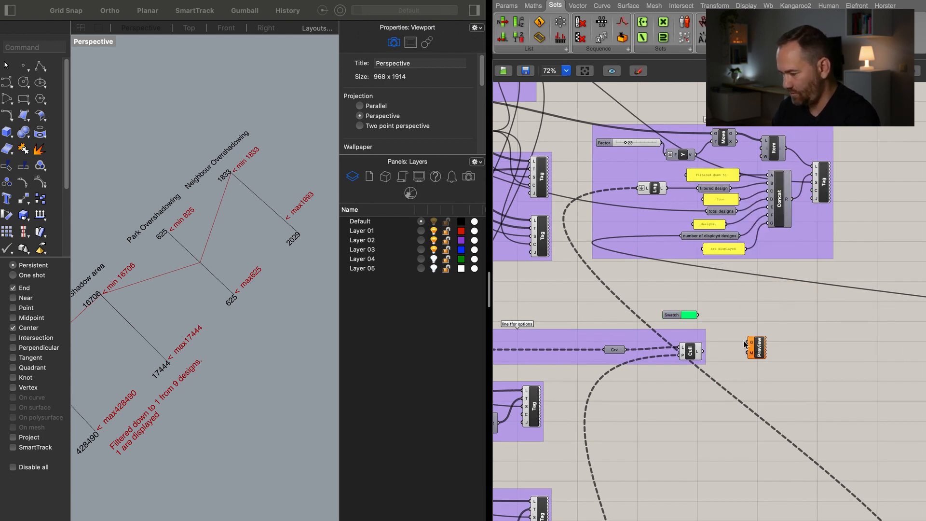
drag(750, 355, 699, 317)
Turn off the default preview of the Cull component in the "line ffor options" group.
click(691, 351)
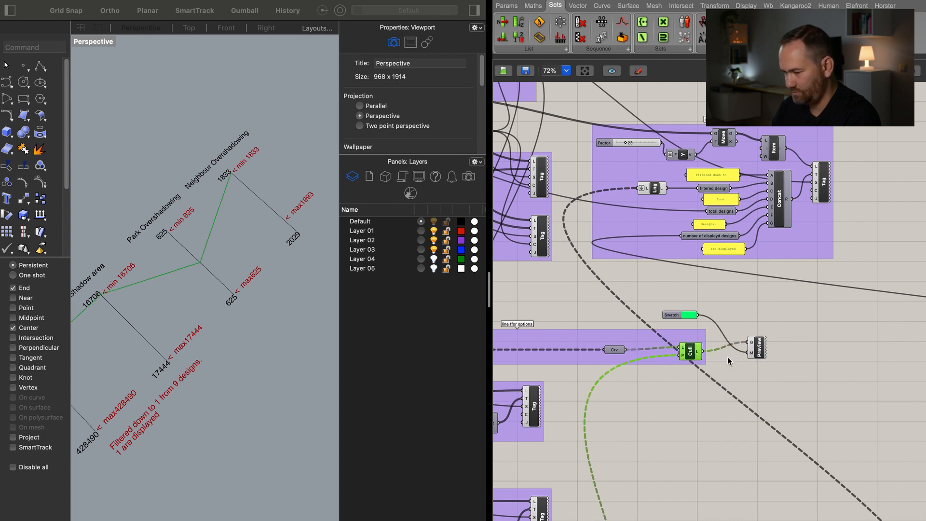
right_click(729, 361)
click(768, 376)
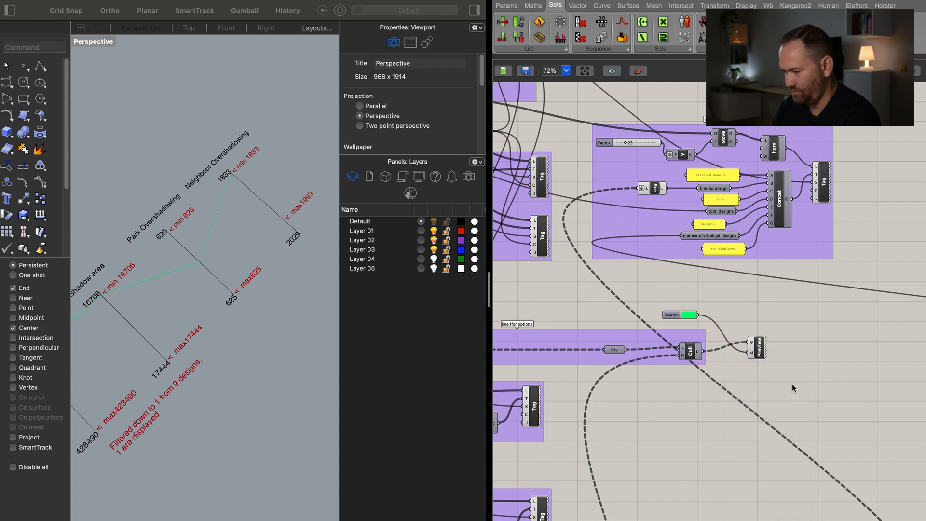
Move the green swatch below the Custom Preview and connect it to the colours of the min slider, max slider and info text Tags.
right_drag(777, 387, 876, 306)
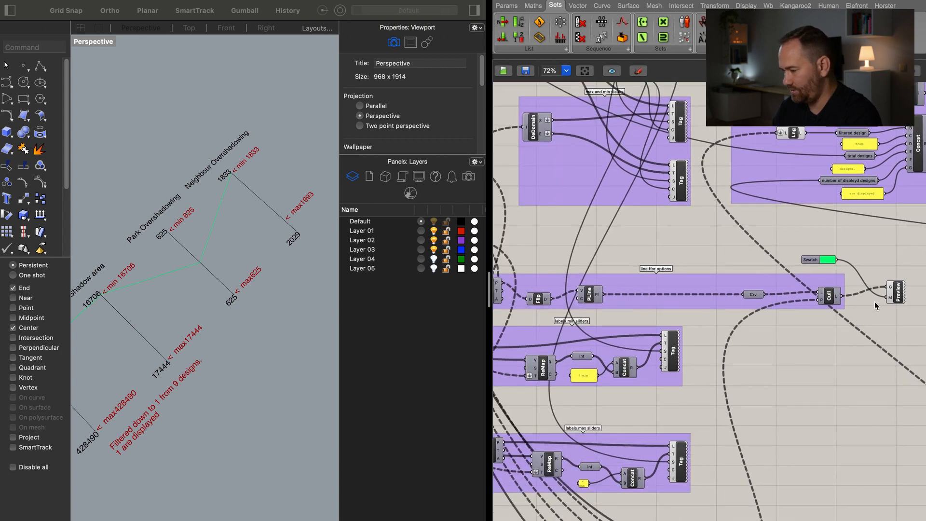
drag(816, 265, 750, 409)
drag(655, 365, 662, 359)
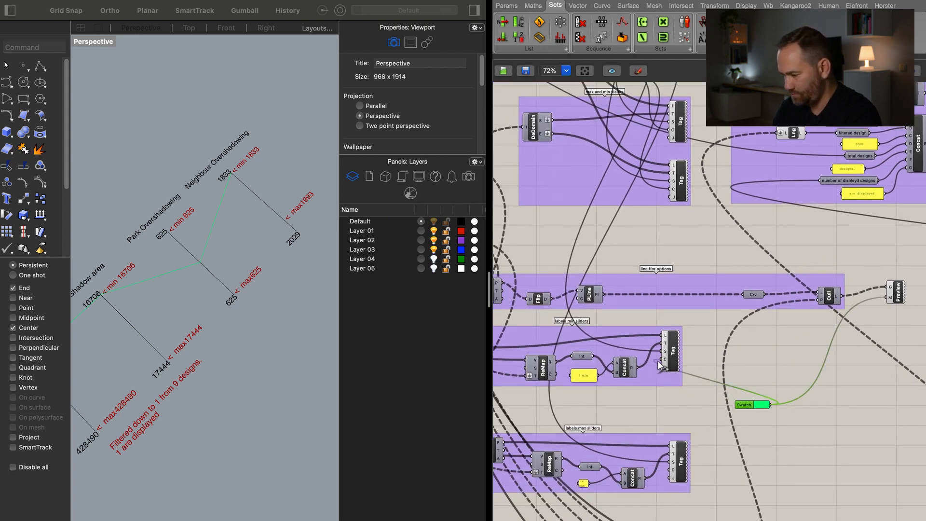
drag(772, 405, 674, 470)
right_drag(719, 459, 642, 450)
drag(625, 391, 703, 373)
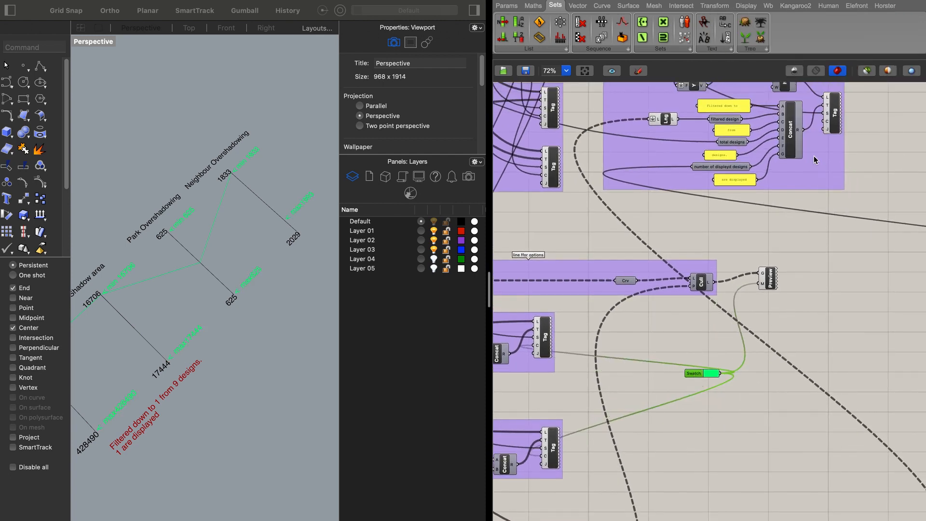
drag(824, 122, 722, 379)
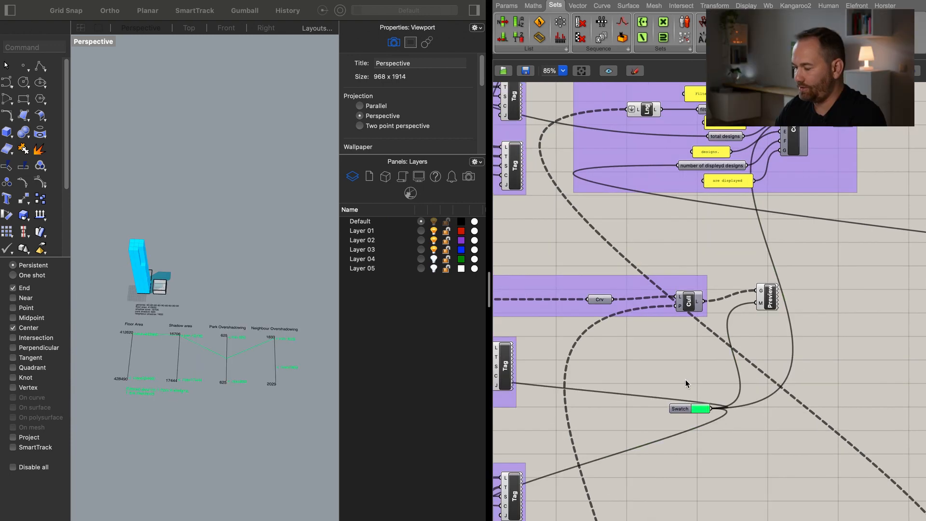
Set the Data 4 slider in the maximum group to 1.000.
scroll(676, 376, left, 5)
right_drag(653, 374, 792, 384)
right_drag(691, 386, 831, 382)
right_drag(654, 379, 728, 374)
scroll(690, 460, up, 2)
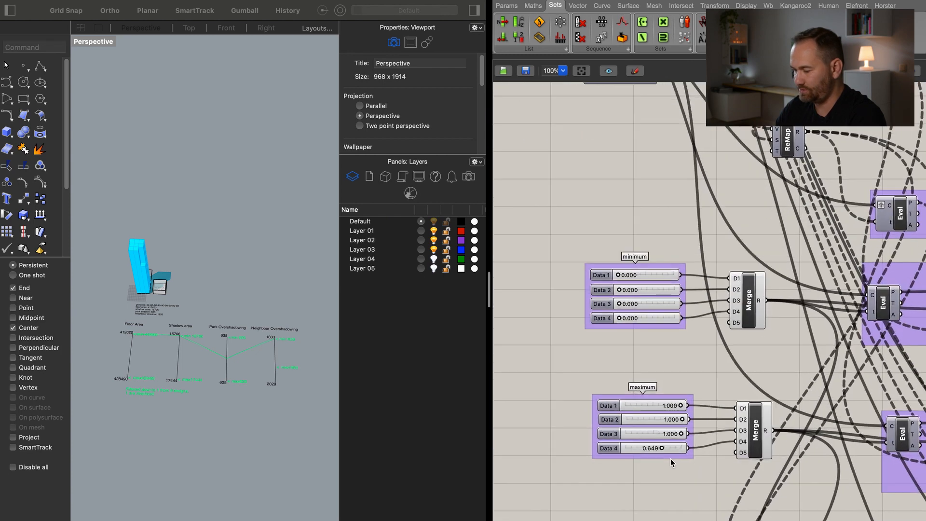
drag(680, 450, 700, 450)
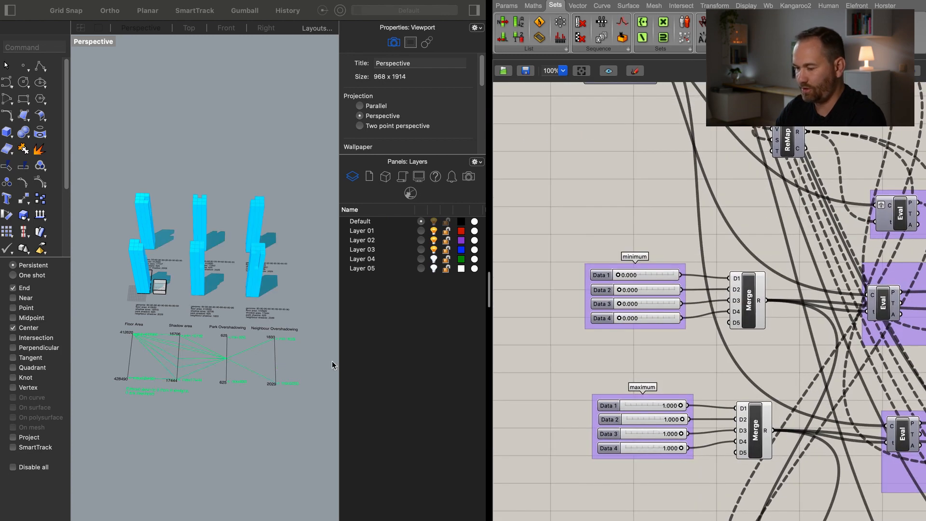
scroll(212, 313, left, 2)
right_drag(202, 307, 228, 373)
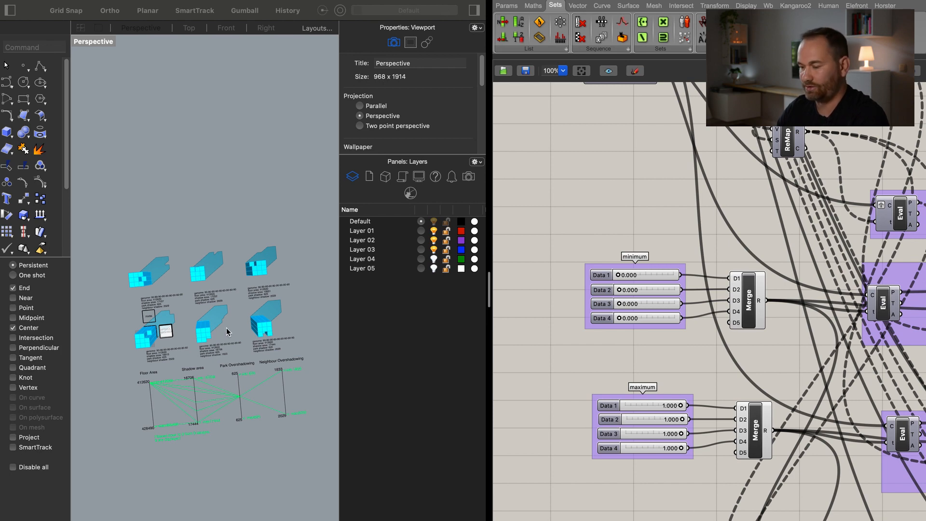
Duplicate the PARK and NEIGHBOUR parameters below their group and connect each original to its copy.
scroll(230, 331, down, 2)
scroll(765, 403, down, 5)
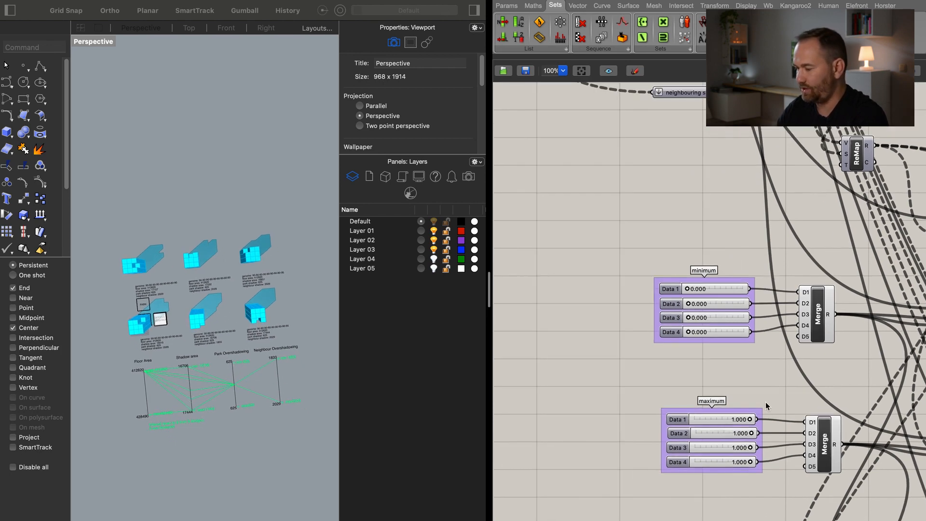
scroll(765, 402, down, 5)
right_drag(716, 334, 782, 339)
right_drag(656, 340, 751, 351)
right_drag(575, 338, 854, 371)
right_drag(695, 341, 629, 347)
scroll(653, 245, up, 6)
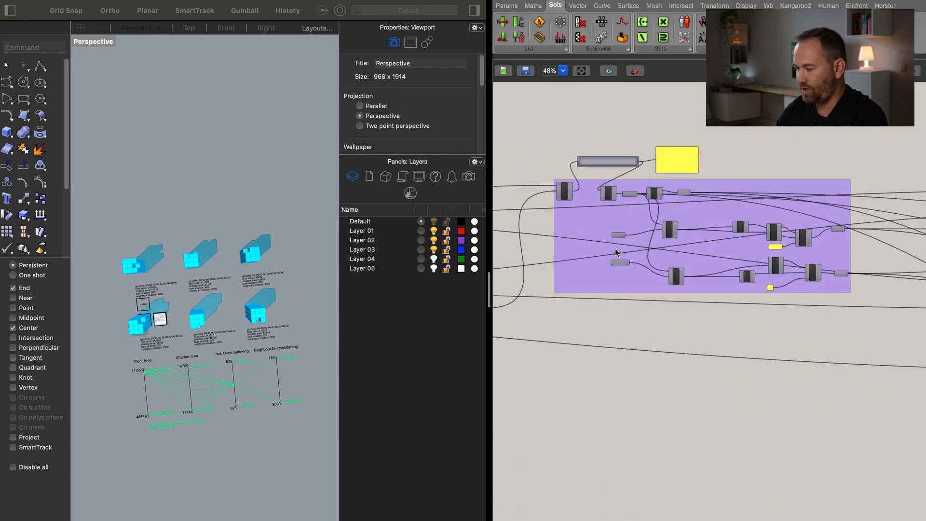
scroll(605, 250, up, 3)
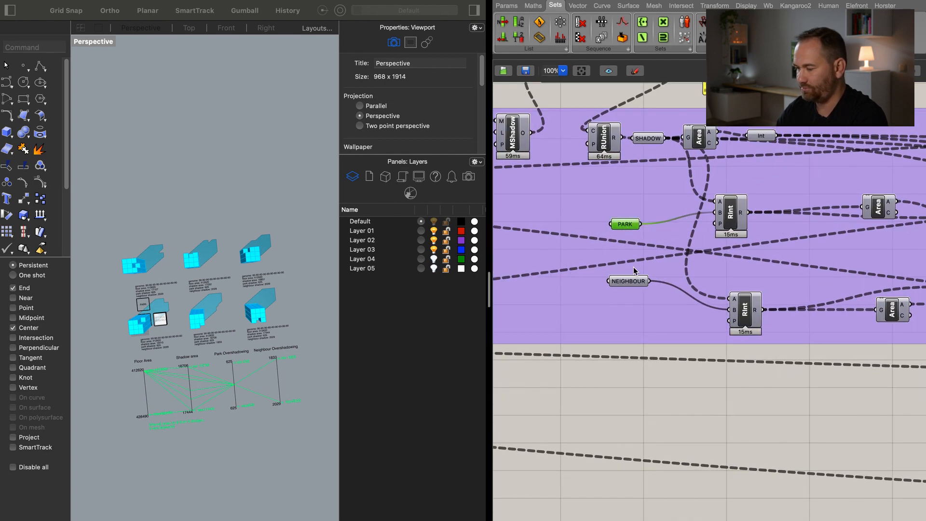
shift+click(634, 285)
alt+drag(634, 284, 742, 445)
click(674, 426)
drag(642, 224, 719, 385)
drag(649, 281, 718, 443)
Move the copied PARK and NEIGHBOUR parameters beneath the "matrix of options" group.
drag(790, 379, 718, 450)
drag(734, 384, 631, 270)
scroll(623, 374, down, 12)
scroll(819, 434, up, 12)
scroll(807, 405, down, 1)
drag(715, 299, 720, 432)
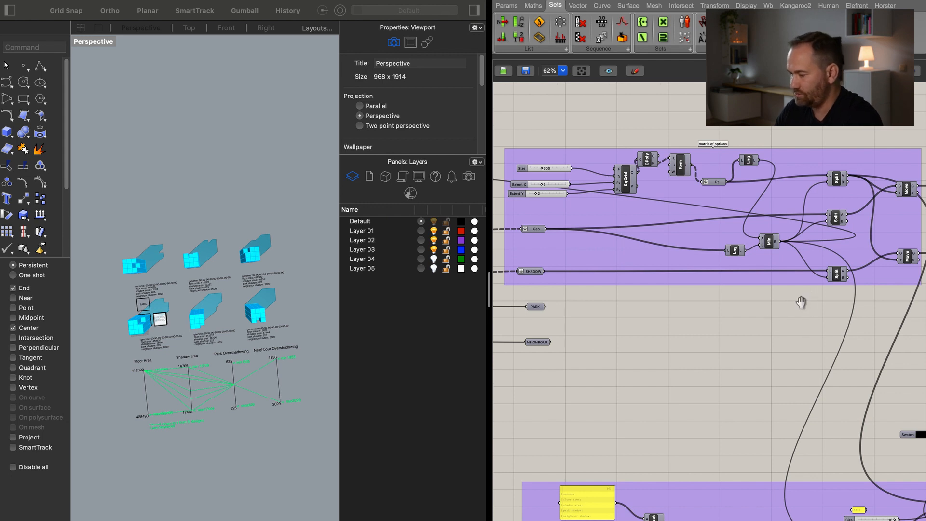
Duplicate the shadow Move component below the "matrix of options" group and connect PARK as its geometry.
right_drag(801, 303, 793, 298)
click(899, 257)
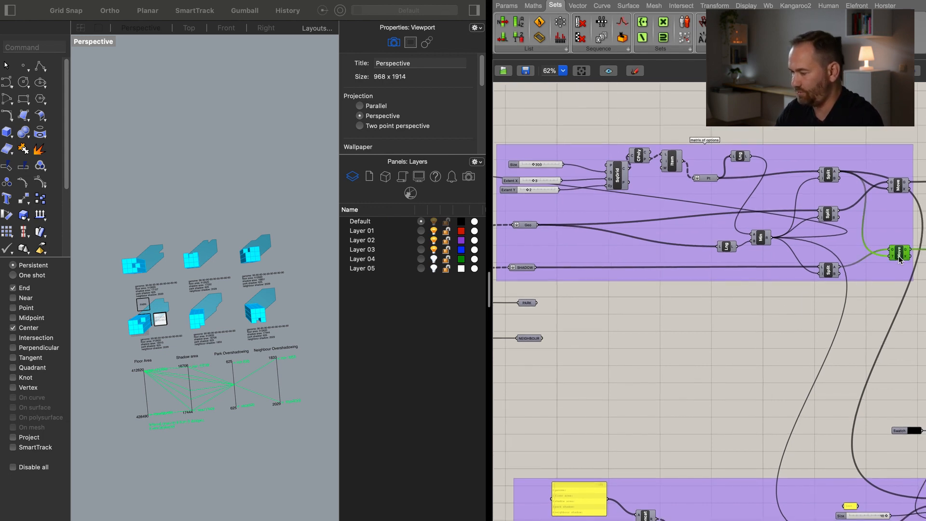
mouse_move(906, 261)
drag(906, 261, 898, 330)
click(770, 328)
drag(529, 304, 886, 326)
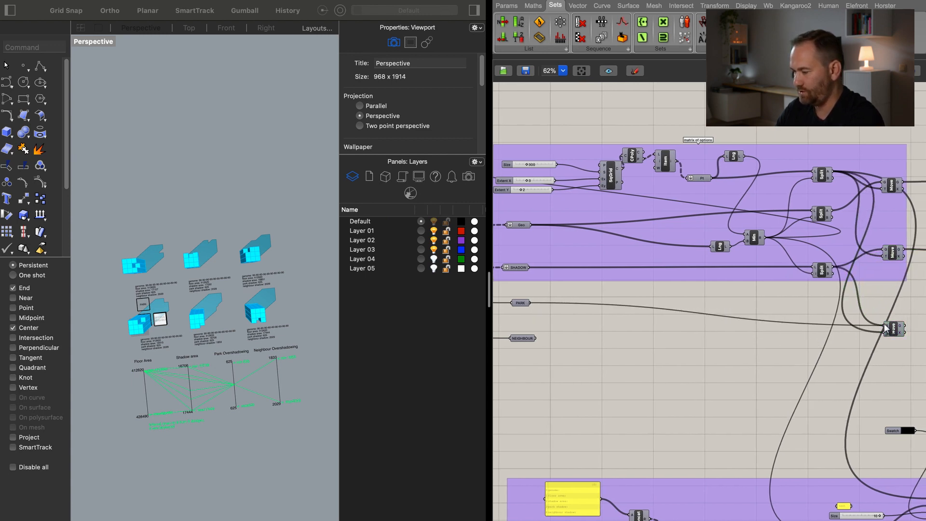
Duplicate the shadow Custom Preview beside the new Move component and connect the moved park geometry to it.
scroll(895, 341, right, 5)
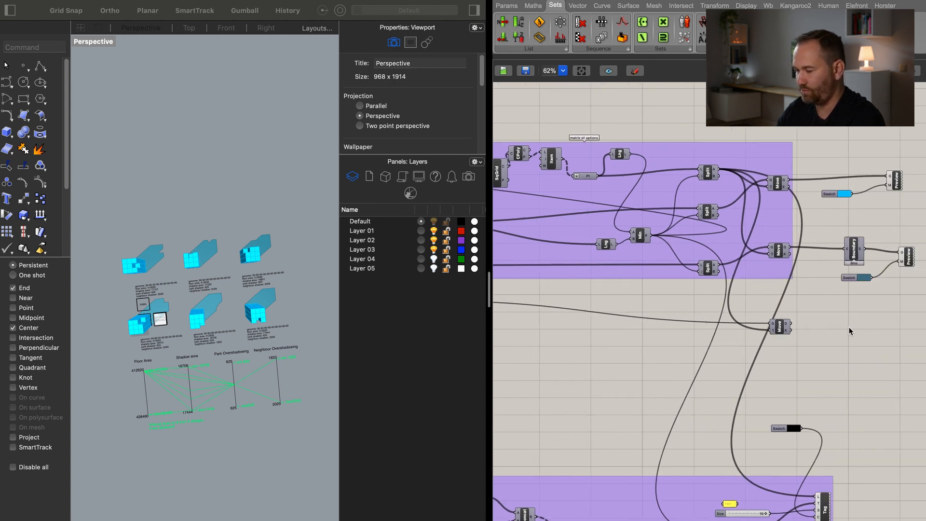
drag(884, 249, 866, 240)
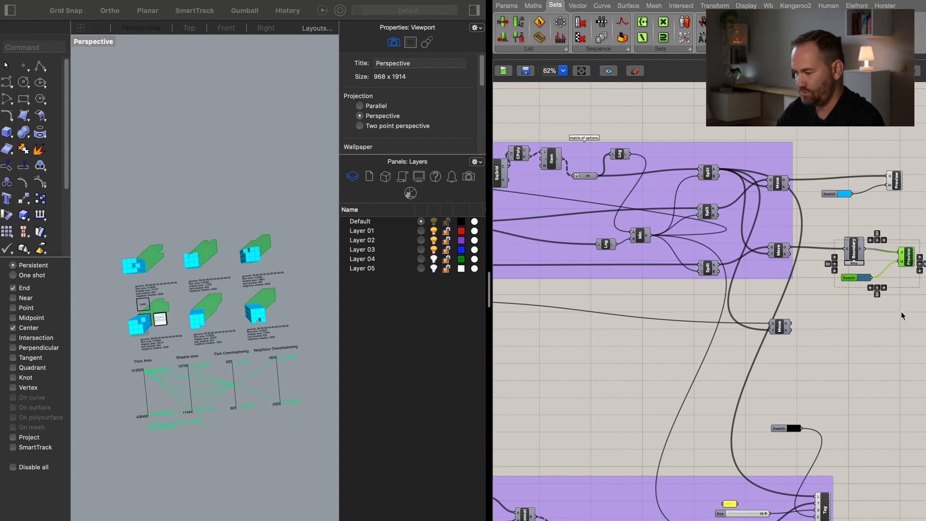
click(900, 307)
click(908, 252)
alt+drag(910, 258, 906, 319)
click(869, 354)
drag(783, 324, 893, 319)
click(898, 322)
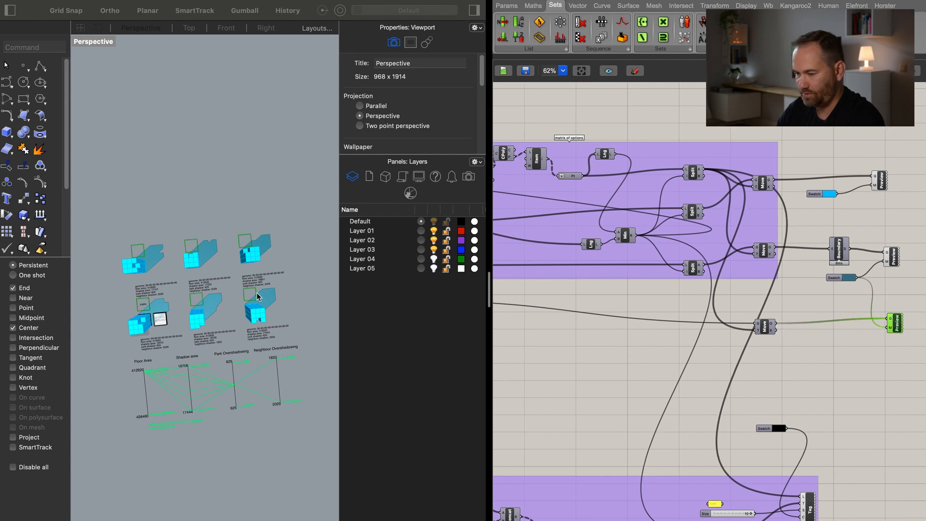
click(683, 364)
scroll(704, 359, left, 10)
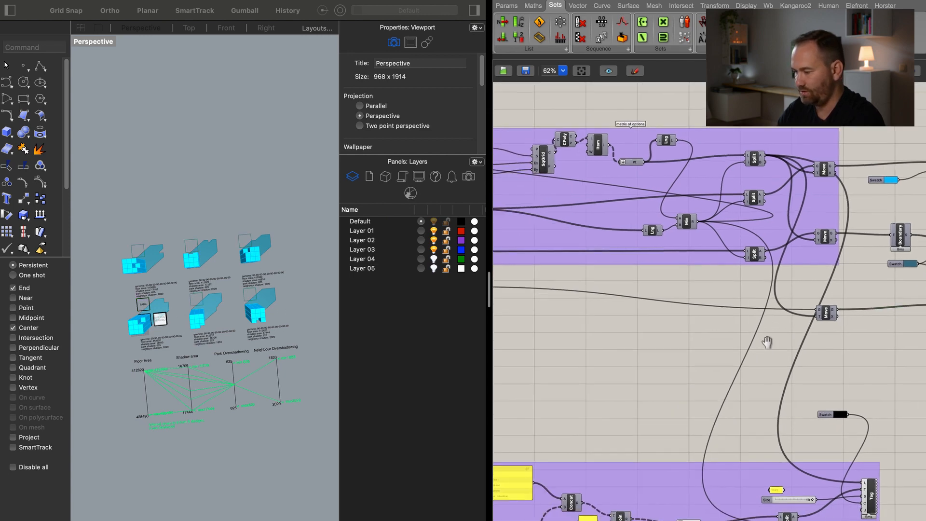
Connect NEIGHBOUR as an additional geometry source to the Move component fed by PARK, and graft its geometry input.
drag(566, 317, 888, 314)
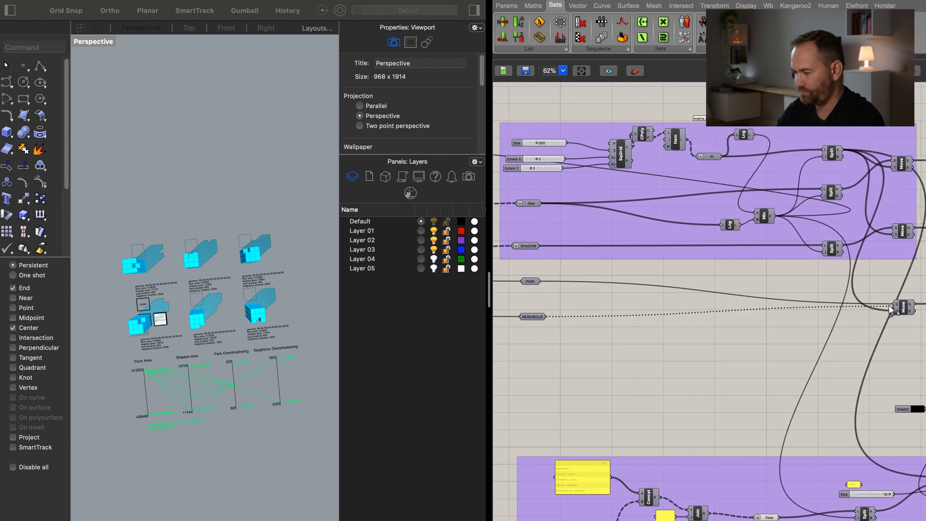
scroll(896, 311, up, 3)
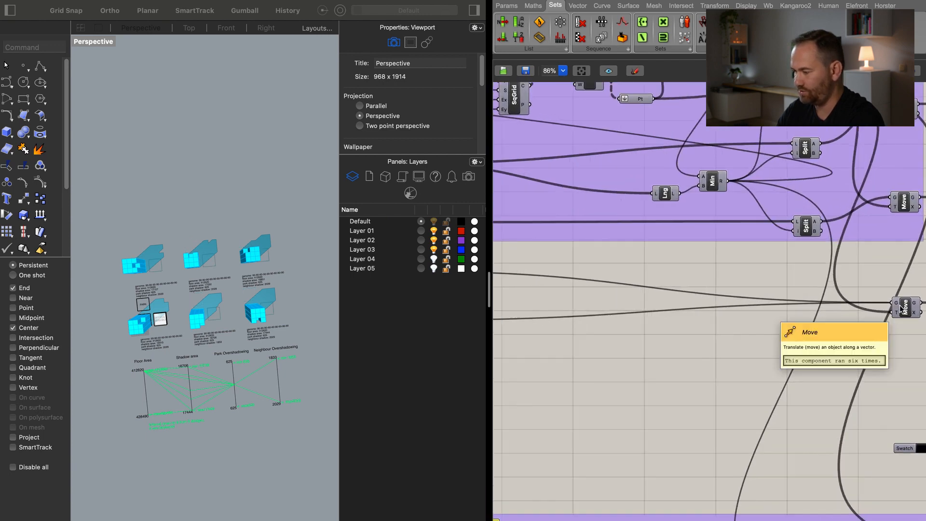
right_click(898, 303)
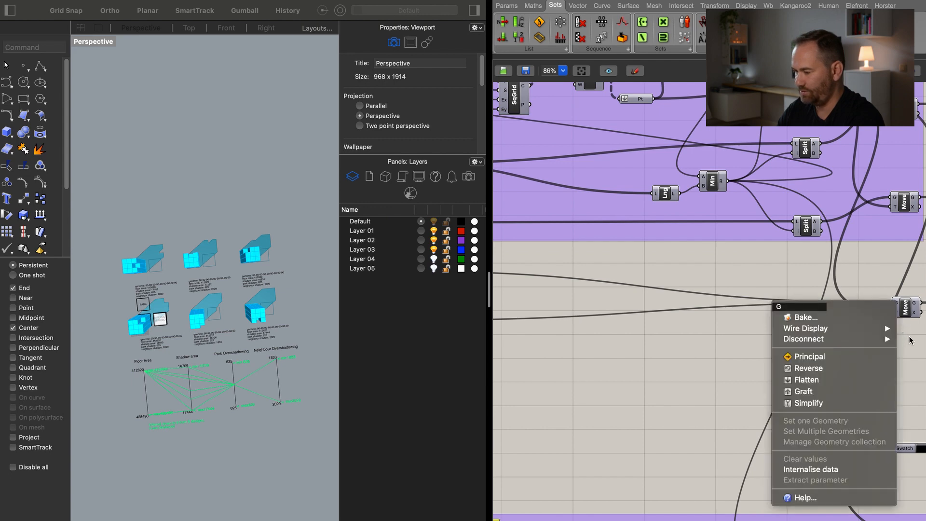
click(828, 392)
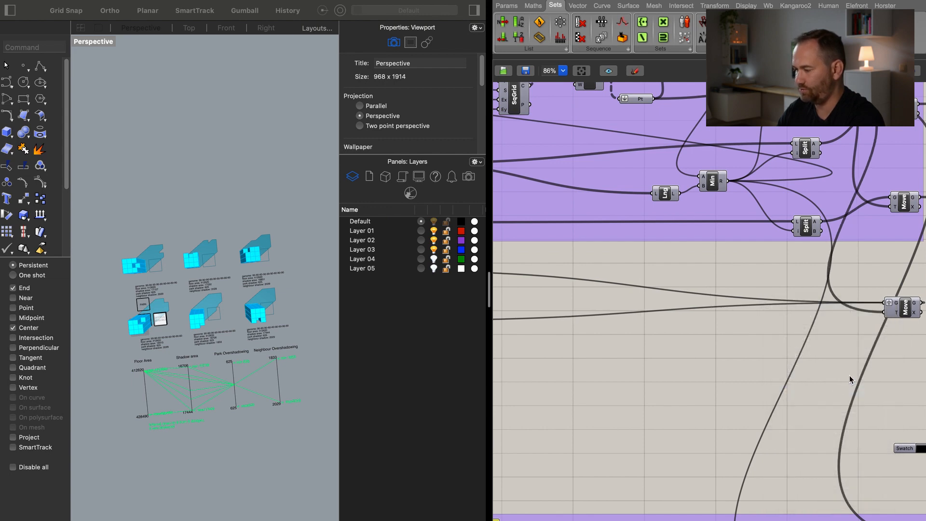
scroll(777, 369, right, 5)
right_drag(813, 356, 721, 349)
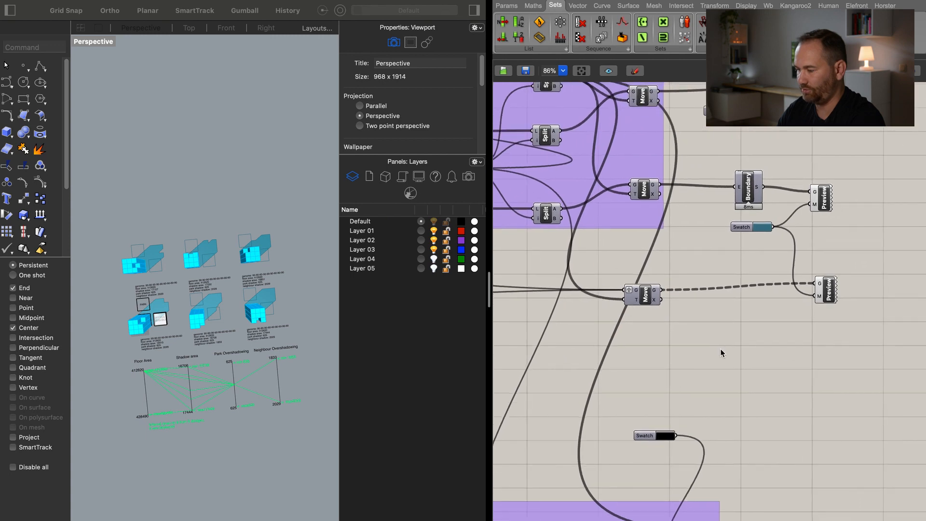
drag(642, 303, 640, 297)
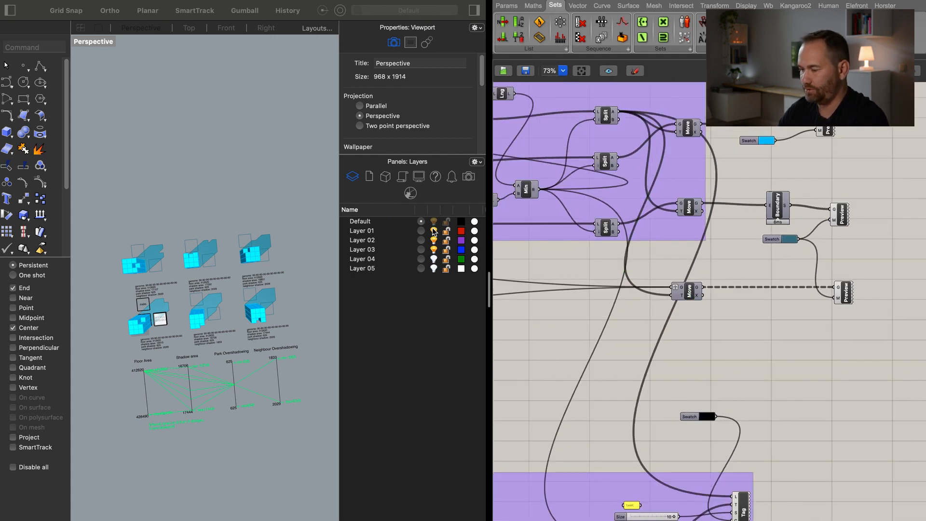
Make Layer 01 current with Default hidden, and add the park and neighbour components, Boundary, swatches and previews to the "matrix of options" group.
click(421, 230)
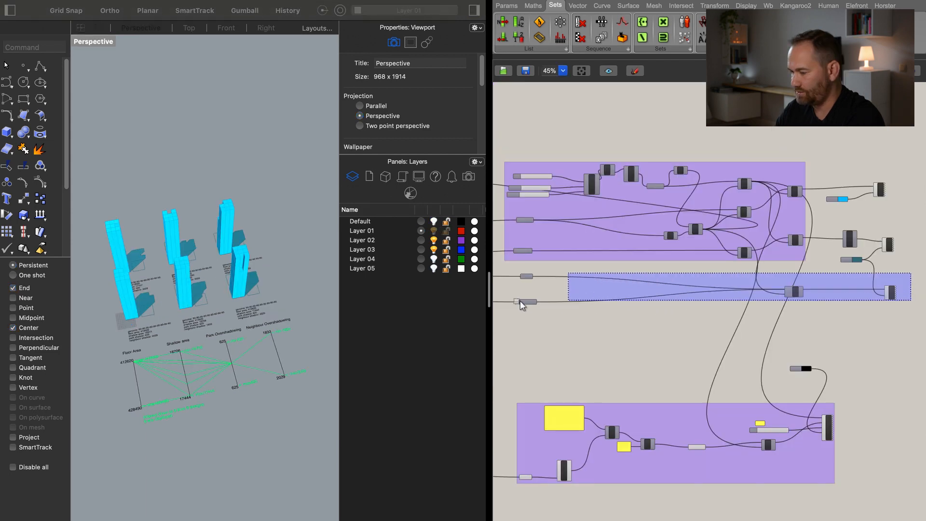
drag(522, 305, 499, 319)
shift+drag(908, 143, 820, 287)
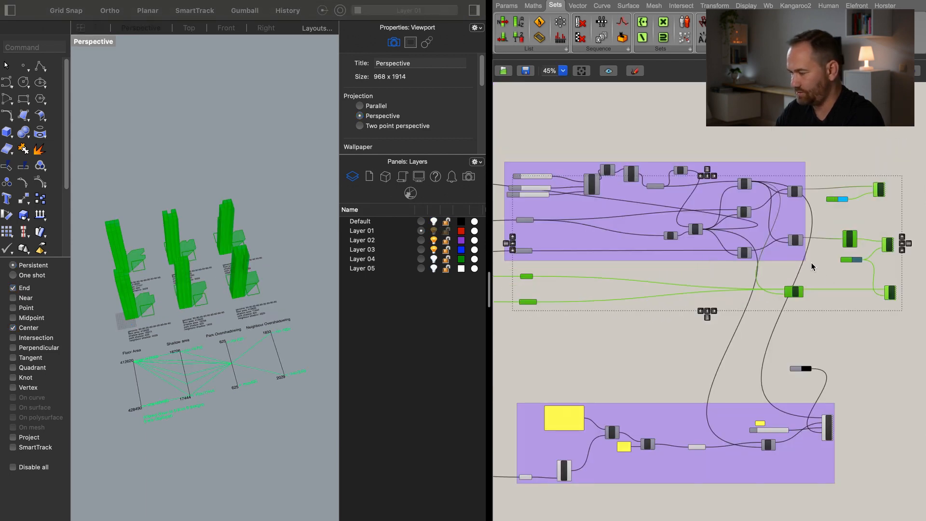
right_click(588, 239)
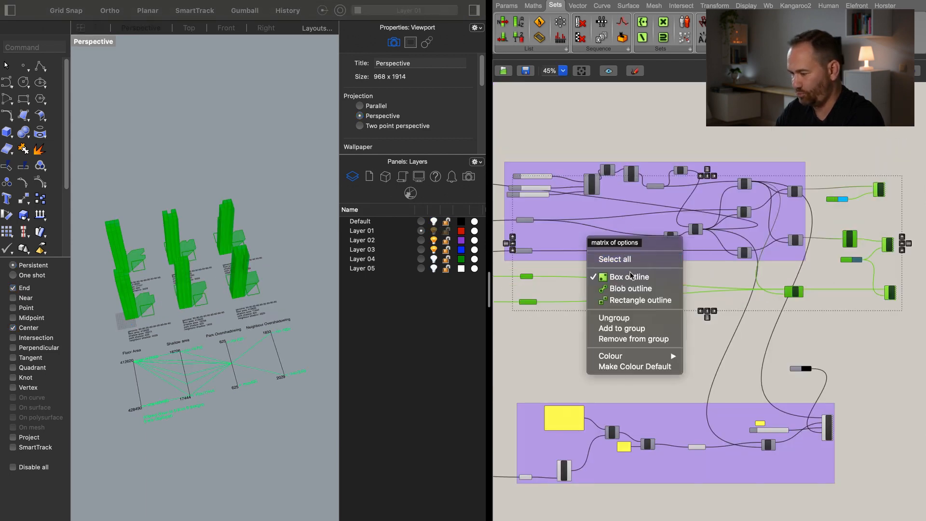
click(643, 329)
click(879, 326)
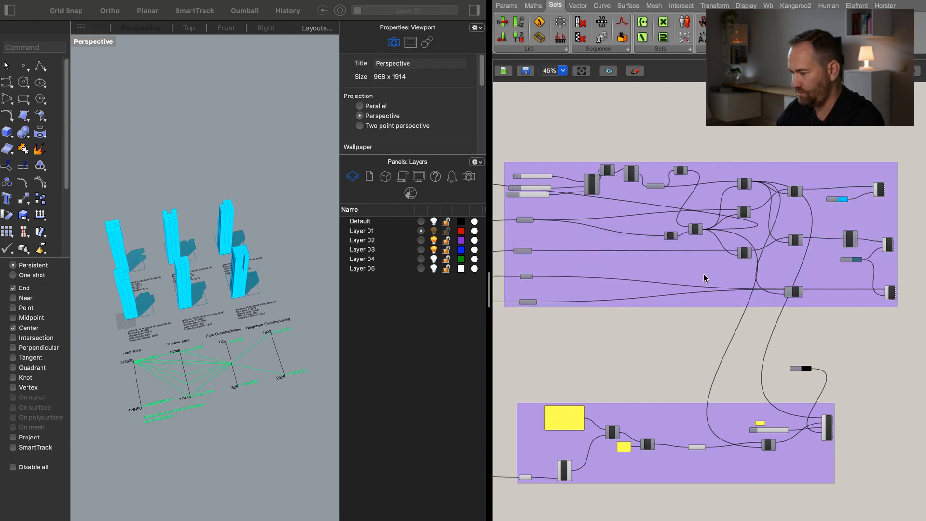
Move the black swatch beneath the Size slider in the text tag group and add it to that group.
scroll(753, 341, down, 2)
drag(799, 348, 798, 434)
right_click(762, 439)
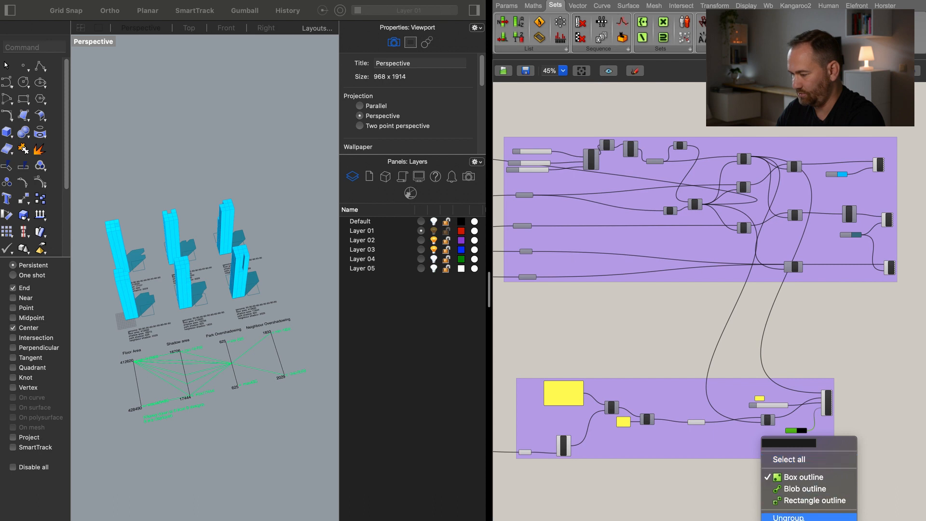
click(796, 520)
click(812, 353)
Move the text tag group up and slightly right, closer beneath the "matrix of options" group.
scroll(725, 370, down, 2)
drag(686, 388, 730, 328)
scroll(730, 401, down, 1)
click(733, 447)
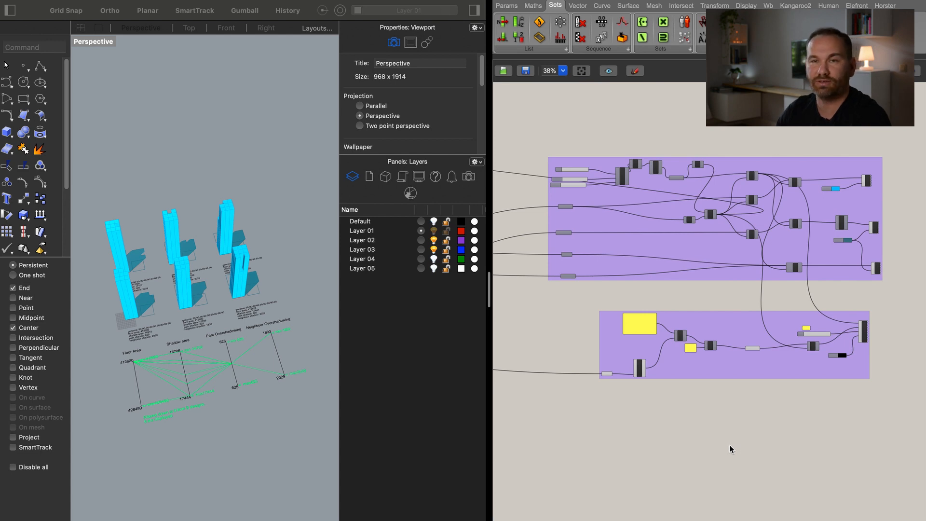
Set the Second Number slider in the prefilter group of PART 3: OPTIONEERING UI to 300000.
scroll(752, 427, down, 7)
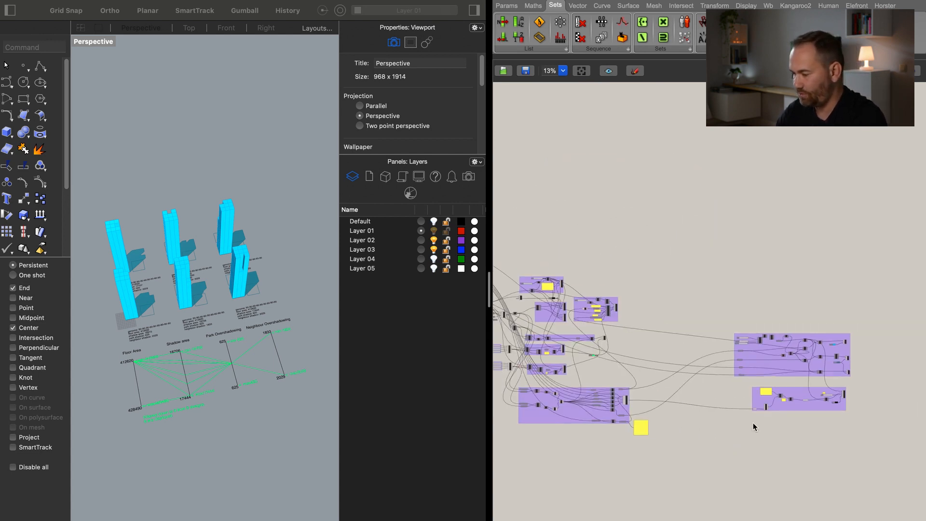
right_drag(653, 412, 767, 381)
right_drag(651, 402, 777, 410)
right_drag(545, 351, 725, 355)
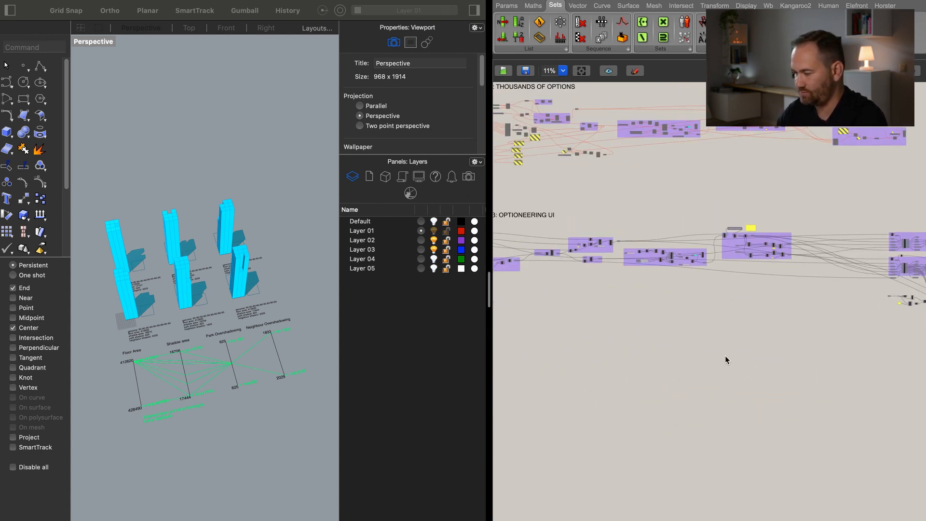
right_drag(506, 323, 661, 333)
scroll(662, 272, up, 10)
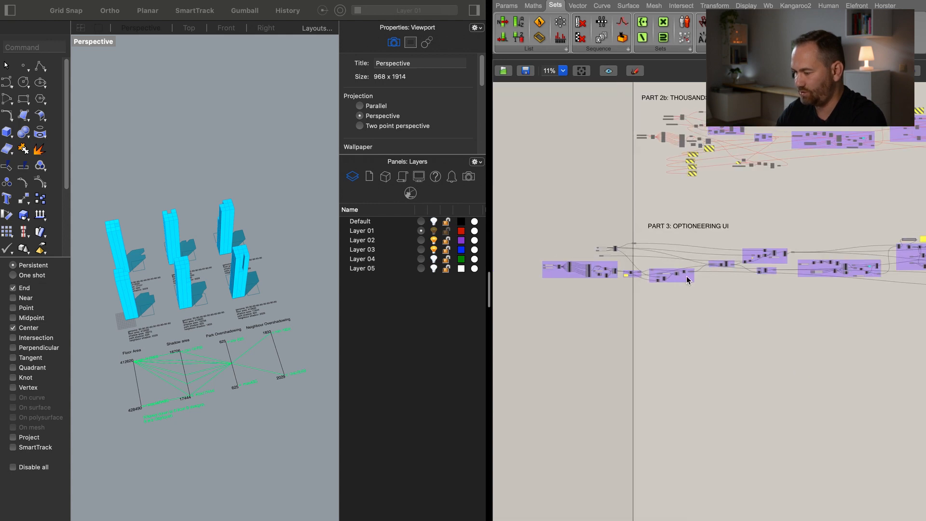
right_drag(757, 296, 704, 292)
scroll(694, 281, down, 1)
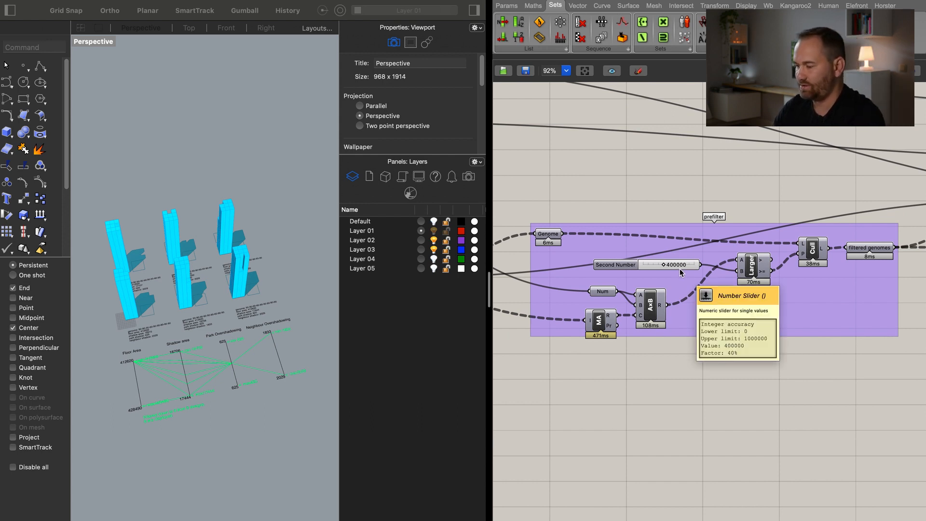
double_click(633, 270)
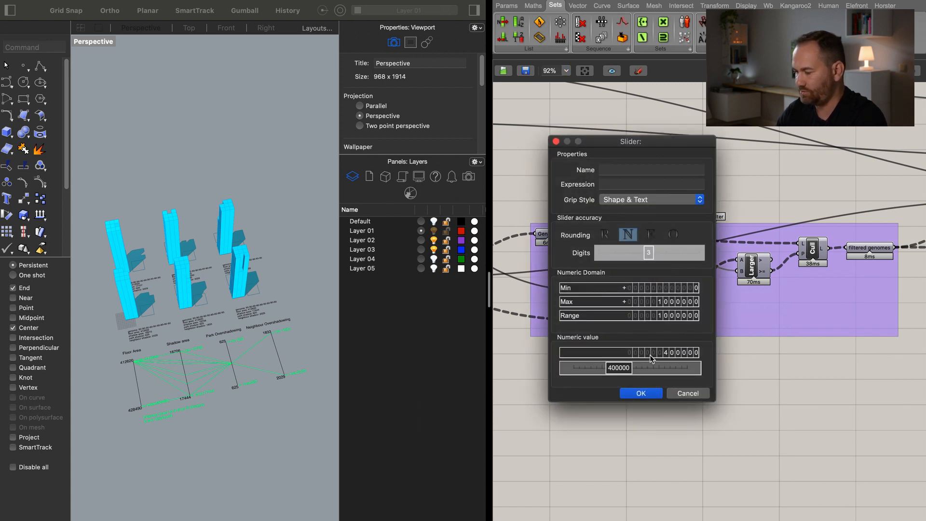
double_click(624, 371)
text(3)
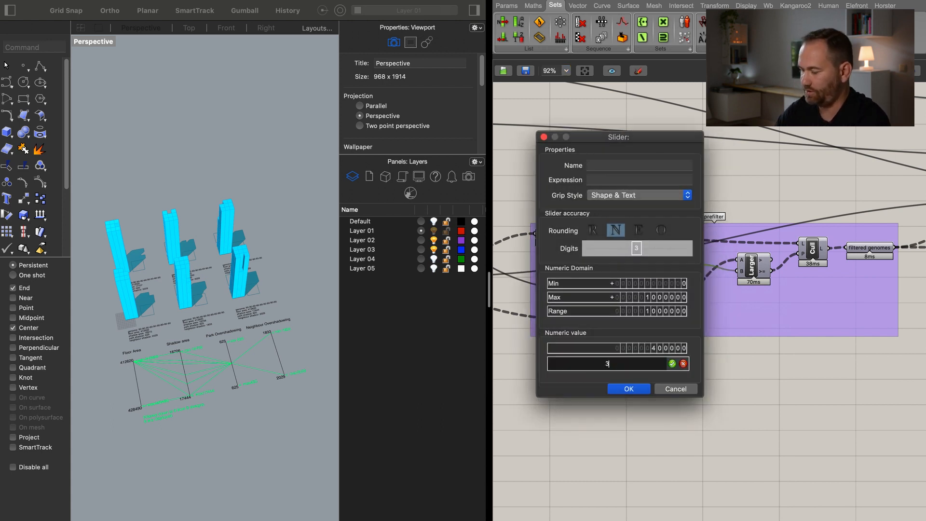
text(00000)
key(Return)
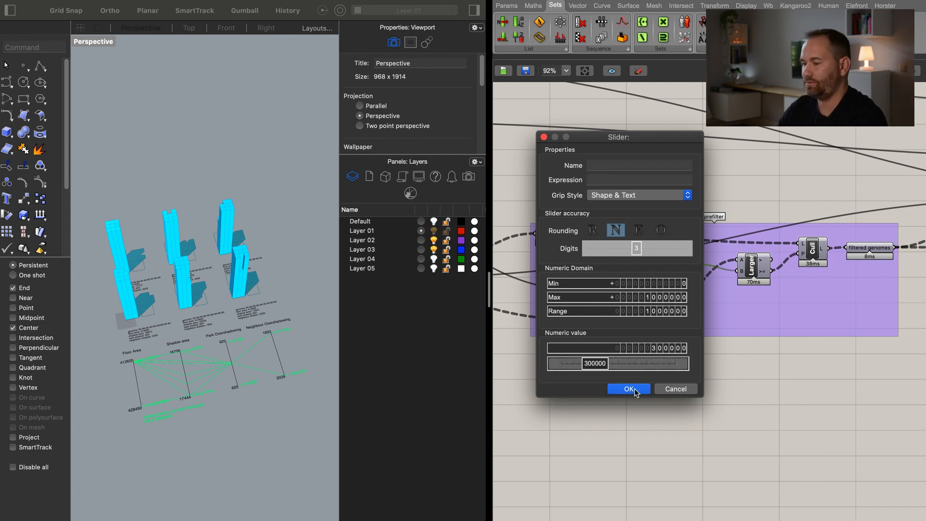
click(629, 389)
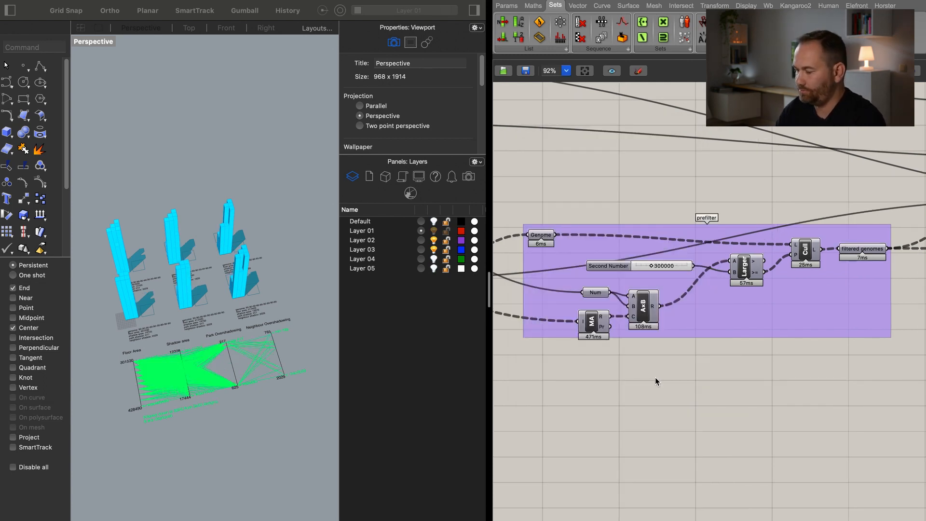
Hide the properties and layers panels and frame the six design options with the filter graph in the Perspective view.
click(475, 10)
click(475, 11)
right_drag(390, 292, 360, 313)
scroll(360, 312, up, 6)
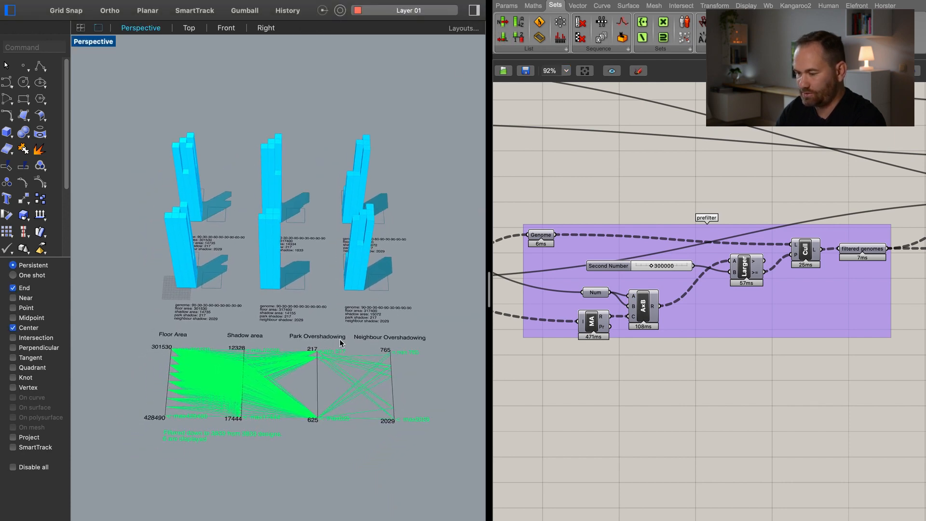
right_drag(363, 351, 372, 359)
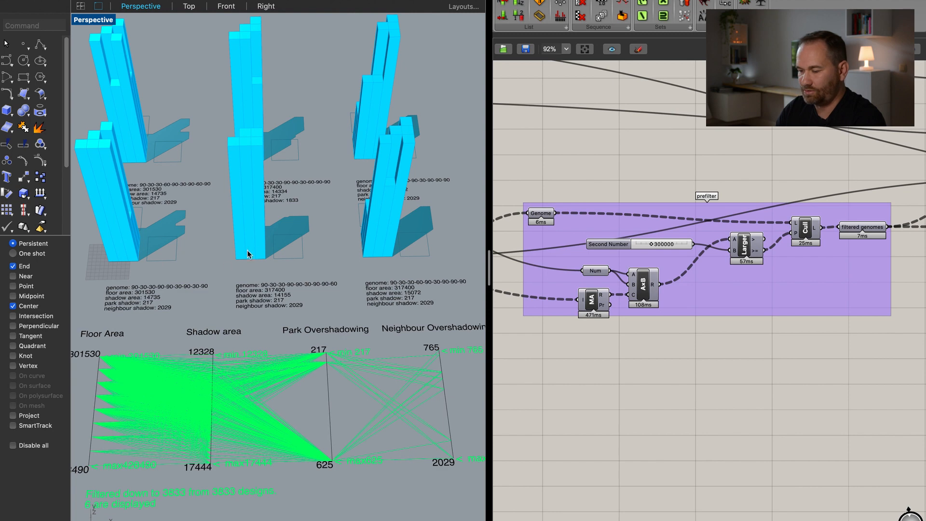
shift+right_drag(280, 214, 284, 209)
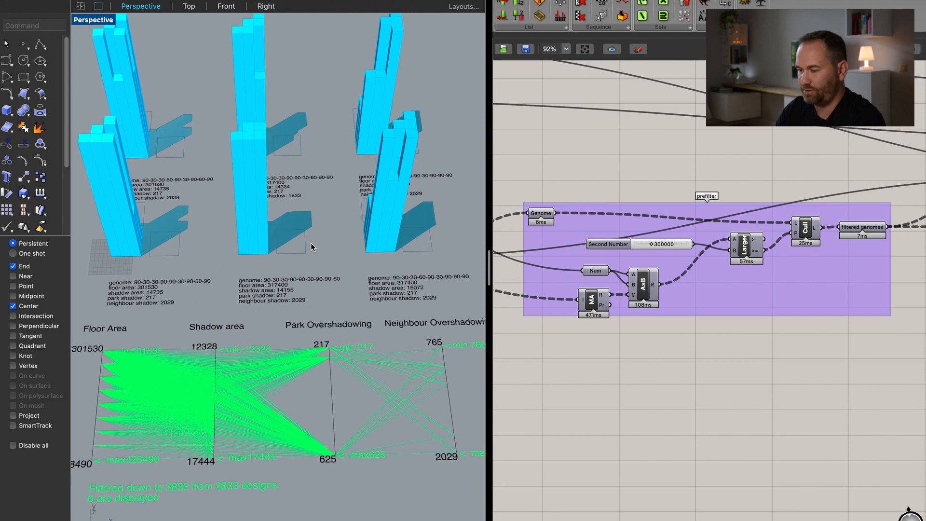
shift+right_drag(339, 254, 335, 253)
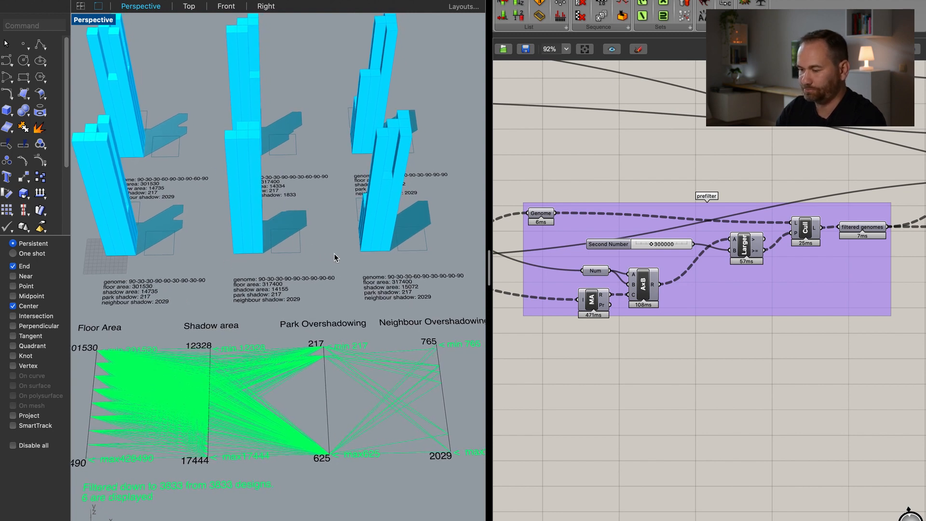
Set the Data 1 slider in the minimum group to 0.890 to raise the lower floor area limit.
scroll(701, 359, up, 1)
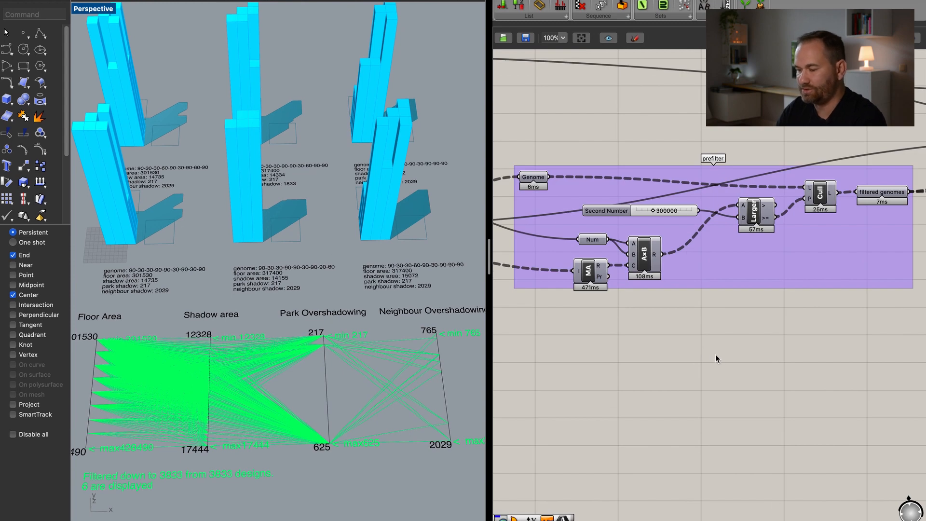
scroll(720, 356, down, 6)
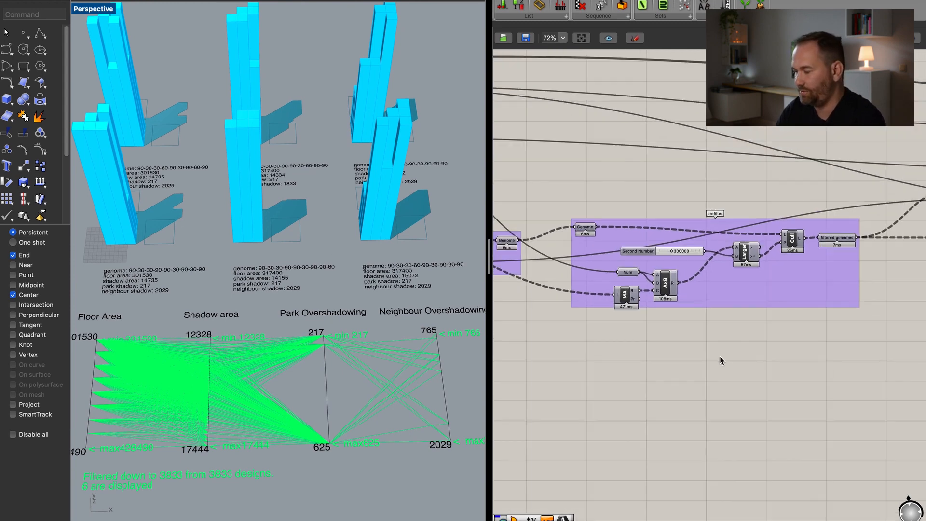
right_drag(849, 404, 635, 335)
right_drag(752, 348, 624, 341)
scroll(725, 343, down, 1)
scroll(725, 338, down, 1)
right_drag(725, 338, 567, 330)
right_drag(754, 324, 611, 328)
right_drag(785, 325, 601, 310)
right_drag(700, 315, 613, 297)
right_drag(773, 336, 660, 243)
scroll(711, 326, up, 10)
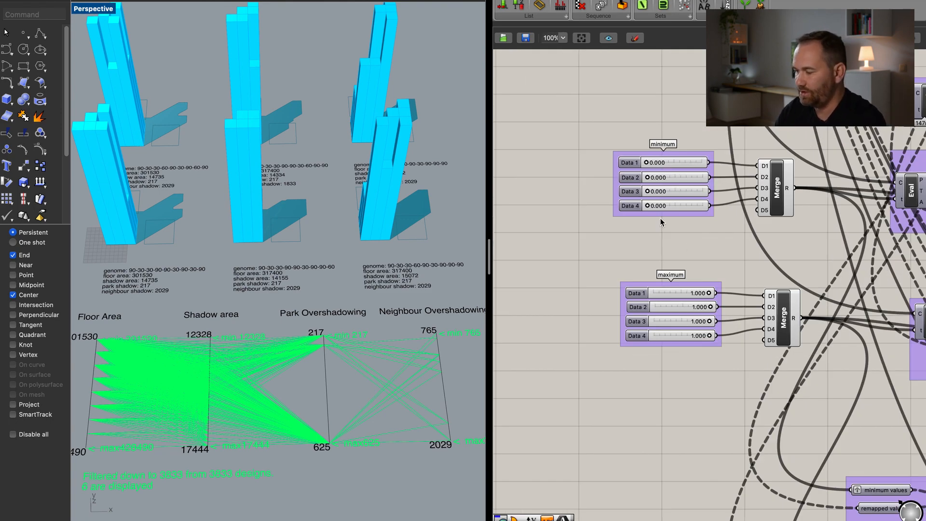
click(630, 163)
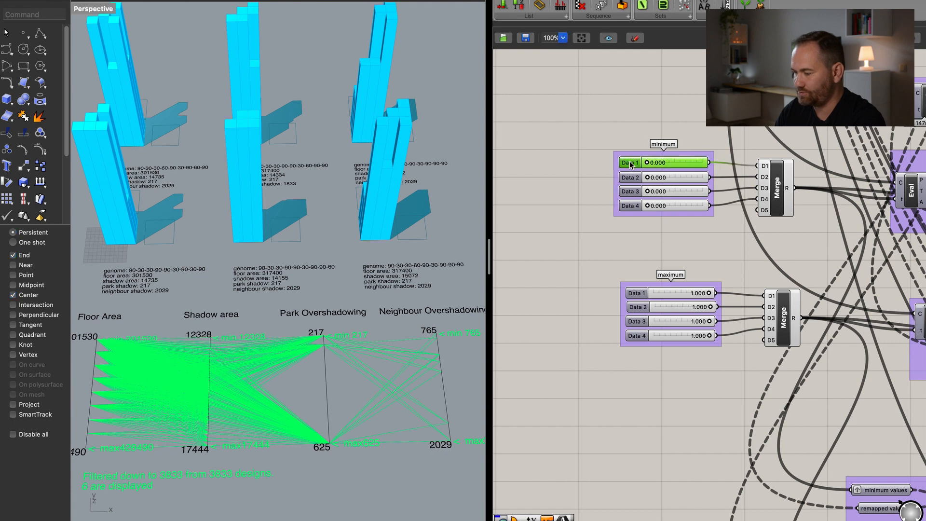
drag(646, 163, 697, 169)
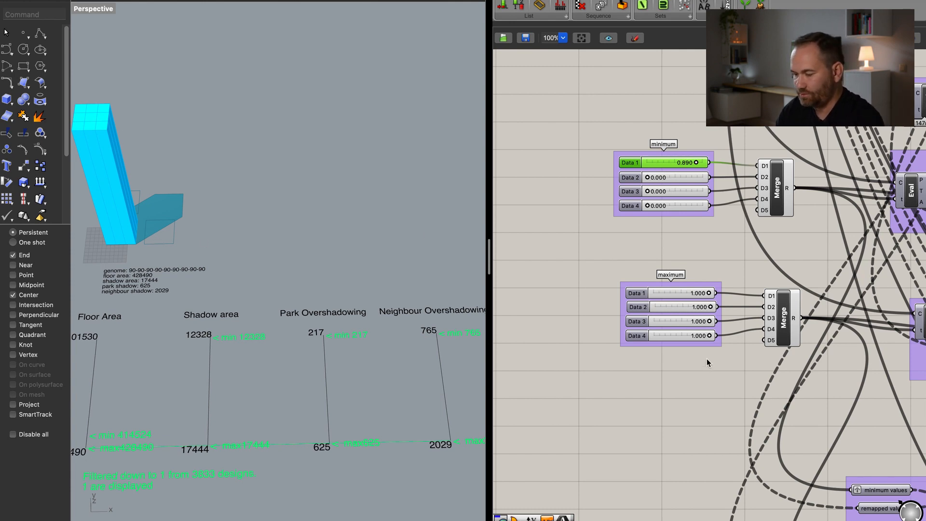
Turn off path and index drawing in the panel connected to the final filtered genomes parameter.
right_drag(721, 380, 645, 300)
scroll(645, 302, down, 4)
right_drag(788, 350, 627, 238)
right_drag(724, 307, 567, 210)
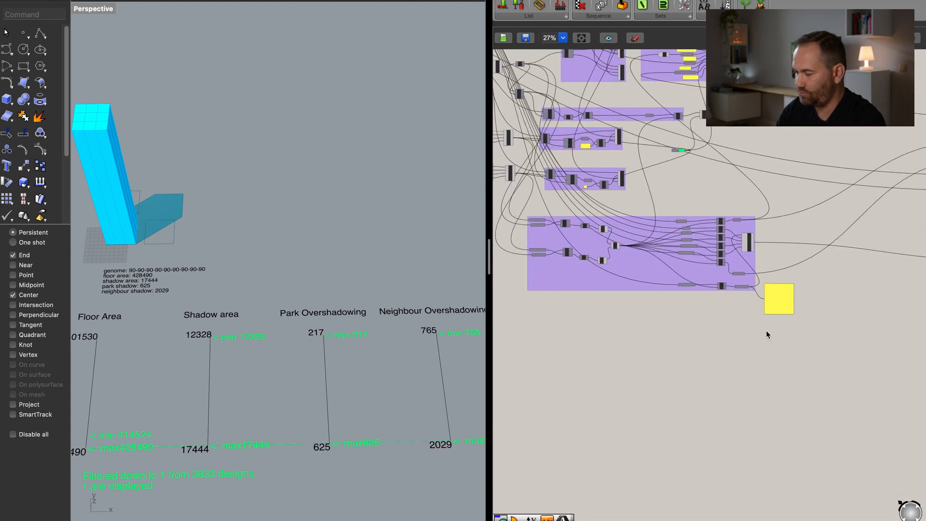
scroll(777, 303, up, 6)
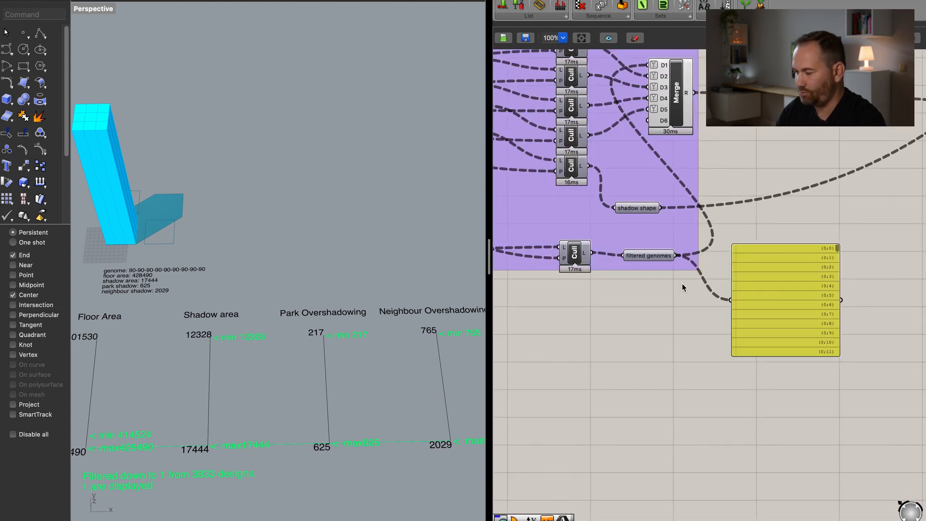
click(642, 255)
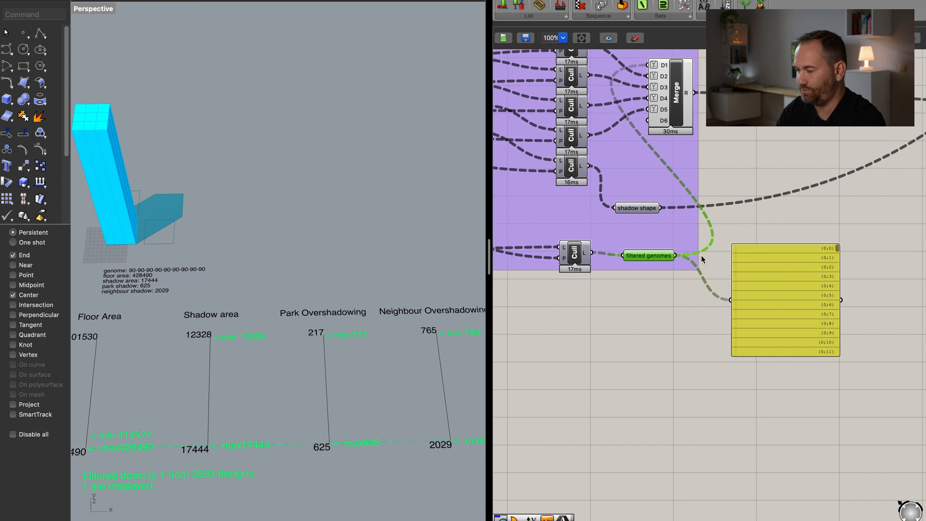
right_click(787, 272)
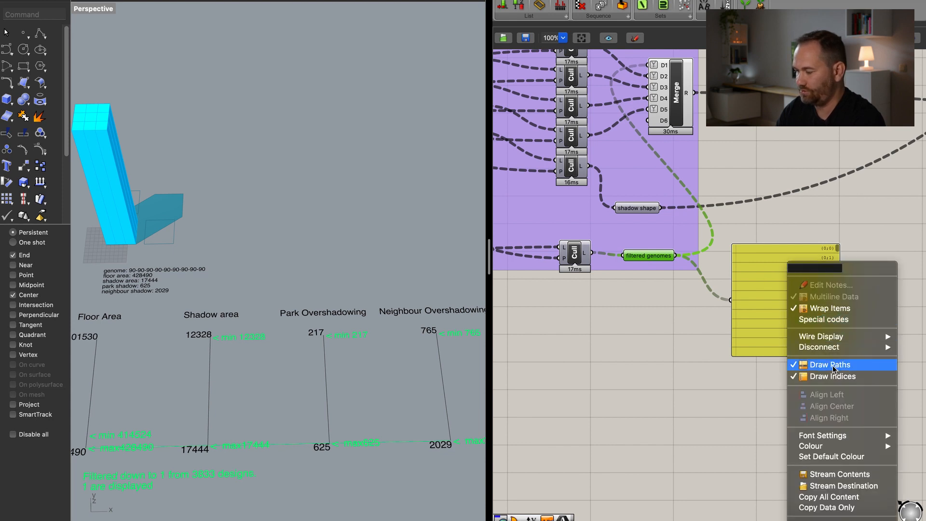
click(833, 370)
right_click(779, 268)
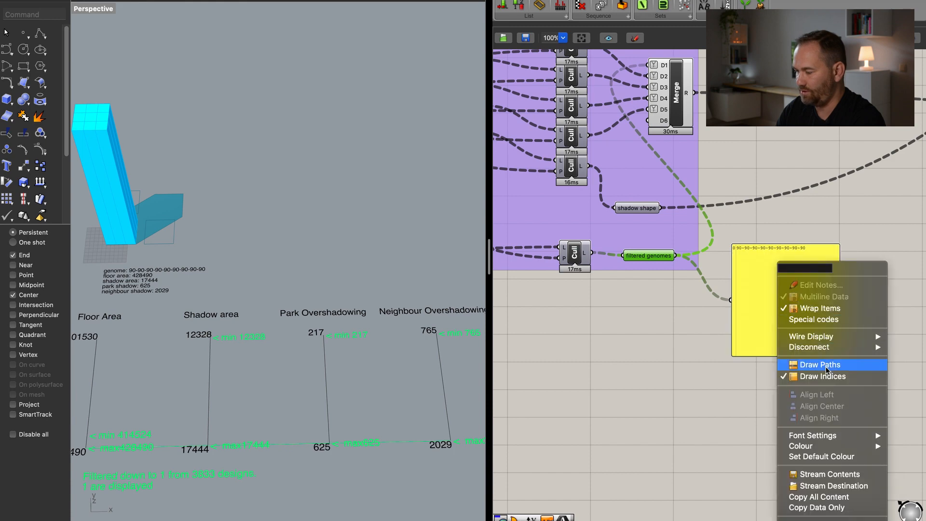
click(828, 377)
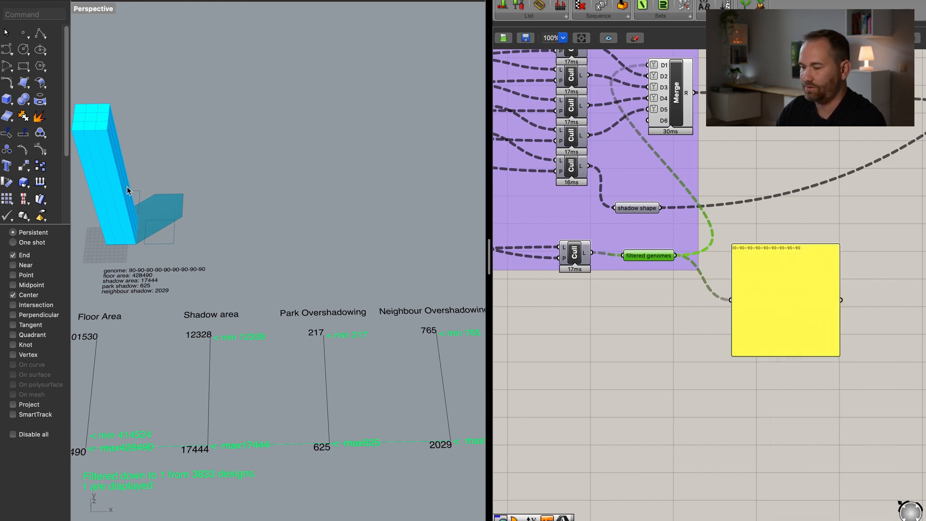
Copy only the data from the panel connected to the filtered genomes, and add a new panel titled Selected Designs below it.
right_click(778, 291)
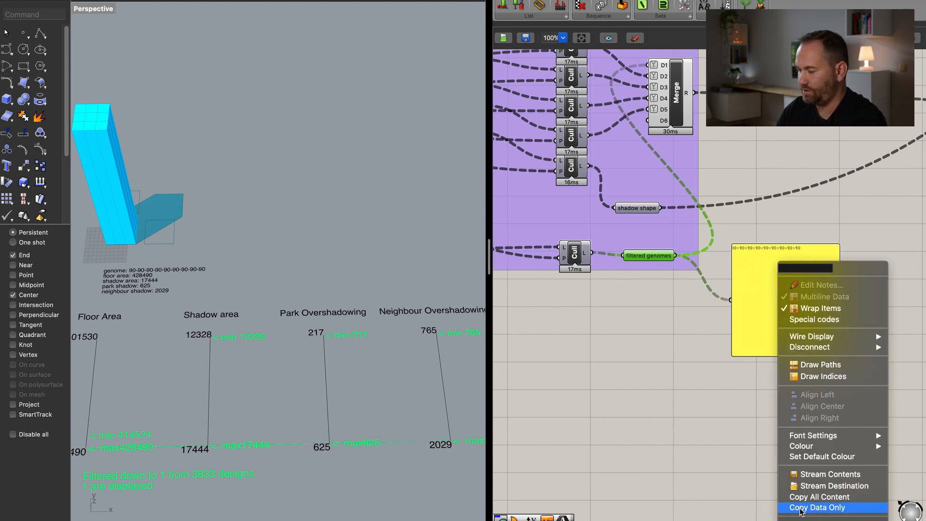
click(841, 511)
double_click(621, 445)
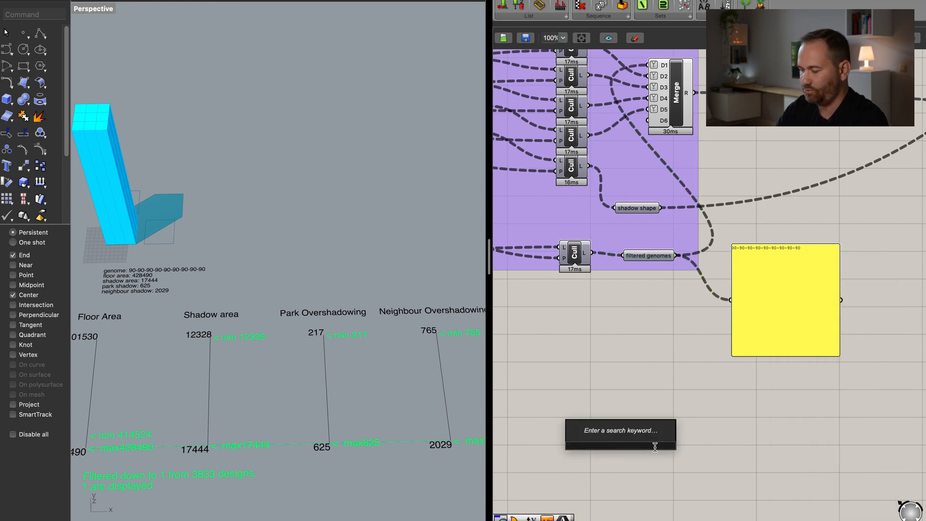
text(panel)
click(642, 438)
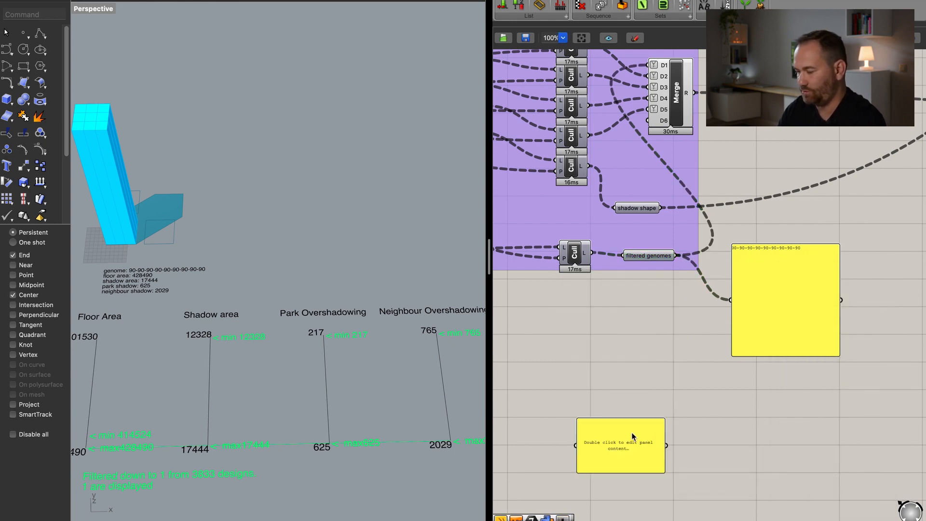
right_click(634, 437)
text(Selected Designs)
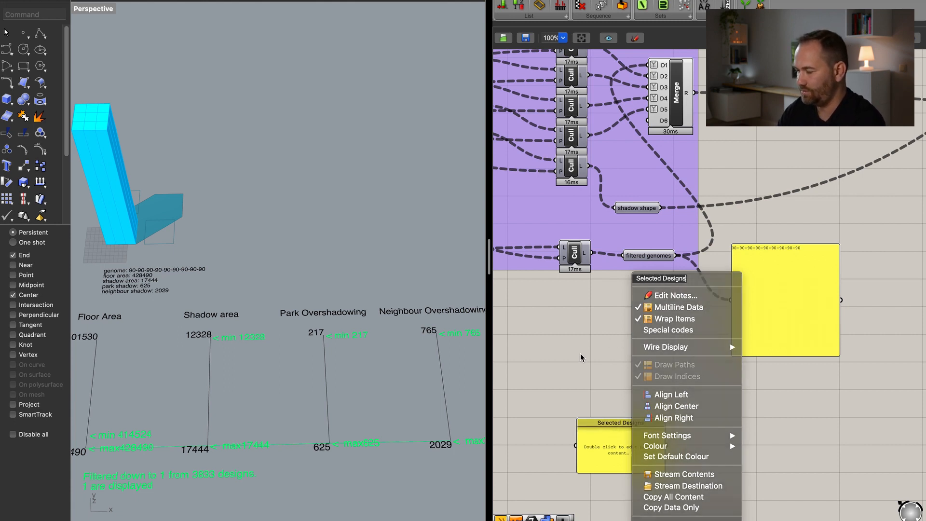
click(624, 465)
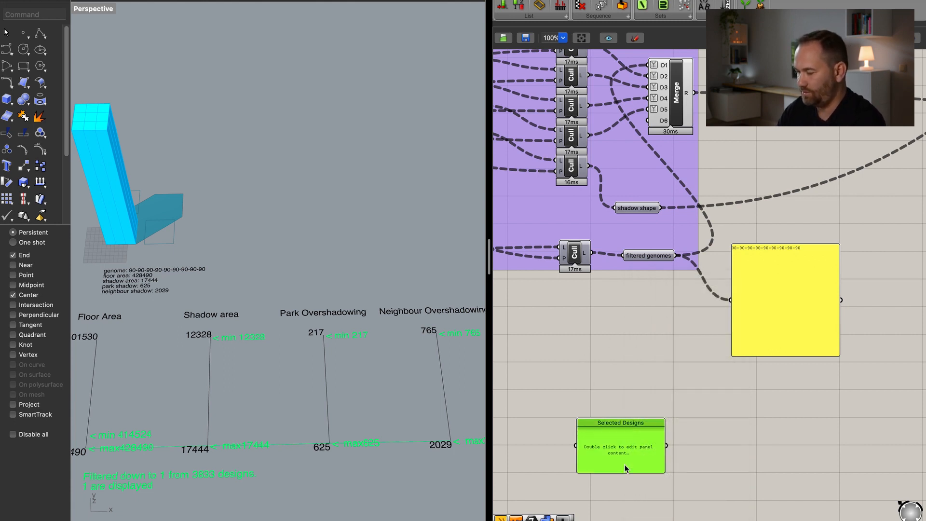
double_click(626, 450)
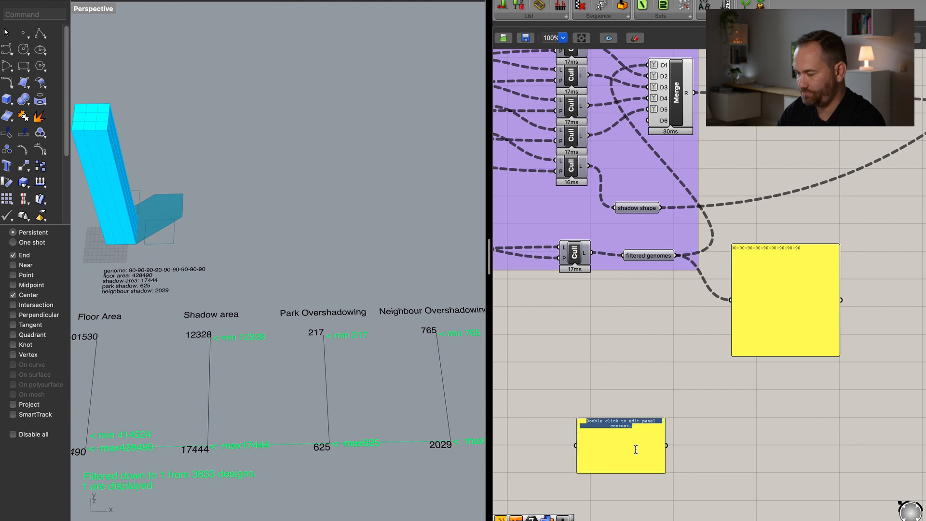
key(ctrl+v)
click(648, 397)
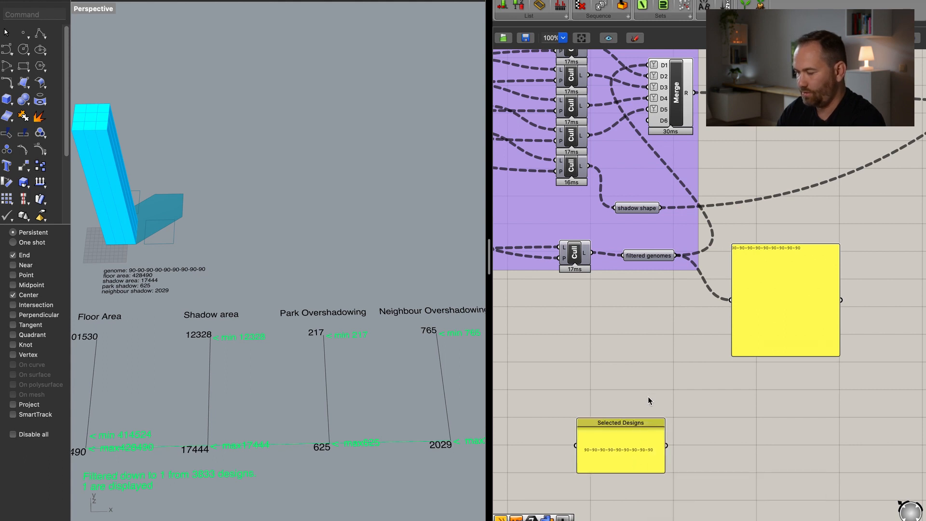
right_click(641, 448)
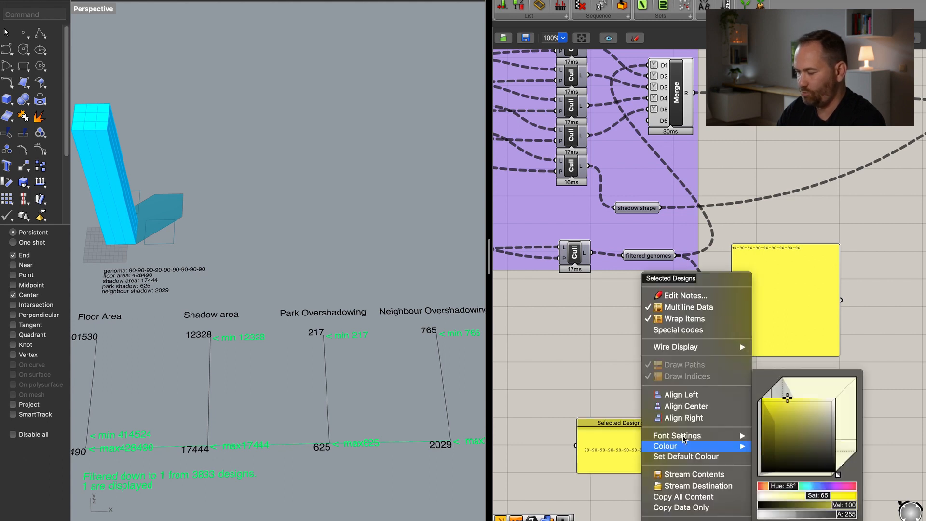
click(685, 309)
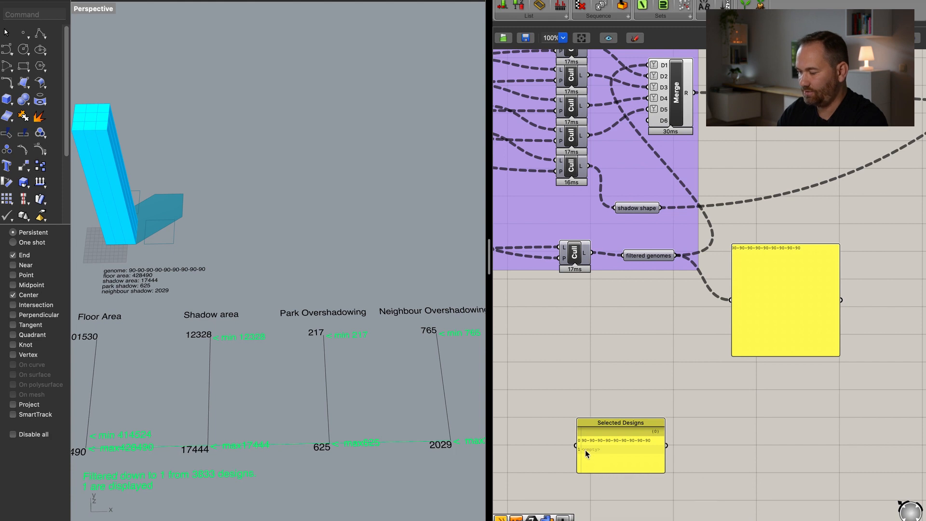
Remove the trailing empty line after the genome in the Selected Designs panel.
scroll(601, 455, up, 5)
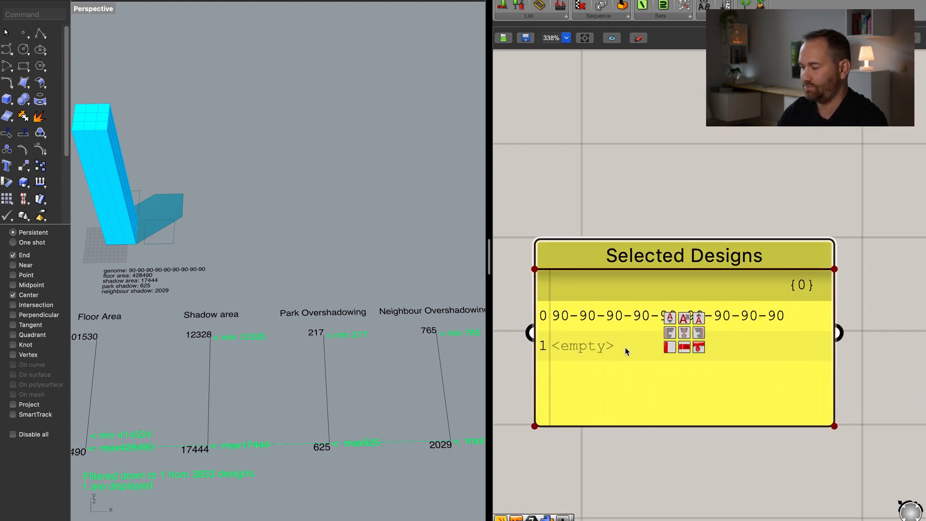
double_click(638, 348)
key(Right)
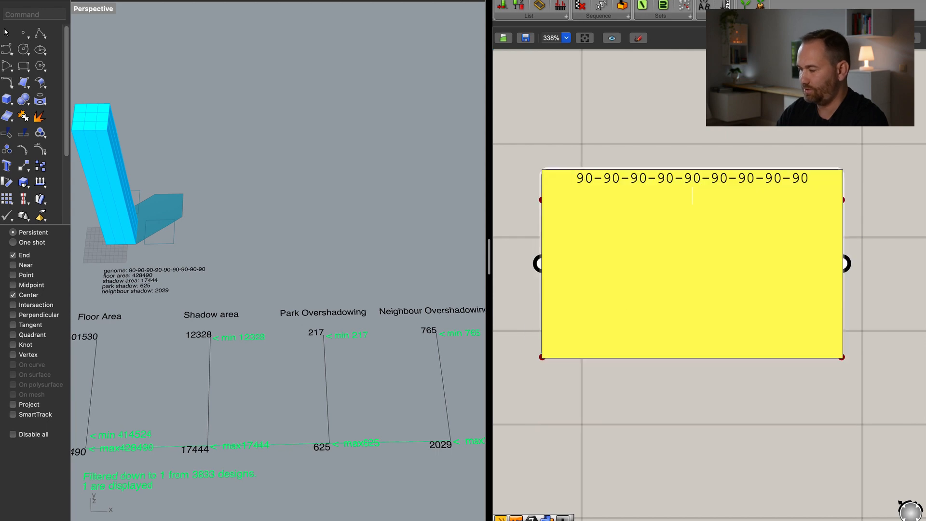
key(BackSpace)
key(BackSpace)
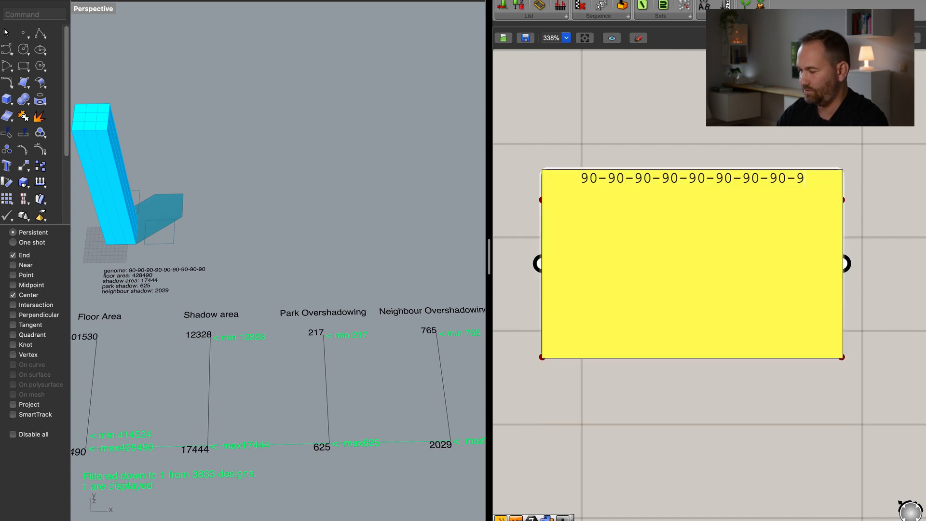
text(0)
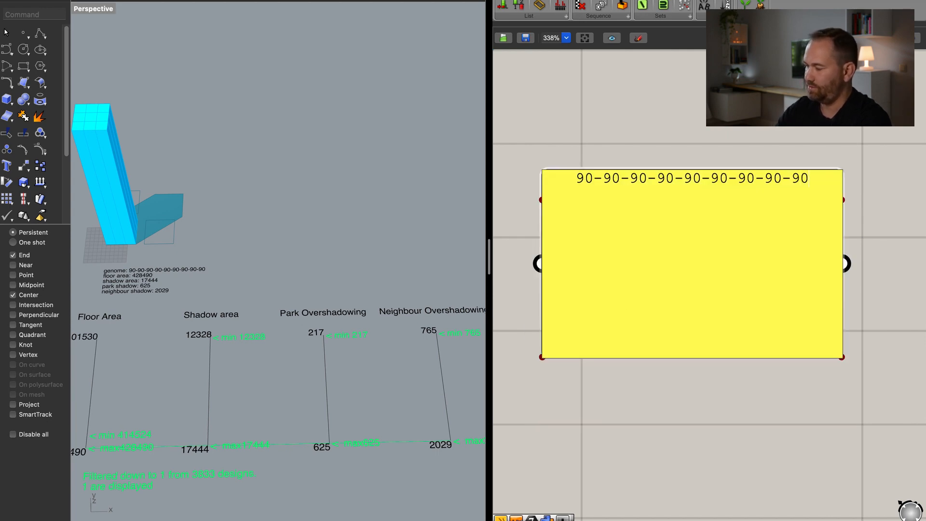
click(629, 129)
scroll(658, 389, down, 3)
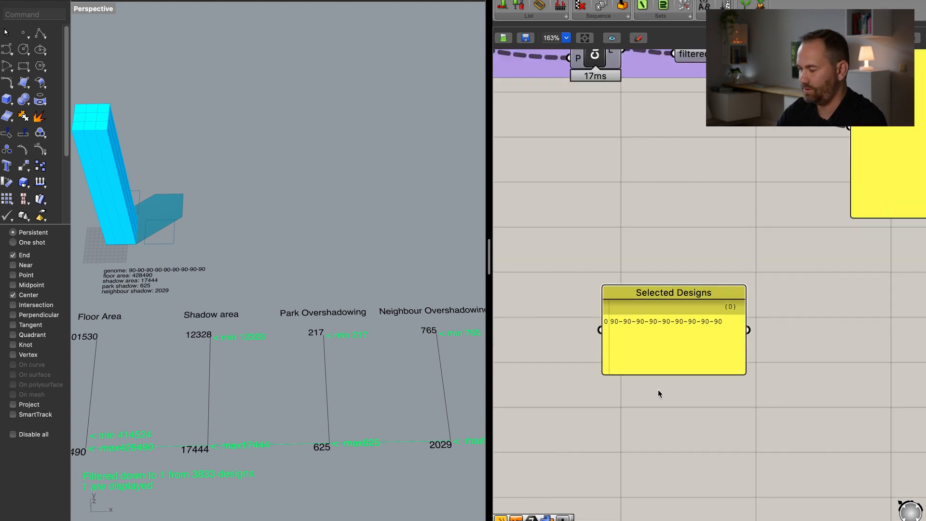
Reset the Data 1 slider in the minimum group to 0.000.
scroll(658, 389, down, 3)
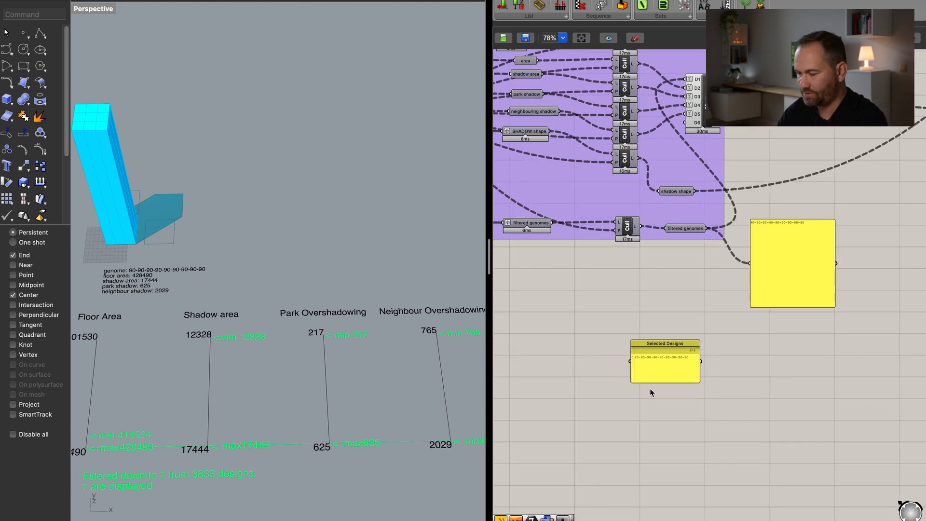
right_drag(632, 383, 739, 409)
scroll(709, 388, down, 2)
mouse_move(332, 369)
shift+right_down()
mouse_move(269, 367)
mouse_move(334, 372)
shift+right_up()
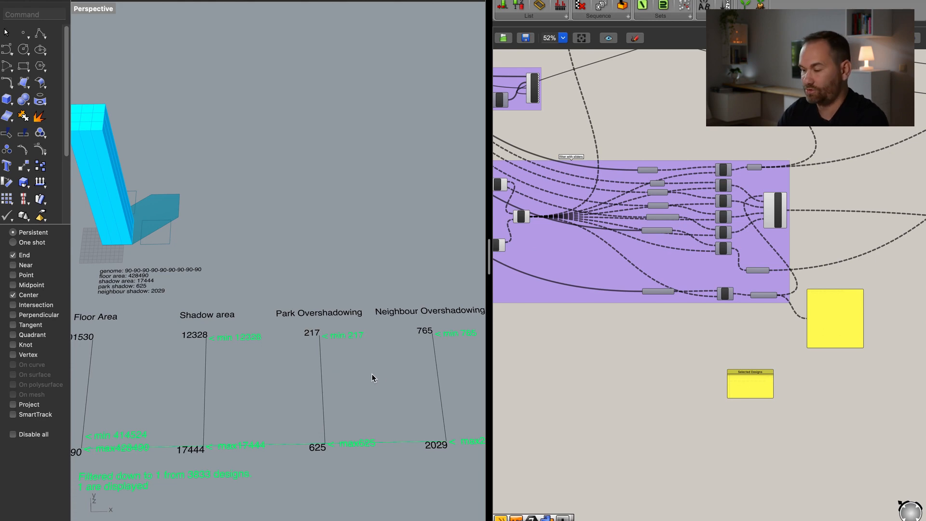
scroll(674, 366, down, 2)
right_drag(680, 387, 782, 389)
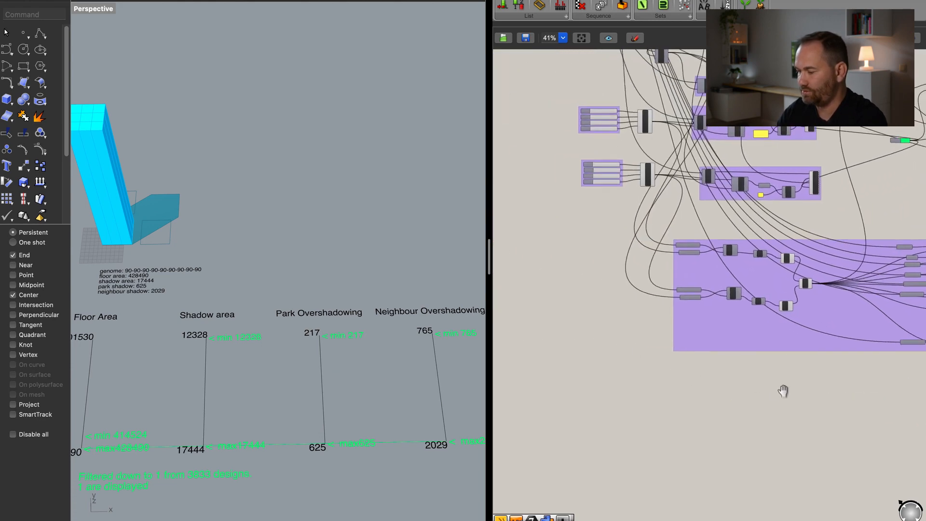
scroll(608, 140, up, 10)
drag(642, 148, 559, 151)
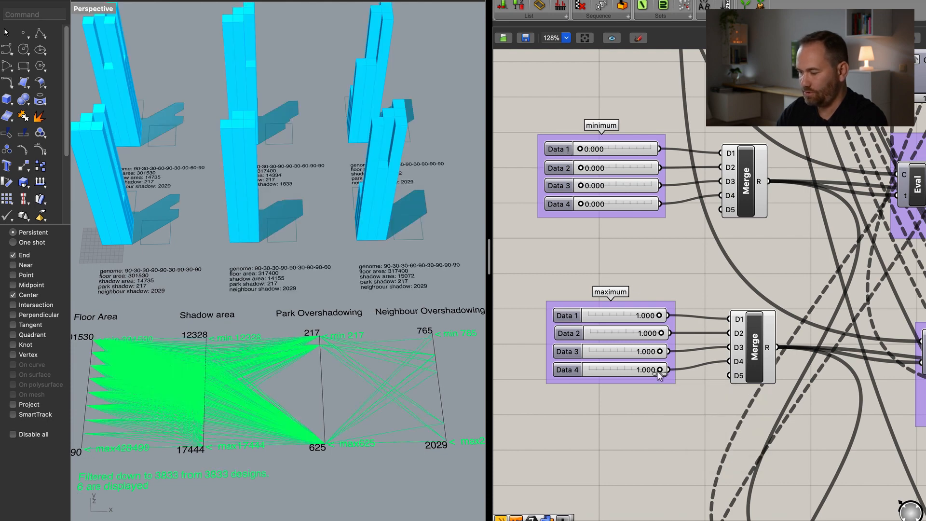
In the maximum group, set the Data 4 slider to 0.209 and the Data 3 slider to 0.843.
drag(650, 371, 594, 375)
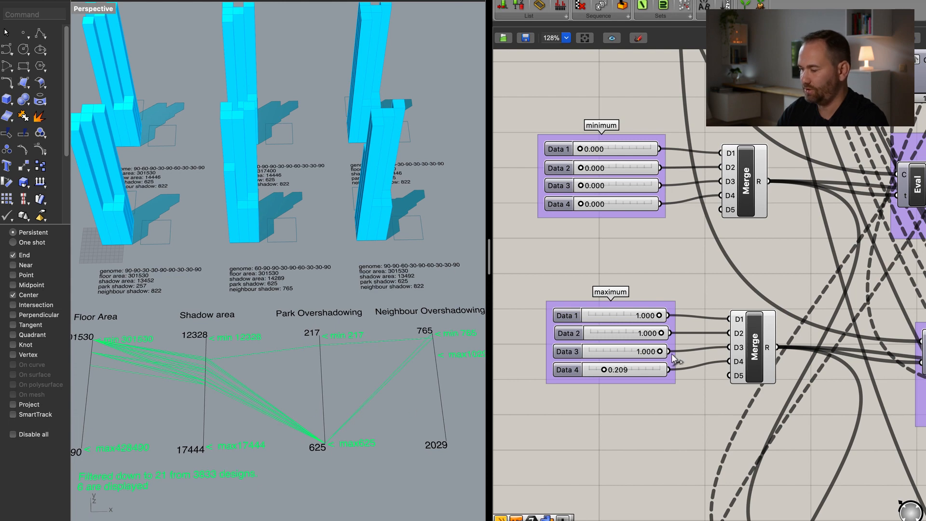
drag(648, 351, 640, 352)
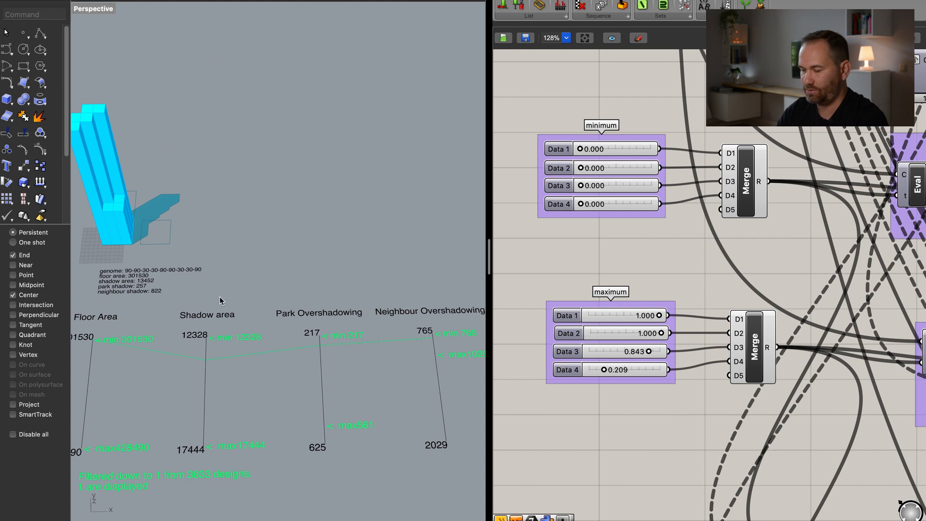
right_drag(209, 309, 341, 259)
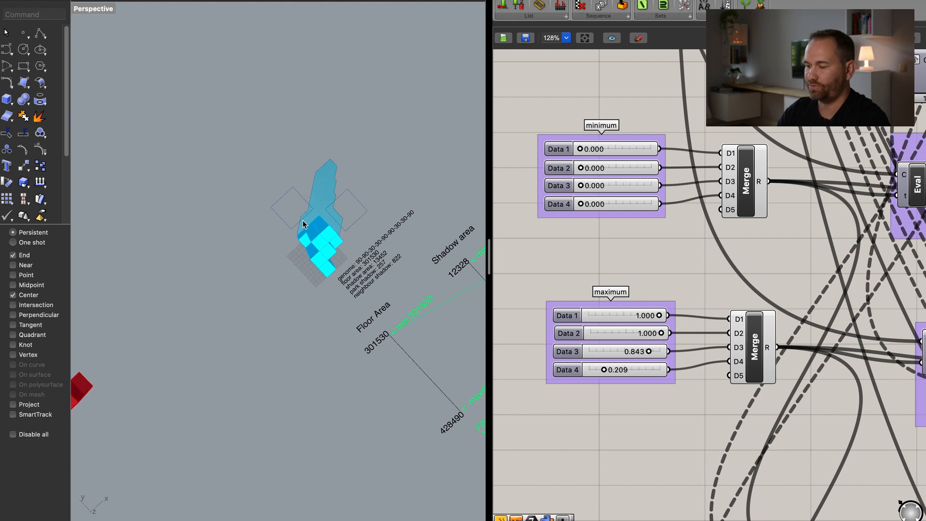
right_drag(416, 269, 395, 241)
scroll(647, 285, down, 15)
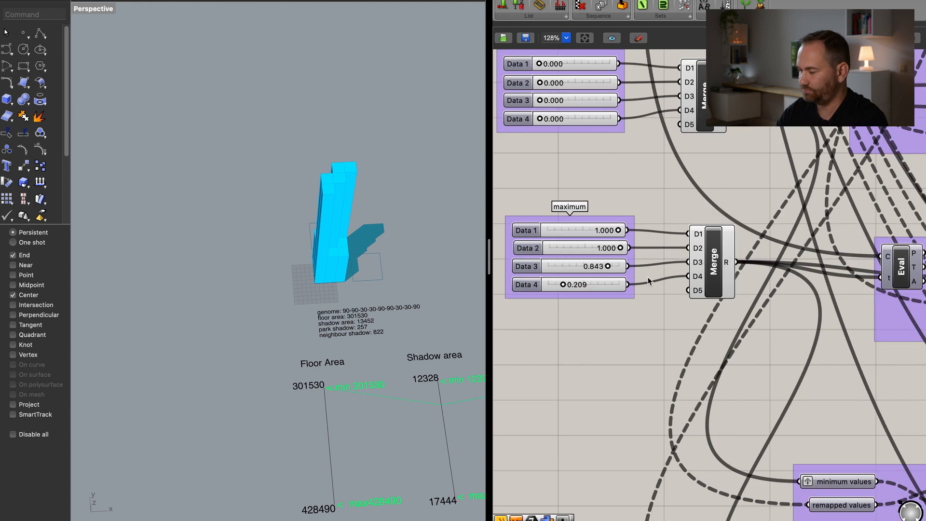
Move the Selected Designs panel up, close beside the panel connected to the filtered genomes parameter.
right_drag(655, 286, 688, 265)
scroll(647, 259, up, 10)
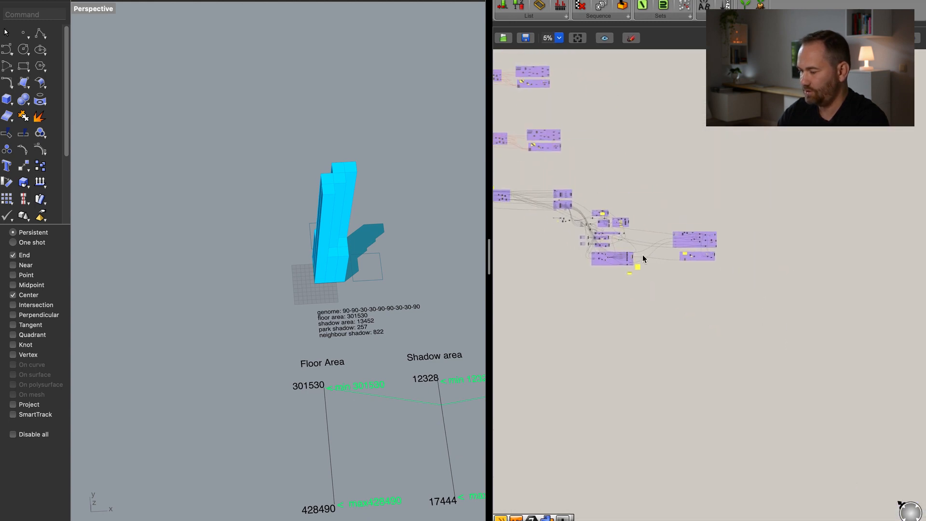
scroll(642, 275, up, 1)
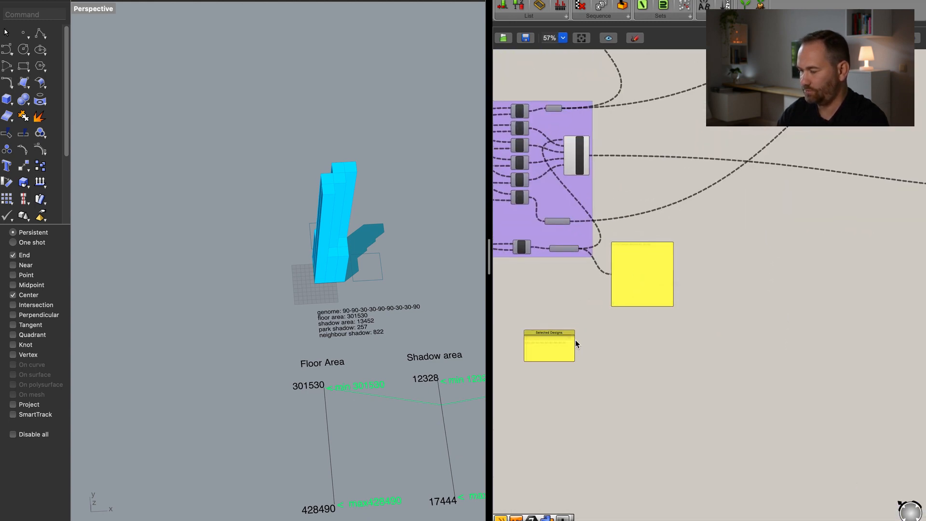
scroll(567, 338, up, 1)
drag(558, 347, 580, 306)
scroll(606, 273, up, 1)
scroll(607, 273, up, 1)
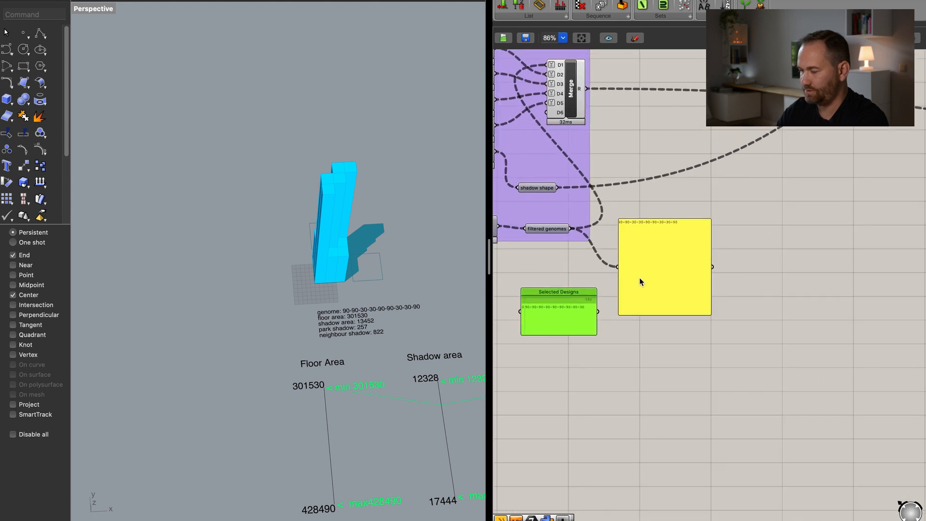
scroll(699, 257, up, 2)
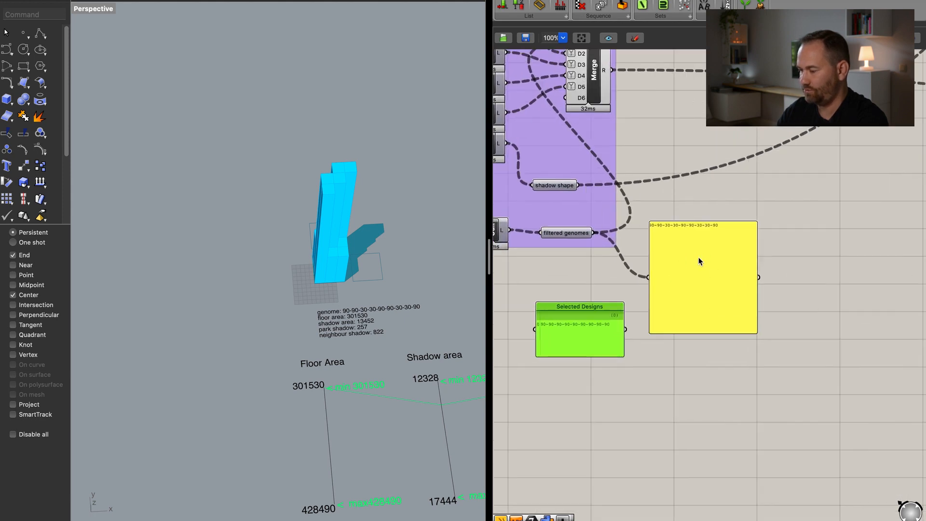
click(685, 269)
right_click(713, 280)
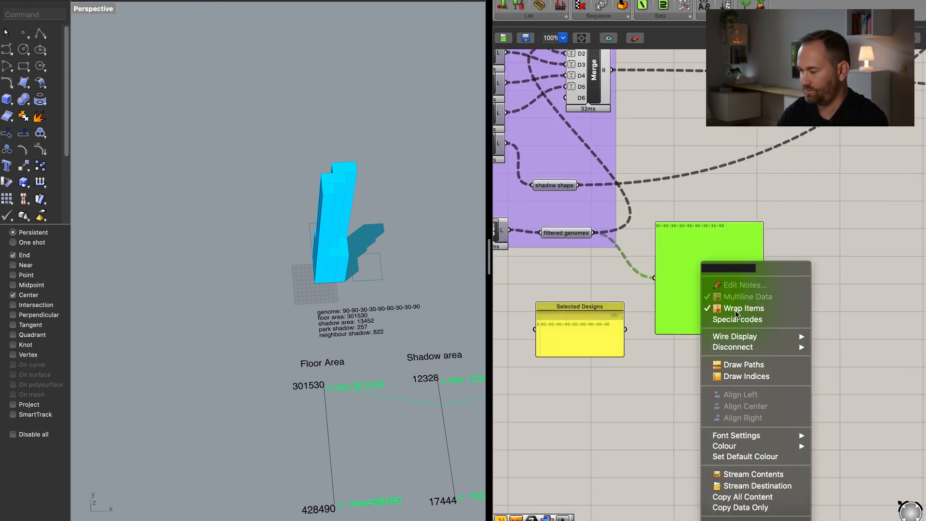
click(743, 508)
double_click(608, 331)
key(Right)
key(Return)
key(super+v)
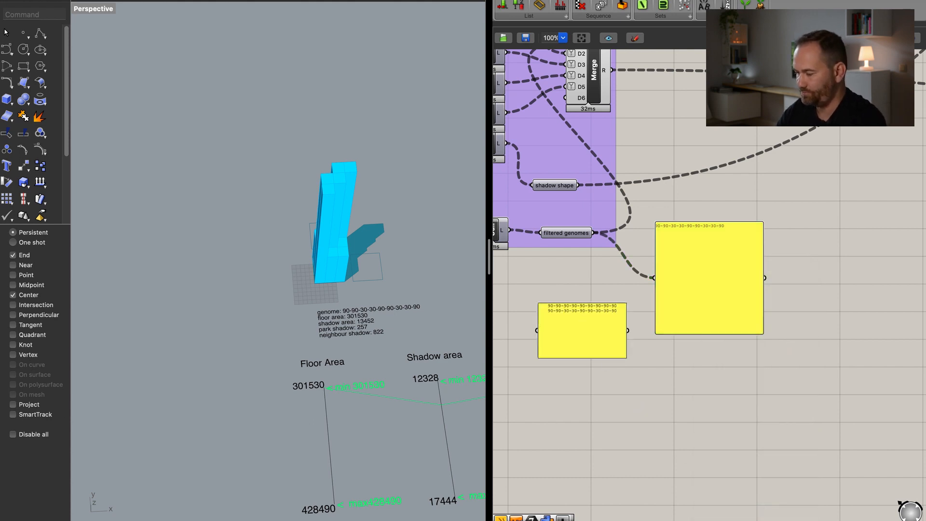
click(650, 427)
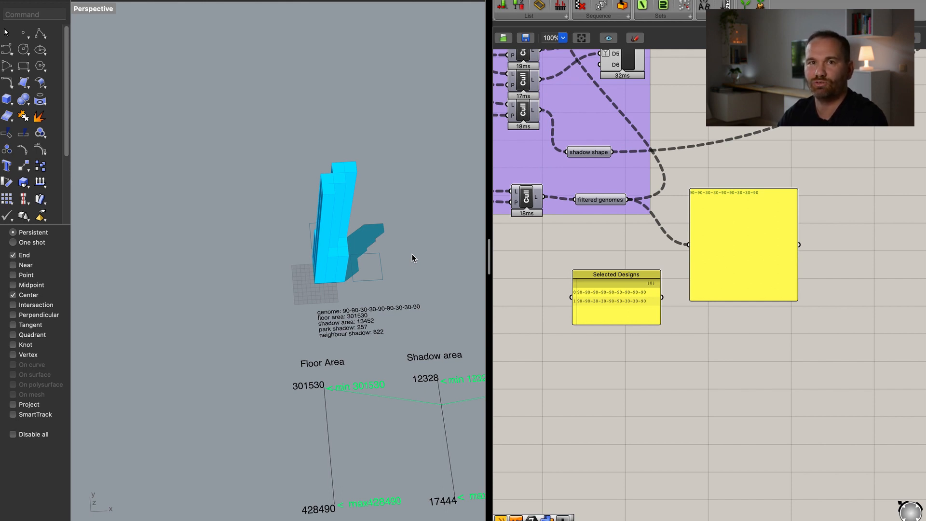
Reset the Data 3 and Data 4 sliders in the maximum group to 1.000.
scroll(603, 217, down, 4)
right_drag(603, 217, 907, 512)
scroll(672, 258, up, 4)
shift+right_drag(342, 363, 184, 258)
right_drag(392, 345, 351, 334)
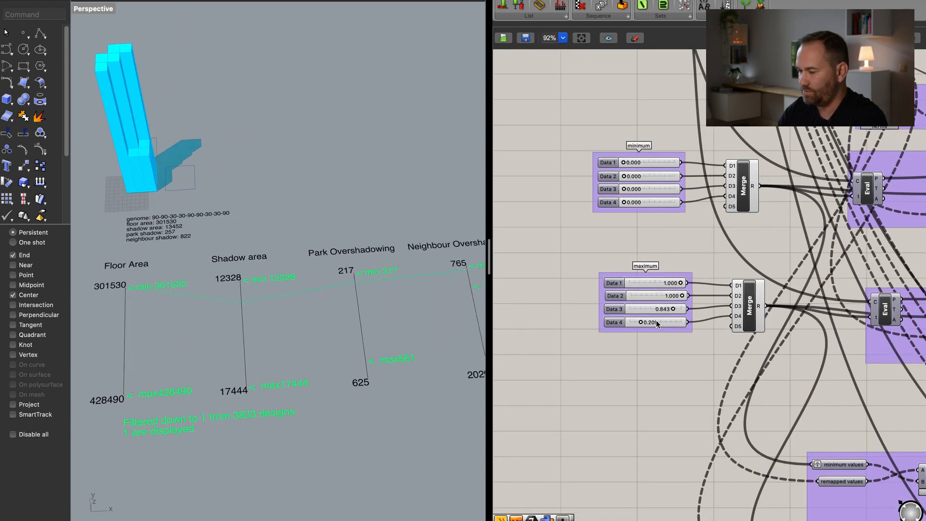
drag(675, 309, 716, 326)
shift+right_drag(401, 336, 366, 333)
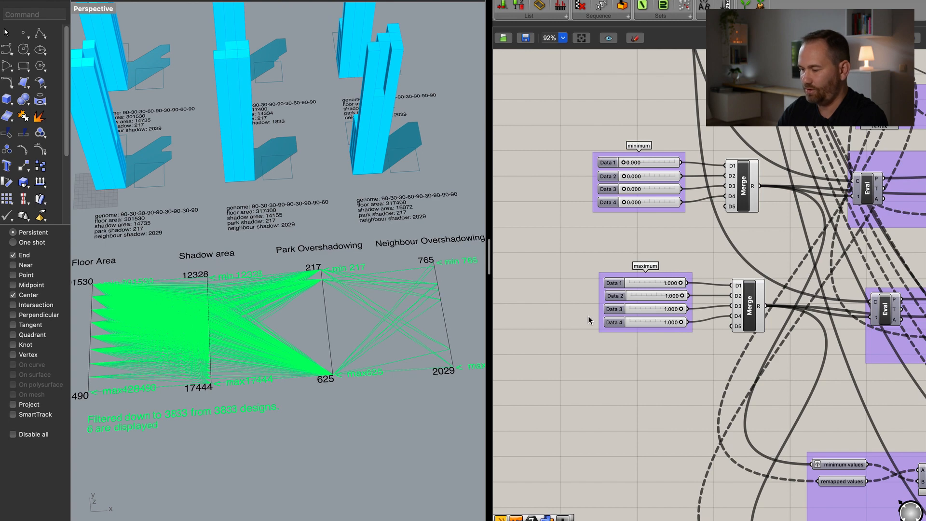
Set the Data 4 slider in the maximum group to 0.187 and the Data 1 slider in the minimum group to 0.152.
drag(681, 322, 638, 323)
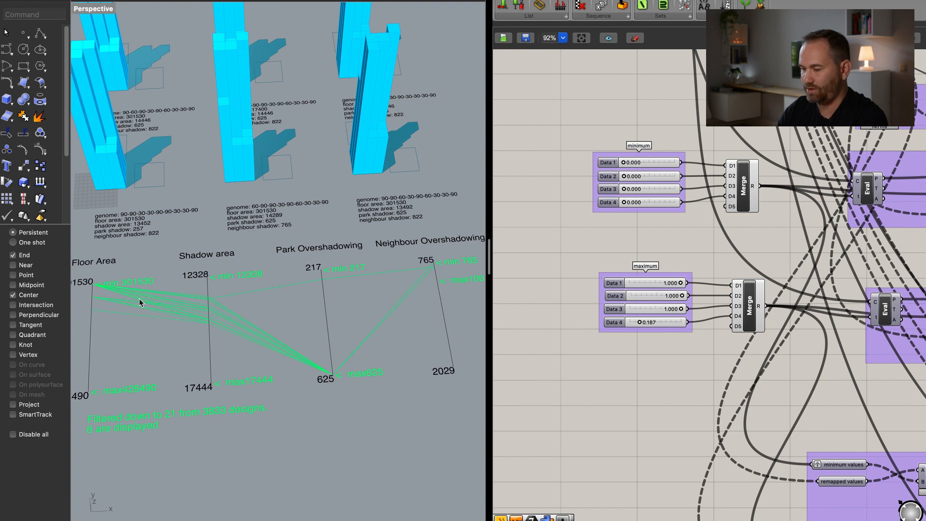
shift+right_drag(138, 297, 153, 294)
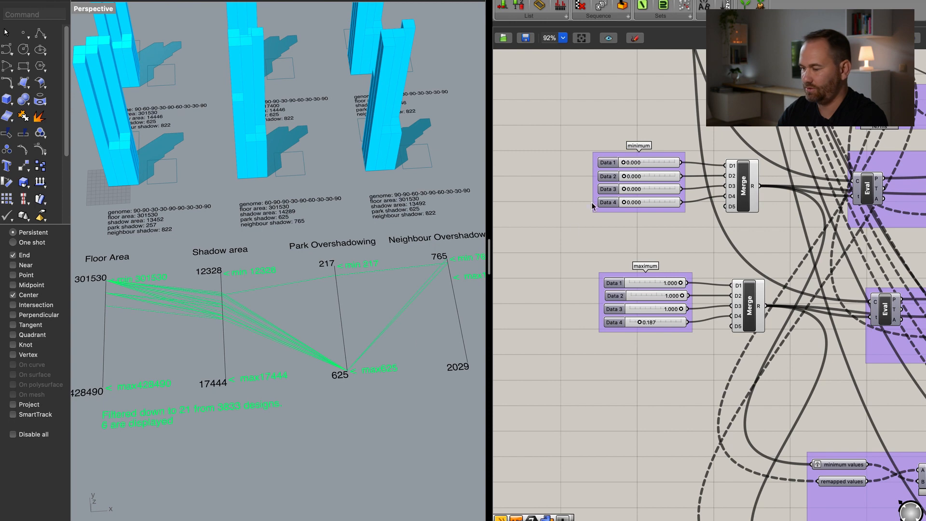
drag(627, 165, 632, 163)
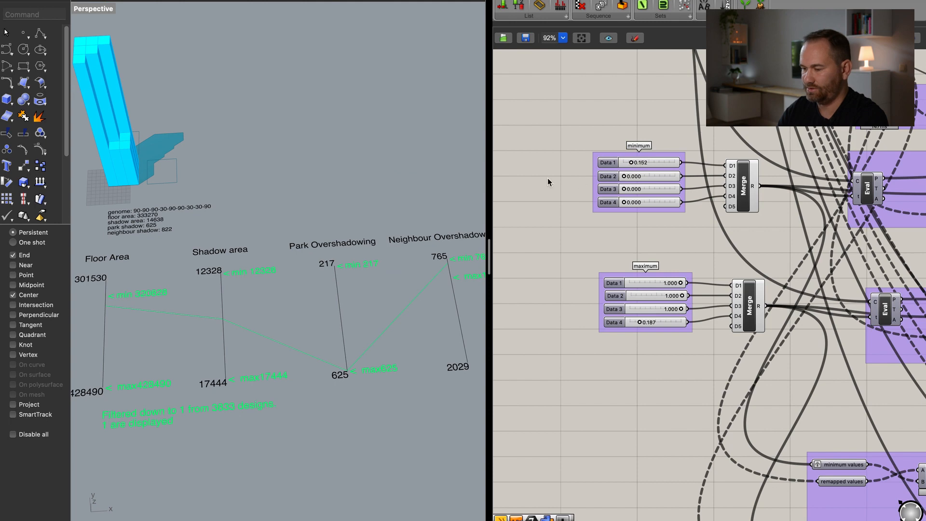
right_drag(212, 222, 271, 155)
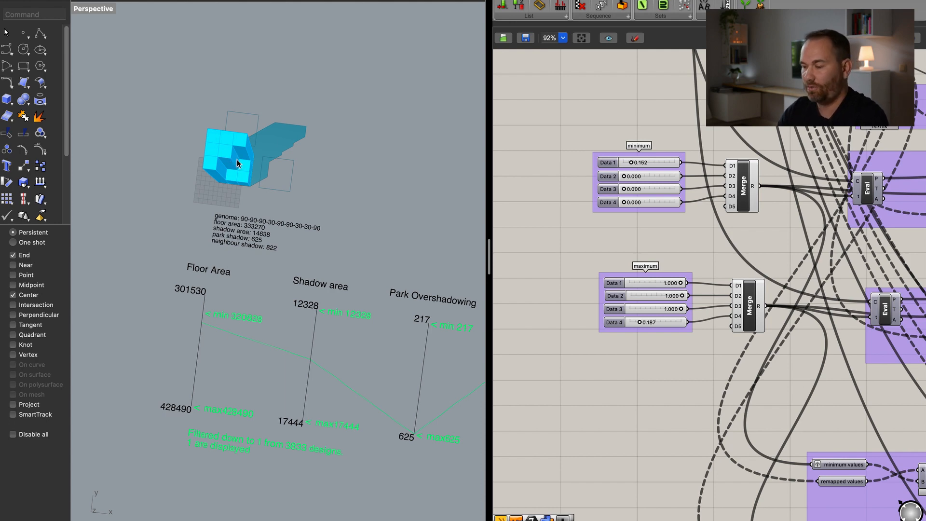
Copy the single filtered genome from its panel and add it as a third line in the Selected Designs panel.
shift+right_drag(254, 166, 277, 186)
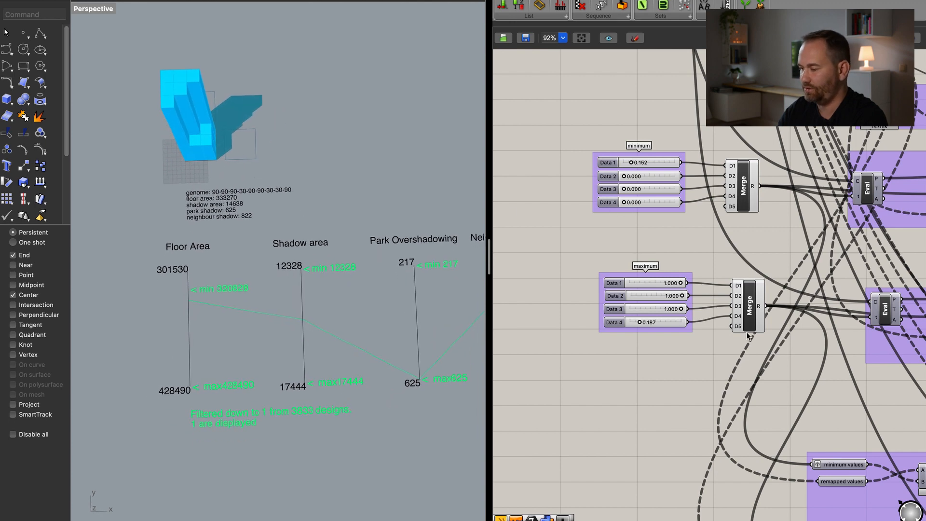
scroll(747, 336, down, 8)
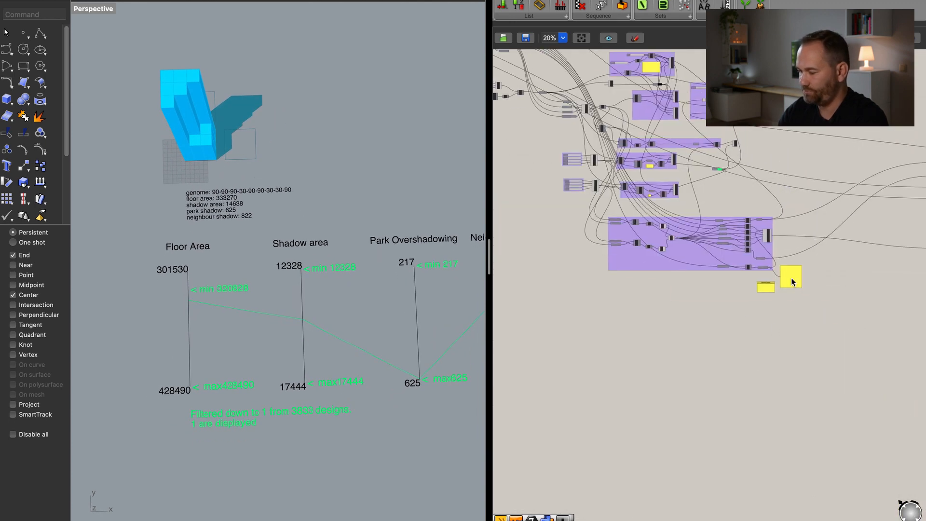
scroll(792, 279, up, 4)
right_click(791, 279)
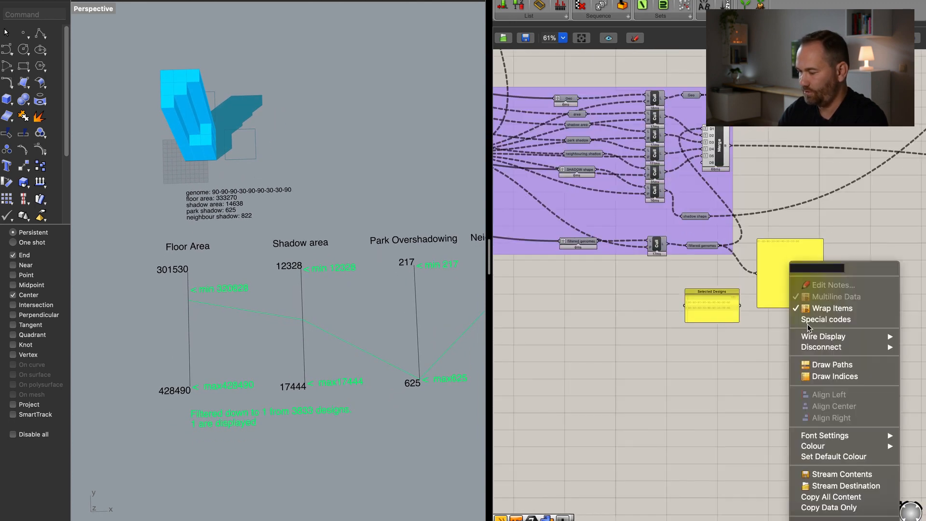
click(857, 508)
scroll(727, 314, up, 3)
double_click(728, 316)
click(739, 307)
key(super+v)
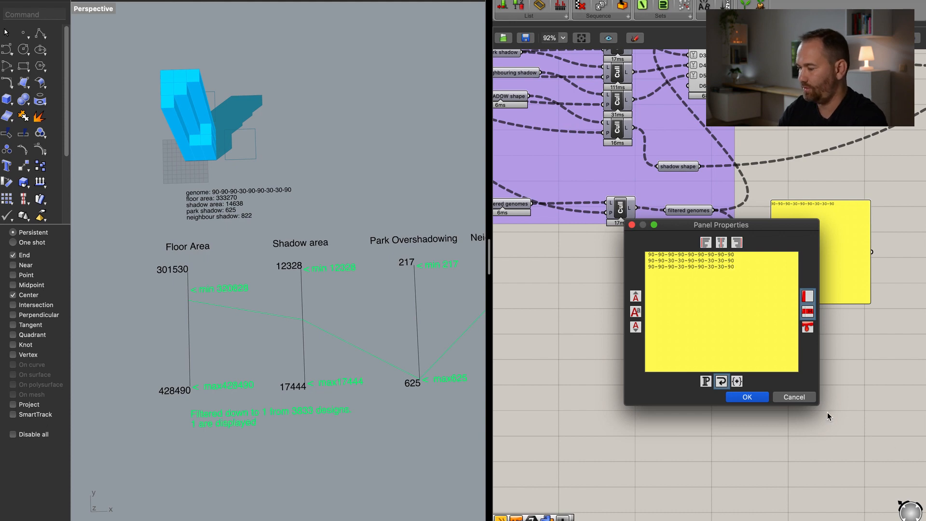
click(748, 397)
Reset the Data 1 slider in the minimum group to 0.000 and the Data 4 slider in the maximum group to 1.000.
scroll(737, 346, up, 1)
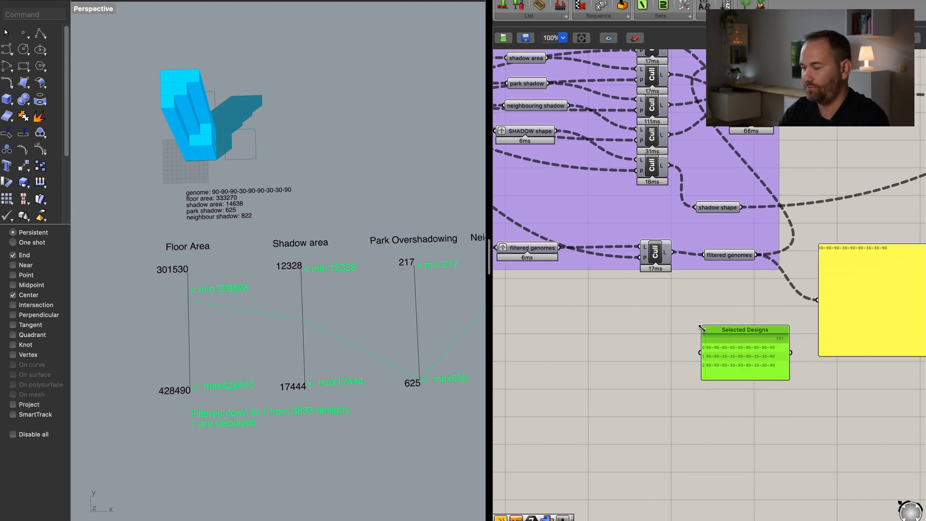
right_drag(658, 315, 729, 331)
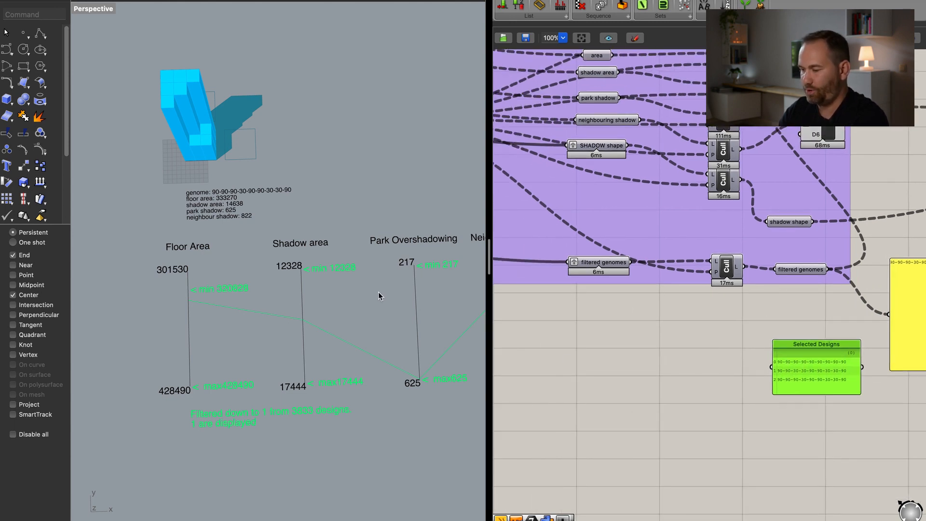
scroll(849, 333, down, 5)
scroll(682, 169, up, 5)
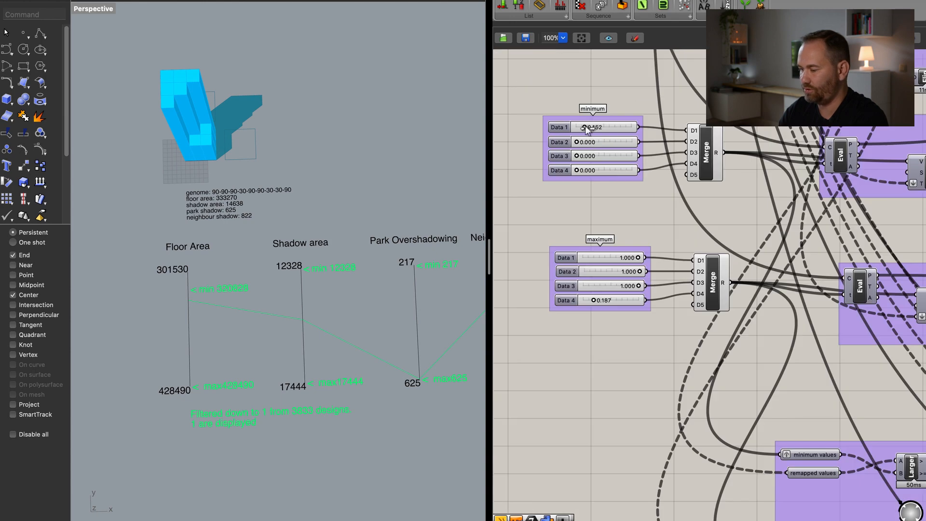
drag(585, 126, 564, 127)
drag(663, 301, 672, 305)
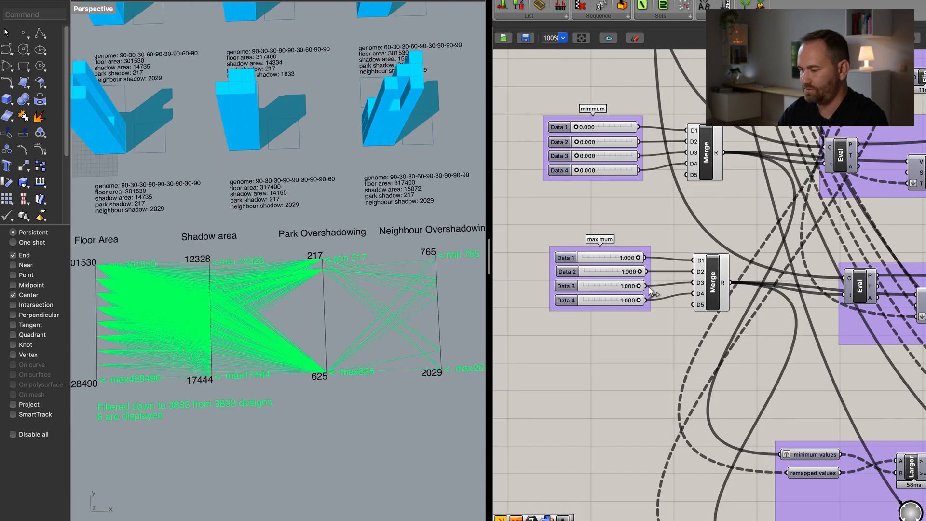
Set the Data 3 slider in the maximum group to 0.490 and the Data 1 slider in the minimum group to 0.660.
drag(638, 288, 610, 289)
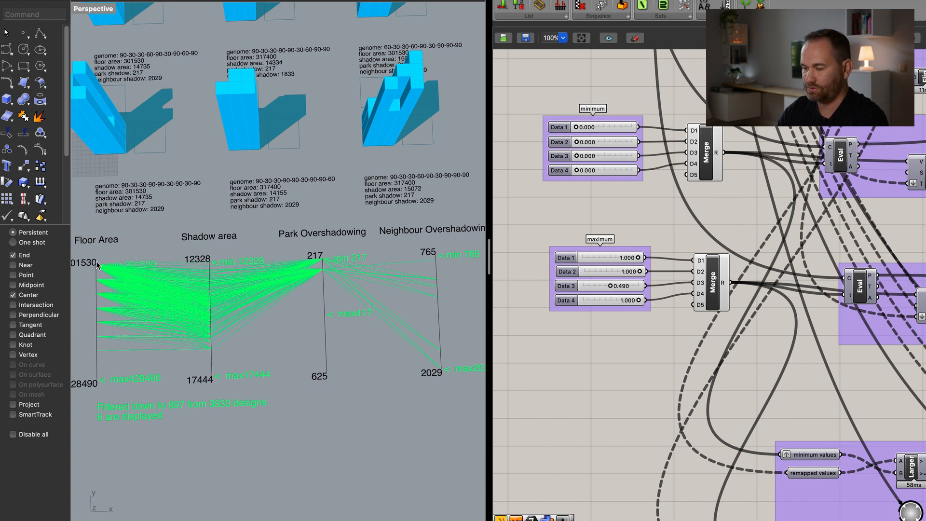
drag(578, 128, 614, 131)
right_drag(300, 211, 274, 214)
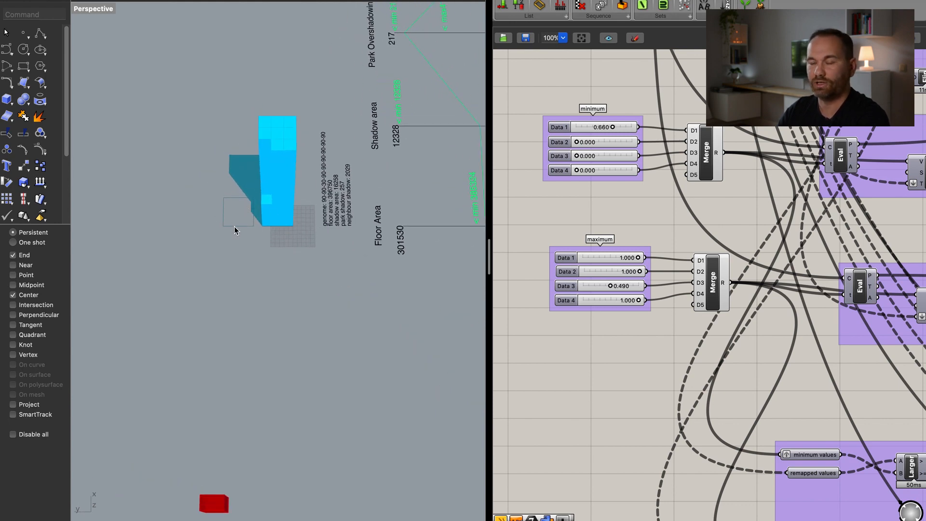
right_drag(263, 213, 321, 265)
right_drag(827, 447, 664, 321)
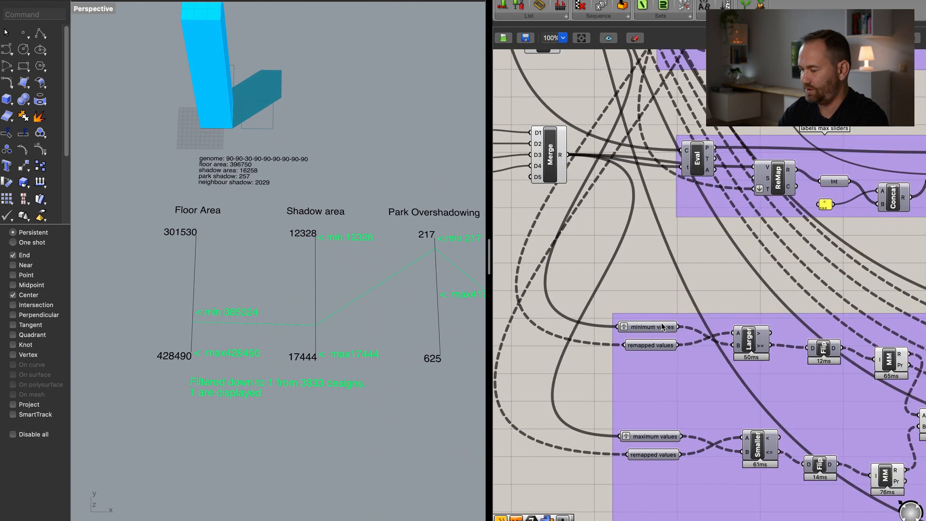
scroll(662, 322, down, 5)
right_drag(881, 434, 539, 235)
right_drag(843, 314, 754, 300)
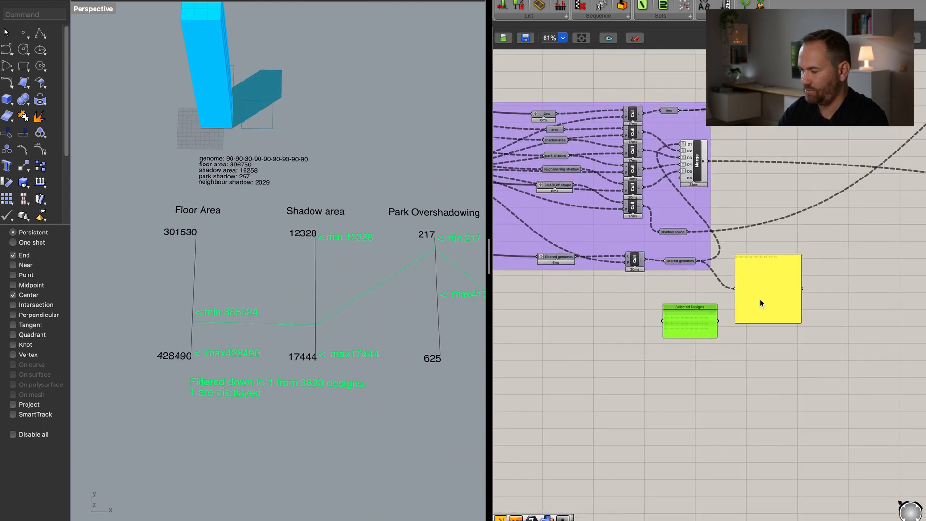
right_click(768, 299)
click(811, 503)
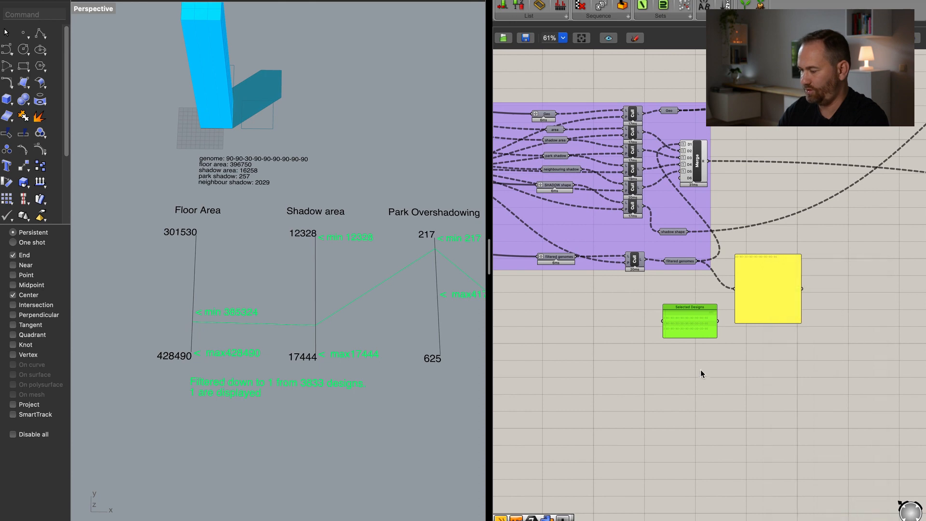
scroll(700, 323, up, 2)
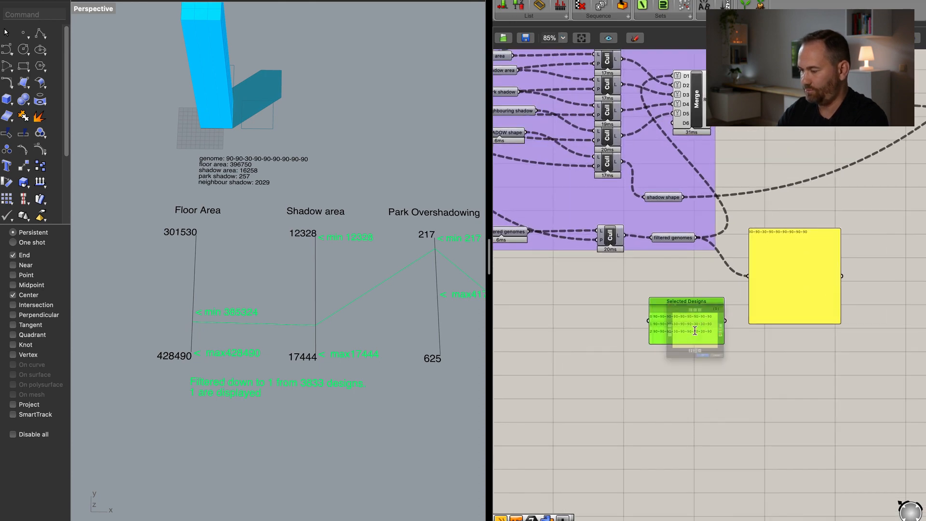
double_click(699, 325)
key(Right)
key(Return)
key(super+v)
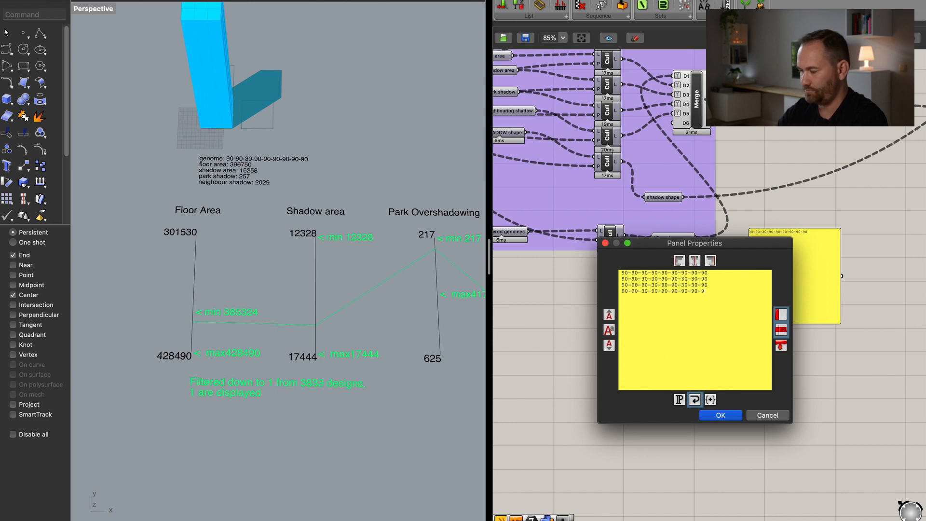
click(721, 416)
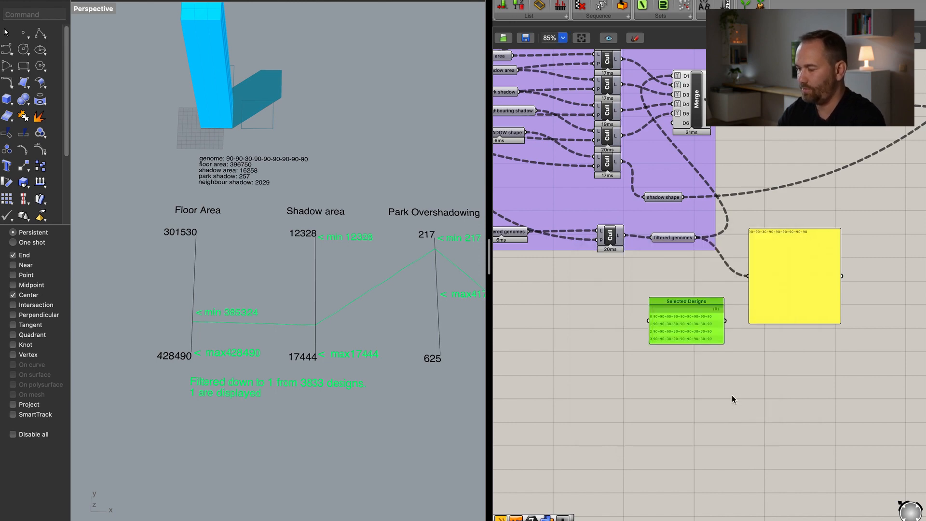
Reset the Data 1 slider in the minimum group to 0.000 and the Data 3 slider in the maximum group to 1.000.
scroll(731, 329, up, 1)
right_drag(666, 317, 831, 448)
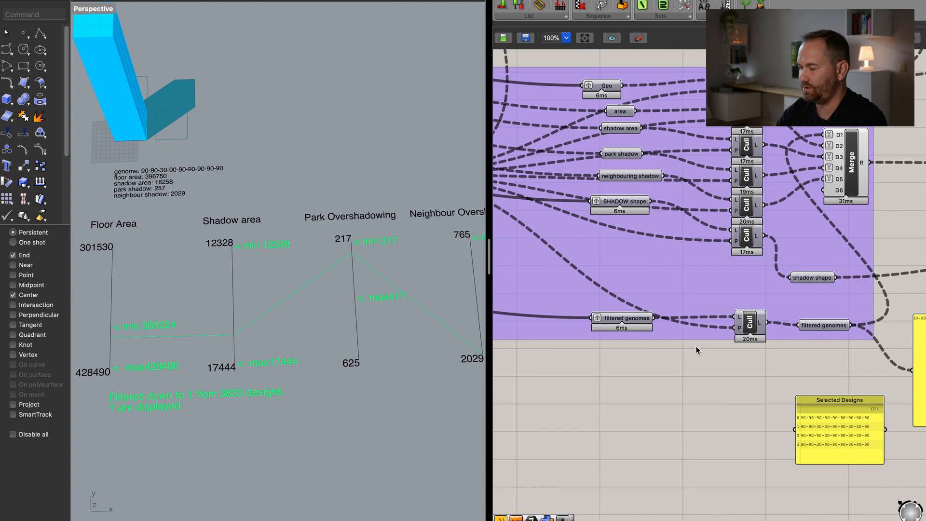
scroll(696, 345, down, 1)
right_drag(741, 368, 798, 382)
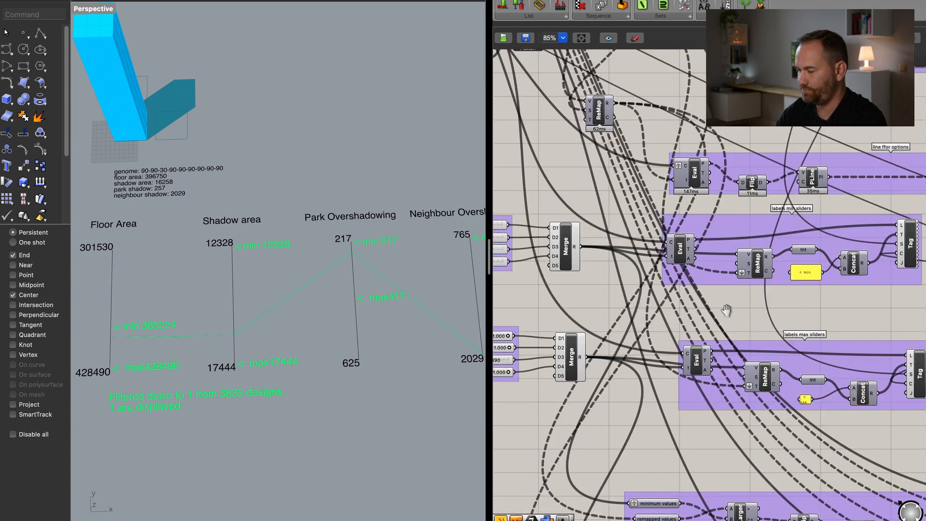
right_drag(728, 310, 867, 339)
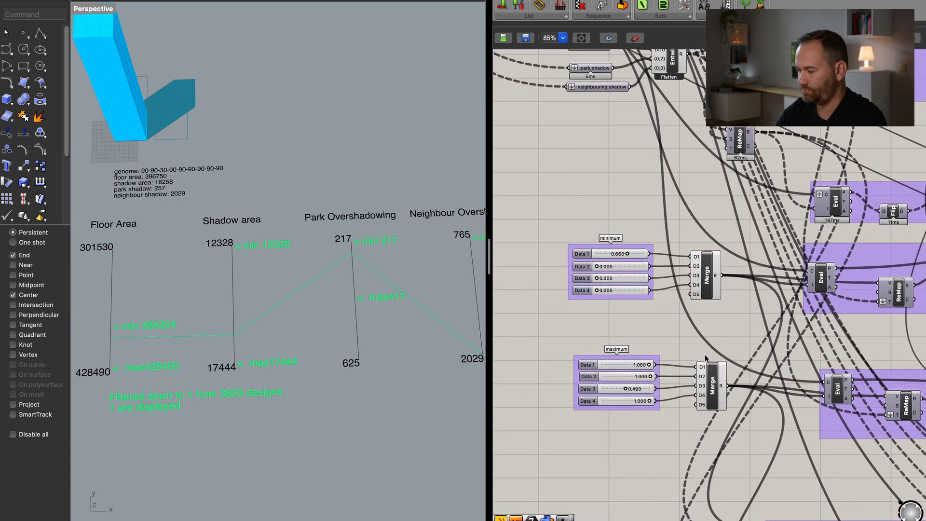
right_drag(683, 346, 700, 298)
drag(648, 205, 583, 206)
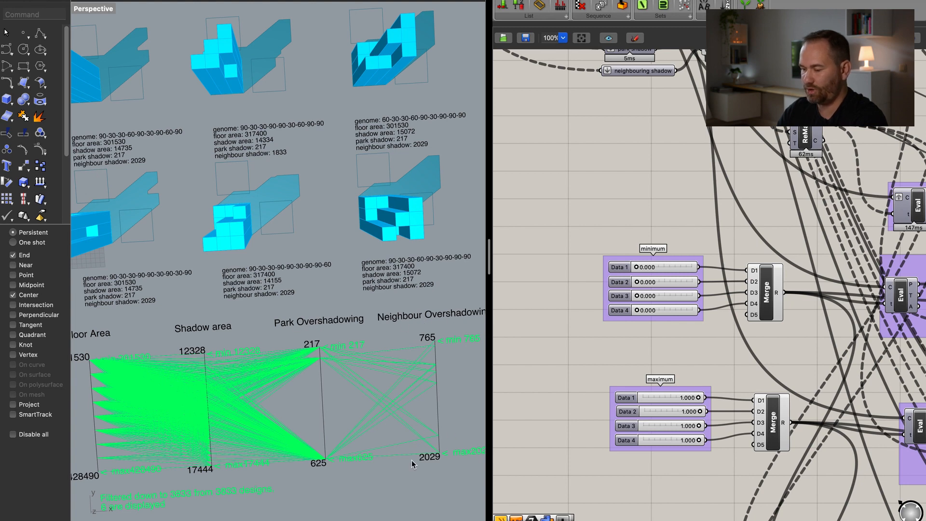
Set the Data 4 slider to 0.690 and the Data 3 slider to 0.710 in the maximum group.
click(436, 469)
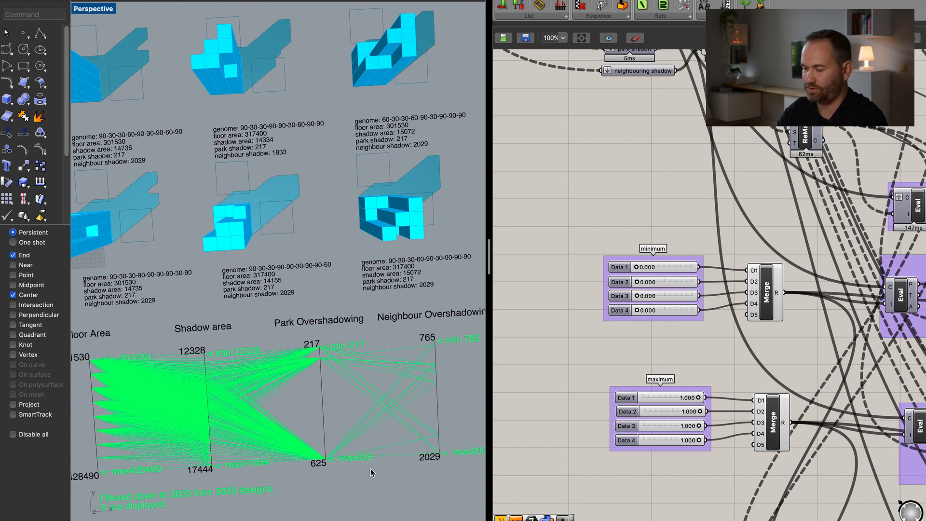
click(700, 443)
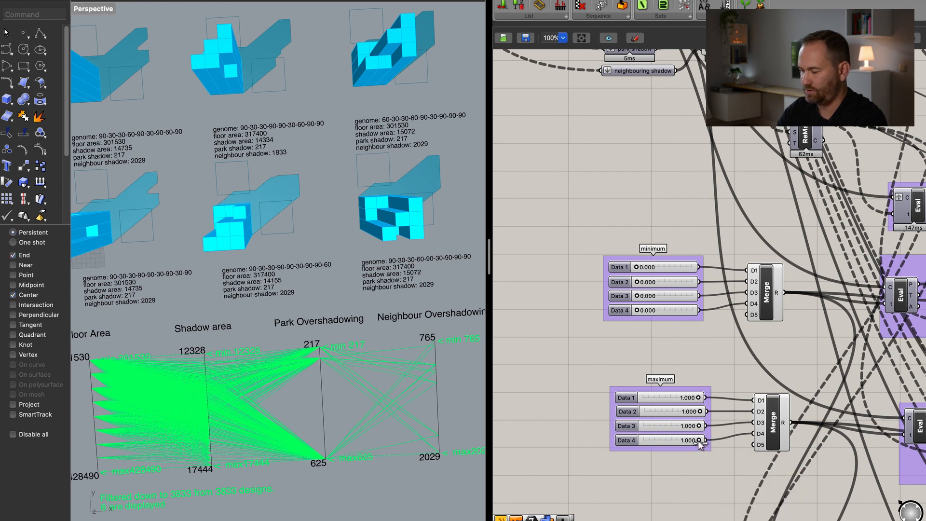
drag(685, 444, 681, 441)
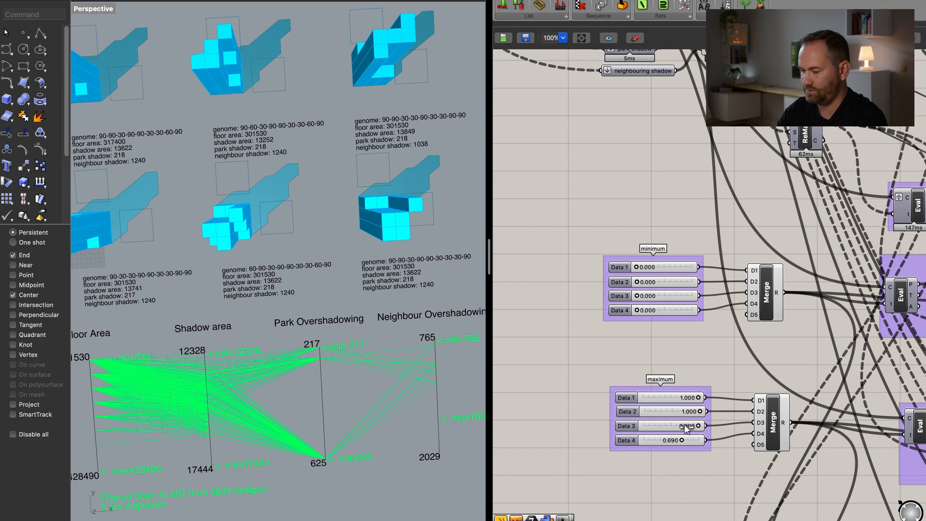
drag(686, 429, 683, 427)
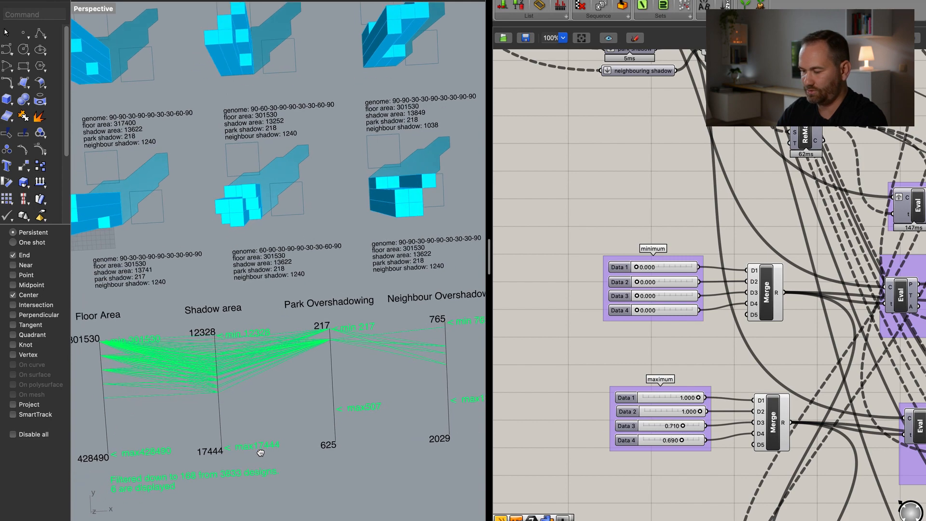
Check the filtered lines in the parallel coordinates chart and set the Data 1 slider in the minimum group to 0.290.
right_drag(207, 478, 198, 469)
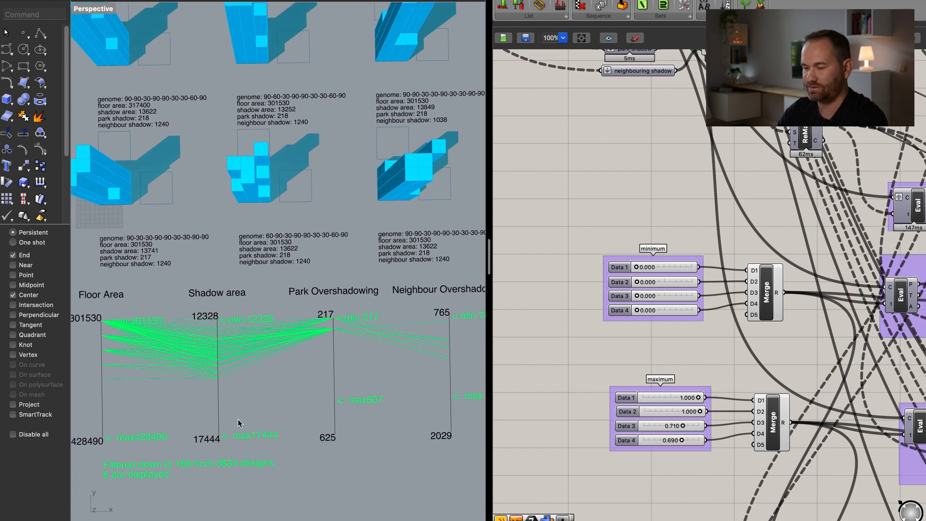
shift+right_drag(239, 419, 286, 394)
shift+right_drag(367, 376, 312, 361)
right_drag(202, 332, 147, 301)
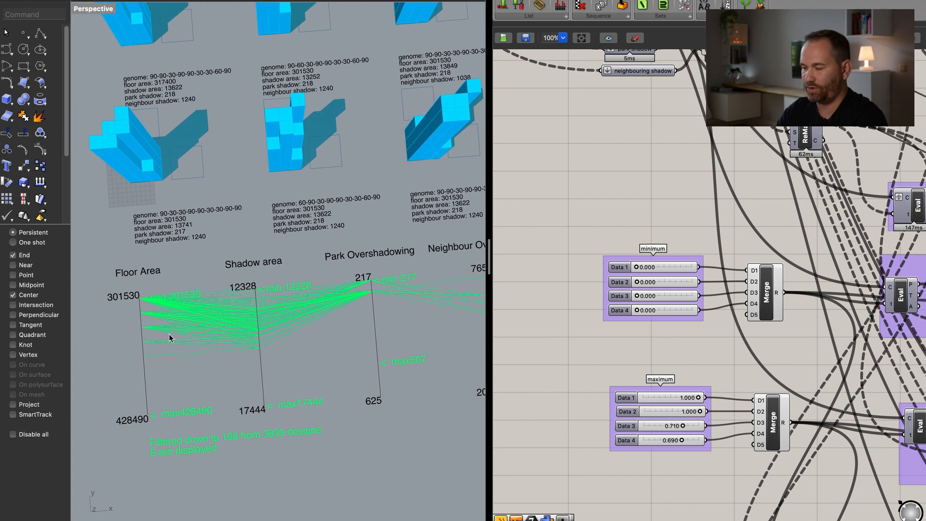
key(Home)
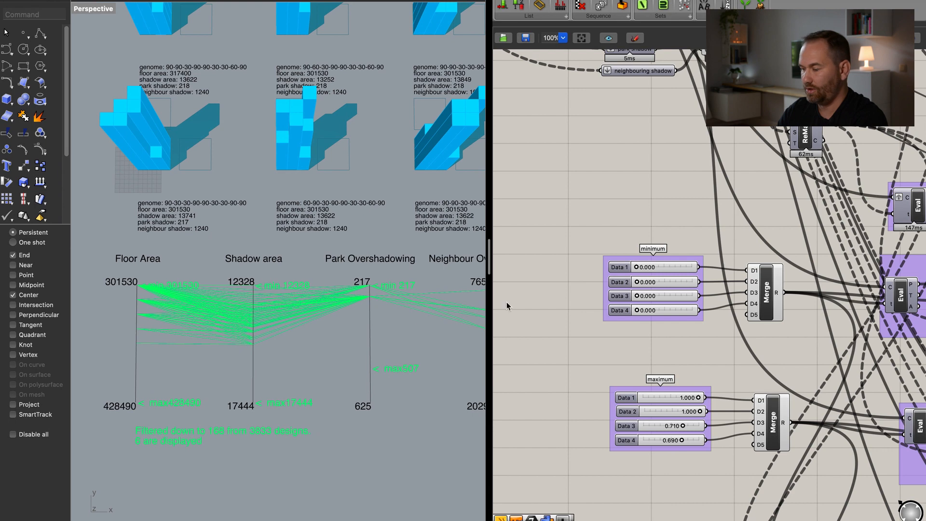
drag(642, 269, 654, 270)
Examine the filtered towers and their shadows from several angles and compare their genome labels with the filtered genomes panel.
right_drag(331, 349, 361, 331)
shift+right_drag(411, 274, 371, 367)
shift+right_drag(382, 274, 313, 275)
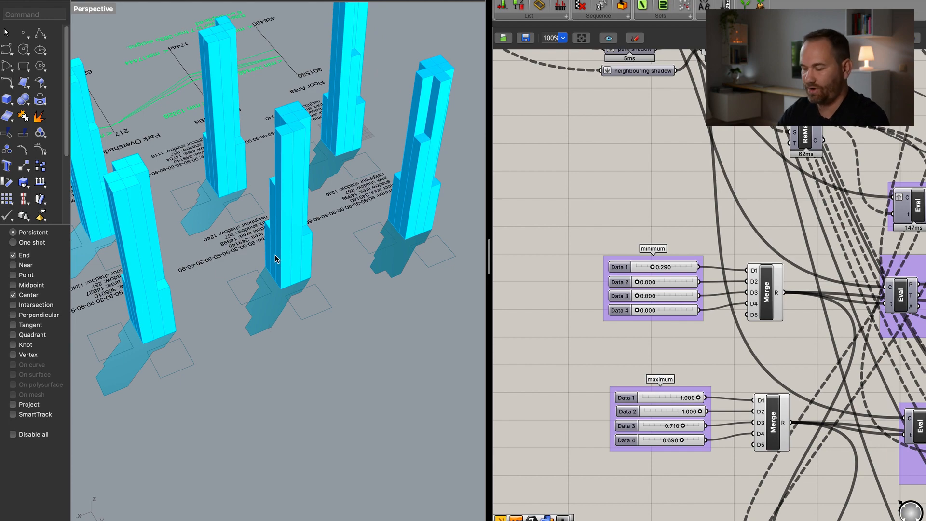
mouse_move(285, 262)
right_down()
mouse_move(331, 270)
mouse_move(347, 263)
mouse_move(294, 228)
mouse_move(376, 316)
mouse_move(374, 302)
mouse_move(285, 290)
mouse_move(340, 291)
mouse_move(288, 278)
right_up()
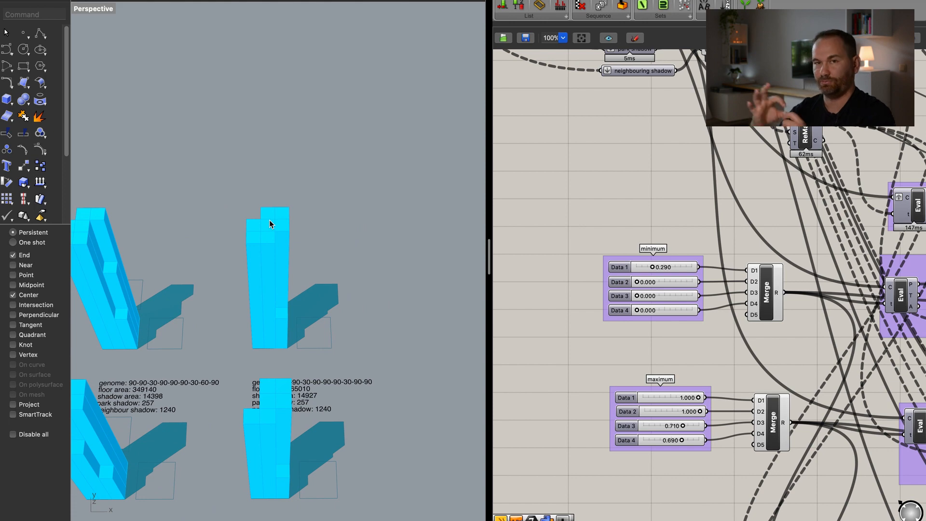
right_drag(285, 242, 332, 273)
scroll(330, 298, down, 4)
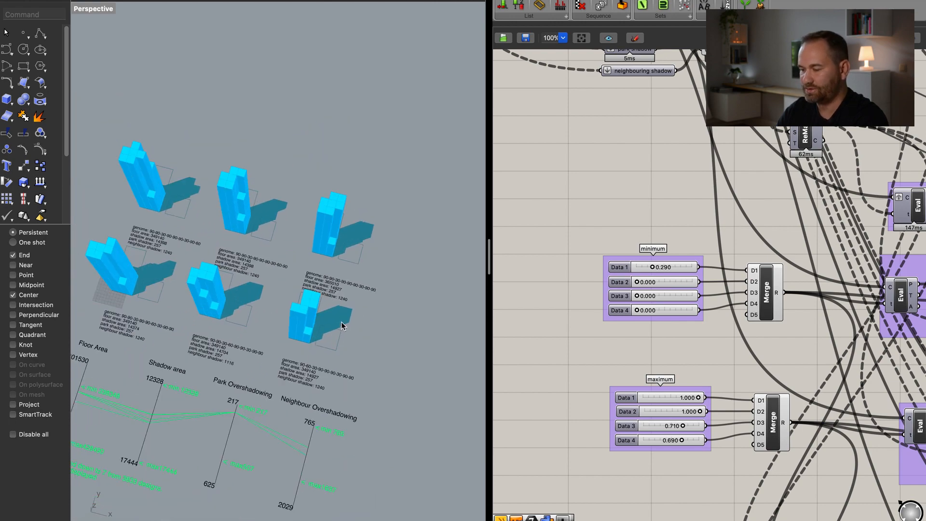
scroll(609, 340, down, 8)
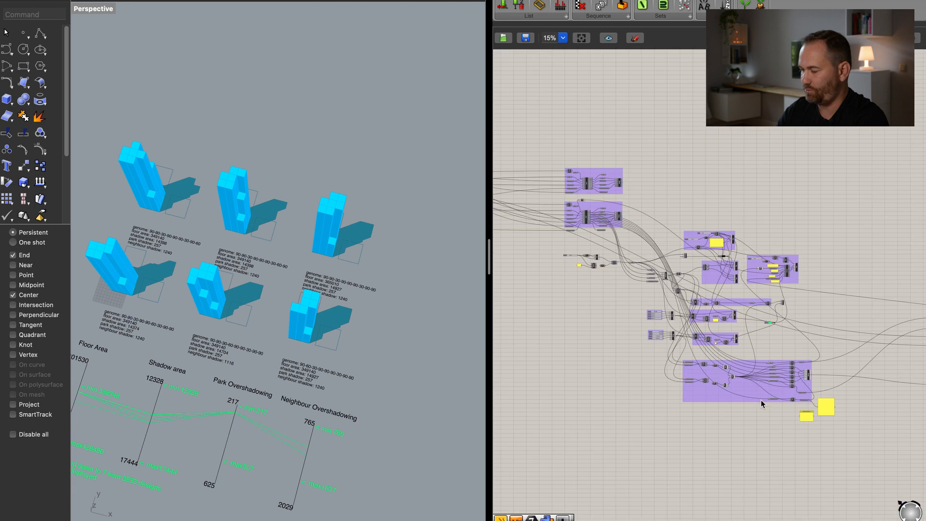
scroll(611, 285, up, 8)
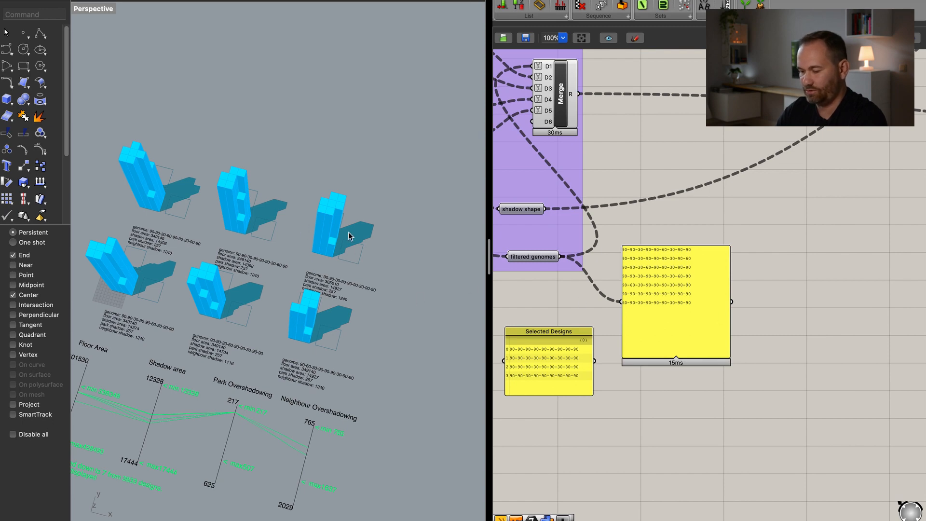
scroll(332, 286, up, 5)
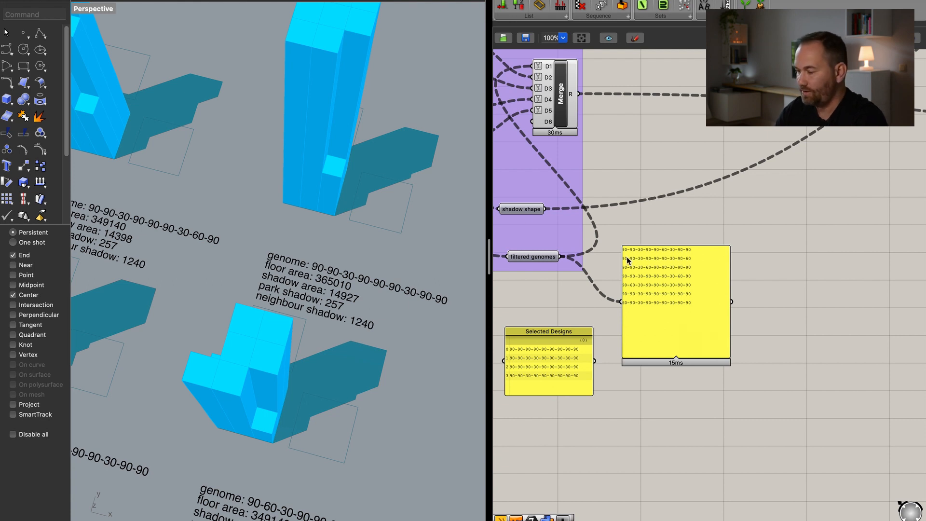
right_drag(600, 221, 617, 249)
Bake the design labels into the Rhino model from the final text component of the label group.
scroll(624, 268, down, 8)
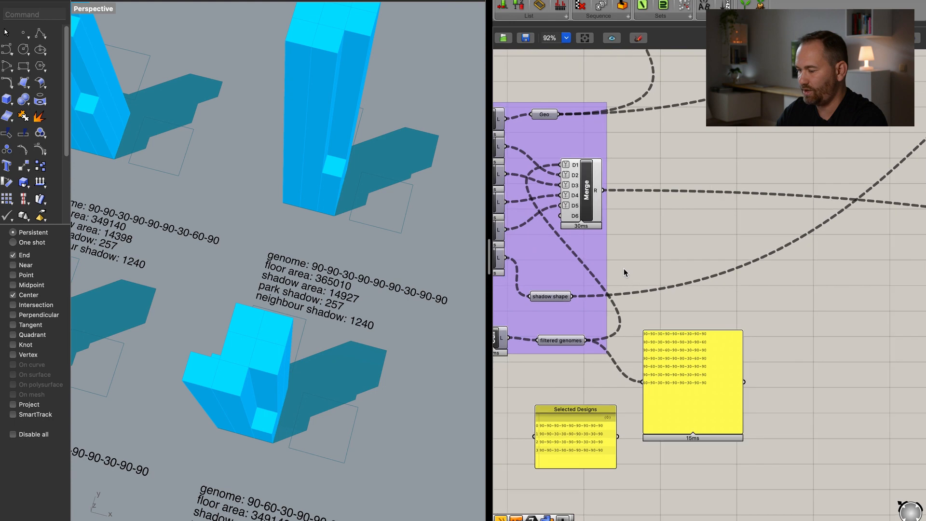
right_drag(722, 241, 571, 289)
right_drag(734, 258, 526, 246)
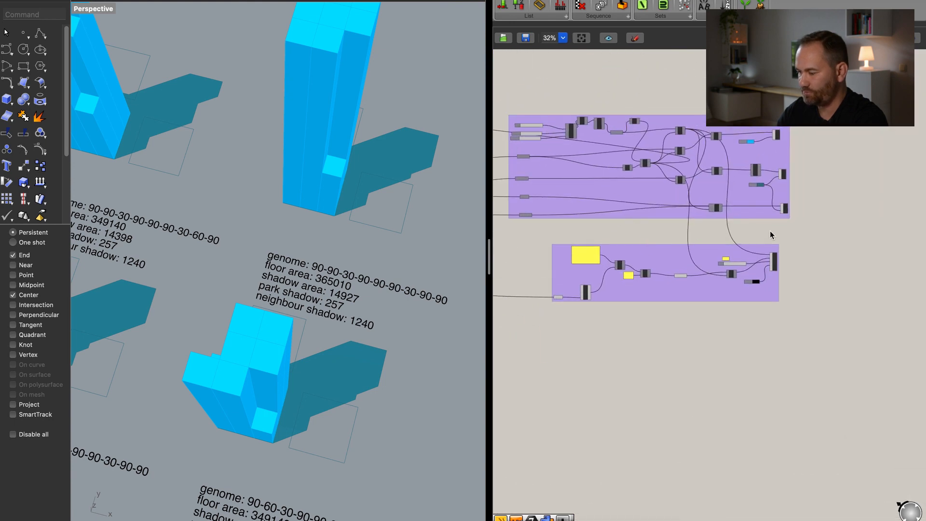
click(773, 265)
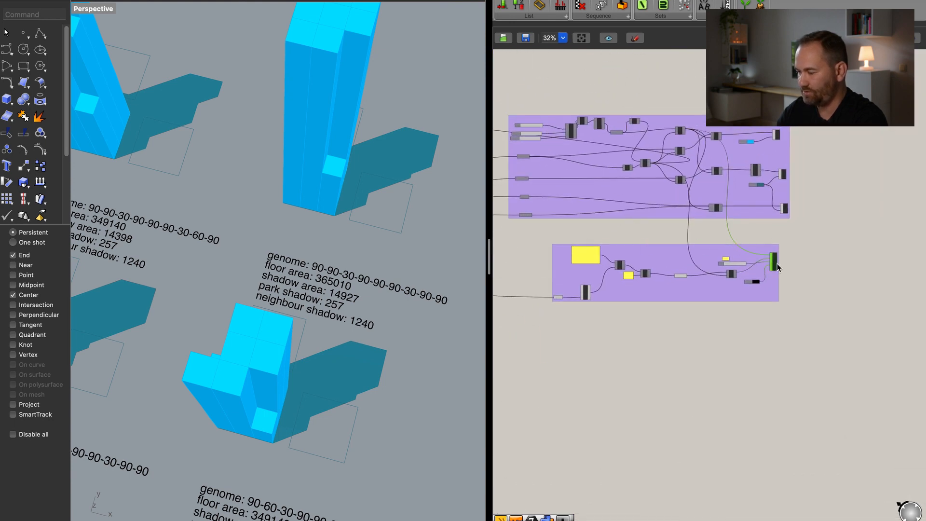
right_click(802, 247)
click(816, 300)
click(366, 284)
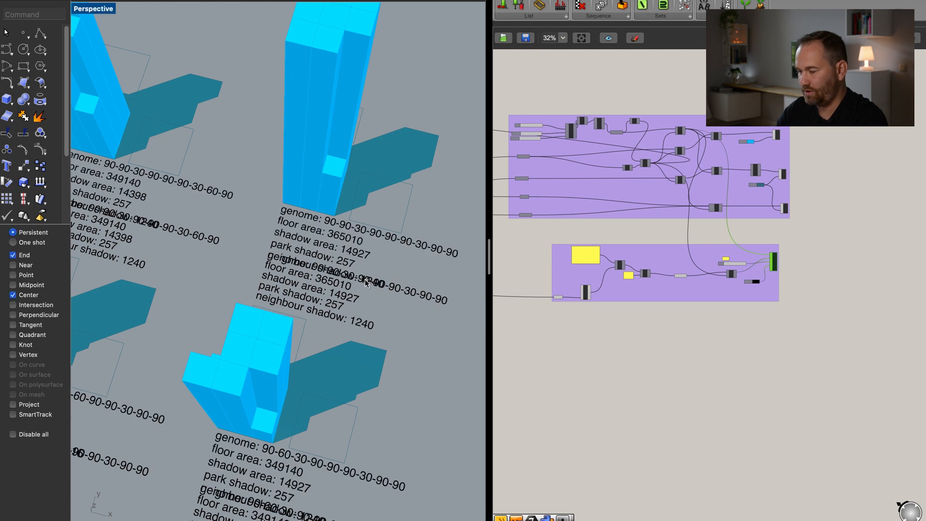
double_click(372, 241)
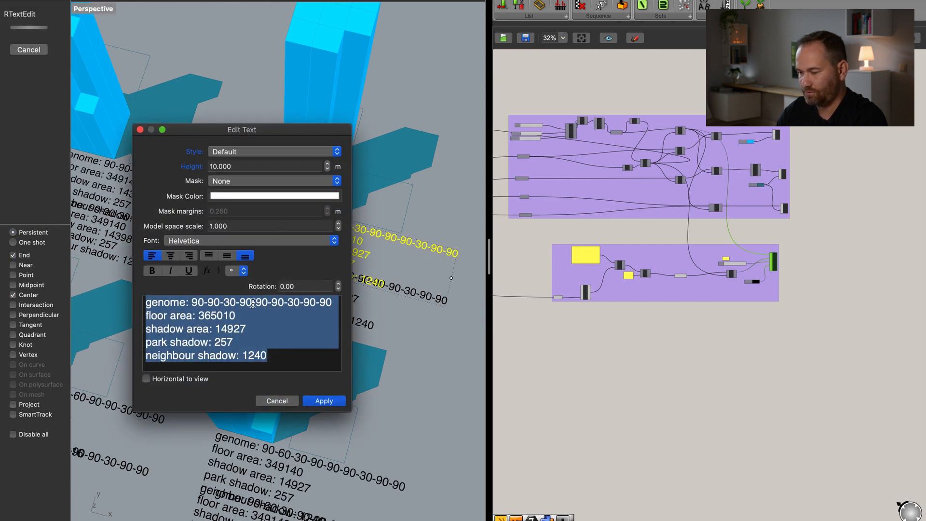
click(253, 303)
drag(193, 302, 336, 304)
key(super+c)
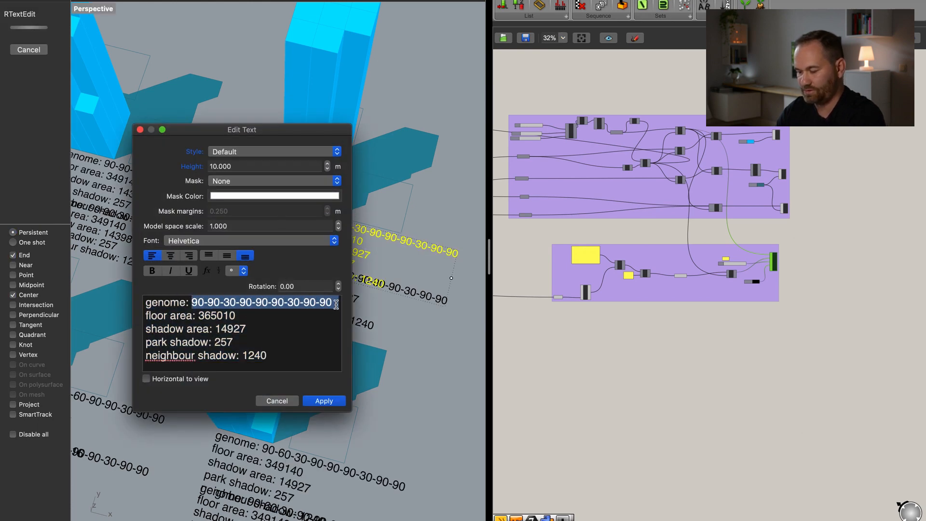
click(277, 401)
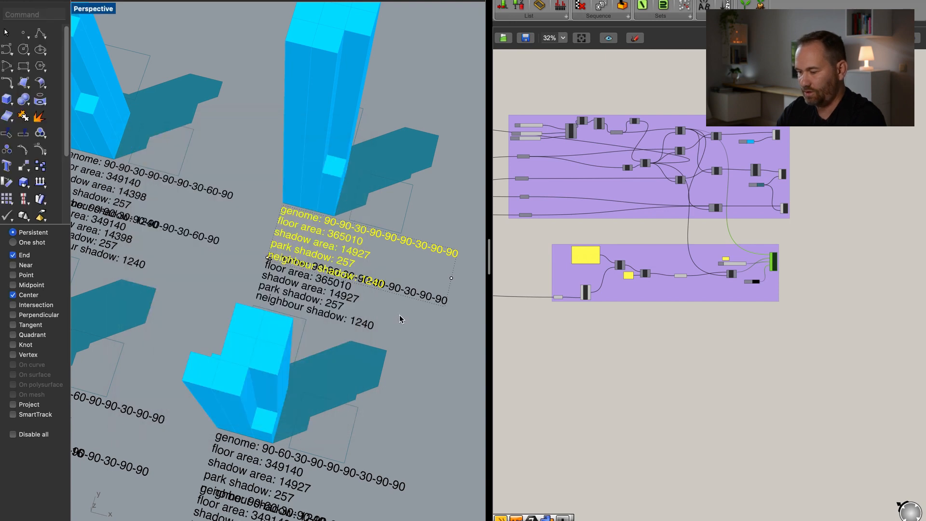
Undo the bake of the design labels in the Rhino model.
text(Undo)
key(Return)
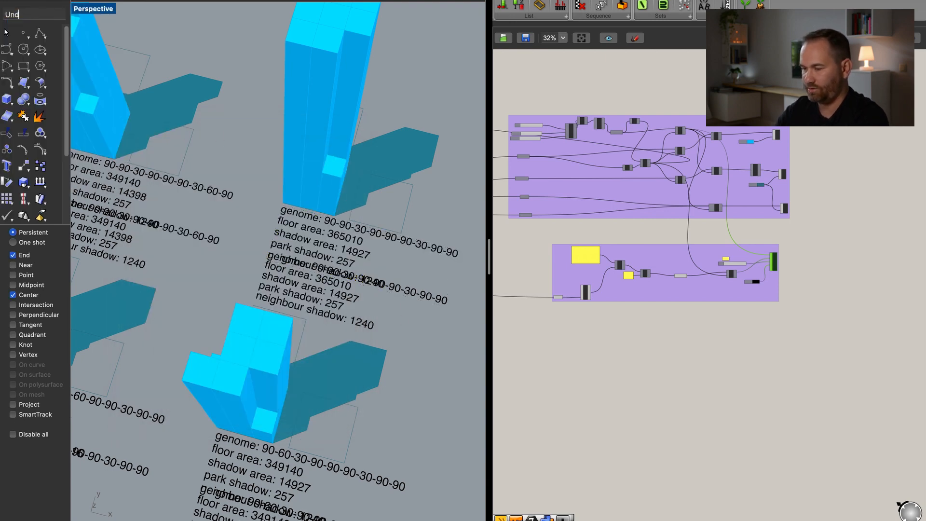
text(un)
key(Return)
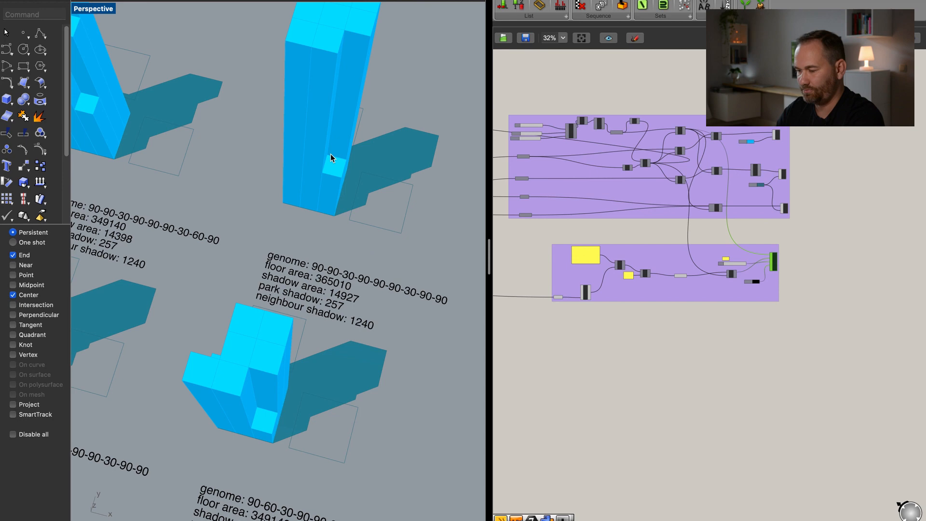
right_drag(675, 317, 912, 252)
scroll(652, 254, up, 4)
scroll(653, 253, up, 2)
double_click(655, 255)
key(super+v)
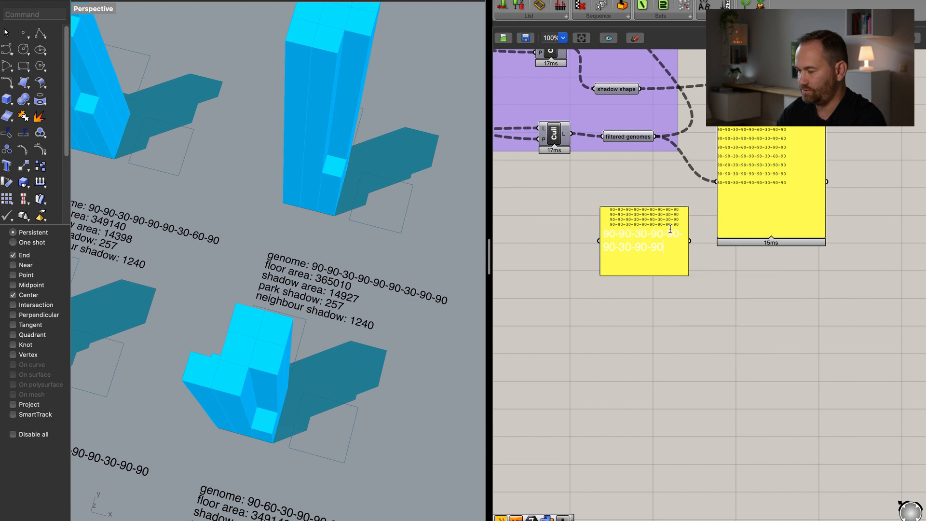
click(670, 310)
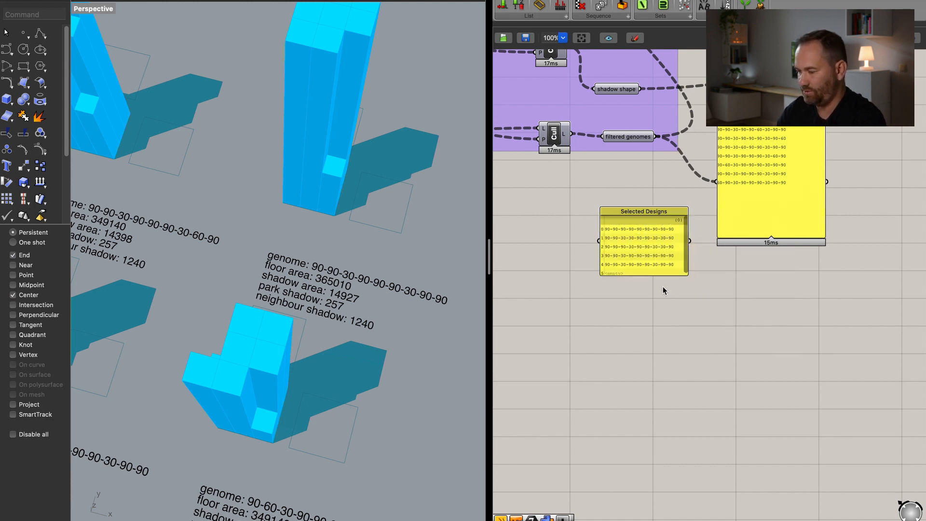
Remove the empty last line from the Selected Designs panel.
scroll(651, 235, up, 3)
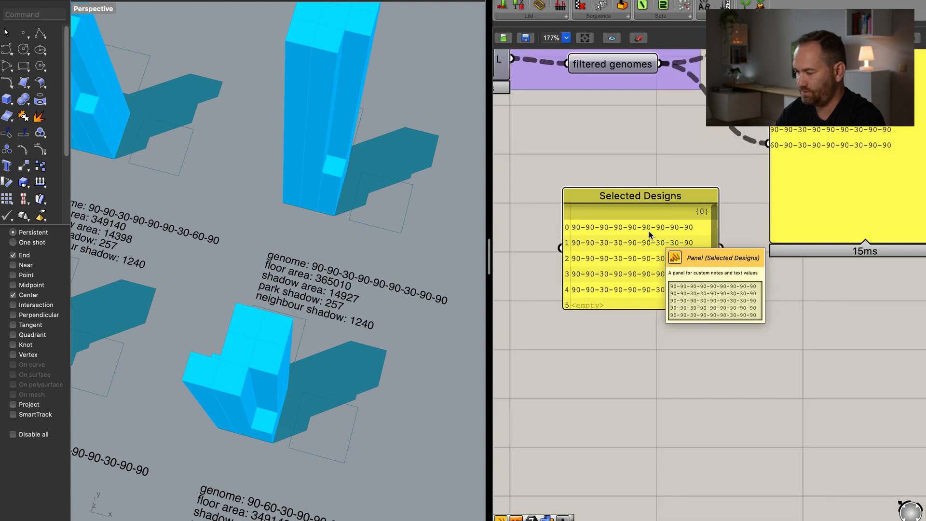
double_click(662, 302)
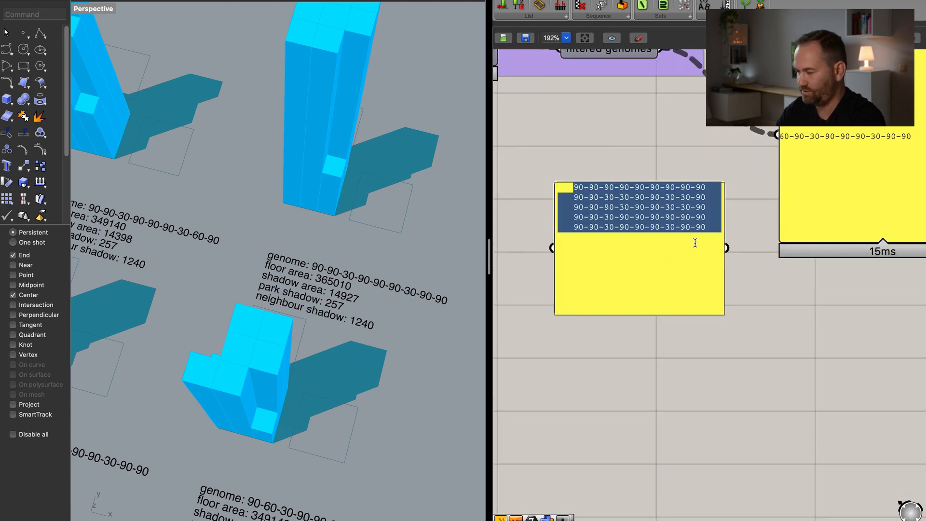
click(713, 226)
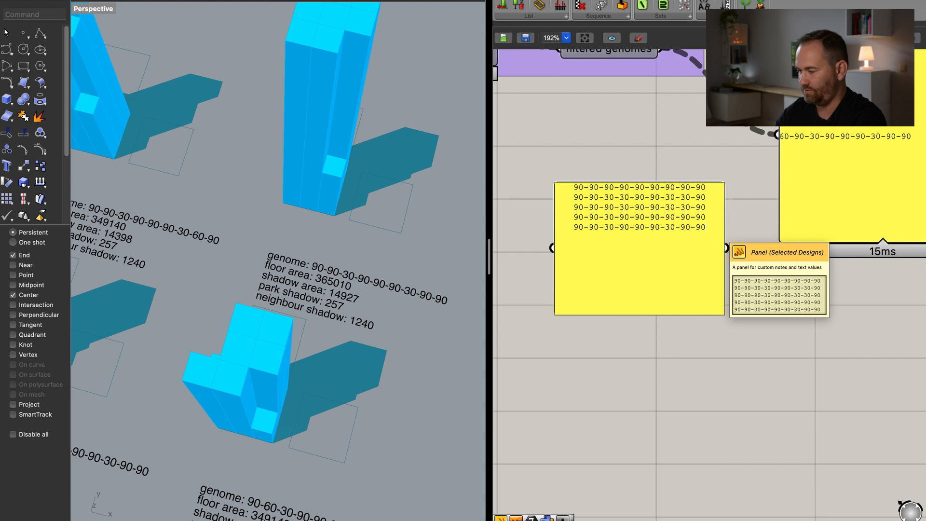
click(691, 358)
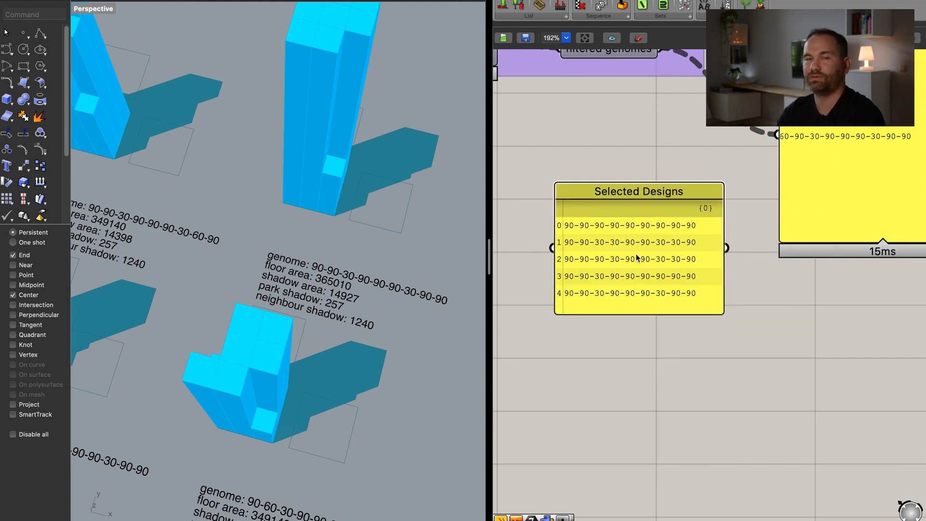
Move the Selected Designs panel upstream beside the Split and Clean group and wire it into that group's filtered genomes parameter, replacing the existing connection.
drag(686, 193, 699, 213)
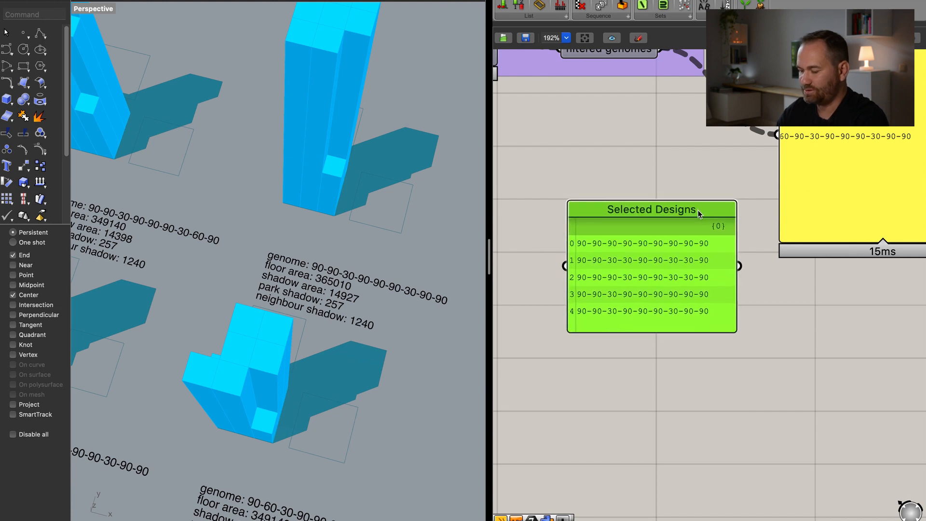
scroll(700, 250, down, 6)
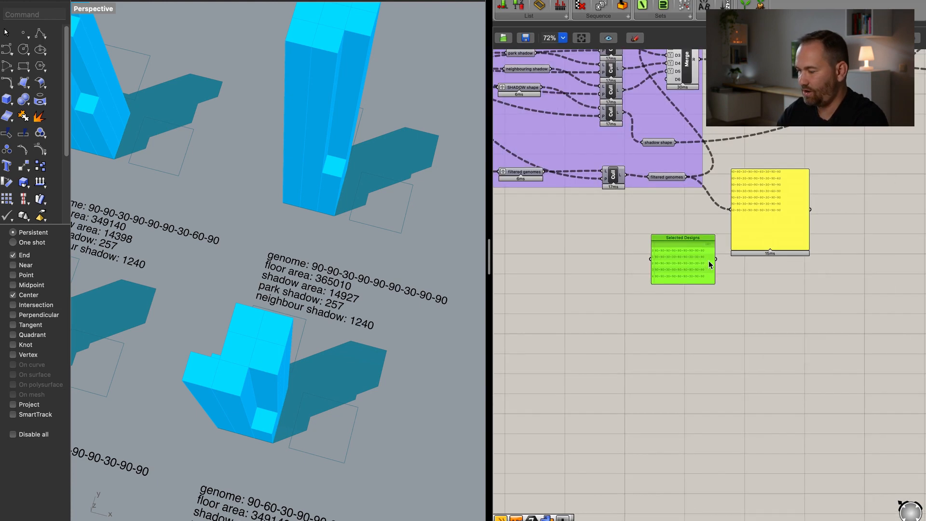
scroll(312, 317, down, 10)
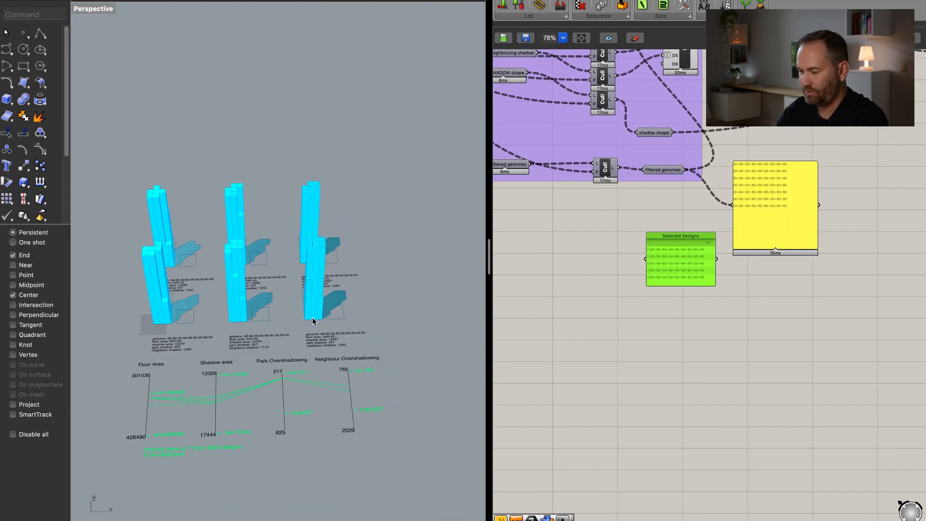
mouse_move(705, 243)
mouse_down()
mouse_move(706, 280)
mouse_move(705, 232)
mouse_move(661, 235)
mouse_move(751, 291)
mouse_move(872, 301)
mouse_move(690, 237)
mouse_up()
scroll(781, 291, down, 5)
scroll(871, 299, down, 3)
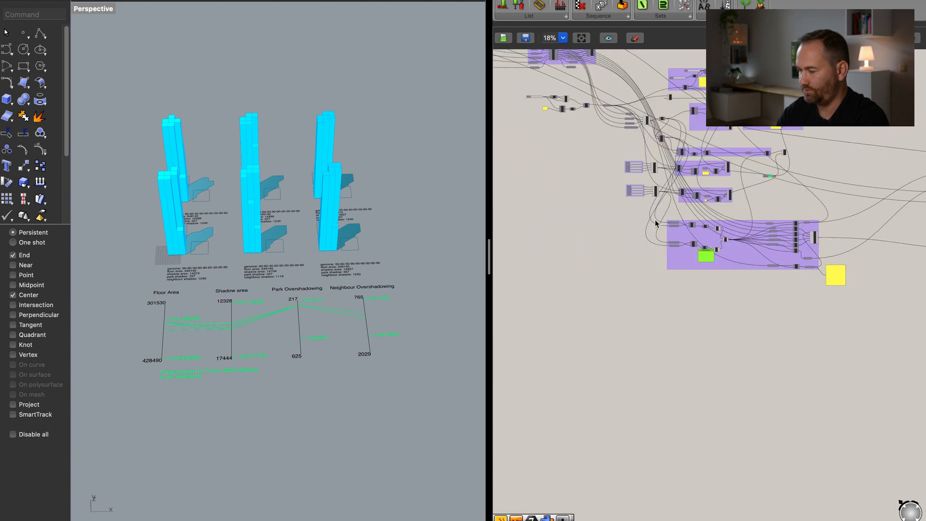
right_drag(565, 180, 791, 311)
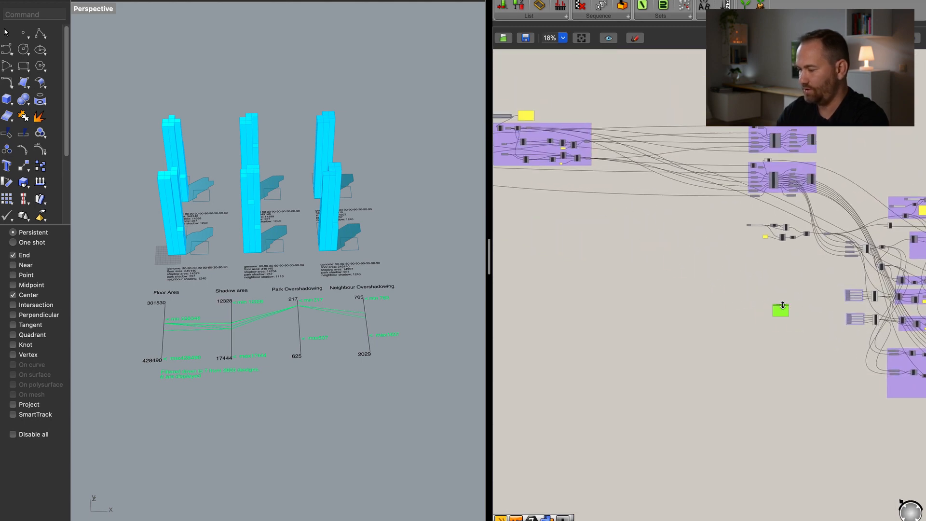
right_drag(574, 244, 824, 317)
drag(784, 290, 550, 265)
right_drag(596, 279, 859, 314)
drag(816, 298, 716, 293)
scroll(683, 271, up, 8)
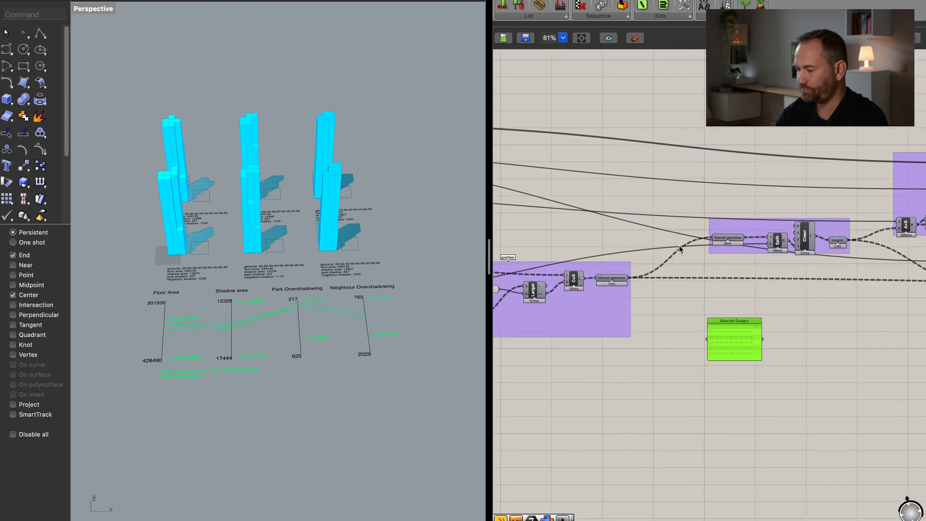
drag(781, 372, 671, 342)
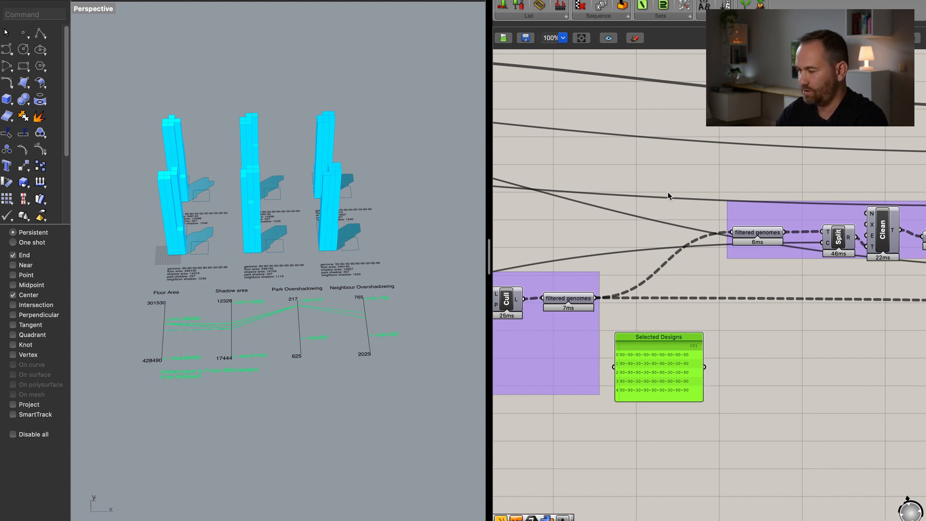
drag(705, 366, 733, 233)
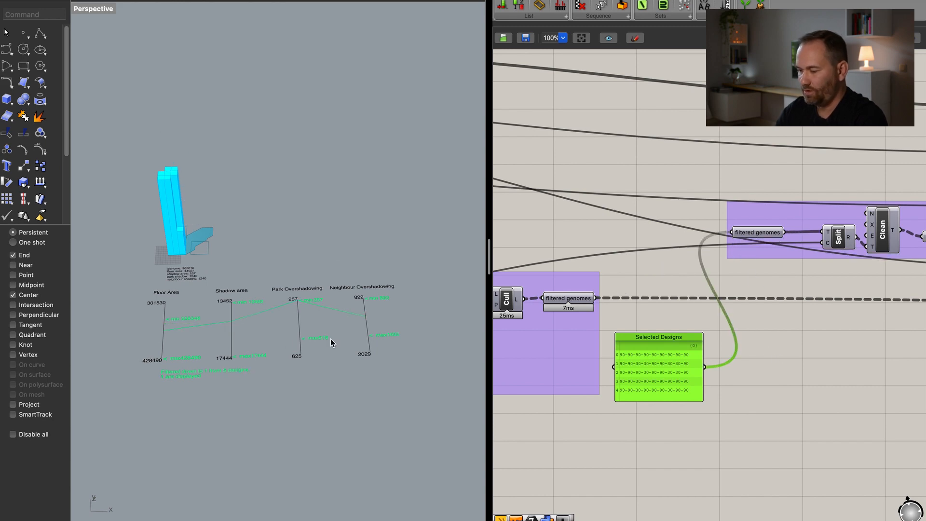
Reset the Data 1 slider in the minimum group to 0.000 and the Data 3 and Data 4 sliders in the maximum group to 1.000.
scroll(754, 358, down, 15)
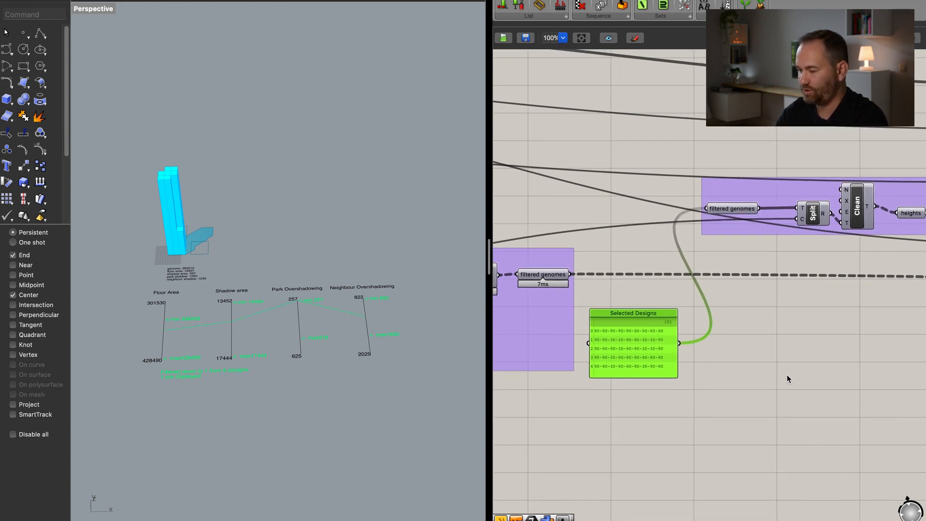
drag(680, 256, 662, 255)
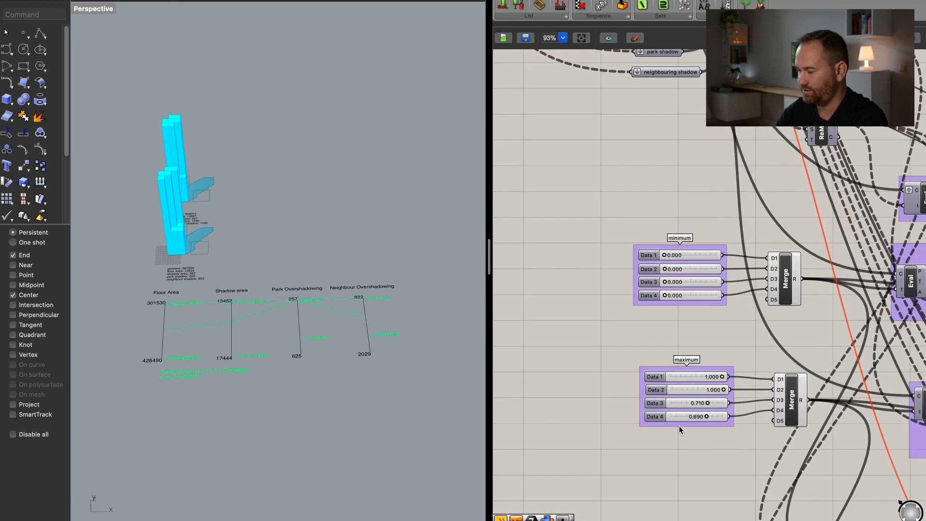
drag(708, 403, 743, 418)
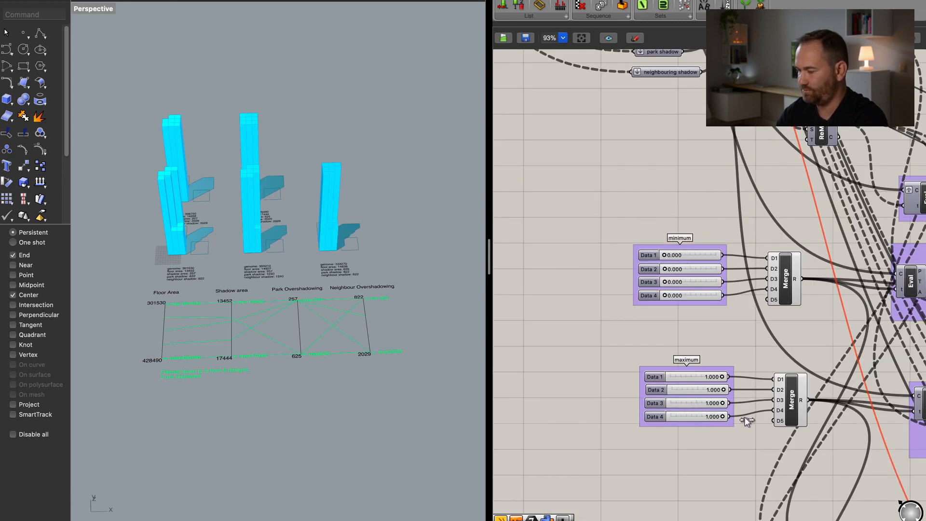
Arrange the selected designs in a single row by setting the grid's Extent X to 5 and Extent Y to 1.
right_drag(347, 277, 326, 291)
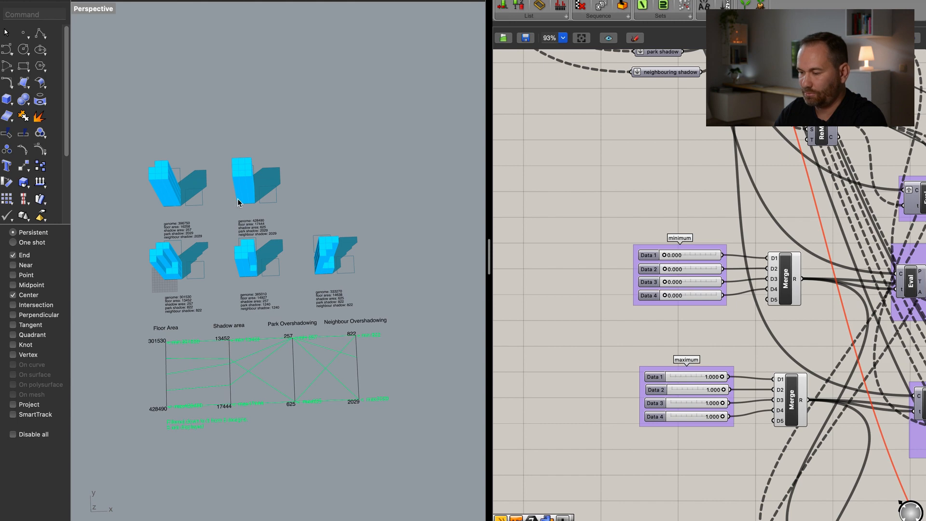
shift+right_drag(433, 289, 365, 278)
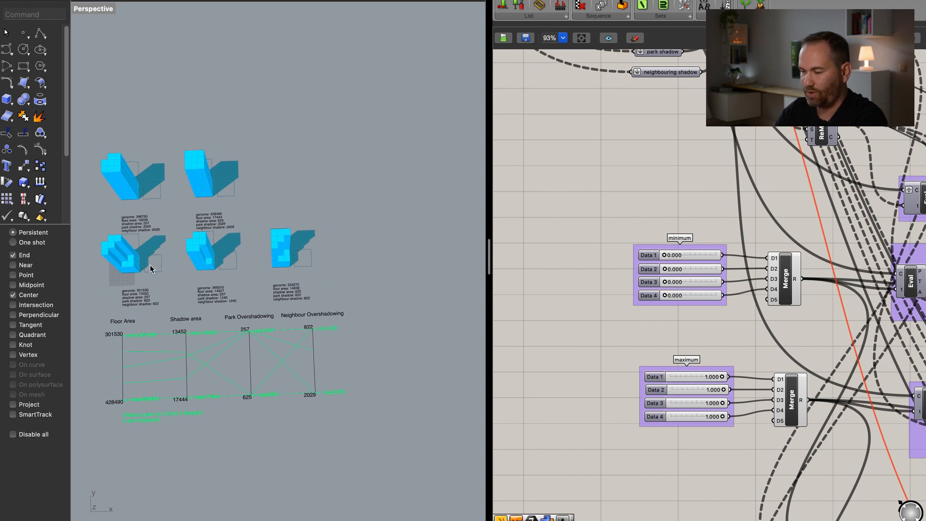
scroll(676, 265, down, 5)
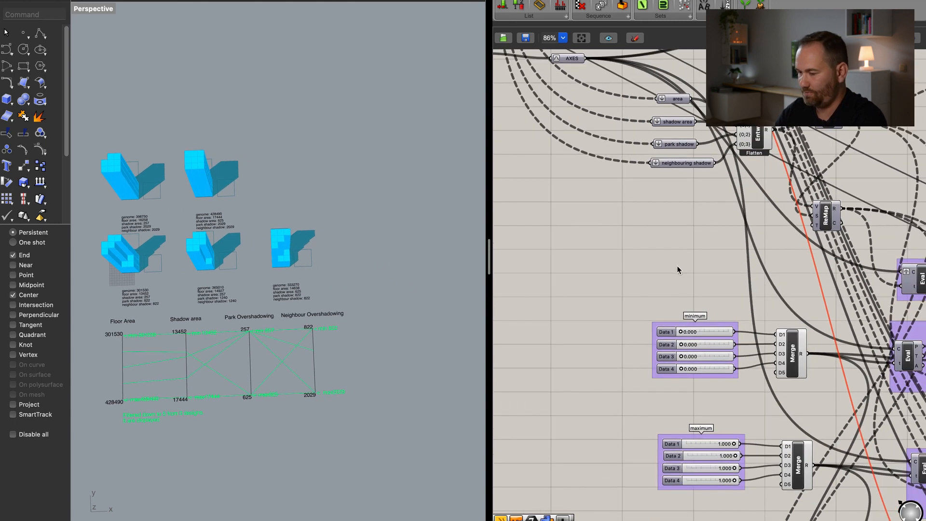
scroll(717, 228, down, 3)
right_drag(760, 190, 699, 306)
right_drag(811, 291, 686, 242)
scroll(767, 265, up, 8)
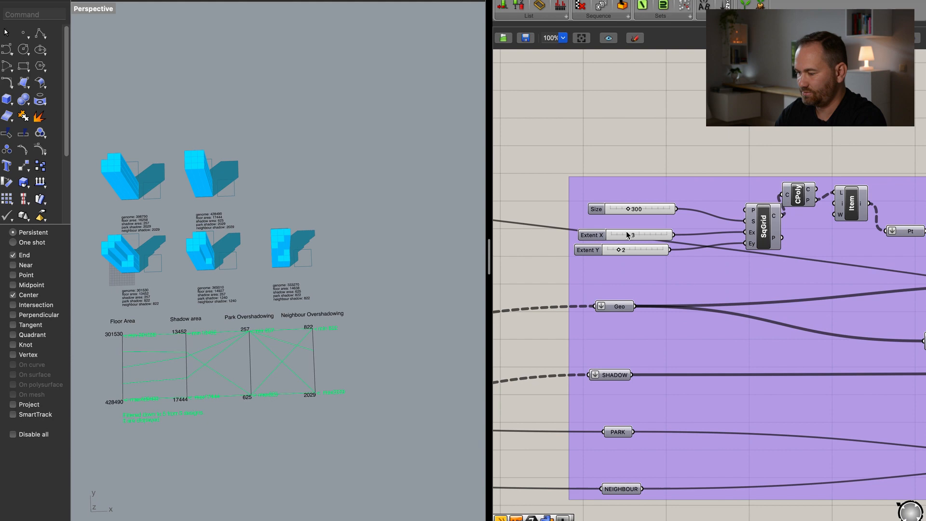
scroll(630, 243, up, 4)
drag(611, 263, 655, 240)
Inspect the row of selected designs with their genome labels, and the input lists of the red Sort component.
shift+right_drag(373, 284, 319, 315)
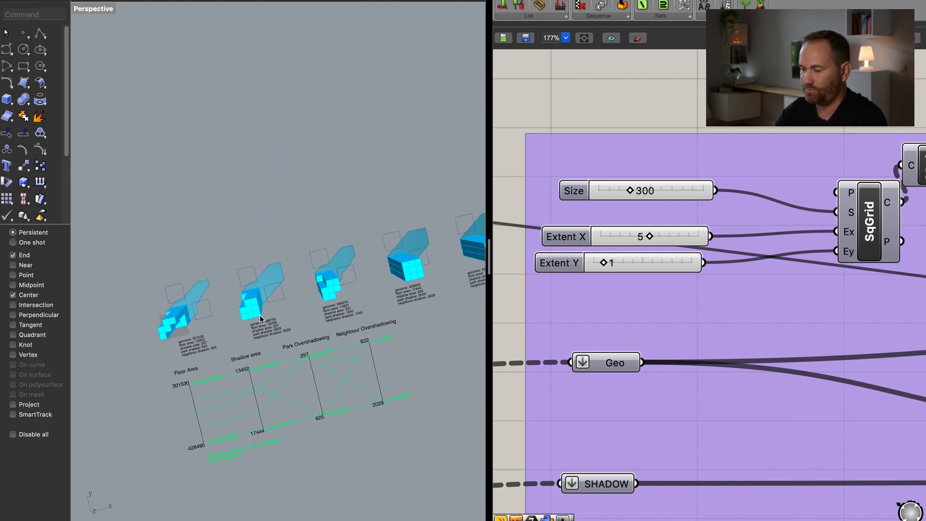
shift+right_drag(261, 316, 283, 298)
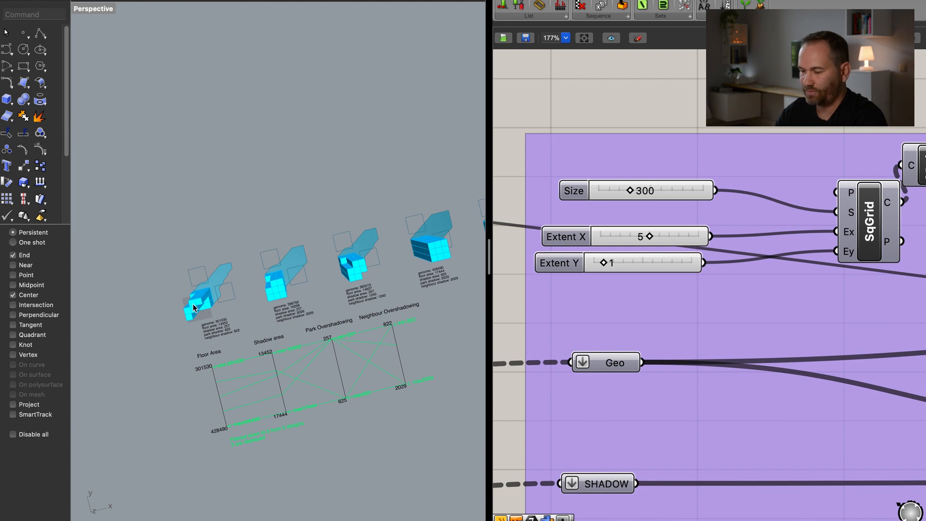
scroll(194, 307, up, 5)
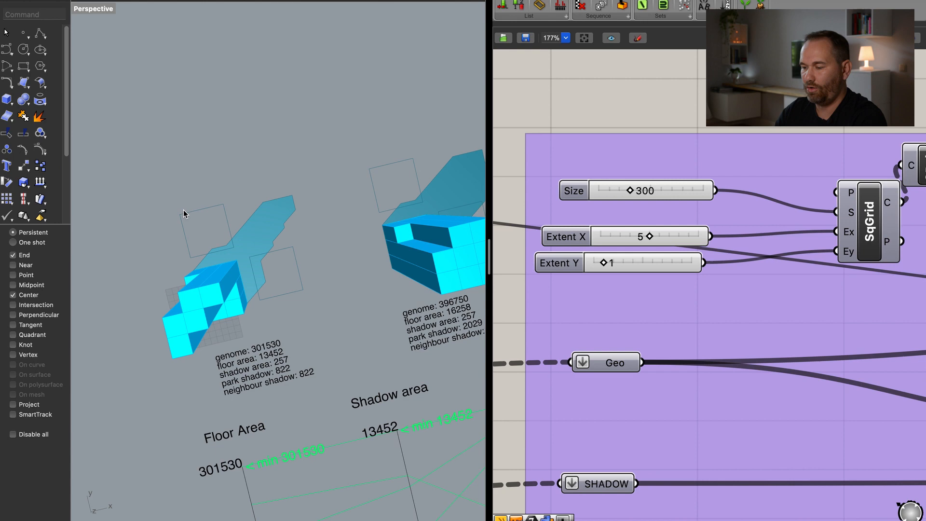
scroll(738, 326, down, 10)
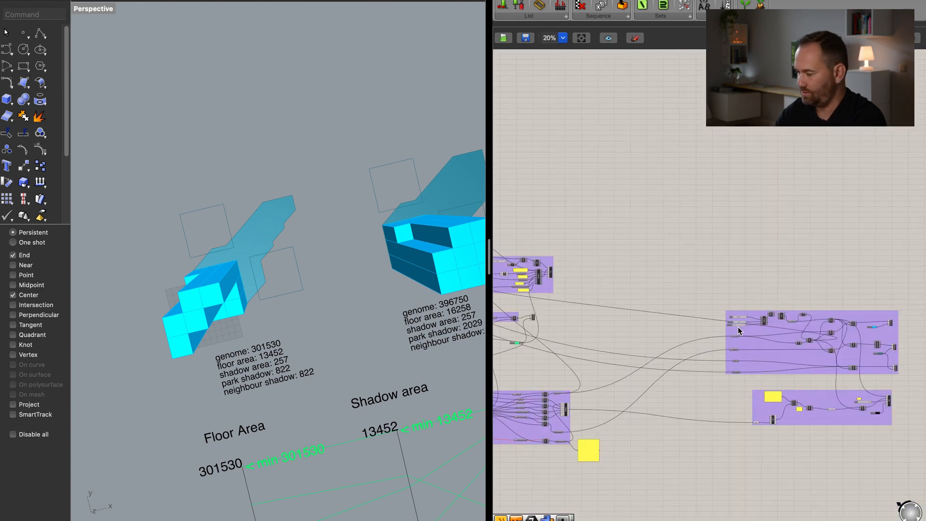
right_drag(531, 253, 682, 294)
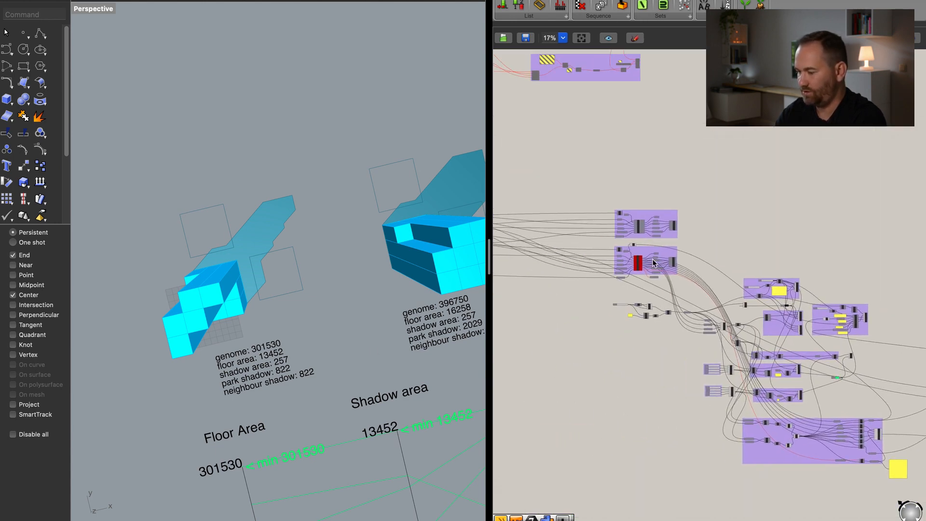
scroll(629, 266, up, 8)
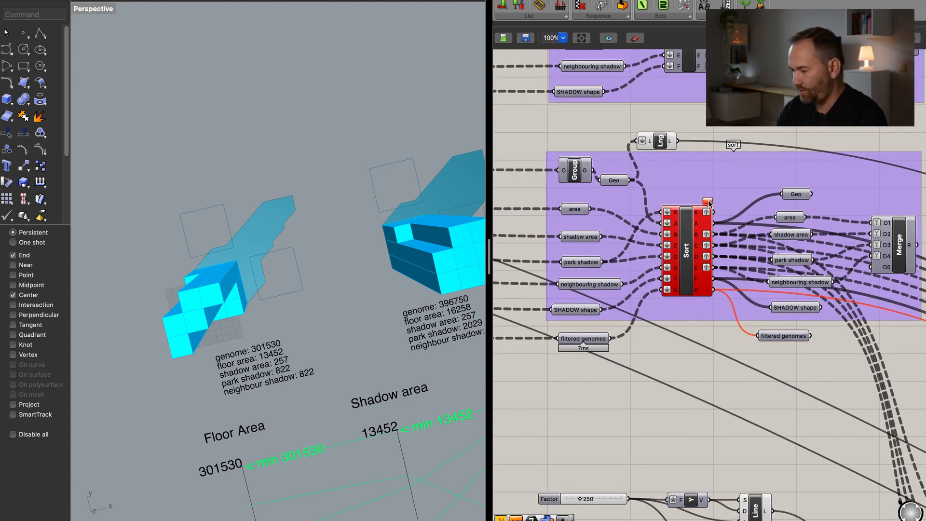
mouse_move(709, 203)
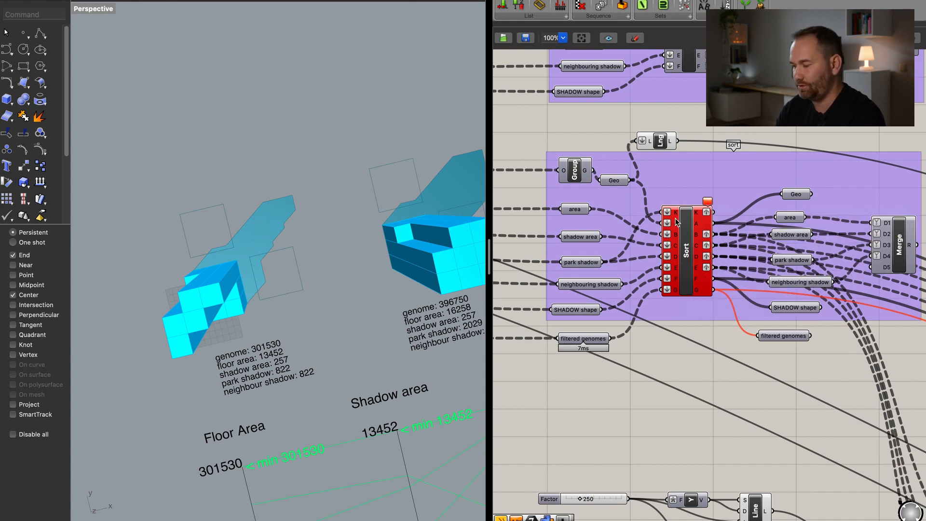
mouse_move(675, 215)
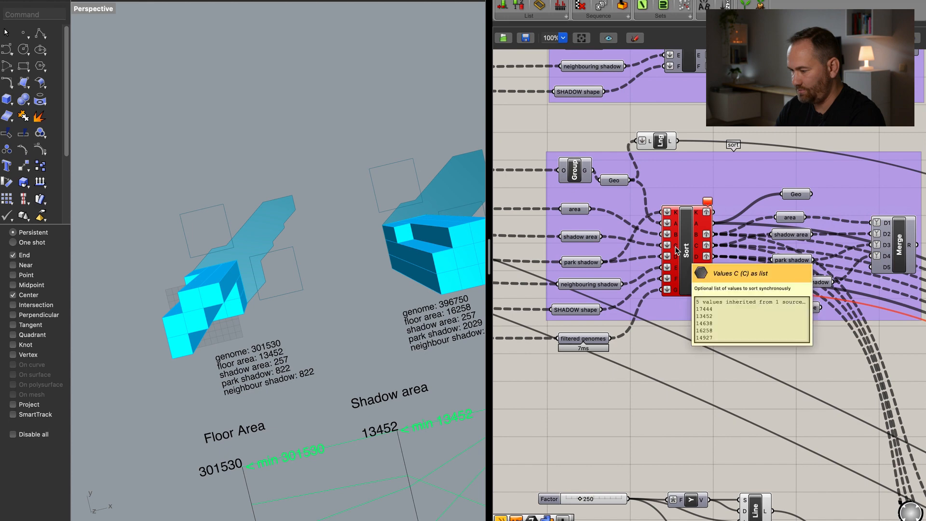
mouse_move(676, 271)
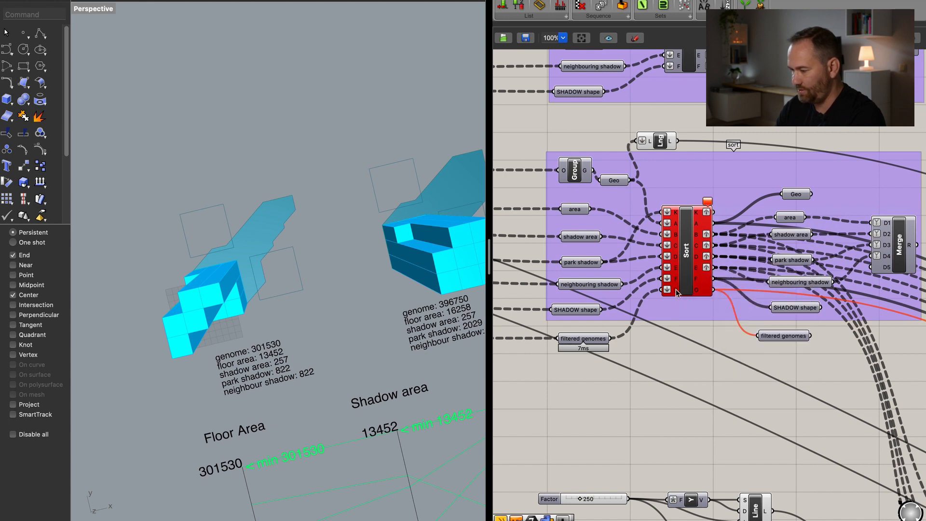
mouse_move(676, 290)
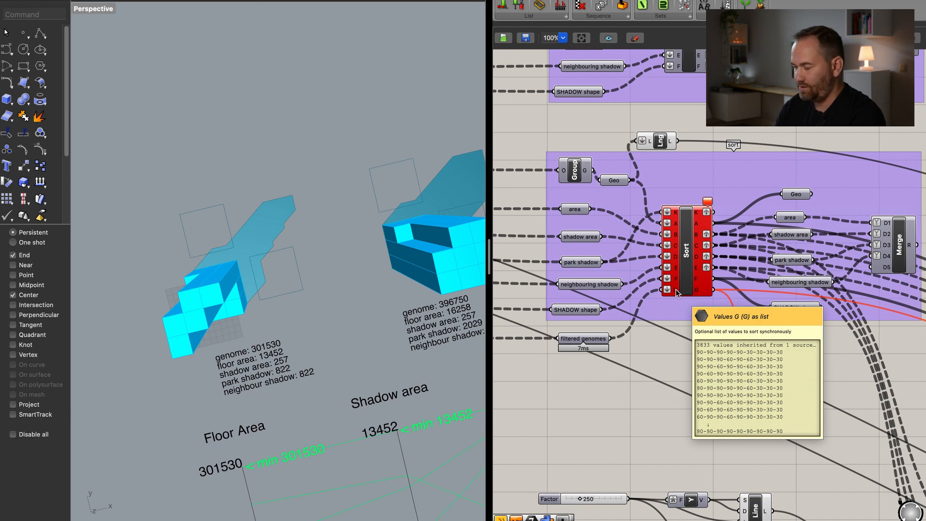
Rewire the Sort group's filtered genomes input to the Split and Clean group's filtered genomes parameter, and shift that parameter slightly upward.
drag(589, 346, 592, 344)
right_drag(597, 357, 691, 350)
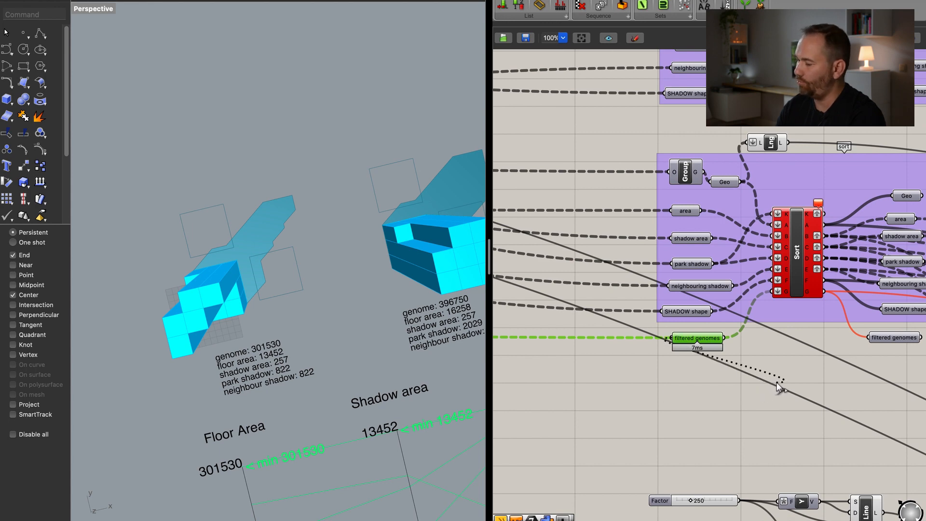
scroll(772, 388, down, 5)
scroll(830, 391, down, 10)
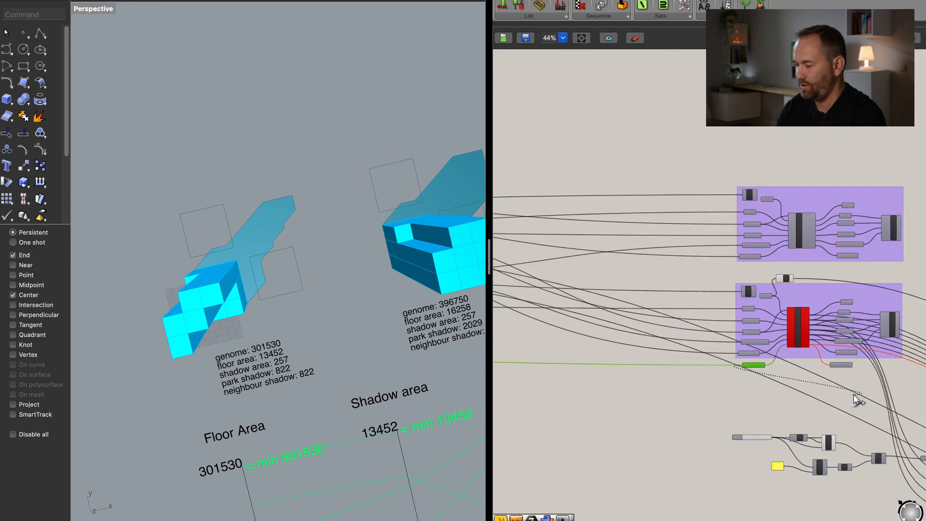
scroll(693, 383, up, 15)
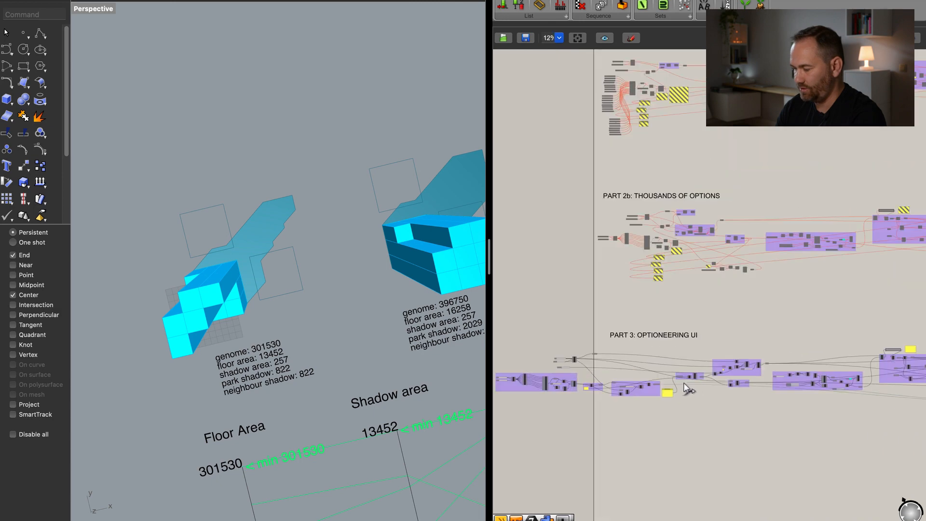
scroll(679, 381, down, 1)
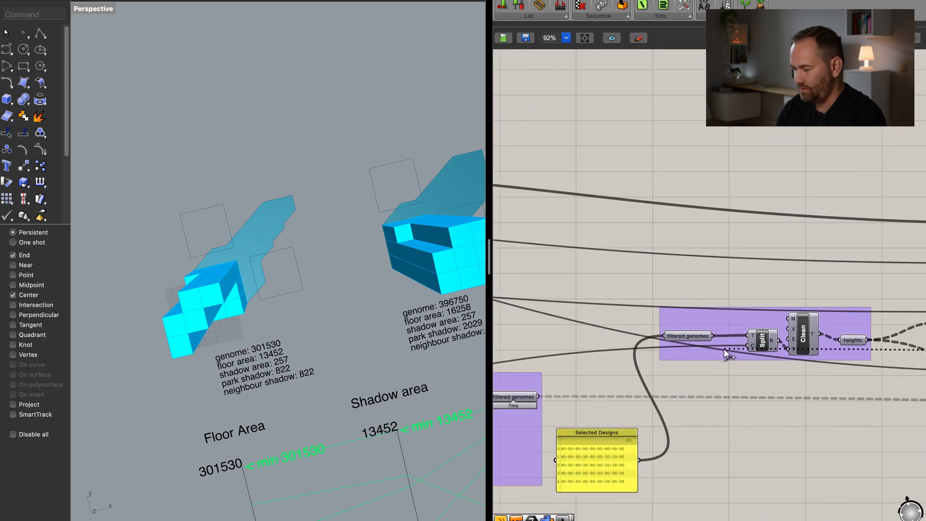
drag(702, 337, 701, 328)
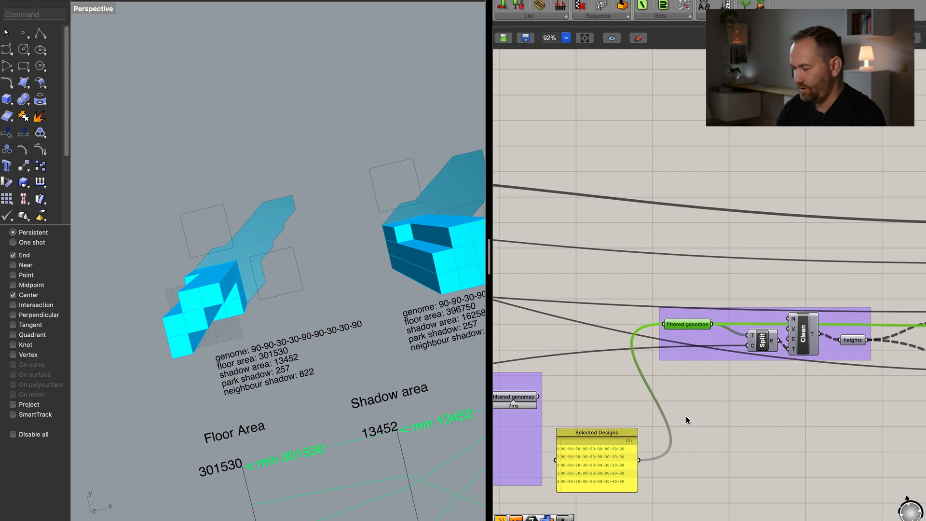
Add a Text parameter beside the Selected Designs panel and name it "selected genomes".
right_click(683, 326)
click(639, 396)
right_drag(743, 405, 892, 401)
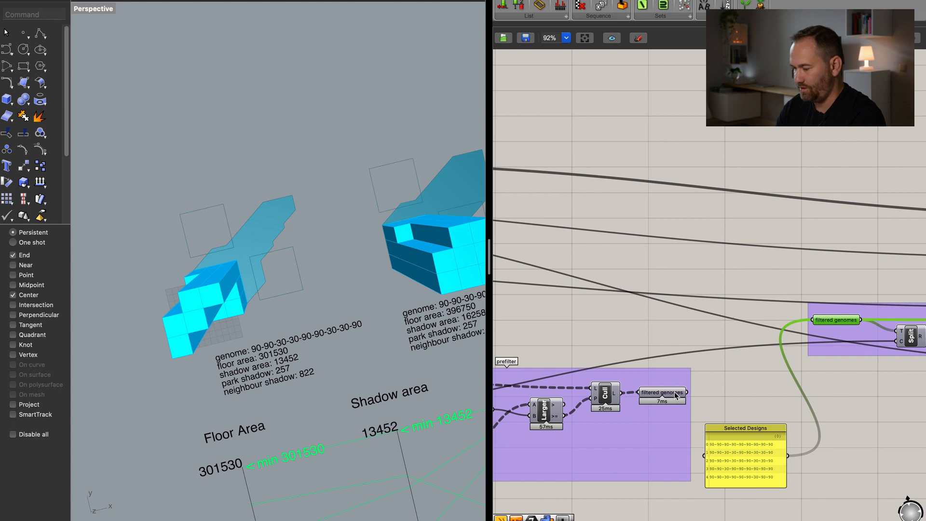
mouse_move(676, 395)
right_drag(847, 454, 853, 413)
double_click(853, 413)
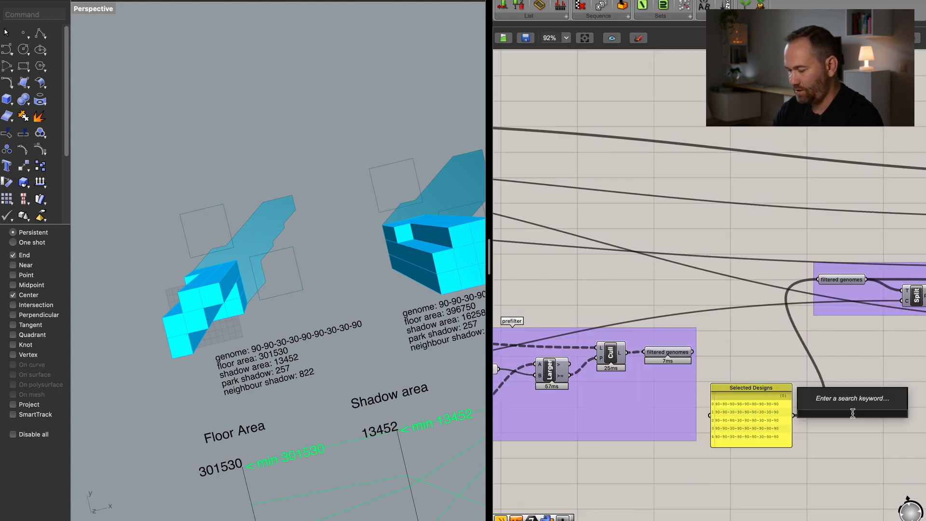
text(text)
click(857, 402)
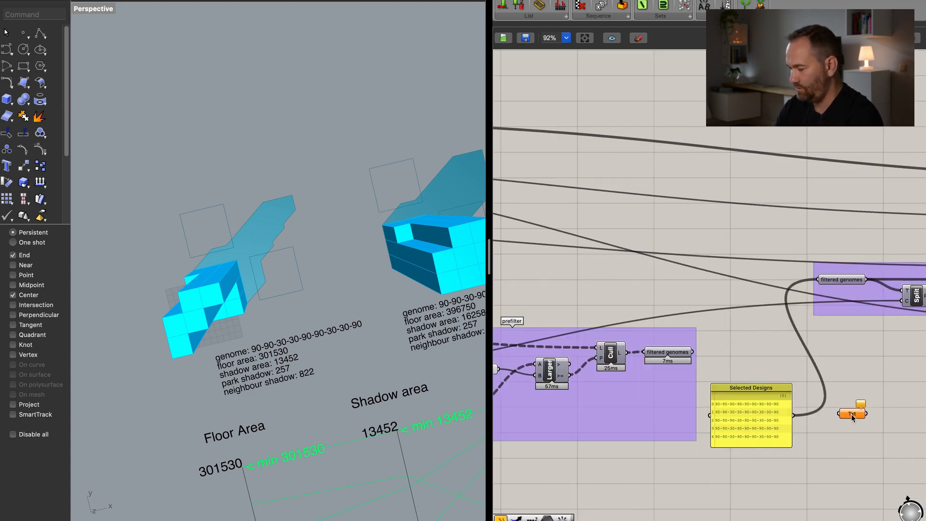
right_click(852, 416)
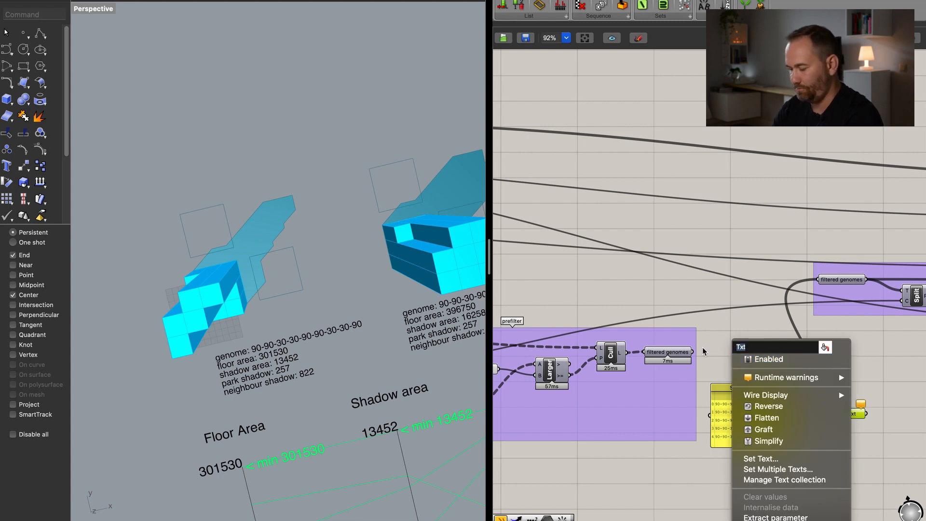
text(selected genome)
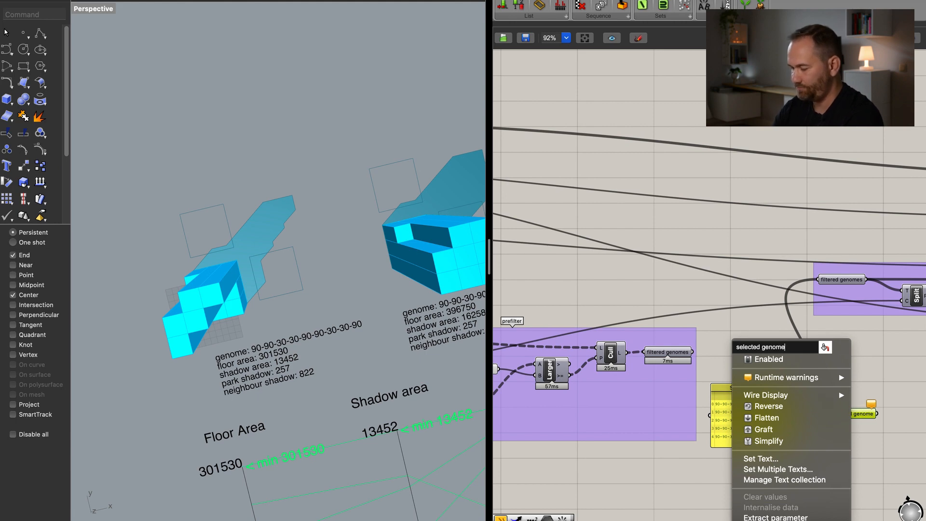
text(s)
key(Return)
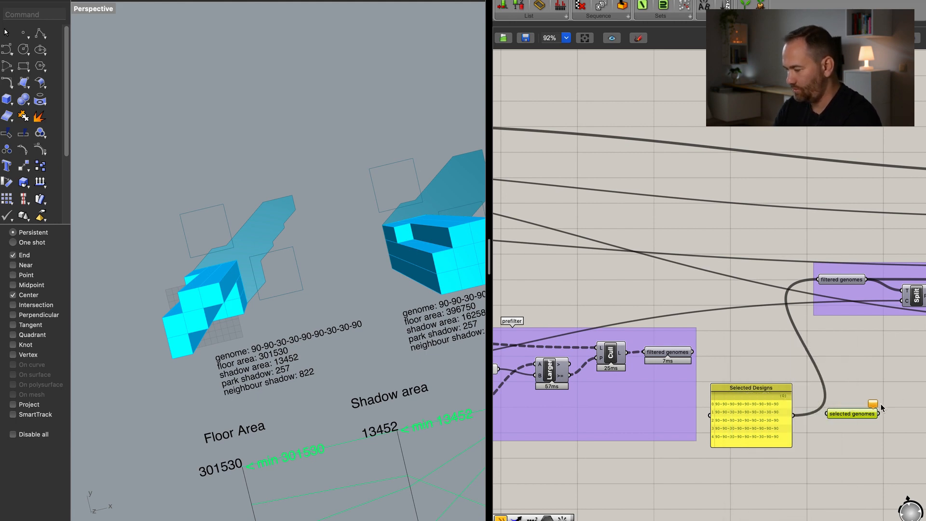
Graft the selected genomes parameter and wire it between the Selected Designs panel and the Split and Clean group's filtered genomes parameter.
right_click(852, 416)
click(786, 429)
click(843, 417)
drag(885, 416, 819, 281)
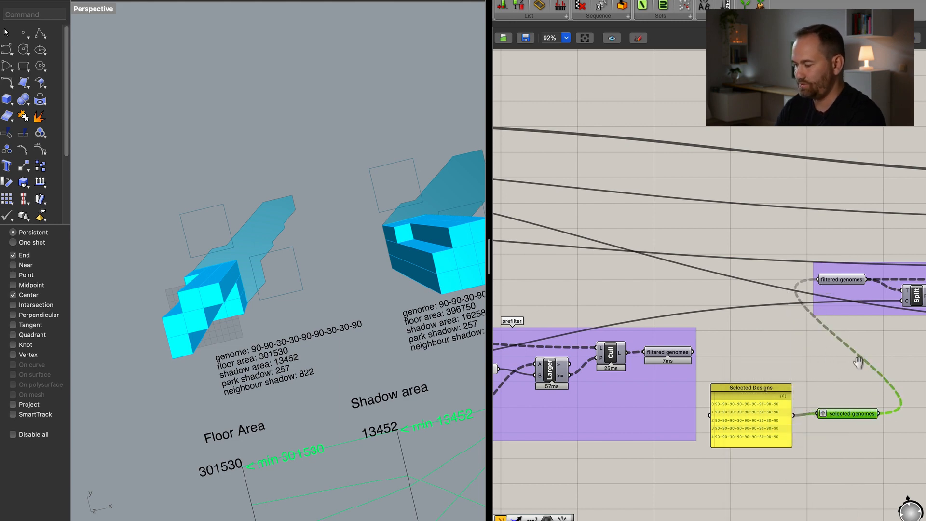
Check the Sort component and the groups downstream of it for errors with the rewired genomes.
scroll(748, 373, down, 6)
scroll(809, 398, down, 5)
right_drag(907, 407, 789, 389)
right_drag(916, 378, 748, 380)
right_drag(824, 364, 779, 355)
scroll(779, 356, up, 10)
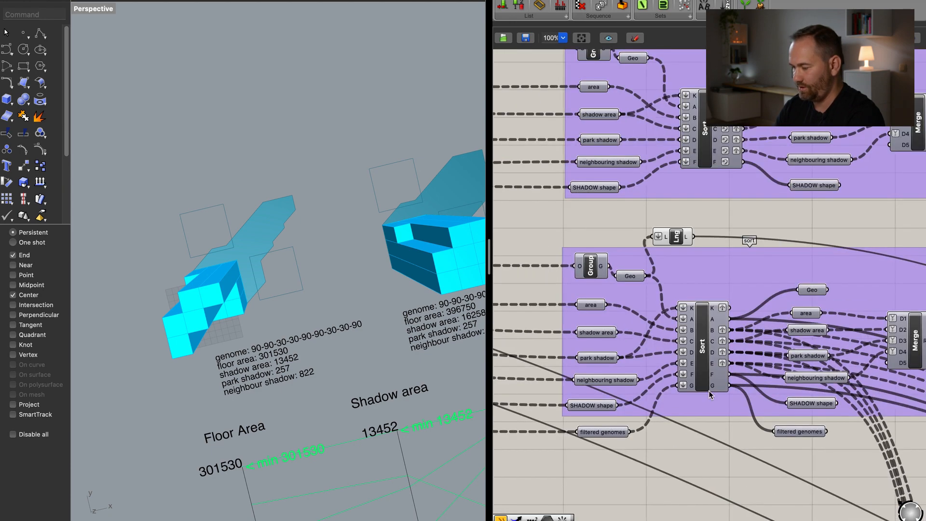
right_drag(778, 403, 695, 315)
right_drag(715, 359, 595, 237)
scroll(710, 350, down, 4)
right_drag(792, 370, 694, 203)
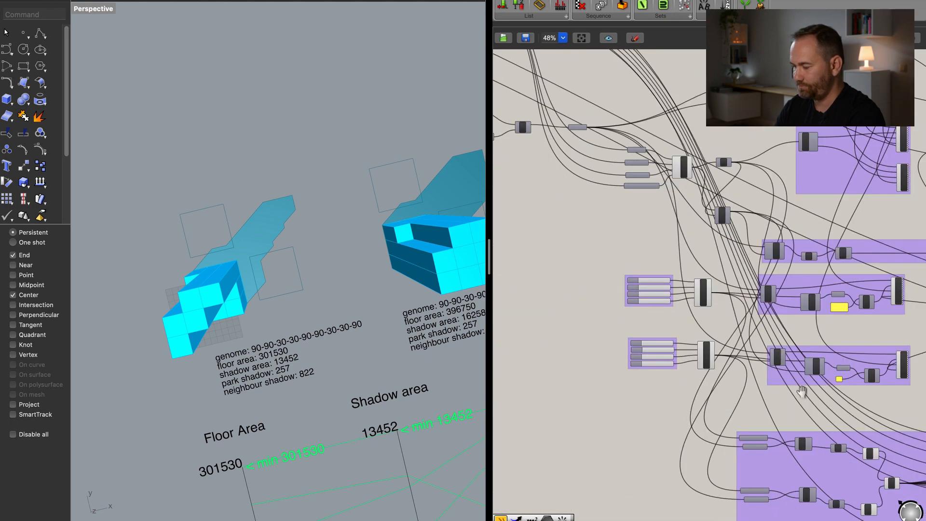
right_drag(802, 391, 677, 234)
right_drag(754, 393, 630, 320)
right_drag(805, 368, 774, 372)
Examine the genome labels under all selected buildings and the comparison chart below them in the Perspective viewport.
shift+right_drag(291, 434, 280, 346)
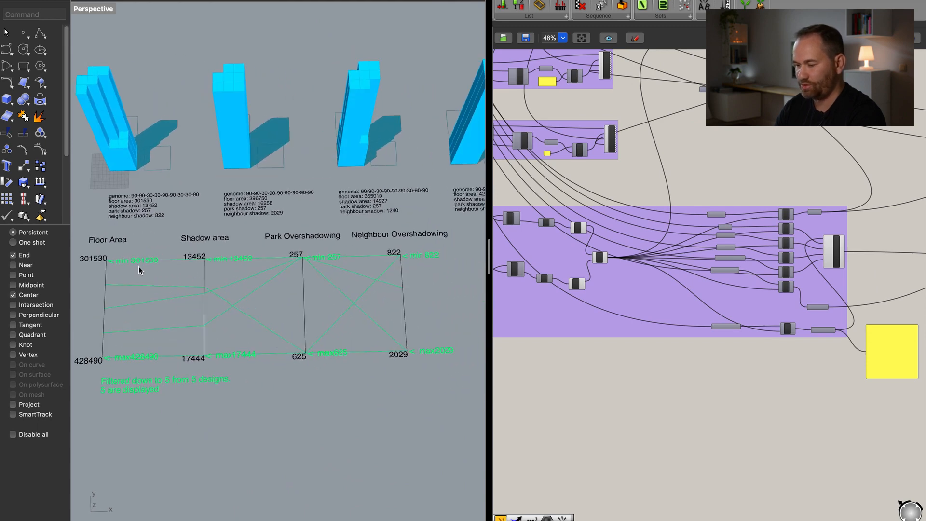
shift+right_drag(337, 317, 328, 337)
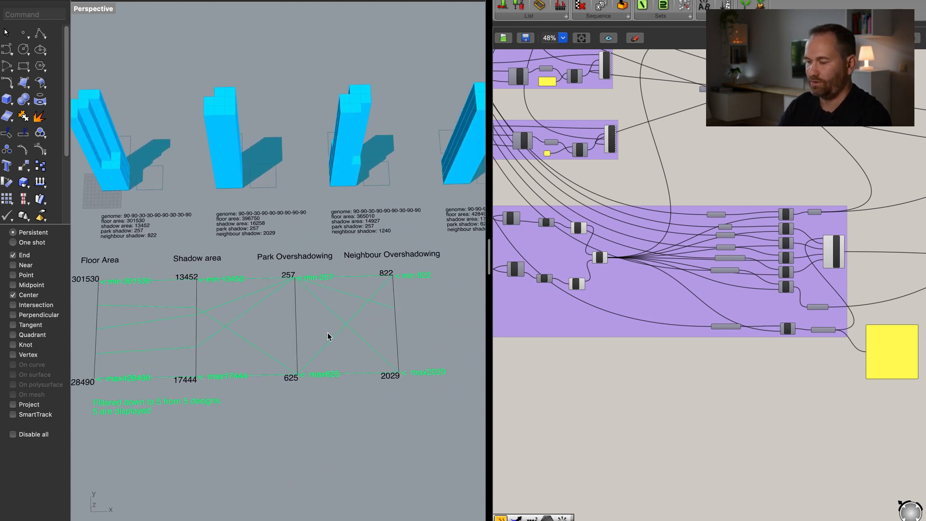
shift+right_drag(232, 311, 336, 337)
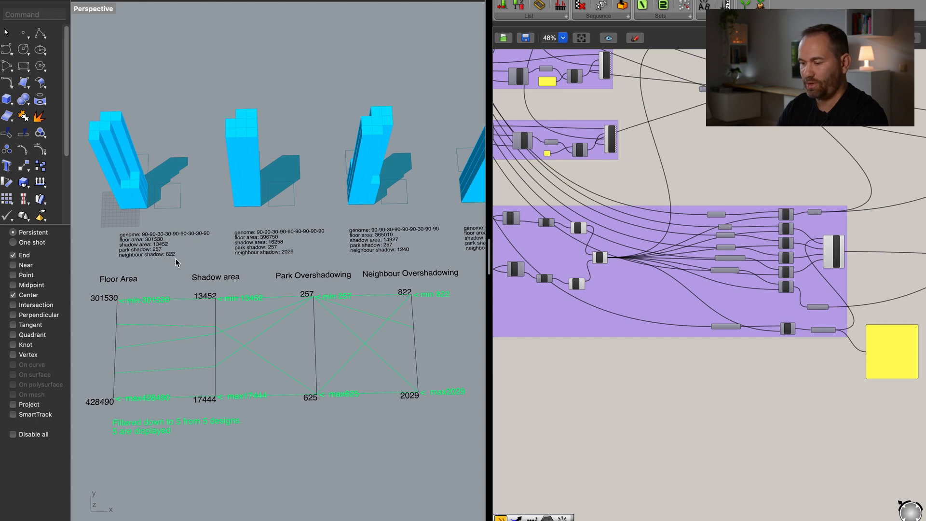
shift+right_drag(328, 267, 217, 271)
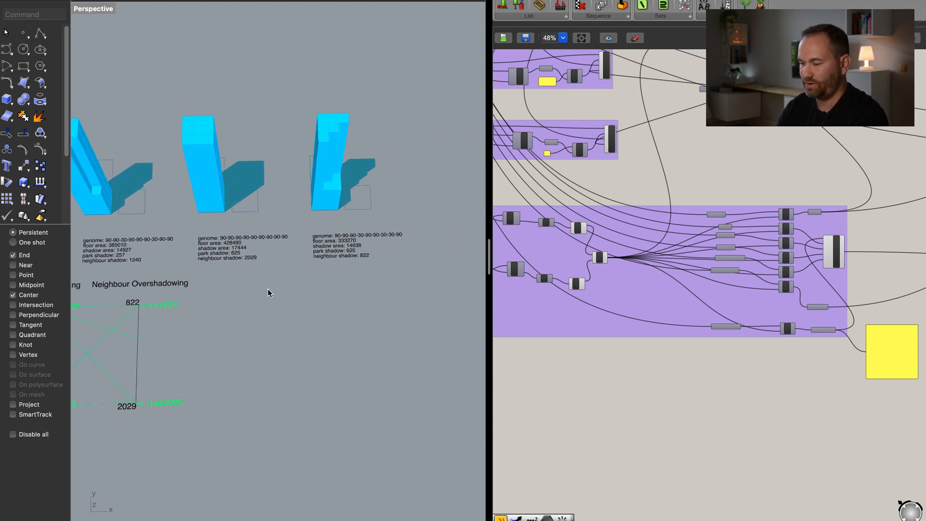
shift+right_drag(276, 289, 352, 292)
Create a Rhino layer named "selected designs" and make it the current layer.
click(477, 210)
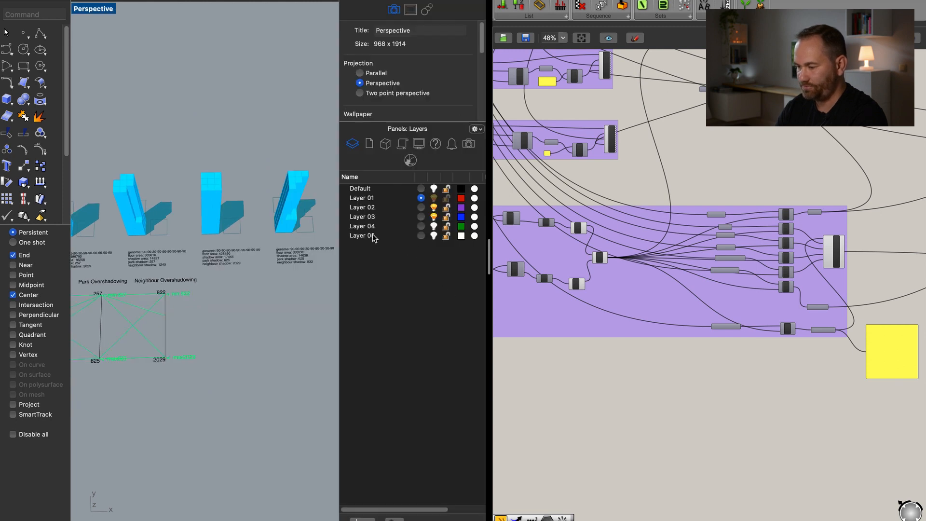
click(375, 236)
click(360, 518)
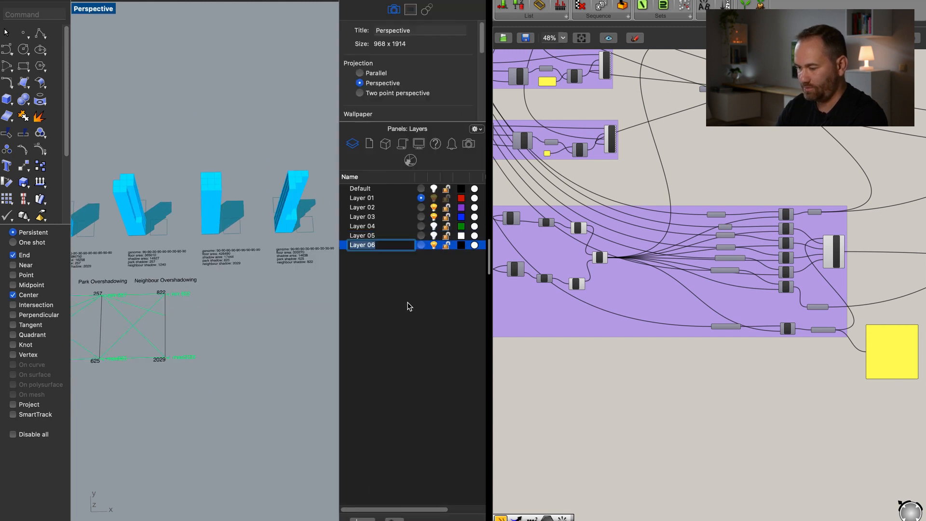
text(slee)
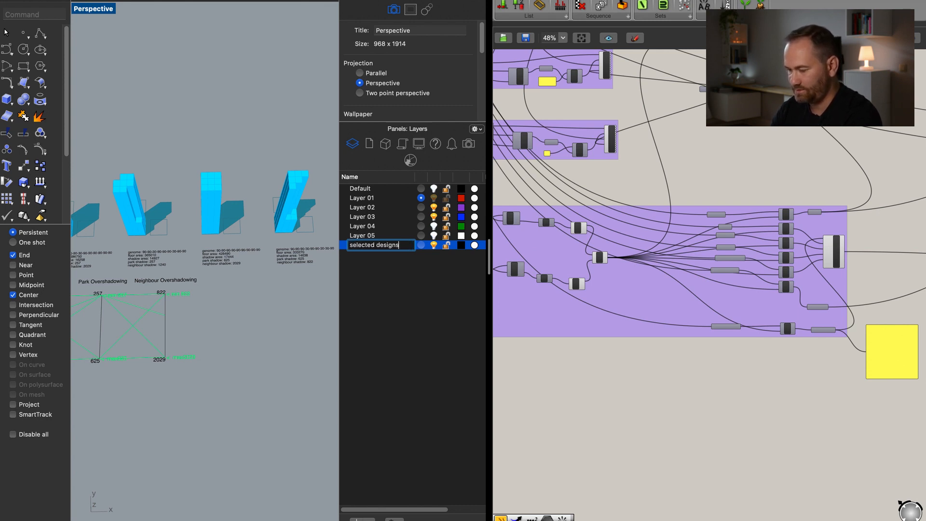
key(Return)
click(421, 245)
Bake the building, shadow and text label output components of the last two groups onto the "selected designs" layer.
right_drag(734, 405, 673, 430)
right_drag(782, 290, 713, 332)
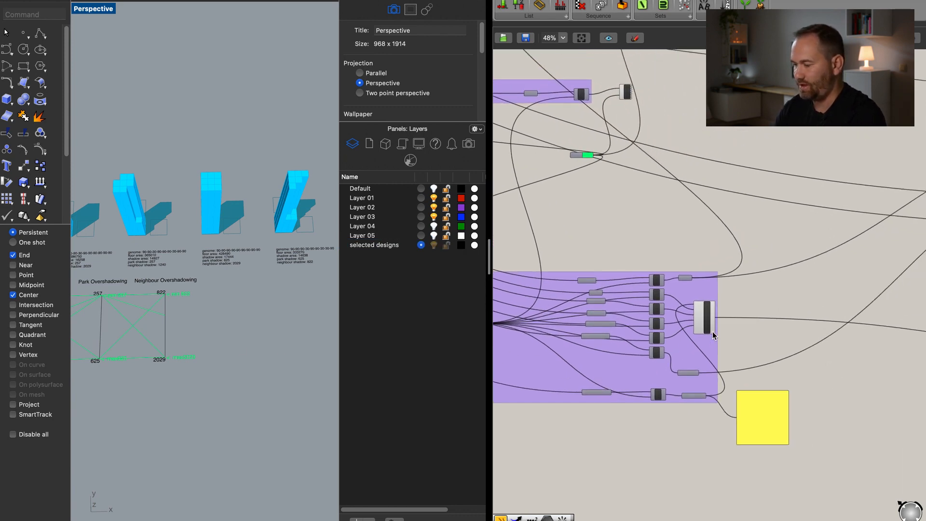
scroll(713, 333, down, 5)
right_drag(841, 349, 630, 321)
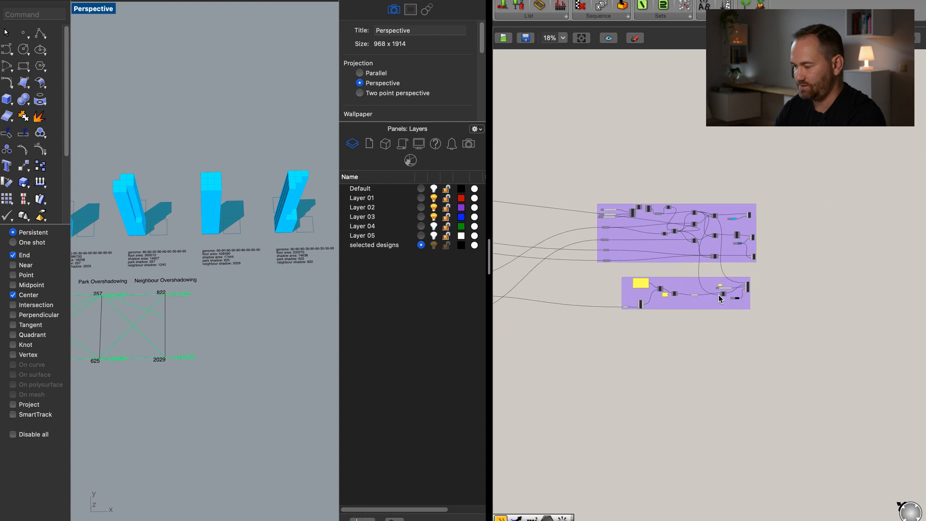
drag(776, 179, 730, 357)
click(775, 265)
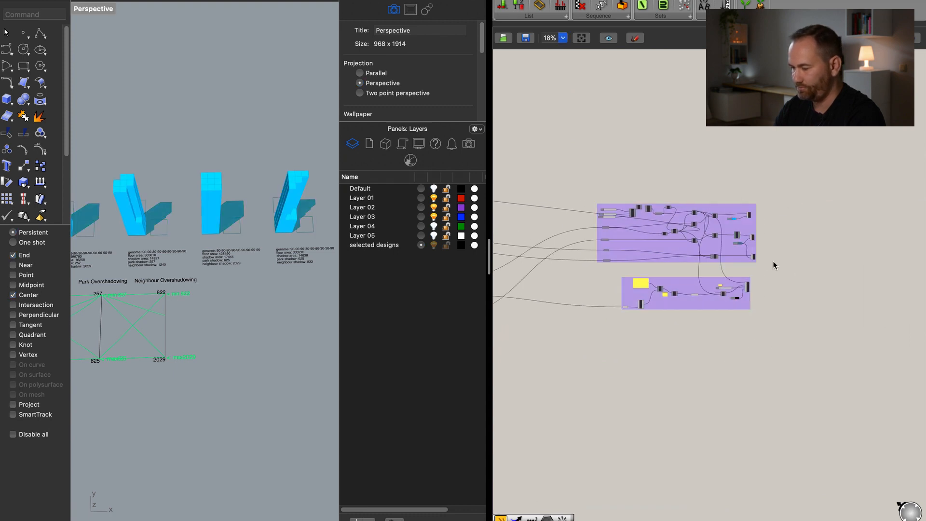
scroll(769, 253, up, 2)
drag(706, 132, 769, 270)
drag(775, 143, 731, 283)
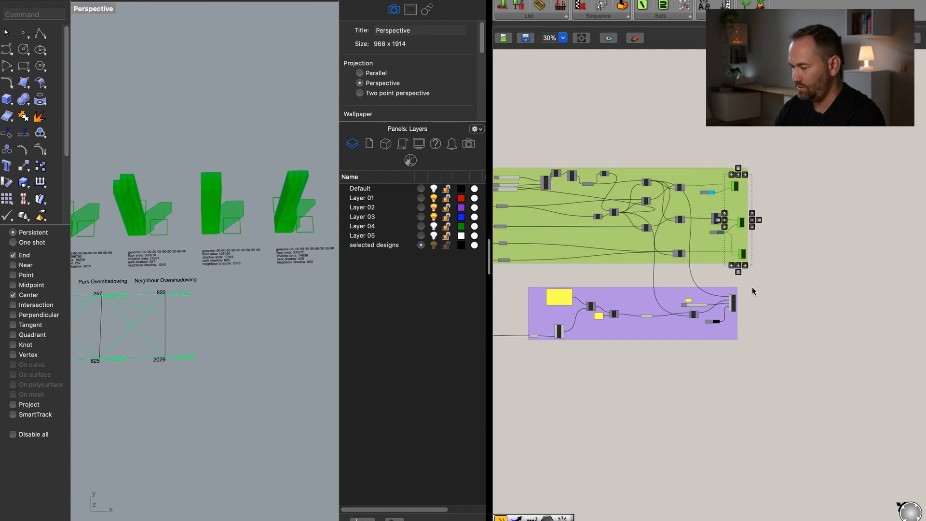
shift+click(736, 305)
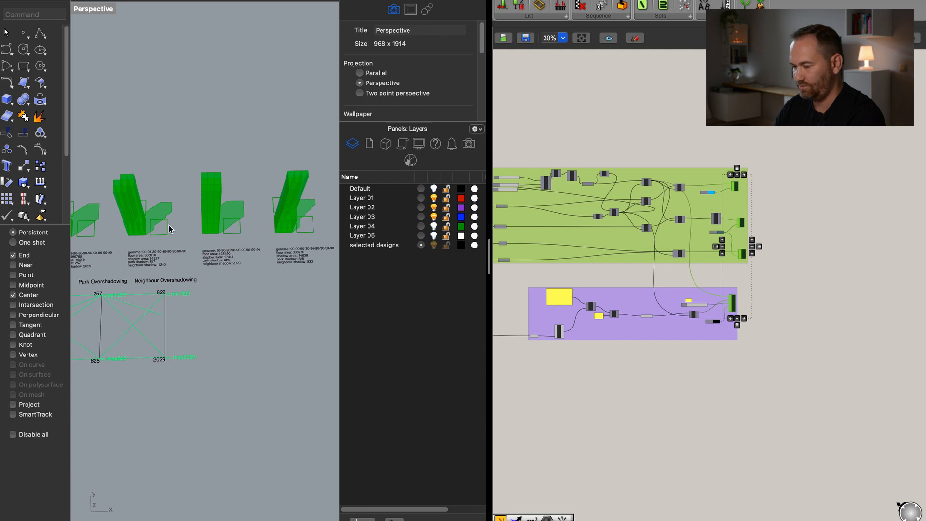
right_click(795, 297)
click(815, 357)
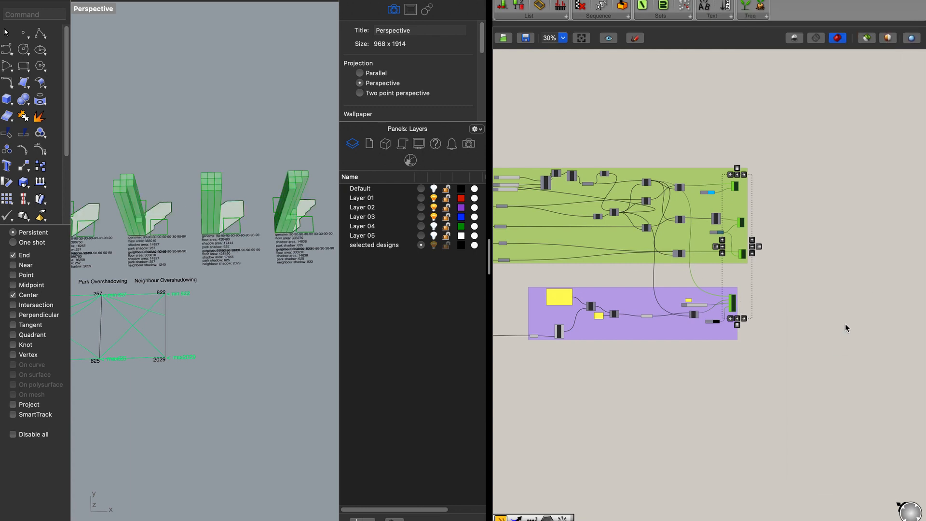
Turn off the Grasshopper geometry preview and inspect the baked designs in the Perspective viewport.
click(519, 267)
click(795, 38)
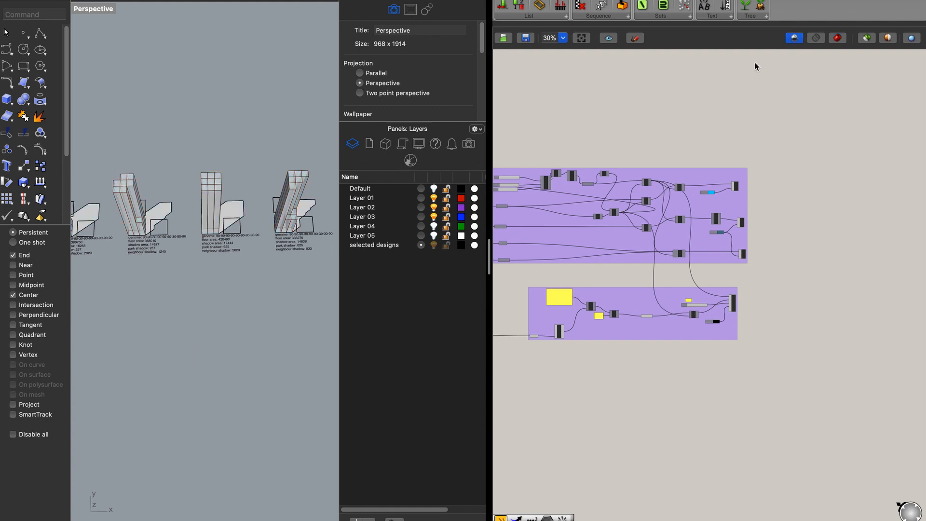
right_drag(160, 297, 244, 259)
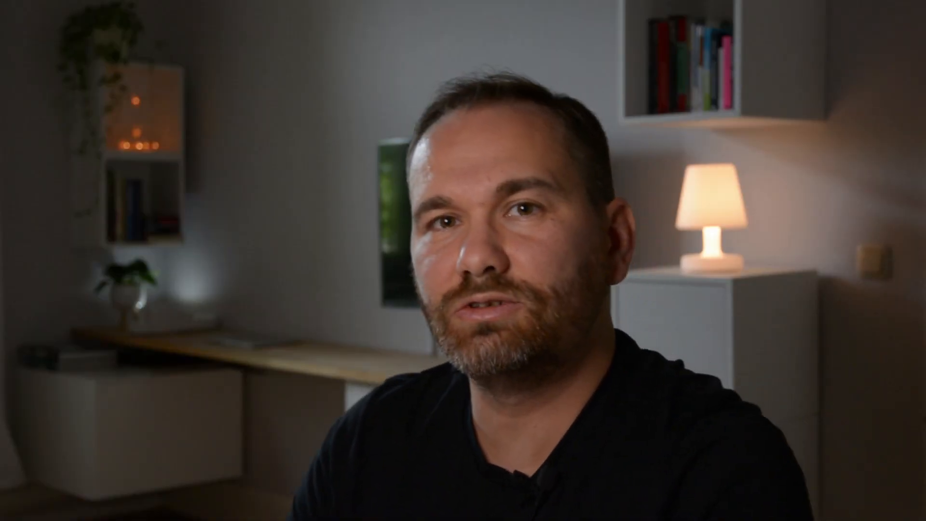
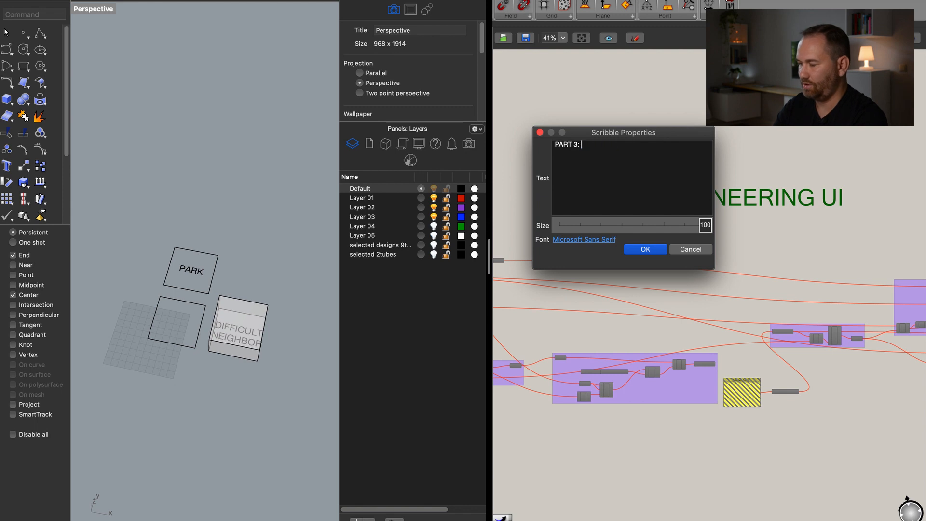
Title the scribble "PART 3: Alternative design" and unlock the solver.
text(Alternative design)
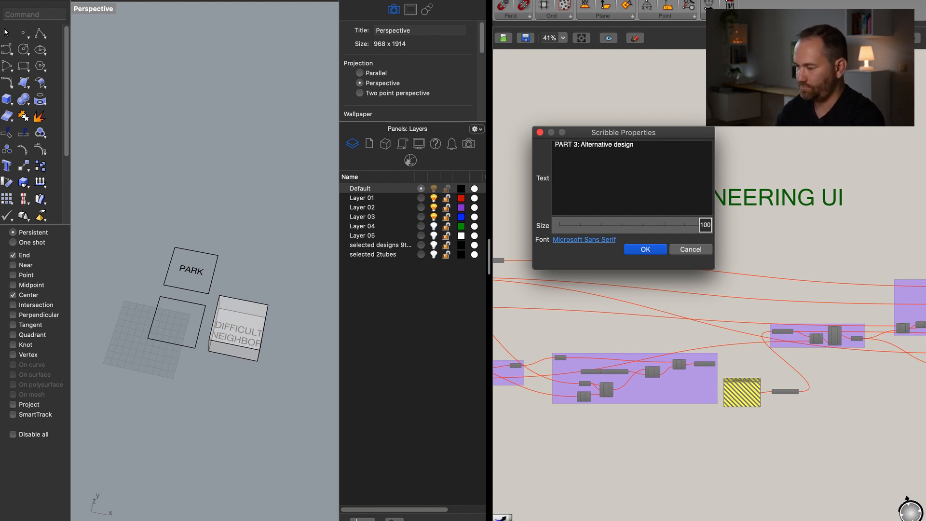
click(646, 249)
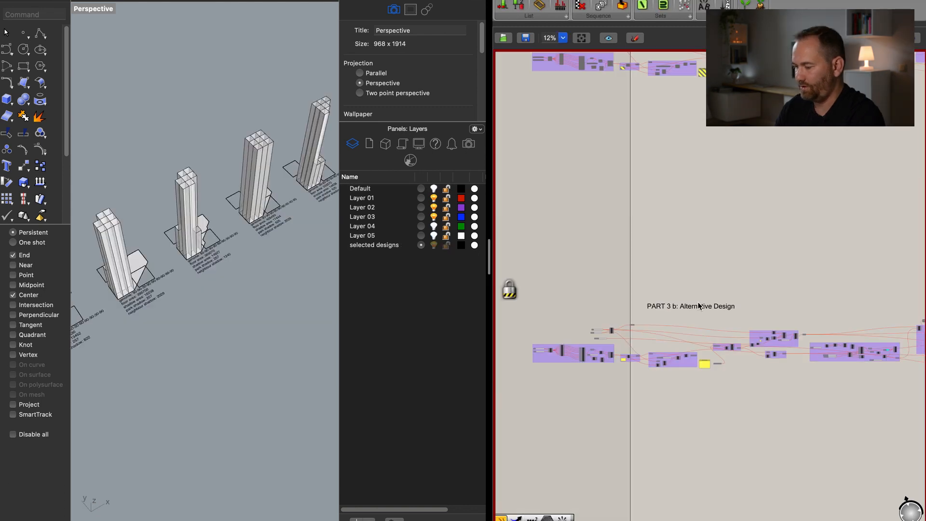
right_click(672, 264)
click(715, 390)
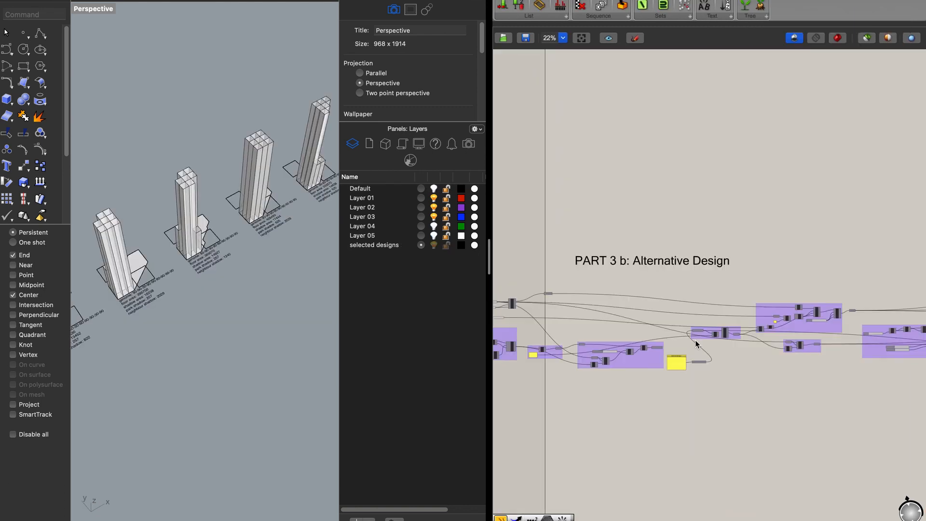
Restore the shaded geometry preview, then make Default the current layer and hide the "selected designs" layer.
scroll(690, 341, down, 1)
right_drag(679, 398, 824, 339)
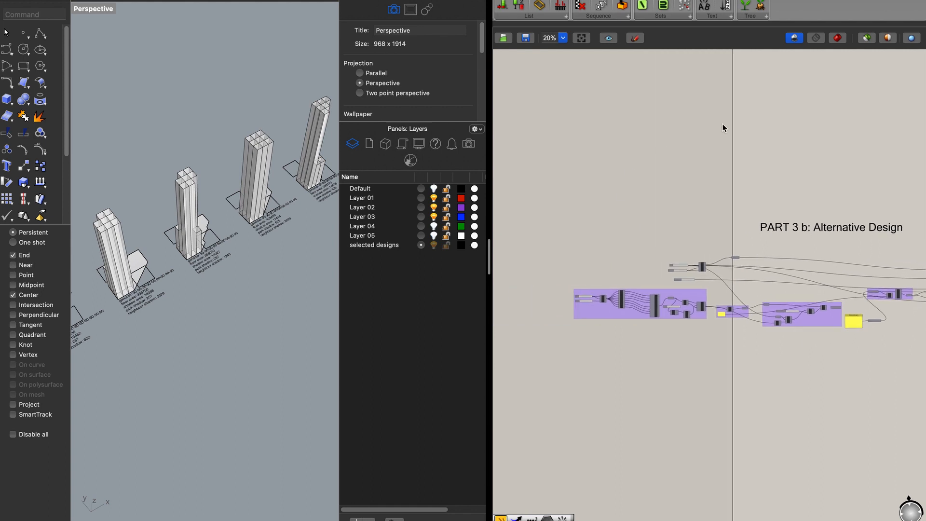
click(838, 38)
click(421, 245)
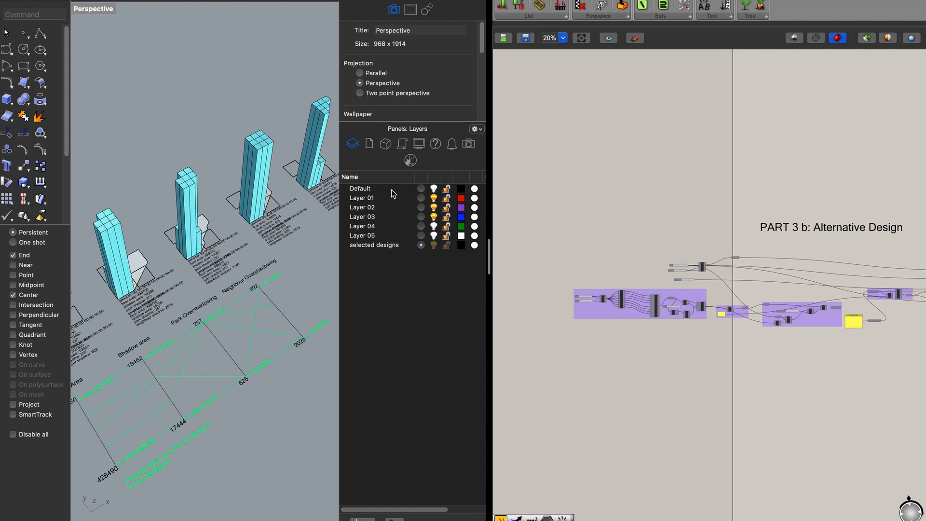
click(422, 189)
click(434, 245)
shift+right_drag(208, 306, 234, 299)
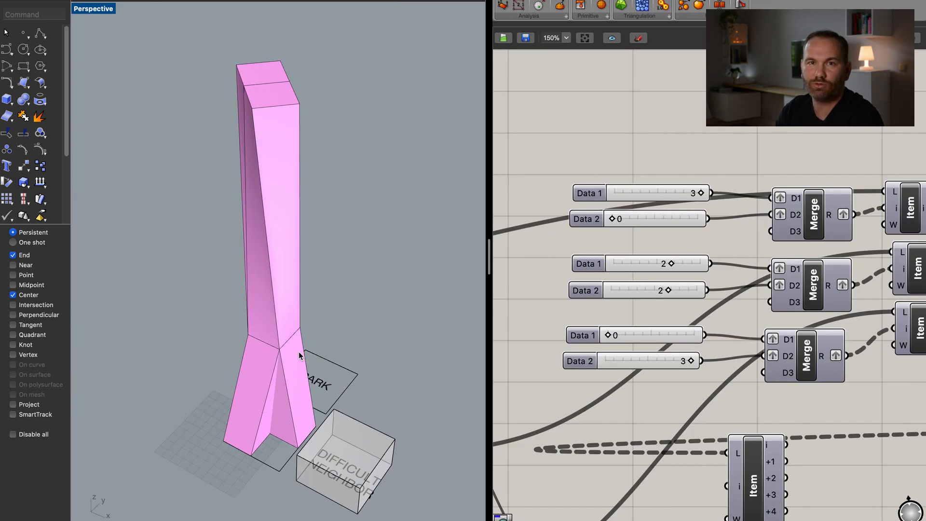
Disable the three Data 2 sliders that feed the Merge components.
right_drag(299, 357, 275, 362)
click(590, 219)
click(590, 292)
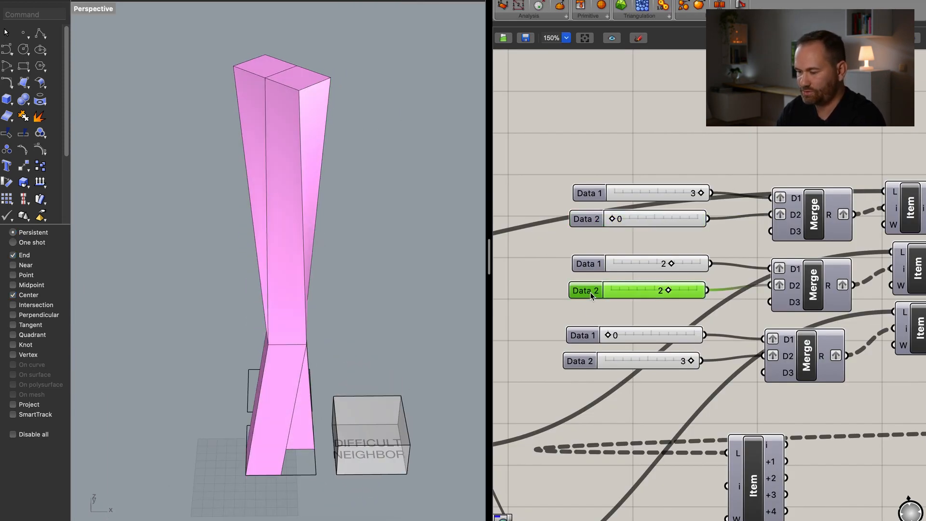
shift+click(586, 218)
shift+click(580, 360)
right_click(511, 330)
click(561, 376)
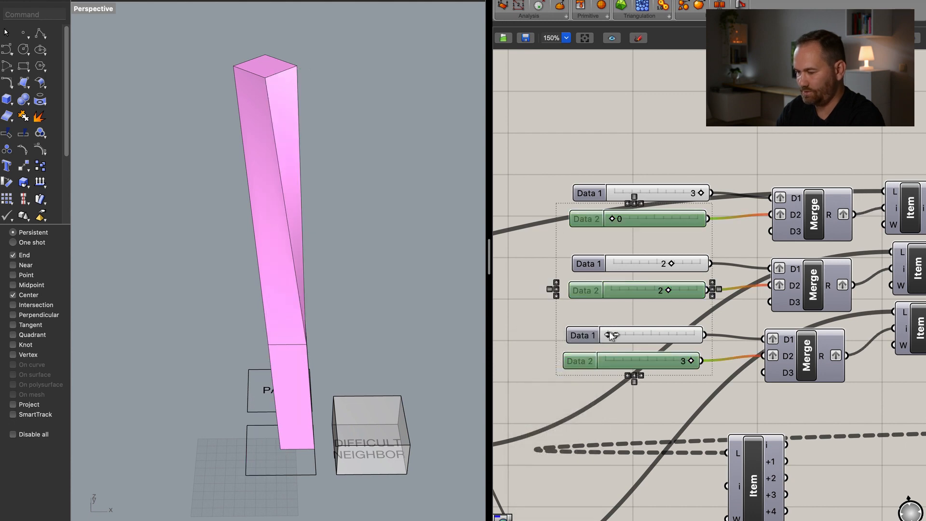
Vary the three Data 1 sliders to reshape the single tube, ending at 3, 3 and 0.
right_drag(330, 334, 344, 386)
click(549, 239)
mouse_move(695, 193)
mouse_down()
mouse_move(629, 195)
mouse_move(711, 197)
mouse_up()
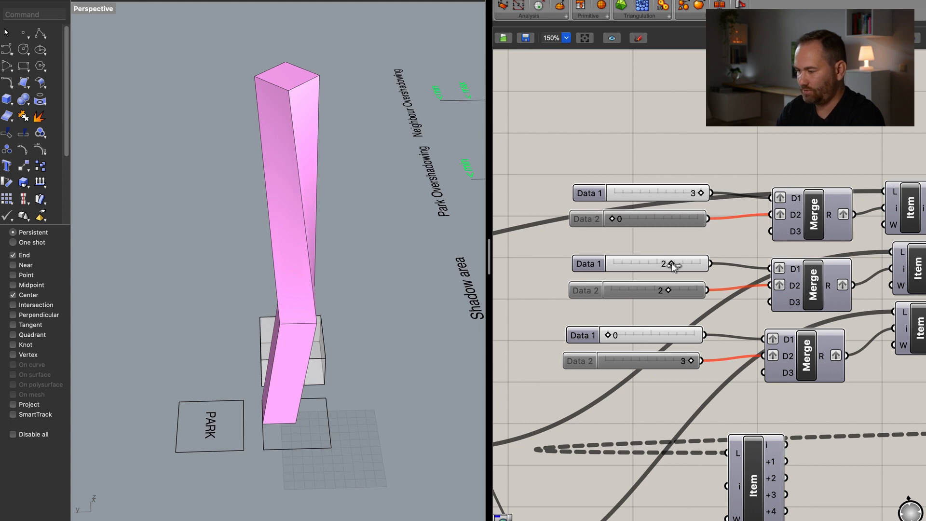
right_drag(365, 333, 368, 353)
right_drag(411, 318, 388, 329)
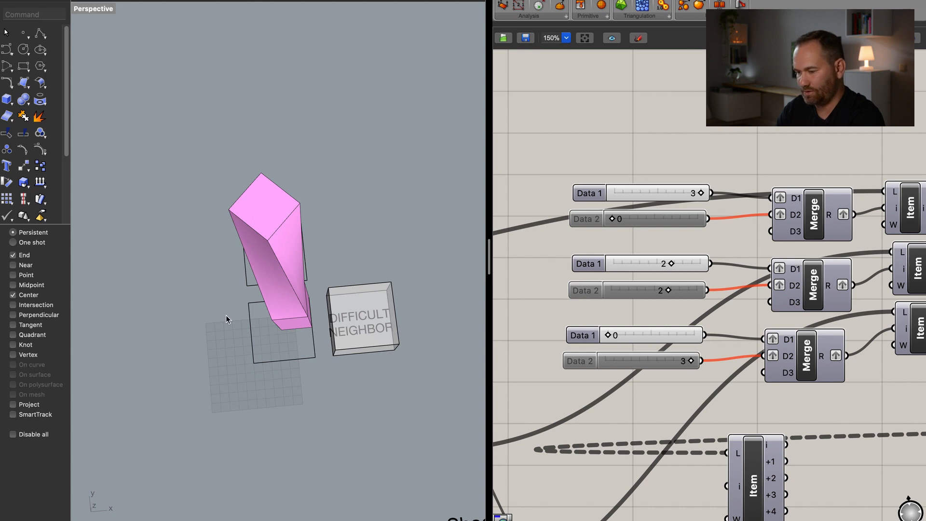
drag(662, 266, 697, 265)
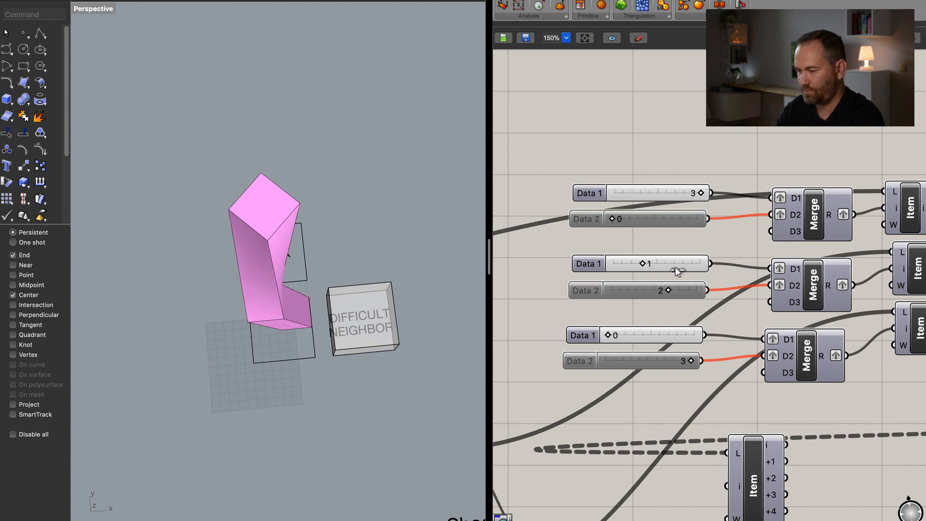
right_drag(291, 311, 264, 216)
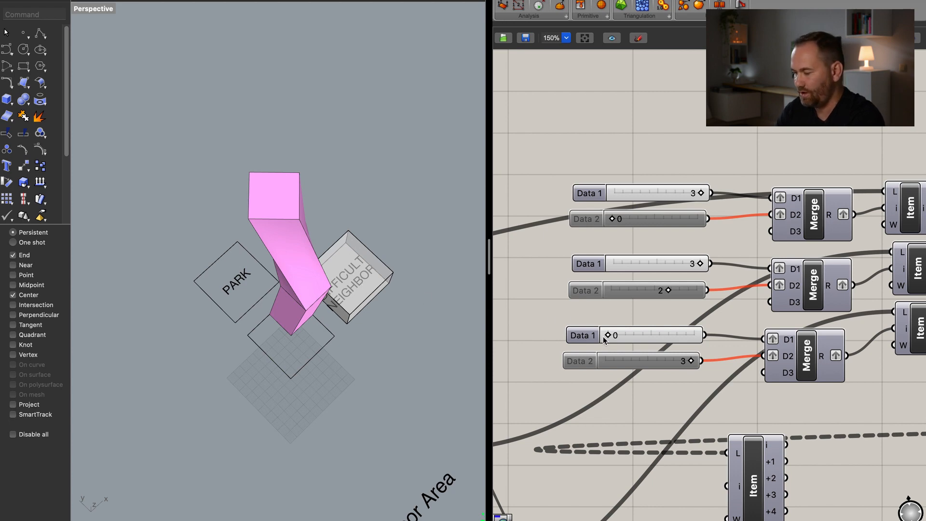
drag(624, 337, 660, 338)
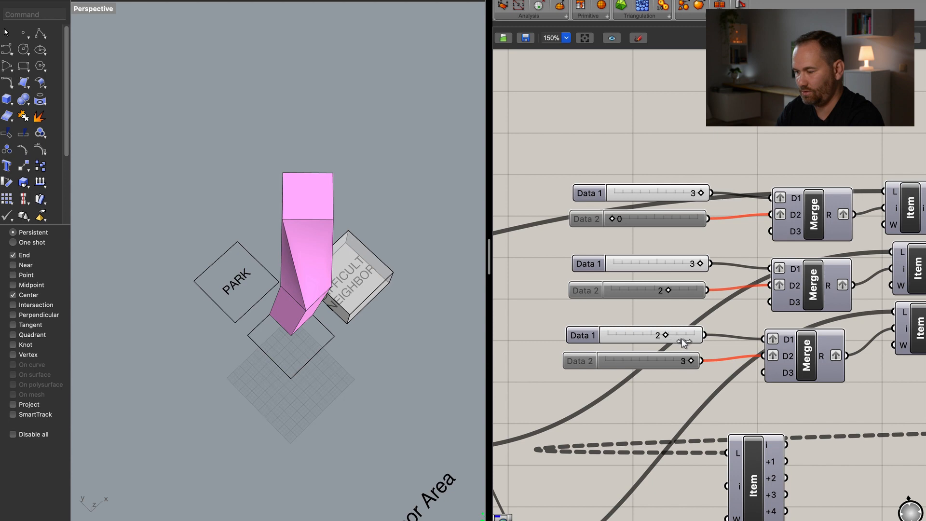
drag(688, 339, 551, 343)
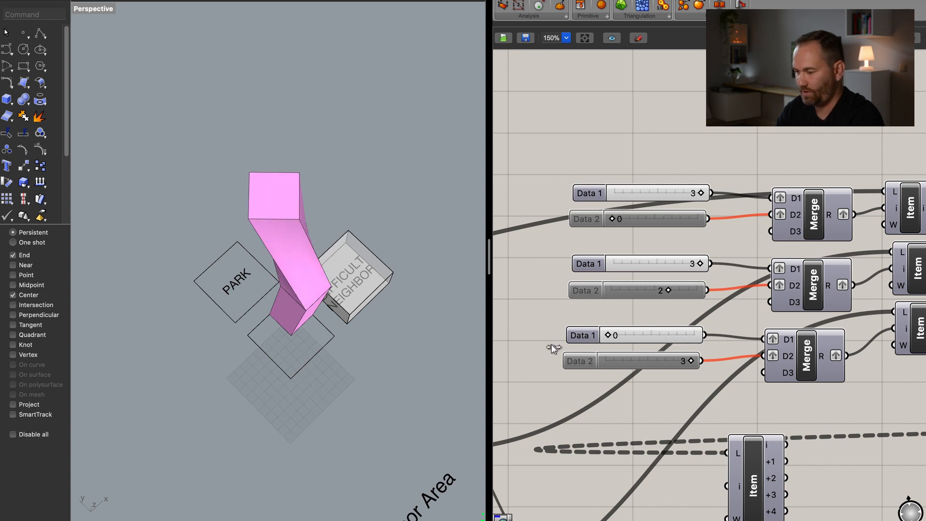
Enable the disabled Data 2 sliders again and try other values on the lowest one.
drag(598, 381, 585, 144)
right_click(585, 143)
click(615, 170)
click(622, 253)
drag(690, 362, 755, 372)
right_drag(422, 333, 285, 377)
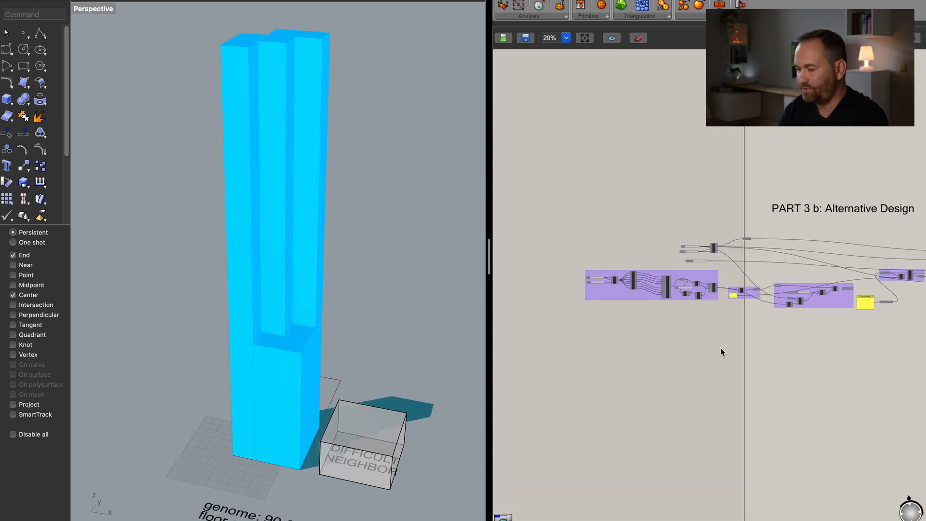
Examine the component groups of the "PART 3 b: Alternative Design" definition.
right_drag(721, 348, 684, 320)
scroll(726, 363, down, 1)
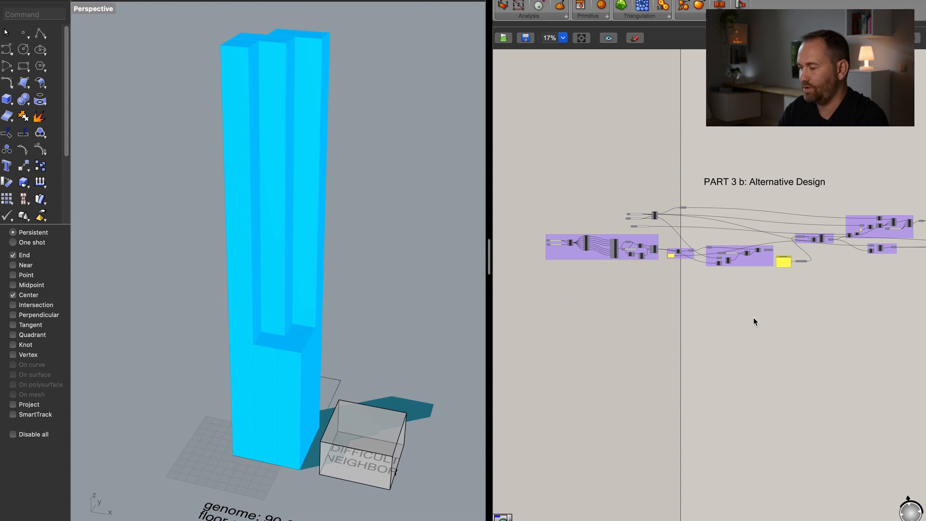
right_drag(754, 318, 692, 320)
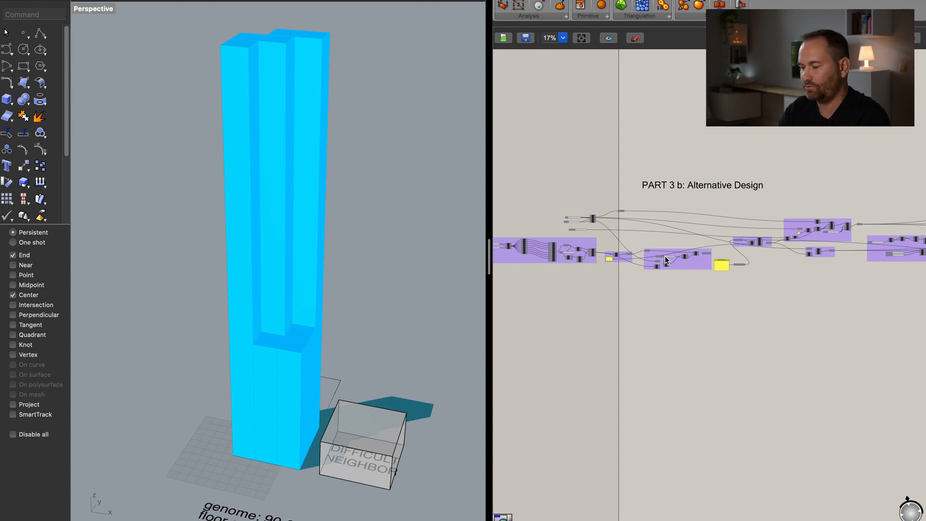
mouse_move(666, 261)
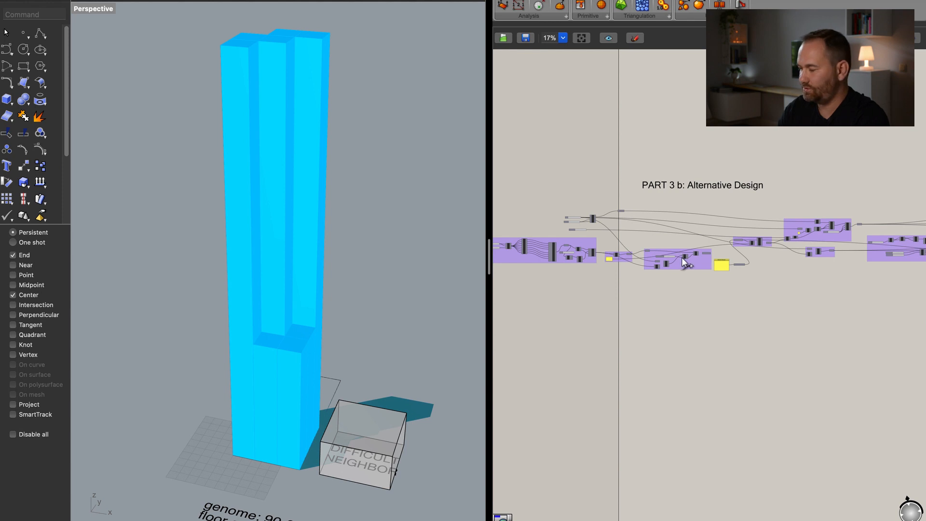
right_drag(787, 262, 783, 251)
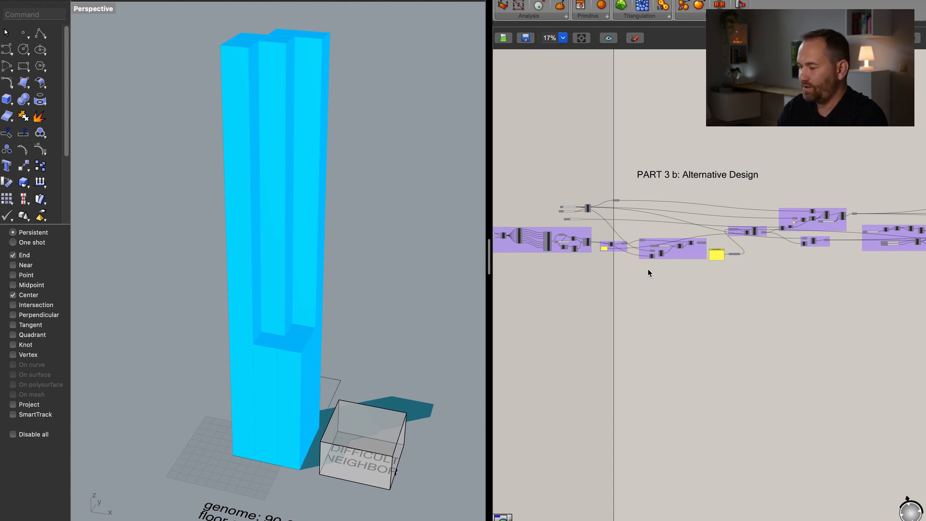
right_drag(636, 306, 679, 300)
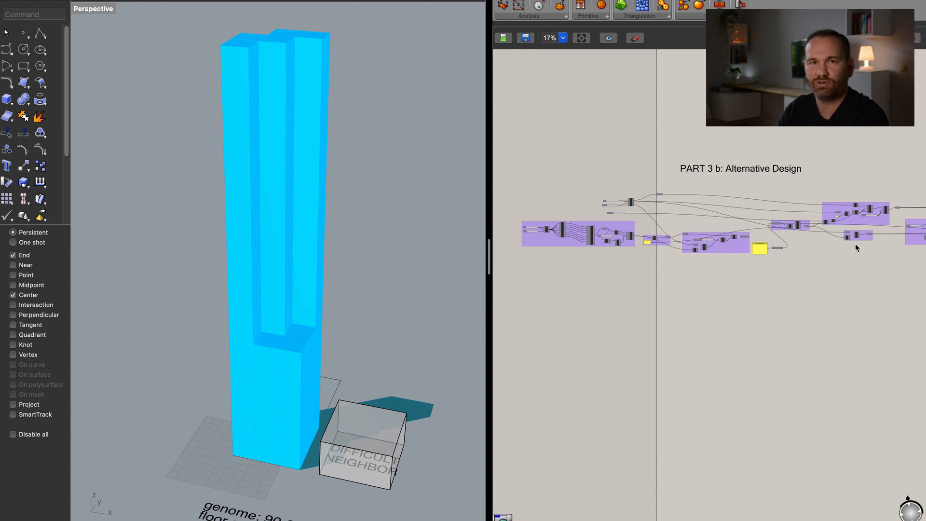
right_drag(767, 291, 778, 292)
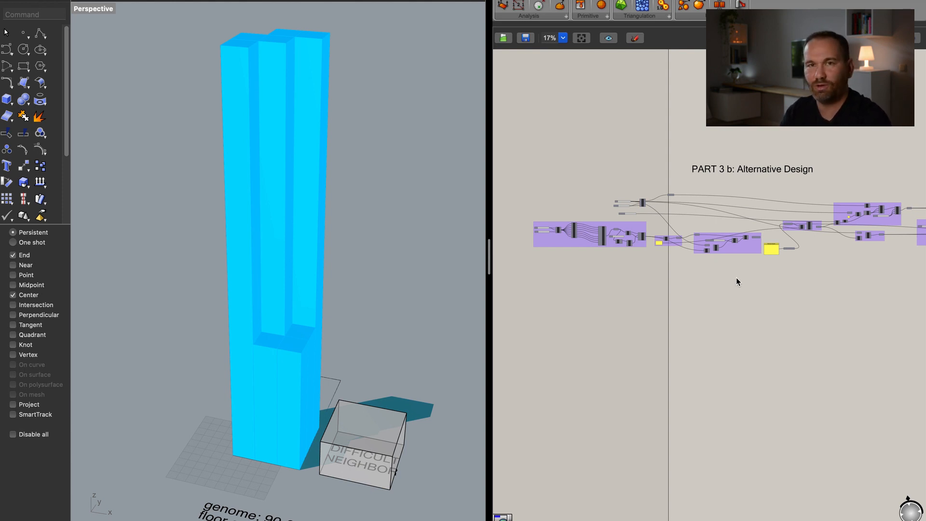
right_drag(723, 280, 731, 276)
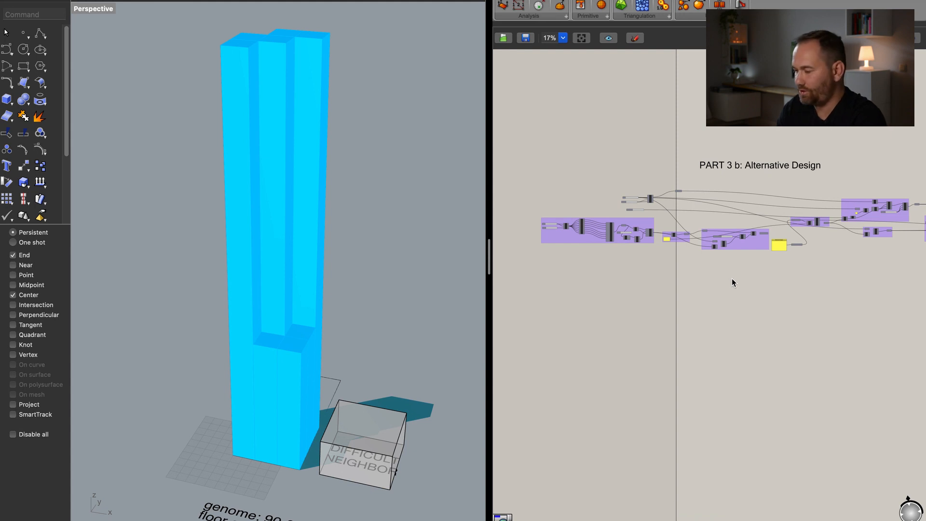
Disable the parameter that passes on the genomes from the Selected Designs panel.
scroll(731, 281, up, 3)
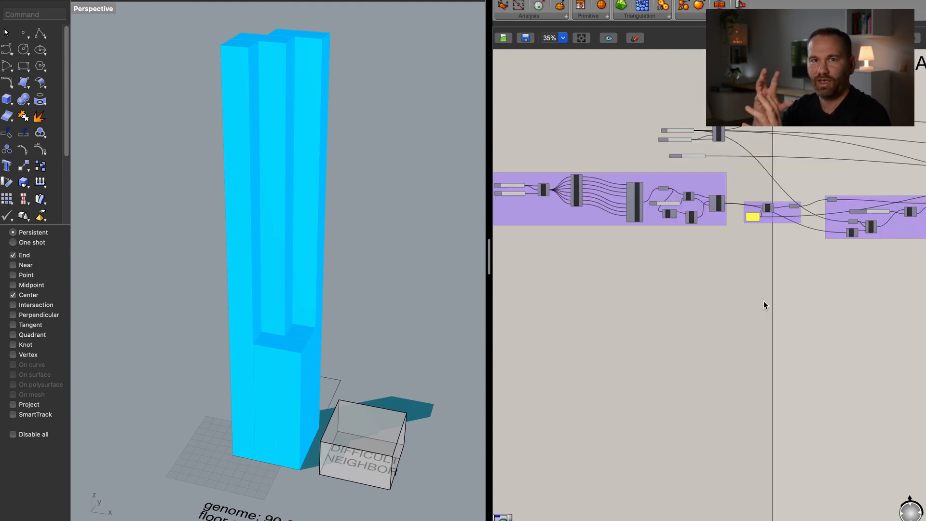
right_drag(770, 281, 559, 329)
scroll(777, 315, down, 1)
right_drag(833, 317, 678, 325)
right_drag(821, 303, 797, 296)
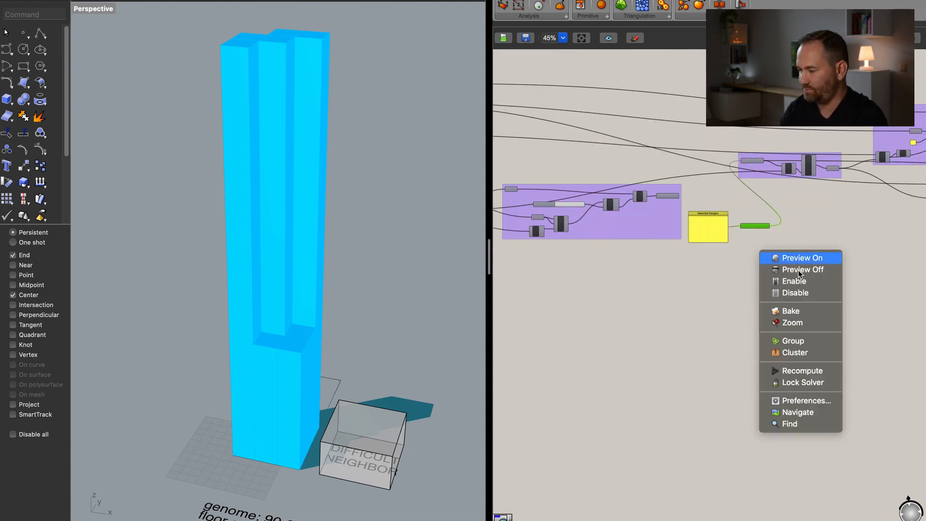
click(812, 293)
shift+right_drag(320, 426, 331, 392)
Disable the last component of the mesh 3D model group so that it stops passing on the building geometry.
right_drag(666, 369, 635, 346)
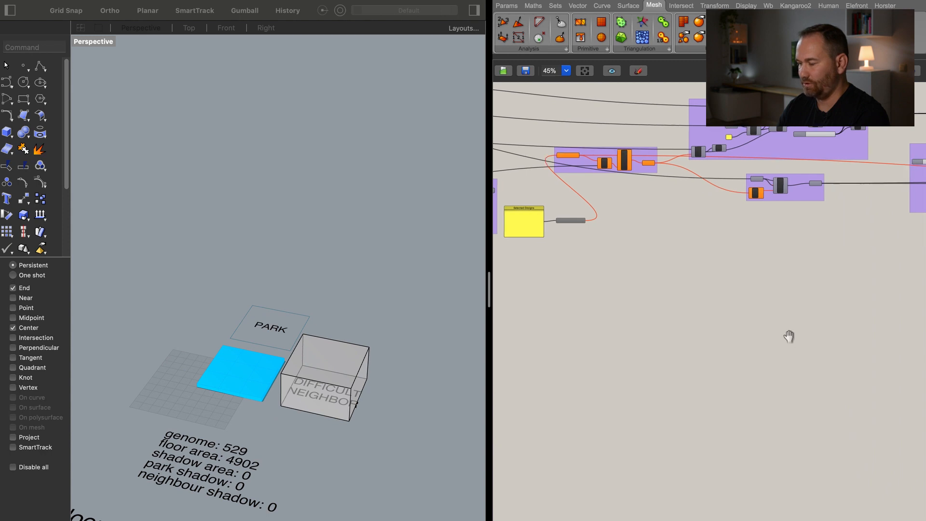
right_drag(790, 336, 696, 355)
scroll(704, 241, up, 2)
right_click(824, 132)
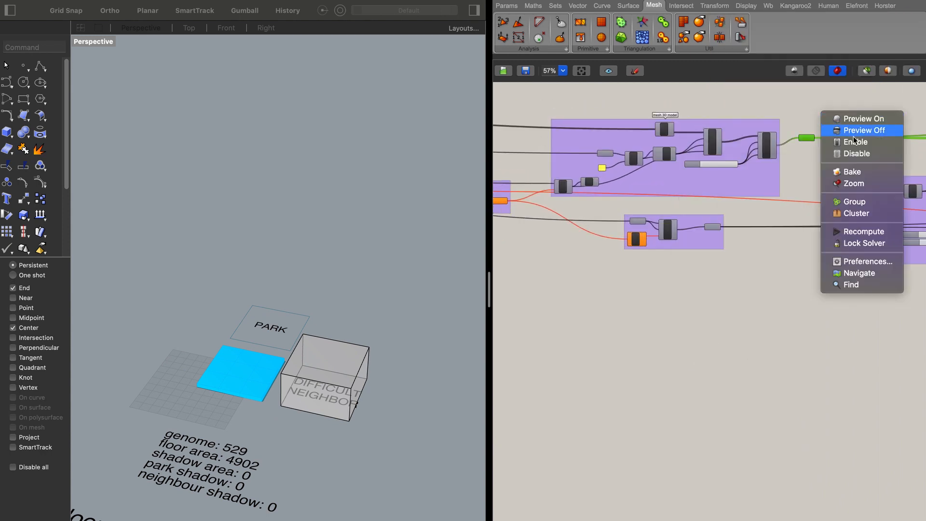
right_click(757, 98)
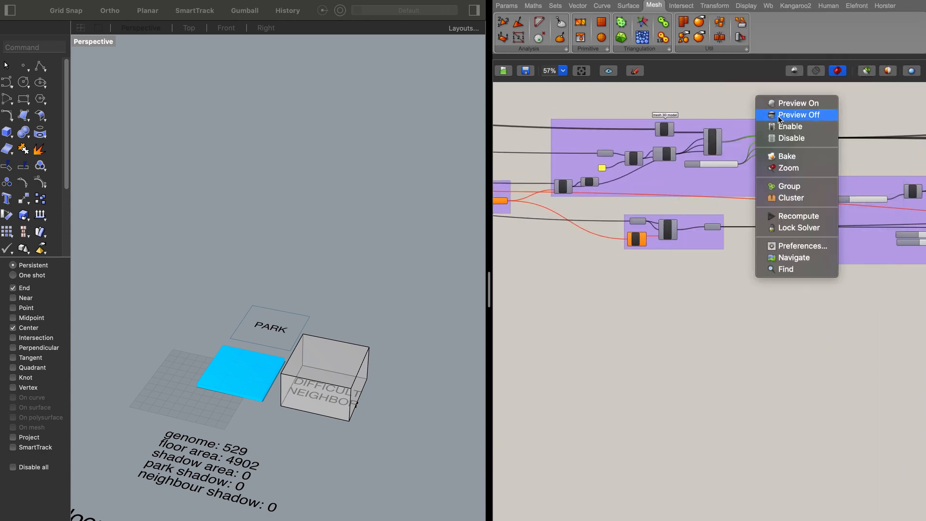
click(783, 138)
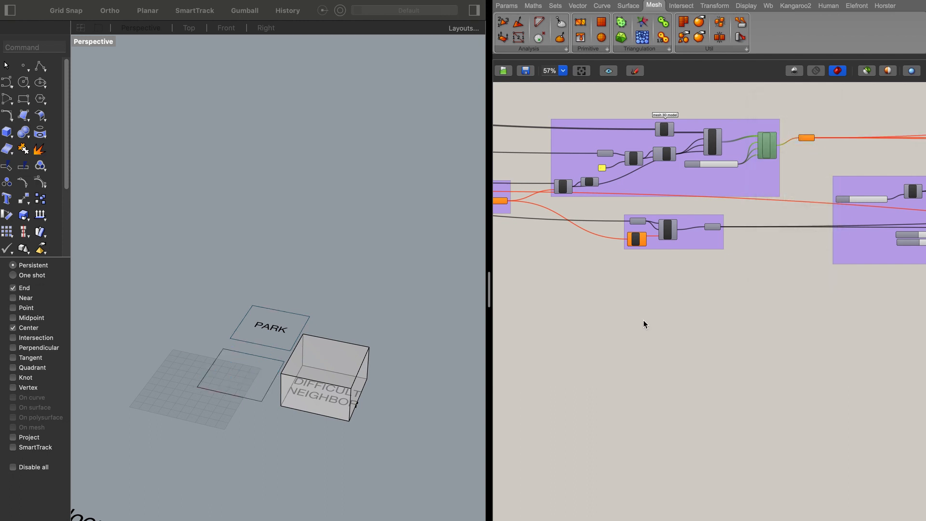
Add a Square grid component in the empty canvas area below the selected genomes parameter.
right_drag(597, 374, 653, 343)
right_drag(609, 320, 672, 331)
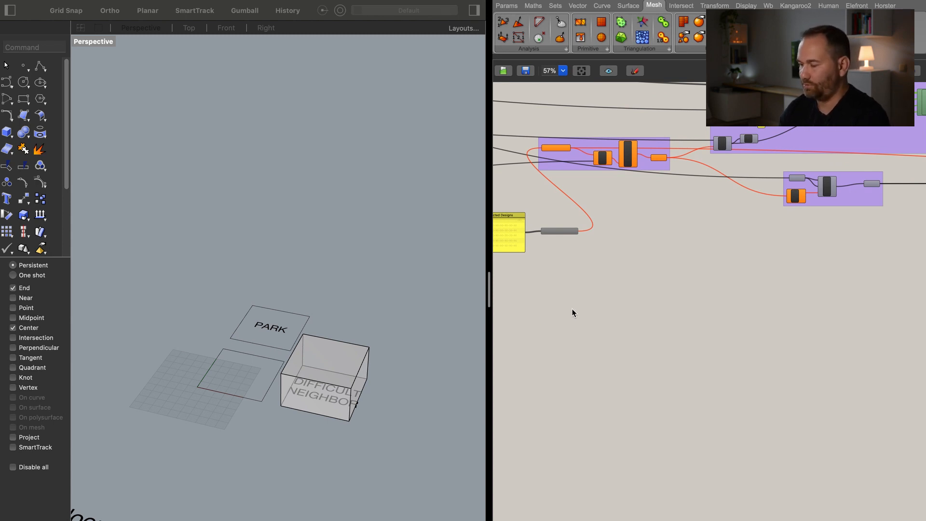
scroll(572, 309, up, 3)
double_click(590, 292)
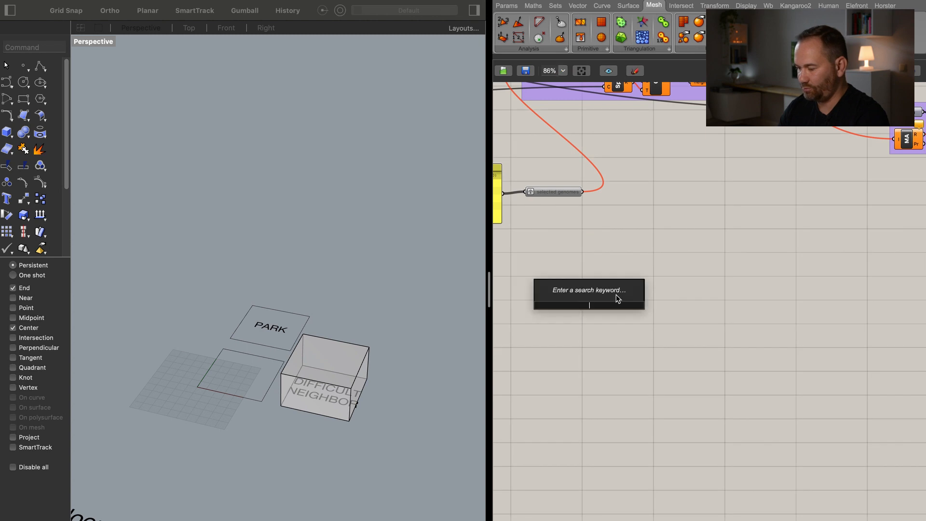
text(squar)
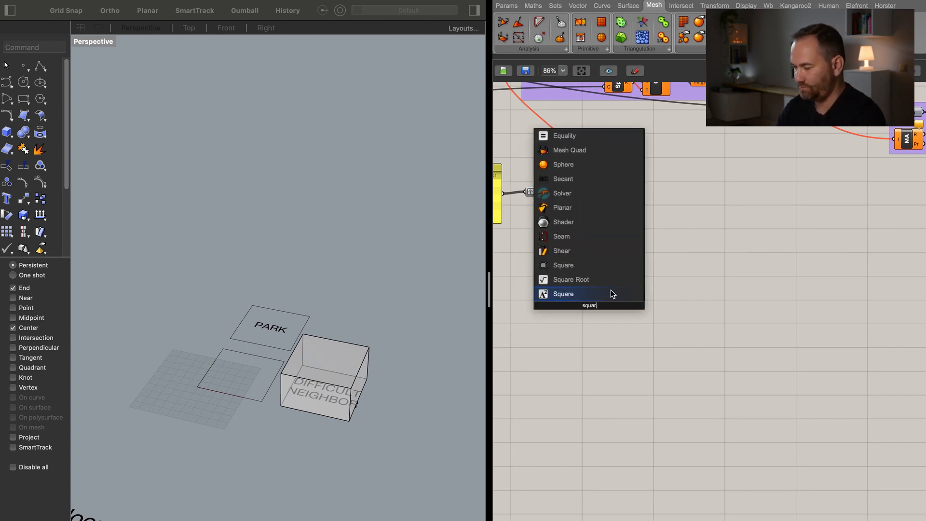
click(611, 294)
right_drag(630, 326, 722, 319)
drag(679, 294, 704, 295)
click(672, 298)
scroll(672, 297, up, 1)
right_drag(672, 298, 721, 294)
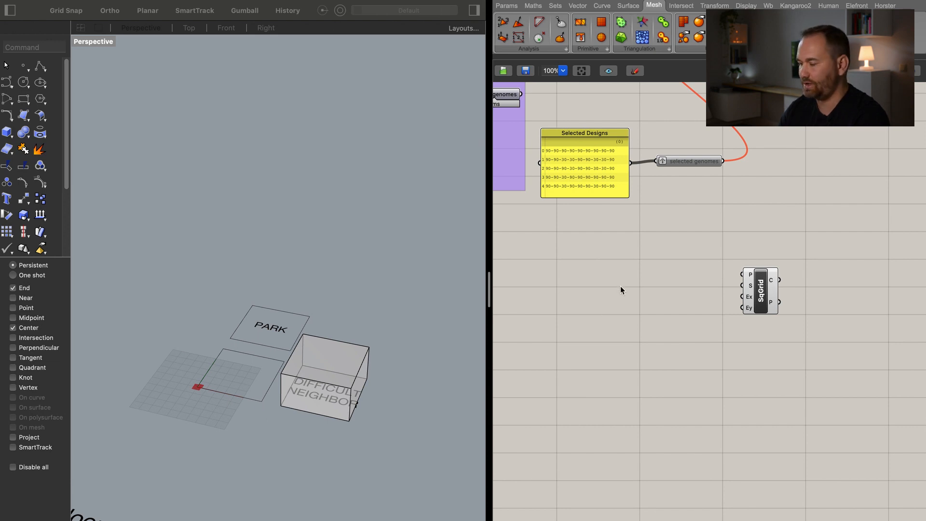
Create a panel containing 34.5 and connect it to the square grid's size input, placing it beside the grid component.
double_click(649, 290)
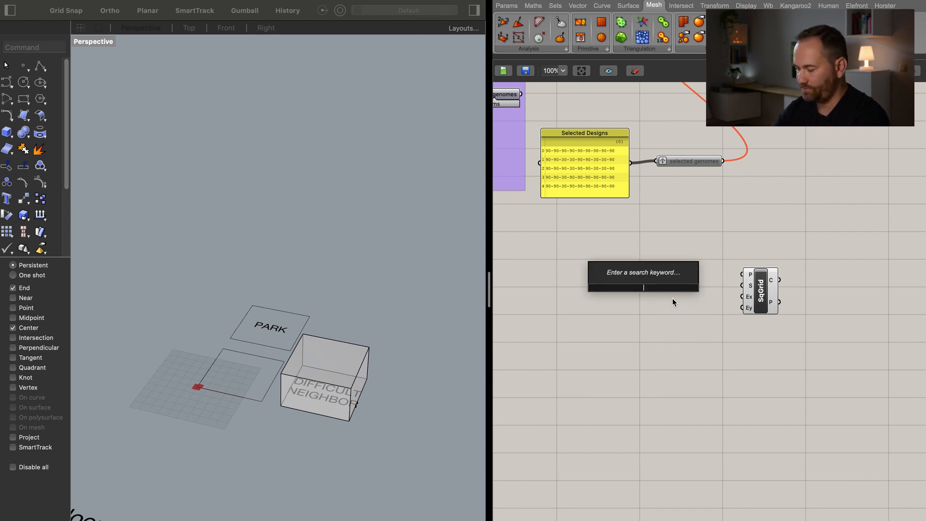
text("34.5)
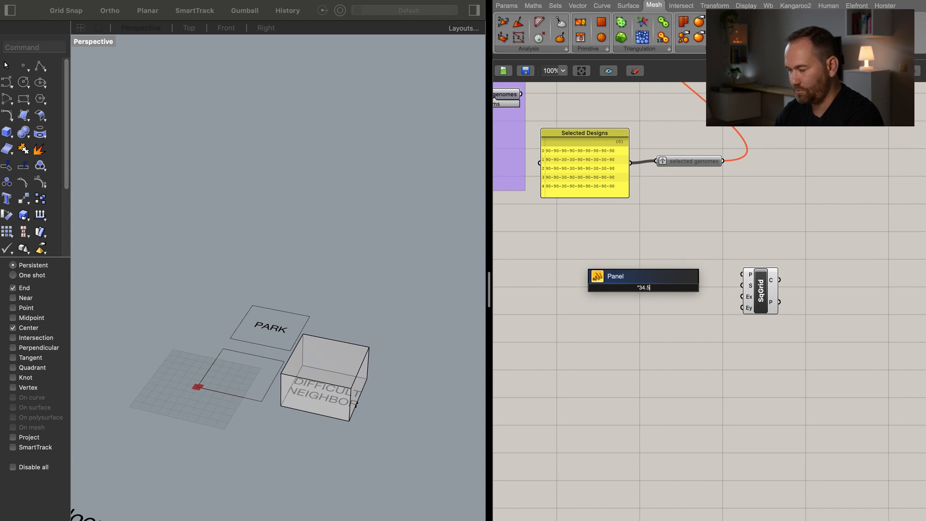
key(Return)
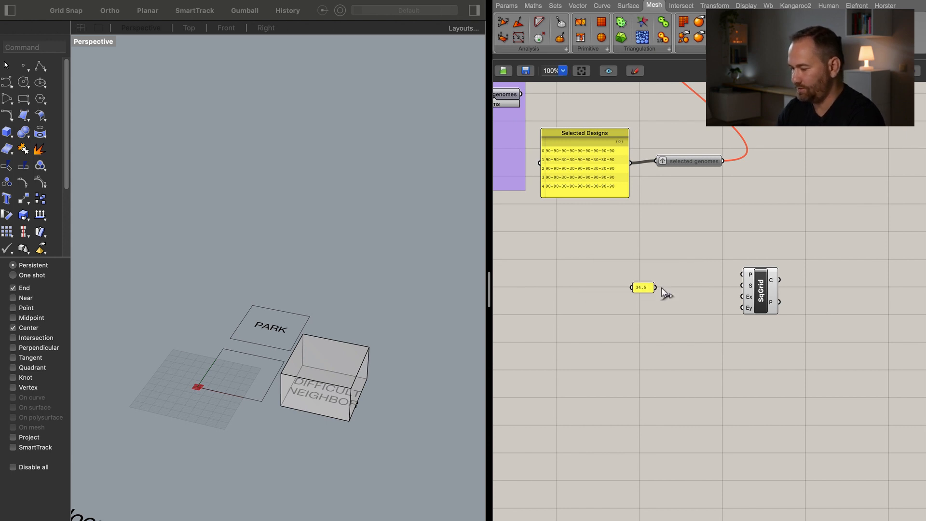
drag(738, 279, 742, 285)
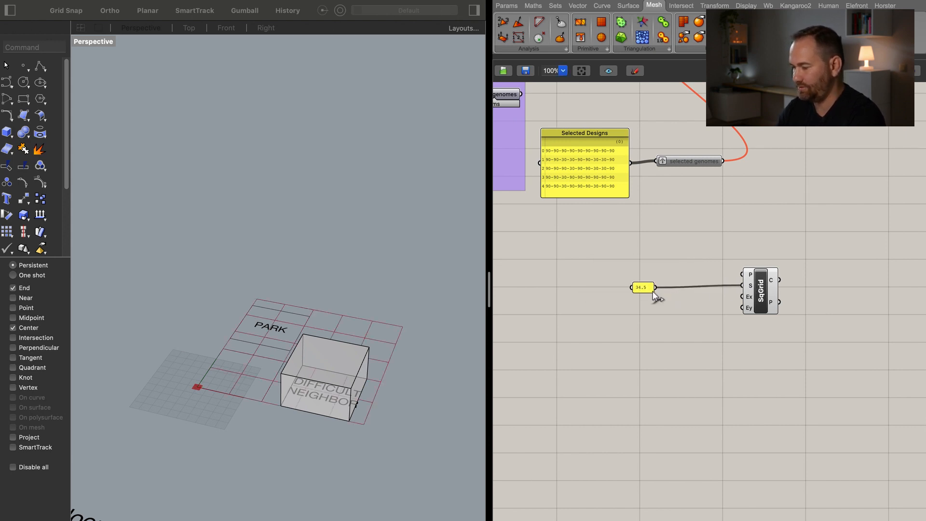
drag(646, 292, 679, 280)
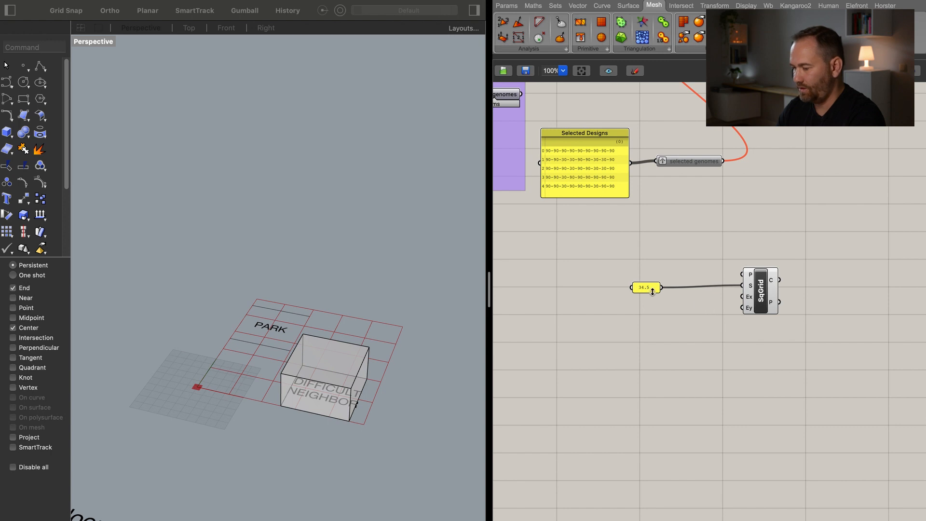
scroll(691, 305, up, 5)
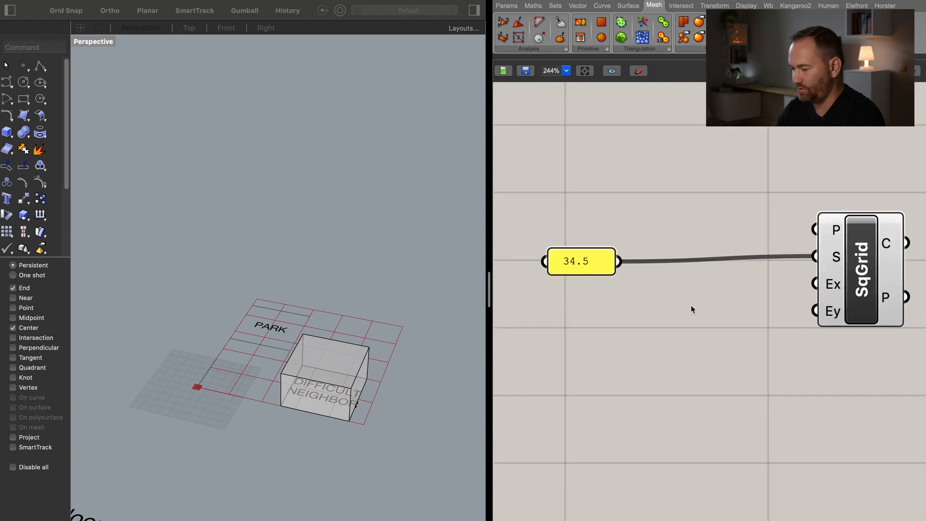
drag(598, 263, 698, 236)
Create a panel containing 2 and connect it to both the Ex and Ey extent inputs of the square grid.
click(678, 300)
double_click(678, 300)
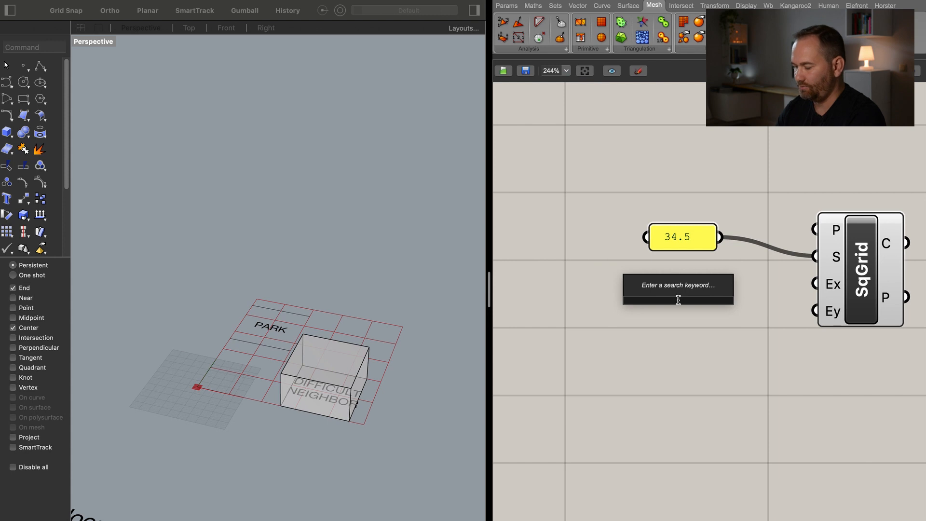
text("2)
key(Return)
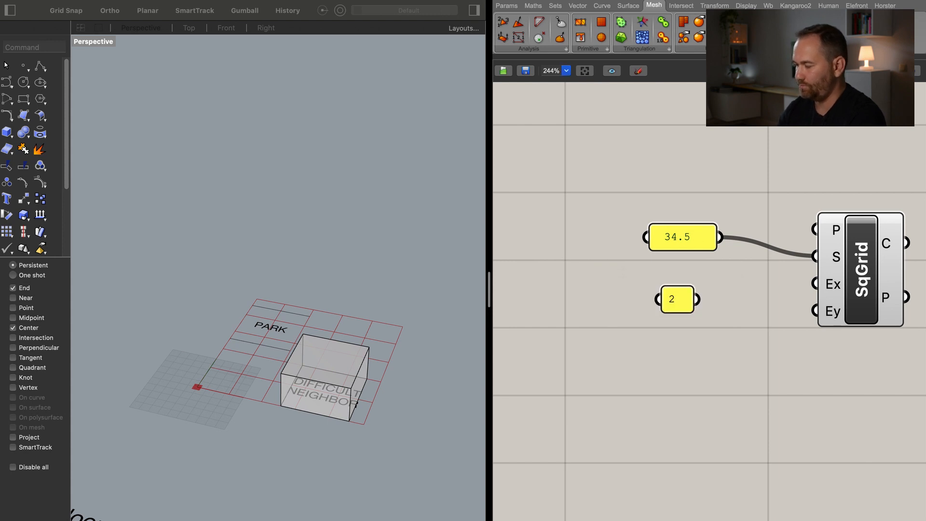
mouse_move(698, 299)
mouse_down()
mouse_move(816, 284)
mouse_move(700, 300)
mouse_up()
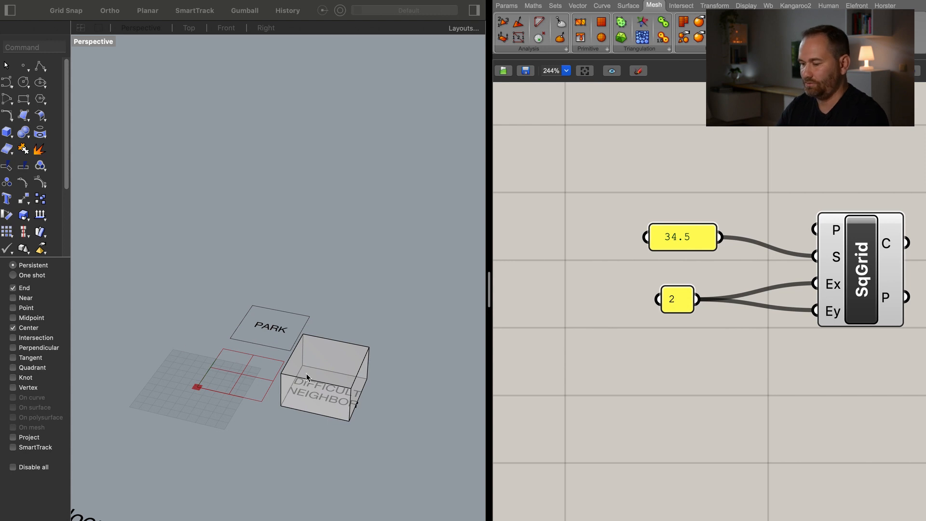
Add an integer number slider with value 2 beyond the square grid component and set its maximum to 3.
right_drag(759, 372, 655, 438)
scroll(803, 381, up, 3)
scroll(803, 386, down, 2)
right_drag(802, 402, 608, 391)
scroll(756, 355, down, 2)
double_click(839, 274)
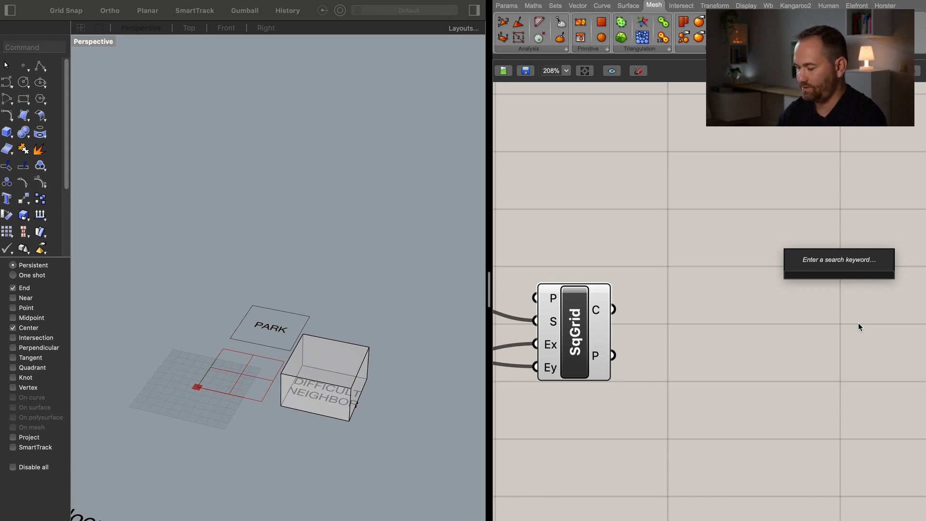
text(2)
key(Return)
double_click(775, 282)
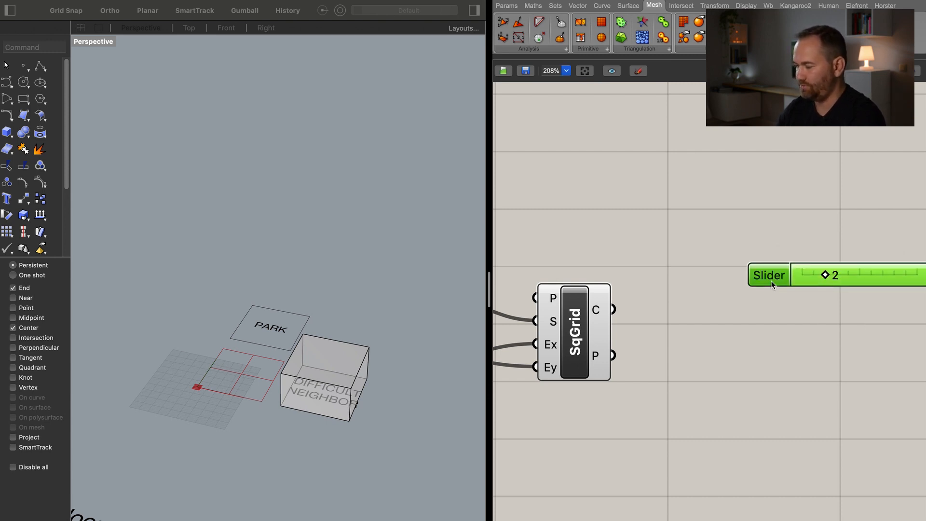
double_click(801, 314)
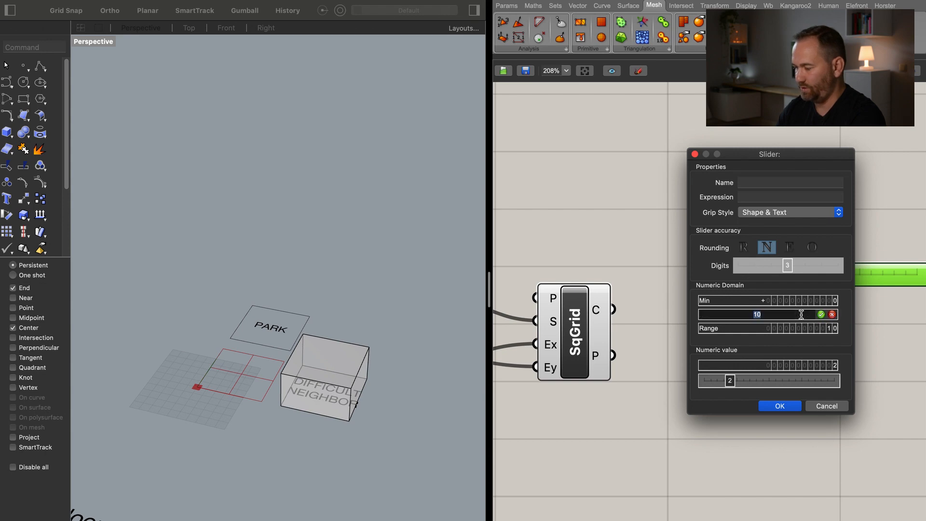
text(3)
click(822, 315)
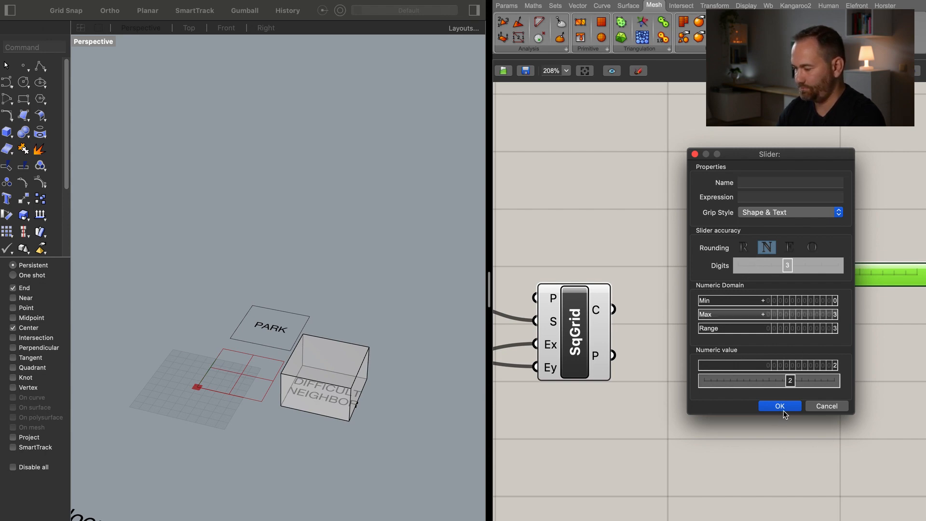
click(780, 406)
Reposition the new 0 to 3 slider above the square grid and duplicate it directly underneath.
right_drag(825, 331, 711, 326)
drag(658, 268, 582, 204)
right_drag(671, 252, 746, 221)
alt+drag(655, 176, 652, 213)
right_drag(752, 273, 646, 285)
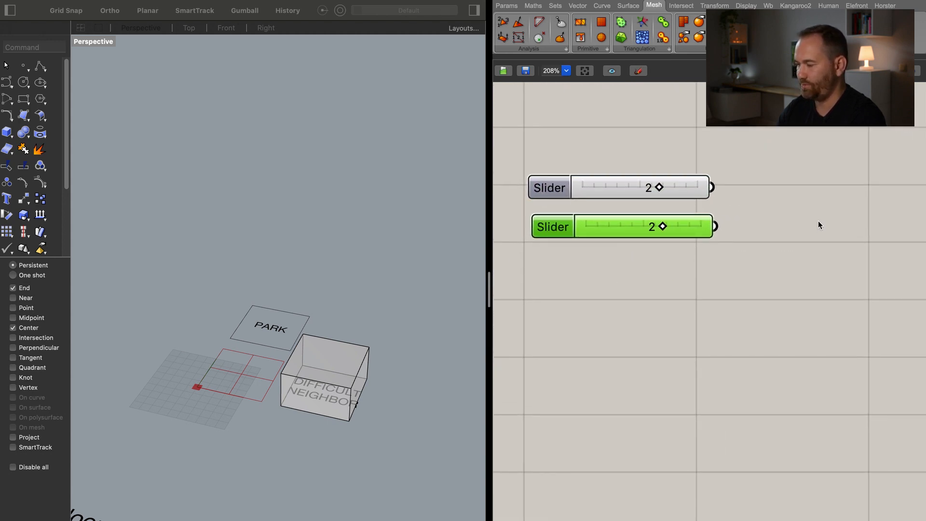
Add a Merge component and connect the two sliders to its D1 and D2 inputs.
double_click(819, 223)
text(merge)
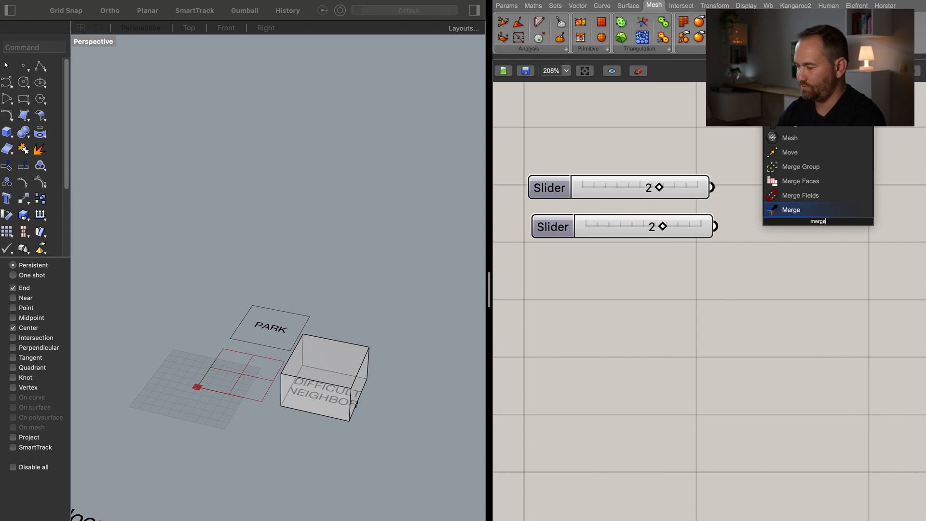
key(Return)
drag(713, 187, 779, 208)
drag(717, 226, 779, 234)
click(819, 203)
Graft the D1 and D2 inputs and the R output of the Merge component.
right_click(793, 182)
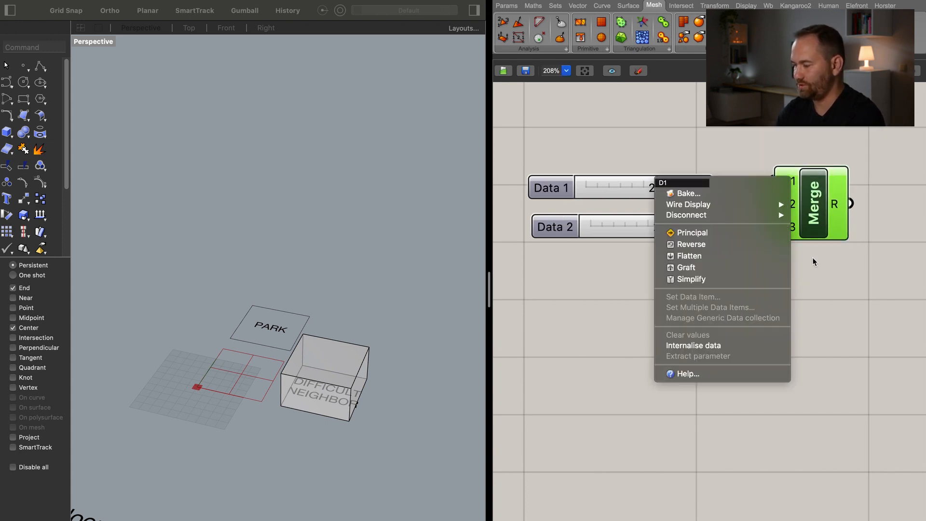
click(726, 267)
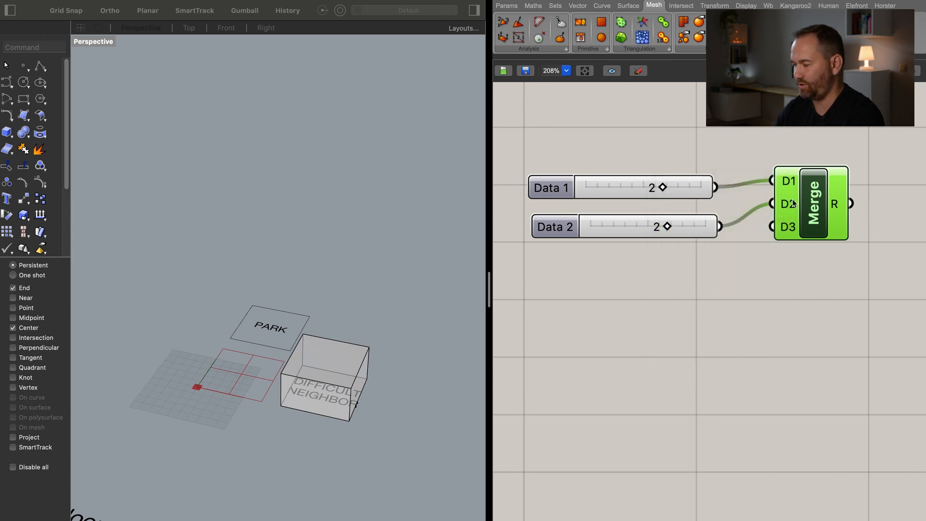
right_click(792, 206)
click(732, 294)
right_click(841, 204)
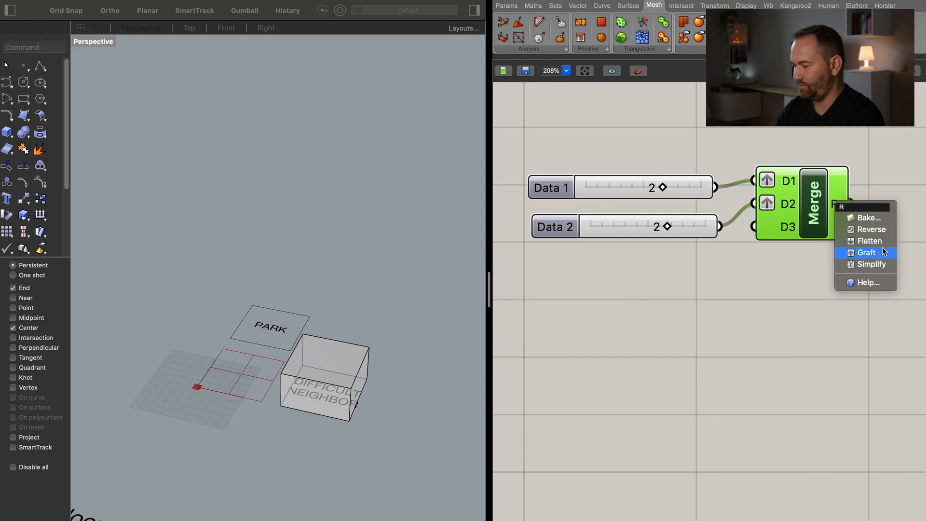
click(868, 251)
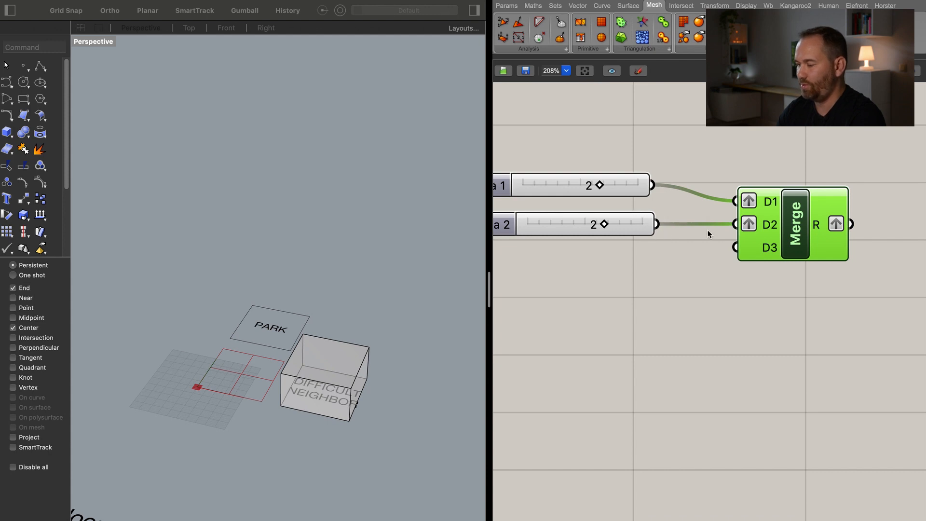
Add a List Item component after the Merge component.
scroll(750, 212, right, 3)
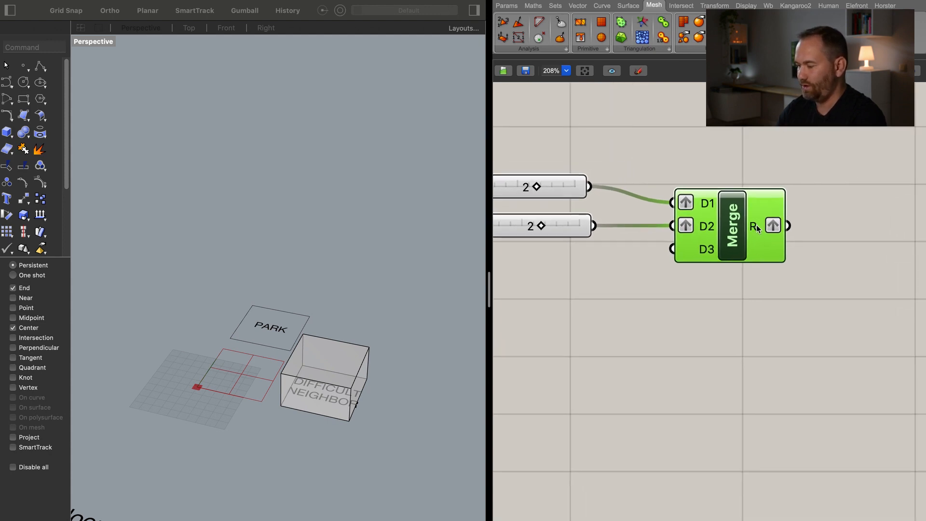
scroll(850, 224, right, 1)
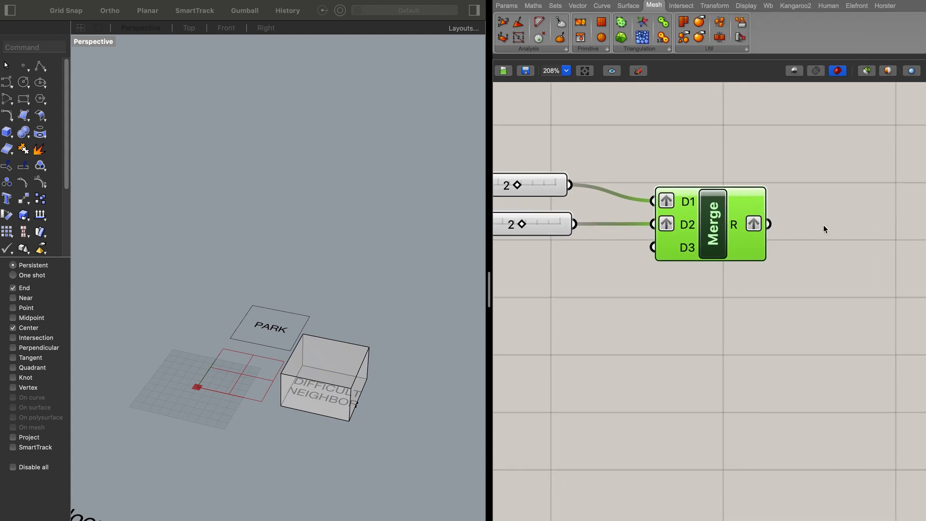
double_click(875, 202)
text(list)
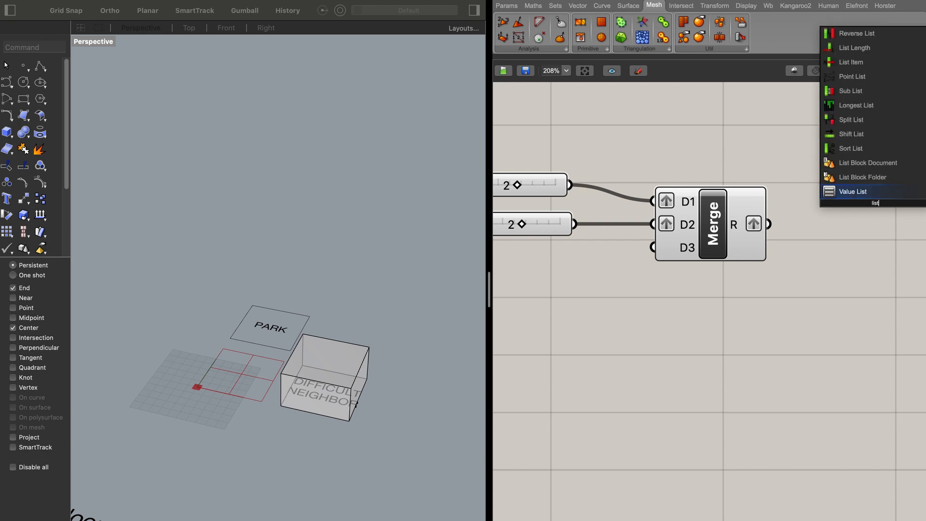
click(862, 62)
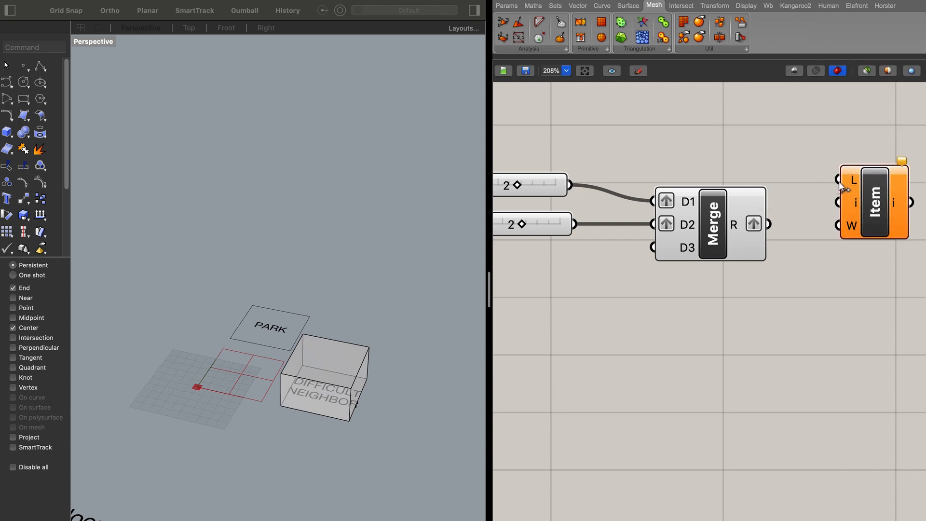
Add a Curve parameter next to the square grid and feed it with the grid's cell output.
right_drag(829, 246, 840, 241)
scroll(842, 242, down, 2)
right_drag(692, 298, 820, 273)
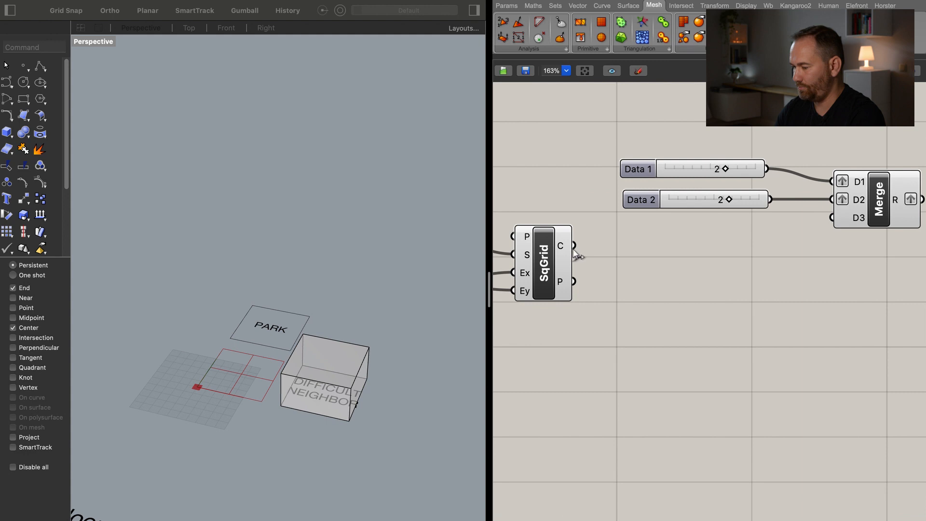
double_click(611, 255)
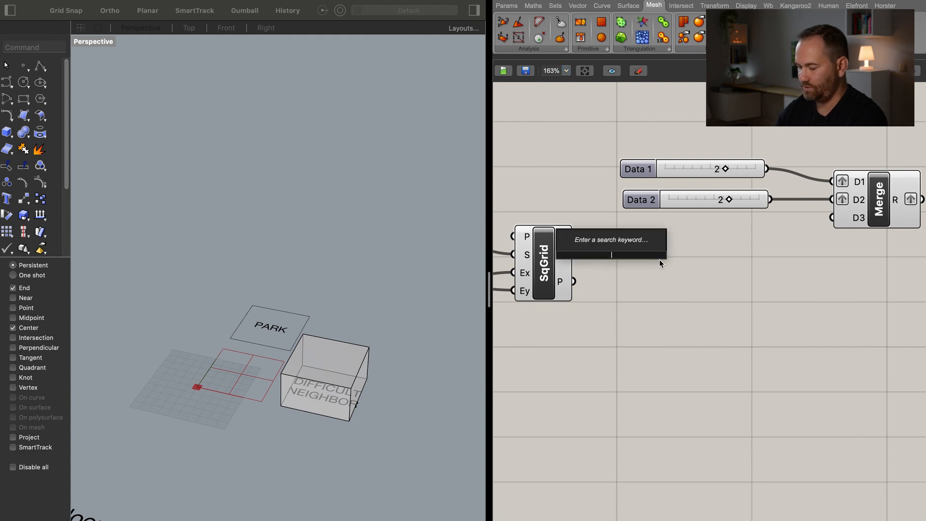
text(cr)
key(BackSpace)
text(urv)
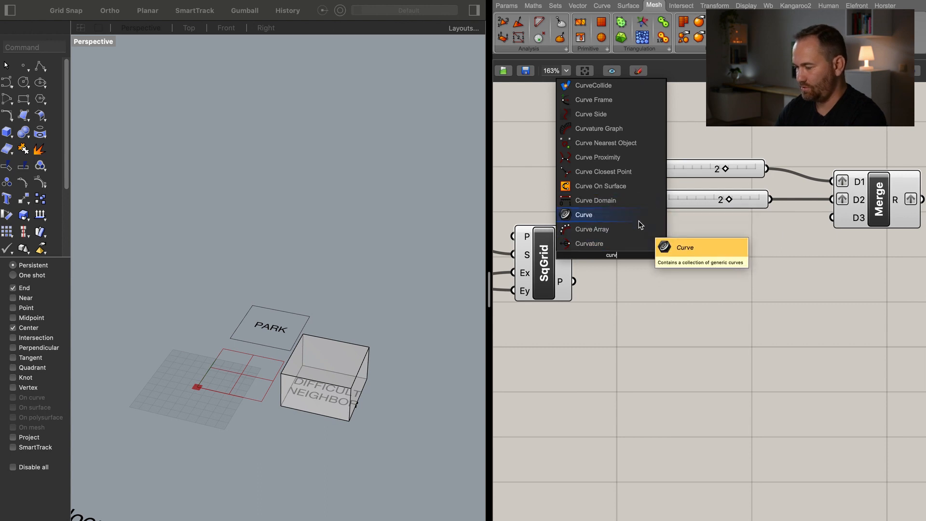
click(639, 219)
drag(618, 256, 658, 260)
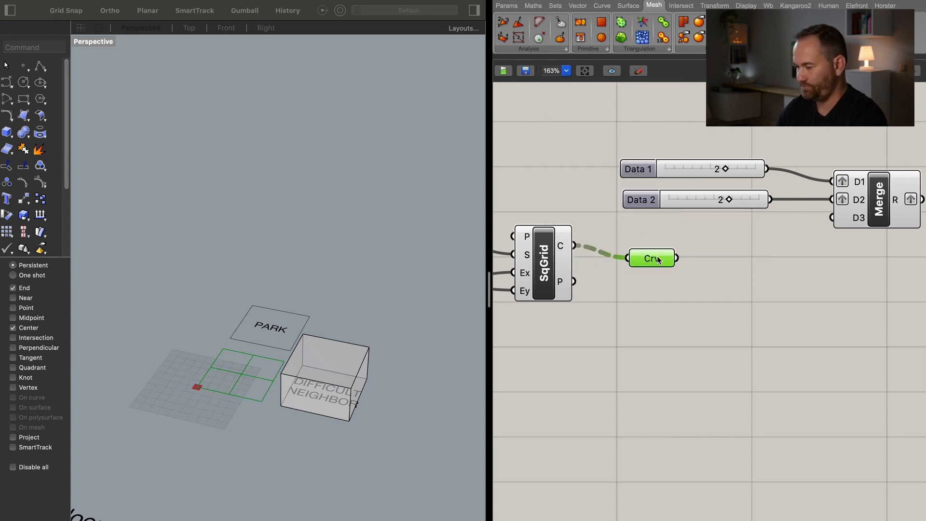
Rename the Curve parameter fed by the square grid as "bottom sections" and flatten it.
right_click(659, 258)
text(bot)
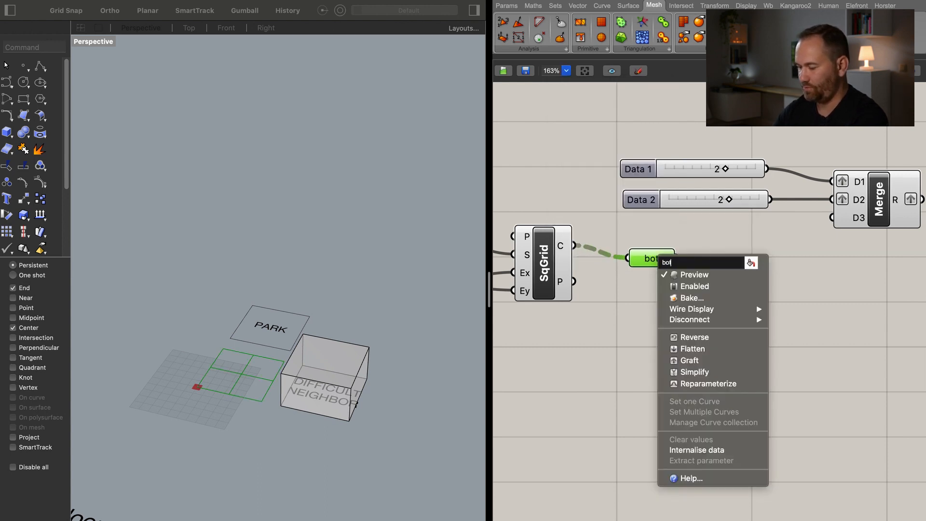
text(tom)
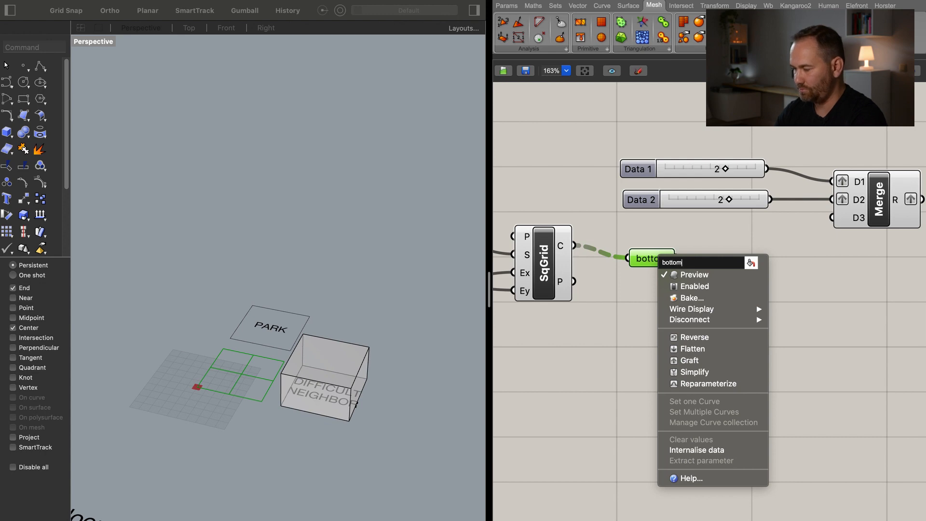
text( sections)
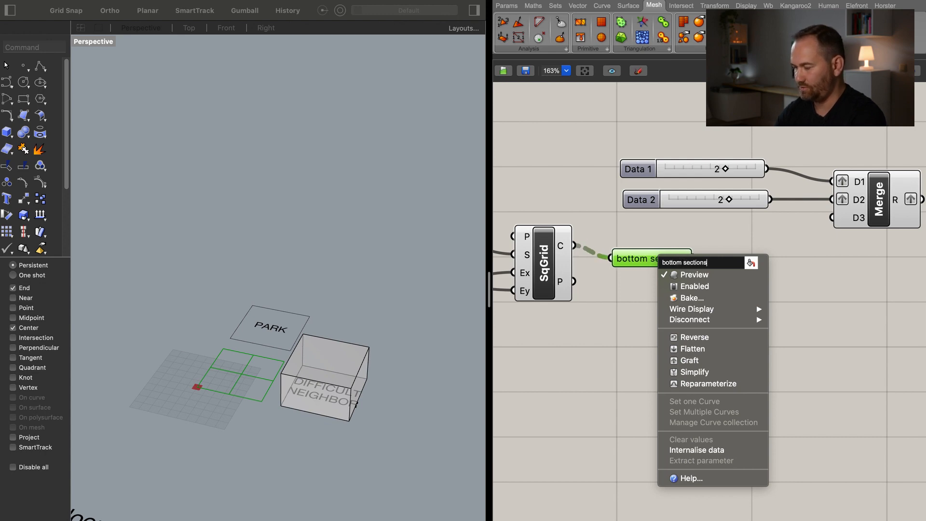
key(Return)
right_click(651, 261)
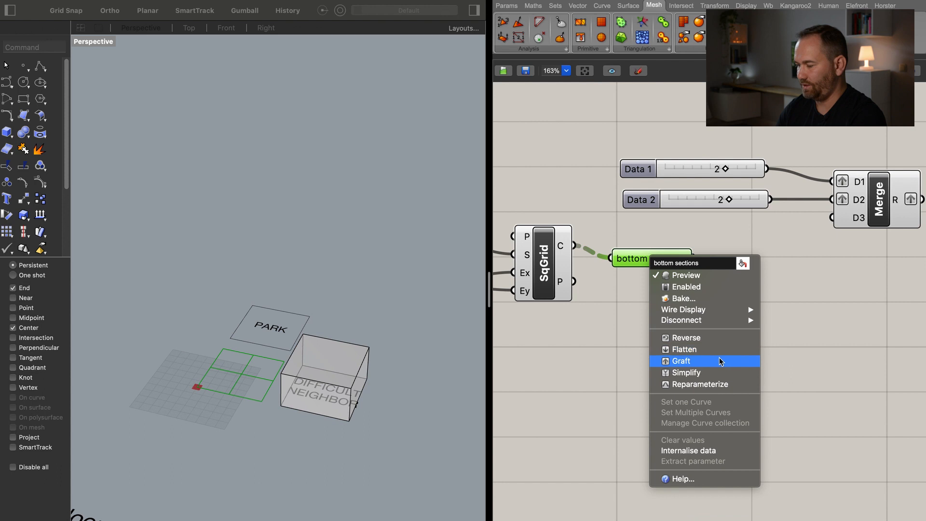
click(717, 353)
Connect bottom sections to the List Item's L input and the Merge result to its i input.
right_drag(632, 299, 489, 343)
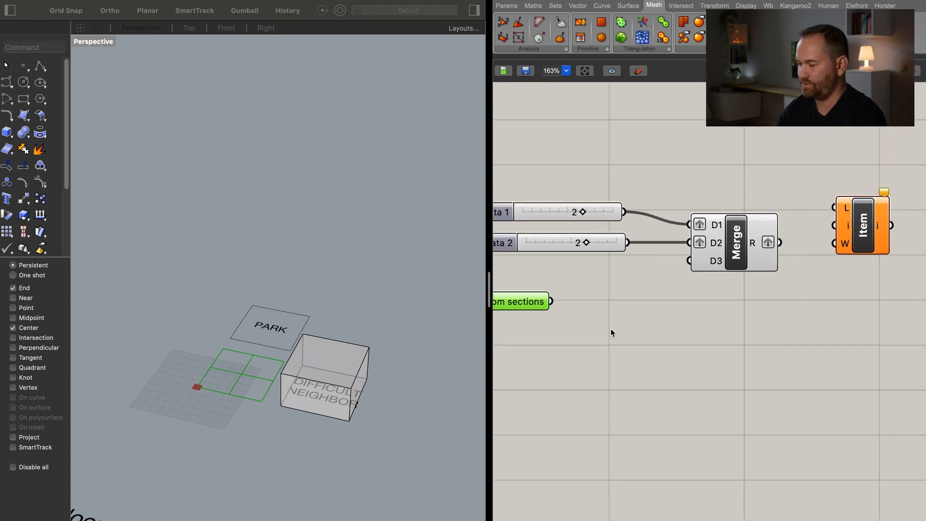
drag(834, 208, 552, 301)
drag(780, 242, 835, 225)
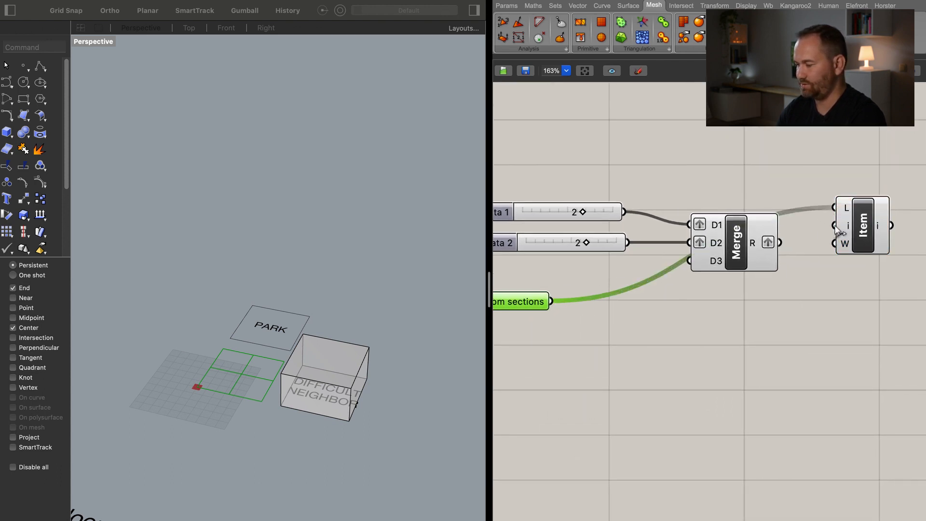
click(859, 217)
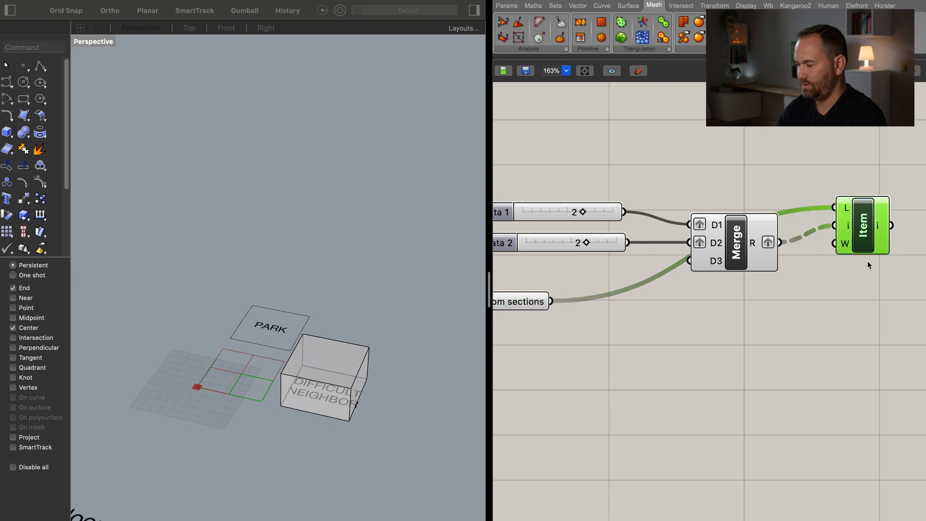
Try different Data 1 and Data 2 slider values to pick other grid cells, leaving Data 2 at 1.
right_drag(581, 213, 650, 199)
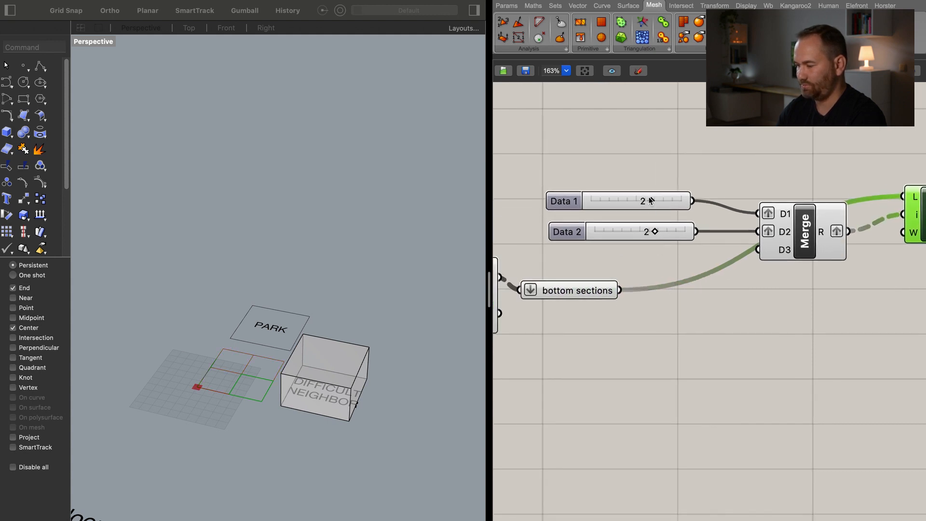
mouse_move(652, 202)
mouse_down()
mouse_move(618, 202)
mouse_move(668, 203)
mouse_up()
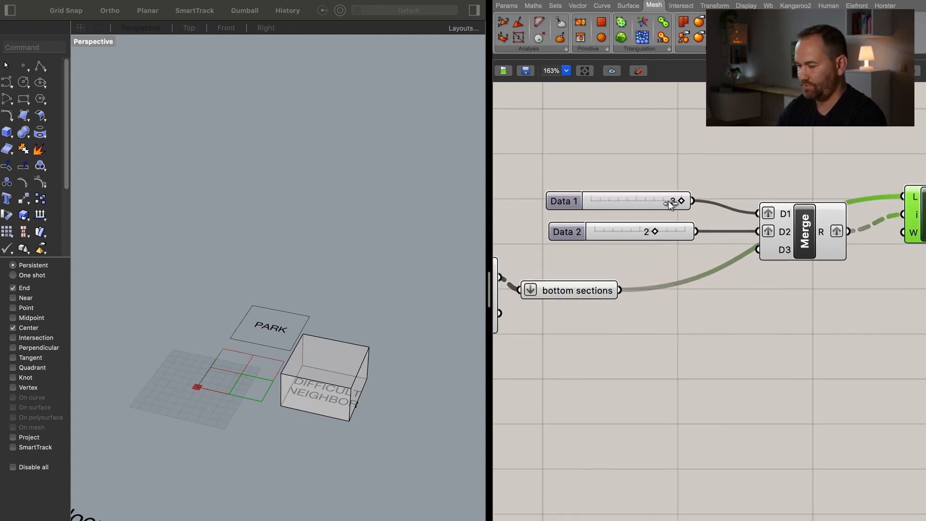
drag(609, 209, 572, 211)
drag(652, 236, 645, 235)
mouse_move(601, 233)
mouse_down()
mouse_move(664, 234)
mouse_move(618, 236)
mouse_up()
right_drag(770, 307, 813, 264)
drag(628, 253, 647, 230)
Add a Curve parameter below the square grid and assign it the square plot outline from the Rhino viewport.
right_drag(685, 280, 839, 274)
scroll(753, 298, down, 2)
right_drag(734, 320, 679, 254)
right_click(682, 307)
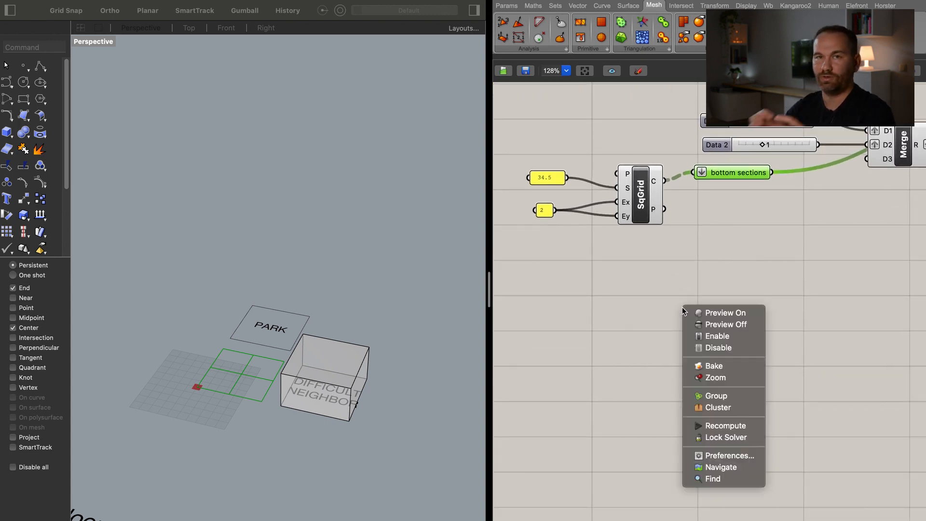
click(561, 291)
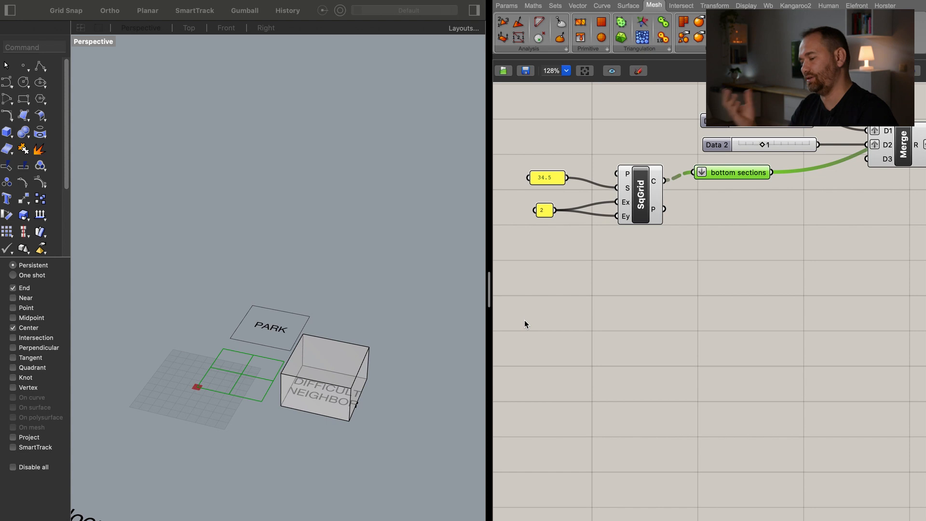
double_click(585, 283)
text(curve)
click(595, 244)
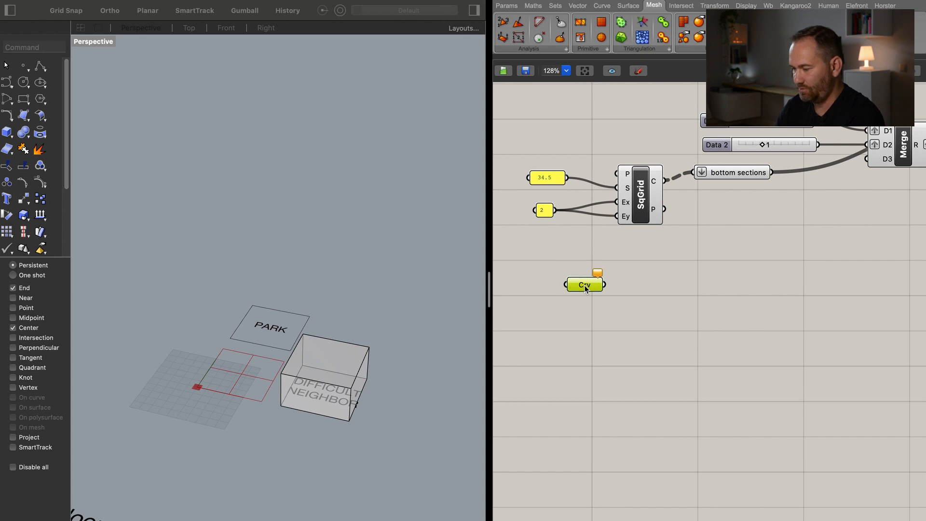
right_click(585, 286)
click(627, 438)
click(235, 353)
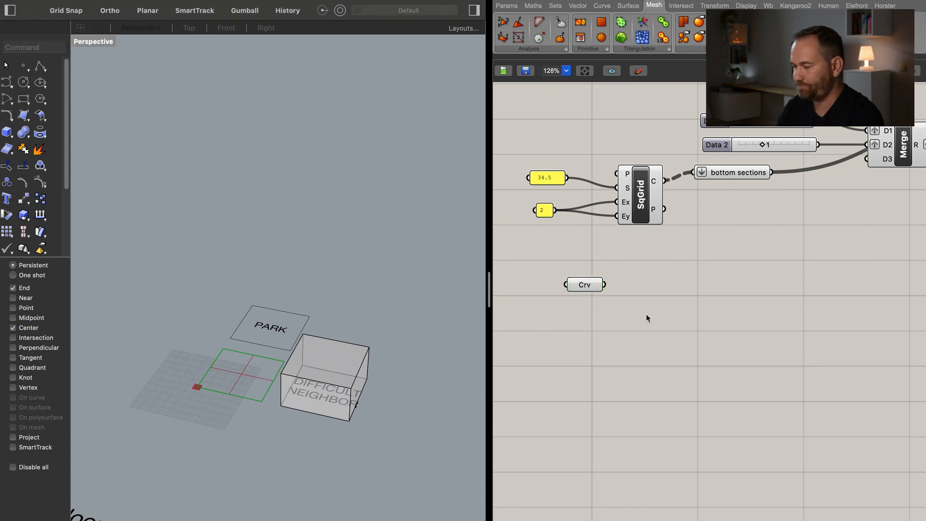
Rename the Curve parameter holding the plot outline as "Tower plot".
right_click(585, 288)
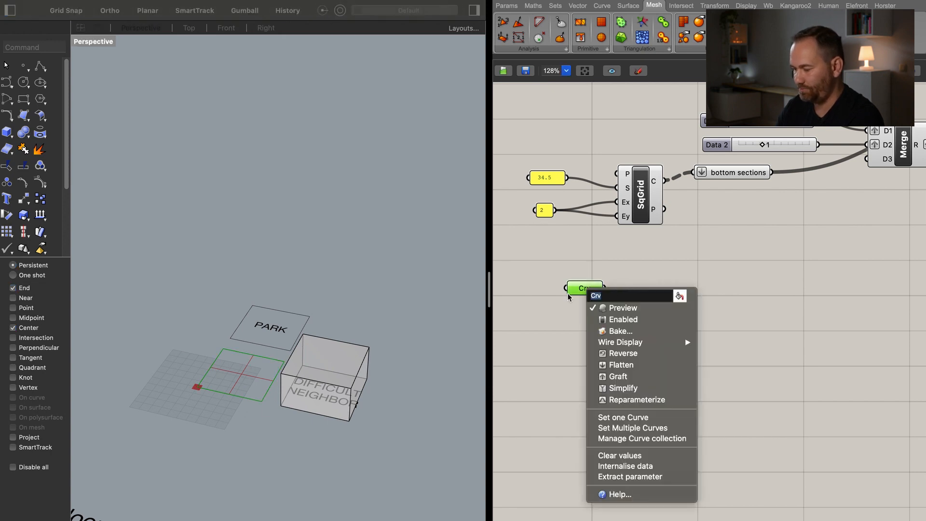
text(Tower plot)
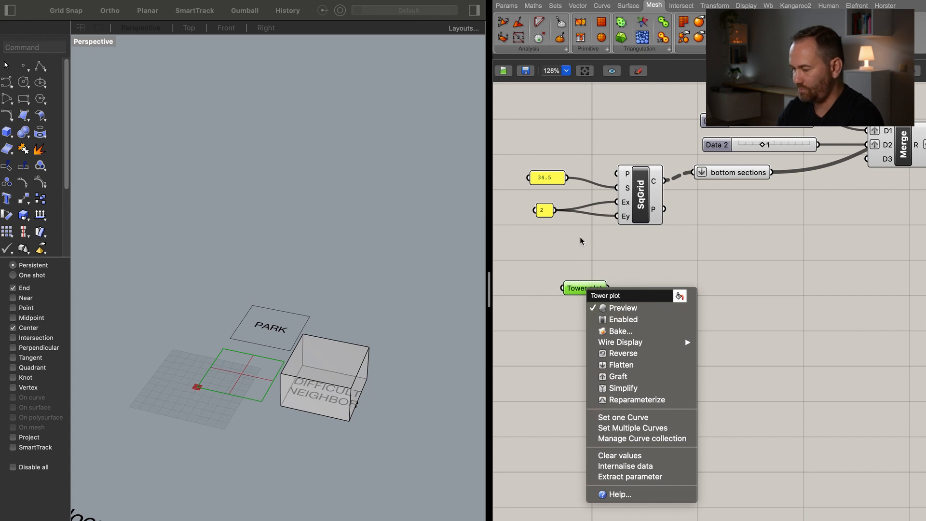
key(Return)
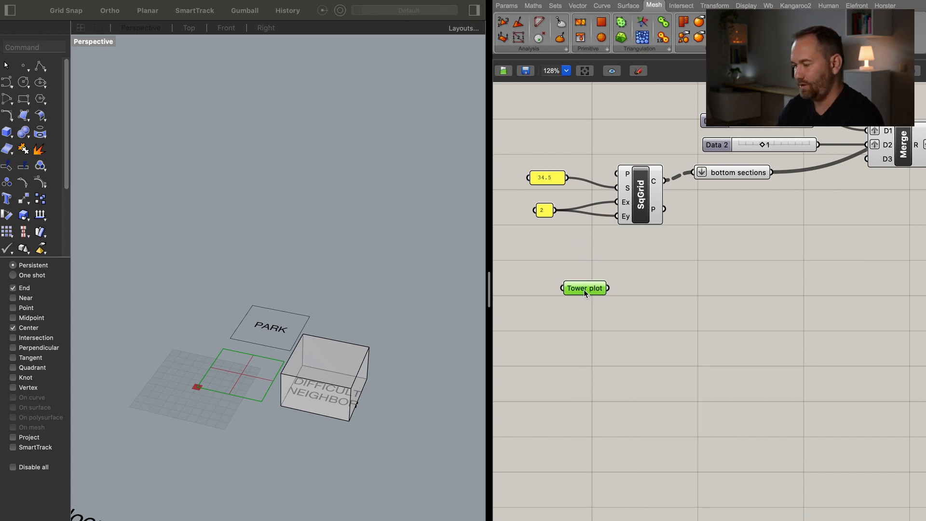
Add an Area component beside the Tower plot parameter and connect Tower plot to its G input.
double_click(690, 301)
text(area)
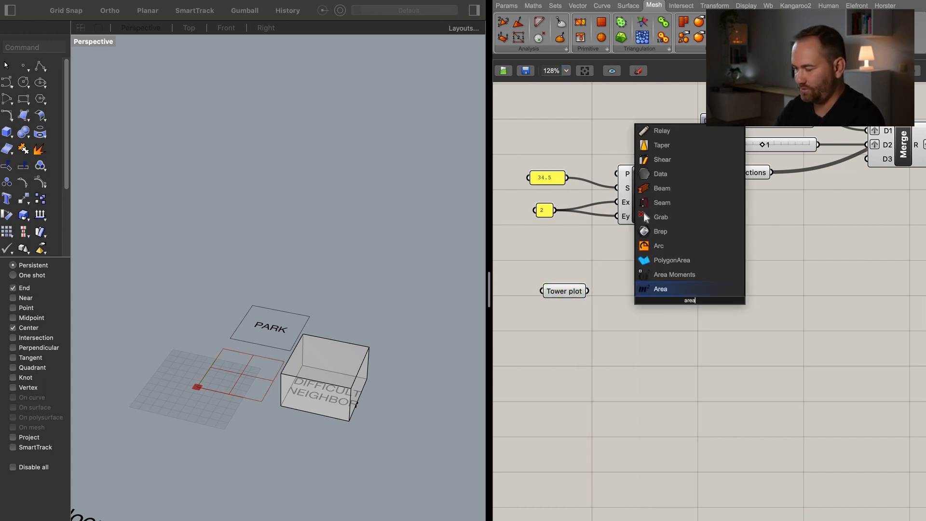
key(Return)
drag(669, 300, 575, 288)
drag(689, 300, 651, 300)
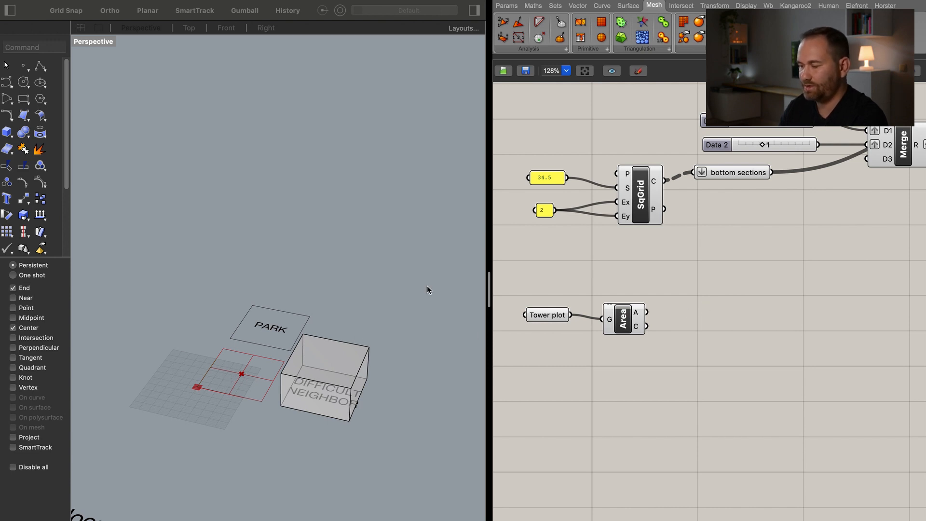
Add a Division component and connect the 34.5 panel to its A input and the 2 panel to its B input.
double_click(592, 265)
text(div)
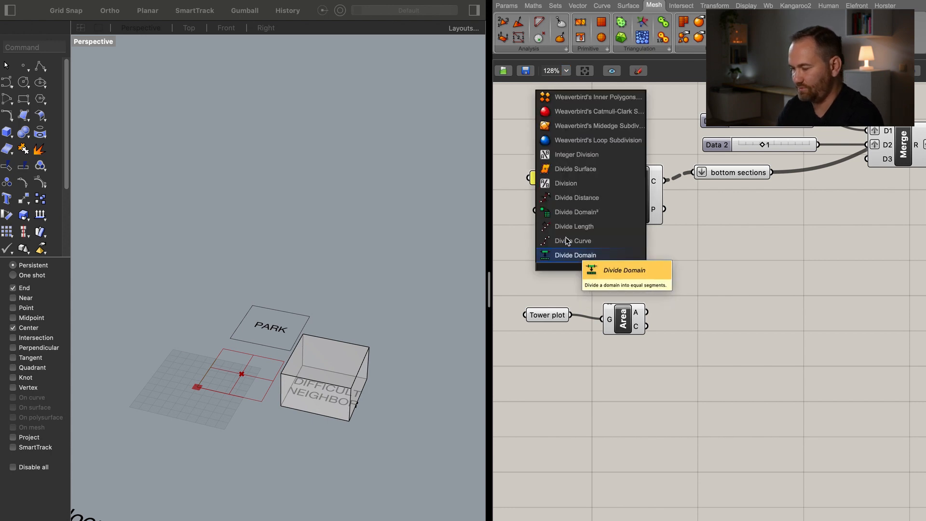
click(567, 184)
drag(568, 178, 570, 259)
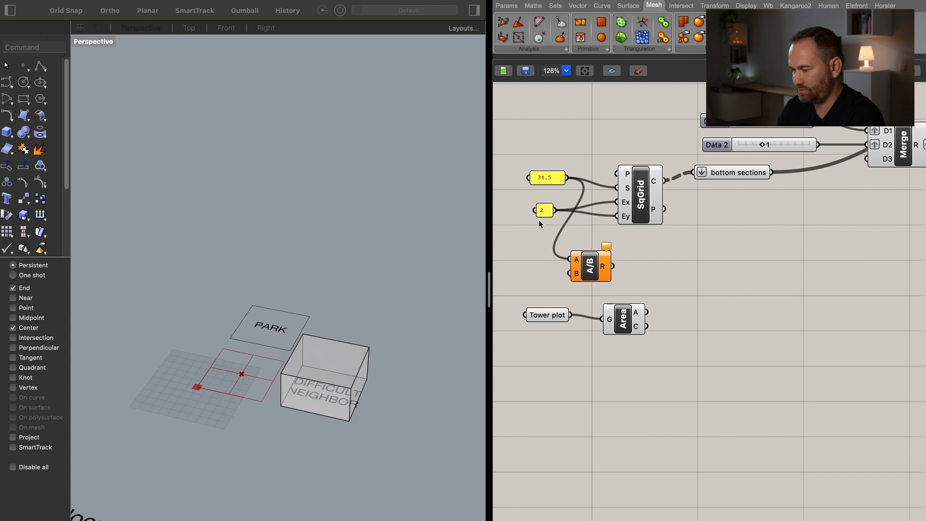
drag(554, 210, 570, 273)
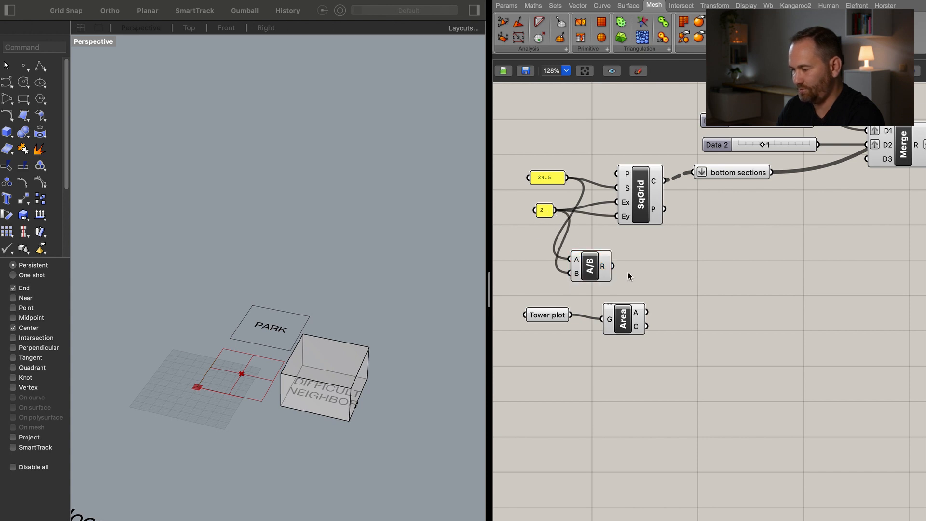
mouse_move(607, 270)
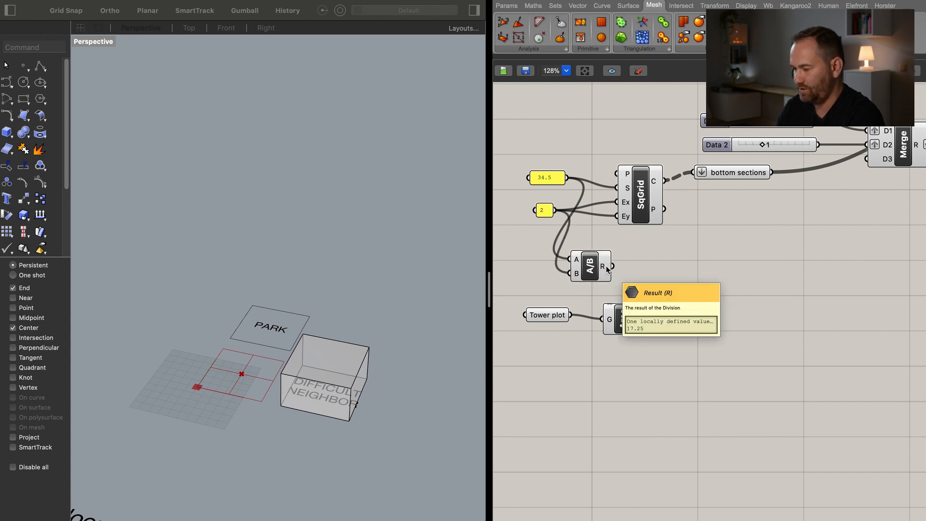
Add a Series component and connect the Division result to its S start input.
double_click(737, 288)
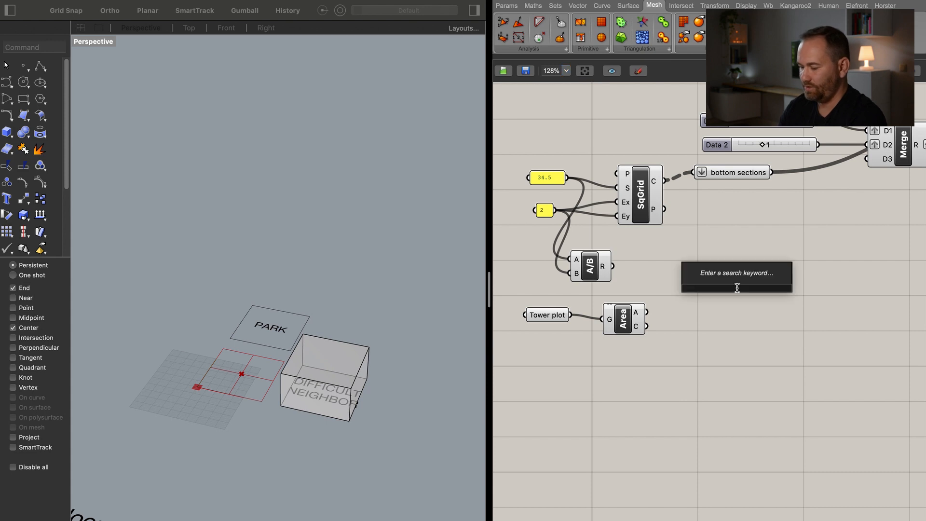
text(series)
key(Return)
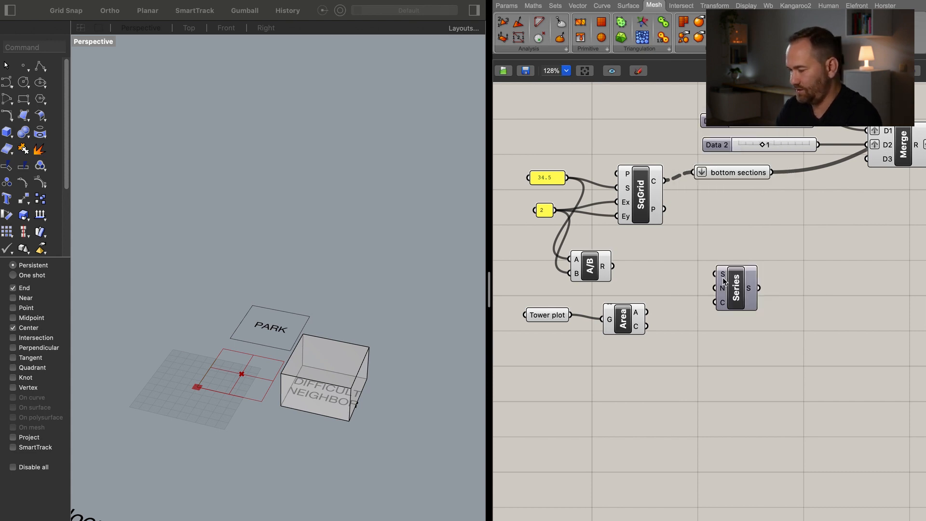
drag(737, 285, 743, 307)
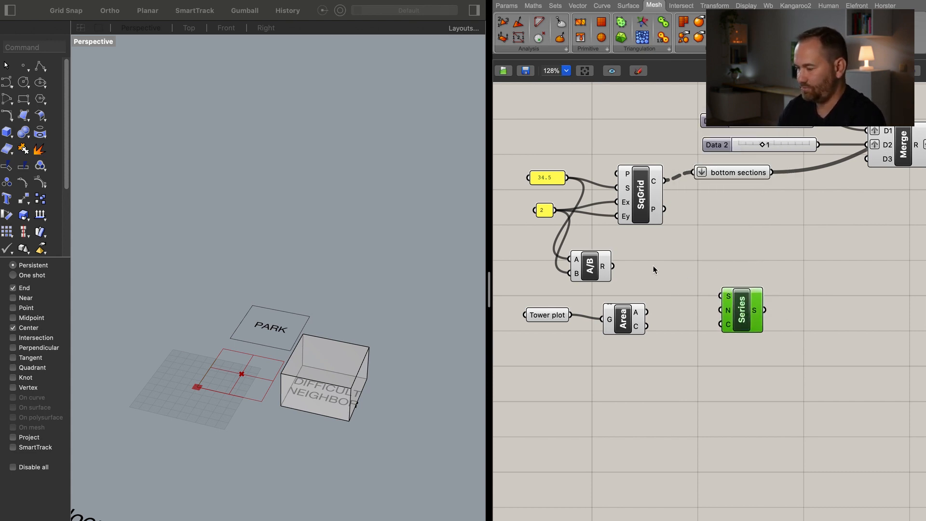
drag(613, 268, 729, 296)
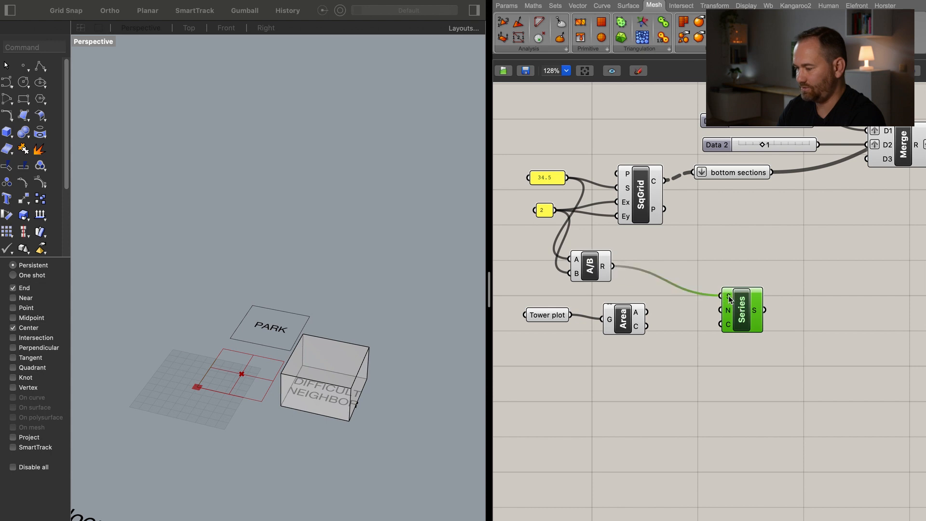
Apply the expression -x to the Series component's S start input.
right_click(729, 296)
mouse_move(790, 396)
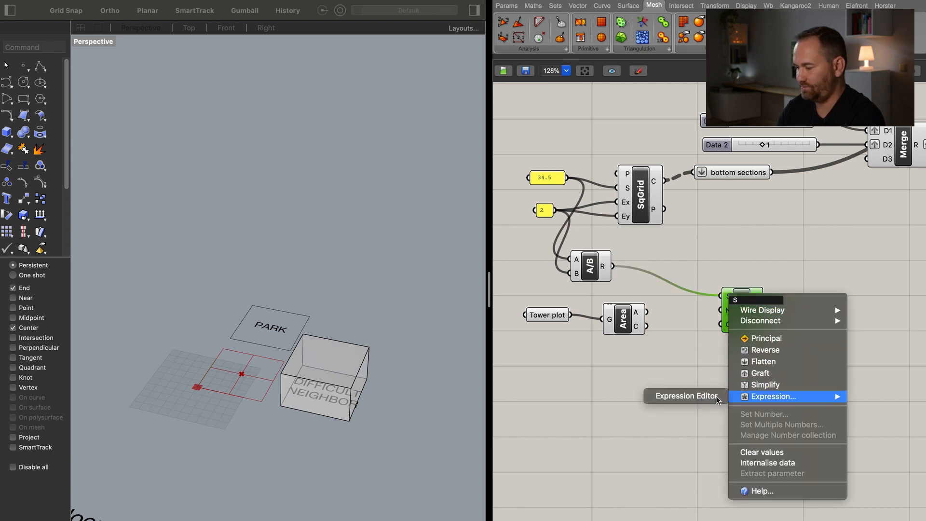
click(702, 397)
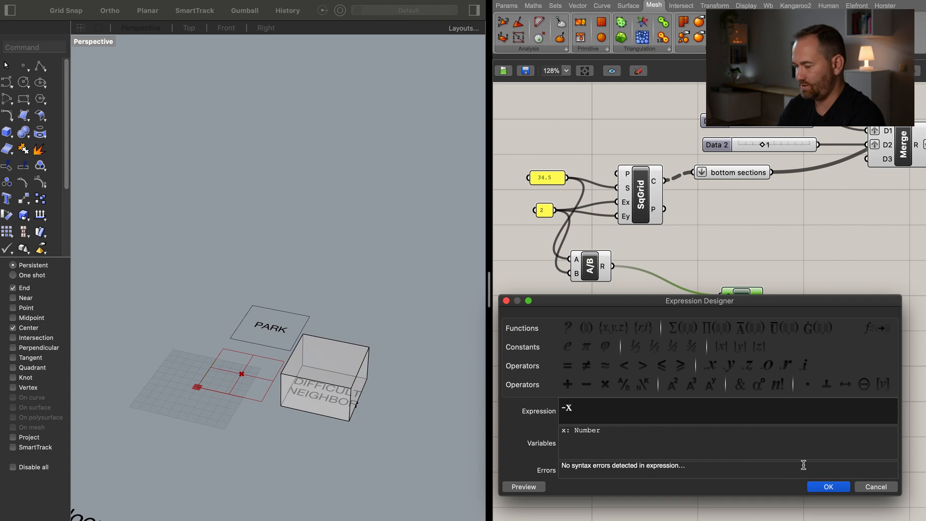
click(829, 487)
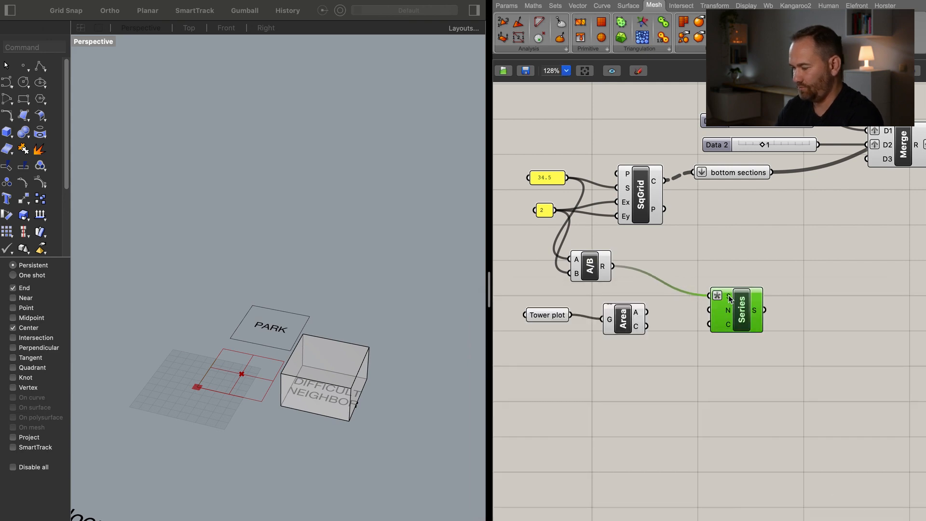
mouse_move(730, 299)
Move the Series component farther from the Division and shift Tower plot with its Area component lower to free space.
drag(743, 312, 802, 296)
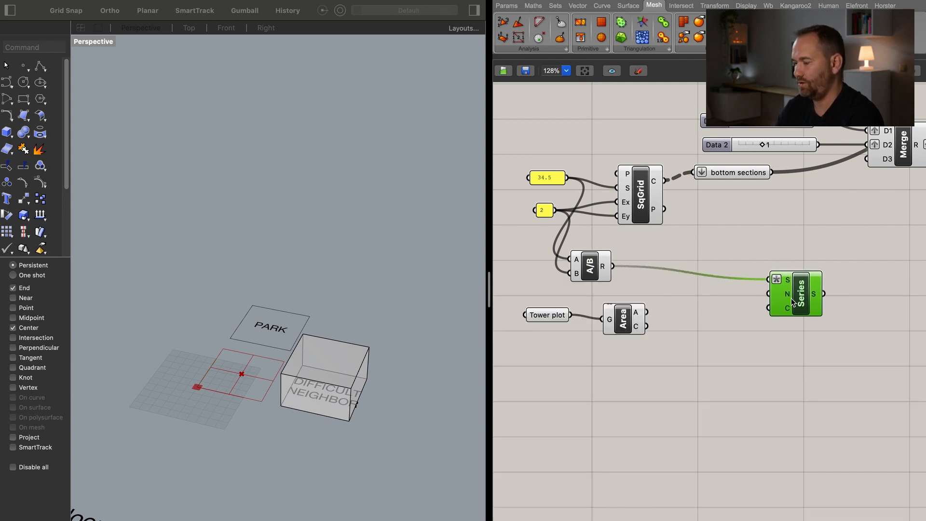
drag(649, 361, 516, 309)
drag(622, 320, 616, 361)
click(742, 323)
drag(802, 310, 819, 306)
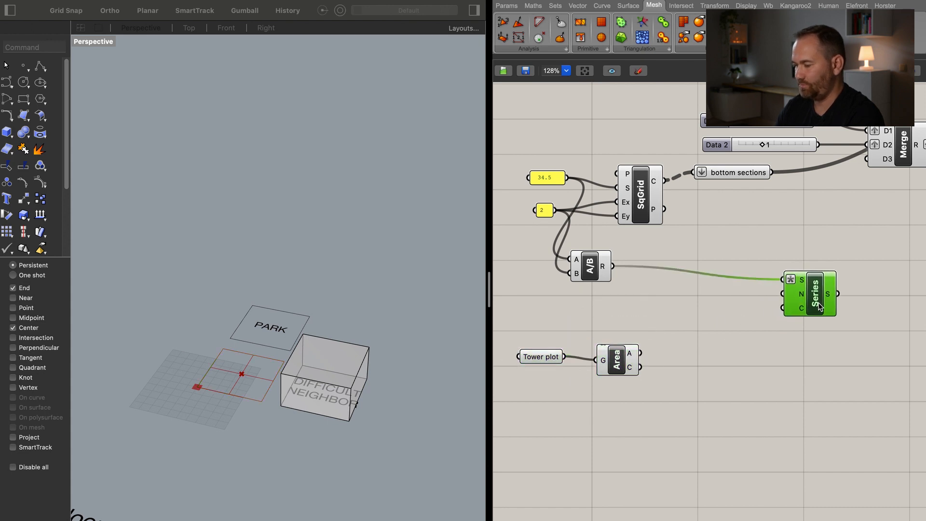
Add a panel with the value 4 and connect it to the Series component's C count input.
click(609, 320)
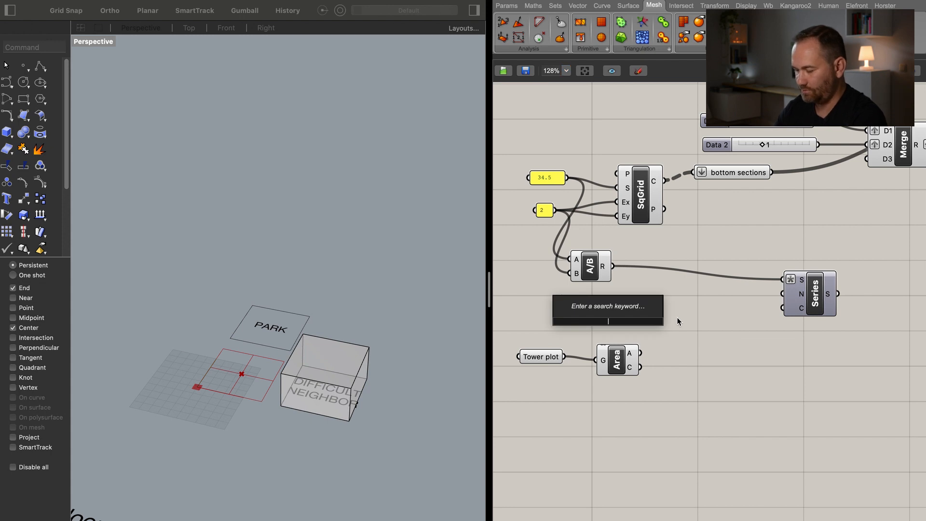
text(4)
key(Return)
drag(618, 321, 794, 308)
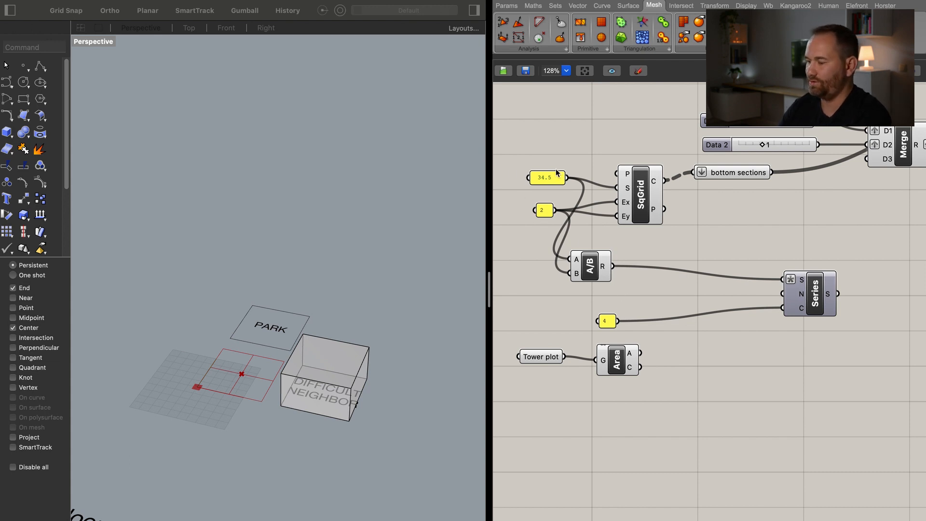
Duplicate the Division component with its input wires and place the copy between the original and the Series component.
double_click(678, 288)
click(597, 273)
key(super+c)
key(super+v)
drag(599, 274, 695, 296)
Add a panel with the value 3 as the second Division's B input and connect its result to the Series component's N input.
click(623, 304)
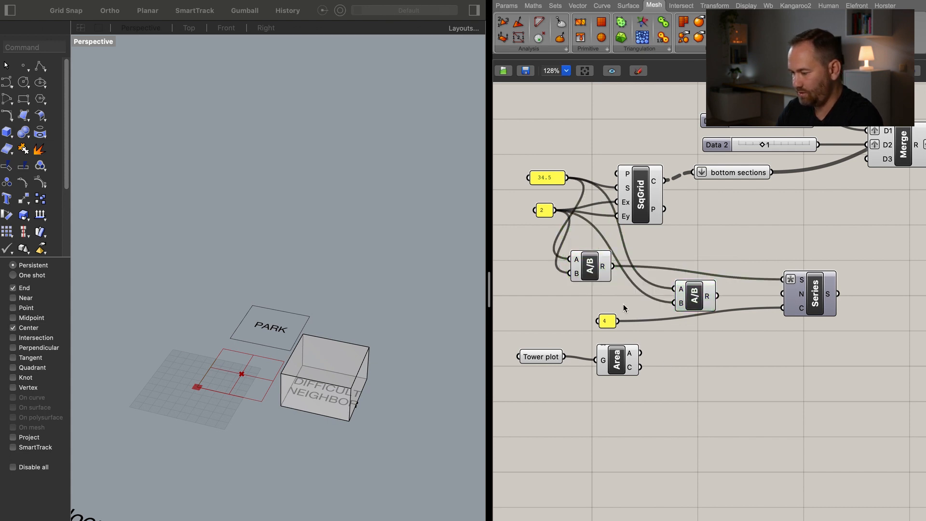
double_click(625, 305)
text(3)
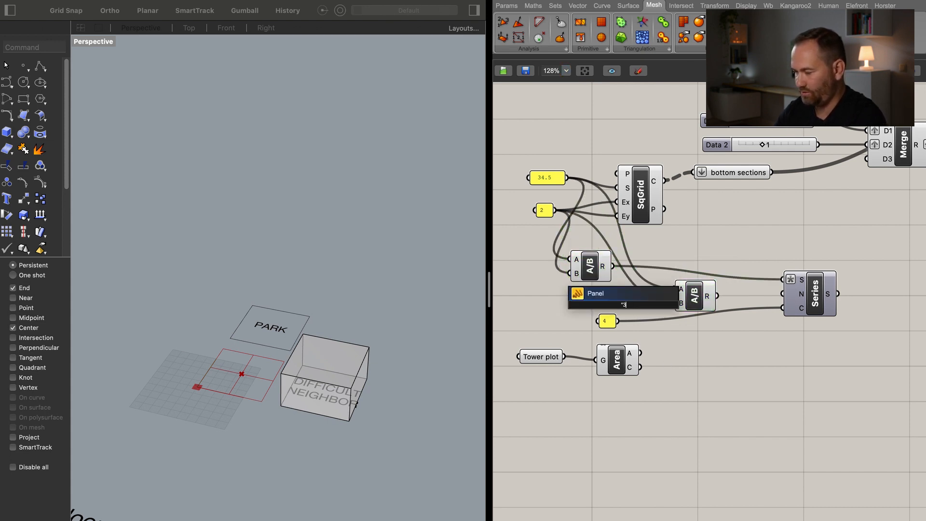
key(Return)
drag(674, 303, 633, 304)
drag(719, 295, 783, 294)
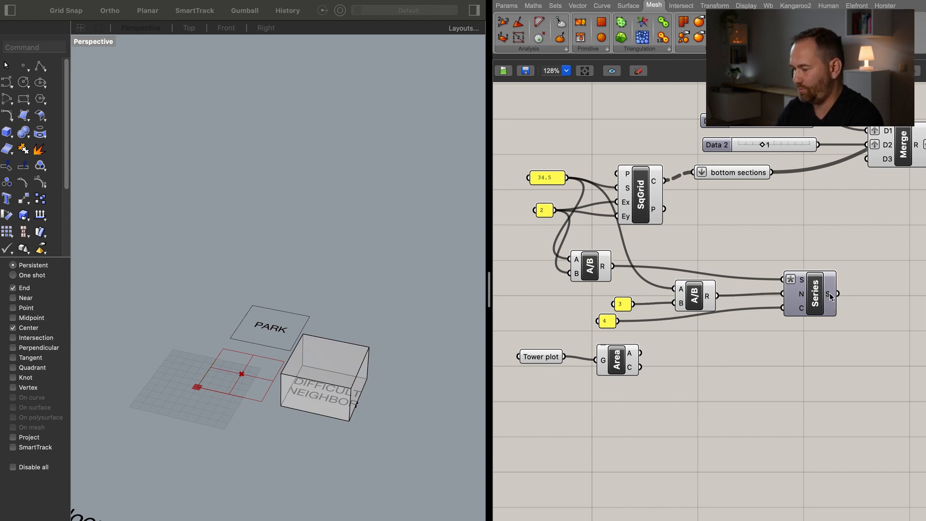
mouse_move(830, 296)
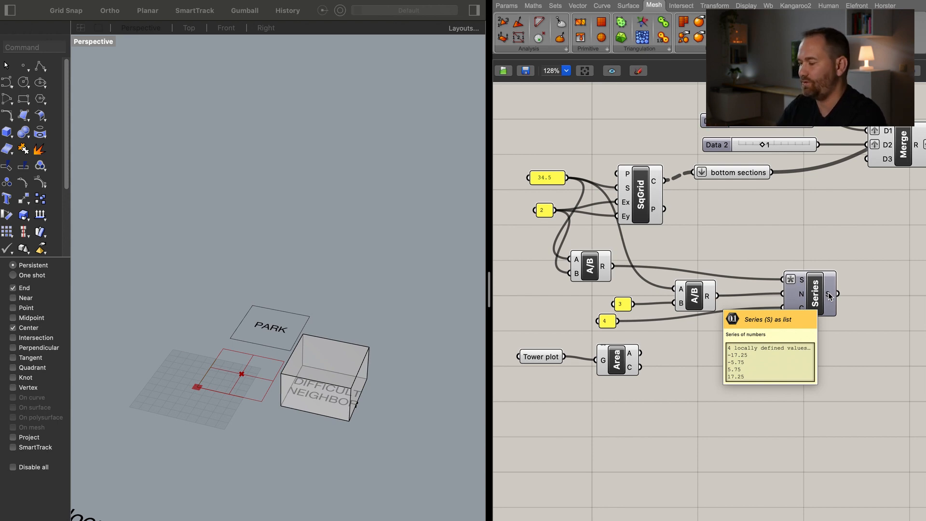
Move the Series component closer to the Division and feed its output into a new Unit X component.
drag(818, 305, 797, 308)
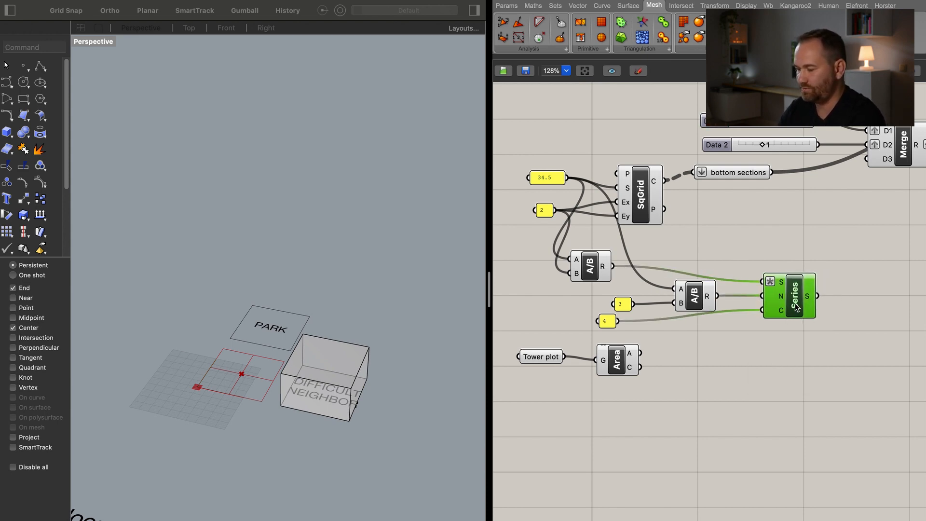
right_drag(860, 353, 741, 365)
double_click(769, 313)
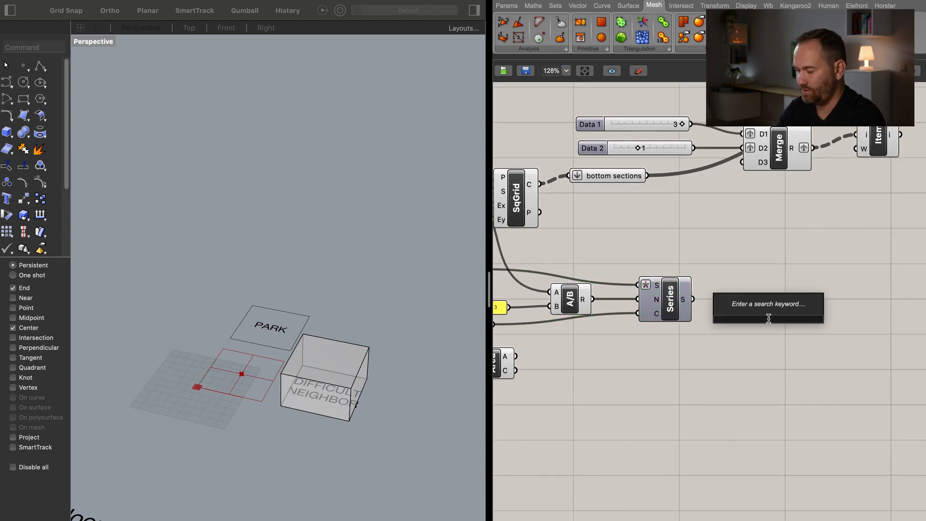
text(x)
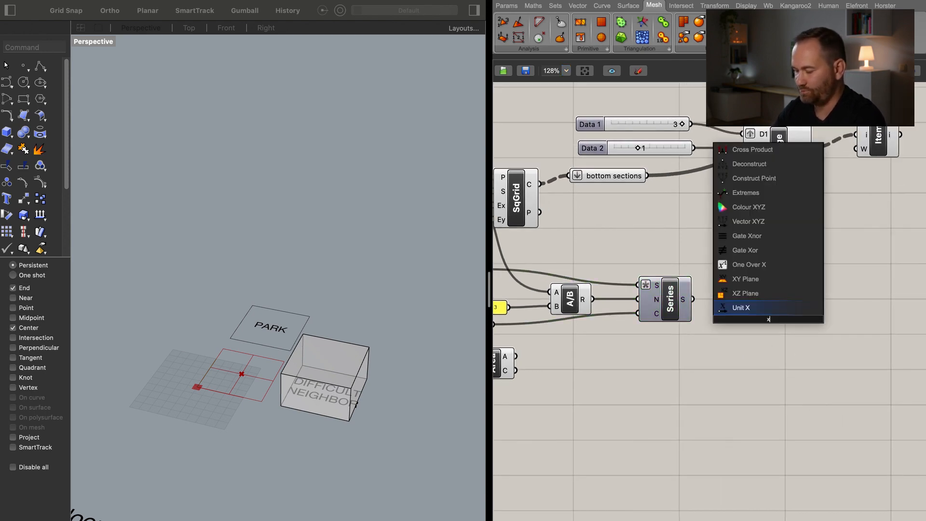
click(770, 312)
drag(693, 299, 755, 305)
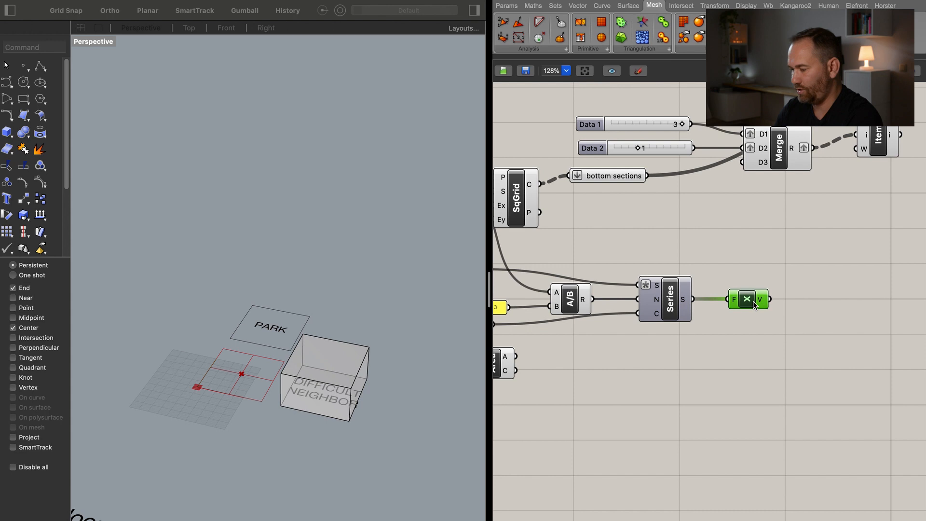
Add a Move component with the Area centroid as its geometry and the Unit X vector as its motion.
double_click(755, 364)
text(move)
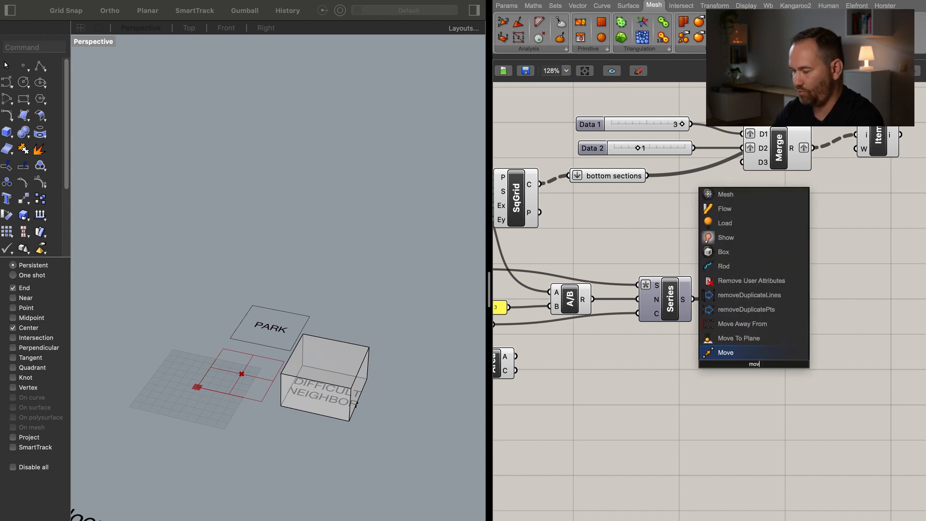
click(748, 355)
scroll(579, 371, left, 5)
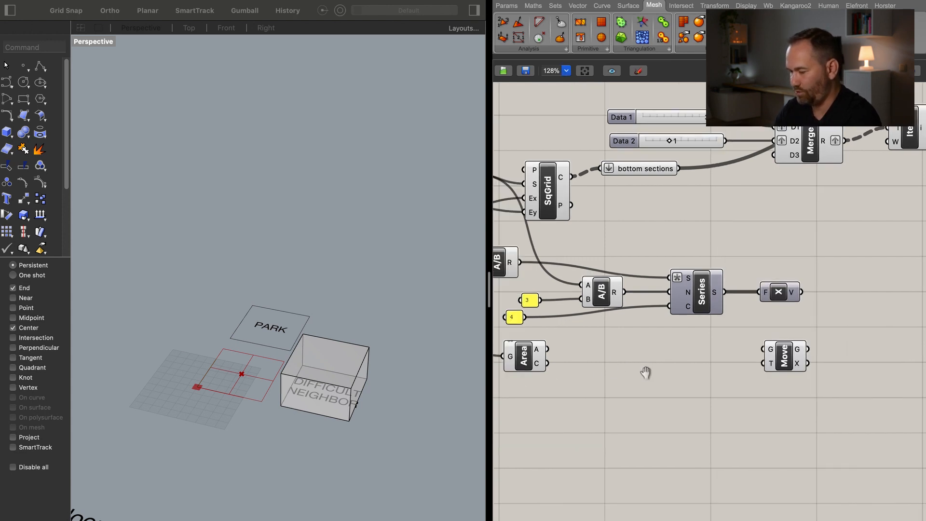
drag(602, 368, 816, 353)
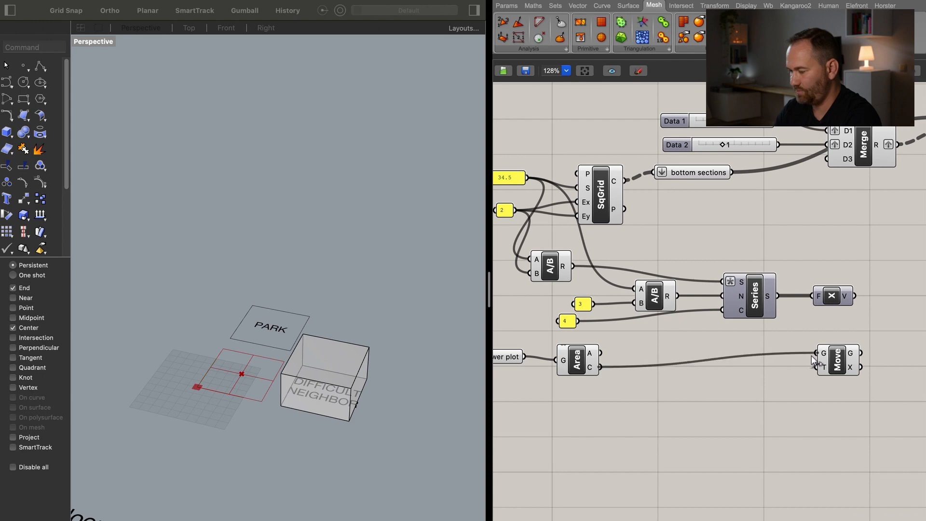
drag(855, 295, 882, 344)
Turn off the viewport preview of the Area component.
drag(554, 296, 610, 352)
right_click(708, 412)
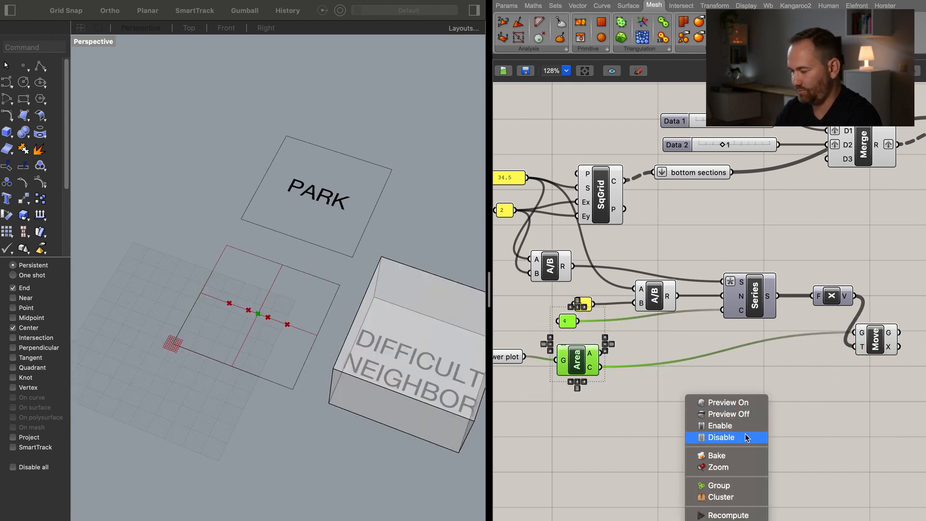
click(734, 414)
click(657, 398)
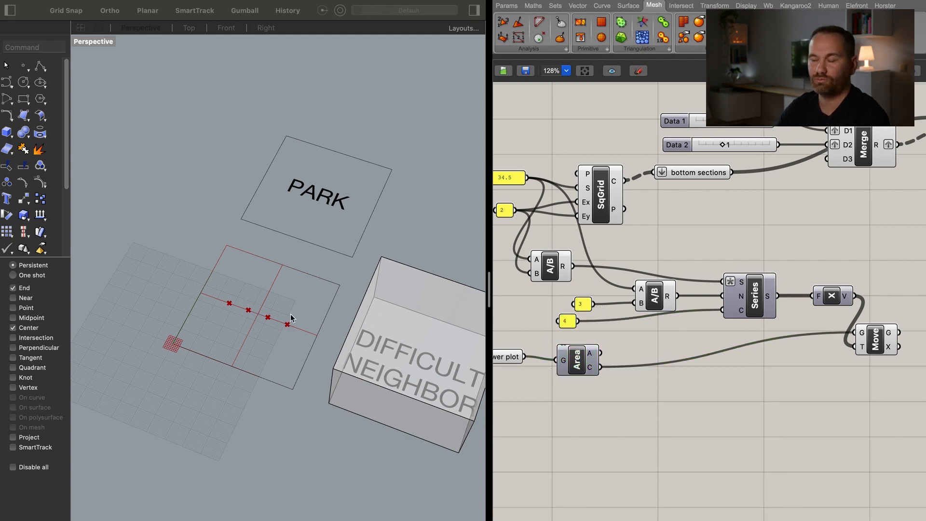
Shift the Move component away from Unit X and add a slider set to 150 feeding a new Unit Z component.
right_drag(847, 362, 735, 376)
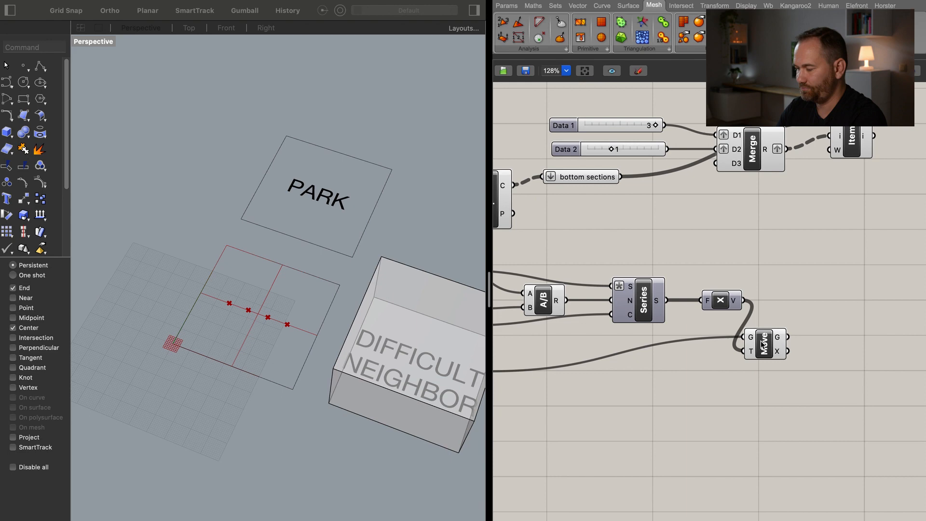
click(836, 332)
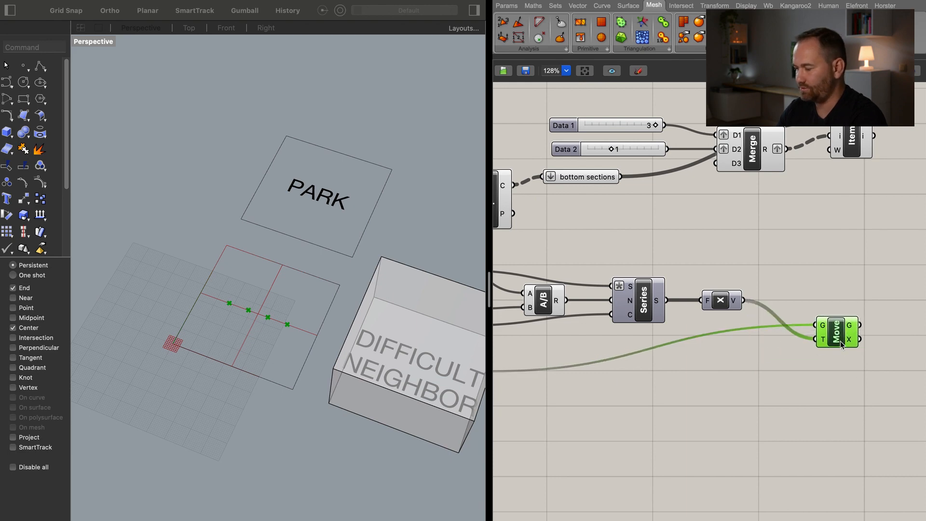
drag(842, 346, 855, 343)
double_click(663, 430)
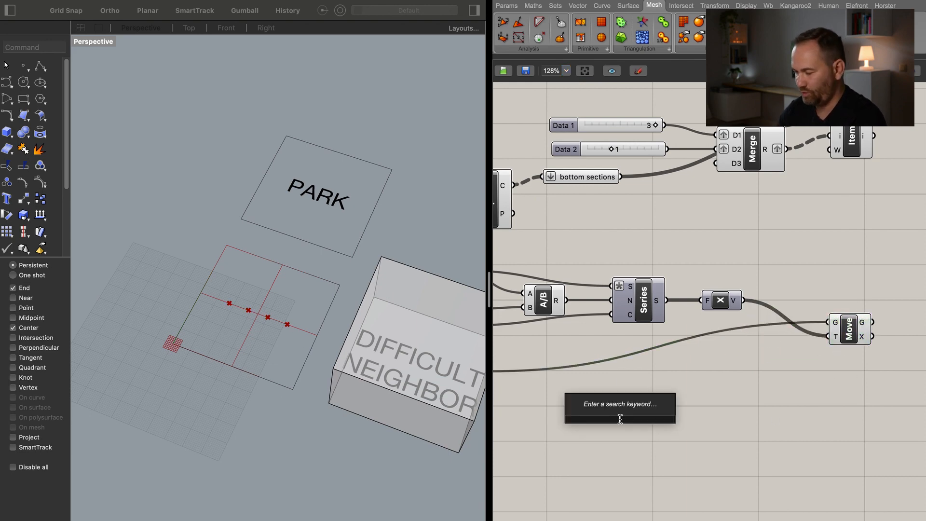
text(1)
key(Return)
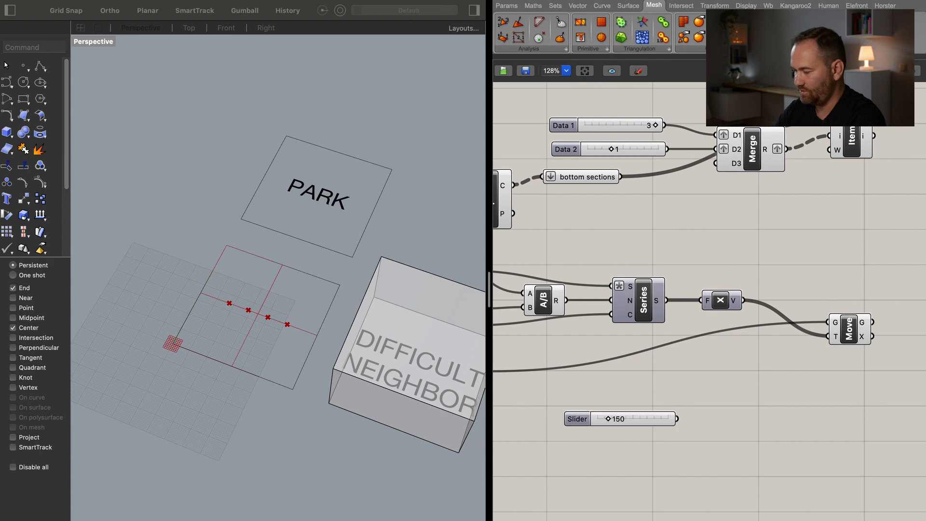
double_click(725, 400)
text(x)
key(Return)
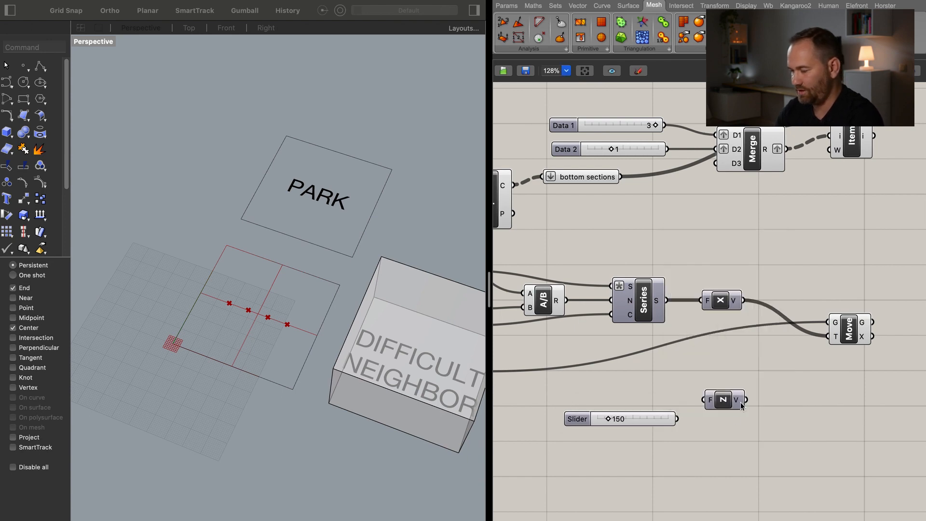
Add an Addition component summing the Unit X and Unit Z vectors and connect its result to the Move component's T input.
drag(848, 333, 871, 329)
double_click(810, 349)
text(add)
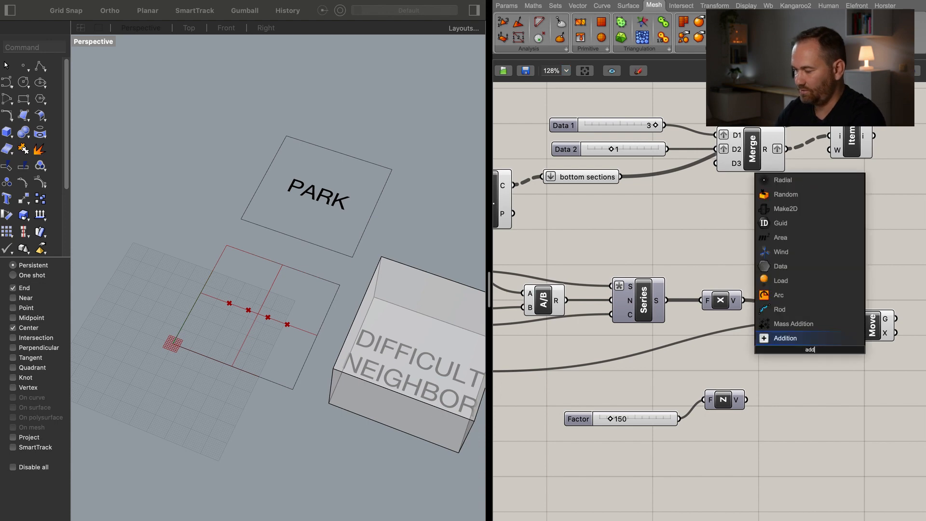
click(794, 339)
drag(743, 300, 789, 341)
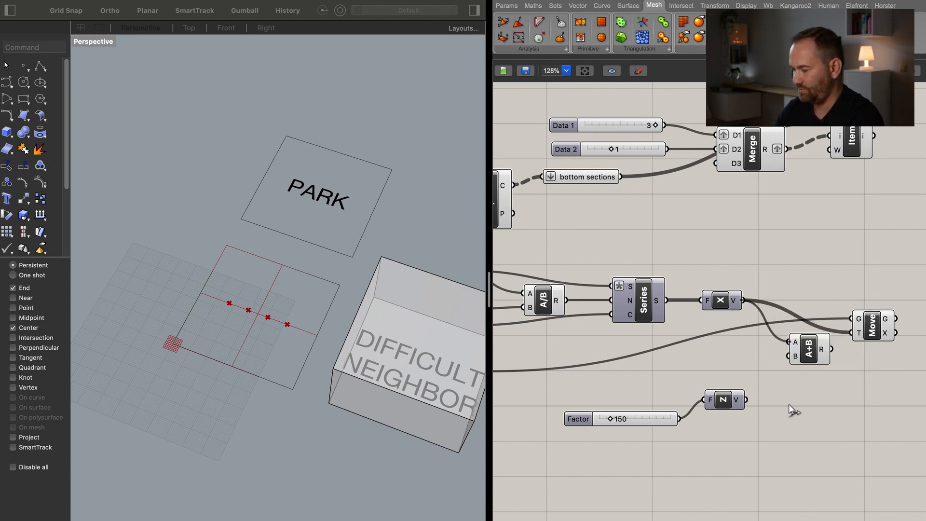
drag(791, 356, 746, 399)
drag(832, 349, 851, 332)
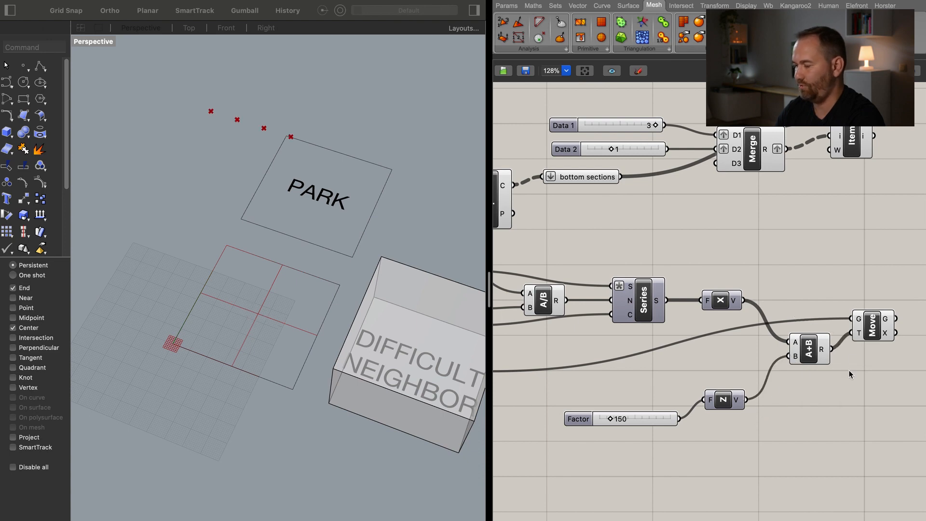
Add a Rectangle component beyond the Move component, leaving space between the two.
right_drag(350, 410, 286, 180)
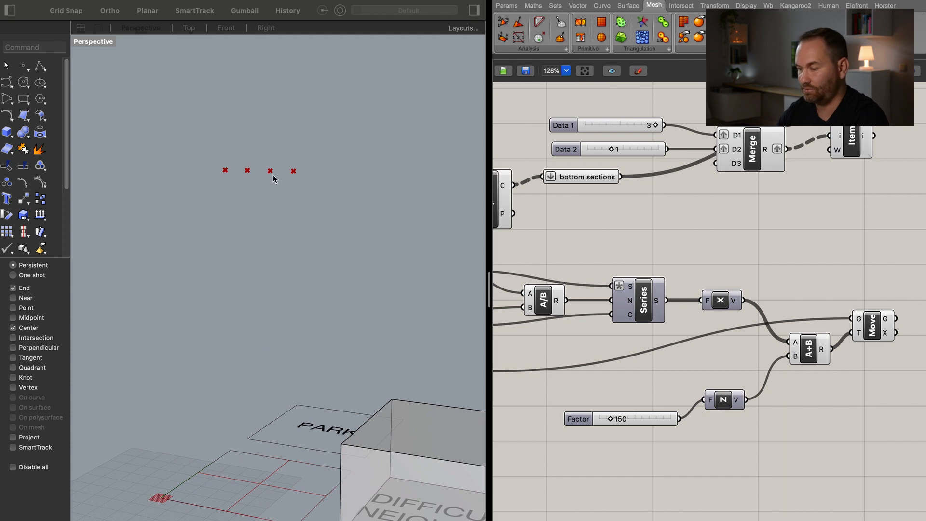
right_drag(288, 299, 399, 241)
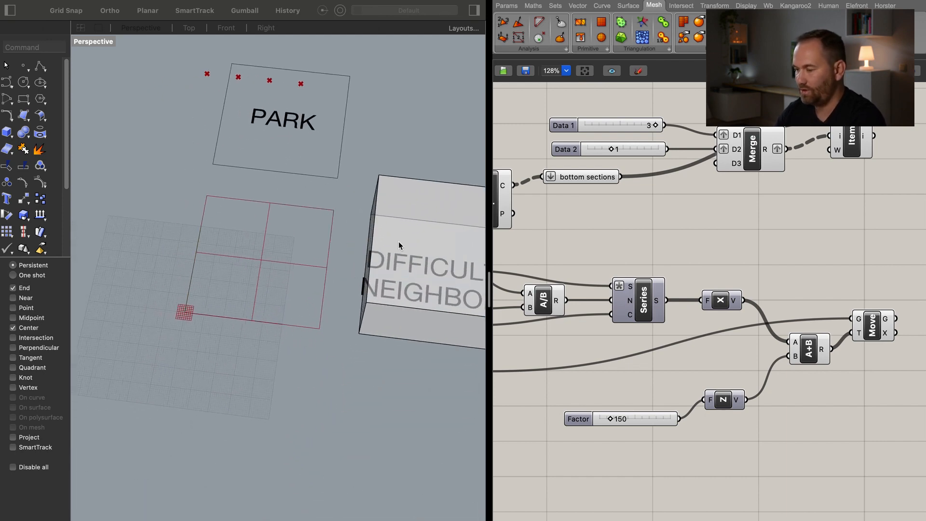
right_drag(696, 332, 561, 343)
drag(737, 342, 733, 343)
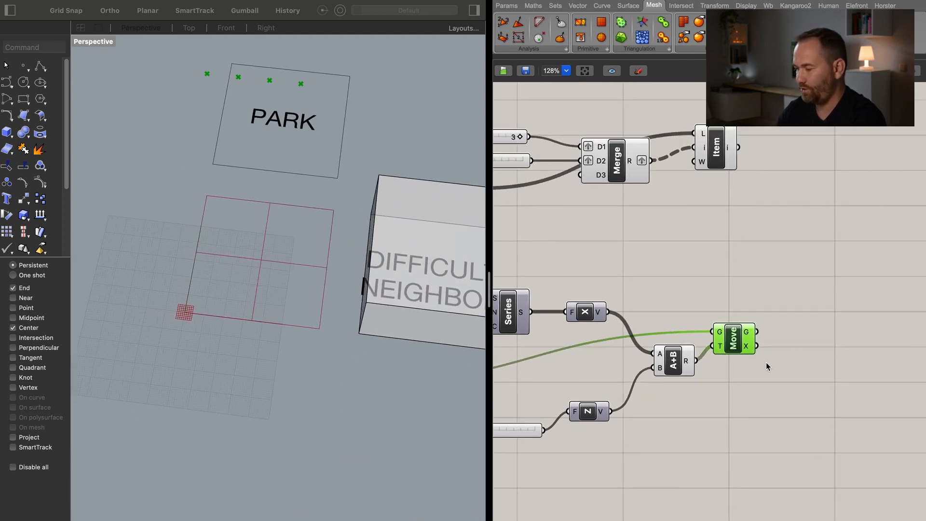
right_drag(791, 378, 653, 388)
double_click(698, 344)
text(rect)
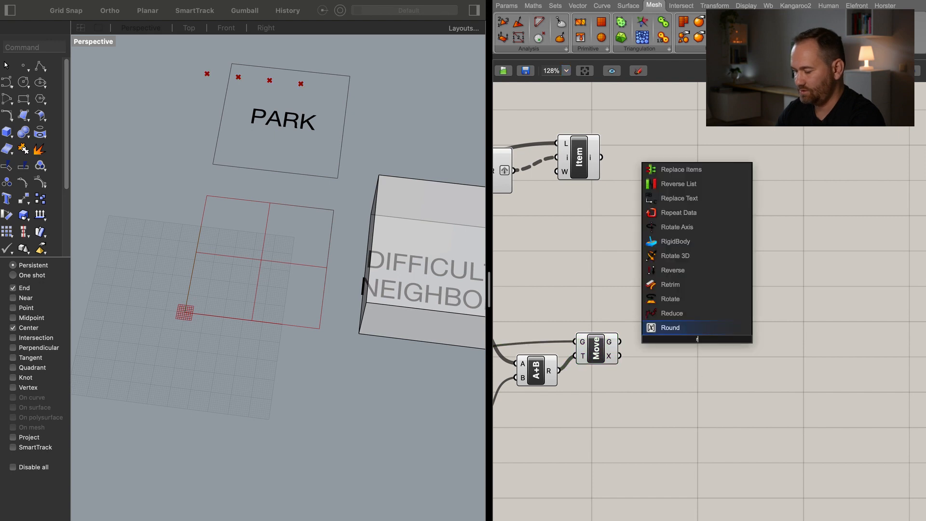
click(693, 328)
drag(693, 333, 731, 329)
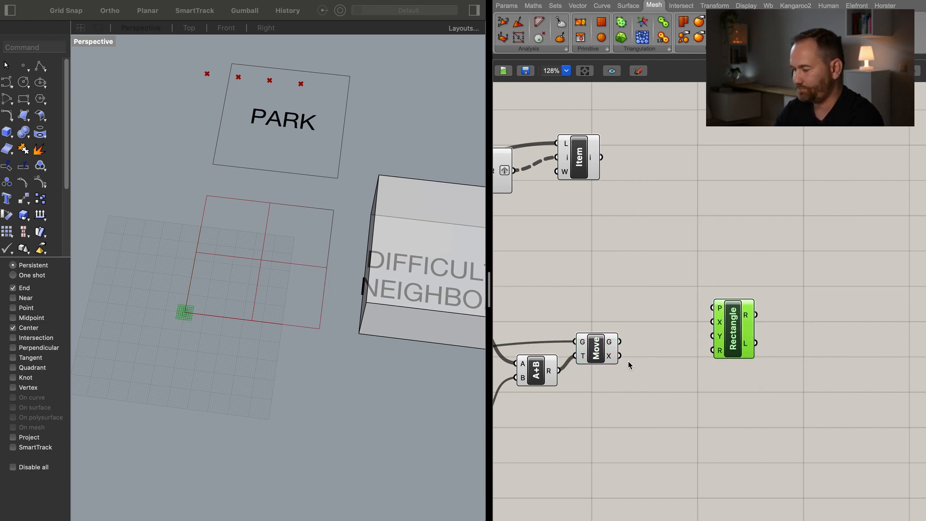
Add an XY Plane component with the tower plot's Area centroid as its origin.
right_drag(628, 361, 792, 332)
scroll(791, 331, left, 10)
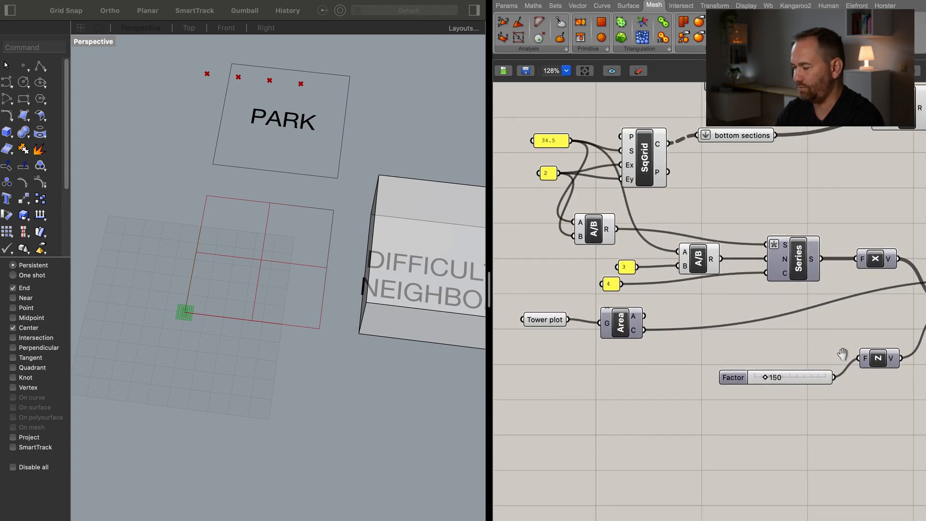
double_click(704, 350)
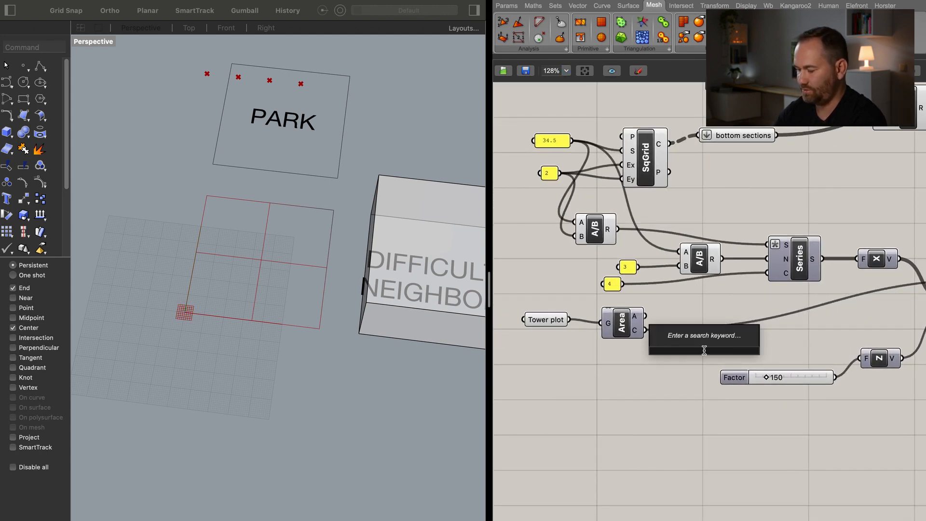
text(o)
key(BackSpace)
text(xy)
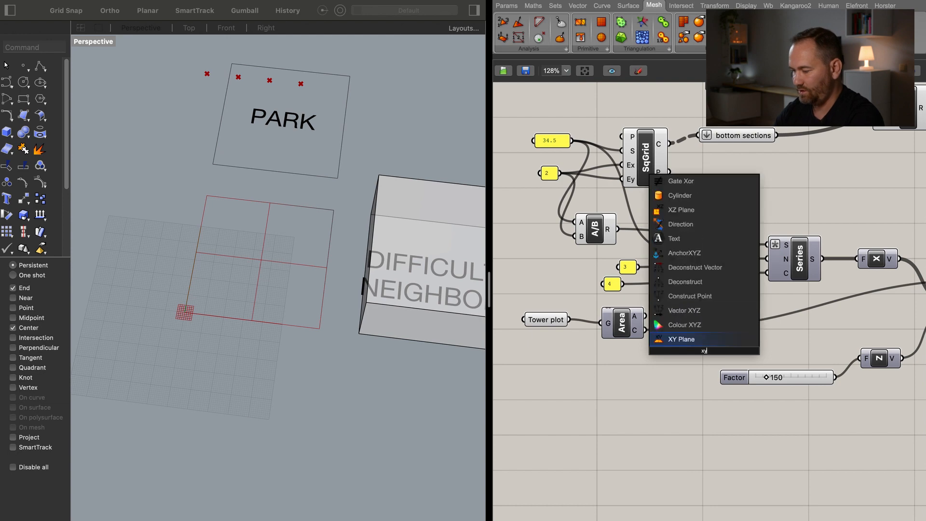
click(690, 340)
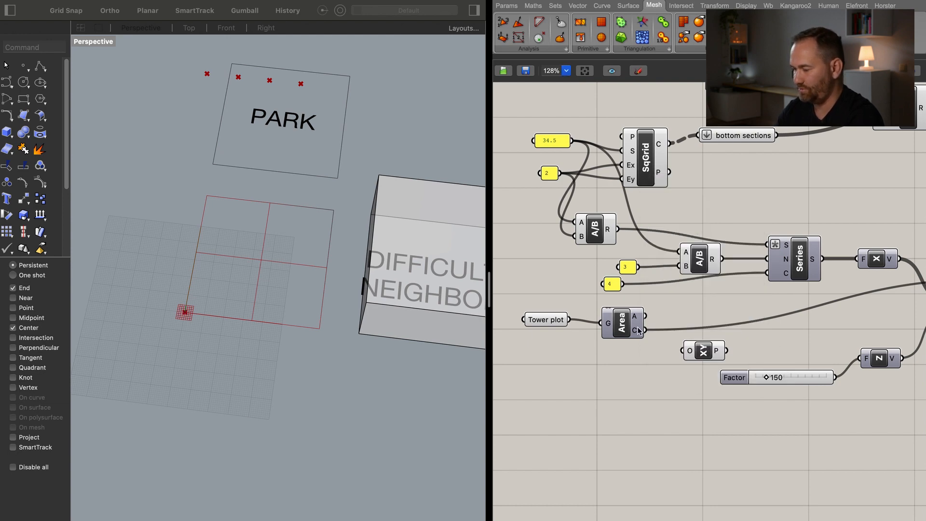
drag(642, 331, 708, 341)
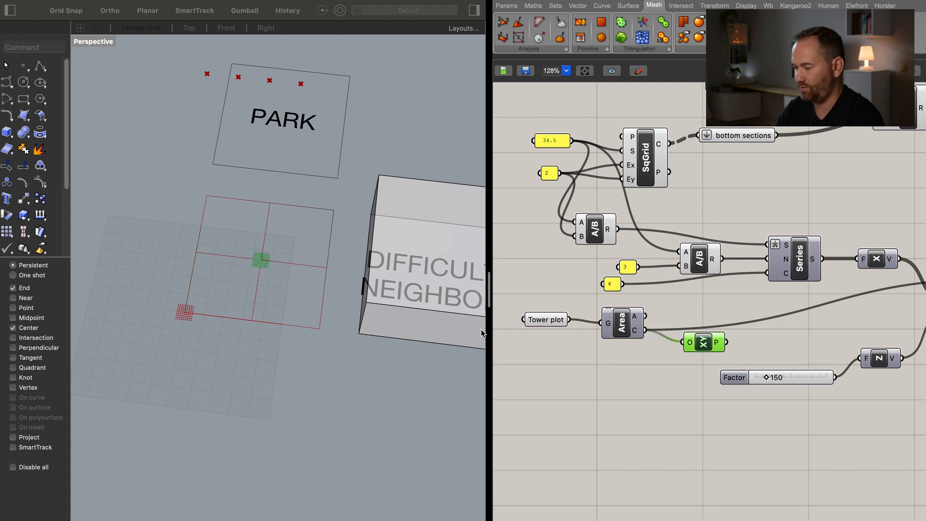
Connect the XY Plane output to the Move component's G input in place of the centroid and align the plane component.
right_drag(776, 337, 534, 368)
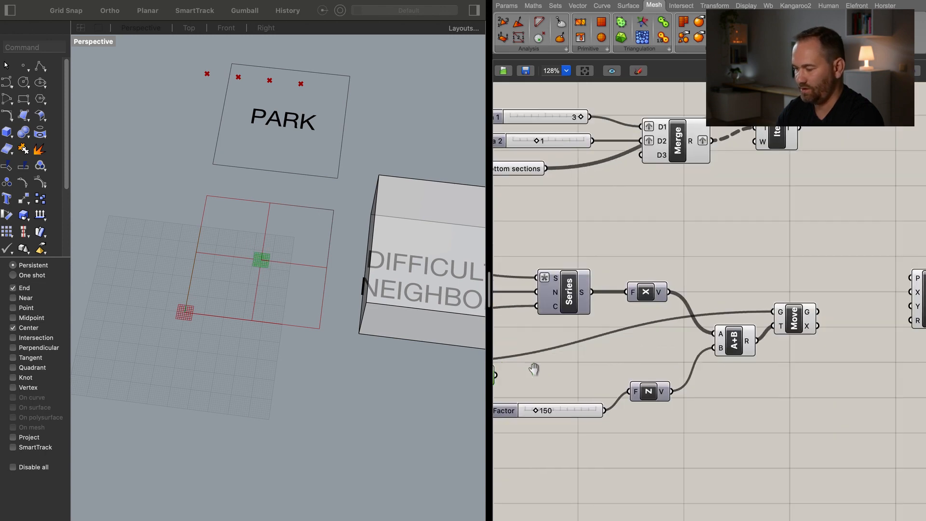
scroll(711, 352, down, 3)
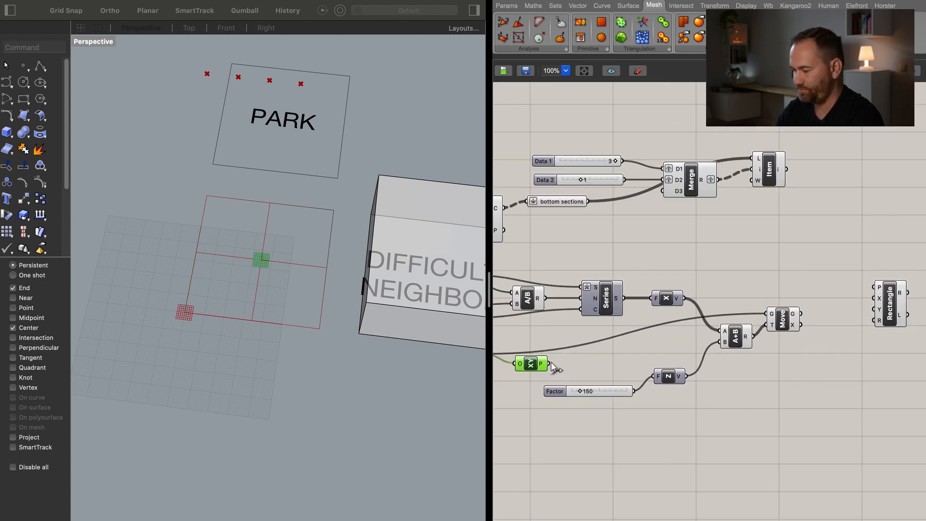
drag(548, 363, 771, 315)
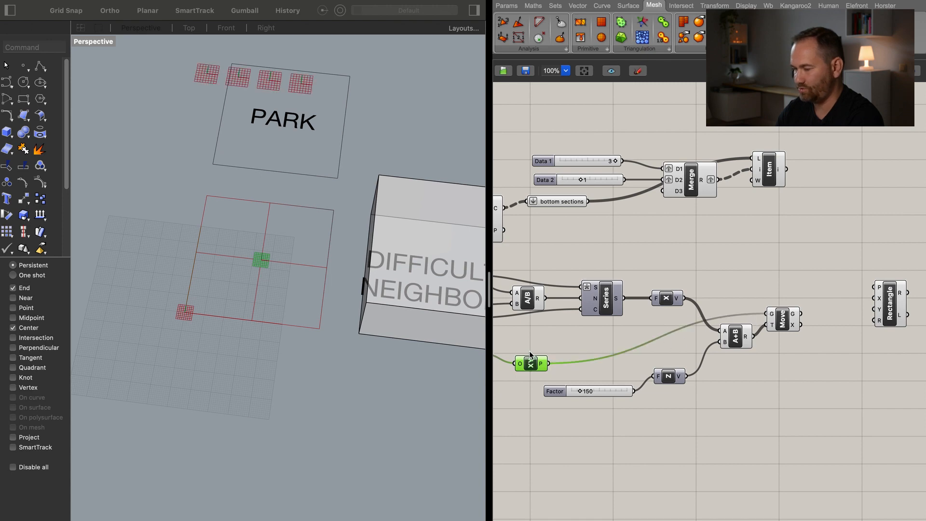
drag(530, 361, 532, 352)
Connect the Move component's G output to the Rectangle component's P plane input.
right_drag(320, 250, 295, 230)
right_drag(851, 320, 819, 323)
drag(842, 290, 770, 316)
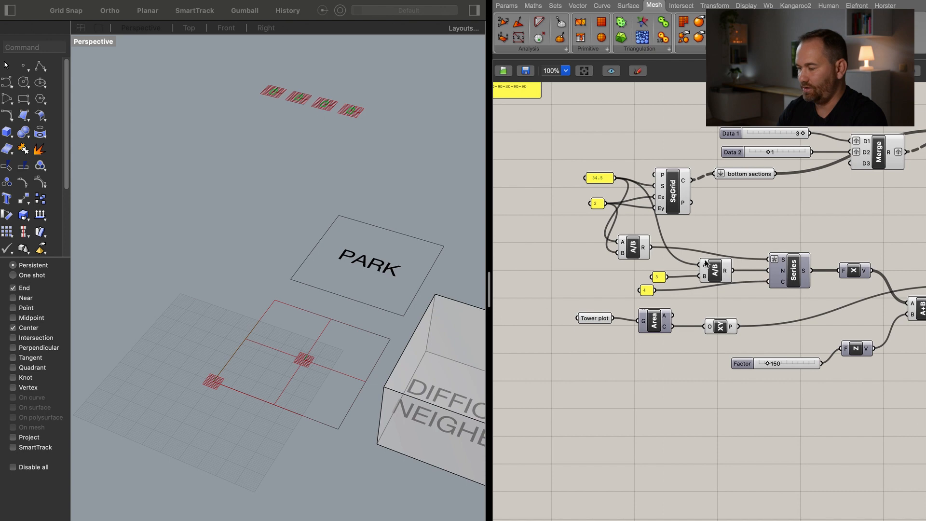
Nudge the Division component that halves the plot dimension and move the Rectangle component farther from the Move component.
right_drag(761, 296, 743, 275)
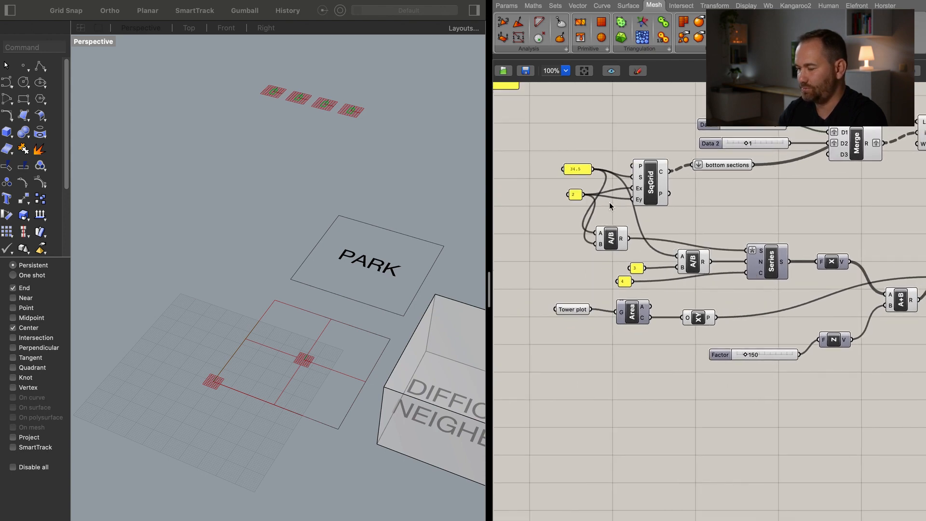
drag(617, 238, 619, 239)
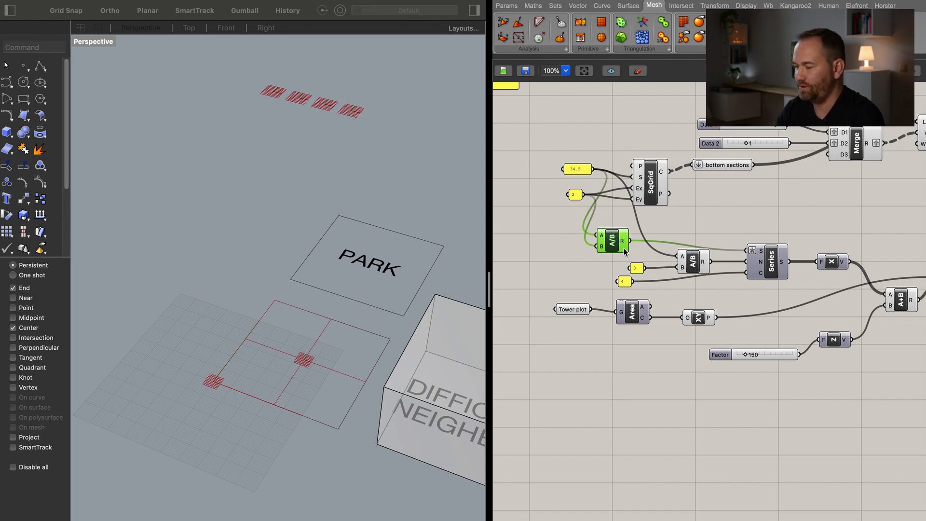
right_drag(803, 270, 768, 267)
scroll(835, 253, right, 8)
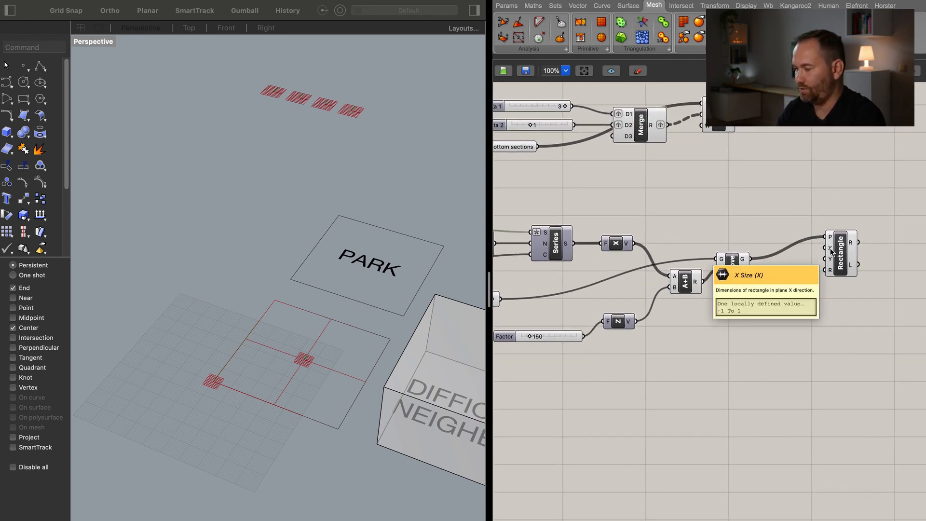
drag(841, 253, 867, 261)
Add a Construct Domain component in the space between the Move and Rectangle components.
click(780, 298)
double_click(781, 299)
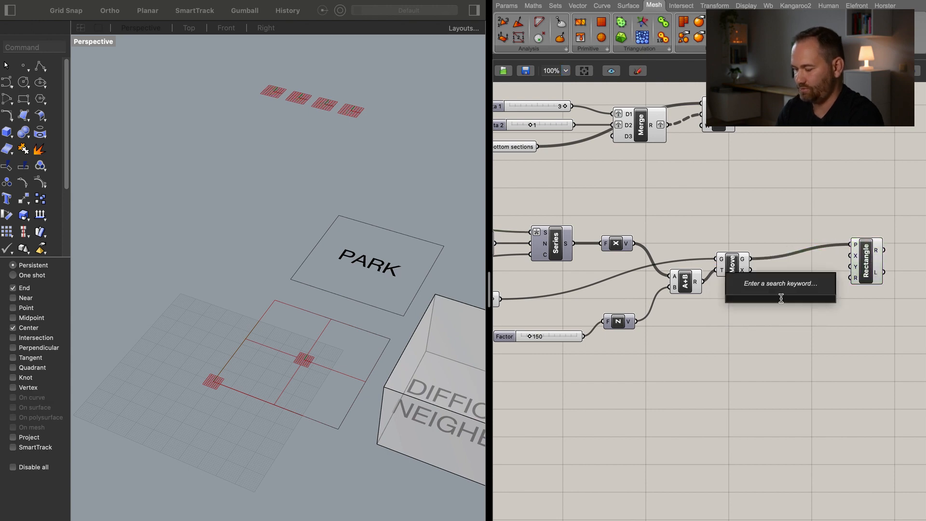
text(dome)
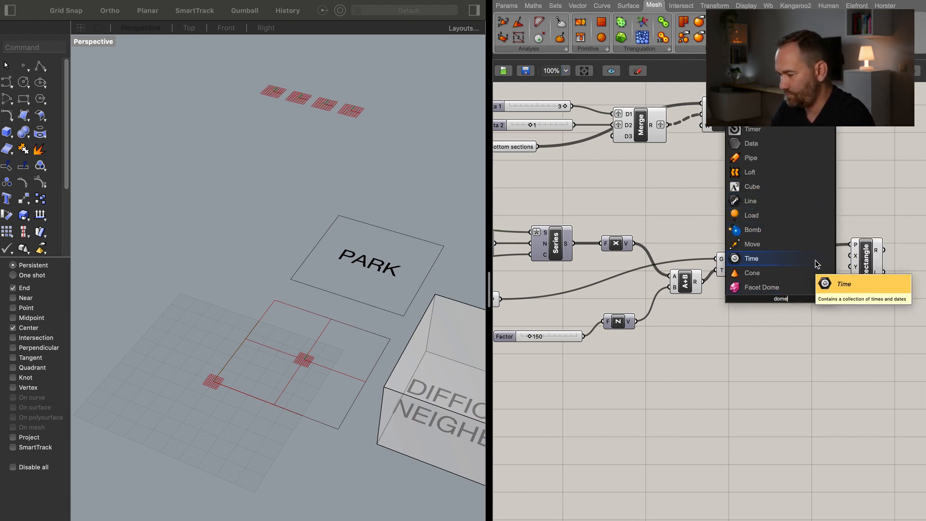
key(BackSpace)
text(a)
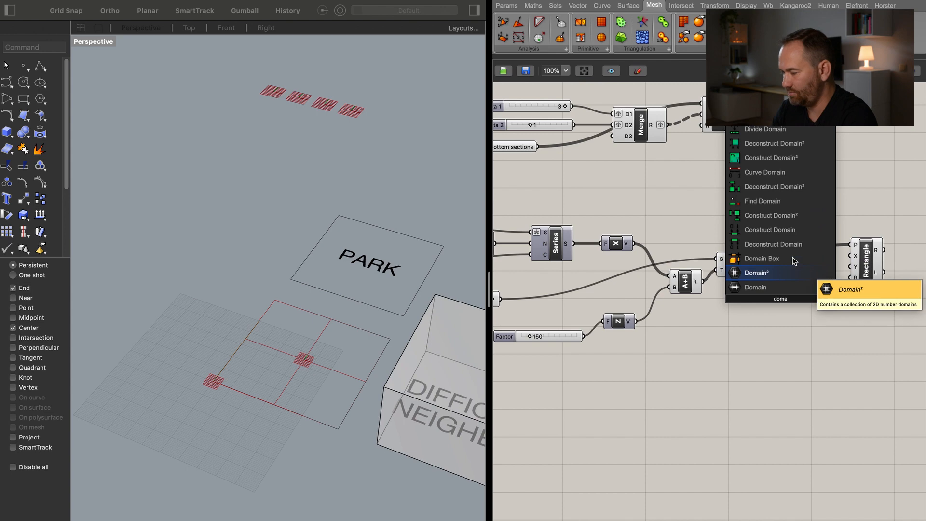
click(783, 225)
drag(784, 299, 805, 288)
Connect the result of the first Division component (34.5 divided by 2) to both the A and B inputs of Construct Domain.
right_drag(651, 254, 832, 255)
mouse_move(593, 225)
mouse_down()
mouse_move(694, 290)
mouse_move(627, 270)
mouse_move(833, 282)
mouse_move(886, 273)
mouse_move(896, 286)
mouse_move(602, 234)
mouse_up()
scroll(630, 260, down, 1)
scroll(627, 270, down, 1)
right_drag(852, 298, 709, 287)
scroll(753, 273, up, 3)
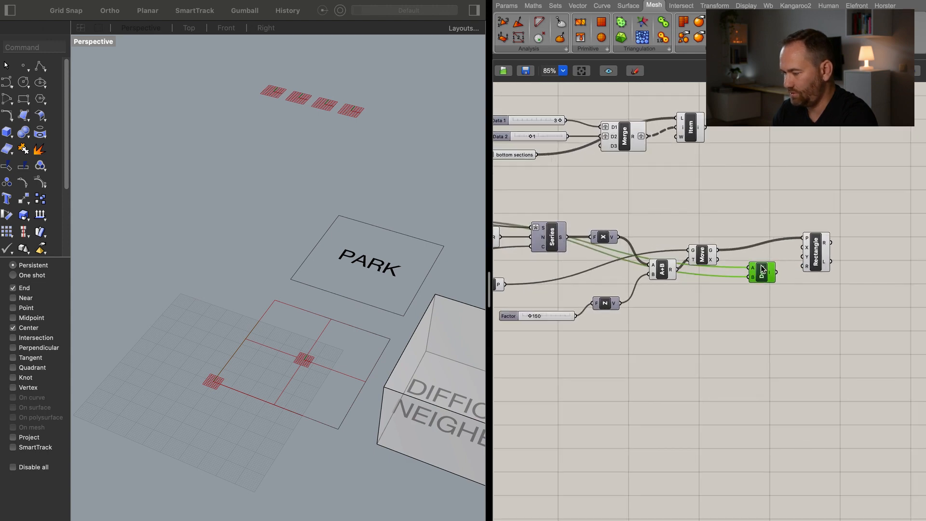
Give the domain's A input the expression -x to negate the start value.
right_click(753, 273)
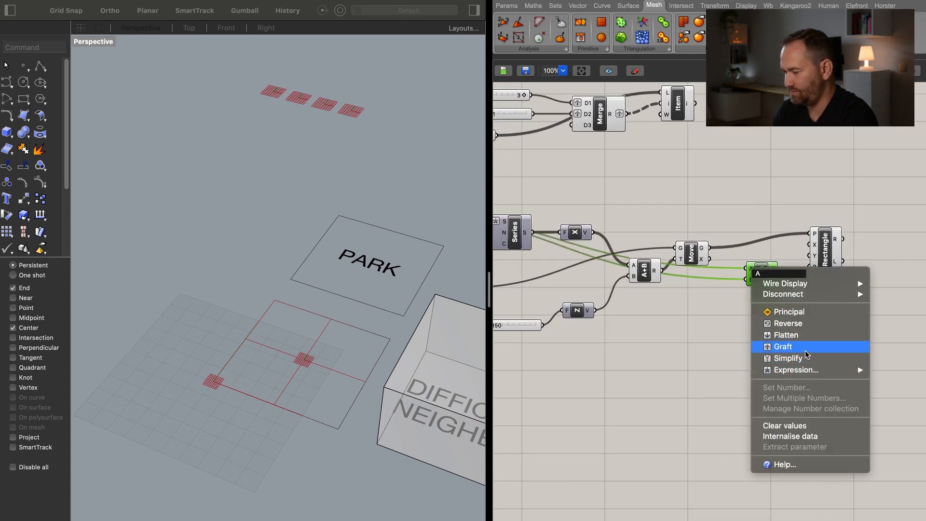
click(798, 372)
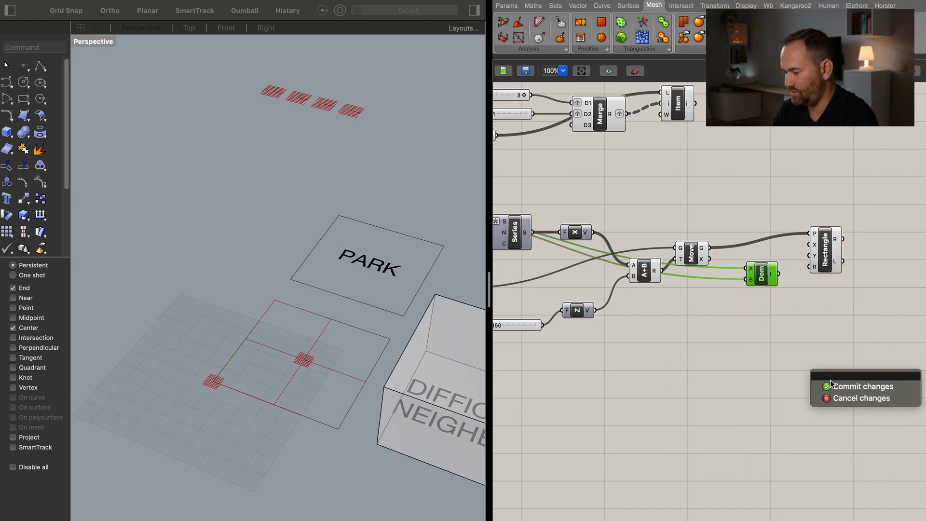
text(-x)
click(841, 387)
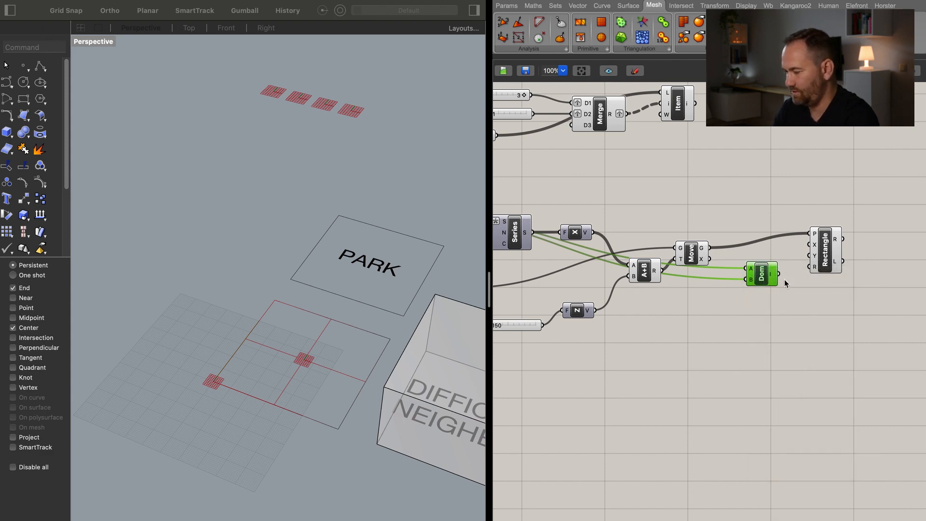
Connect the domain output to the Rectangle component's X and Y size inputs and align the domain component.
mouse_move(773, 278)
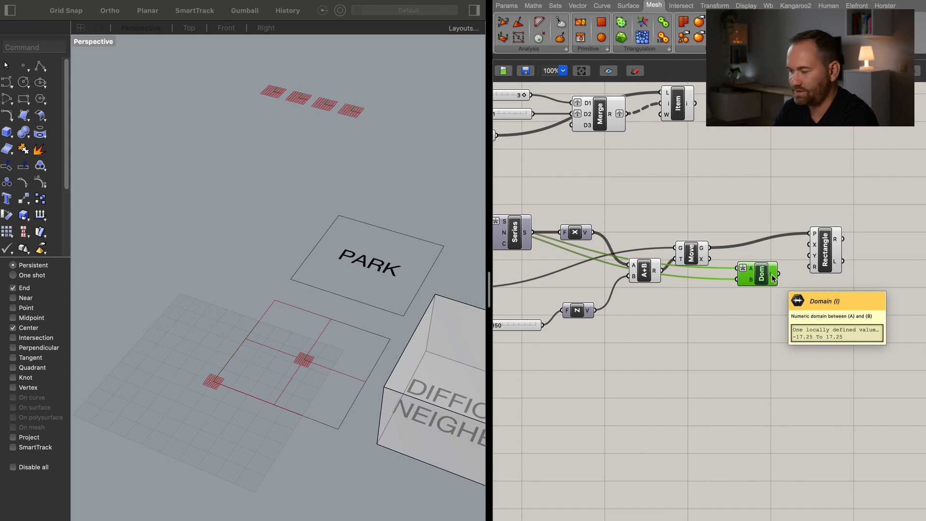
drag(778, 274, 814, 245)
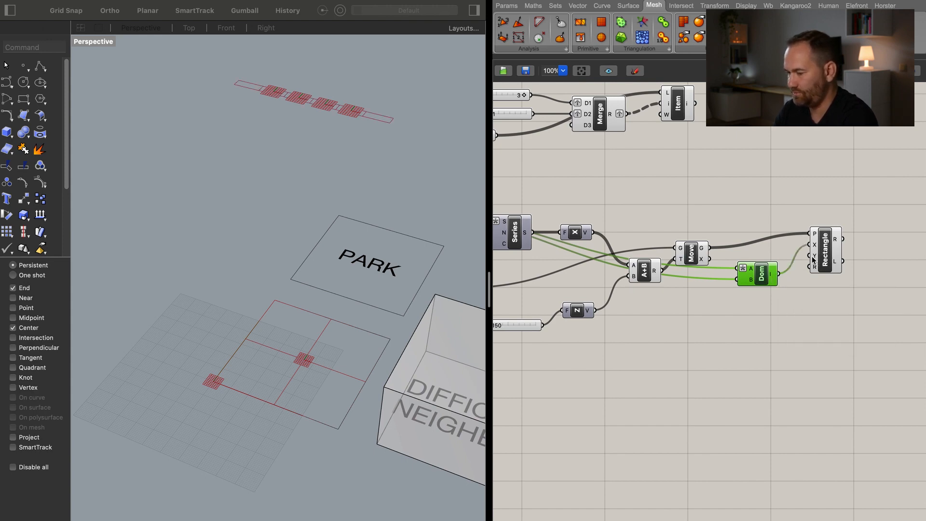
drag(779, 274, 811, 256)
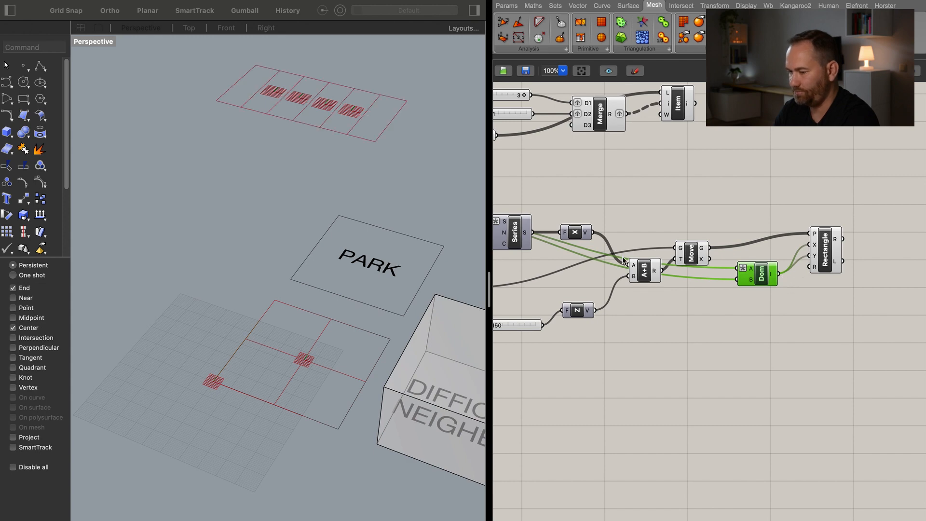
drag(764, 277, 766, 268)
Duplicate the bottom sections parameter with its two sliders, Merge and List Item components, placing the copy below the original.
right_drag(773, 268, 733, 304)
scroll(629, 245, down, 1)
right_drag(667, 215, 837, 203)
click(630, 165)
drag(842, 102, 795, 155)
right_drag(801, 158, 611, 160)
drag(611, 160, 827, 151)
right_drag(821, 198, 729, 204)
key(super+c)
key(super+v)
drag(758, 148, 760, 211)
Rename the copied parameter "middle sections" and feed it from the Rectangle output in place of the square grid cells.
click(740, 233)
right_click(742, 227)
double_click(756, 234)
text(middle)
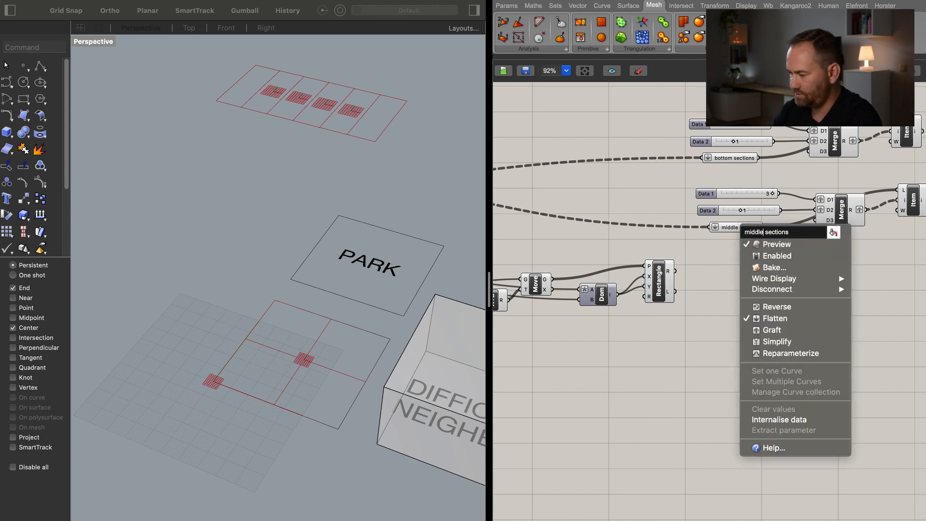
key(Return)
shift+drag(711, 230, 676, 275)
Set the middle sections' index sliders to 3 for Data 1 and 0 for Data 2.
right_drag(768, 273, 654, 292)
click(803, 226)
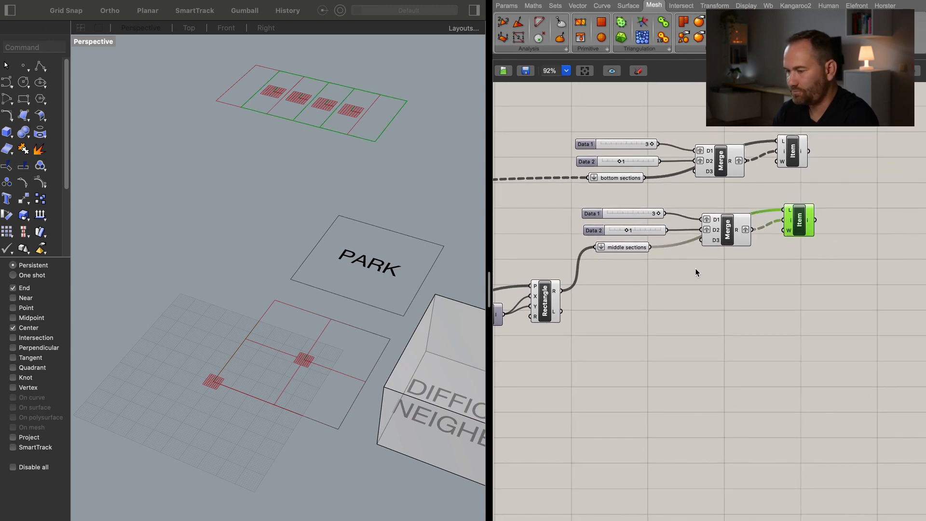
drag(652, 213, 591, 231)
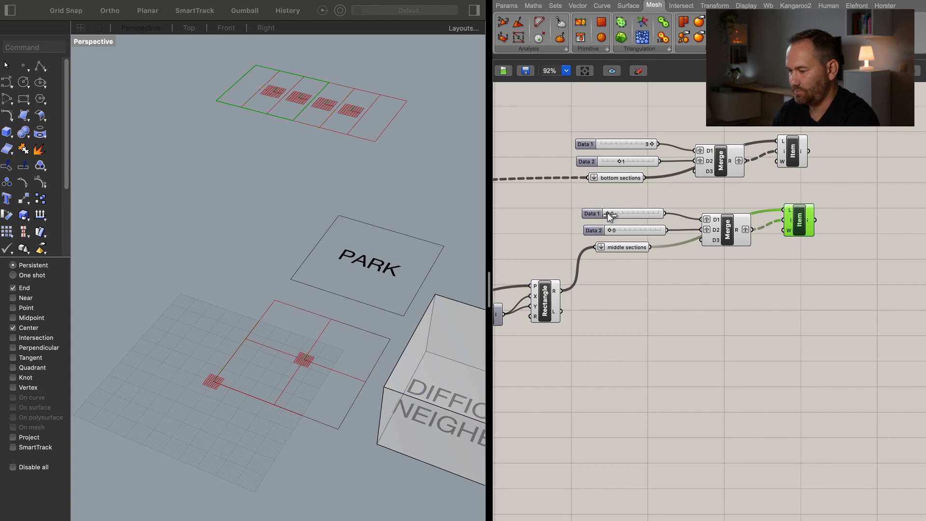
drag(650, 215, 669, 214)
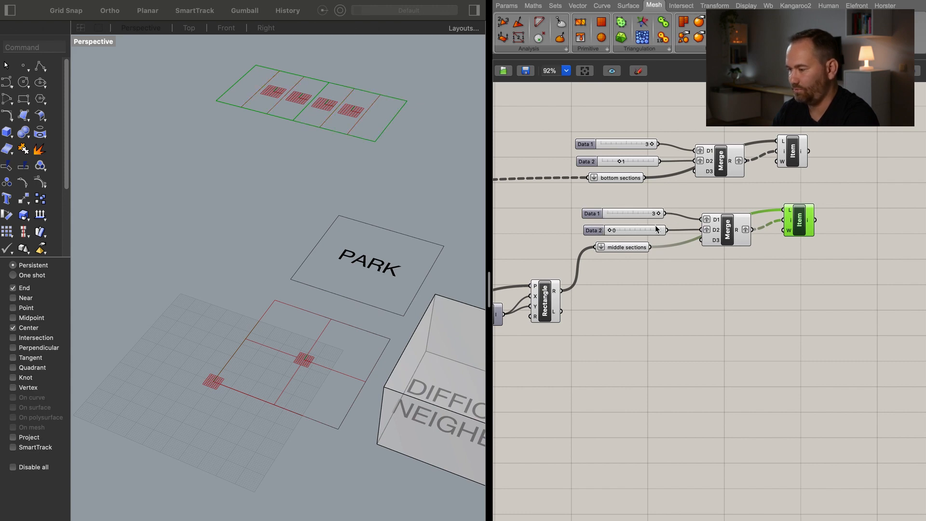
click(705, 327)
Duplicate the rectangle chain from XY Plane and Factor slider to Rectangle, excluding Division and Series, and place the copy below.
right_drag(706, 346, 815, 306)
right_drag(734, 375, 833, 350)
scroll(805, 357, down, 1)
scroll(775, 348, down, 4)
drag(868, 326, 589, 198)
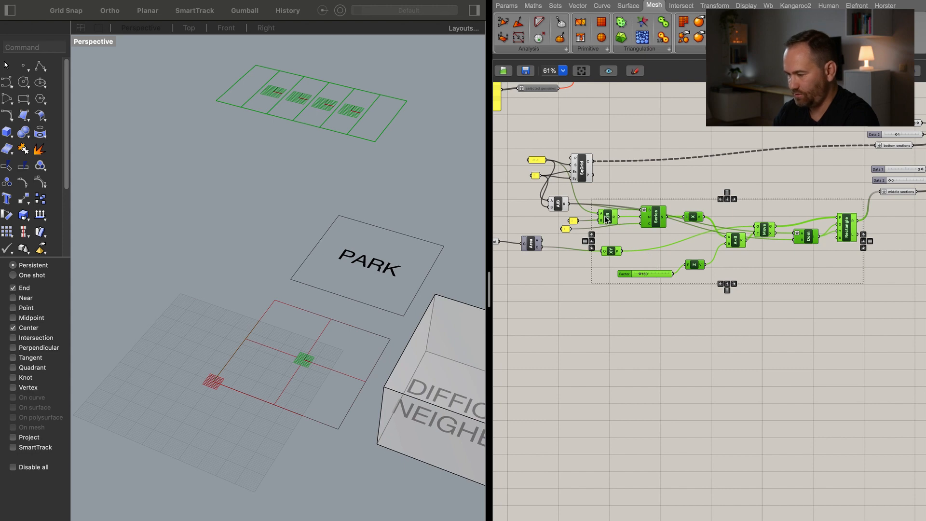
ctrl+click(608, 220)
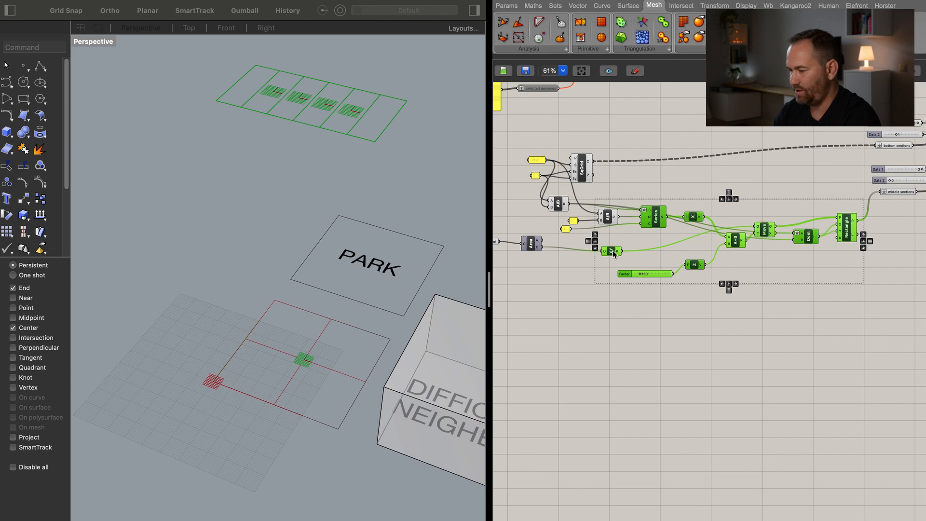
ctrl+click(661, 223)
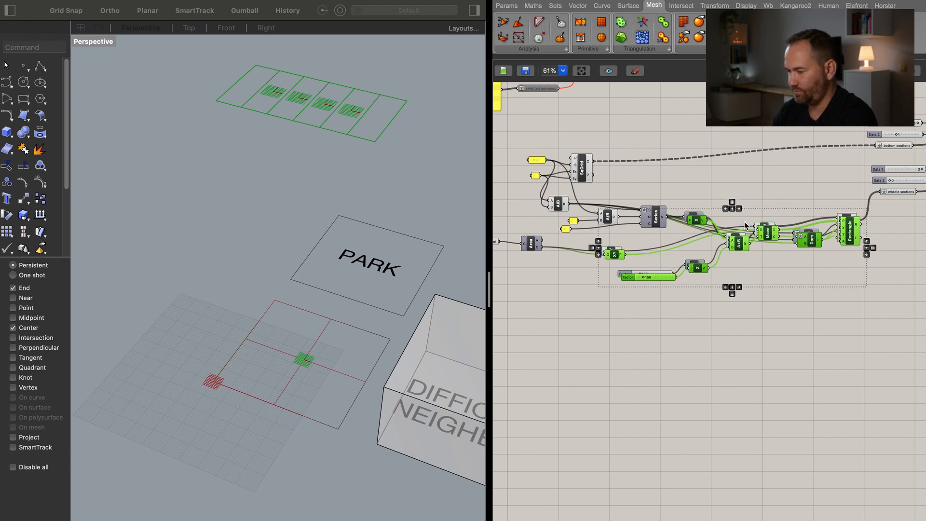
alt+drag(769, 233, 757, 340)
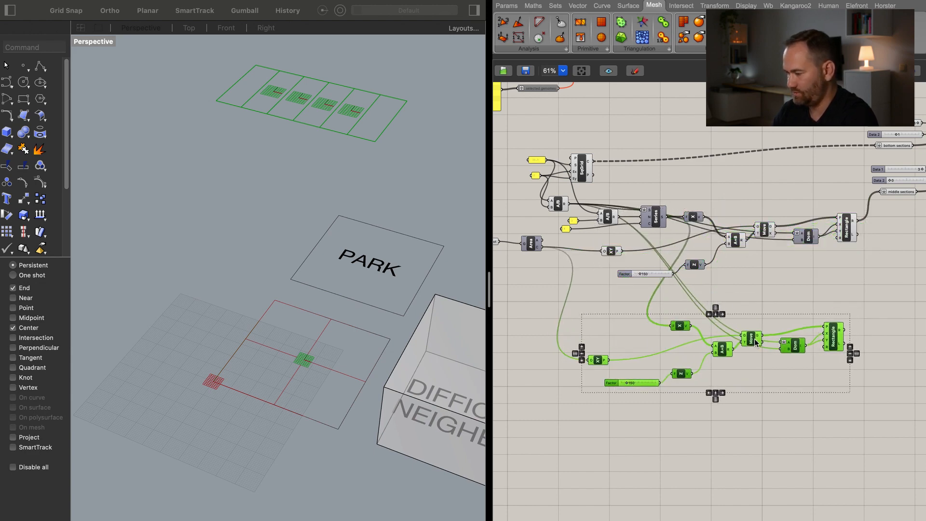
Set the duplicated chain's Factor slider to 400 for the Z height.
click(631, 345)
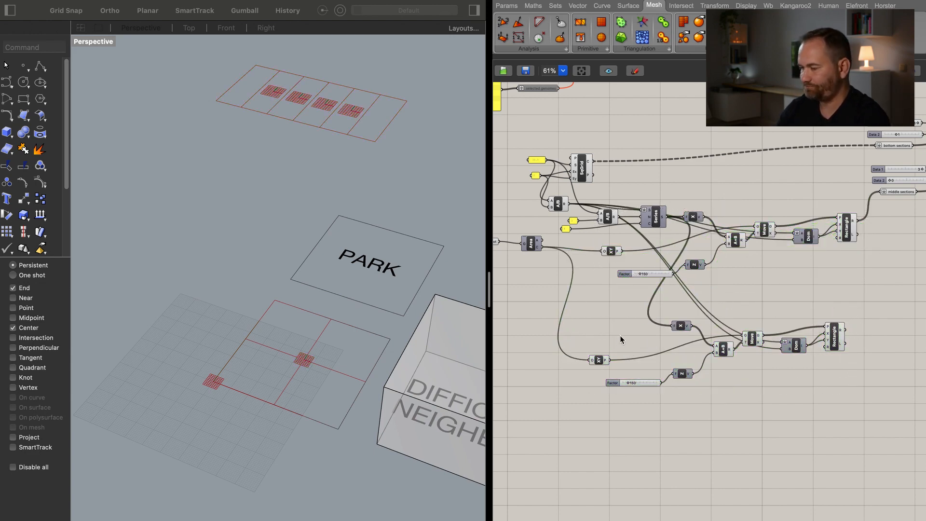
scroll(638, 390, up, 3)
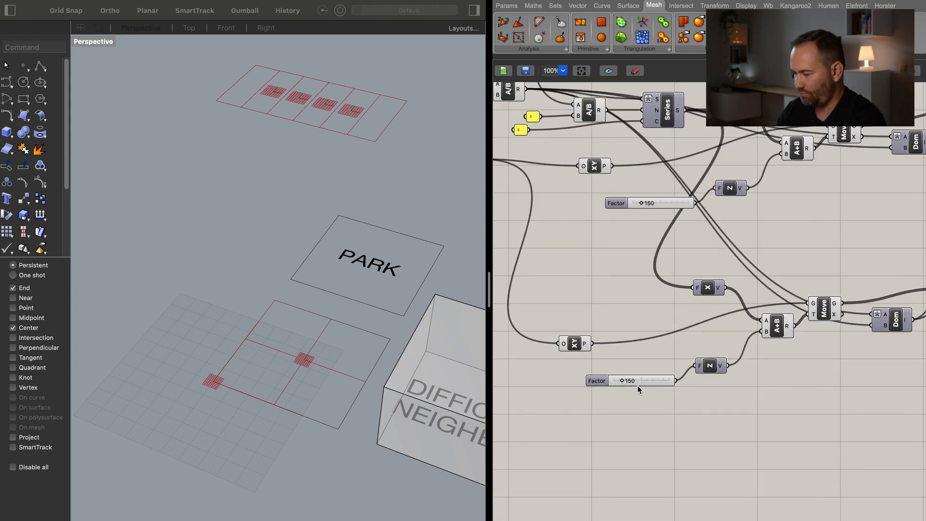
double_click(644, 382)
text(400)
key(Return)
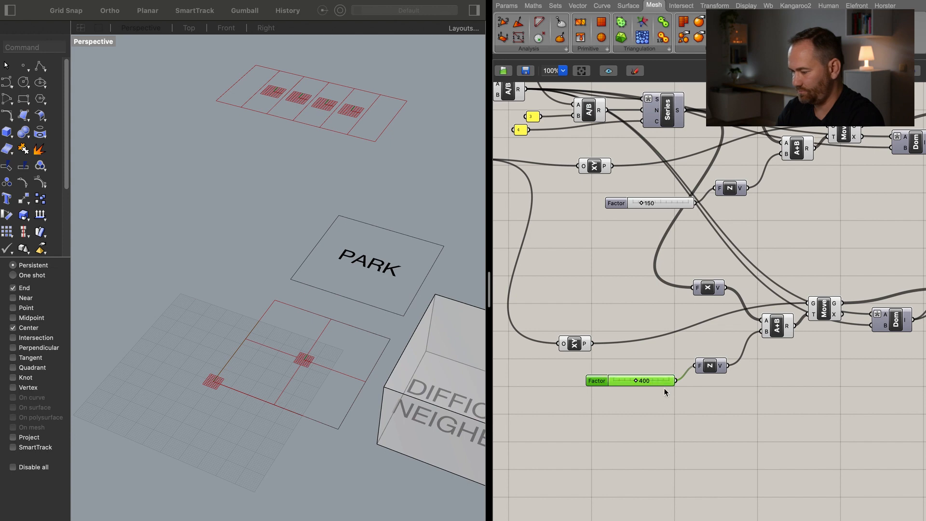
Examine in the Top view how the raised rectangles are laid out over the tower plot.
scroll(260, 370, down, 10)
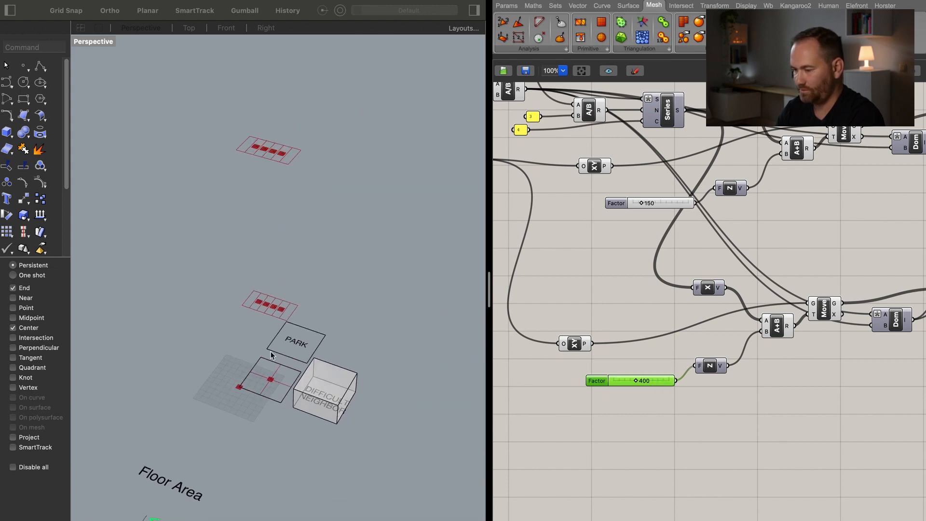
click(188, 28)
right_drag(298, 257, 383, 269)
scroll(233, 213, up, 8)
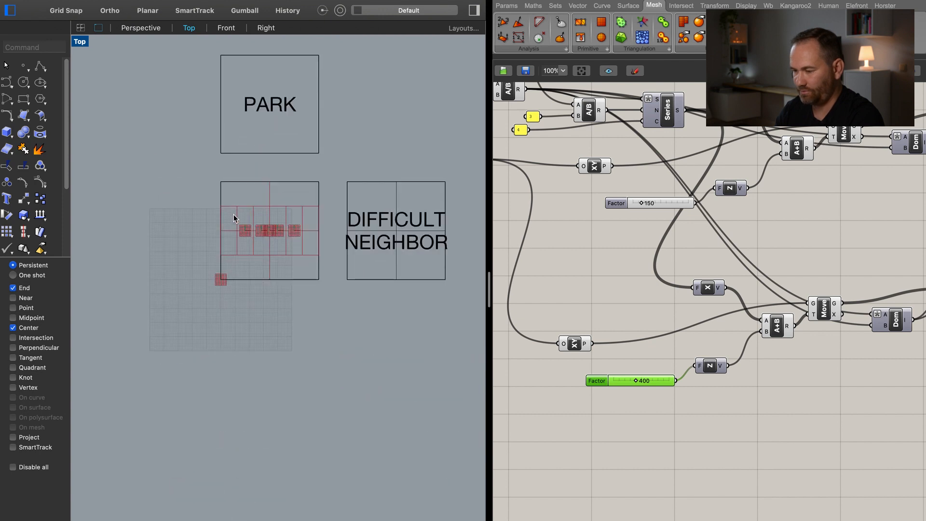
scroll(270, 233, up, 8)
right_drag(299, 242, 303, 249)
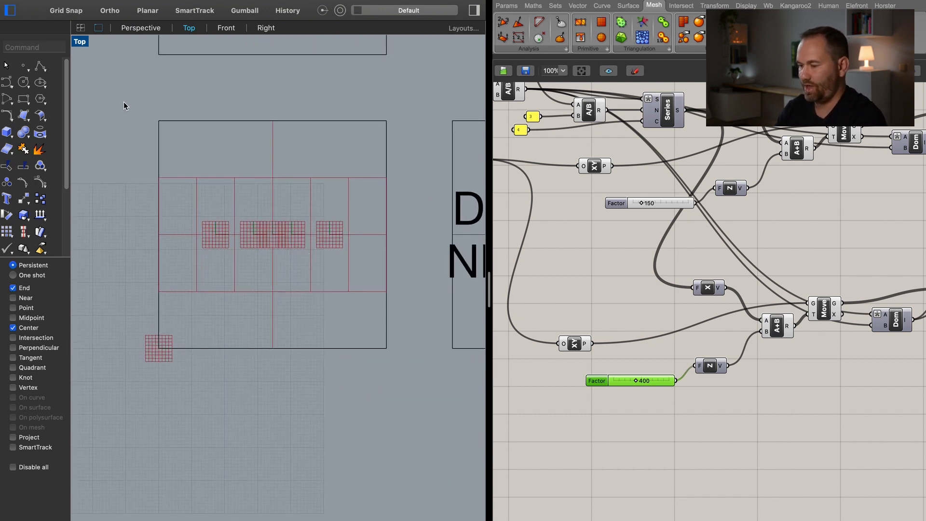
right_drag(238, 229, 283, 264)
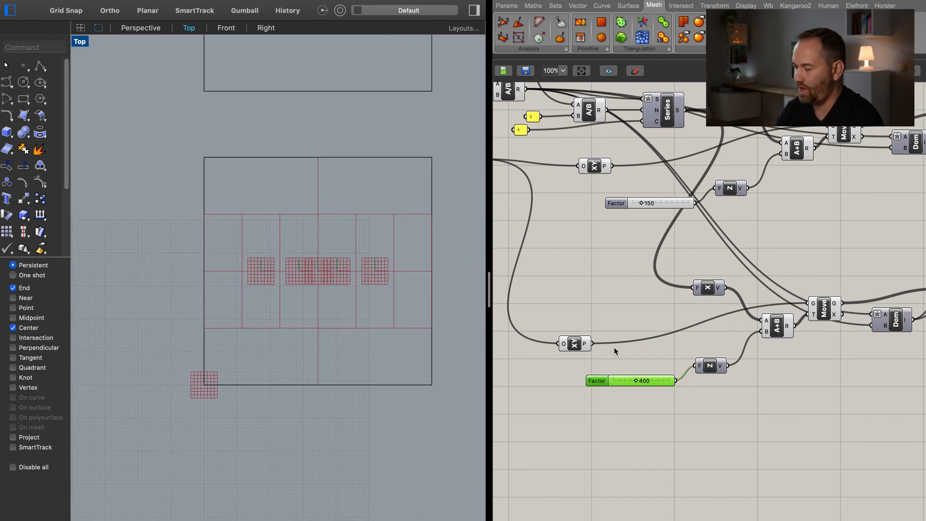
Add a Rotate Plane component beside the duplicated XY Plane and feed that plane into its P input.
right_drag(791, 388, 758, 338)
scroll(725, 368, down, 1)
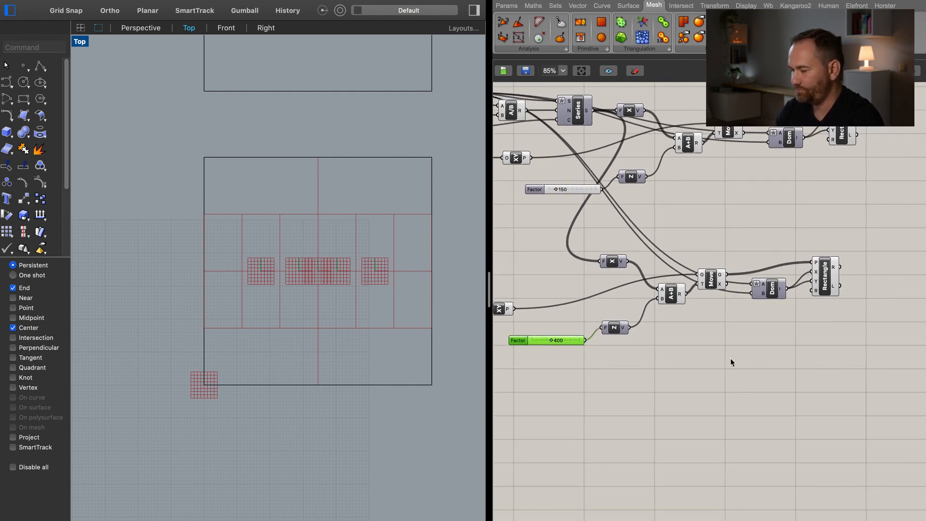
right_drag(599, 319, 637, 318)
drag(537, 313, 545, 309)
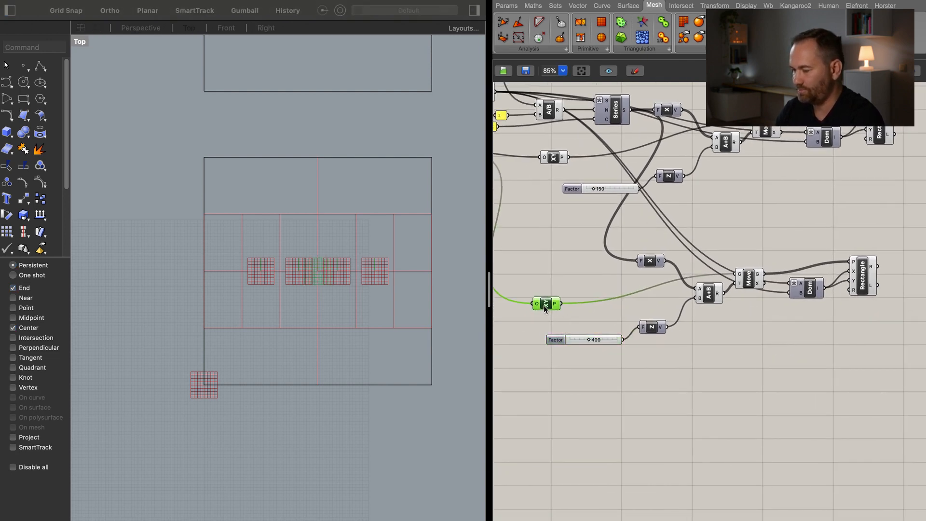
double_click(610, 309)
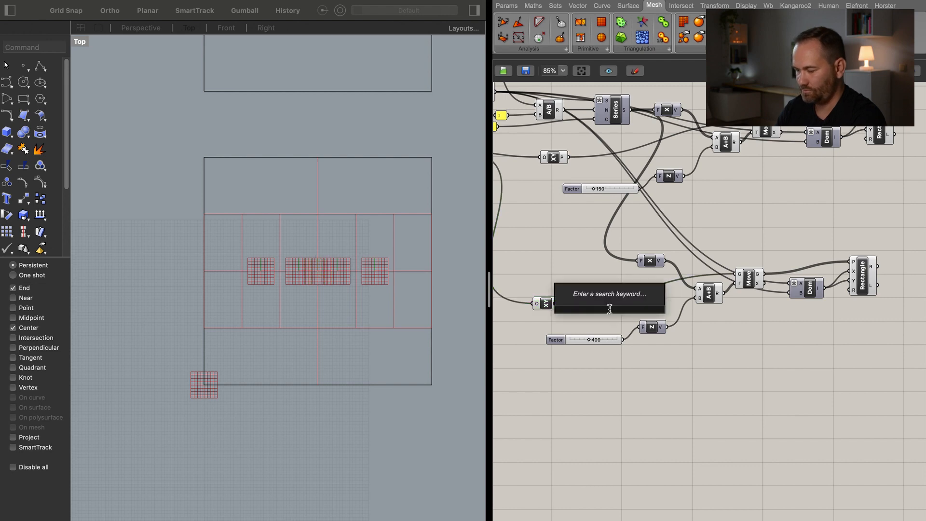
text(rota)
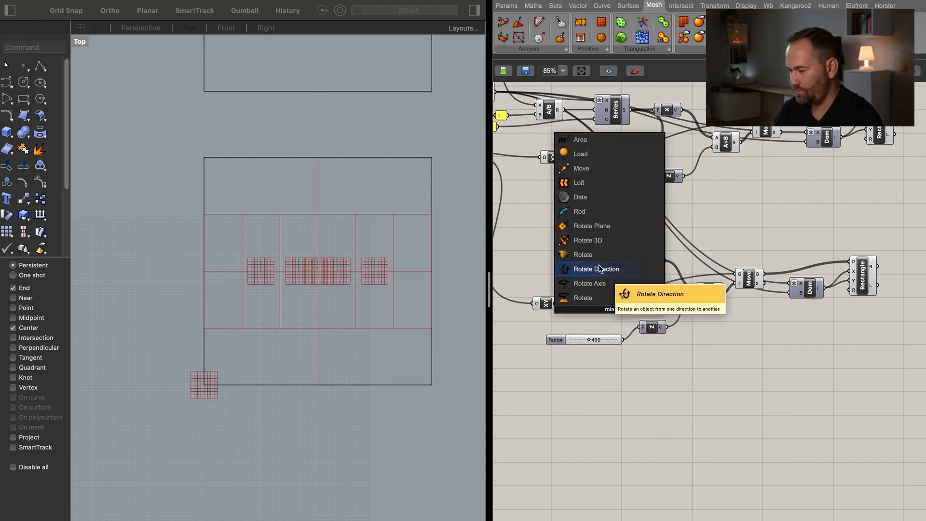
click(604, 226)
drag(609, 308, 602, 280)
Add a panel with the value -45 beside the Rotate Plane component.
right_drag(616, 314, 743, 321)
double_click(661, 280)
text(")
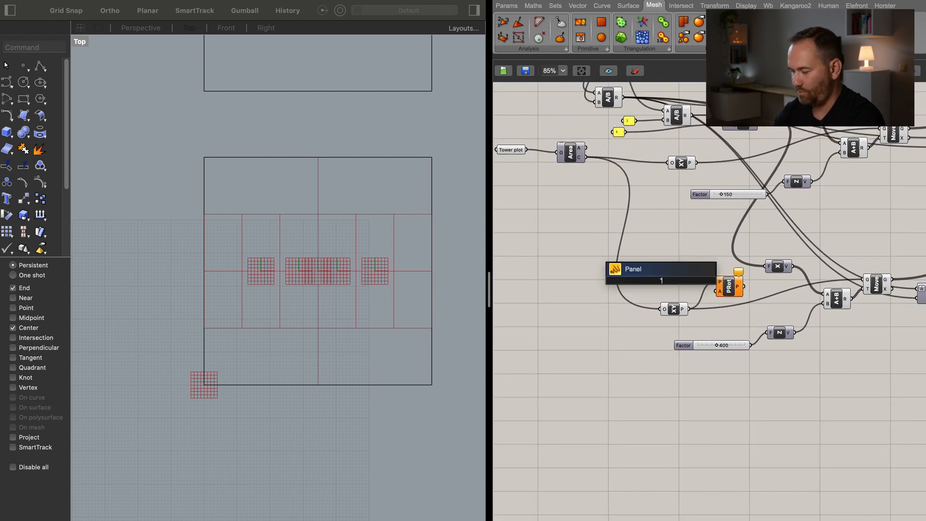
text(-45)
key(Return)
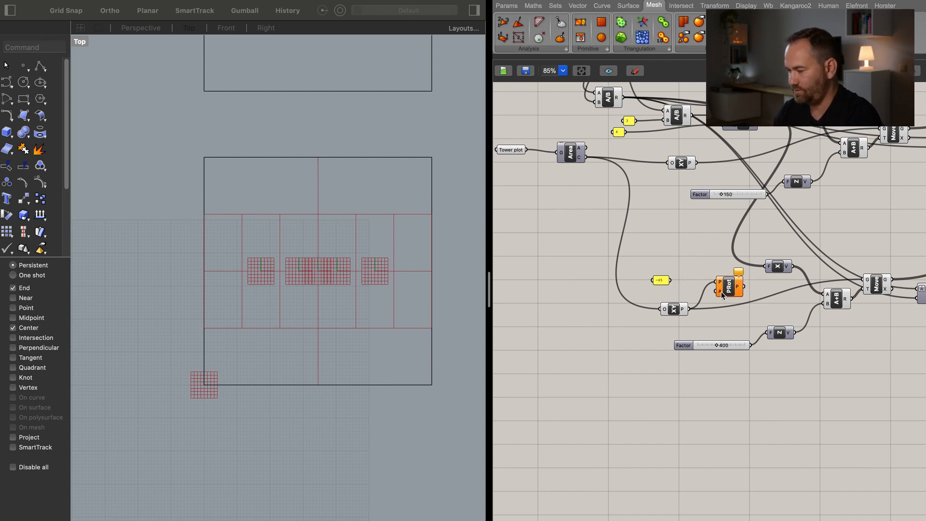
scroll(720, 291, up, 5)
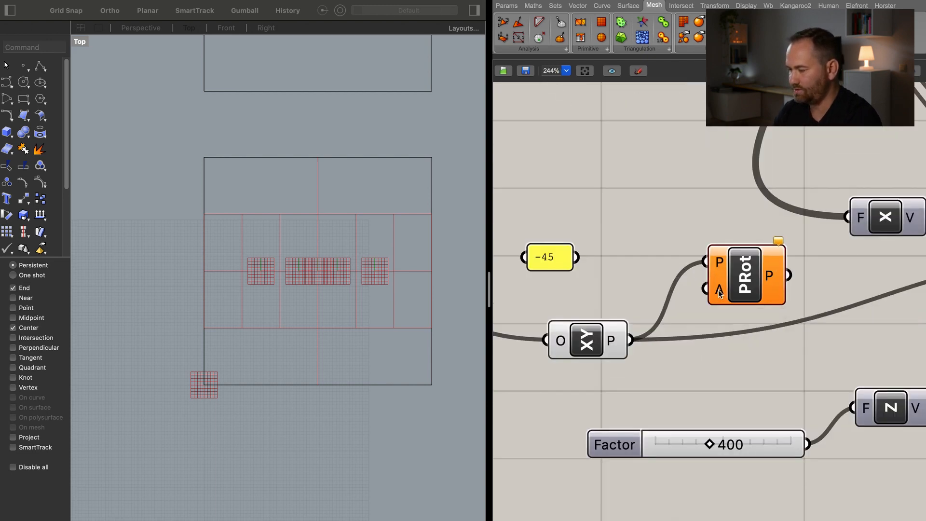
Add a Radians component, feed the -45 panel into it and connect its result to the Rotate Plane's A input.
double_click(648, 198)
text(rad)
click(628, 188)
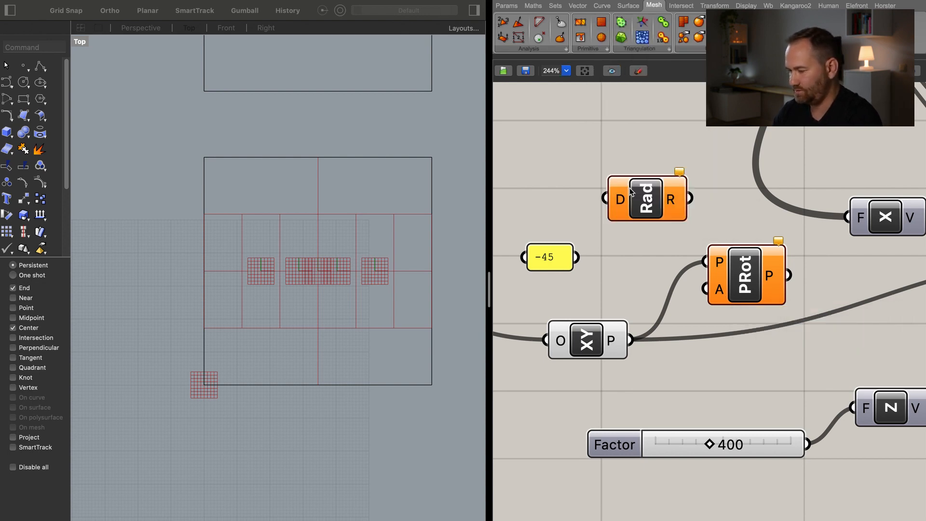
drag(605, 199, 576, 257)
click(636, 207)
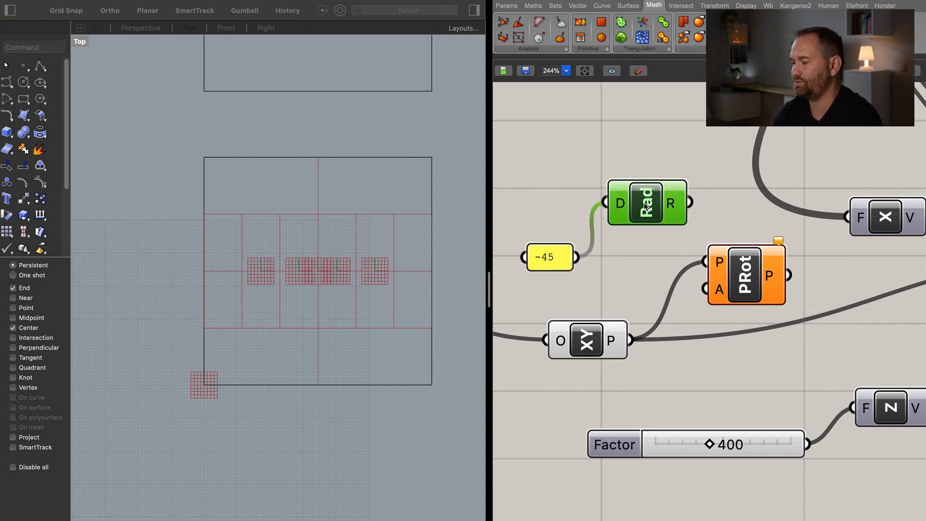
drag(688, 203, 706, 289)
click(751, 280)
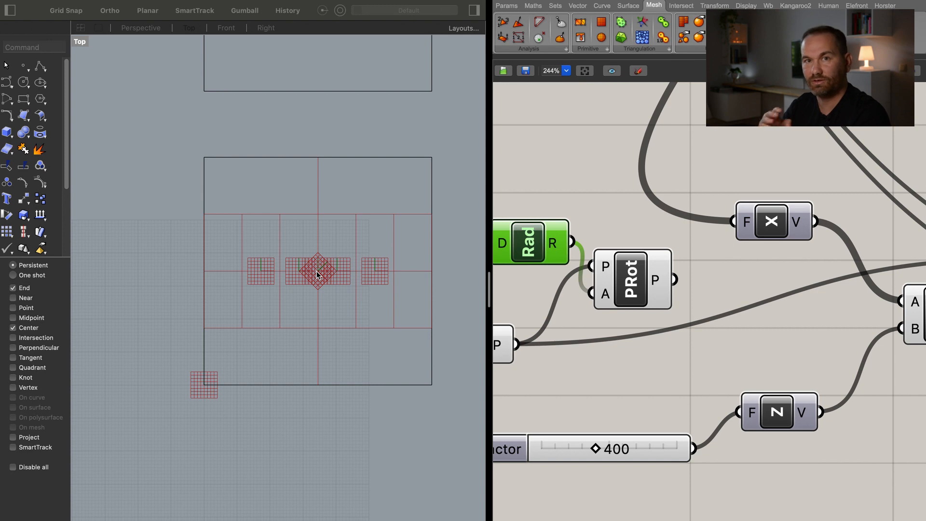
click(749, 328)
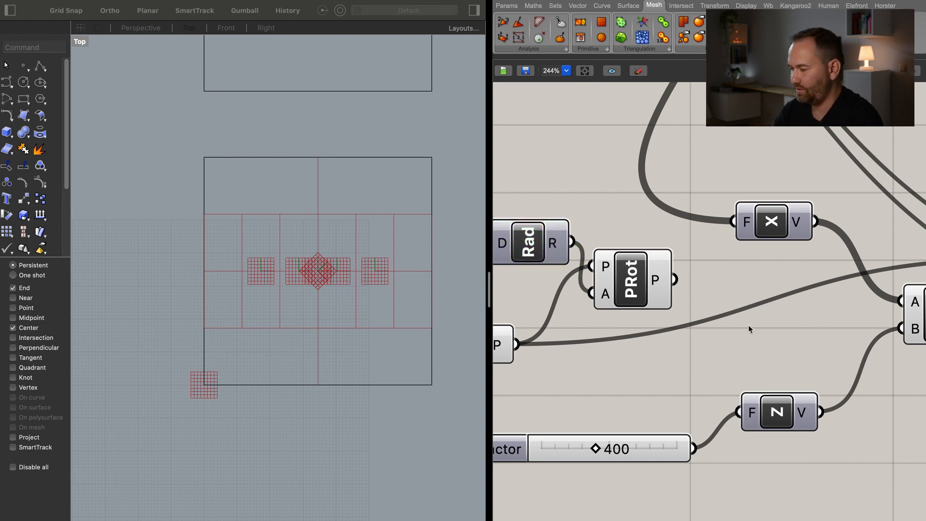
Add a Deconstruct Plane component beside the Rotate Plane and feed the rotated plane into its P input.
click(579, 5)
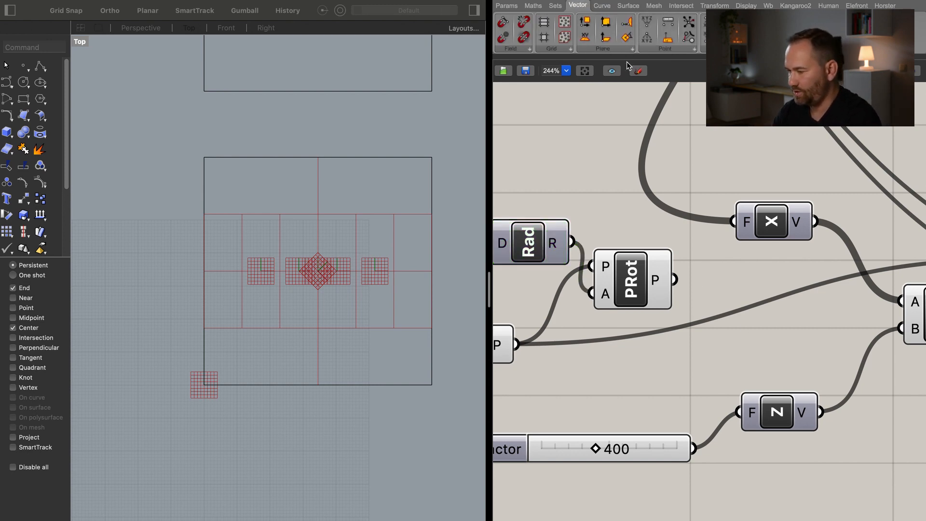
click(630, 50)
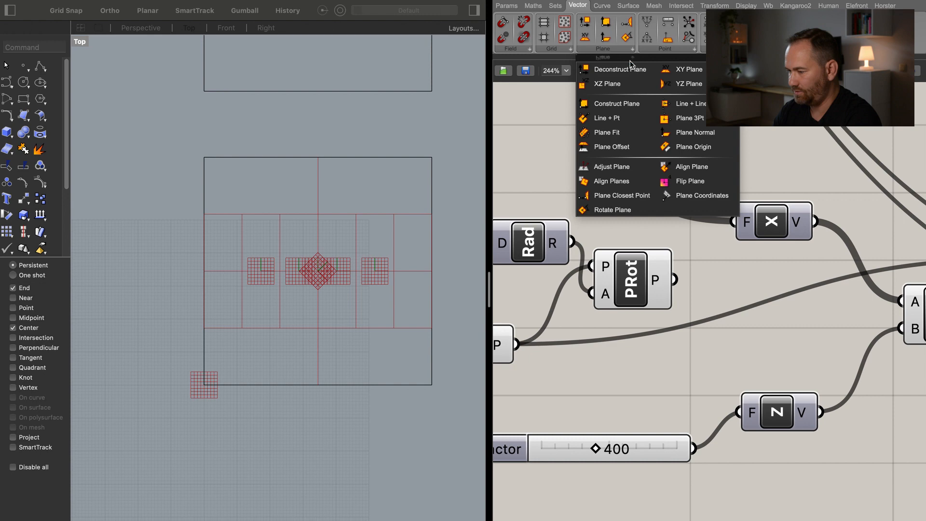
click(622, 70)
click(771, 327)
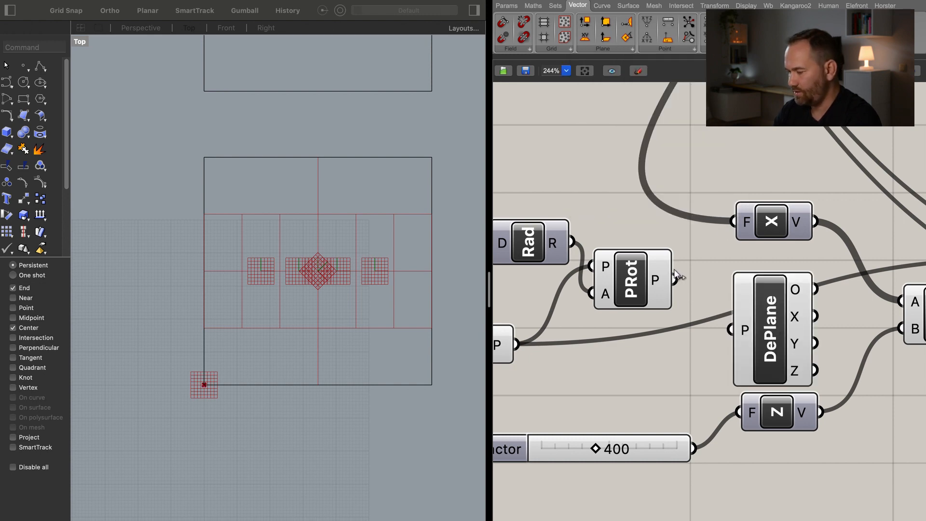
drag(676, 279, 731, 330)
drag(781, 351, 769, 329)
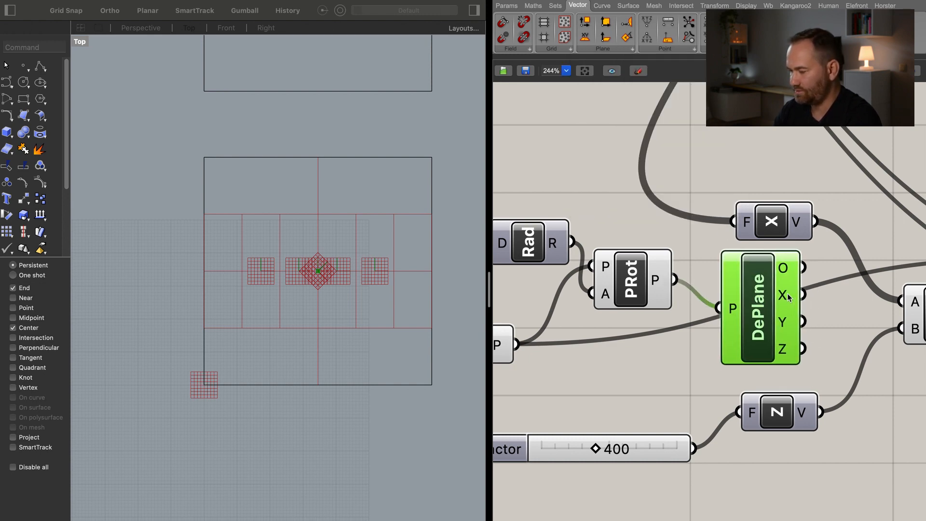
mouse_move(790, 298)
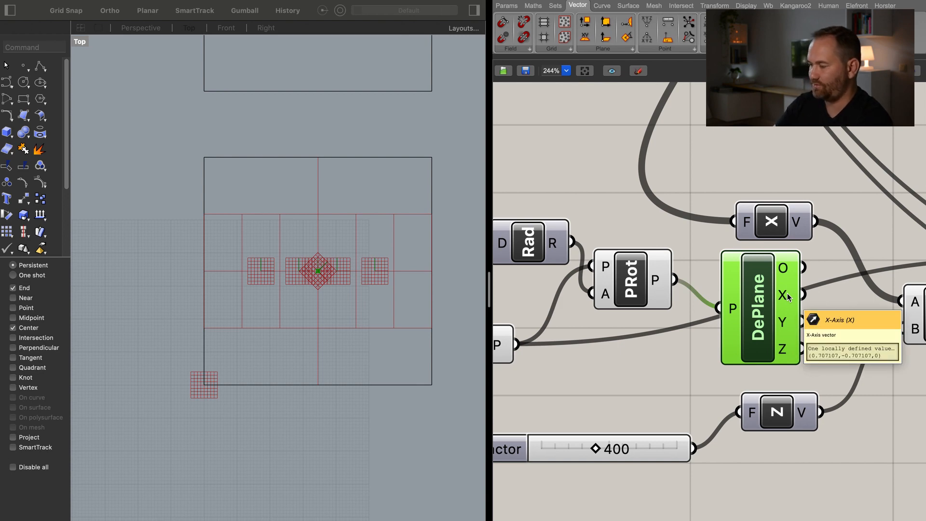
Move the Unit X component aside and add an Amplitude component with the deconstructed plane's X axis as its V input.
right_drag(787, 294, 759, 287)
drag(746, 230, 761, 203)
right_drag(758, 244, 766, 306)
drag(757, 271, 764, 280)
scroll(784, 296, down, 2)
right_drag(783, 296, 796, 377)
drag(785, 313, 811, 315)
double_click(756, 277)
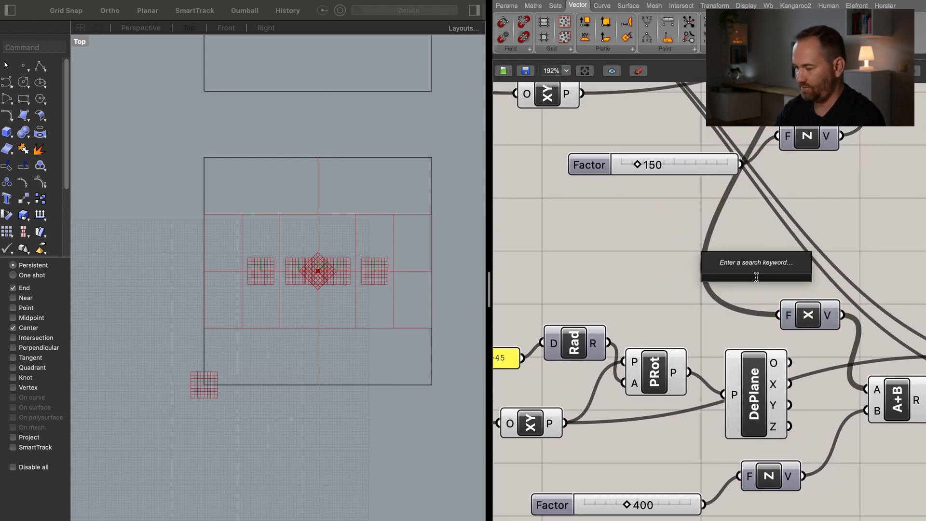
text(amt)
key(BackSpace)
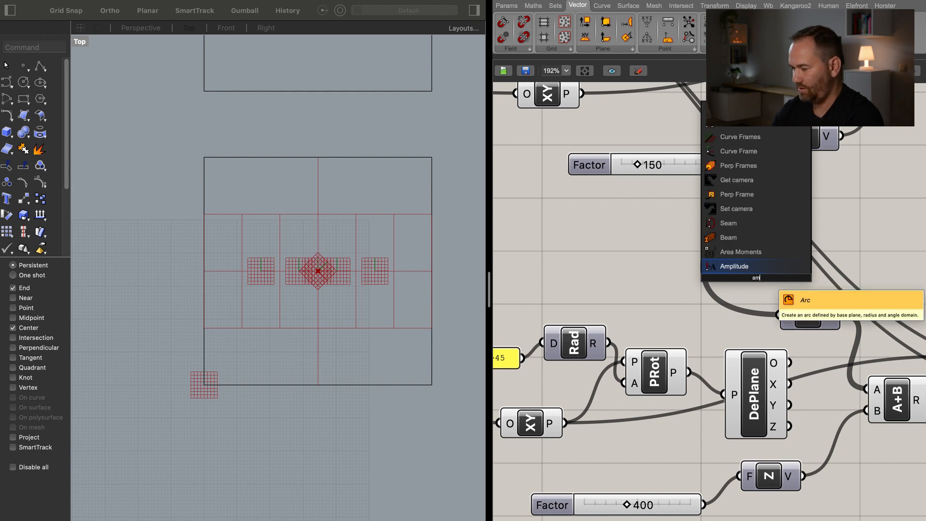
key(Return)
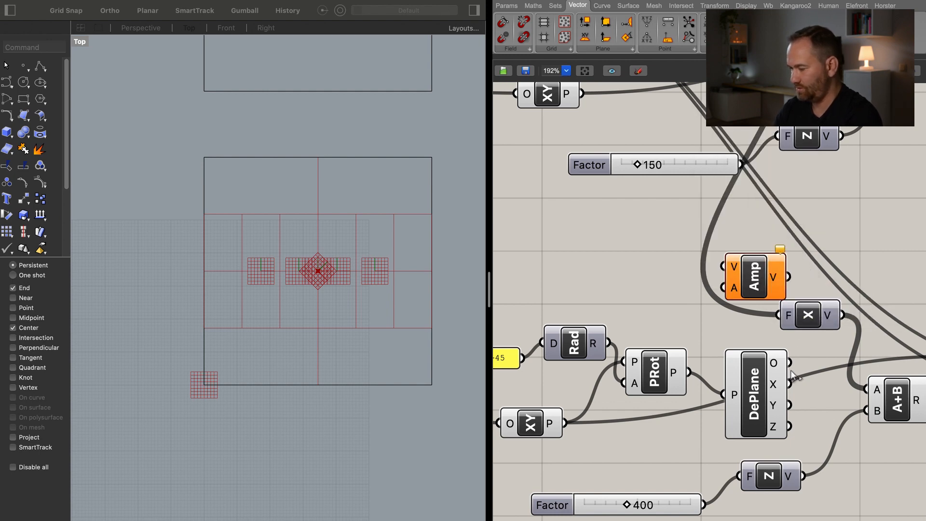
drag(725, 267, 794, 383)
Feed the Series values into the Amplitude's A input and replace the Unit X vector in the addition with the Amplitude output.
right_drag(754, 290, 800, 409)
drag(770, 106, 772, 408)
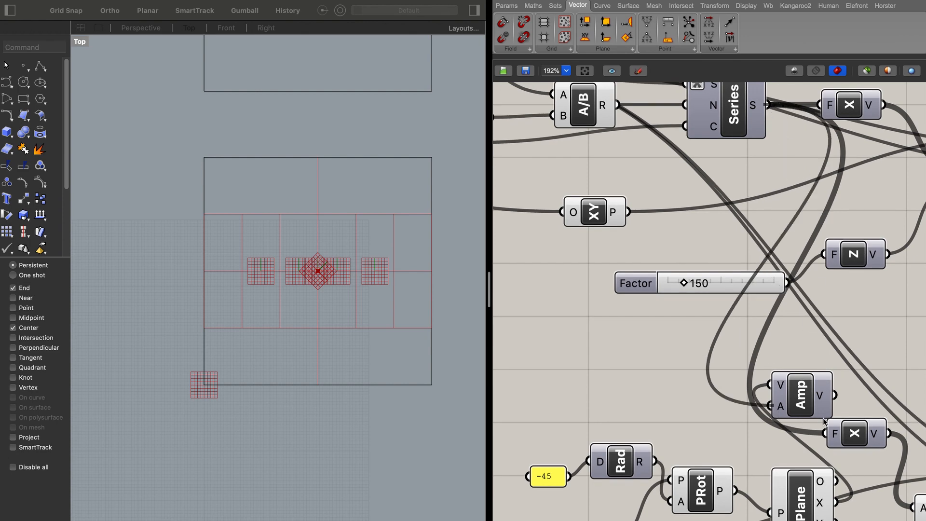
click(860, 437)
key(Delete)
right_drag(844, 404, 681, 296)
drag(671, 287, 747, 399)
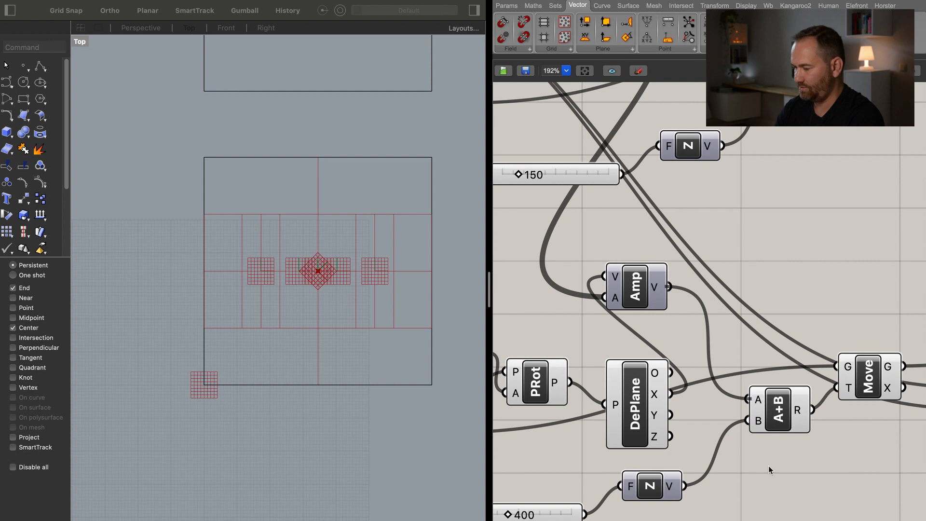
Examine the top rectangles in the Perspective view and follow their moved planes to the Rectangle component's P input.
right_drag(325, 411, 326, 397)
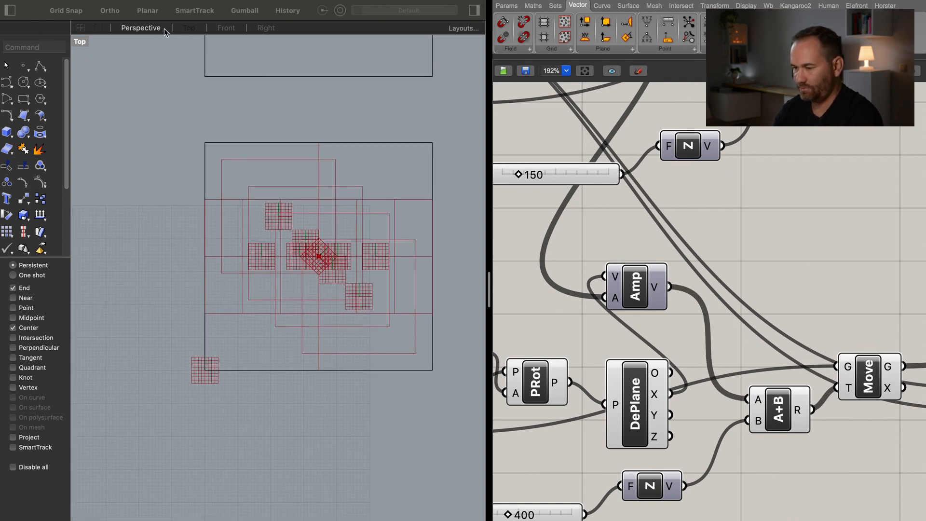
click(141, 27)
right_drag(280, 265, 318, 282)
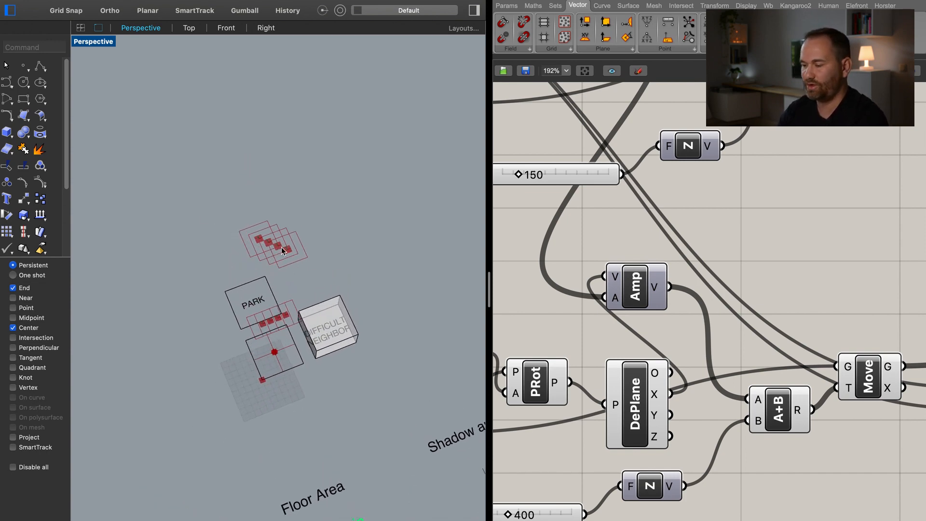
scroll(772, 358, down, 4)
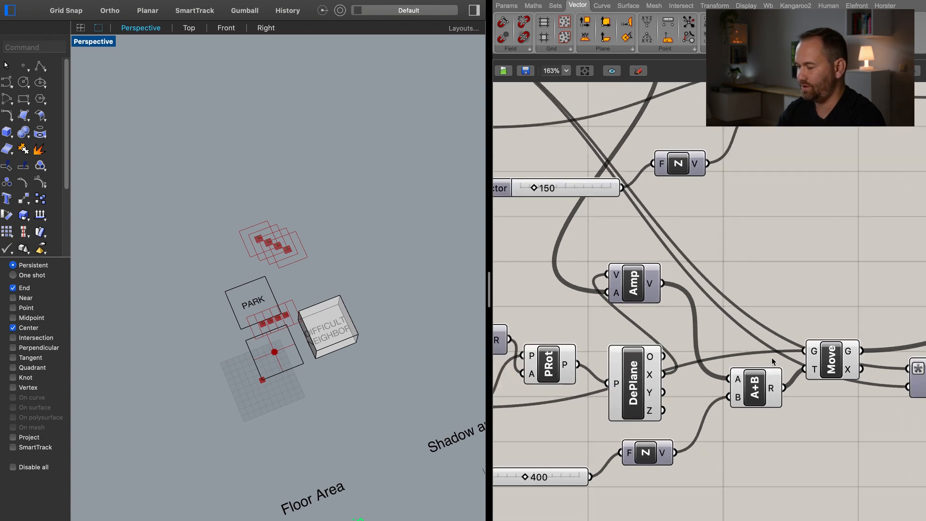
scroll(774, 340, right, 5)
scroll(775, 340, down, 2)
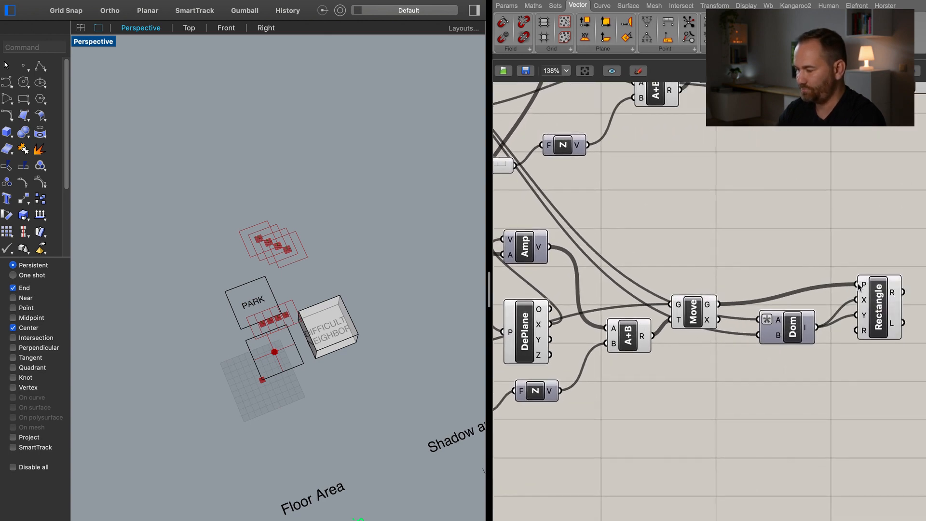
Connect the rotated plane from the lower PRot component to the lower Move's geometry input, replacing the unrotated XY plane.
drag(889, 307, 884, 285)
scroll(767, 362, left, 6)
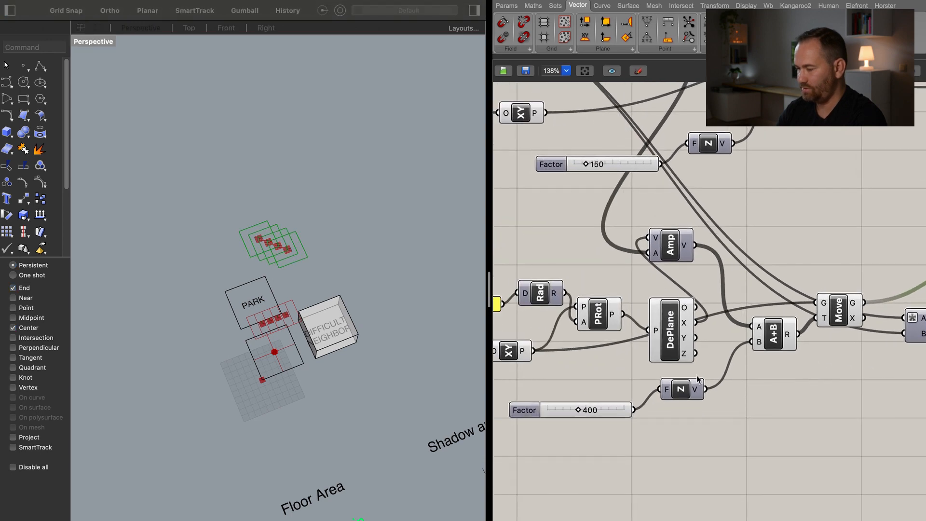
click(520, 357)
drag(521, 361, 535, 373)
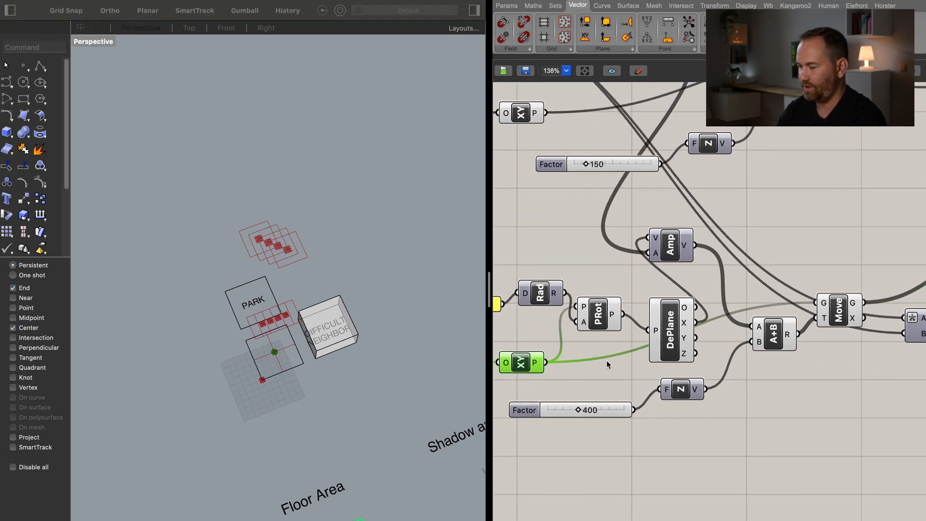
right_drag(613, 352, 583, 356)
drag(592, 319, 793, 307)
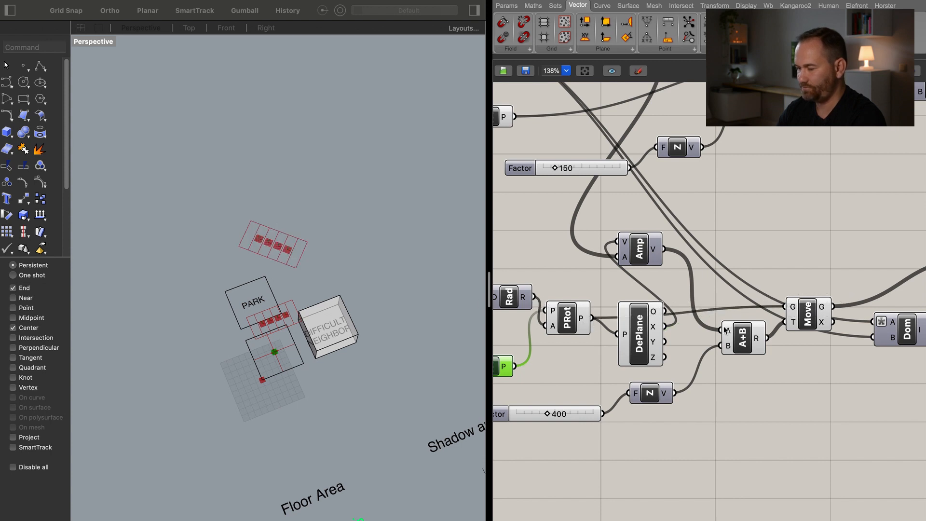
right_drag(384, 282, 302, 249)
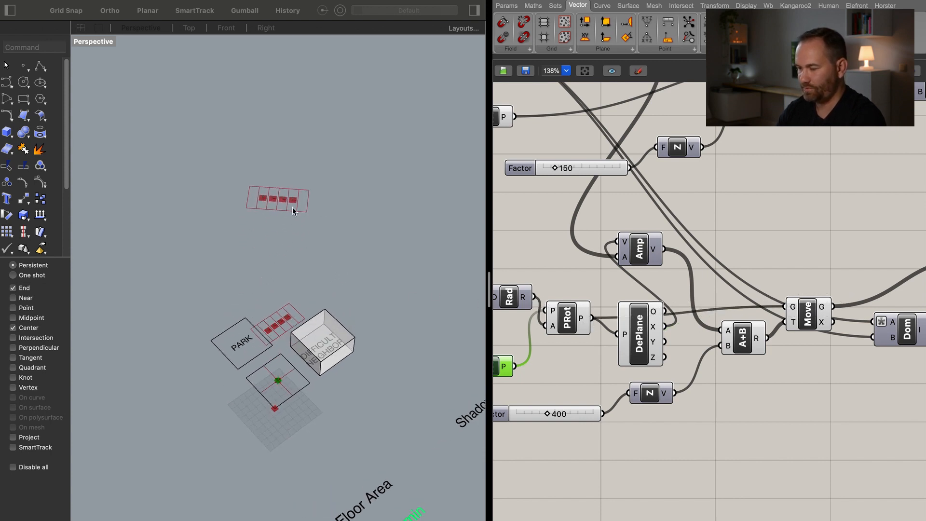
Duplicate the middle sections parameter with its two sliders, Merge and Item components beside the lower Rectangle.
right_drag(881, 296, 679, 344)
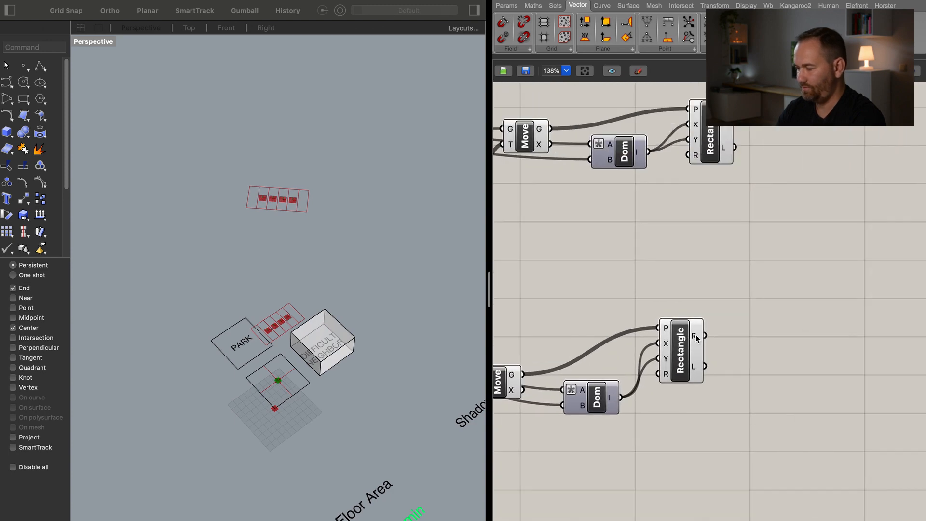
mouse_move(697, 338)
right_drag(780, 348, 707, 458)
scroll(749, 410, down, 2)
right_drag(758, 392, 655, 378)
drag(863, 163, 671, 413)
click(653, 453)
Rename the copied parameter "top sections" and connect the lower Rectangle's R output to it in place of the middle Rectangle.
right_click(654, 411)
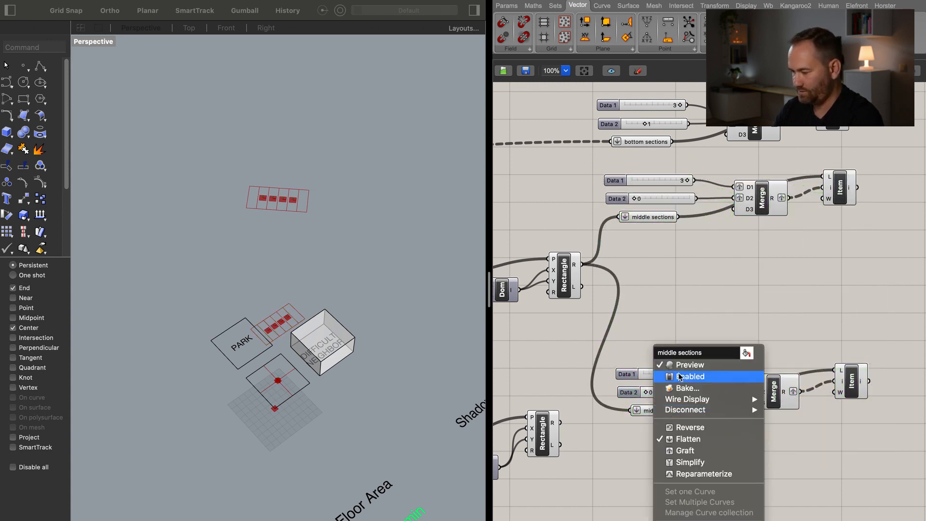
double_click(670, 353)
text(top)
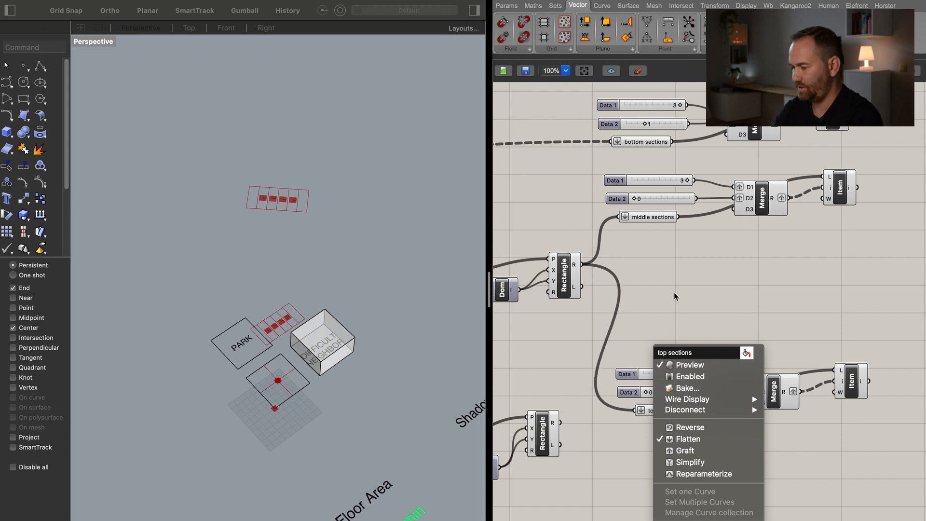
key(Return)
drag(634, 410, 561, 422)
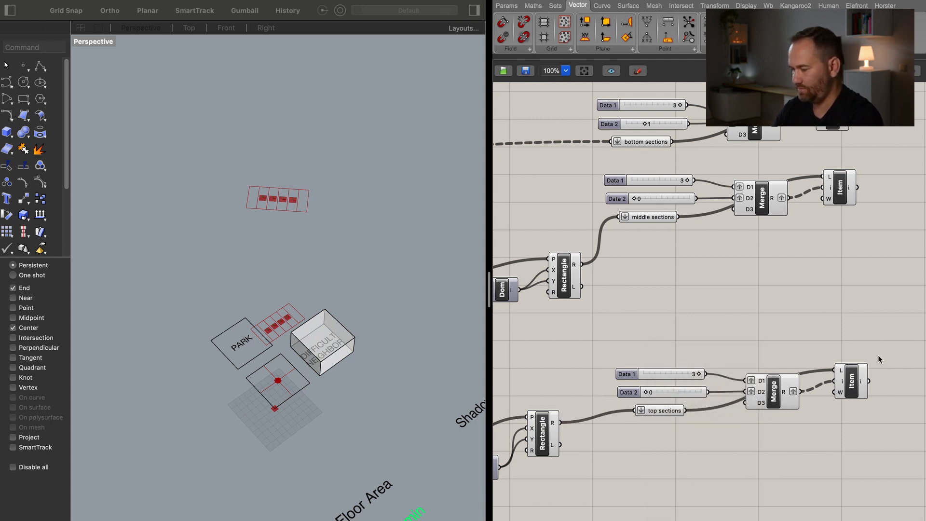
Move the top sections parameter with its sliders, Merge and Item components up beneath the middle sections set.
drag(886, 330, 641, 428)
drag(754, 400, 753, 291)
scroll(772, 388, right, 5)
scroll(772, 388, up, 4)
click(797, 266)
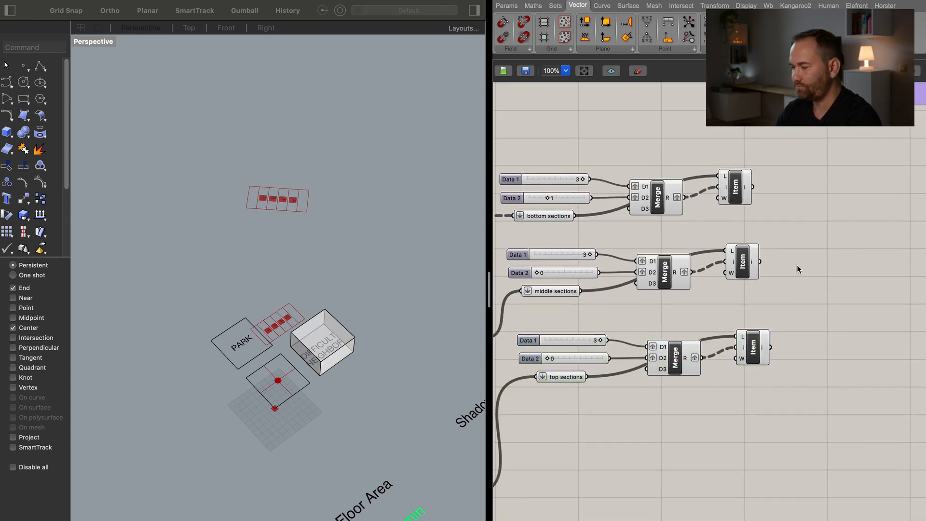
Add a Merge component and connect the bottom, middle and top Item outputs to its D1, D2 and D3 inputs.
double_click(816, 239)
text(merge)
key(Return)
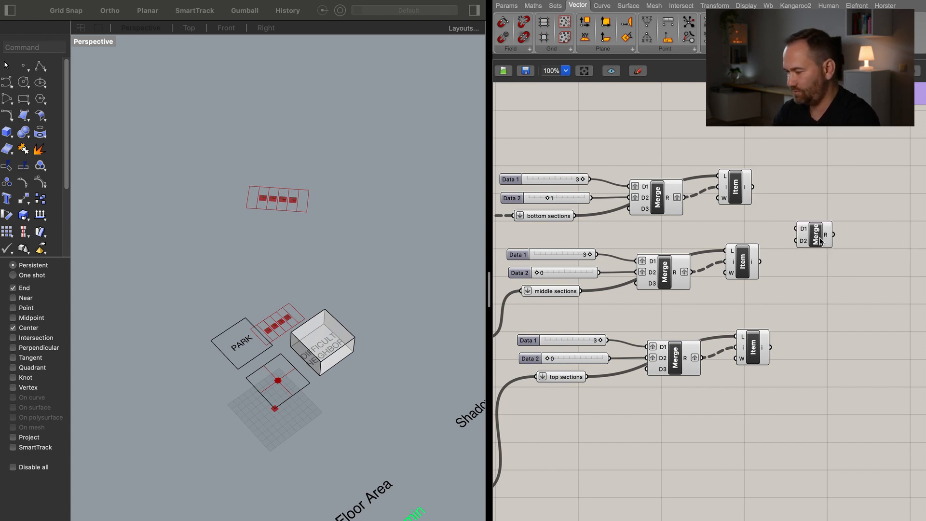
drag(816, 235, 827, 230)
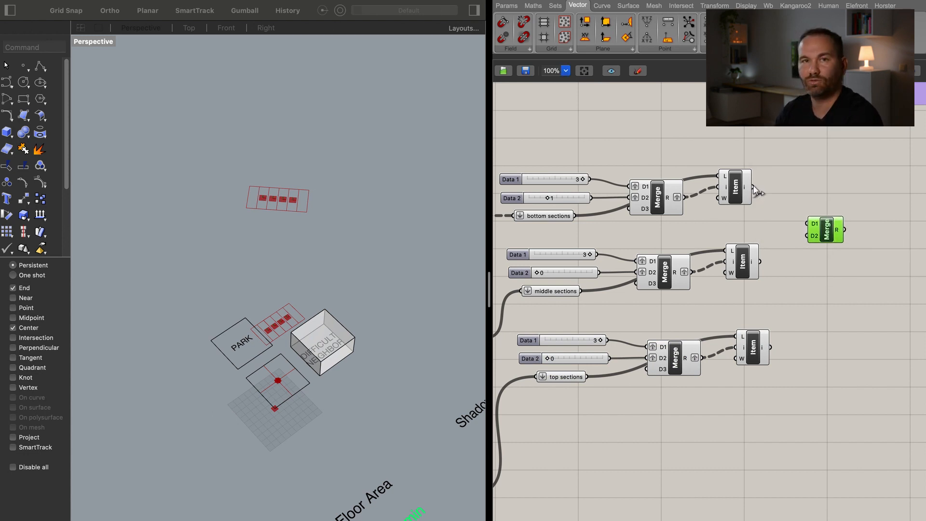
drag(752, 187, 761, 261)
drag(807, 241, 774, 353)
drag(778, 347, 774, 347)
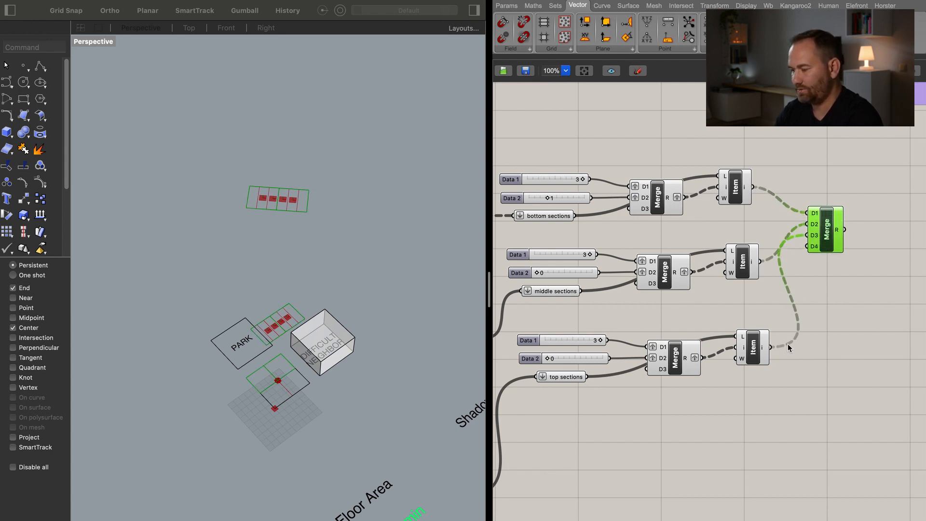
drag(826, 252, 831, 271)
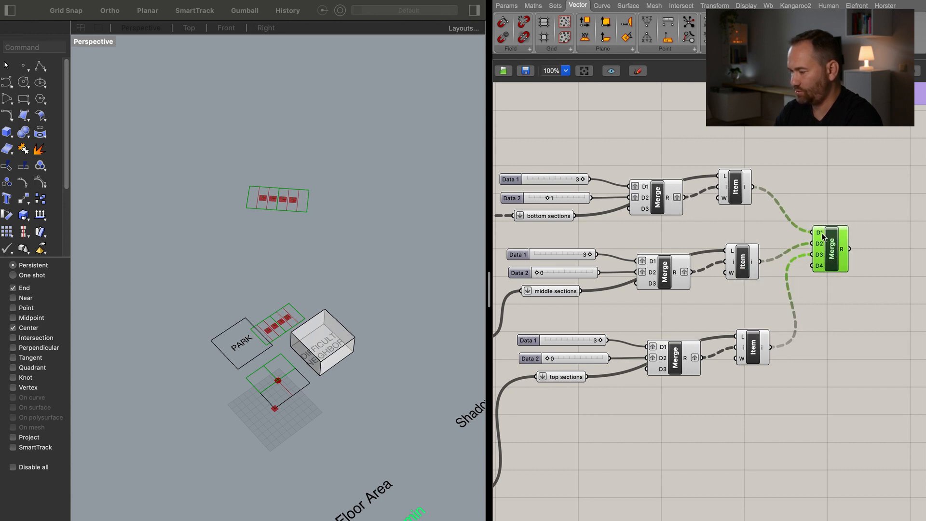
Simplify the D1, D2 and D3 inputs of the new Merge component.
right_click(823, 236)
click(777, 334)
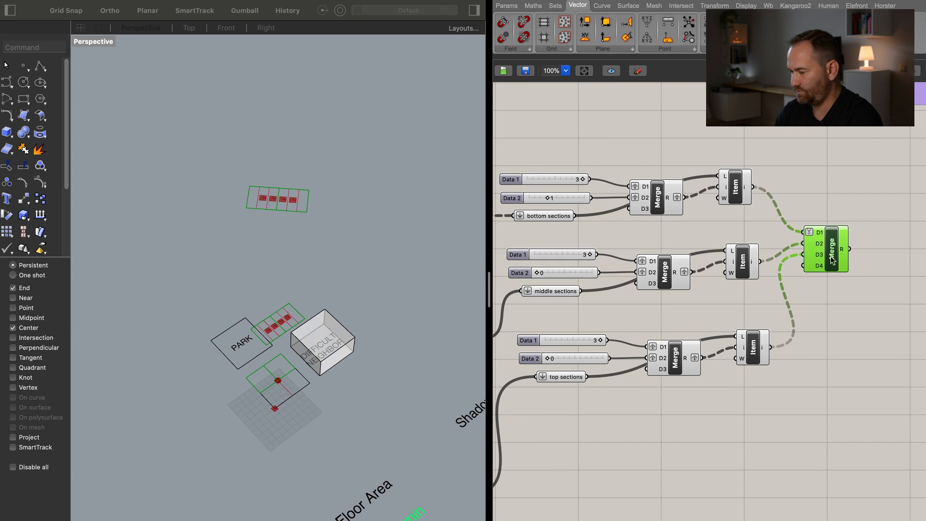
right_click(825, 248)
click(746, 346)
right_click(820, 259)
click(746, 358)
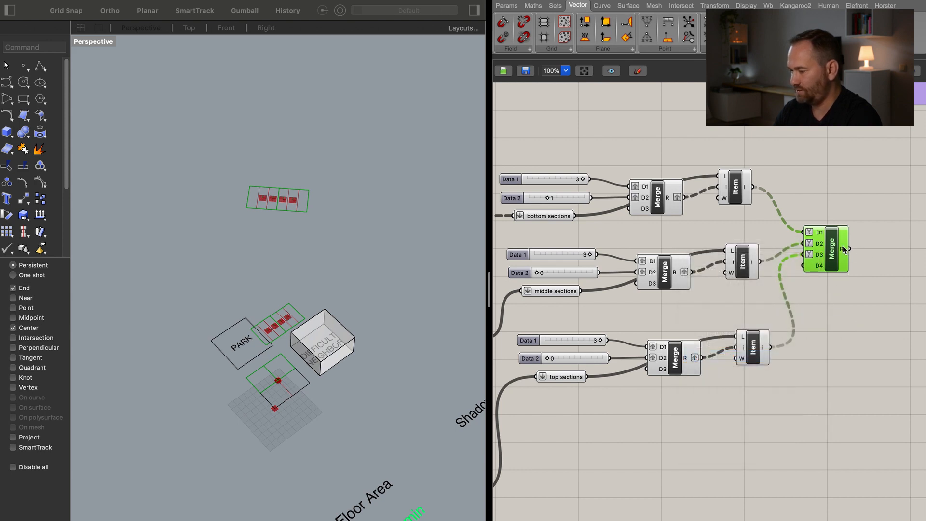
mouse_move(844, 247)
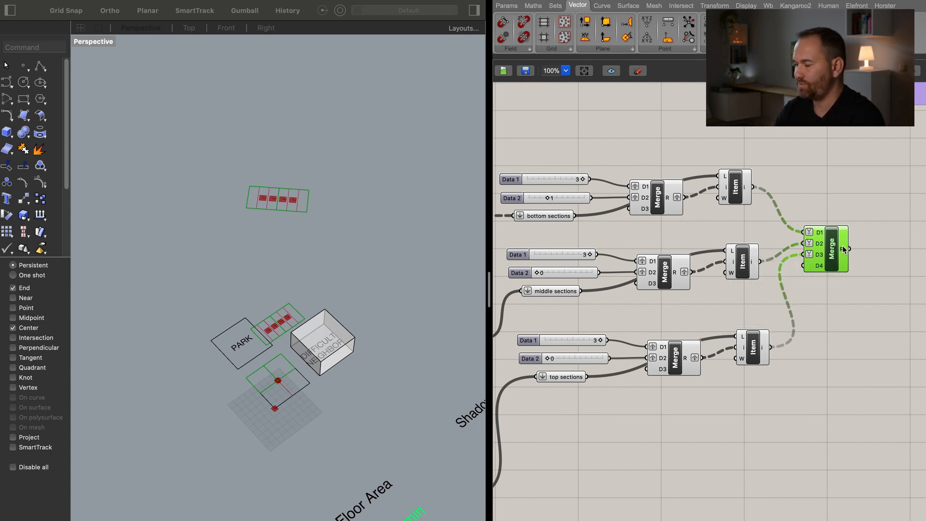
Add a Loft component and connect the new Merge's output to its curves input.
right_drag(790, 253, 587, 257)
double_click(703, 247)
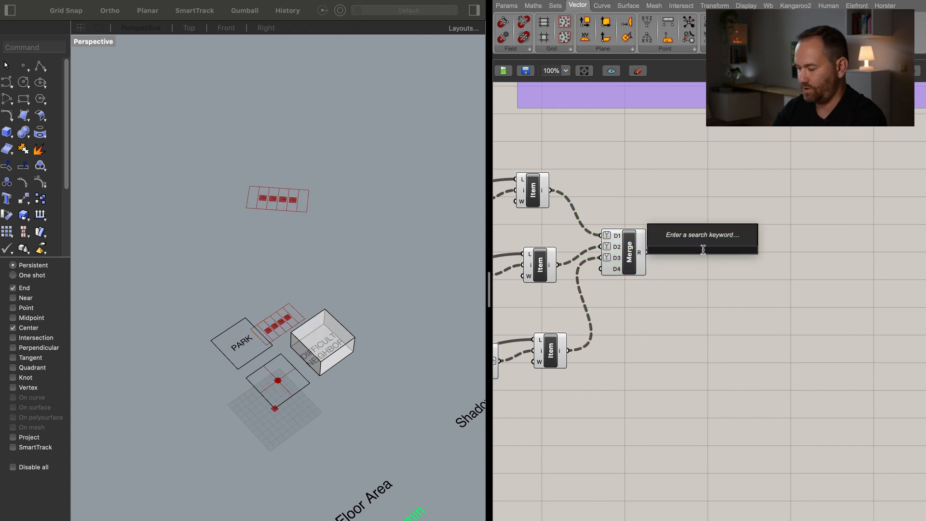
text(loft)
key(Return)
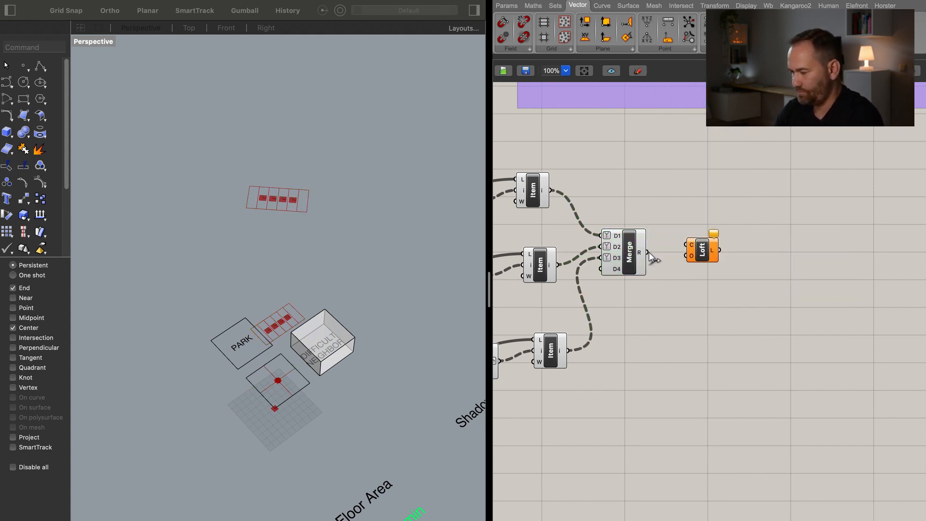
drag(682, 249, 702, 260)
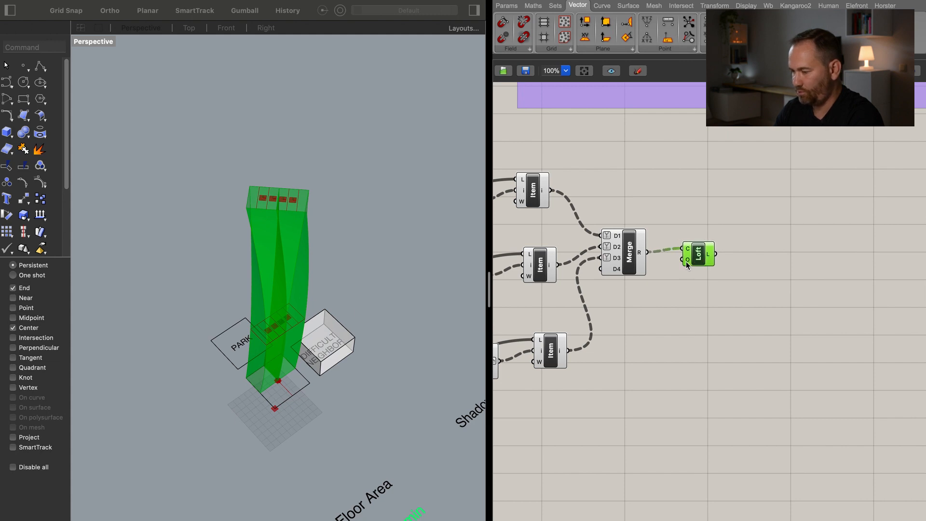
Set the loft type to Straight in the Loft component's options.
right_click(688, 265)
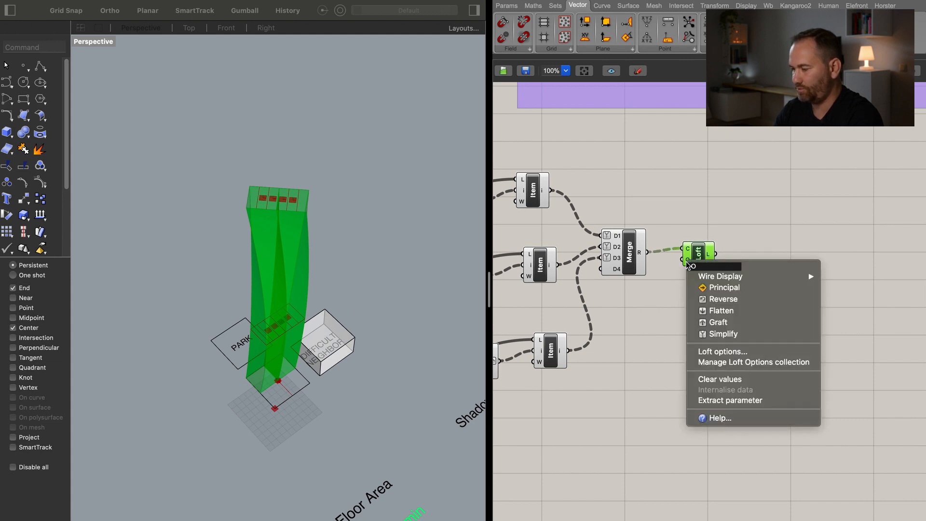
click(739, 352)
click(735, 345)
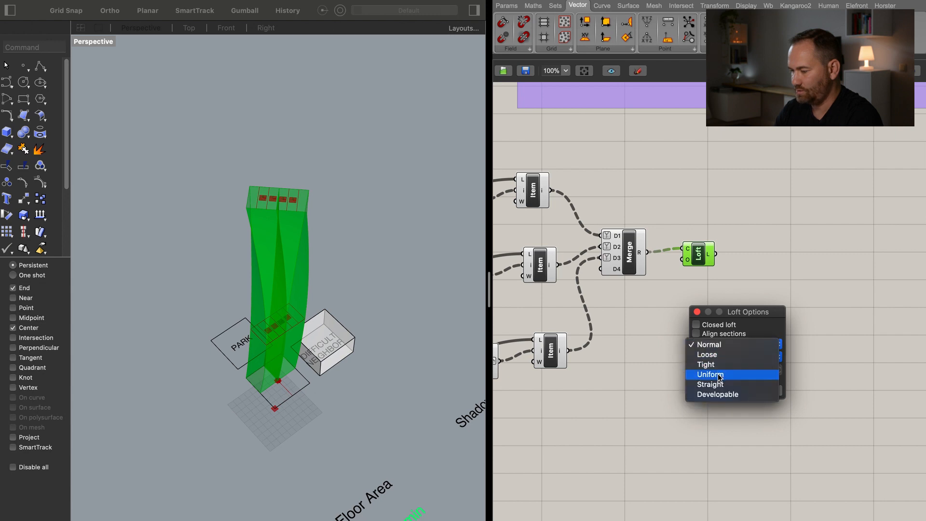
click(733, 383)
click(724, 389)
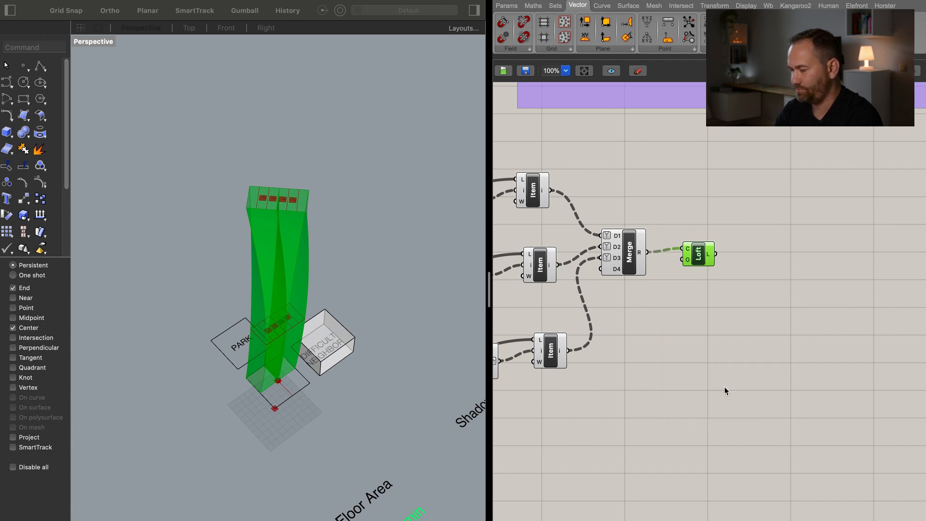
Place the Loft closer to the Merge, add a Cap Holes component and connect the Loft output to it.
right_drag(300, 329, 369, 319)
click(721, 302)
drag(699, 255, 687, 254)
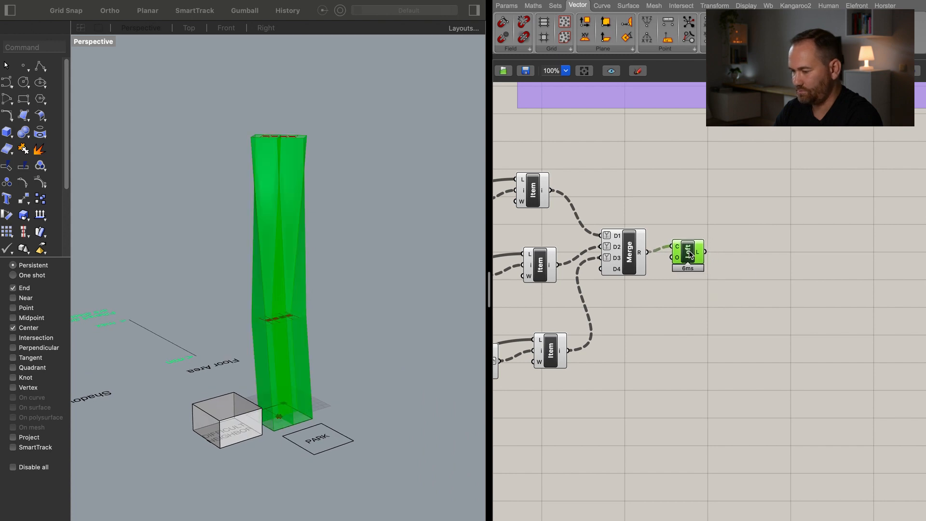
click(730, 303)
double_click(760, 244)
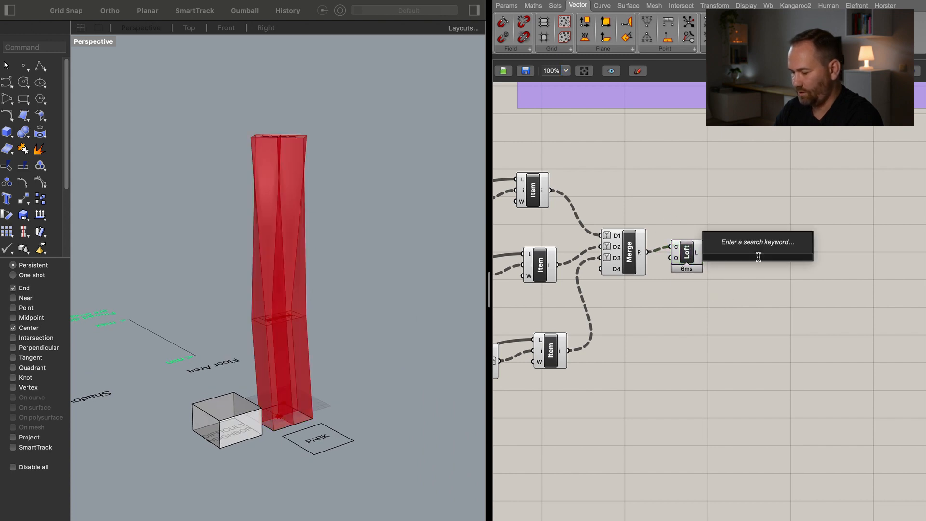
text(cap)
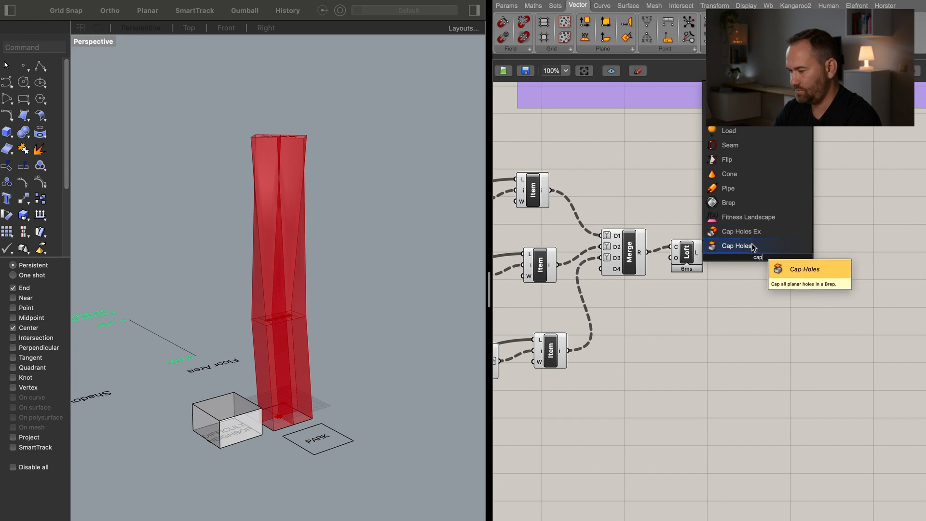
click(755, 246)
drag(705, 251, 747, 252)
Turn off the preview of the final Merge and Loft components.
drag(691, 185, 614, 326)
right_click(654, 194)
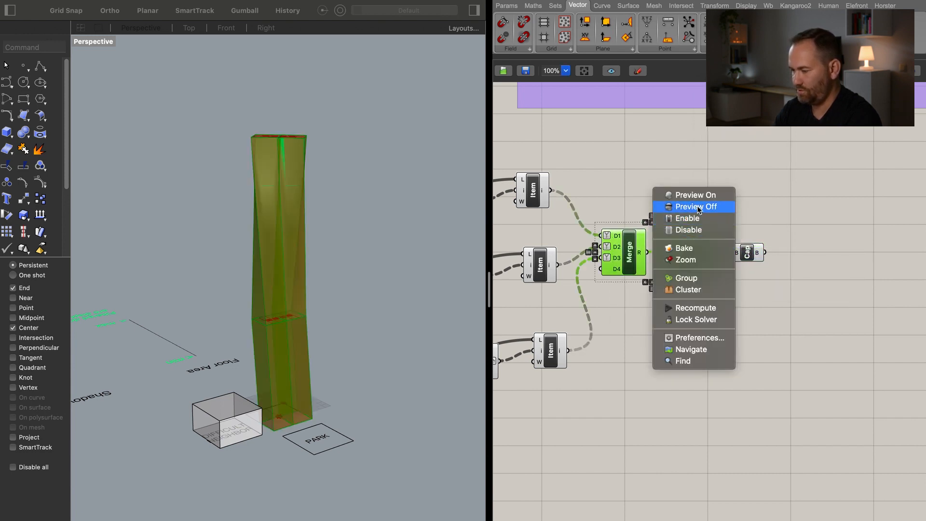
click(690, 205)
Add a Solid Union component and connect the capped breps to its input.
double_click(795, 260)
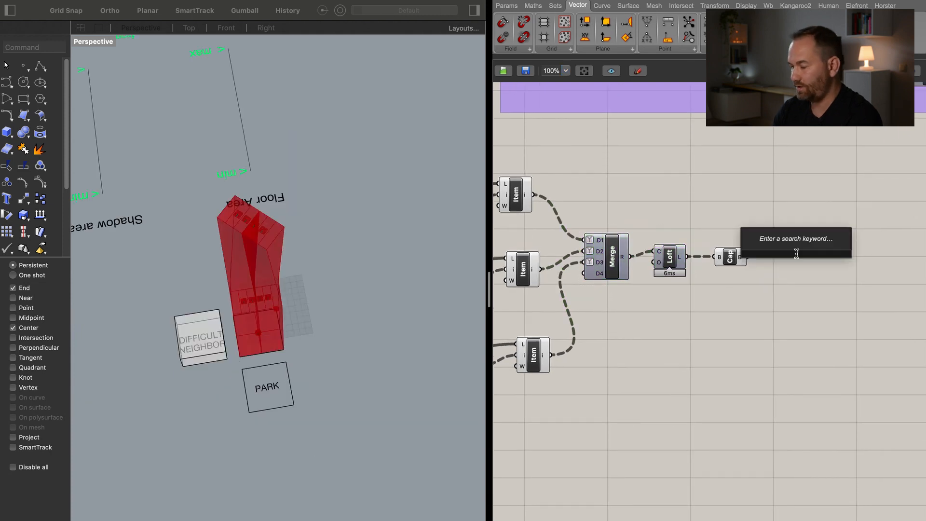
text(union)
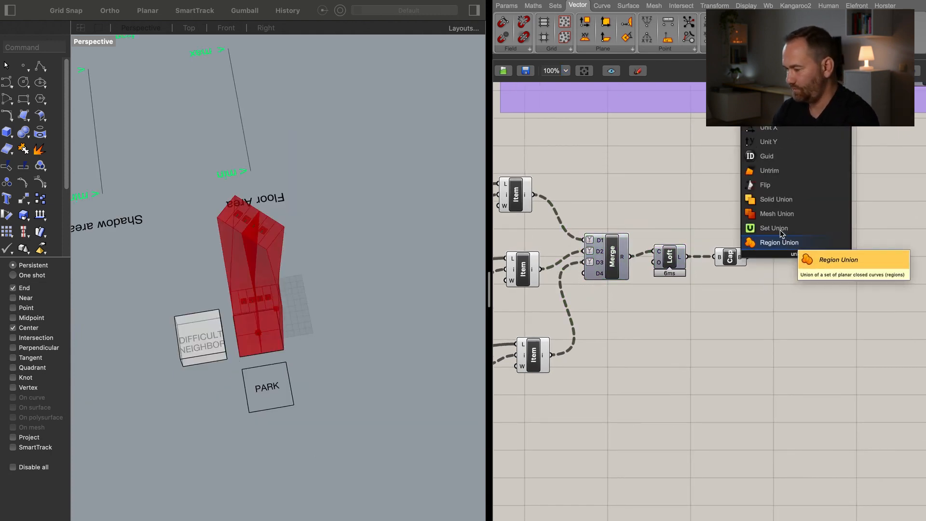
click(776, 199)
drag(743, 256, 796, 267)
Turn off the preview of the Cap Holes component and inspect the unioned tower in the Perspective view.
click(731, 257)
right_click(723, 192)
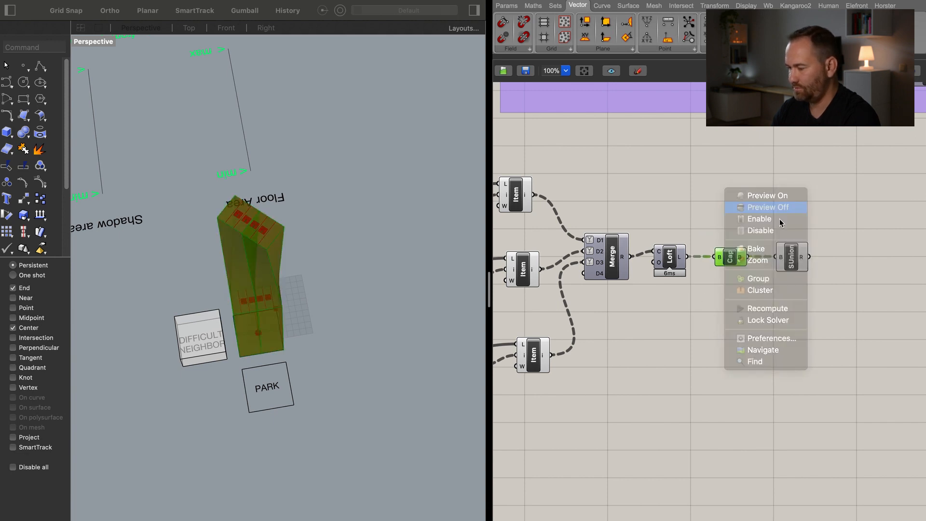
click(772, 207)
click(792, 256)
right_drag(328, 290, 363, 314)
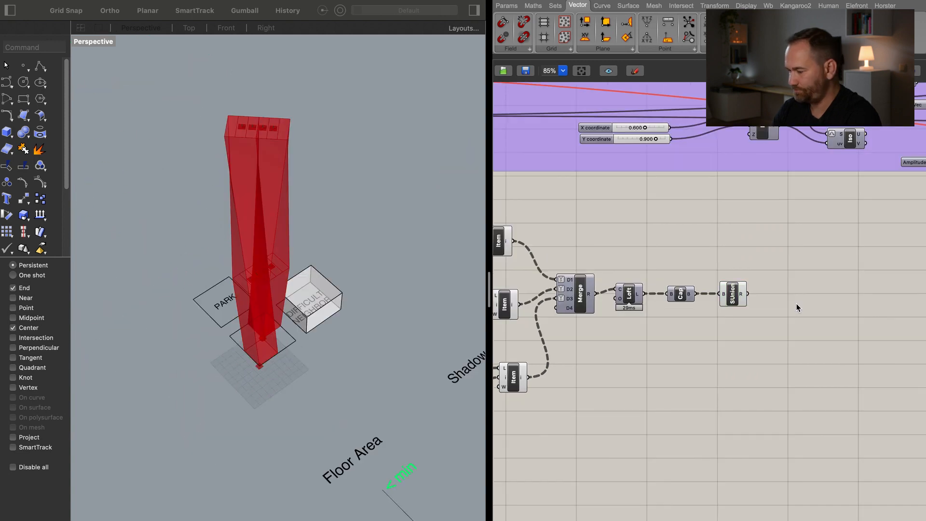
Add a Geometry parameter after the Solid Union and connect the union result to it.
double_click(796, 304)
text(ge)
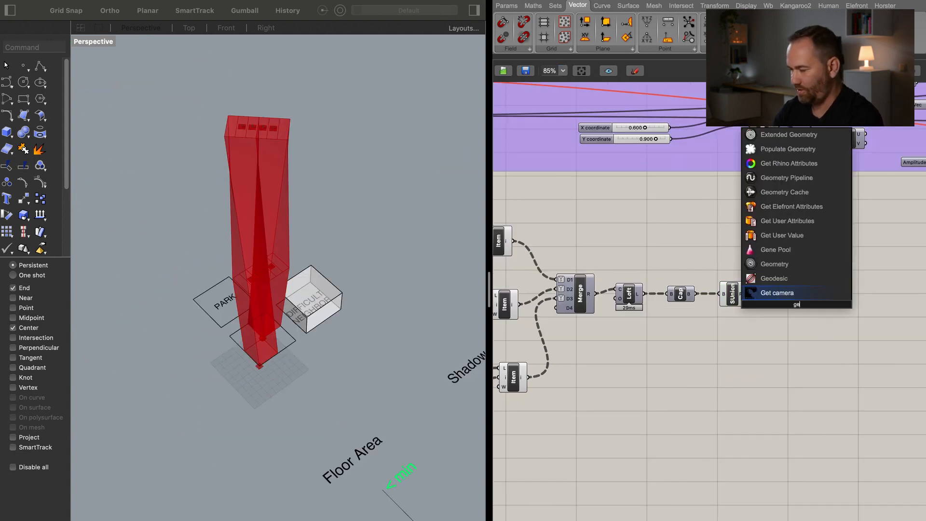
click(804, 265)
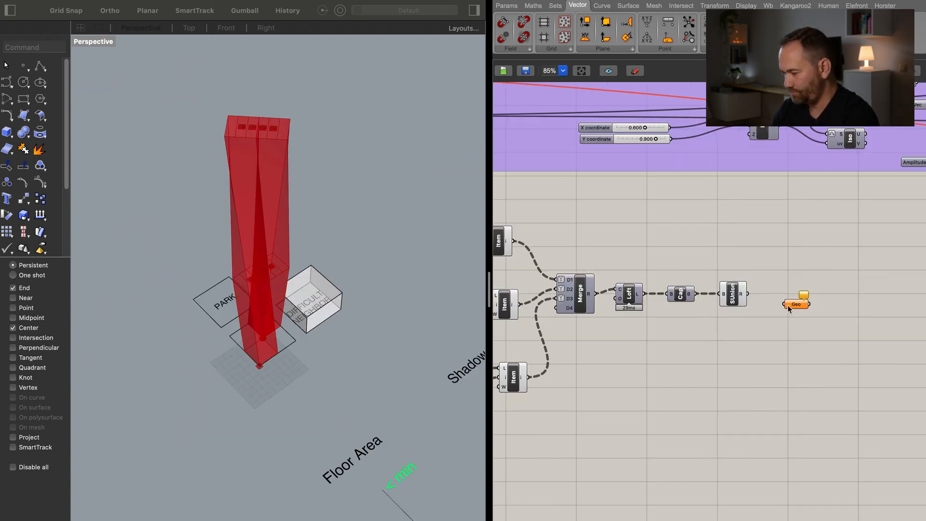
drag(747, 295, 801, 295)
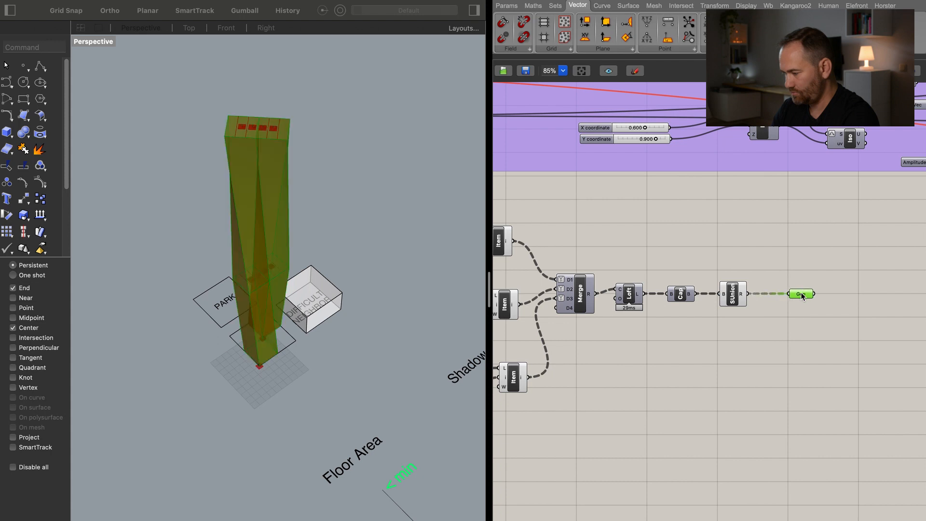
Group all components of the lofted tower definition, from the section inputs to the final Geometry parameter, into one group.
scroll(748, 439, down, 5)
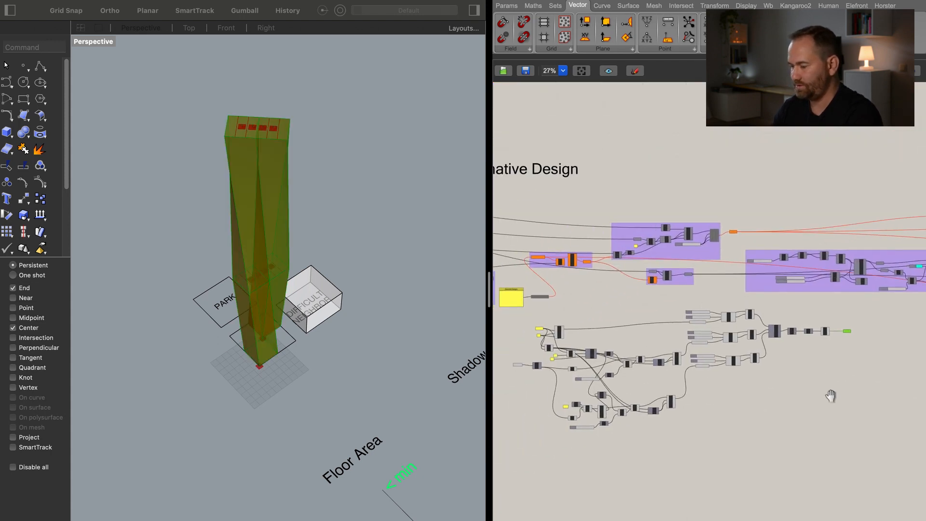
drag(899, 448, 549, 279)
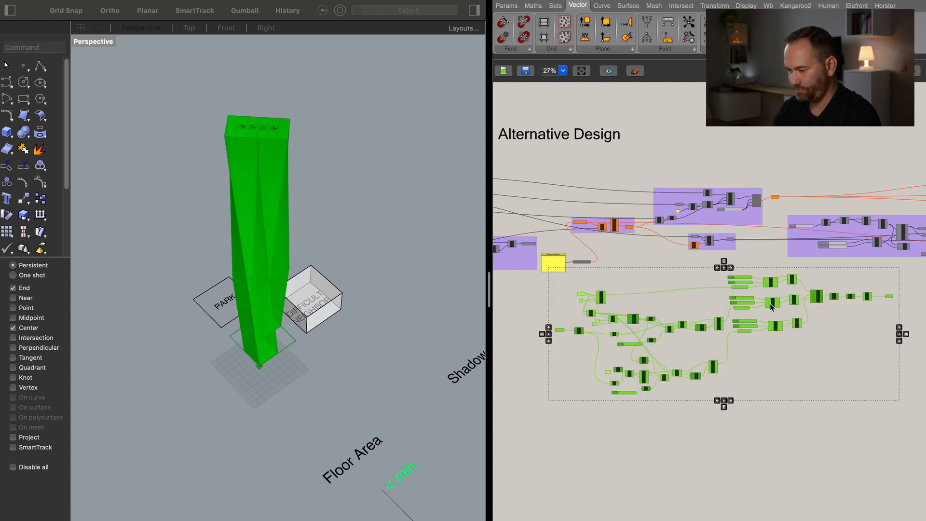
key(super+g)
drag(798, 379, 804, 398)
click(774, 462)
right_drag(645, 463, 655, 444)
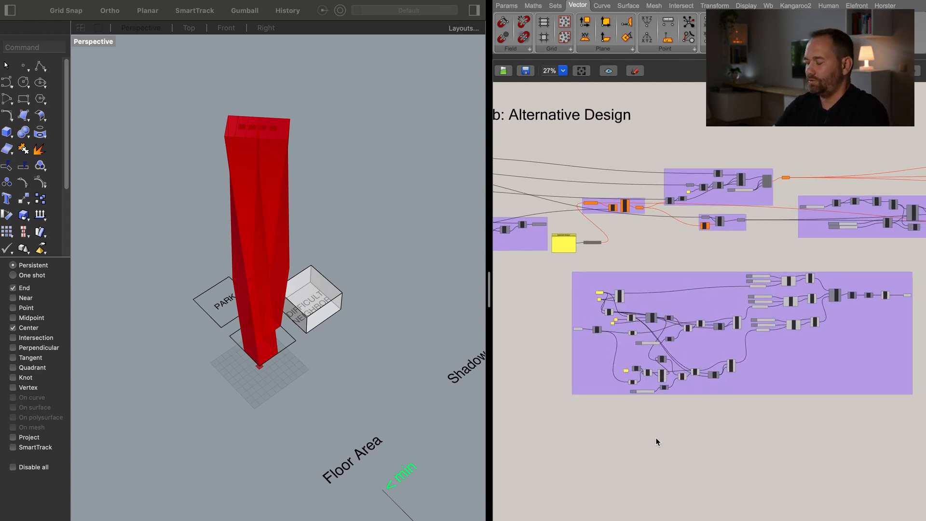
Examine the sliders that select the bottom, middle and top sections and the existing numerical description group that must match them.
scroll(673, 296, up, 5)
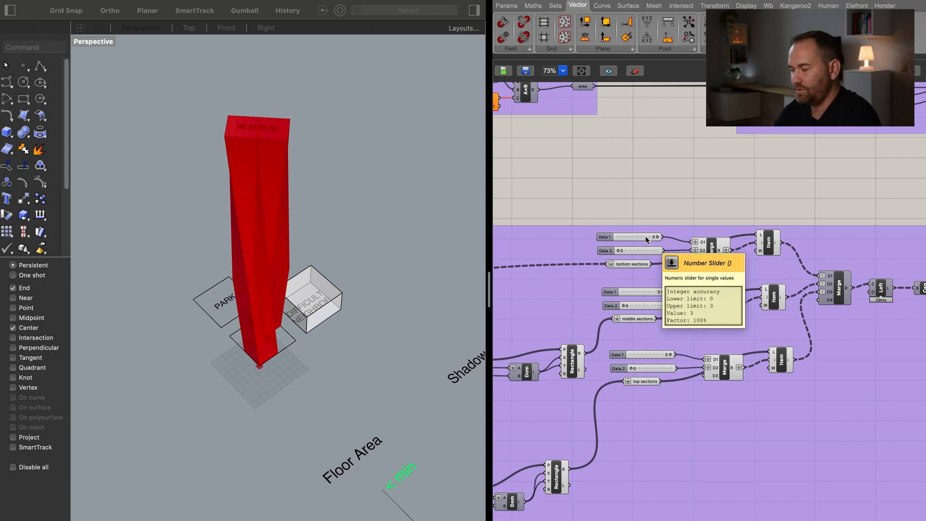
scroll(644, 242, up, 2)
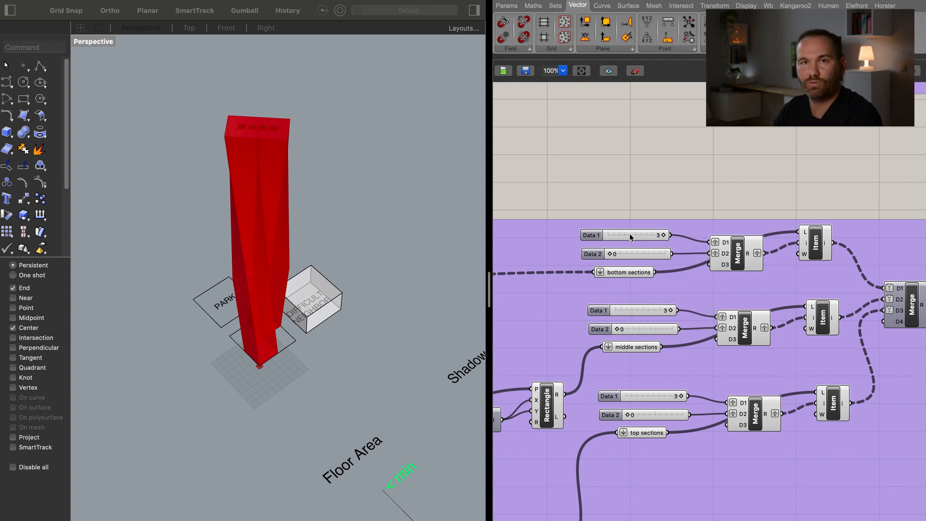
scroll(742, 315, down, 8)
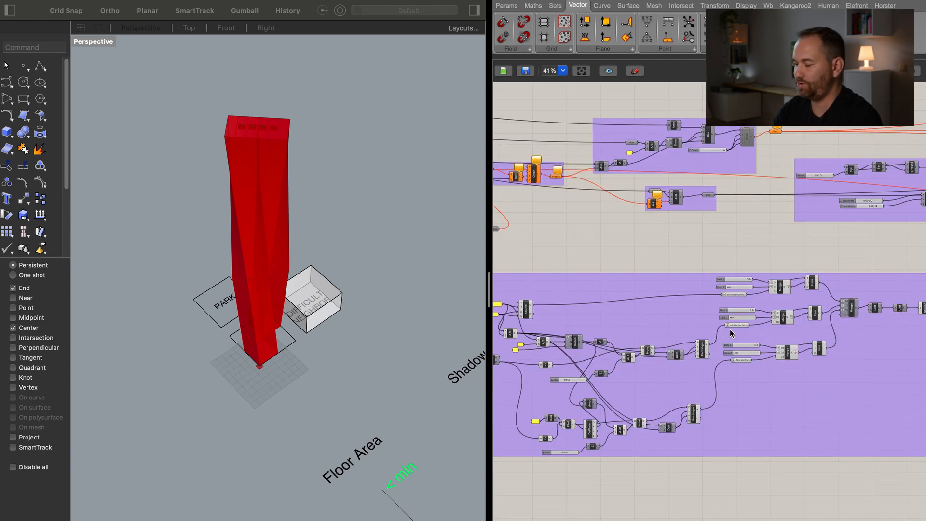
right_drag(649, 332, 774, 302)
right_drag(648, 311, 775, 316)
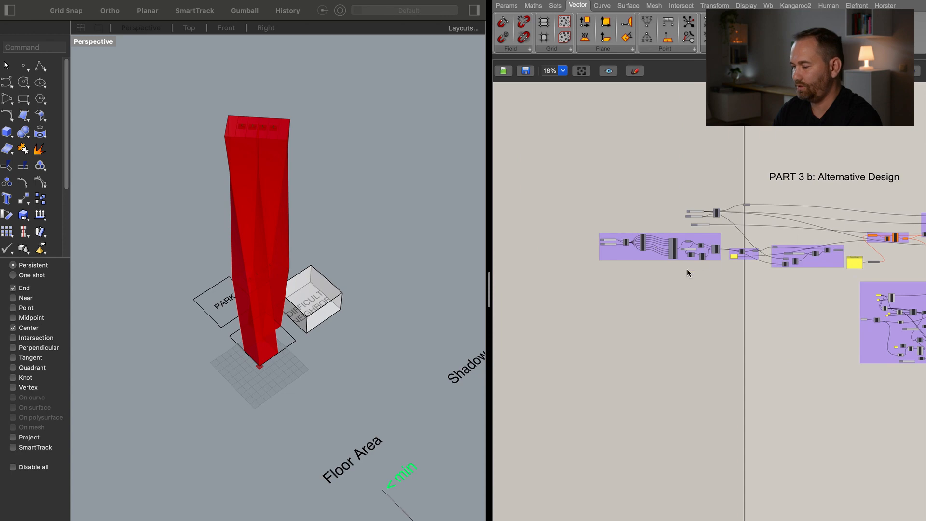
scroll(700, 258, up, 7)
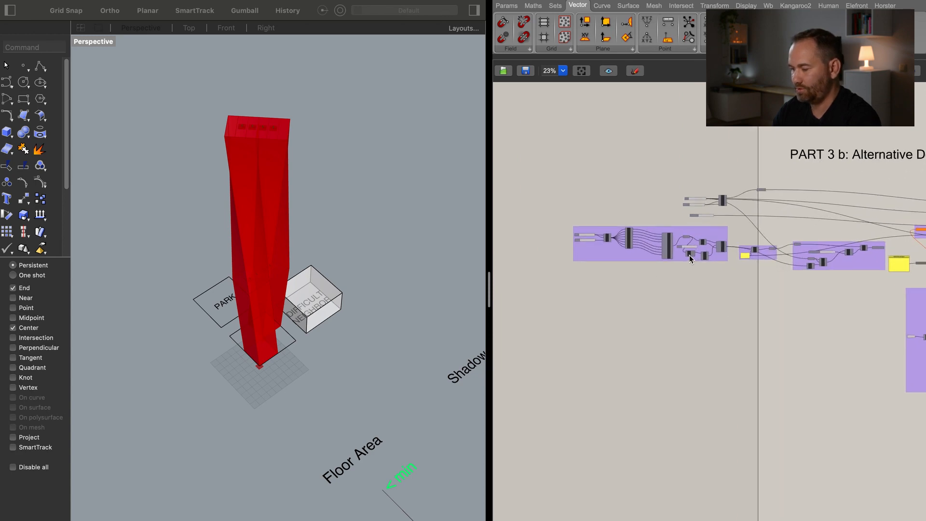
scroll(785, 334, down, 3)
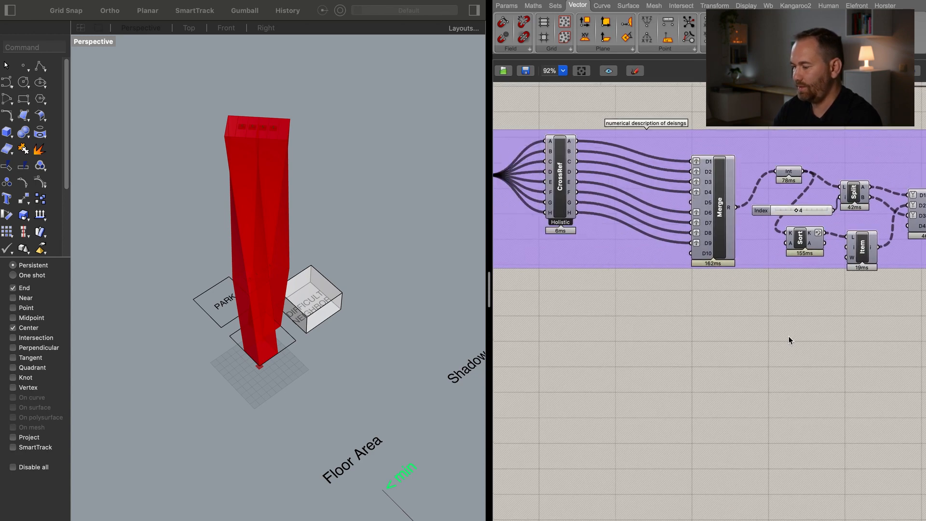
scroll(774, 341, up, 1)
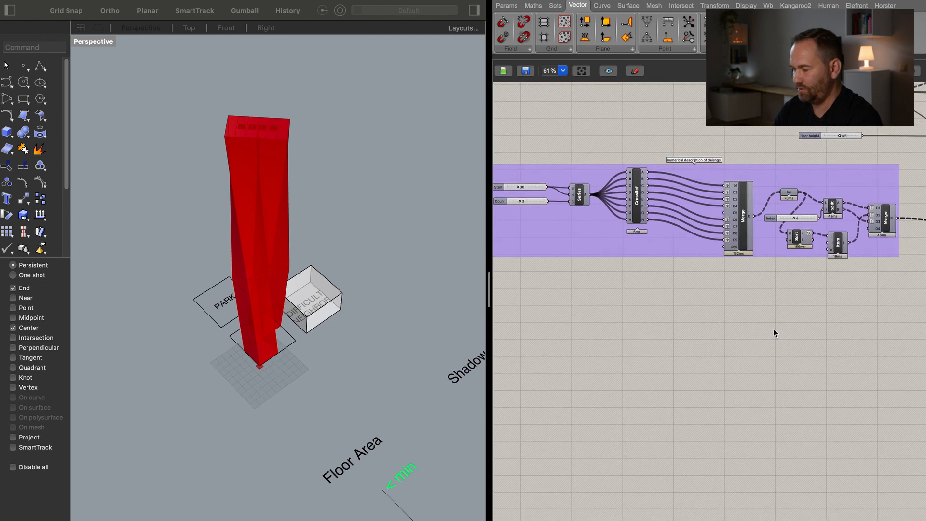
right_drag(658, 289, 570, 304)
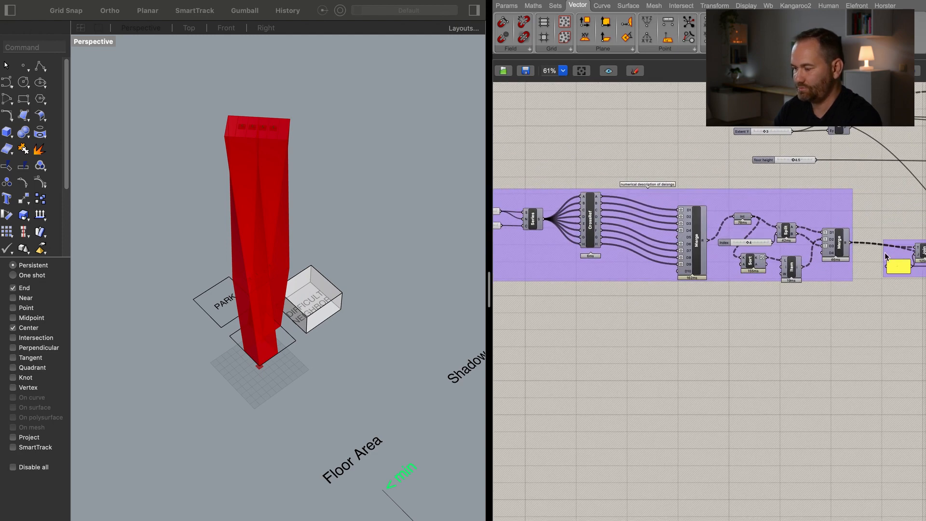
right_drag(885, 253, 844, 314)
right_drag(730, 377, 793, 341)
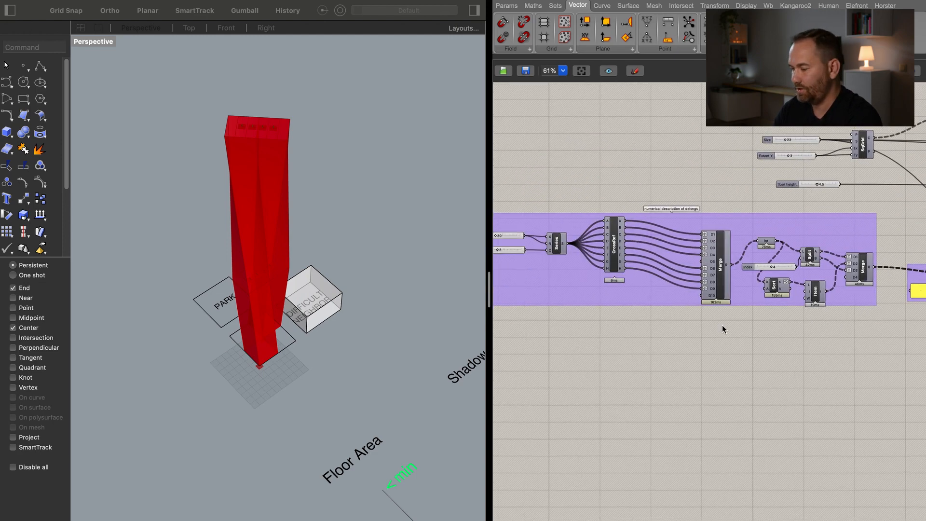
Delete the Int, Index slider, Split, Sort, Item and second Merge components that follow the Merge in the numerical description group.
scroll(706, 263, up, 5)
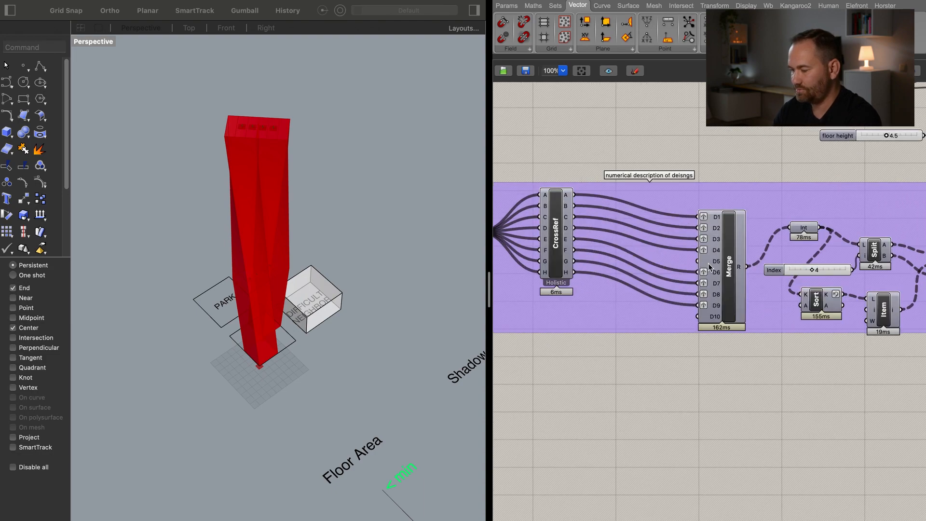
scroll(731, 264, up, 2)
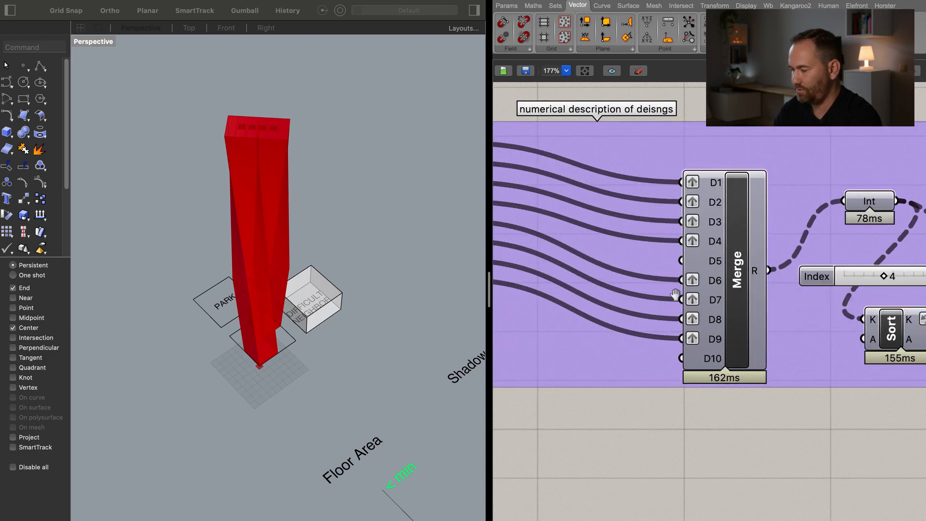
scroll(675, 294, down, 2)
drag(632, 432, 907, 181)
key(Delete)
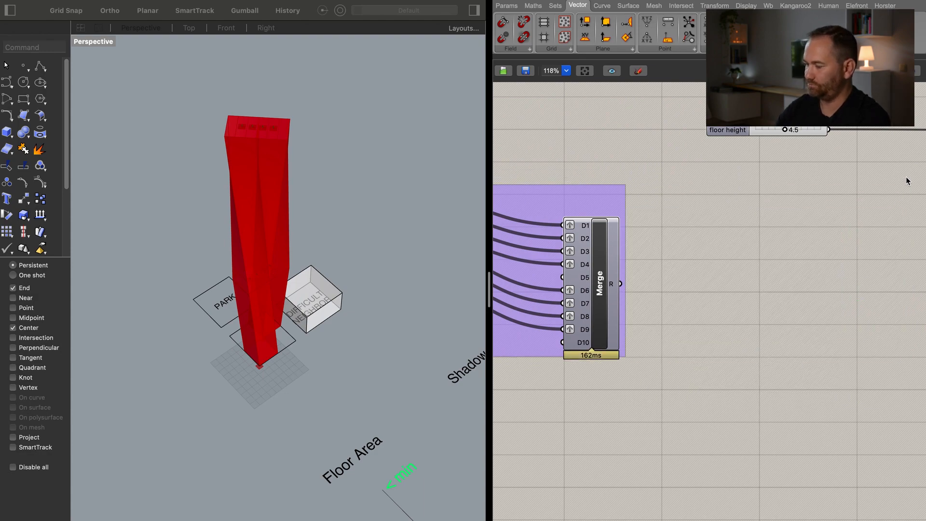
Remove the unconnected D5 input from the Merge component in the numerical description group.
right_drag(732, 303, 886, 256)
scroll(750, 256, up, 5)
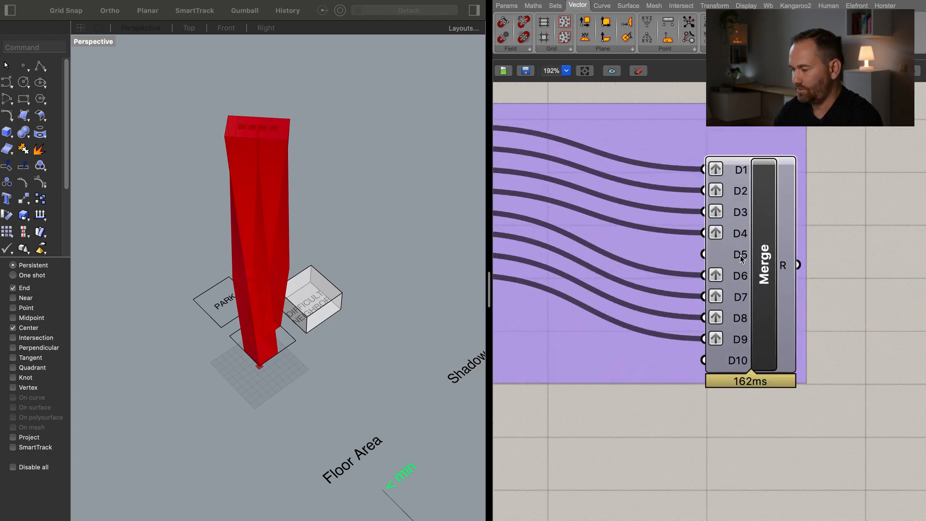
click(752, 254)
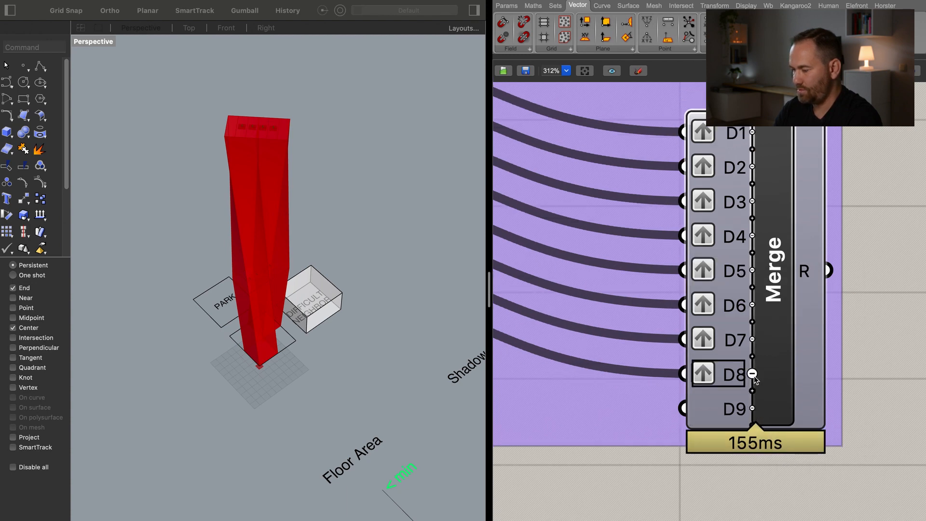
Remove lists G and H from the Cross Reference component, keeping the six lists A to F.
scroll(746, 450, down, 5)
right_drag(561, 348, 750, 339)
scroll(750, 339, up, 5)
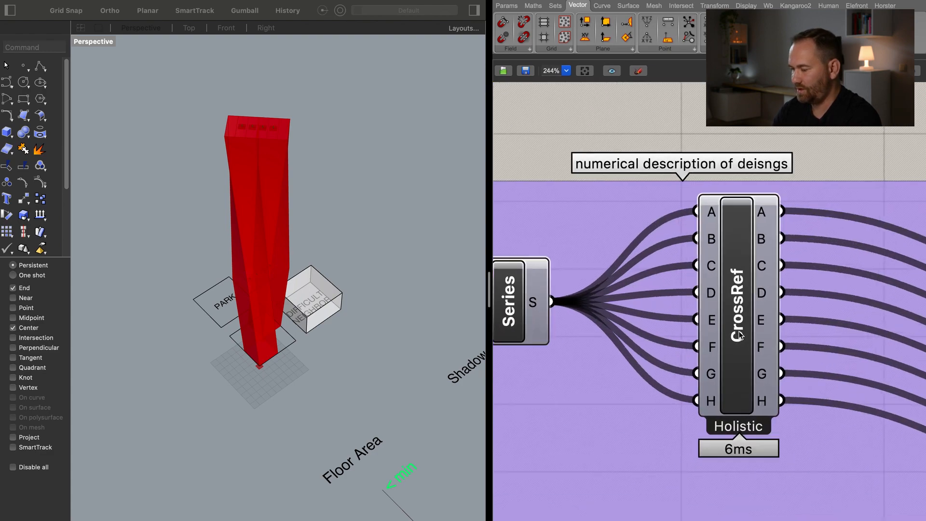
scroll(719, 414, up, 2)
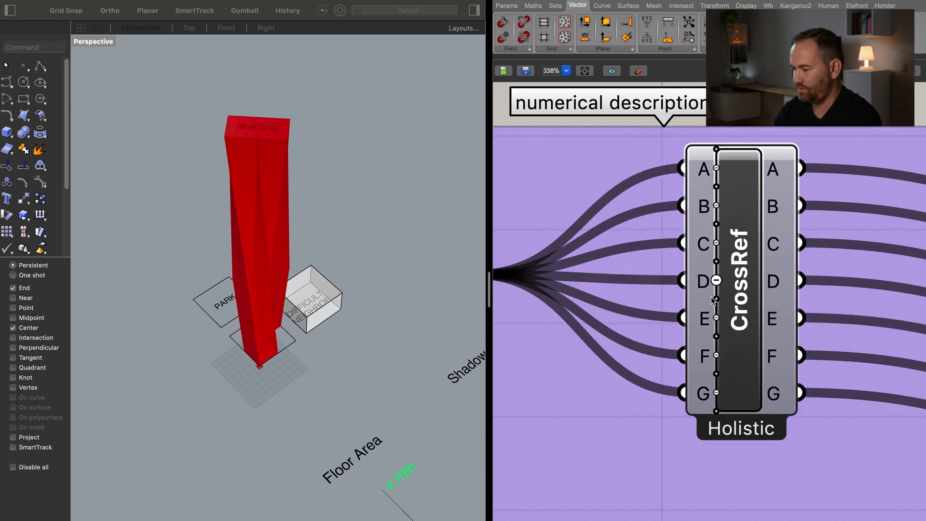
click(717, 392)
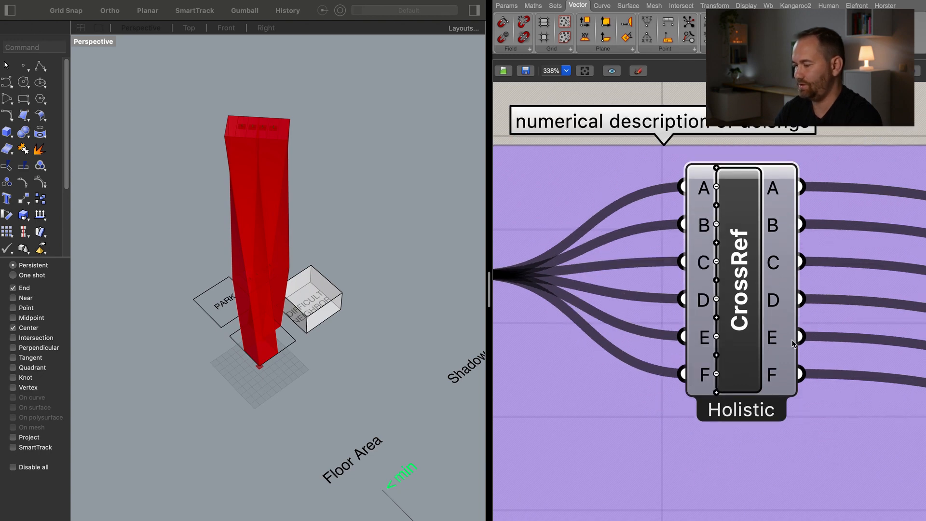
Add a panel containing 0 and connect it to the start input of the Series component.
right_drag(619, 345, 764, 337)
right_drag(618, 326, 852, 331)
right_drag(644, 283, 796, 331)
double_click(629, 108)
text(//0)
key(Return)
drag(657, 122, 892, 274)
Add a number slider set to 1, connect it to the Series step input, and delete the old slider of 30.
double_click(674, 155)
scroll(667, 243, down, 3)
double_click(747, 168)
text(1)
key(Return)
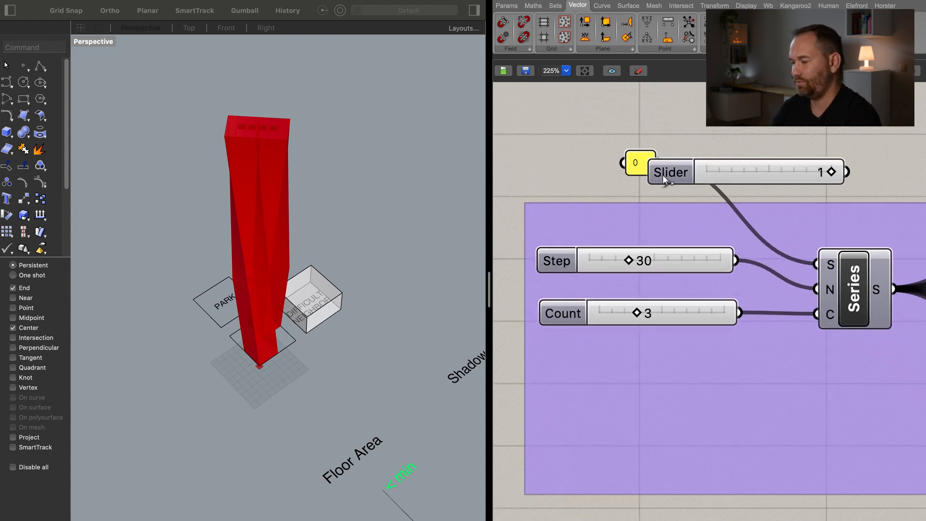
drag(663, 174, 544, 225)
drag(728, 223, 817, 289)
click(598, 264)
key(Delete)
Set the Series Count slider to 4 and check the output values of the Series and Cross Reference components.
double_click(563, 313)
drag(547, 414, 561, 414)
click(585, 438)
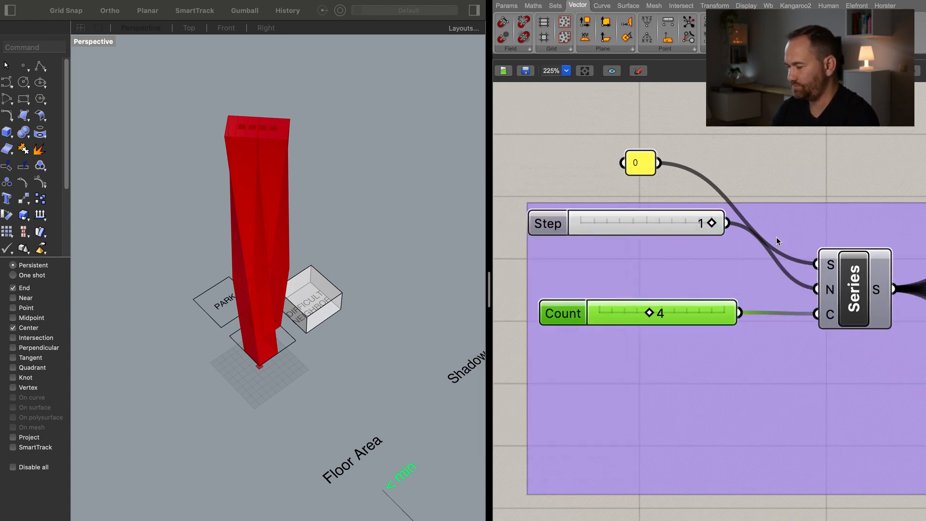
mouse_move(881, 291)
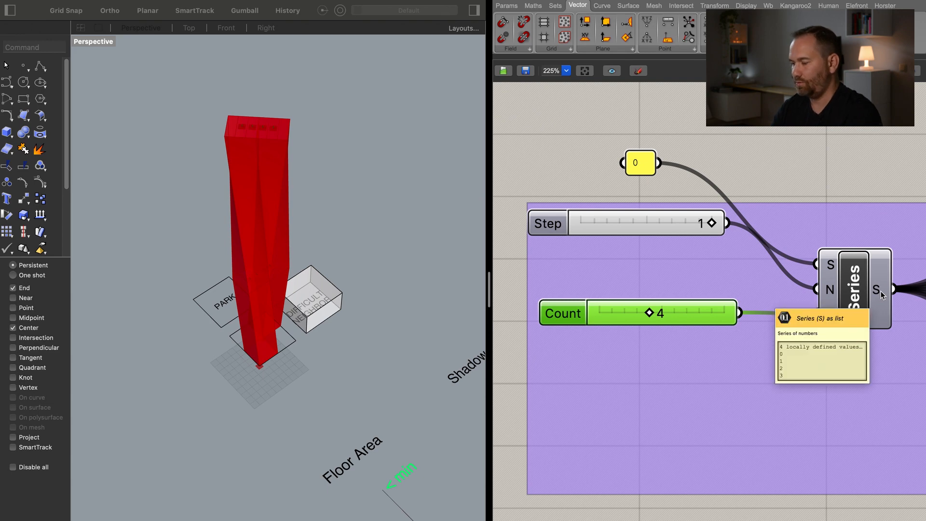
right_drag(759, 178, 572, 170)
right_drag(785, 243, 652, 232)
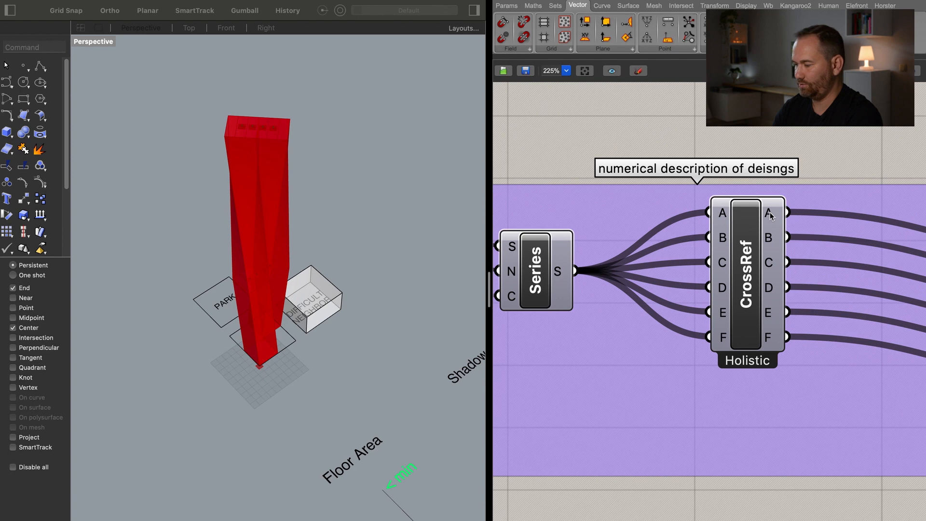
mouse_move(770, 213)
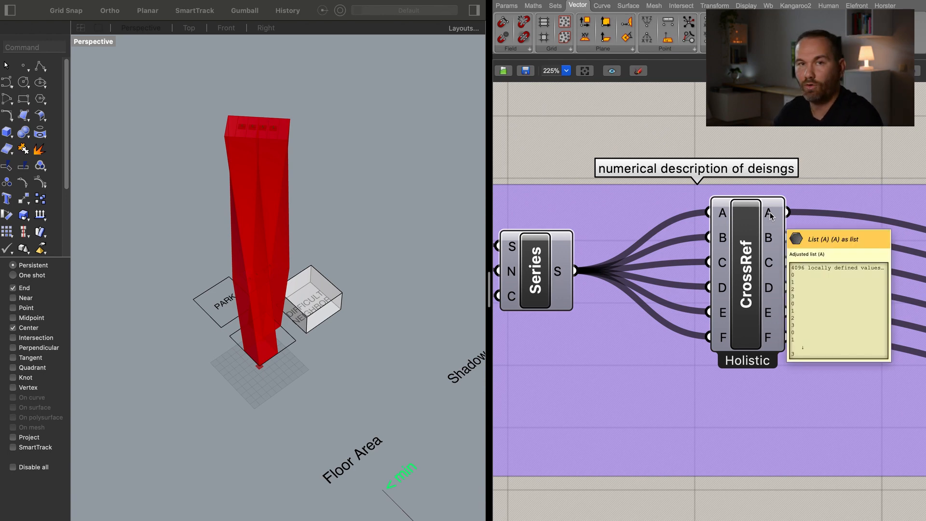
right_drag(833, 140, 787, 151)
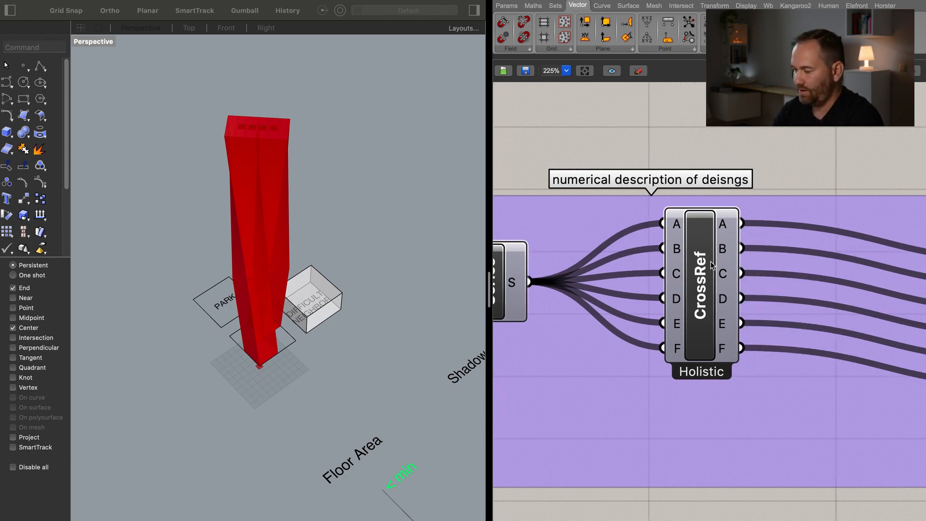
Remove the unconnected D7 and D8 inputs from the Merge component, keeping the six connected ones.
scroll(710, 267, down, 5)
scroll(709, 268, down, 1)
click(793, 299)
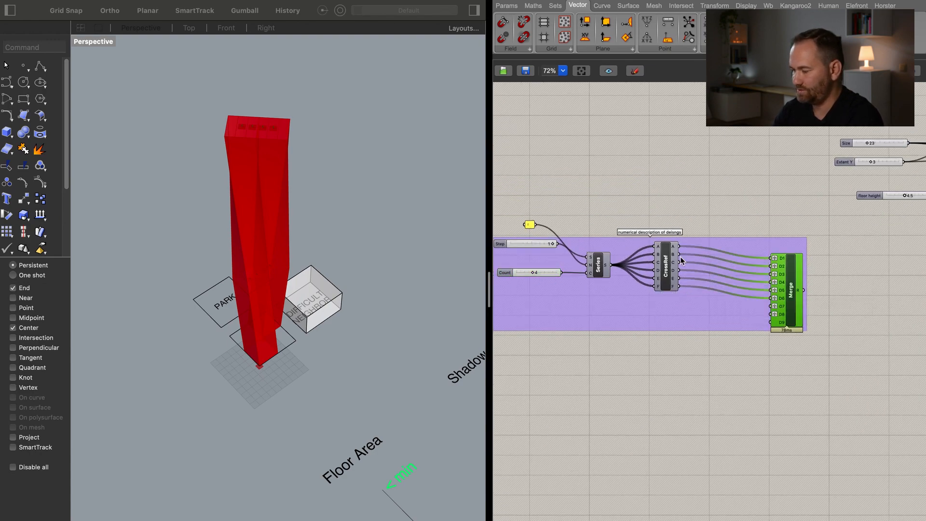
scroll(783, 301, up, 7)
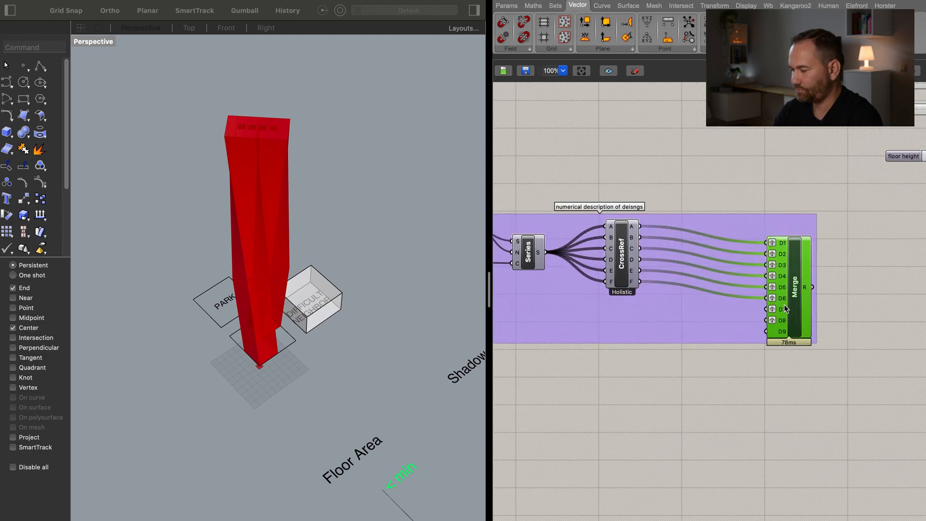
click(790, 302)
click(790, 321)
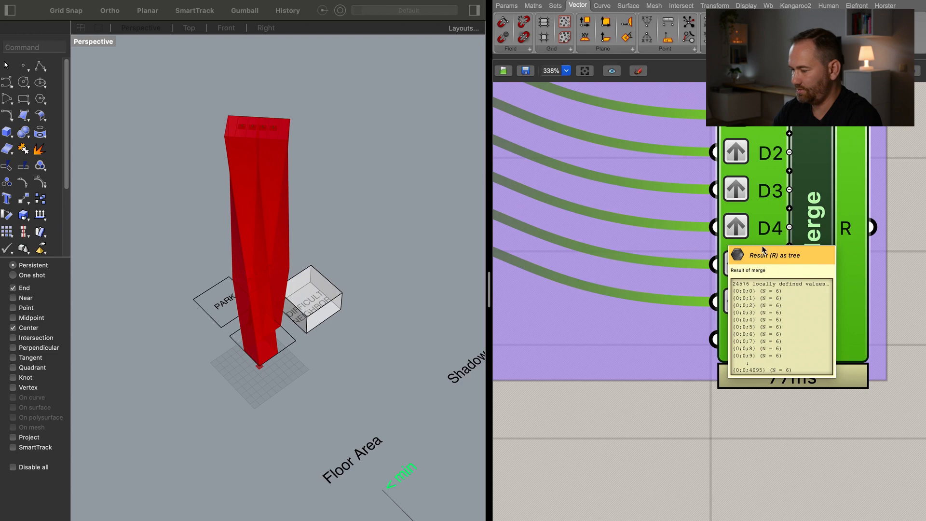
Connect the Merge result to the text input of the Join component in the genome group.
right_drag(847, 228, 615, 291)
scroll(739, 296, down, 10)
scroll(729, 323, up, 2)
scroll(755, 320, up, 3)
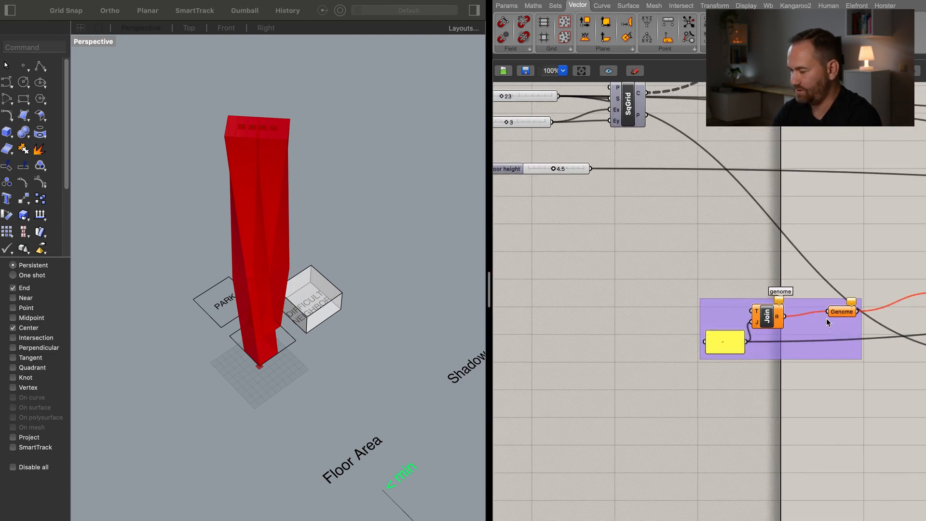
scroll(854, 331, down, 3)
drag(731, 330, 585, 314)
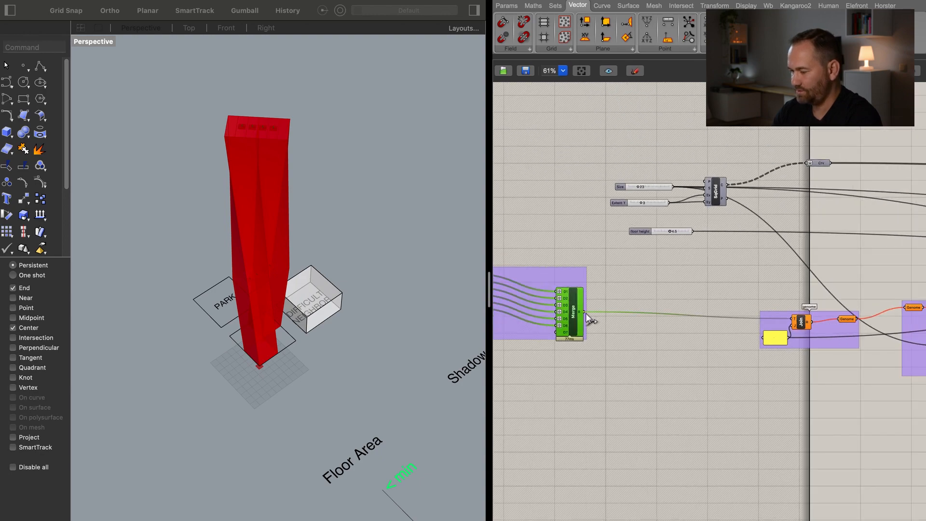
Add a panel below the genome group, connect the Genome output to it and inspect the listed genomes.
right_drag(859, 323, 787, 317)
scroll(754, 318, up, 2)
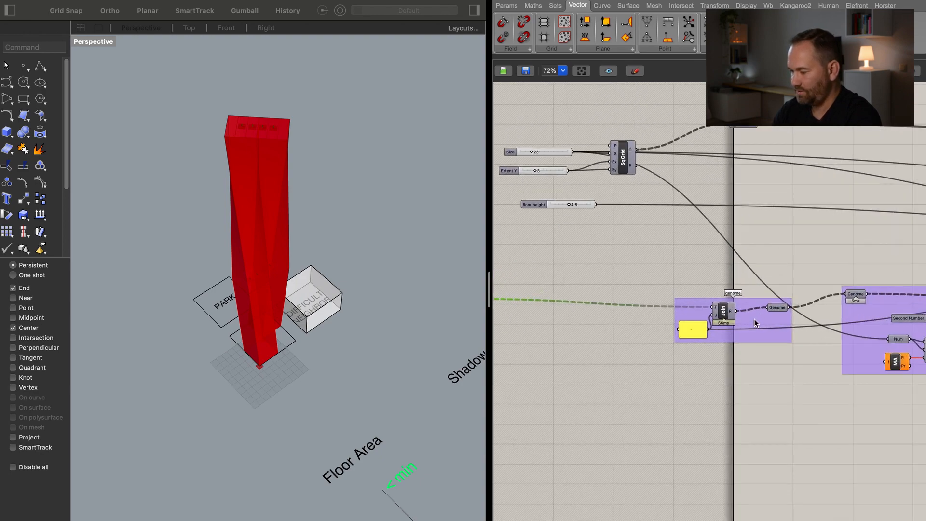
double_click(783, 381)
text(pane)
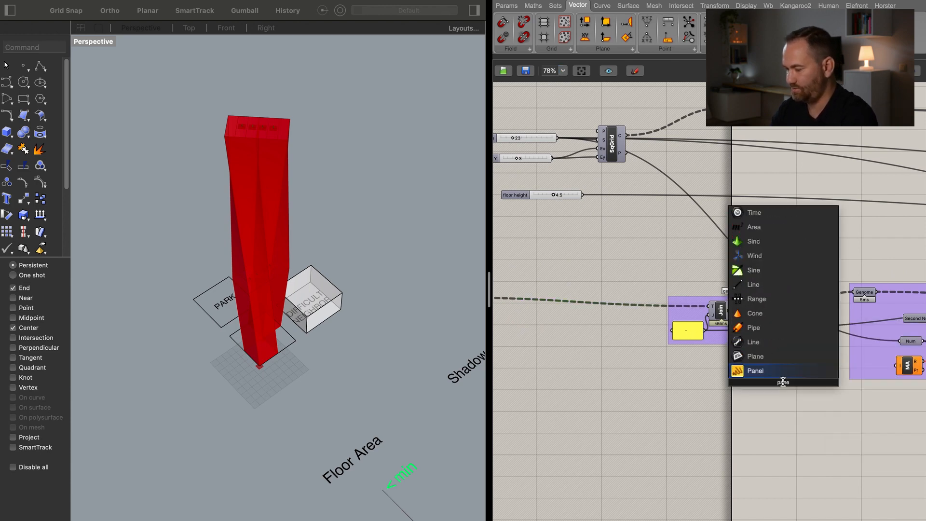
click(804, 375)
drag(792, 306, 785, 399)
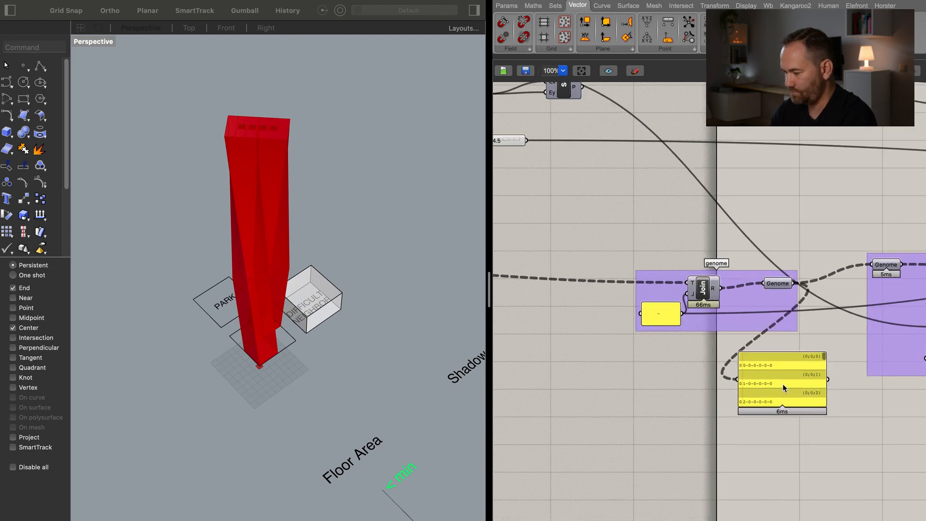
scroll(783, 387, up, 10)
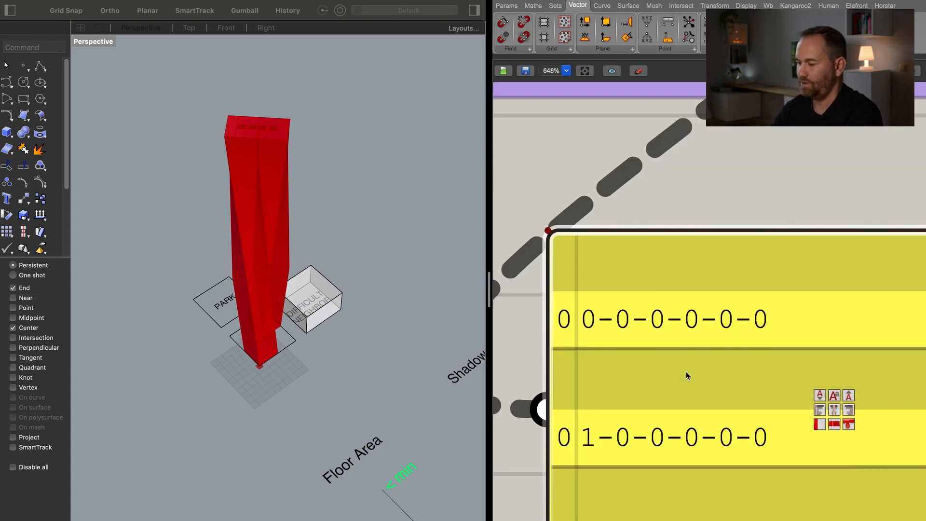
Finish checking the listed genomes and delete the temporary panel below the genome group.
scroll(719, 396, down, 3)
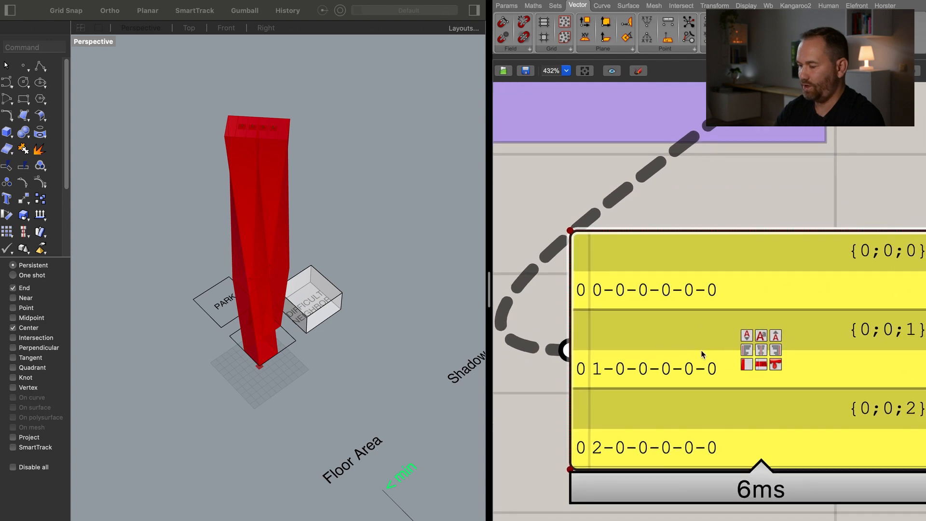
scroll(702, 351, down, 9)
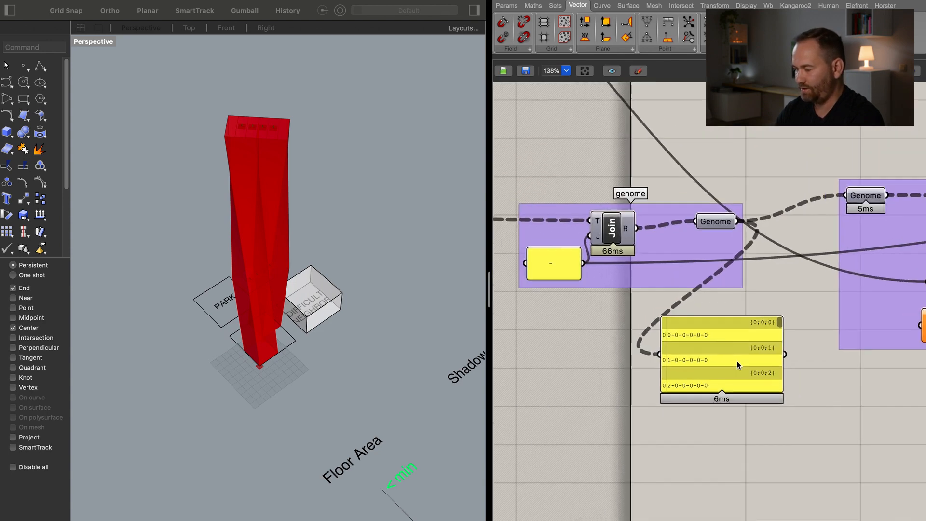
scroll(714, 360, down, 2)
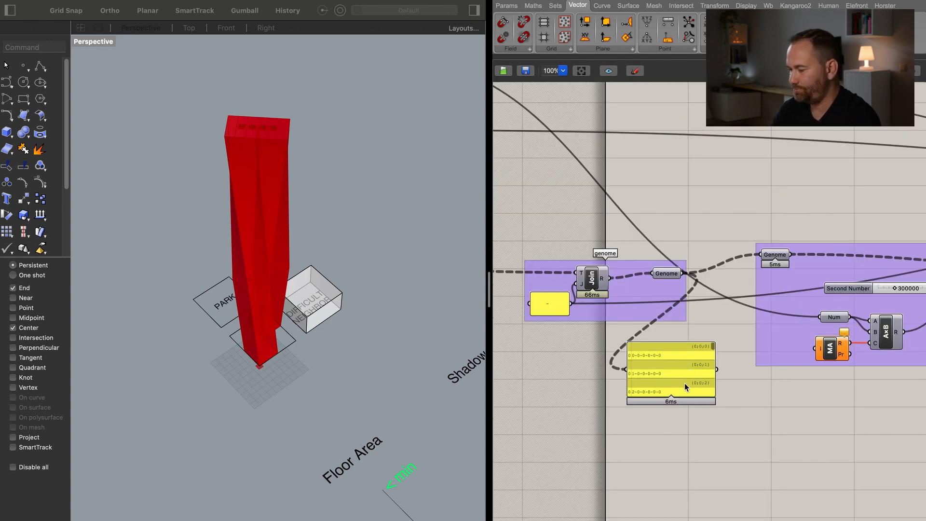
click(685, 384)
key(Delete)
Delete the entire prefilter group, including its Second Number slider and Cull component.
right_drag(820, 390, 593, 388)
scroll(747, 337, down, 1)
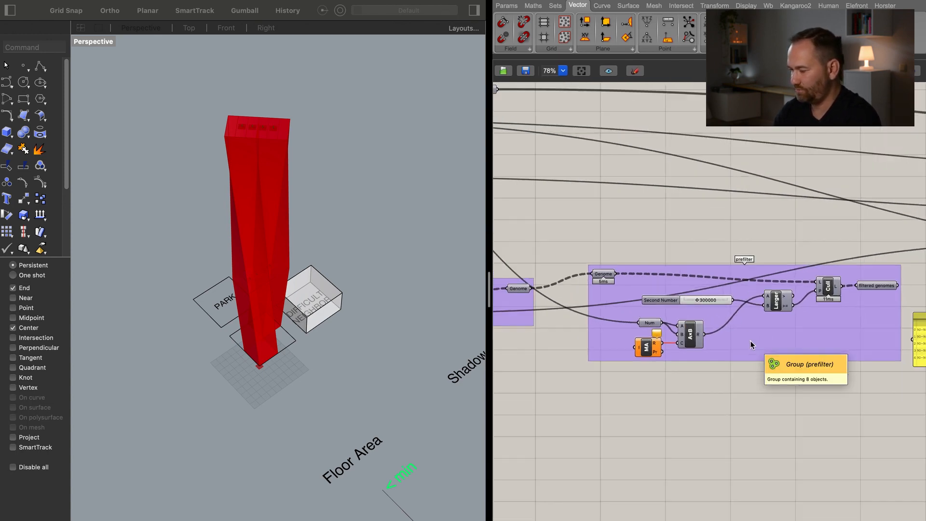
scroll(781, 307, down, 1)
drag(884, 215, 543, 388)
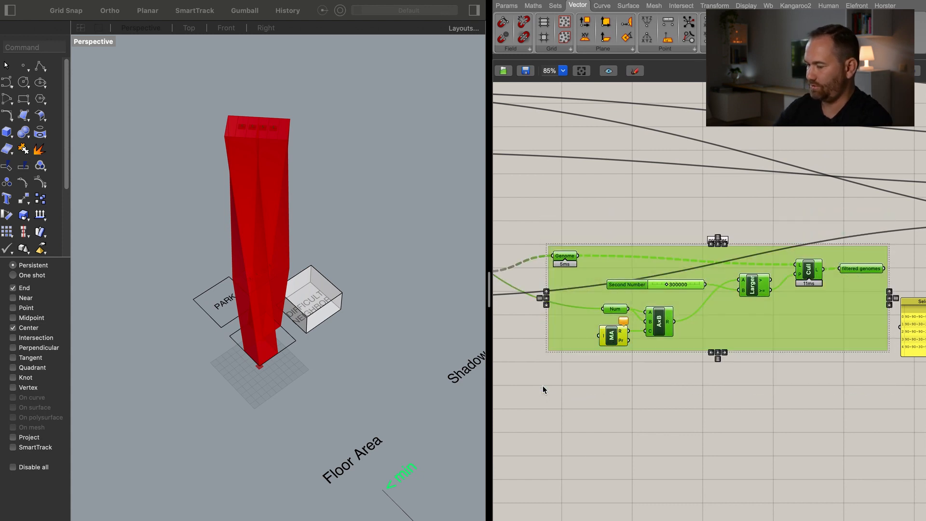
key(Delete)
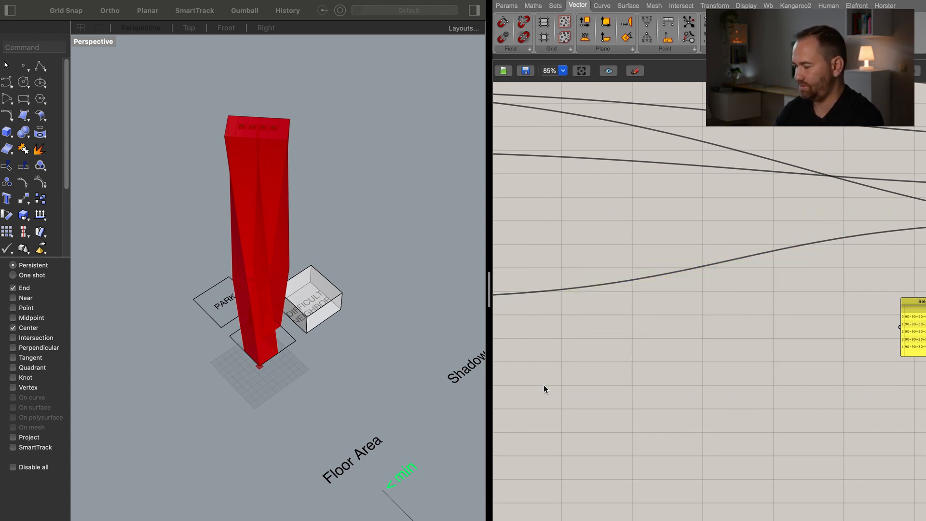
Move the Selected Designs panel and its selected genomes parameter down and back toward the genome group.
scroll(557, 383, down, 1)
right_drag(690, 379, 555, 375)
scroll(555, 376, up, 1)
drag(847, 307, 761, 354)
drag(777, 310, 507, 374)
right_drag(640, 434, 837, 406)
drag(716, 363, 524, 389)
click(678, 310)
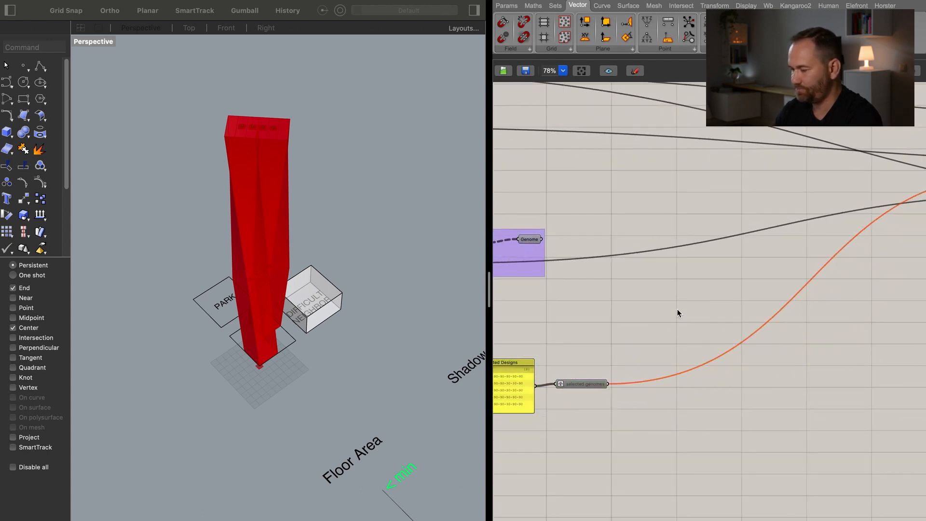
Connect the Genome output directly to the filtered genomes parameter, replacing the selected genomes connection.
right_drag(738, 295, 619, 345)
scroll(647, 345, down, 2)
right_drag(757, 353, 699, 369)
right_drag(793, 268, 713, 304)
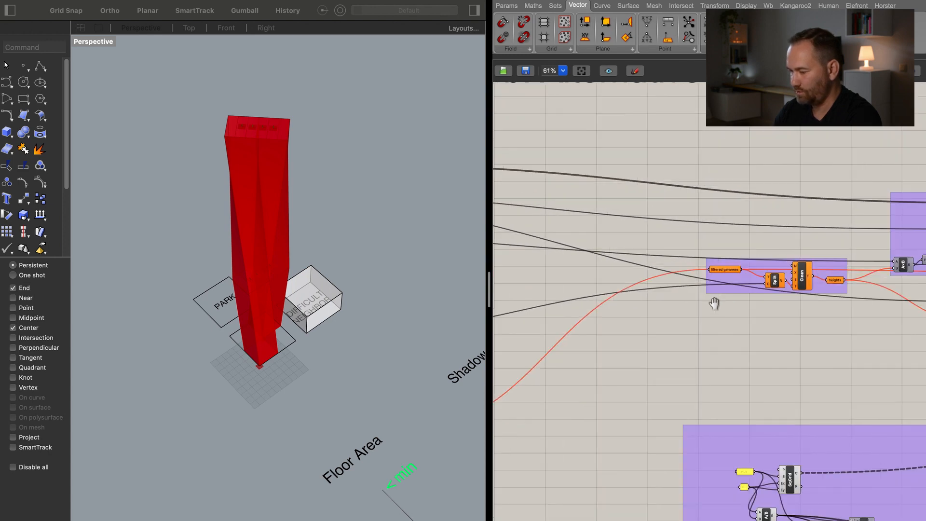
scroll(773, 297, up, 3)
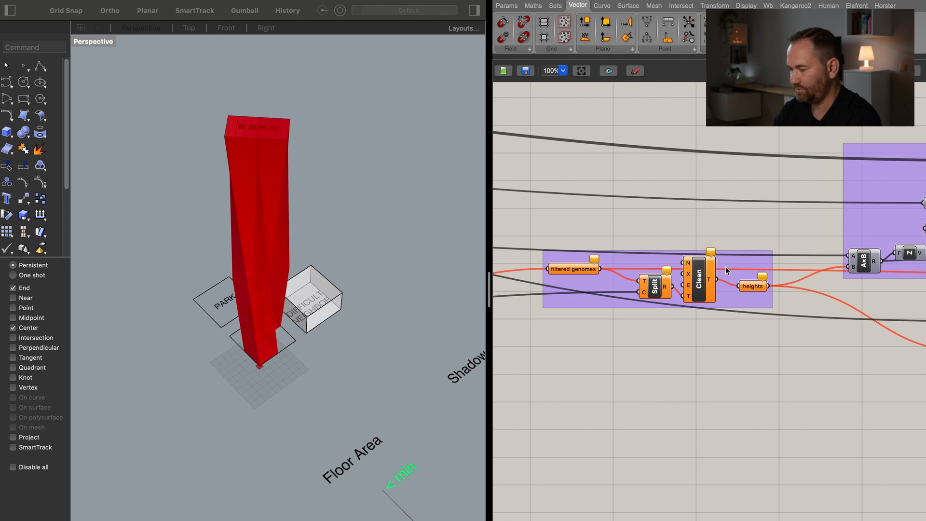
right_drag(591, 395, 847, 353)
scroll(882, 354, down, 5)
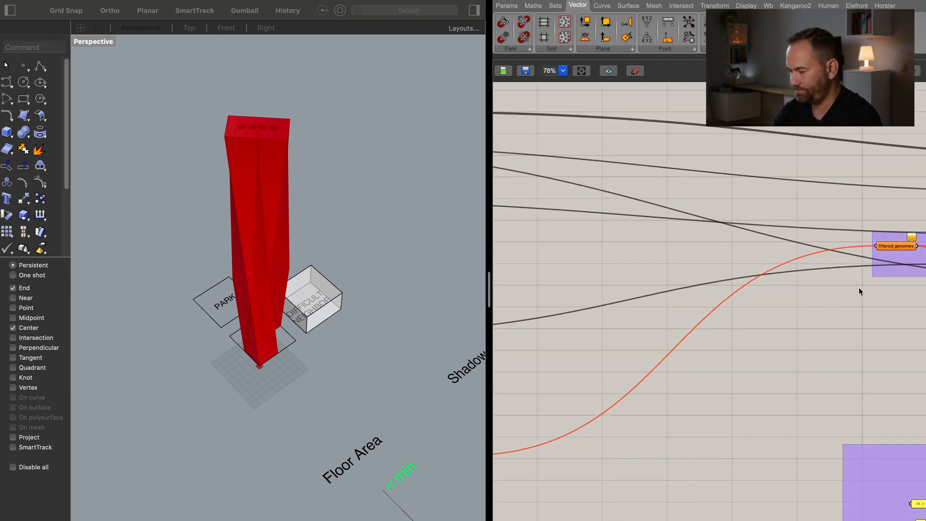
drag(916, 264, 547, 299)
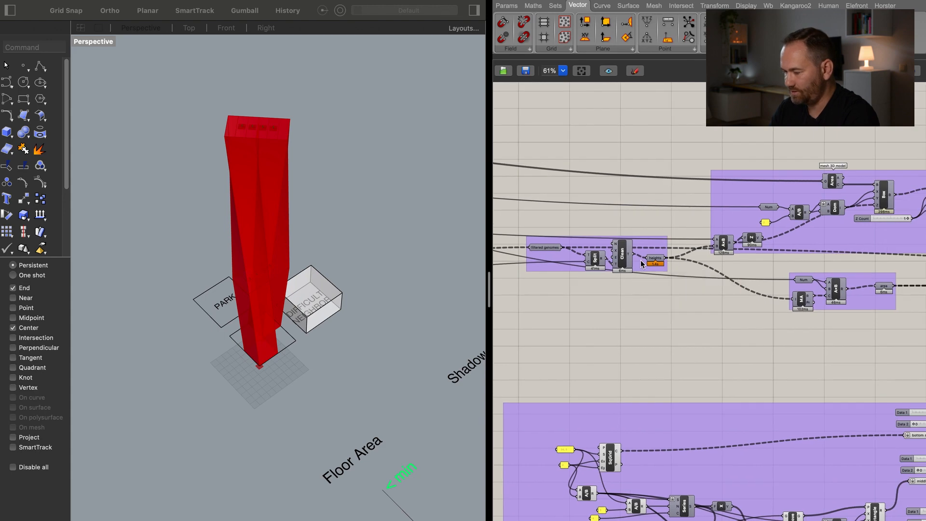
Rename the heights parameter after the Clean component to "sections positions".
click(661, 265)
scroll(661, 265, up, 5)
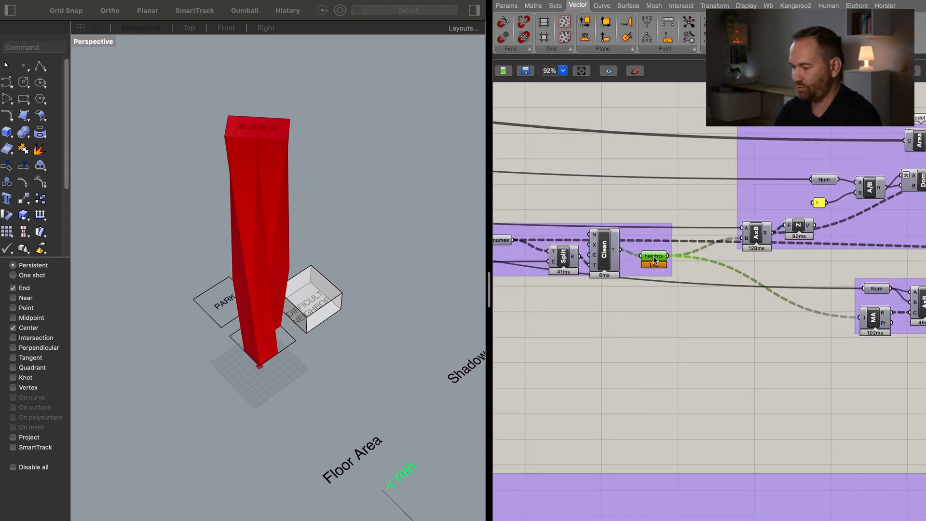
right_click(681, 258)
text(s)
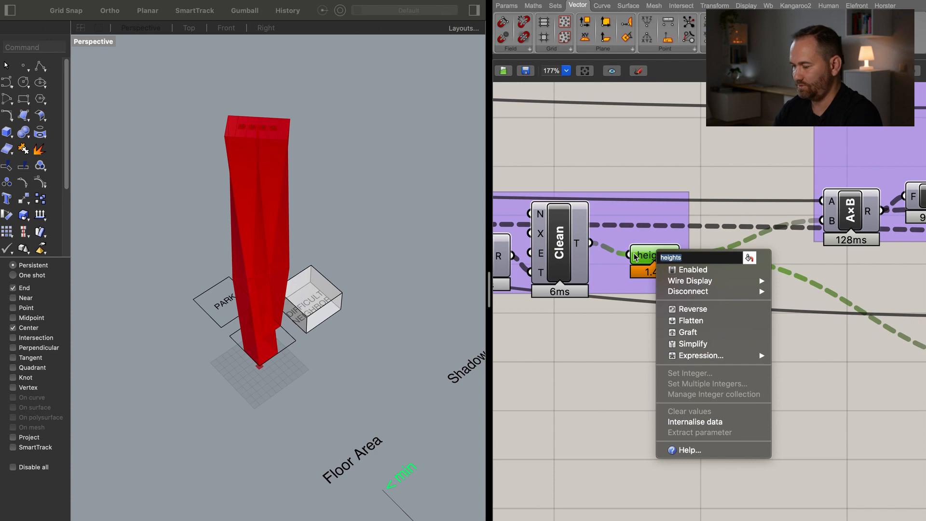
text(ections positions)
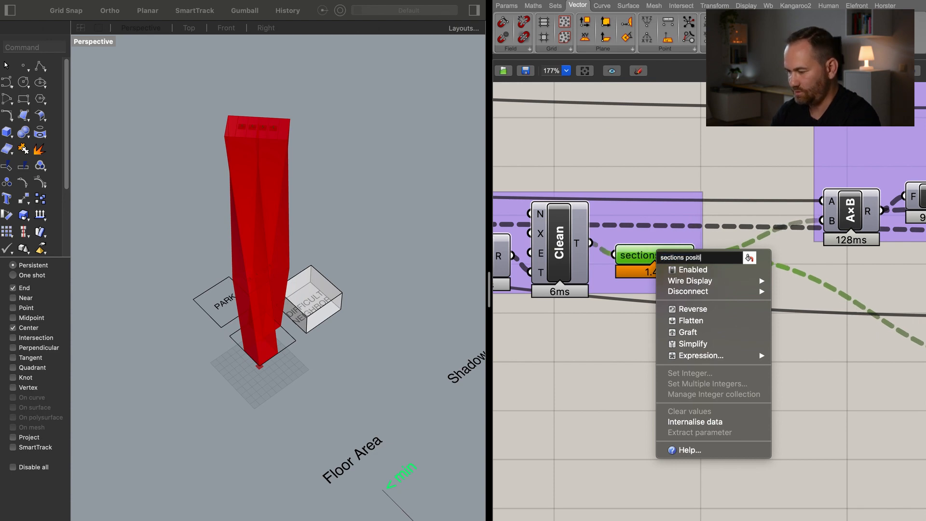
key(Return)
scroll(645, 319, down, 4)
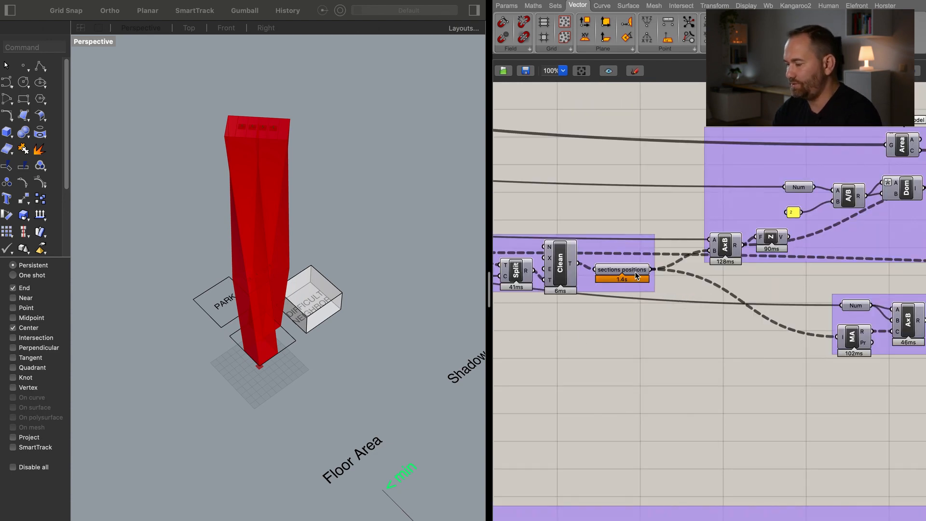
mouse_move(637, 276)
scroll(691, 354, down, 3)
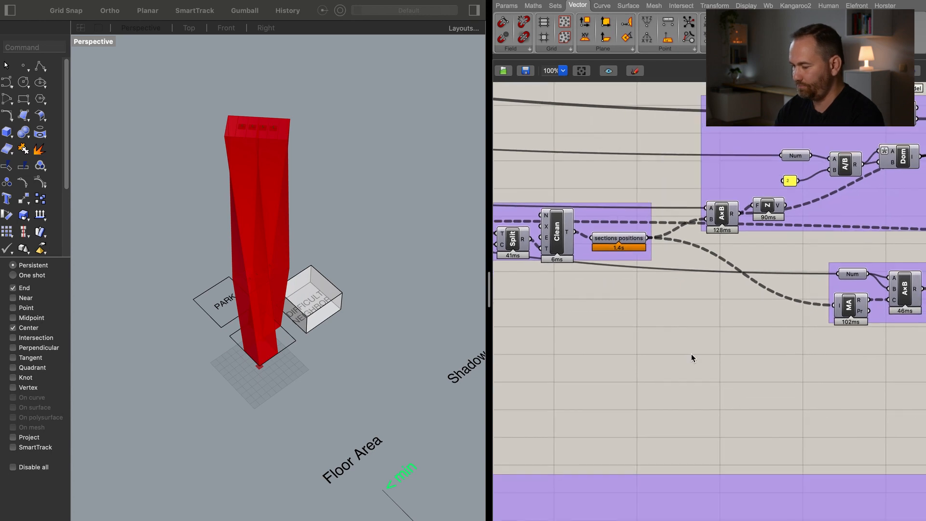
Delete the old mesh 3D model group and move the remaining Geo parameter slightly upward.
scroll(691, 355, up, 4)
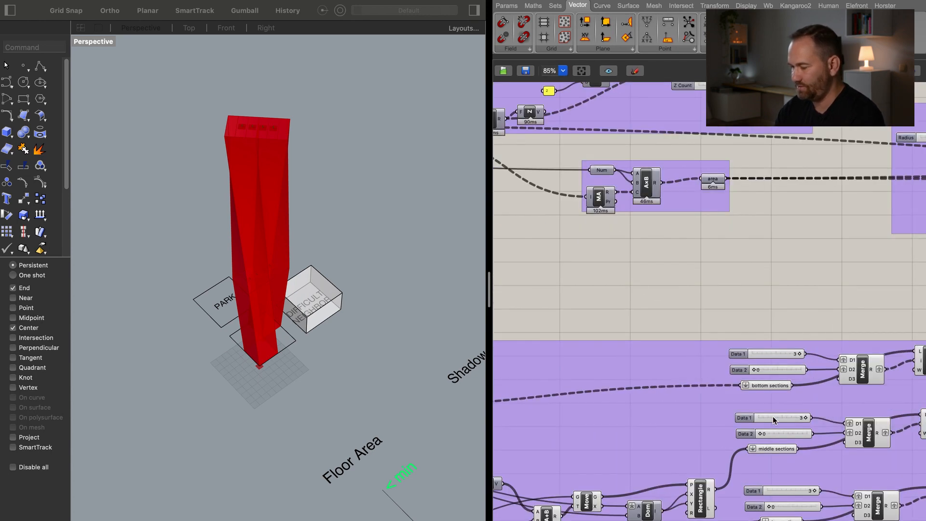
scroll(773, 416, down, 2)
drag(807, 127, 546, 219)
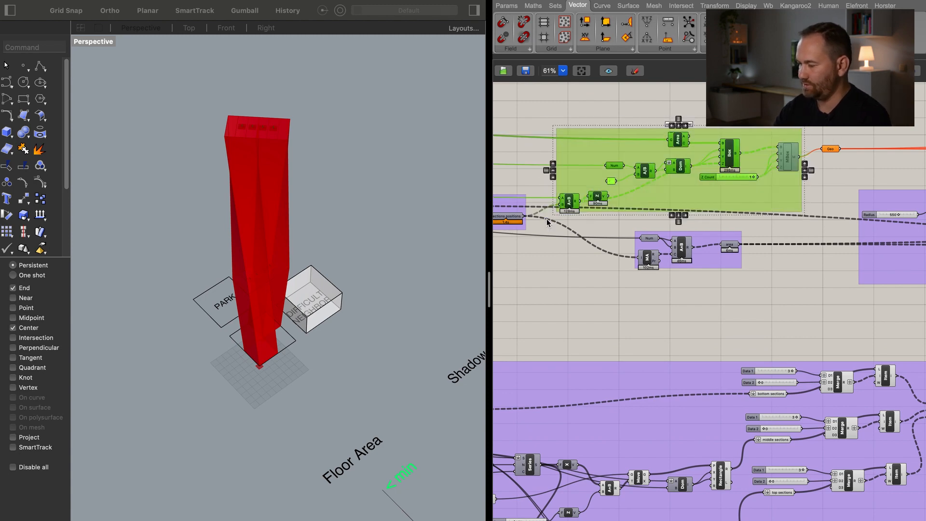
key(Delete)
drag(830, 155, 837, 143)
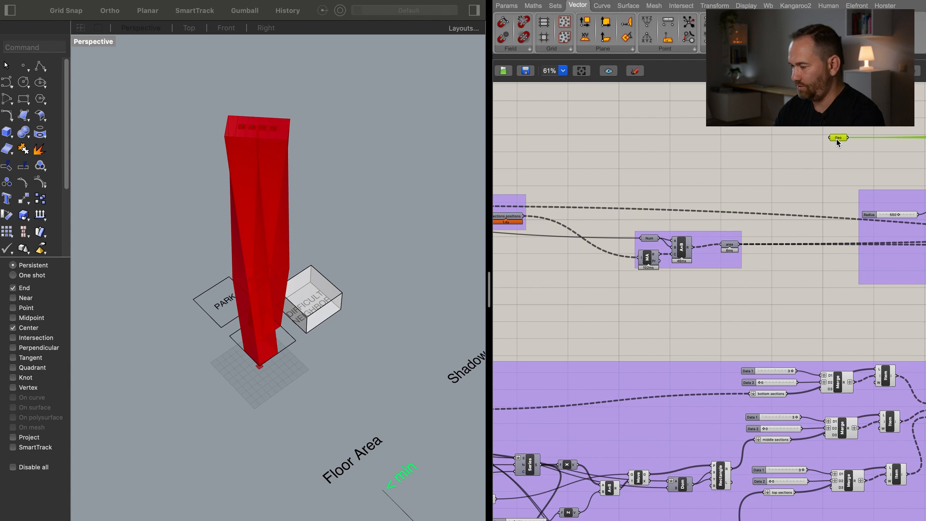
right_drag(785, 318, 710, 273)
right_drag(741, 346, 553, 331)
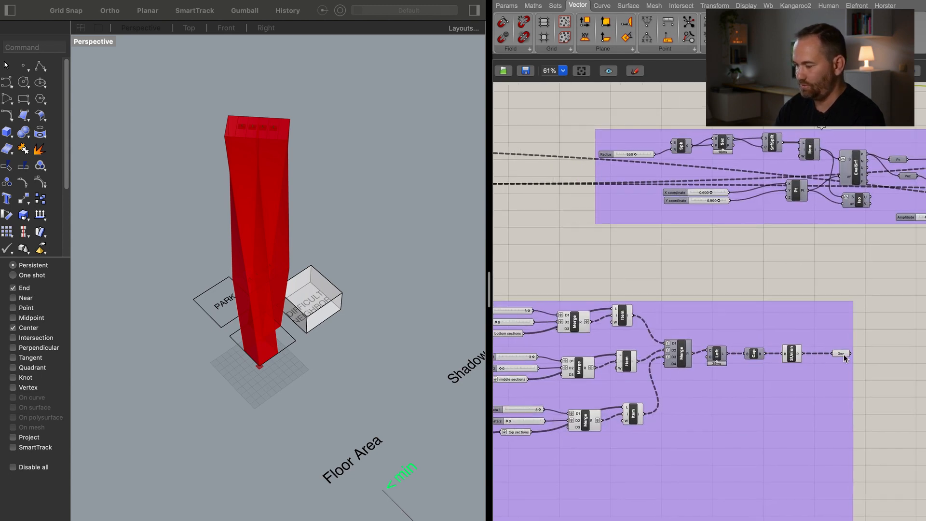
right_drag(701, 277, 816, 304)
Pull the area parameter aside and delete the Num, Mass Addition and multiplication components that feed it.
scroll(769, 338, down, 1)
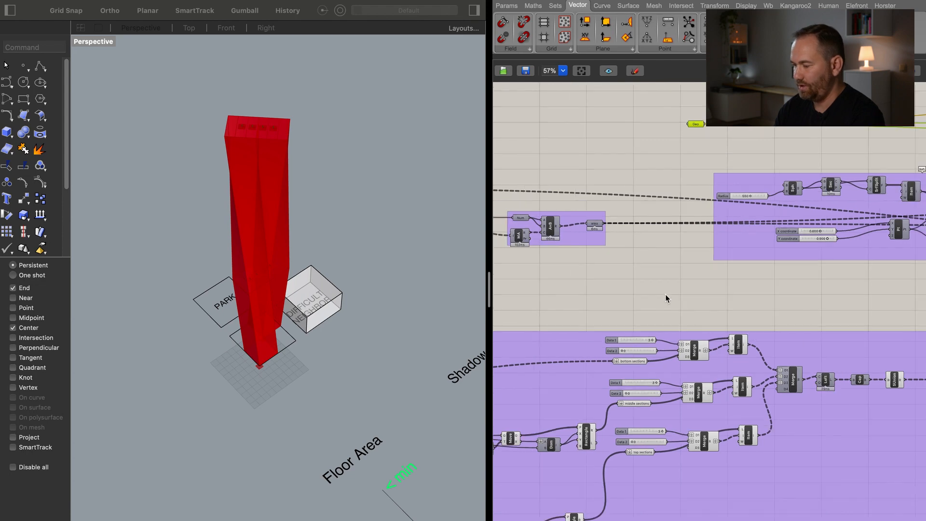
right_drag(678, 302, 746, 296)
scroll(672, 234, up, 4)
drag(684, 229, 717, 233)
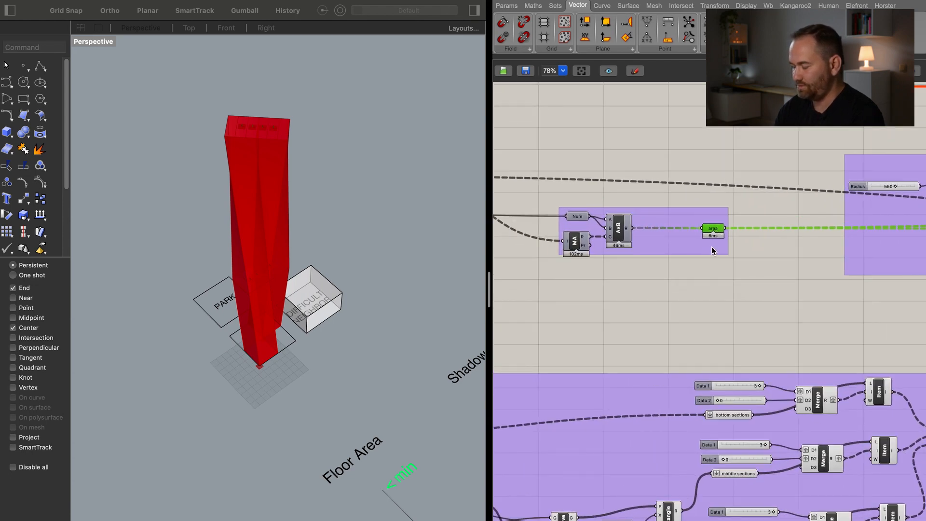
right_drag(687, 328, 644, 303)
right_drag(843, 321, 916, 287)
right_drag(654, 278, 866, 296)
drag(617, 272, 719, 189)
key(Delete)
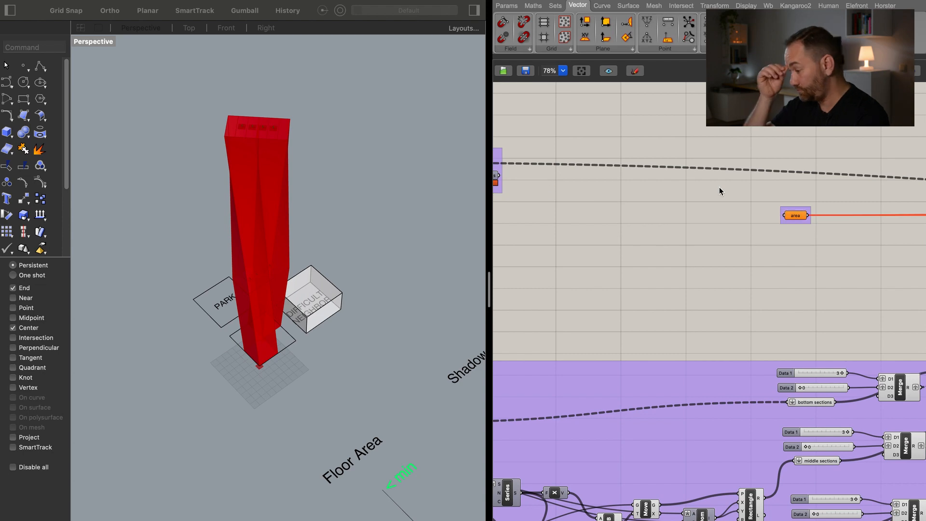
Check the data structure of the sections positions parameter and add a List Item component near it.
right_drag(497, 178, 677, 177)
mouse_move(671, 178)
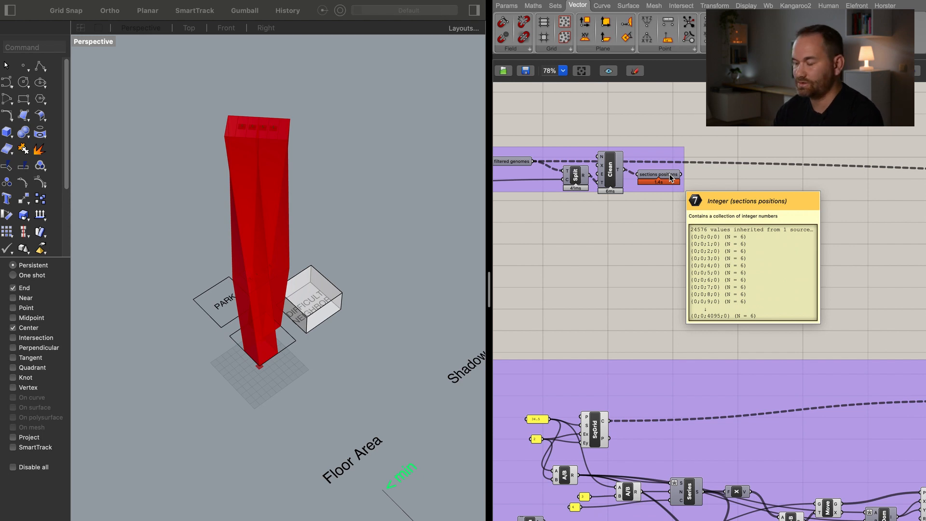
right_drag(760, 291, 699, 267)
double_click(688, 242)
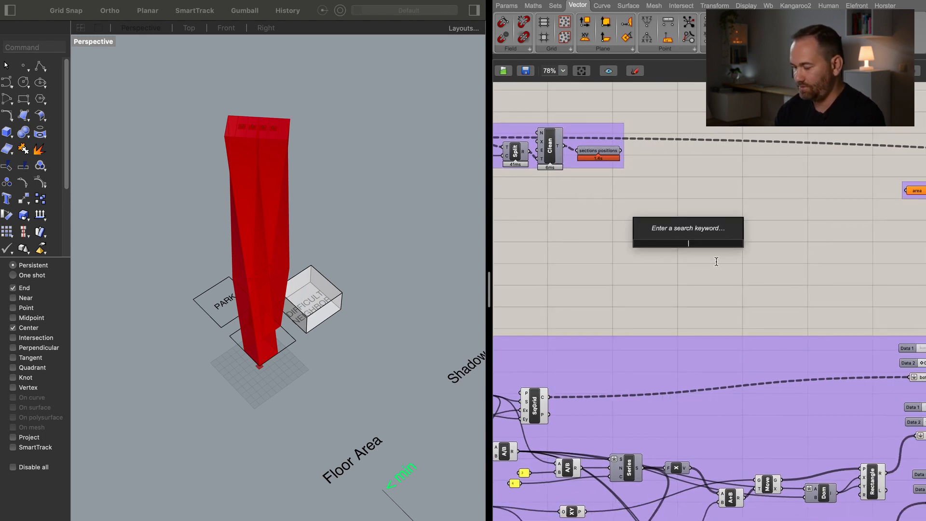
text(list)
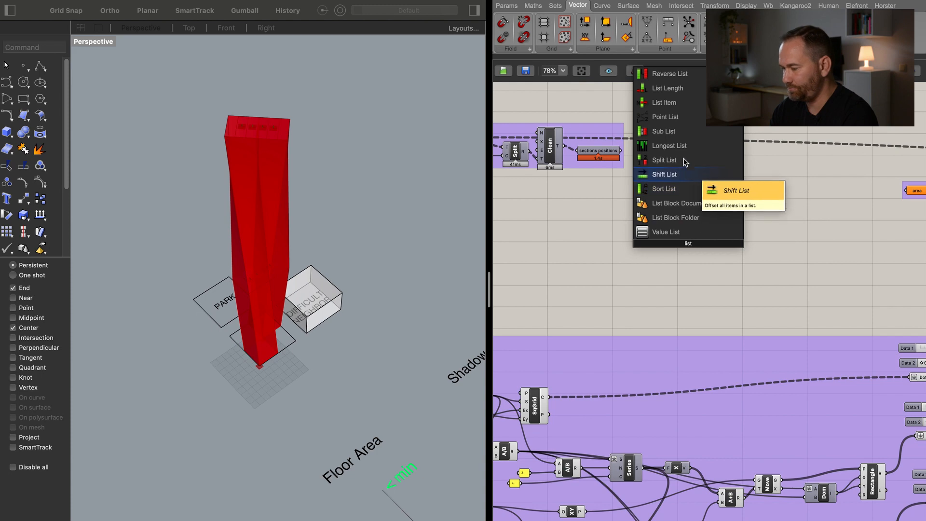
click(665, 102)
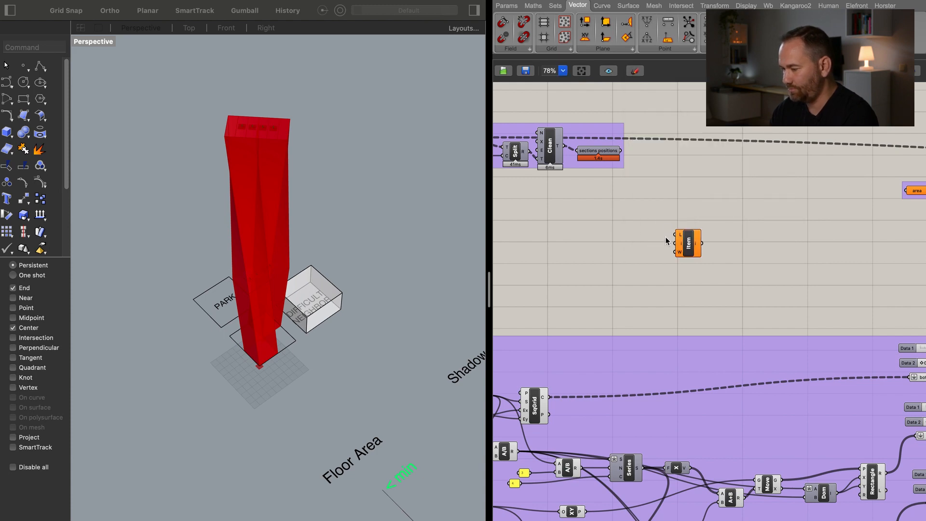
Connect sections positions to the List input of the new List Item and move the component closer.
right_drag(767, 376, 632, 302)
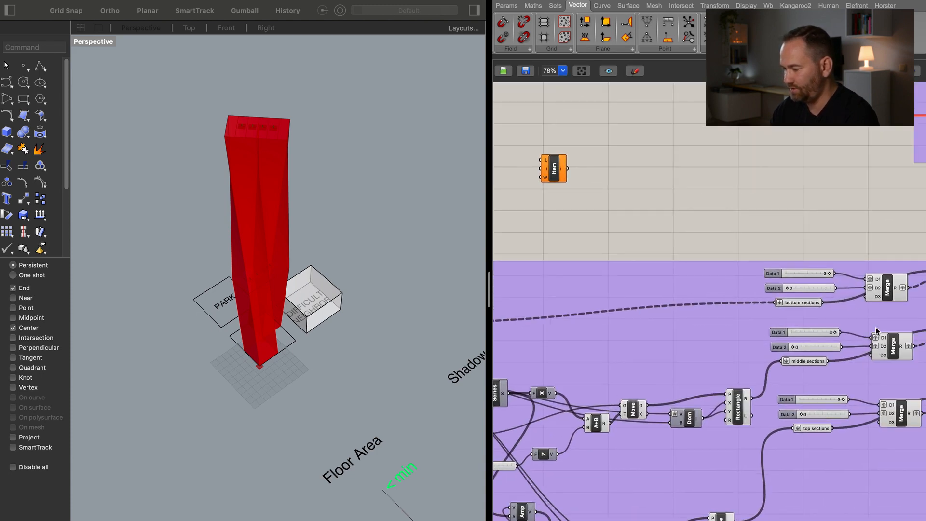
right_drag(763, 242, 924, 372)
scroll(697, 276, up, 2)
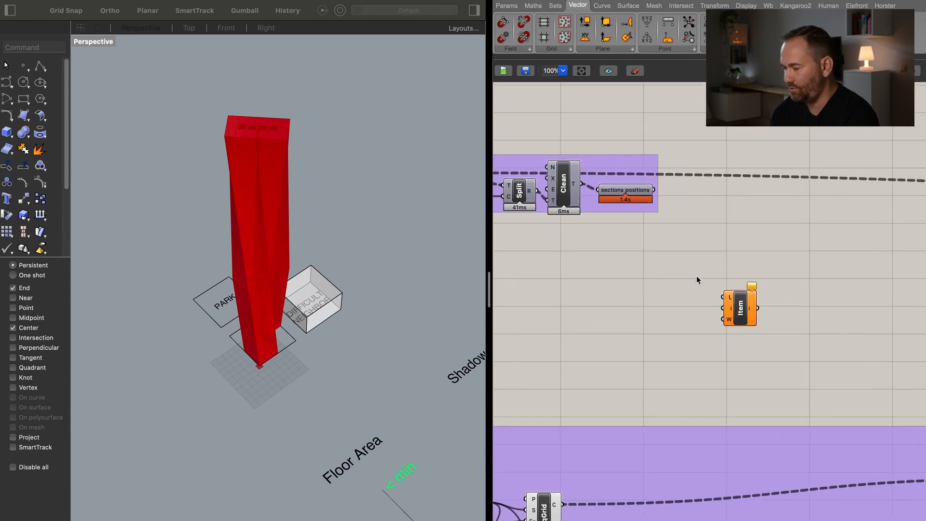
drag(724, 298, 655, 189)
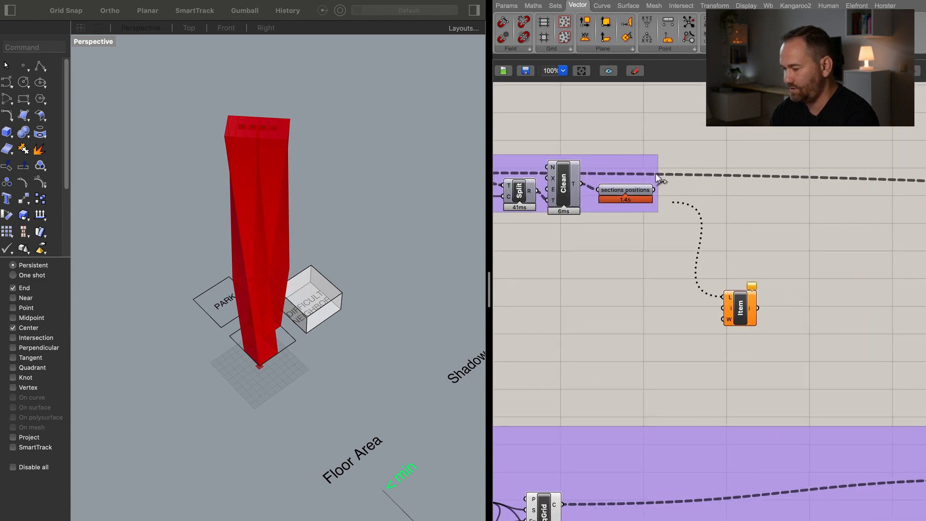
click(742, 314)
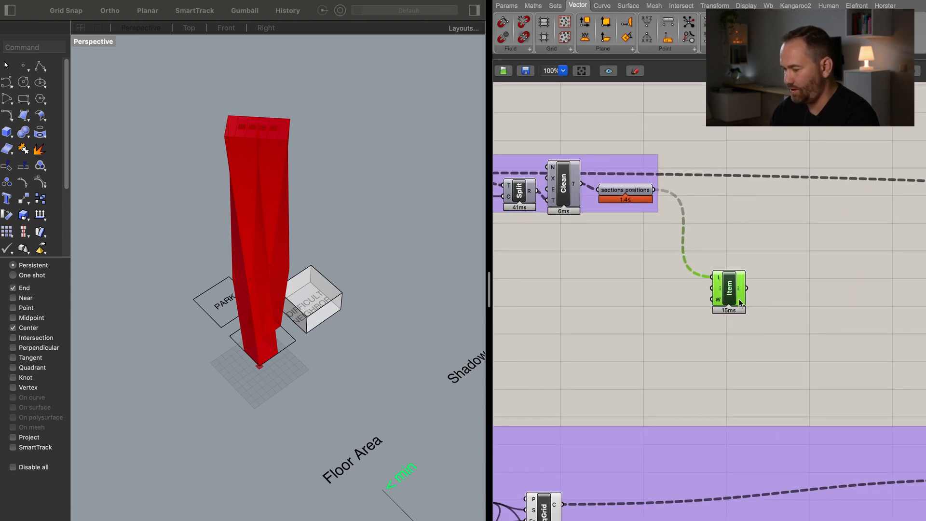
Add outputs +1 through +5 to the List Item so it has six item outputs.
scroll(739, 299, up, 2)
scroll(740, 300, up, 5)
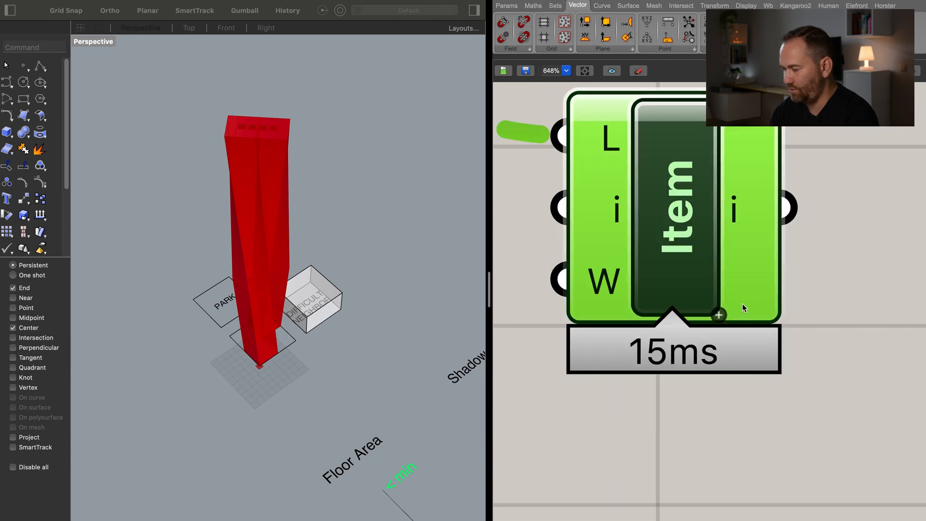
click(719, 315)
click(719, 338)
click(720, 352)
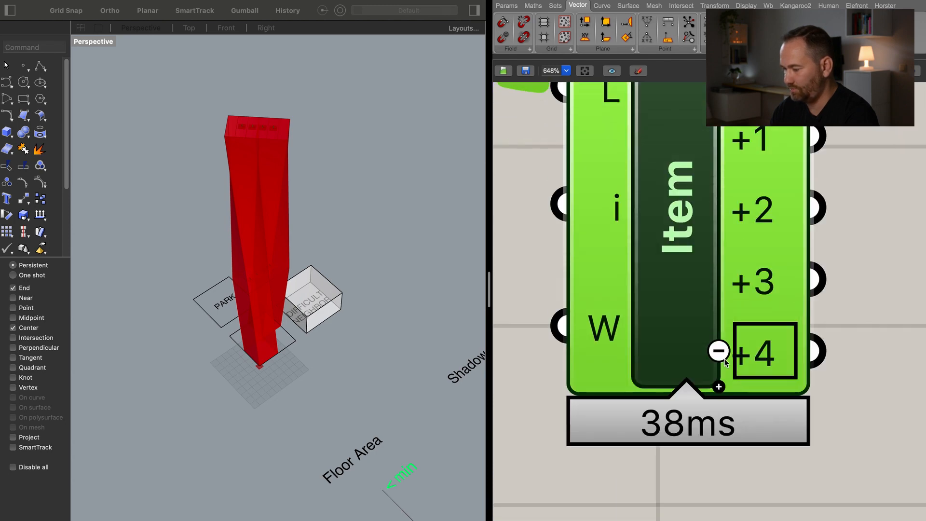
click(719, 386)
scroll(752, 381, down, 4)
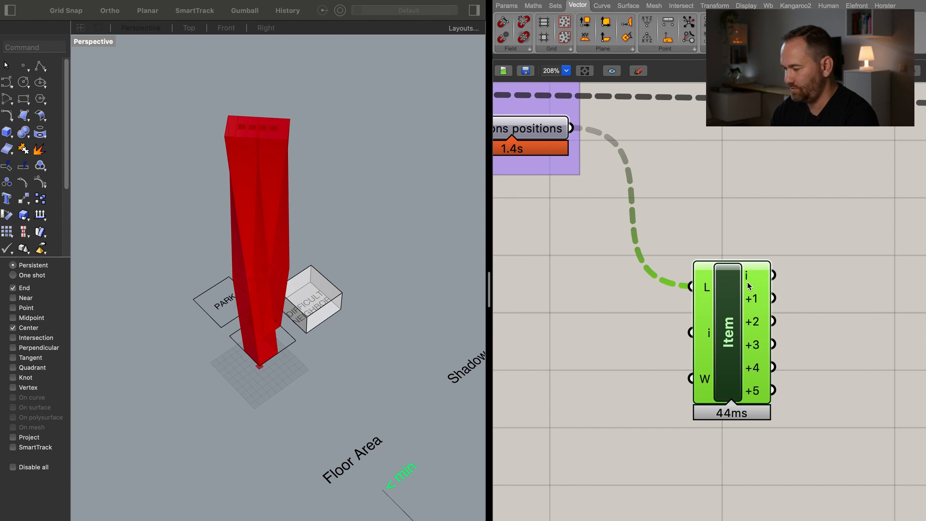
right_drag(799, 340, 757, 295)
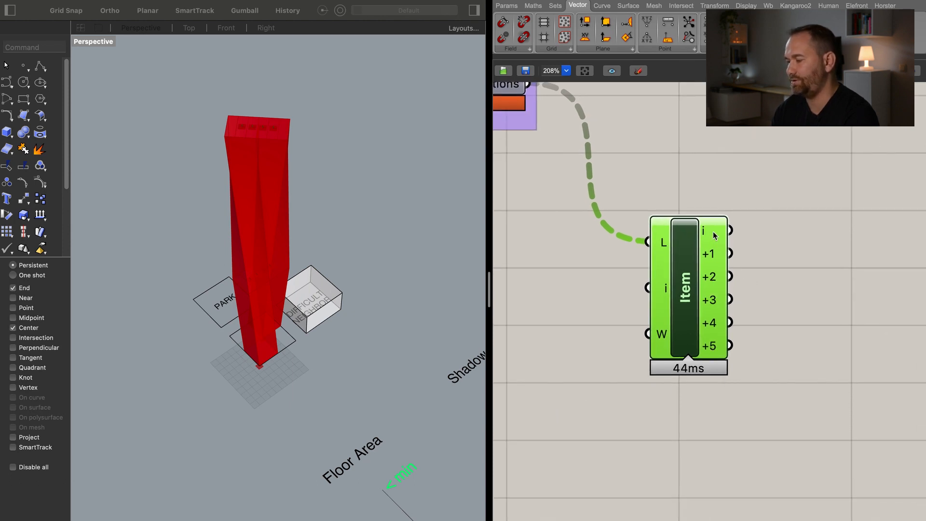
Examine the slider-driven Merge components of the bottom, middle and top sections and how sections positions relates to them.
scroll(714, 235, down, 3)
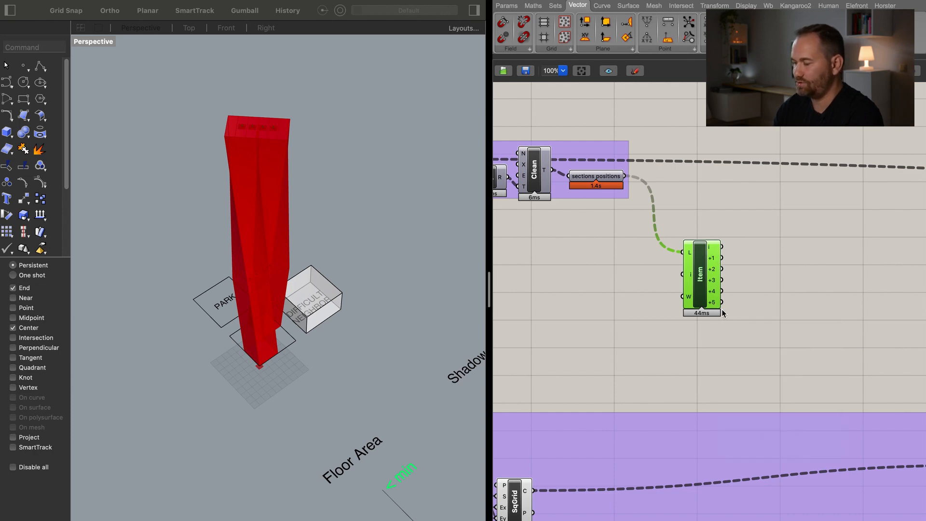
scroll(724, 312, down, 10)
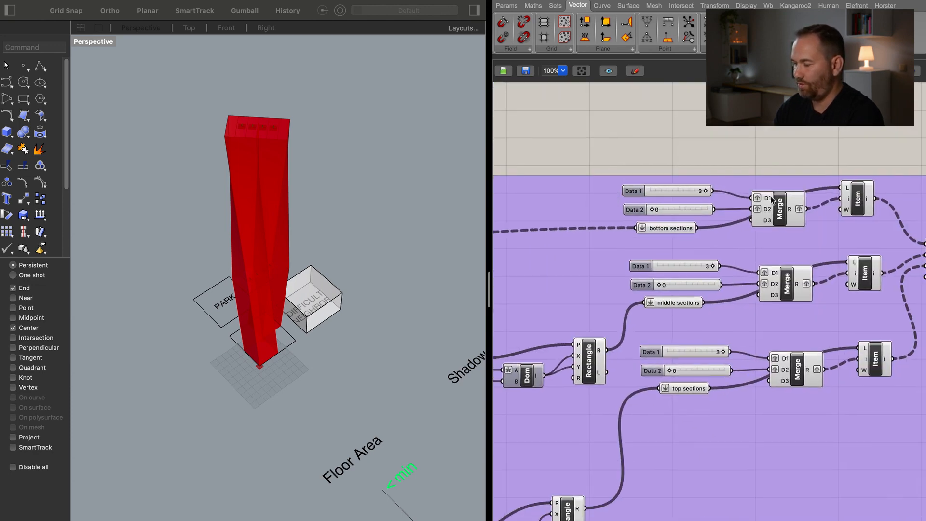
scroll(837, 265, down, 2)
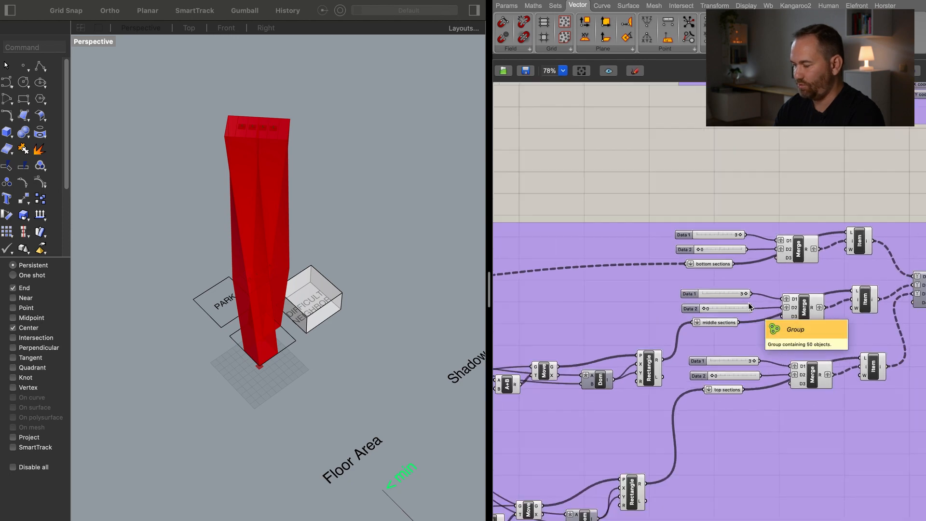
scroll(704, 257, left, 6)
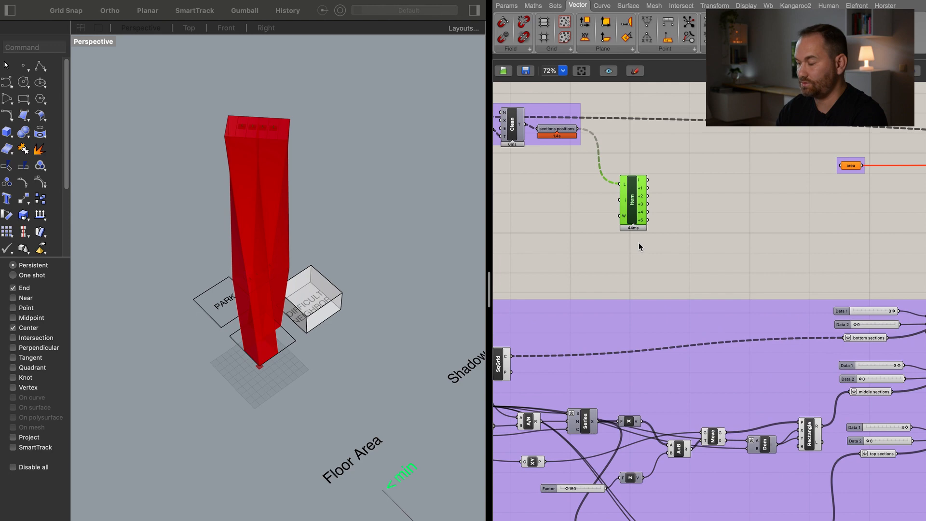
scroll(734, 253, left, 6)
scroll(731, 212, left, 6)
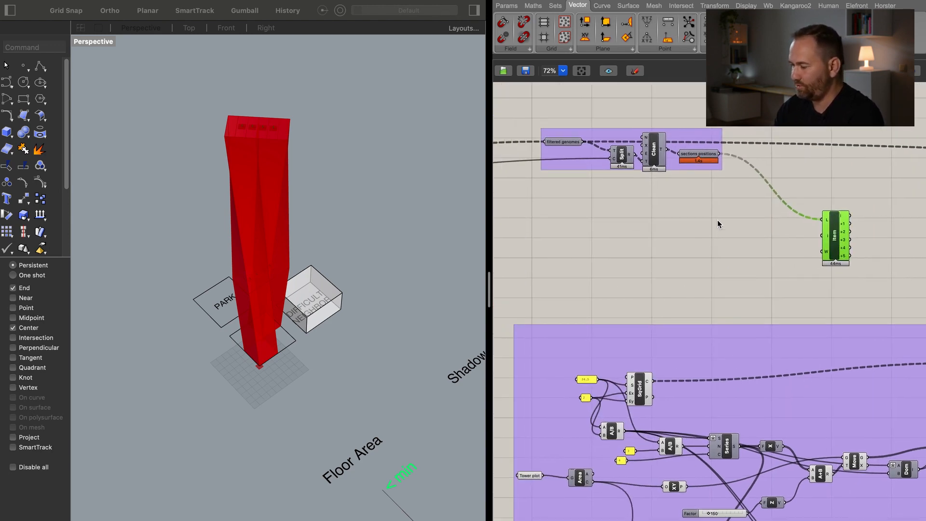
right_drag(721, 213, 691, 213)
click(685, 227)
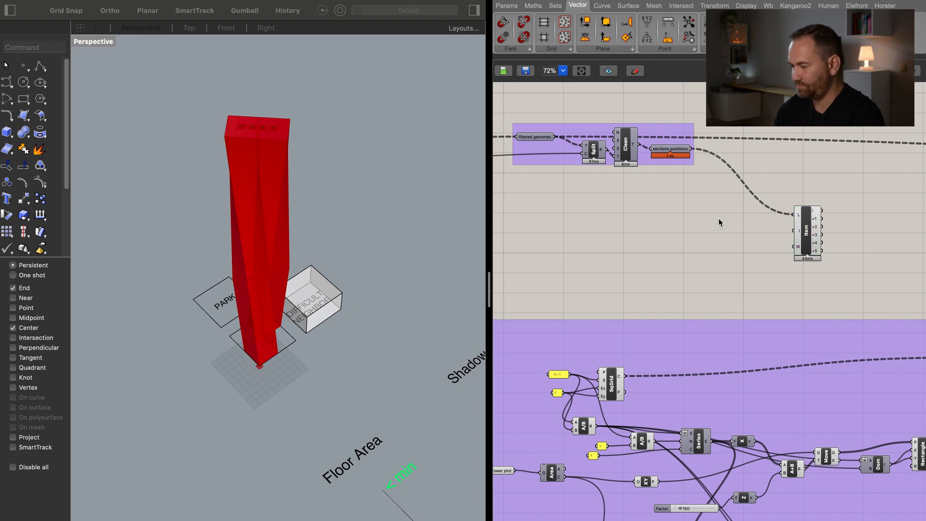
double_click(702, 216)
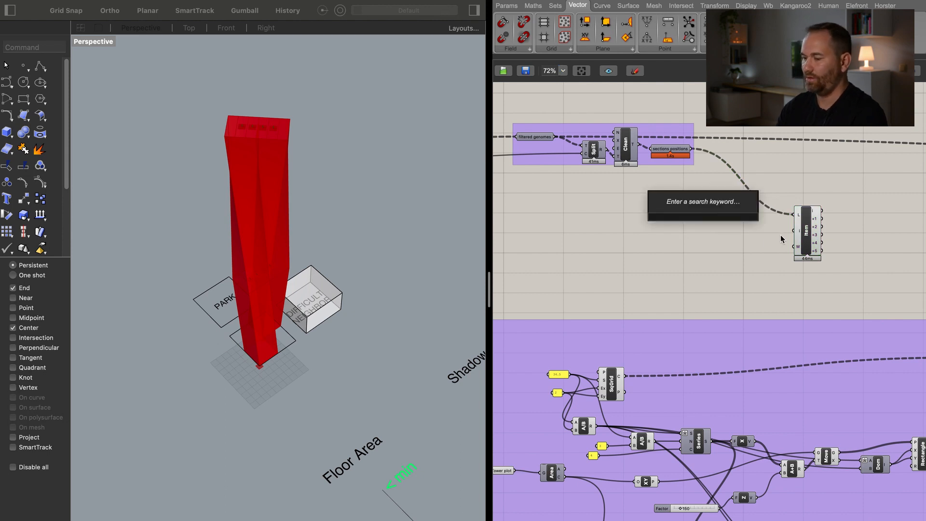
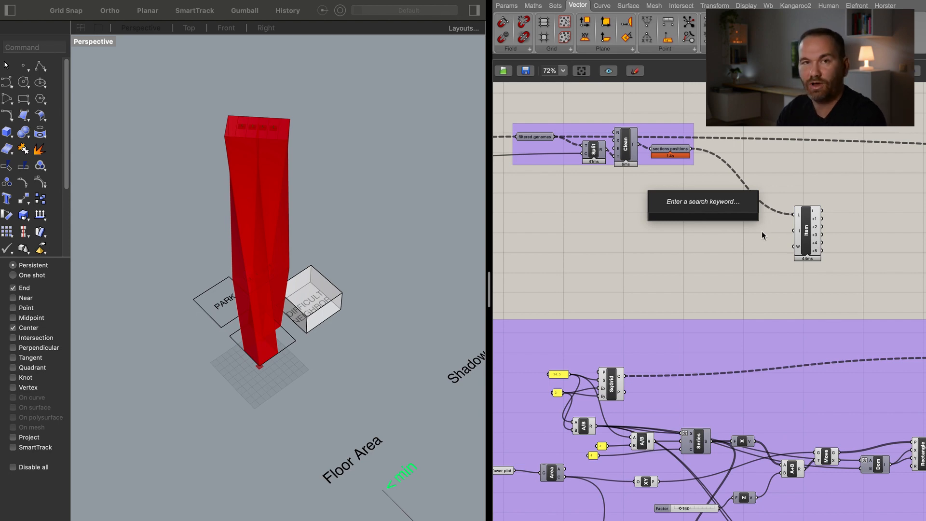
Add a Split List component near the Genome parameter and connect Genome to its List input.
scroll(751, 230, up, 2)
right_drag(531, 265, 765, 302)
right_drag(585, 294, 745, 291)
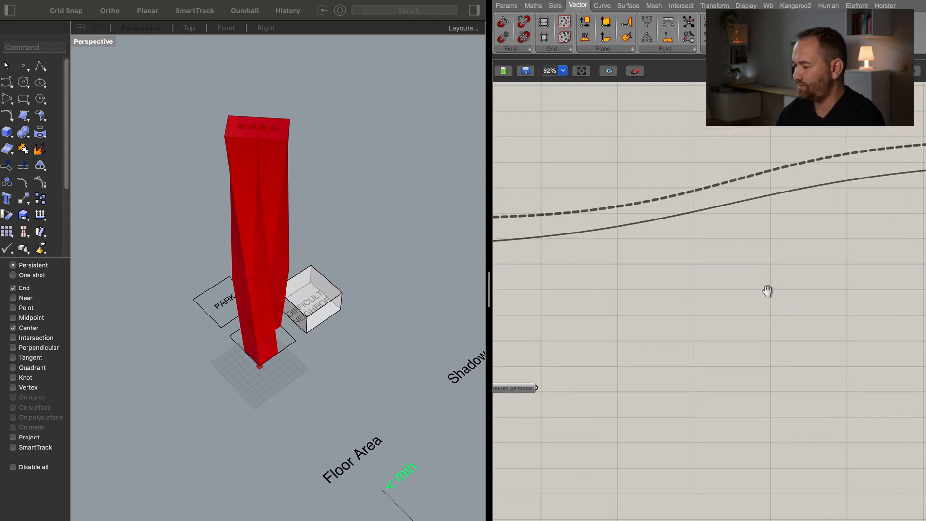
right_drag(619, 281, 716, 276)
double_click(746, 272)
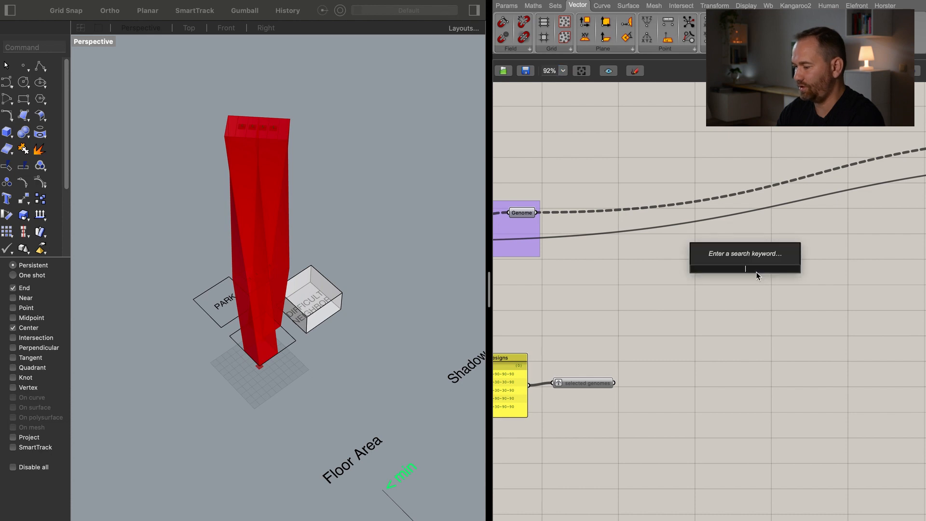
text(split)
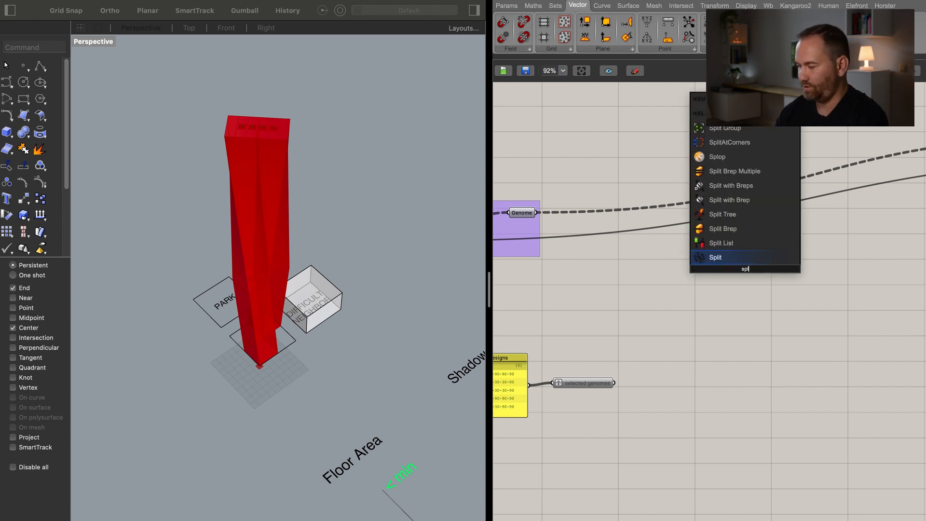
key(Up)
key(Return)
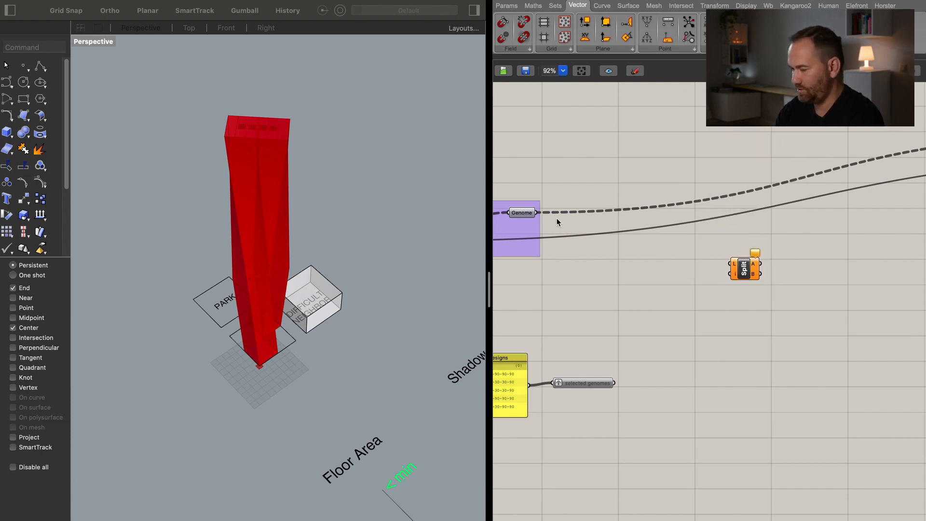
drag(722, 257, 744, 273)
scroll(744, 274, up, 1)
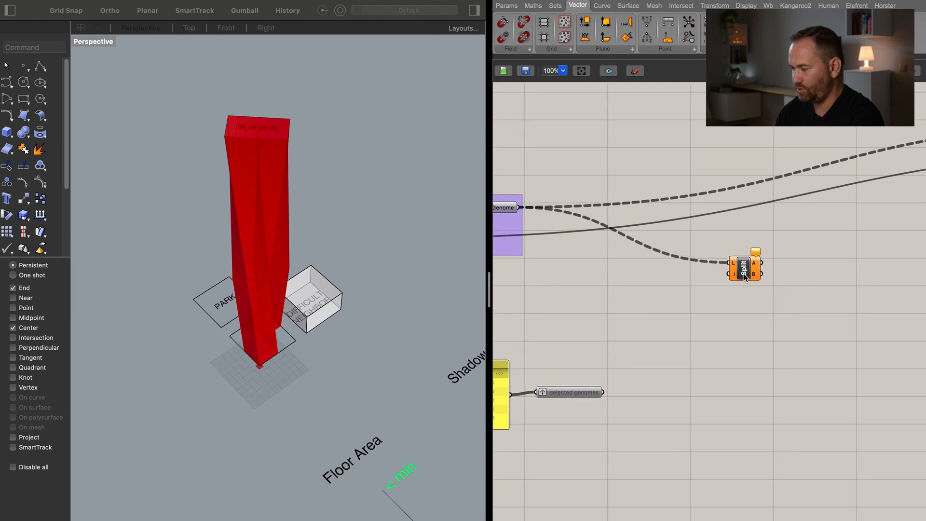
Flatten the List input of the Split List component and move the component a little further from Genome.
scroll(734, 268, up, 4)
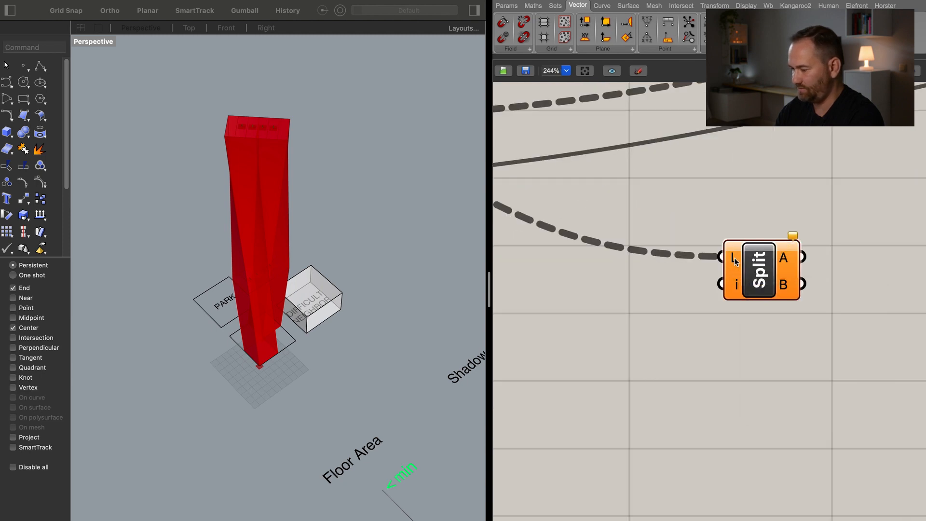
right_click(734, 257)
click(770, 336)
drag(768, 274, 839, 280)
Create a number slider with value 5 and connect it to the Split List's index input.
double_click(584, 332)
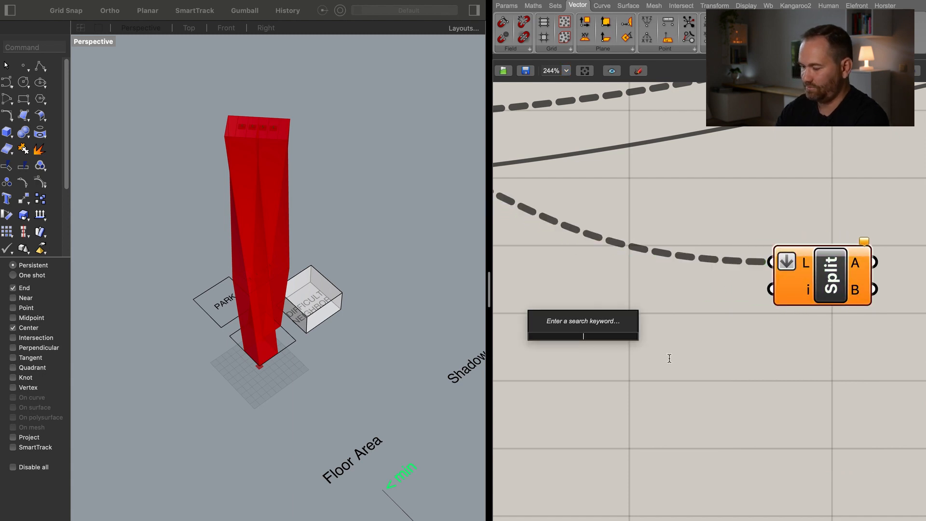
text(5)
key(Return)
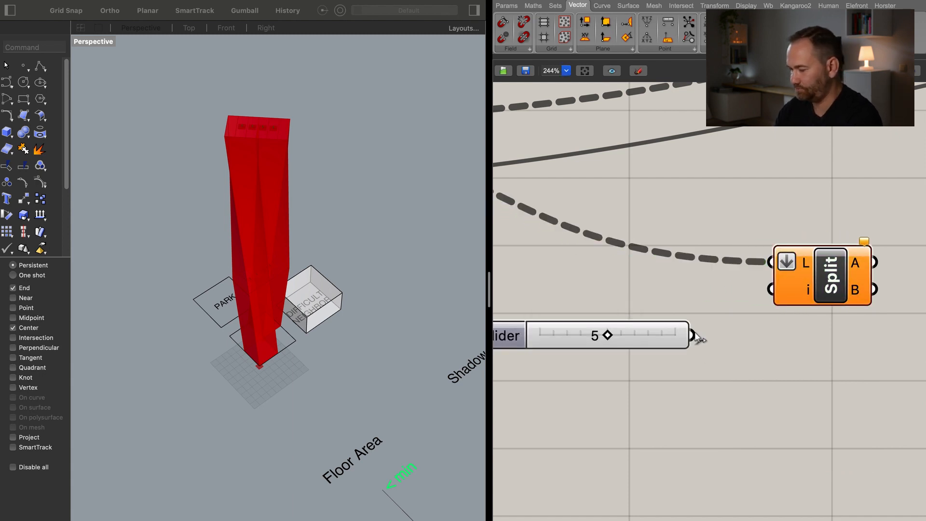
drag(693, 335, 772, 291)
scroll(756, 274, right, 5)
scroll(755, 274, up, 2)
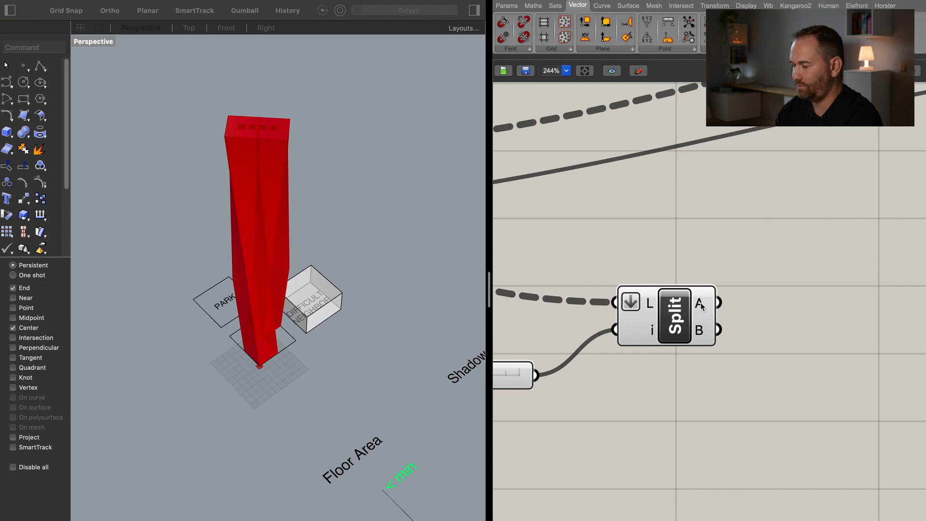
Connect output A of the Split List to the filtered genomes parameter, replacing its current source.
scroll(800, 317, down, 2)
right_drag(800, 317, 725, 398)
scroll(725, 397, down, 3)
right_drag(796, 399, 703, 345)
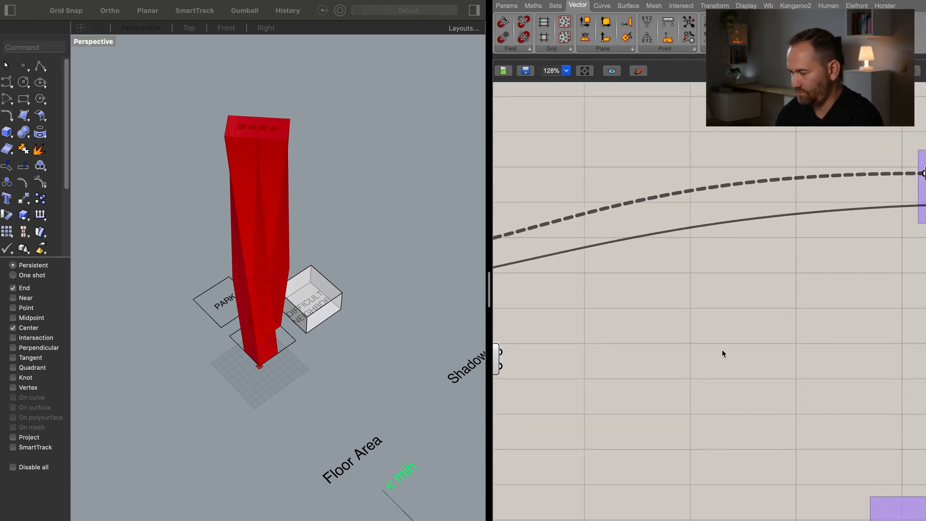
scroll(724, 347, down, 2)
scroll(841, 257, down, 2)
drag(879, 178, 551, 319)
scroll(761, 281, right, 5)
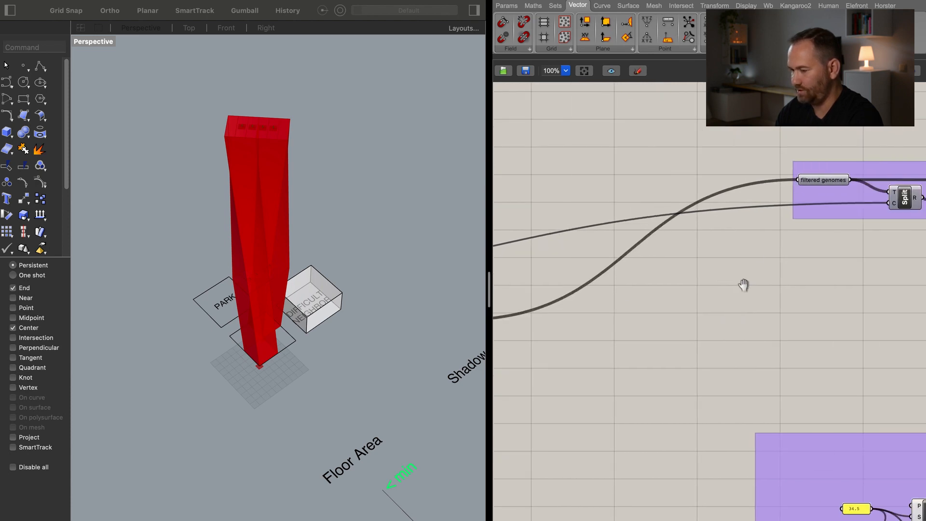
Graft the filtered genomes parameter and check its data structure and the List Item outputs.
right_click(691, 204)
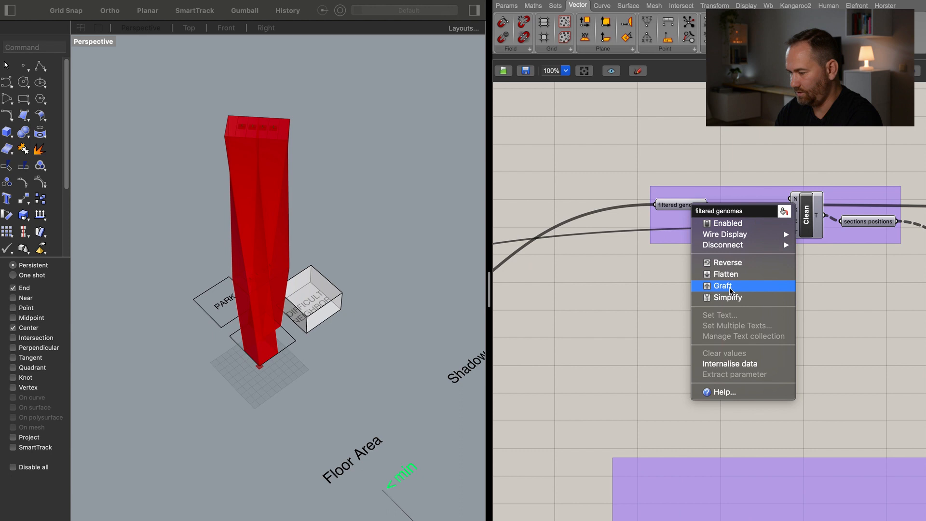
click(731, 285)
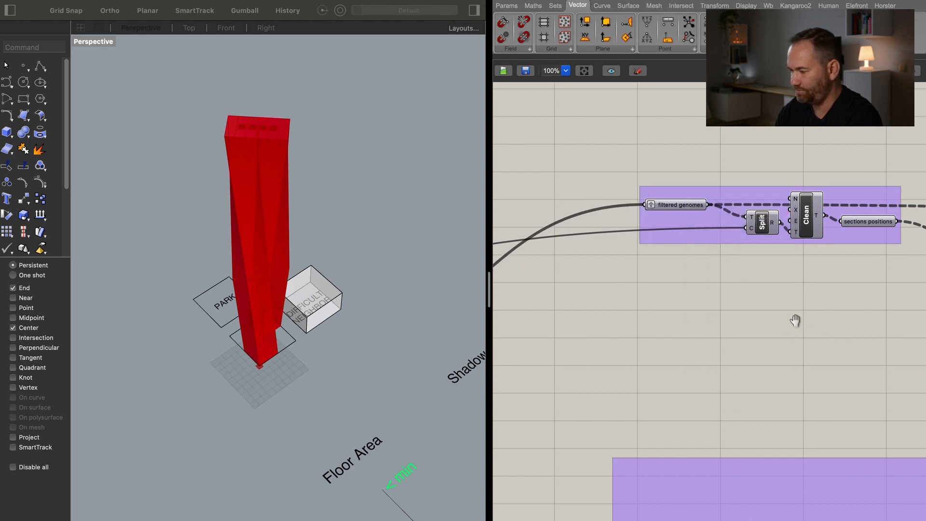
scroll(817, 327, right, 3)
mouse_move(611, 191)
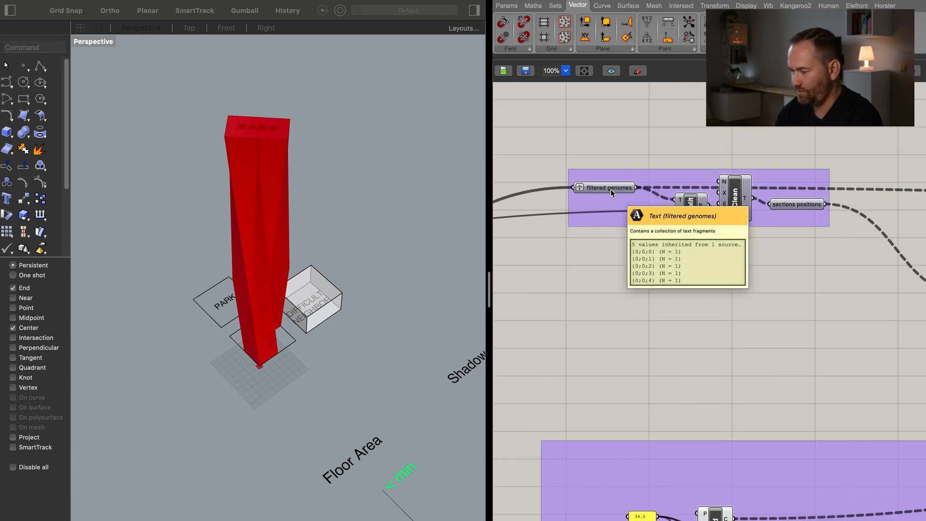
scroll(852, 305, right, 5)
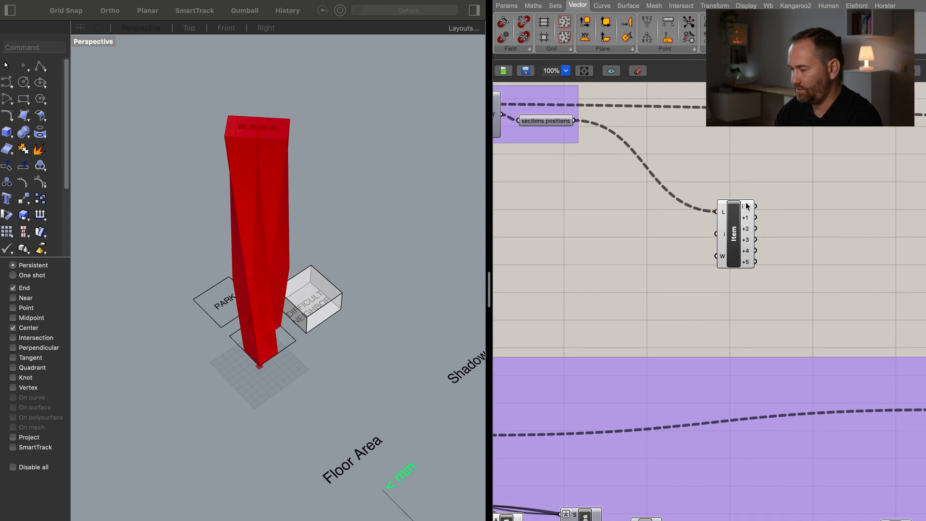
mouse_move(746, 208)
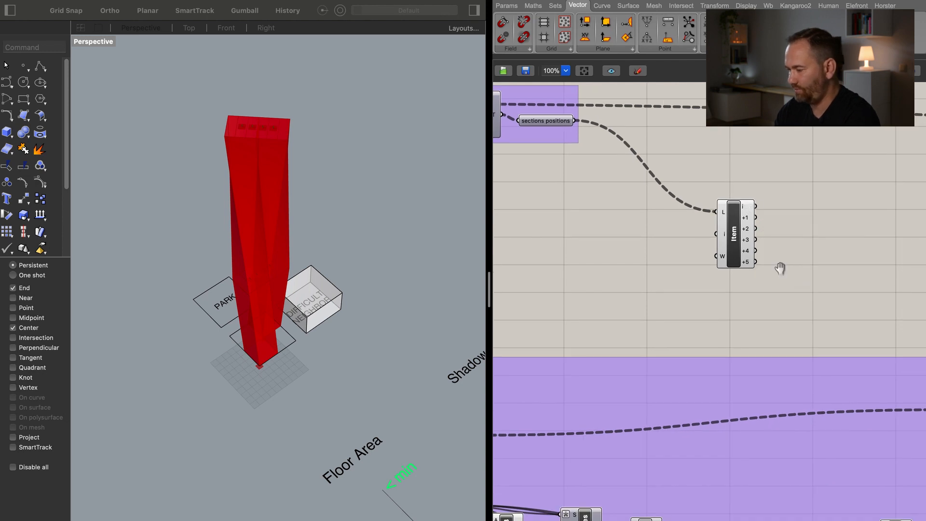
Move the six-output List Item down into the tower group, beside the sliders feeding the three section Merge components.
right_drag(797, 280, 708, 179)
drag(662, 171, 787, 348)
right_drag(729, 314, 592, 249)
drag(661, 289, 678, 312)
Connect List Item outputs i through +5 in pairs to the D1 and D2 inputs of the bottom, middle and top section Merges.
mouse_move(685, 254)
mouse_down()
mouse_move(776, 247)
mouse_move(857, 233)
mouse_move(851, 228)
mouse_up()
drag(749, 249, 858, 303)
drag(684, 286, 858, 314)
drag(684, 298, 869, 388)
drag(684, 308, 867, 404)
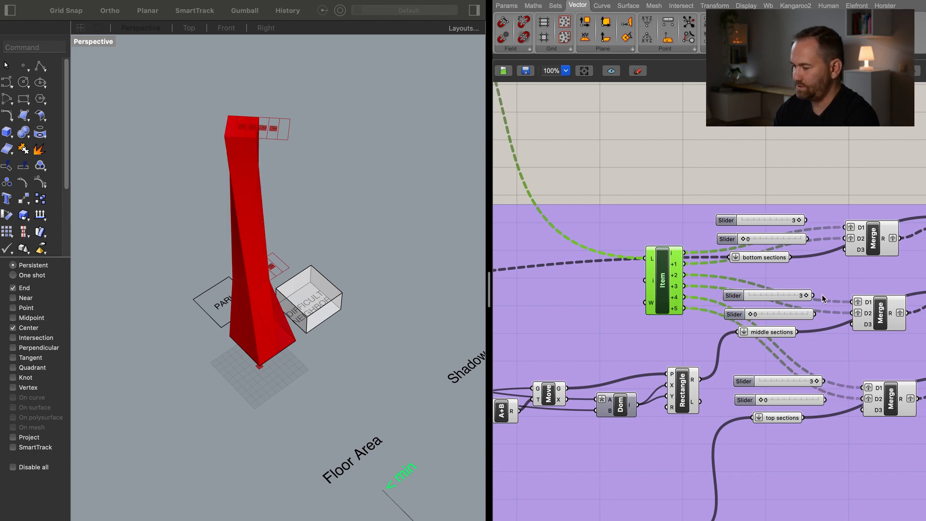
Delete the six disconnected number sliders beside the bottom, middle and top section Merge components.
click(725, 220)
key(Delete)
click(727, 239)
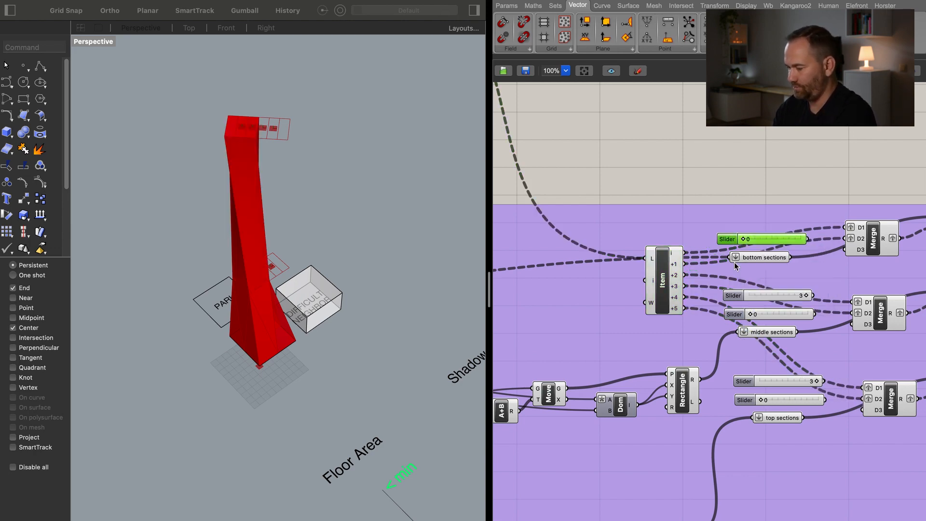
key(Delete)
click(733, 295)
key(Delete)
click(735, 314)
key(Delete)
click(744, 381)
key(Delete)
click(745, 400)
key(Delete)
Move the Solid Union component away from Cap towards Geo and inspect the Cap output.
scroll(771, 375, down, 2)
right_drag(907, 362, 795, 327)
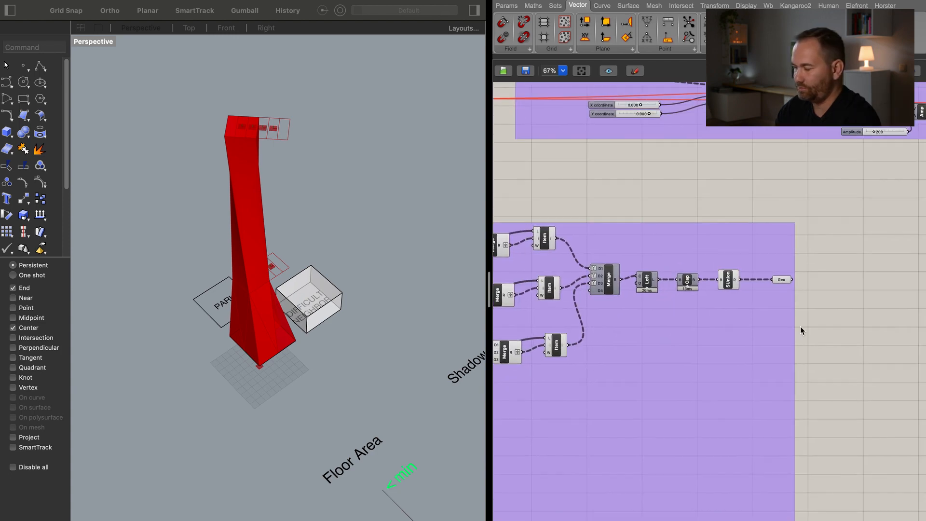
mouse_move(784, 278)
scroll(785, 279, up, 2)
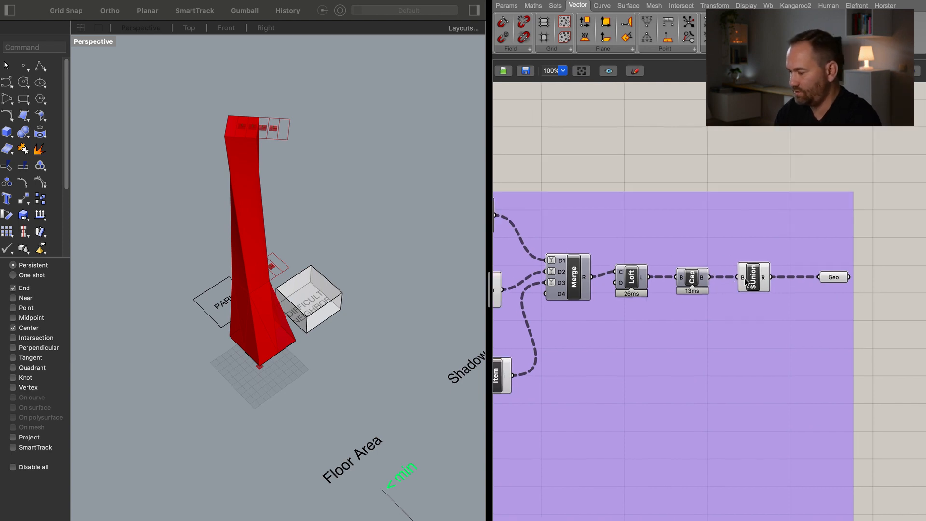
right_drag(756, 279, 766, 279)
click(767, 279)
drag(767, 279, 779, 279)
right_drag(834, 355, 852, 361)
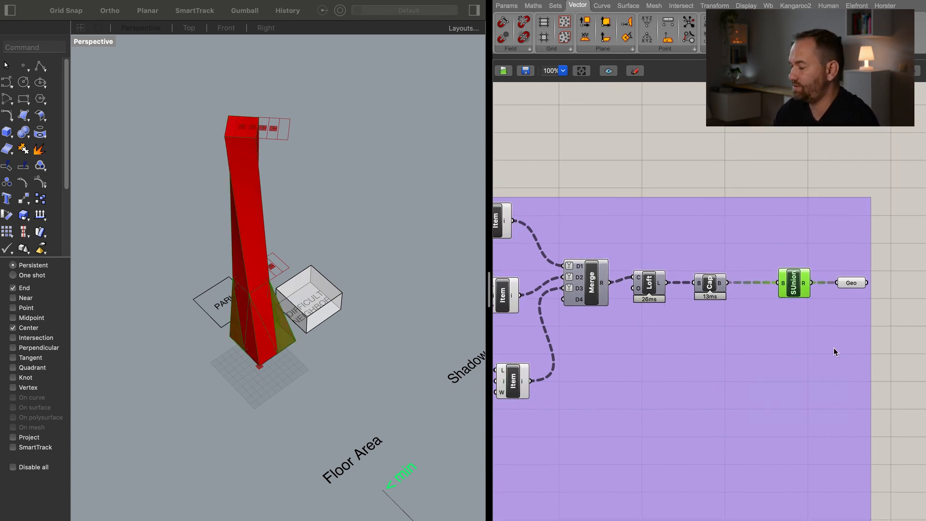
mouse_move(721, 285)
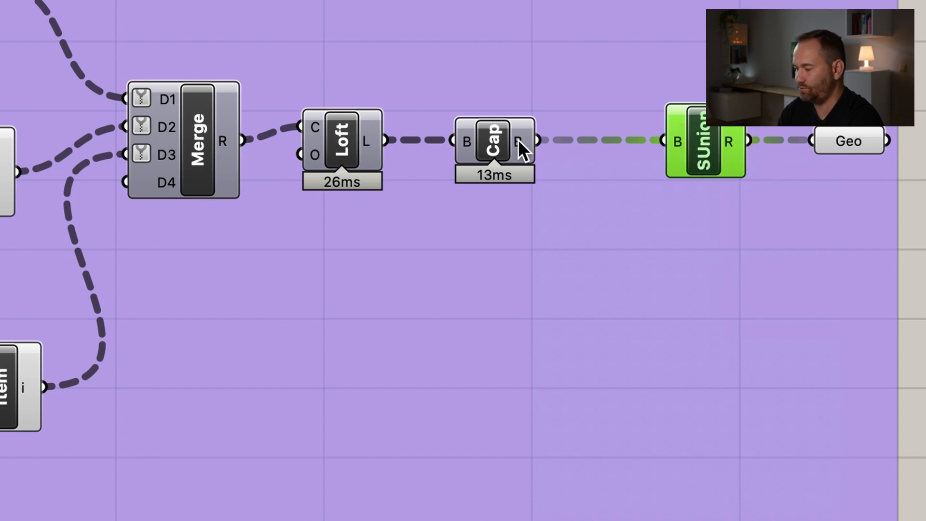
mouse_move(518, 140)
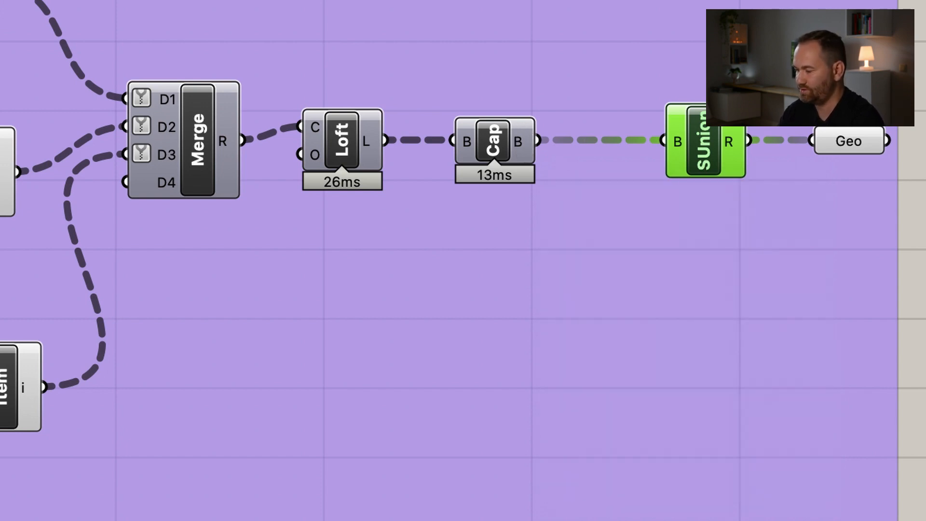
Add a Path Mapper above the tower group and connect the Cap output to its input.
double_click(749, 179)
text(path)
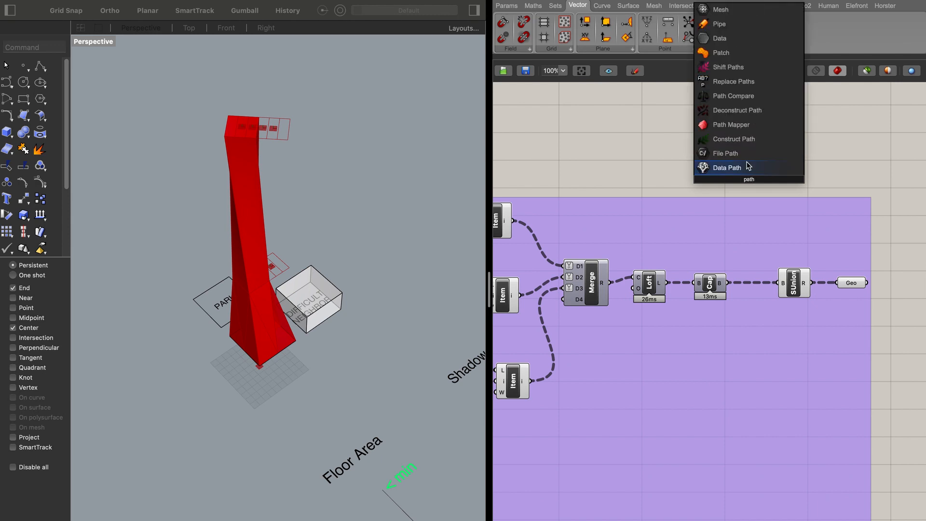
click(732, 124)
drag(715, 180, 727, 282)
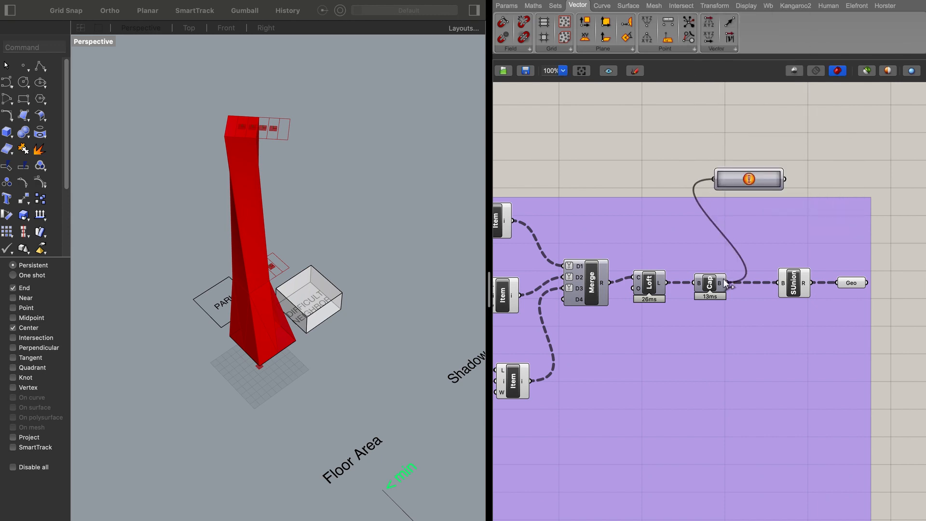
Give the Path Mapper a null mapping and set its target to {A} for the {A;B} source.
right_click(734, 178)
click(770, 195)
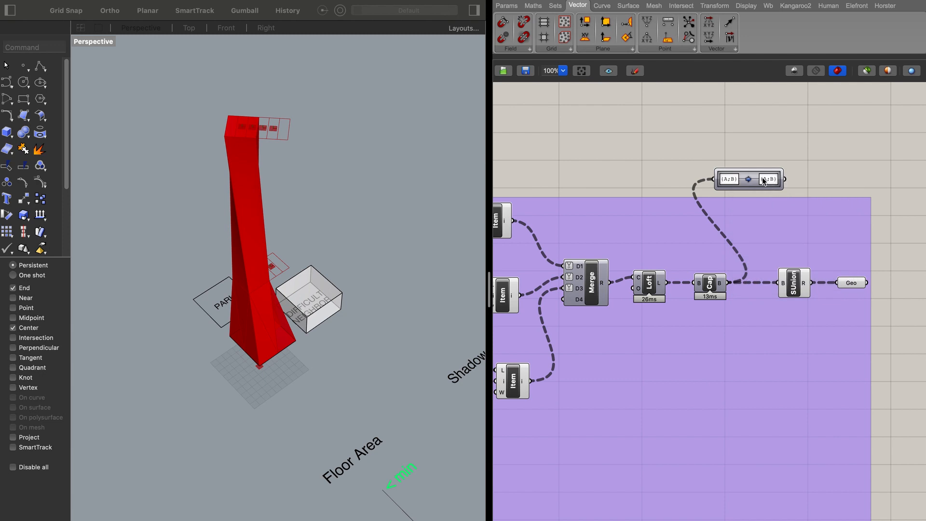
double_click(764, 181)
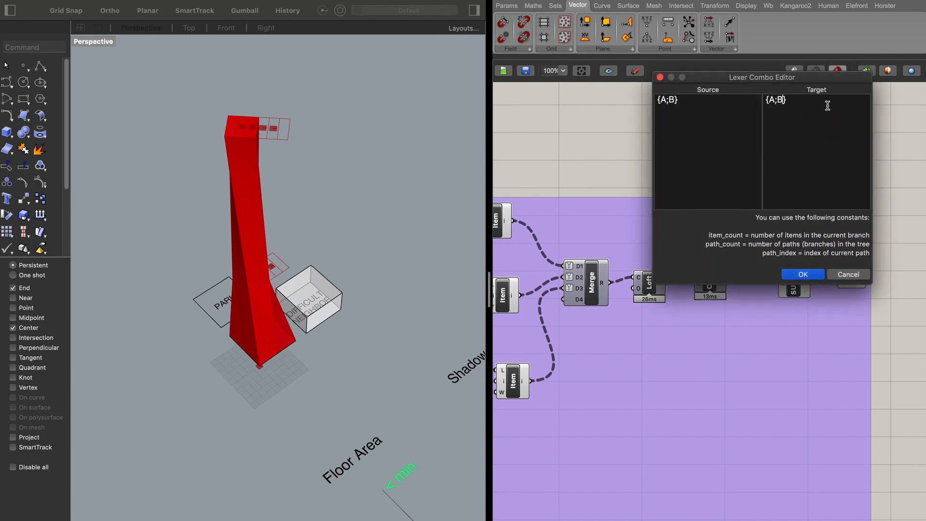
click(814, 271)
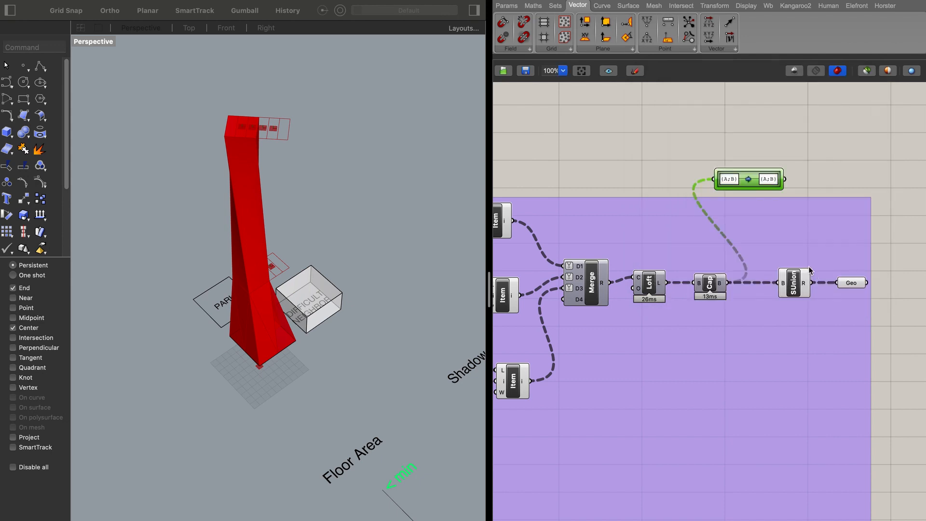
Connect the Path Mapper output to the Solid Union input, check the Geo data tree, and place the mapper between Cap and Solid Union.
drag(784, 181, 782, 283)
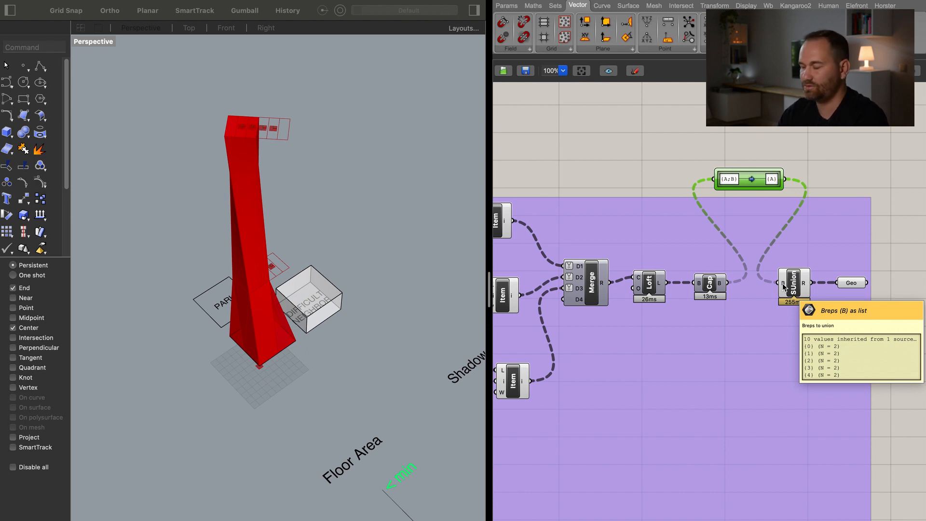
mouse_move(857, 284)
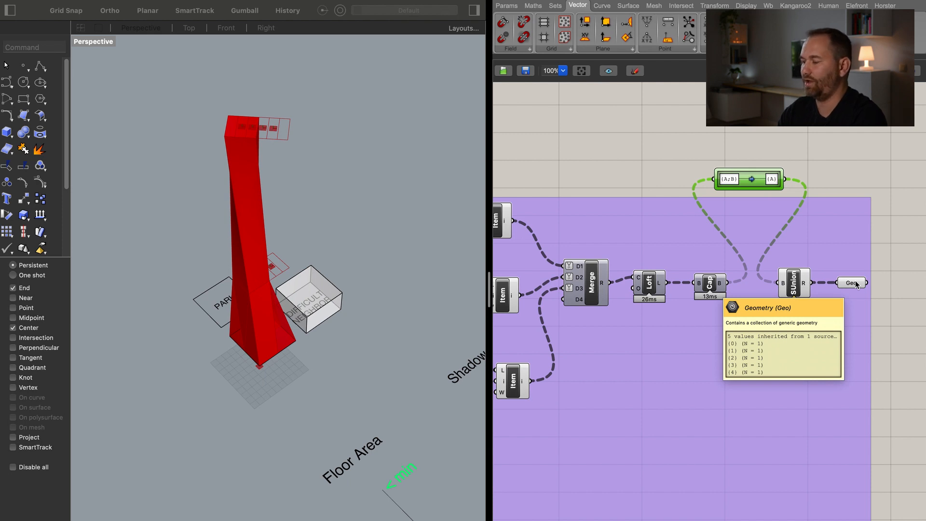
drag(772, 179, 781, 285)
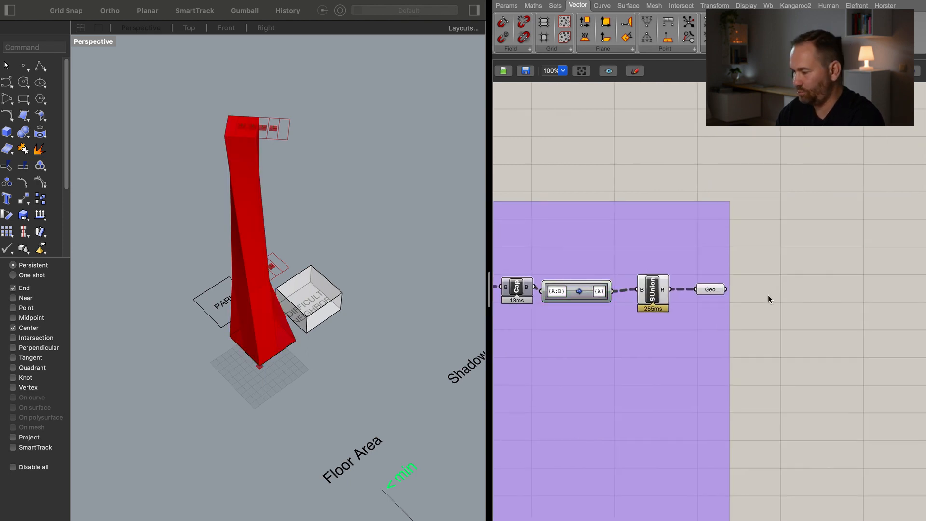
Connect the tower group's Geo output to the Geo parameter that feeds the evaluation groups.
scroll(767, 327, down, 5)
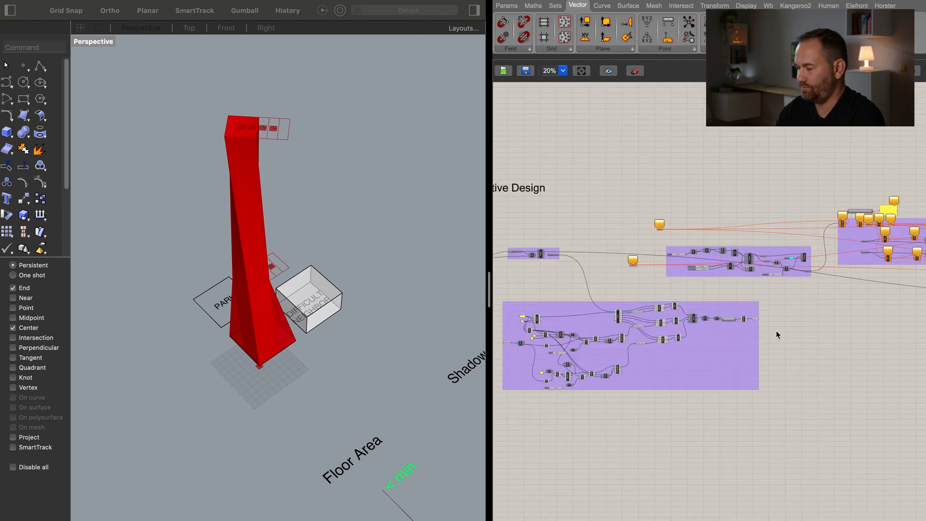
drag(812, 266, 717, 216)
scroll(670, 237, up, 5)
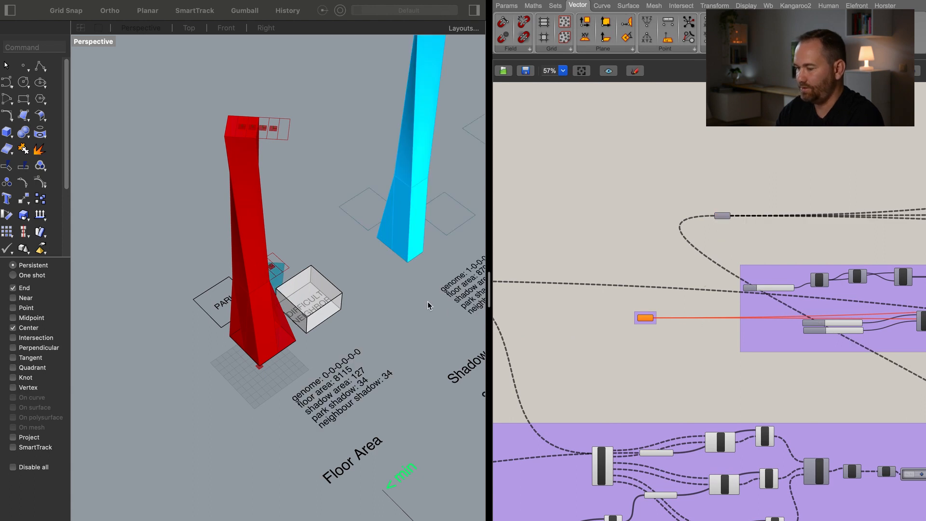
Add a Volume component beside the tower group and connect the tower's Geo output to its G input.
scroll(762, 319, down, 5)
scroll(779, 310, right, 5)
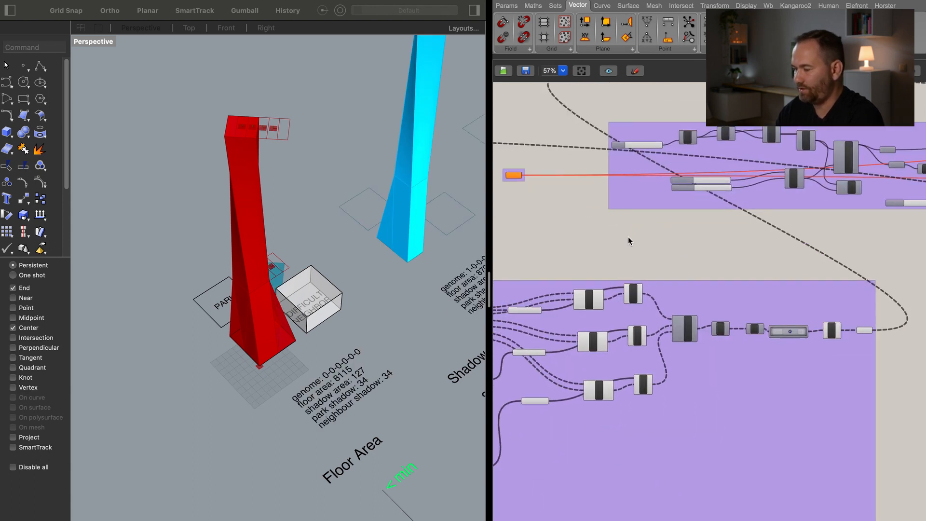
right_drag(637, 257, 563, 225)
scroll(828, 299, up, 1)
scroll(835, 308, up, 5)
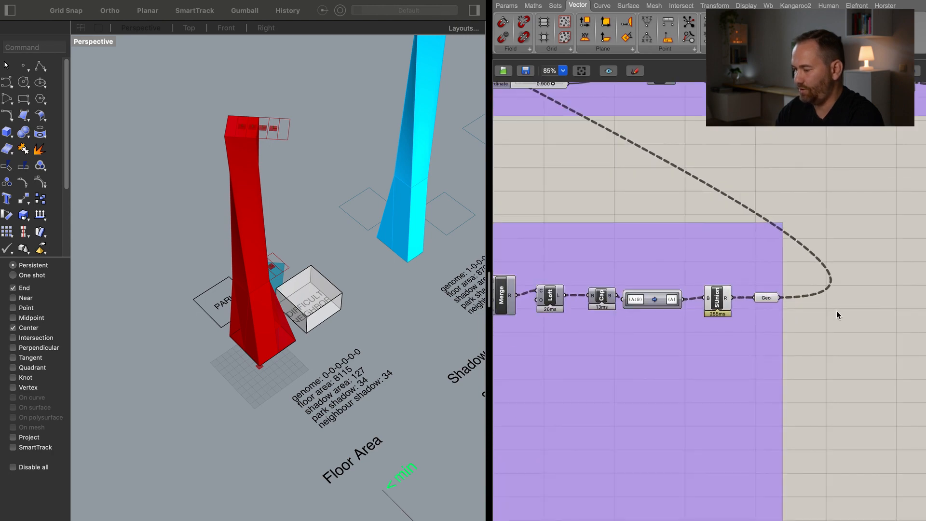
double_click(838, 317)
text(volu)
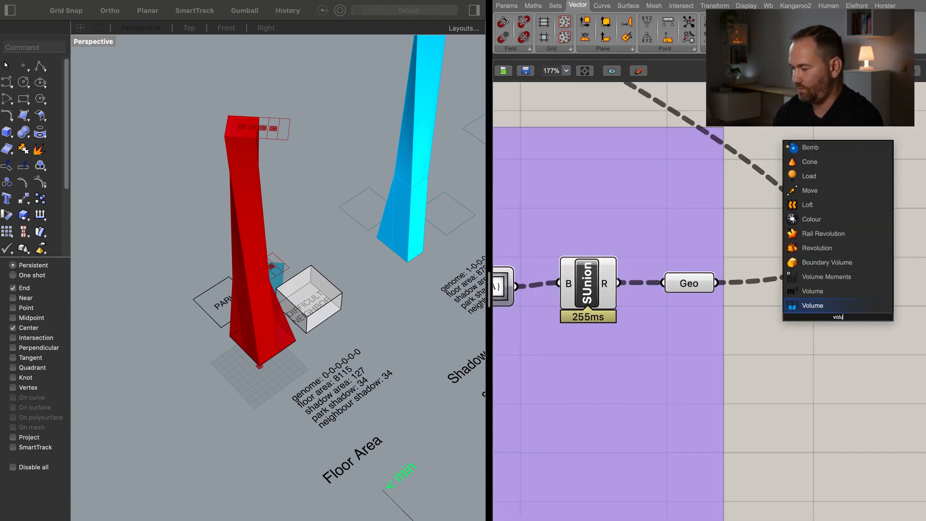
click(831, 291)
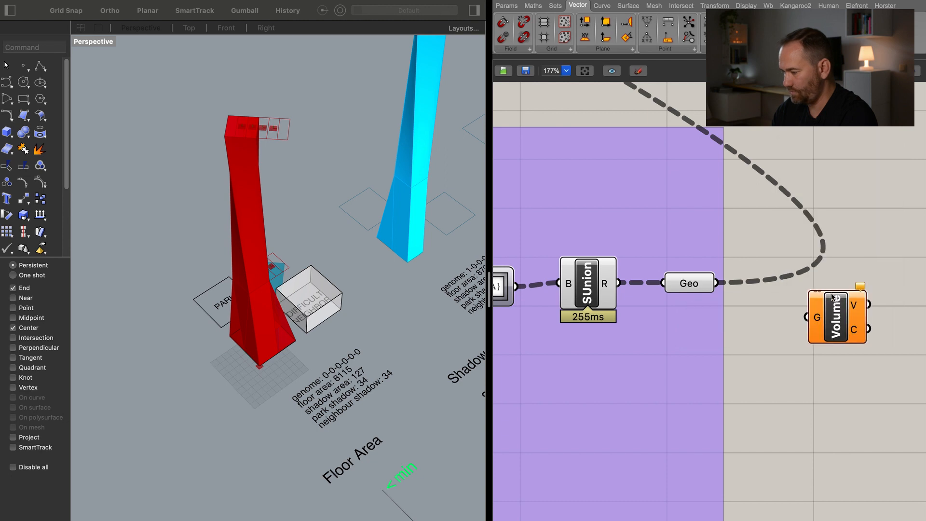
drag(718, 284, 841, 329)
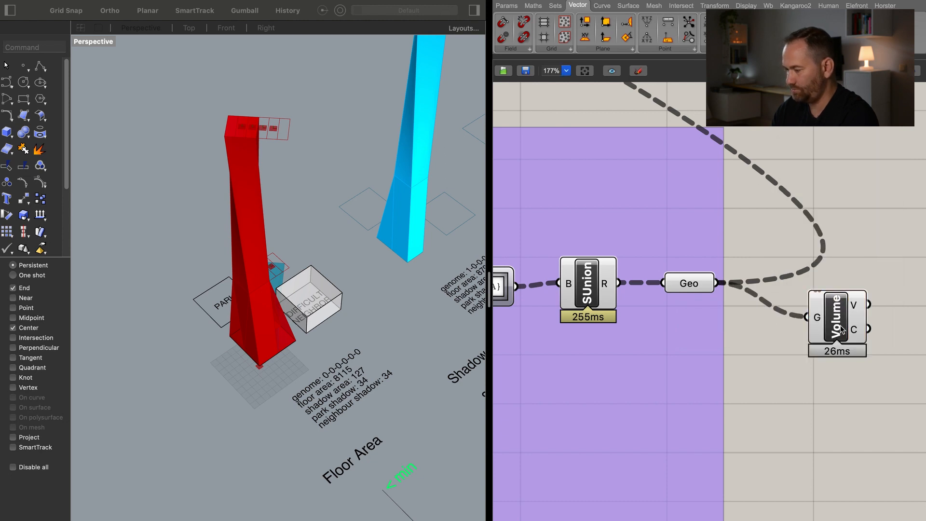
Duplicate the Geo parameter and wire it between the tower's Geo output and the Volume component's G input.
click(691, 288)
alt+drag(692, 285, 775, 361)
drag(824, 334, 876, 329)
drag(815, 361, 872, 318)
drag(790, 358, 841, 313)
drag(878, 384, 823, 301)
drag(885, 323, 892, 380)
Move the copied Geo parameter and Volume component in front of the area parameter and connect the V output to area.
scroll(891, 384, down, 10)
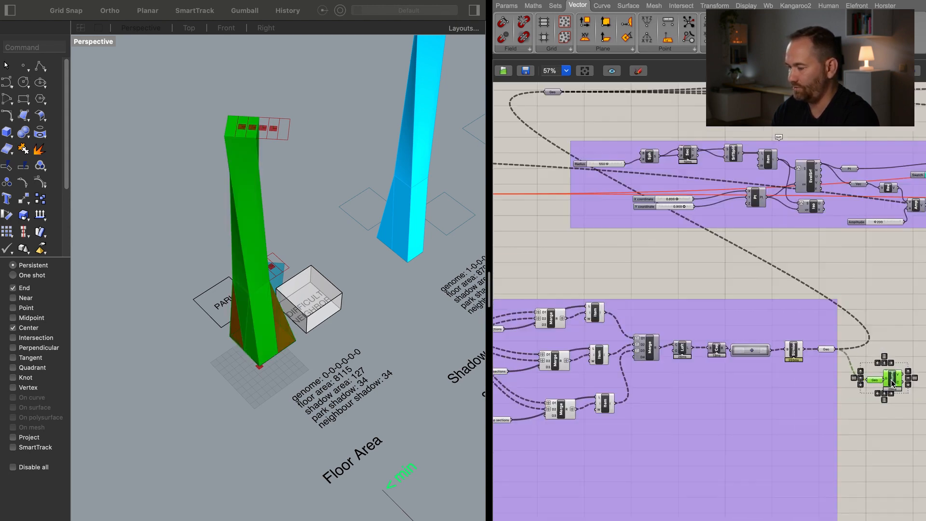
scroll(691, 300, up, 7)
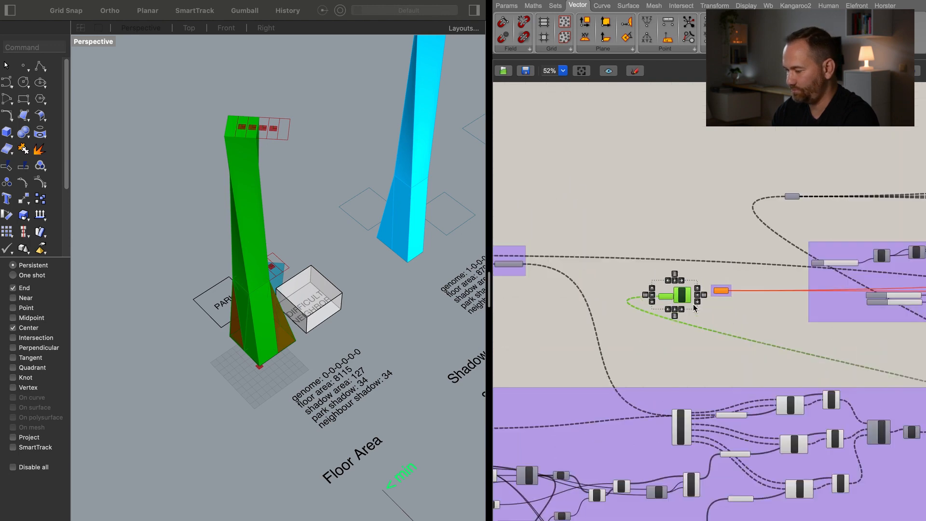
drag(688, 283, 642, 276)
click(752, 311)
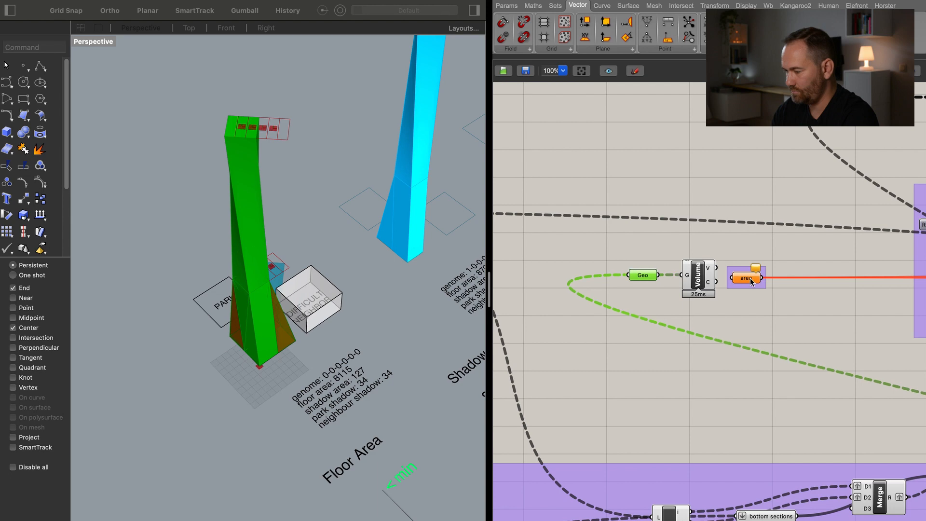
drag(720, 273, 732, 278)
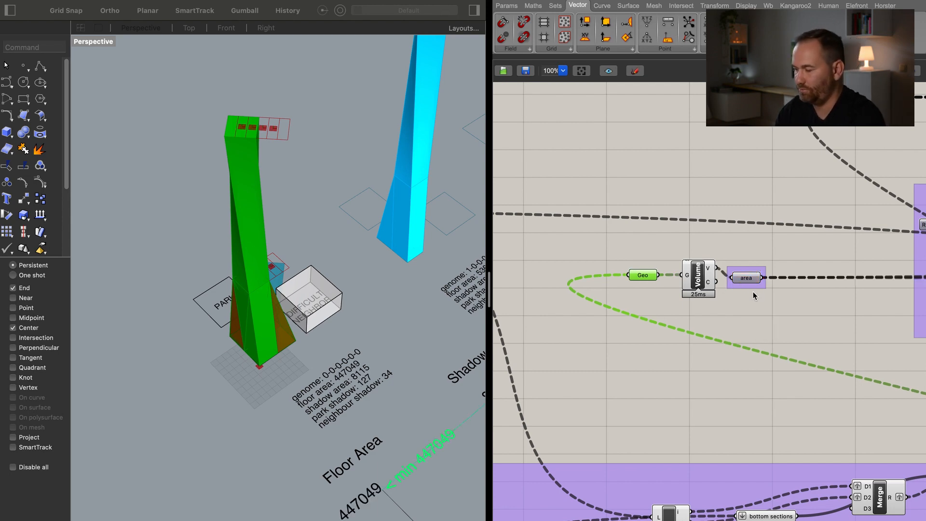
Turn off the preview of the Geo parameter in front of Volume.
right_drag(786, 326, 769, 313)
right_click(613, 341)
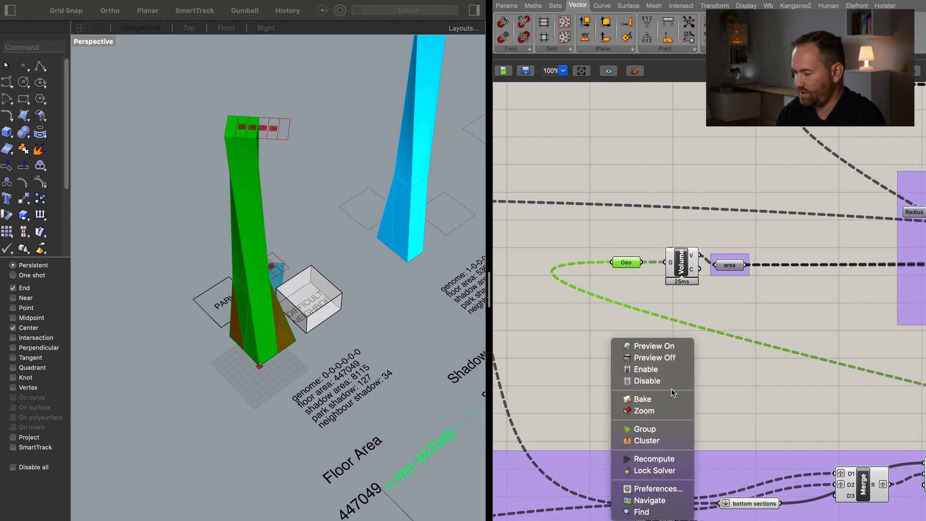
click(668, 358)
Turn off the preview of the tower group's lofting components, from the section List Items through Merge to Geo.
scroll(627, 337, down, 5)
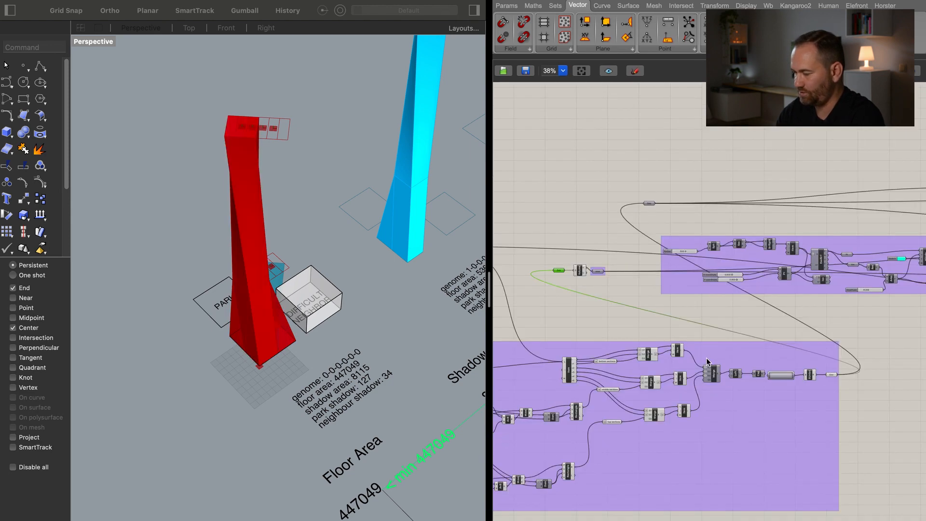
right_drag(718, 368, 660, 323)
drag(794, 279, 497, 466)
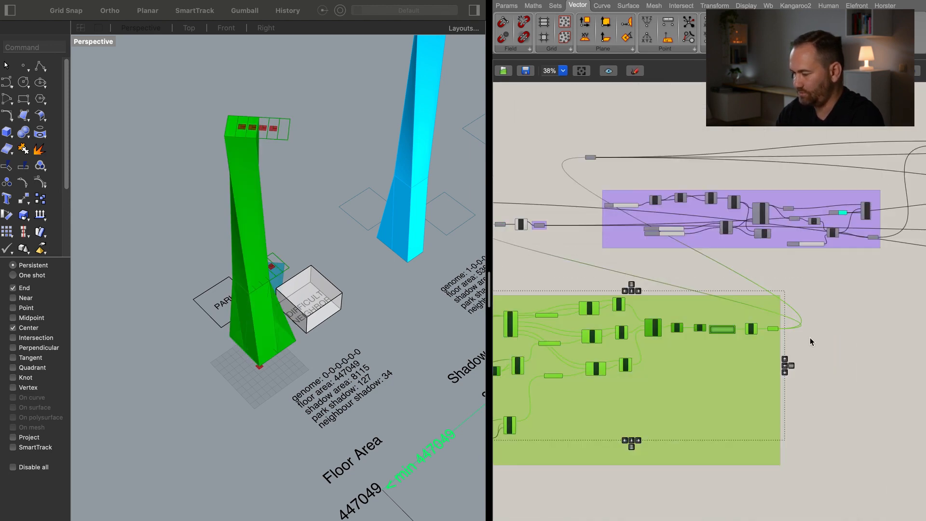
right_click(811, 342)
click(838, 355)
click(837, 348)
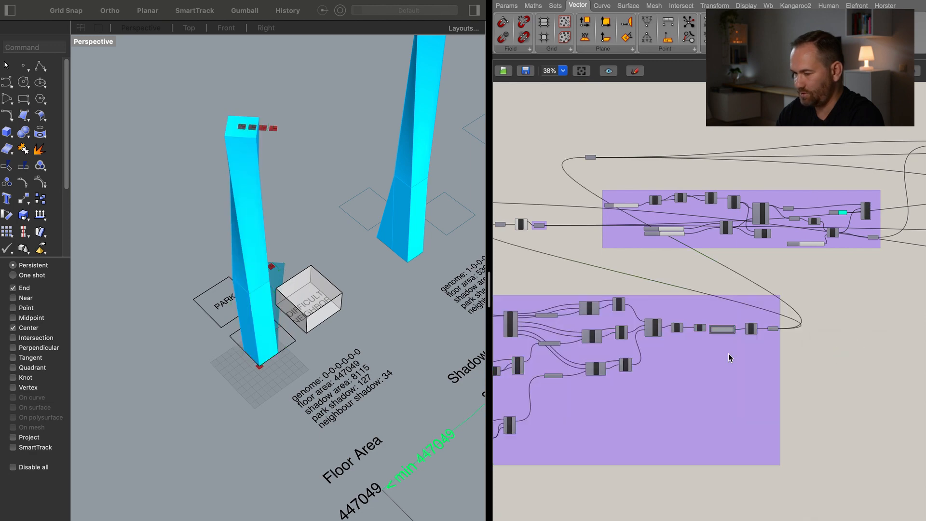
Turn off the preview of the remaining components in the tower group that generate the base geometry and sections.
right_drag(303, 345, 303, 356)
right_drag(563, 360, 828, 329)
drag(582, 478, 819, 270)
right_click(699, 232)
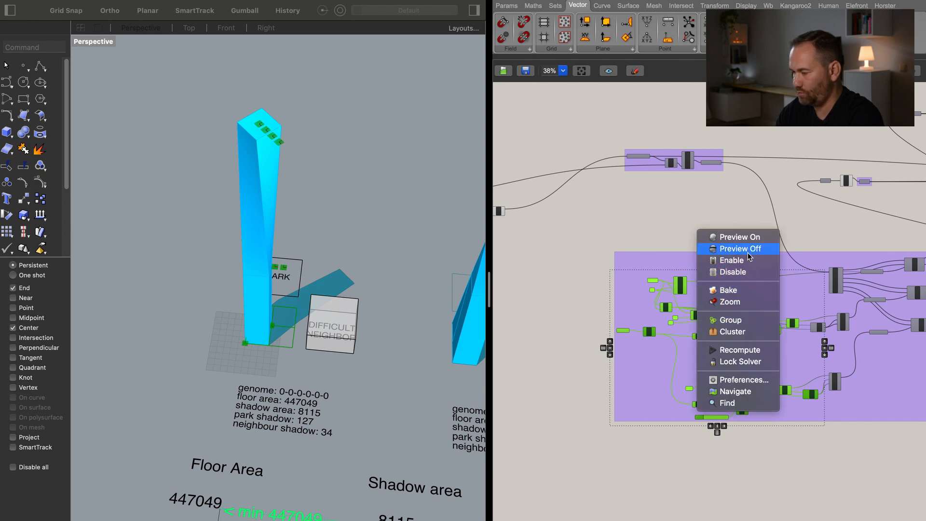
click(749, 249)
click(727, 211)
Examine the objective graph and the genome and value labels of the tower variants in the Perspective view.
right_drag(254, 351, 280, 377)
shift+right_drag(368, 484, 319, 342)
right_drag(379, 385, 345, 388)
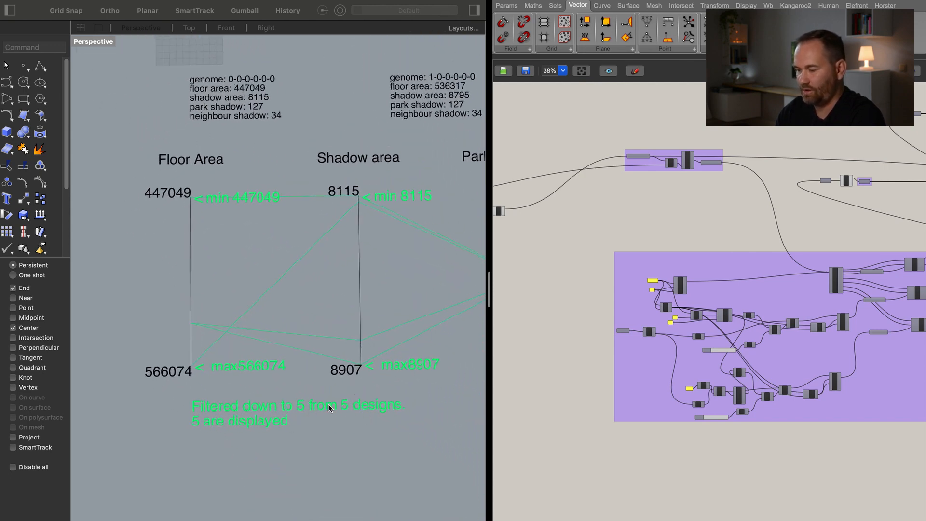
shift+right_drag(330, 355, 205, 383)
scroll(273, 403, down, 4)
right_drag(295, 366, 311, 347)
scroll(282, 255, up, 5)
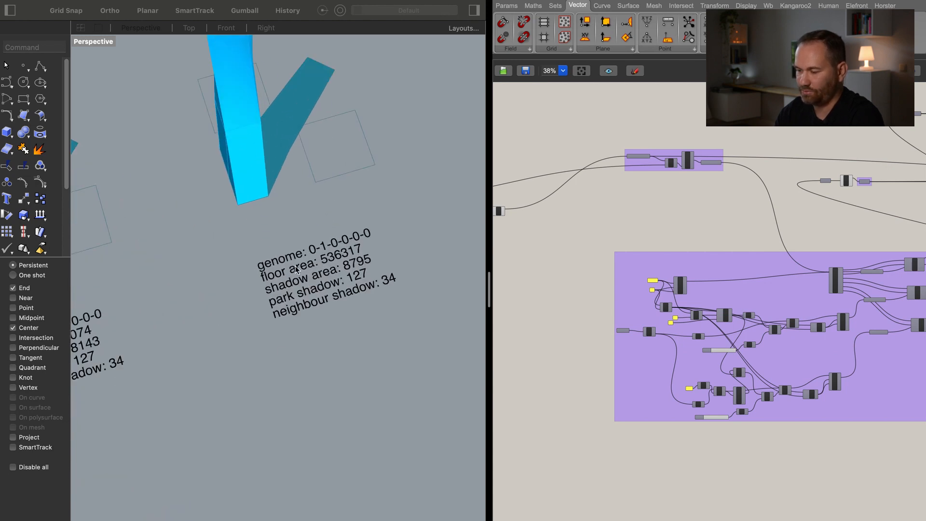
Change the "floor area" label to "volume [m3]" in the yellow panel of design captions.
mouse_move(834, 305)
right_down()
mouse_move(716, 339)
mouse_move(678, 331)
mouse_move(639, 302)
mouse_move(599, 300)
right_up()
scroll(715, 339, down, 6)
mouse_move(752, 332)
right_down()
mouse_move(625, 292)
mouse_move(572, 238)
right_up()
mouse_move(775, 275)
right_down()
mouse_move(633, 240)
mouse_move(591, 242)
right_up()
scroll(748, 279, up, 10)
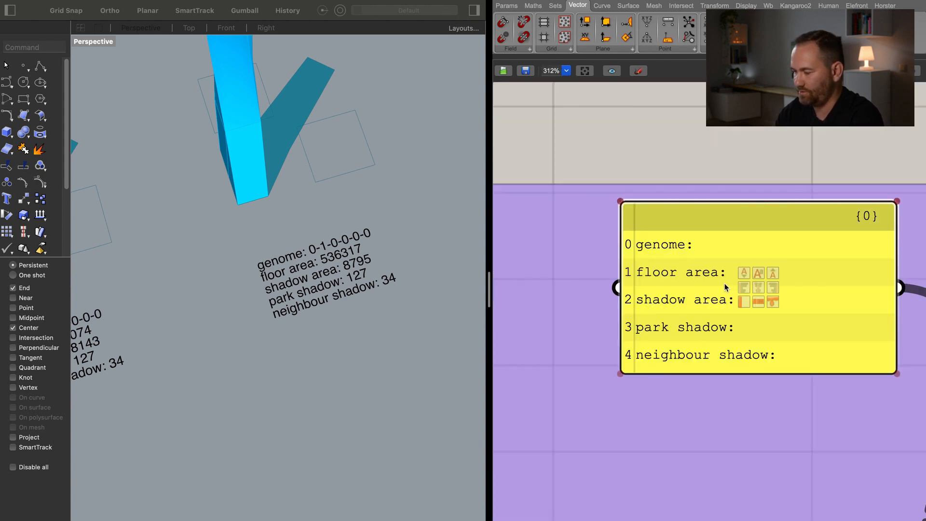
double_click(725, 287)
drag(797, 226, 690, 226)
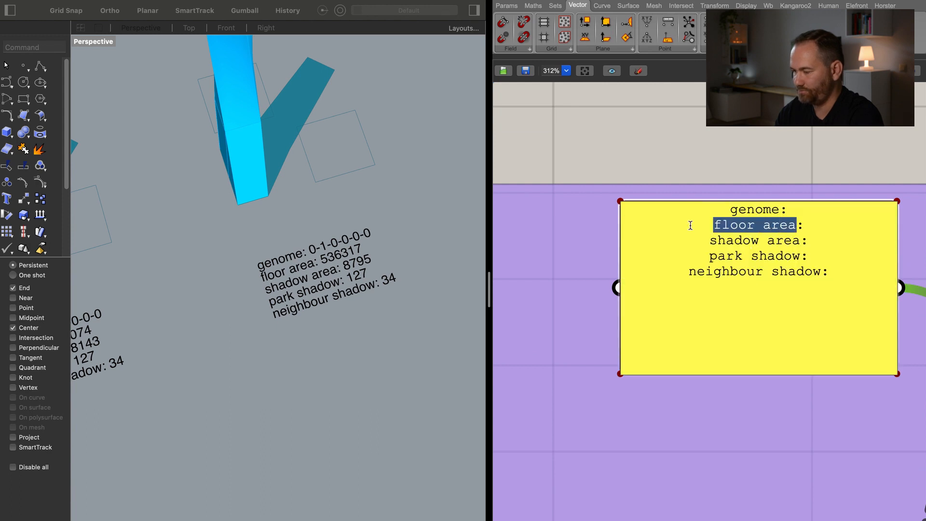
text(volume)
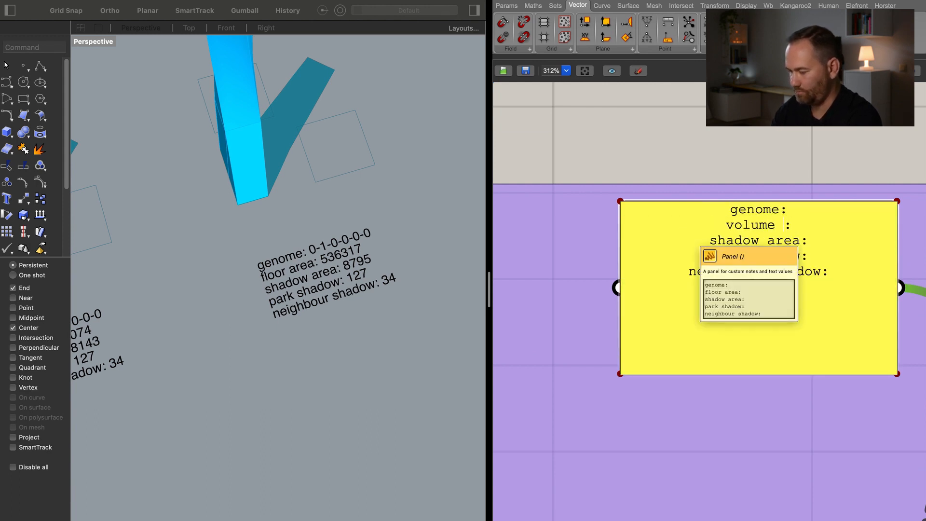
text( [m3)
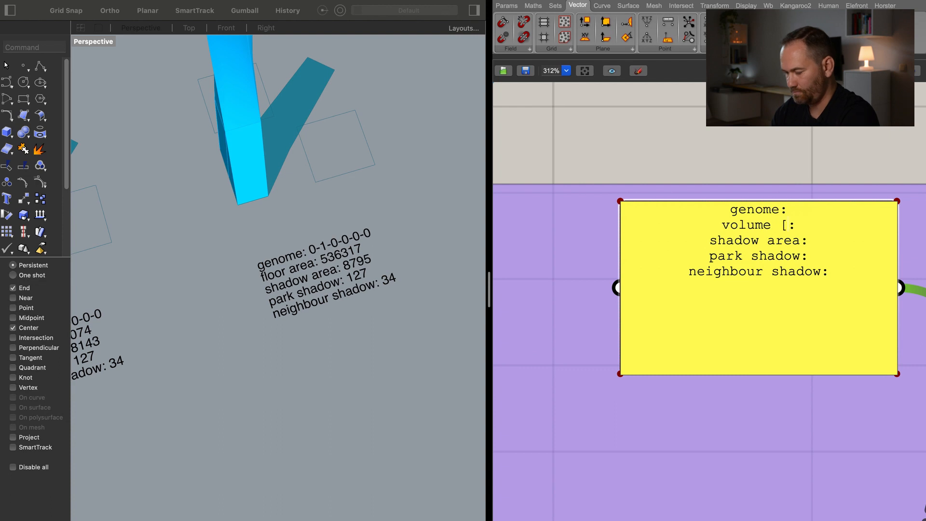
text(])
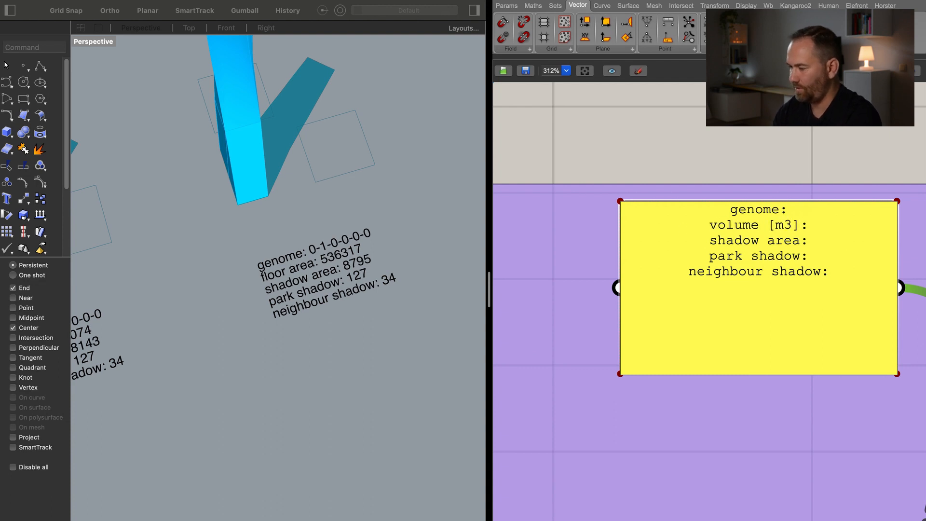
click(676, 148)
Review the row of tower variants with their graph and the overall layout of the Alternative Design definition.
mouse_move(333, 296)
right_down()
mouse_move(323, 294)
mouse_move(338, 293)
right_up()
right_drag(354, 328, 405, 284)
scroll(360, 337, down, 15)
right_drag(709, 211, 869, 226)
scroll(796, 292, down, 5)
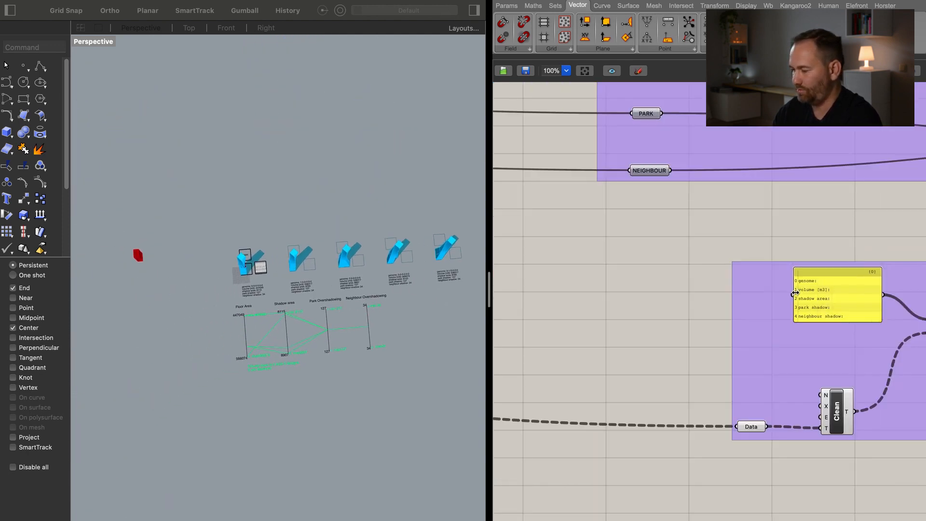
scroll(796, 294, down, 10)
right_drag(723, 326, 703, 265)
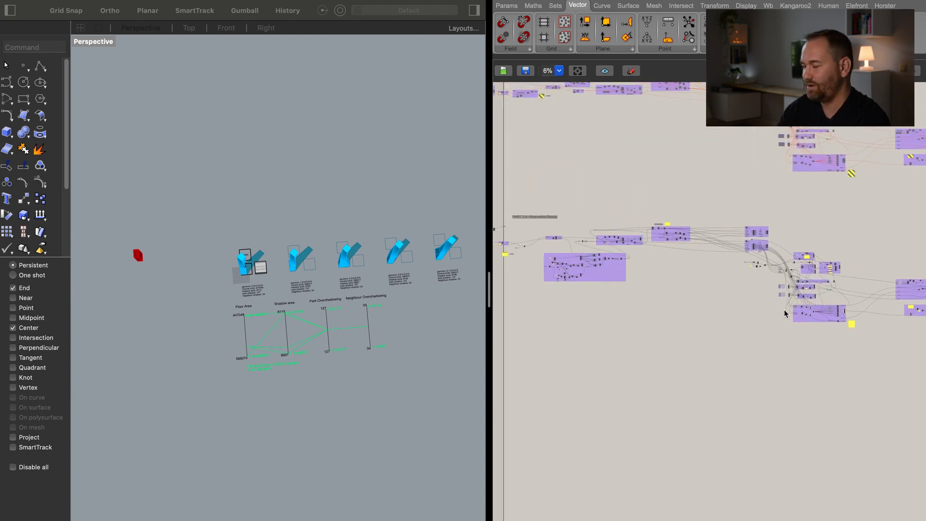
right_drag(594, 251, 719, 280)
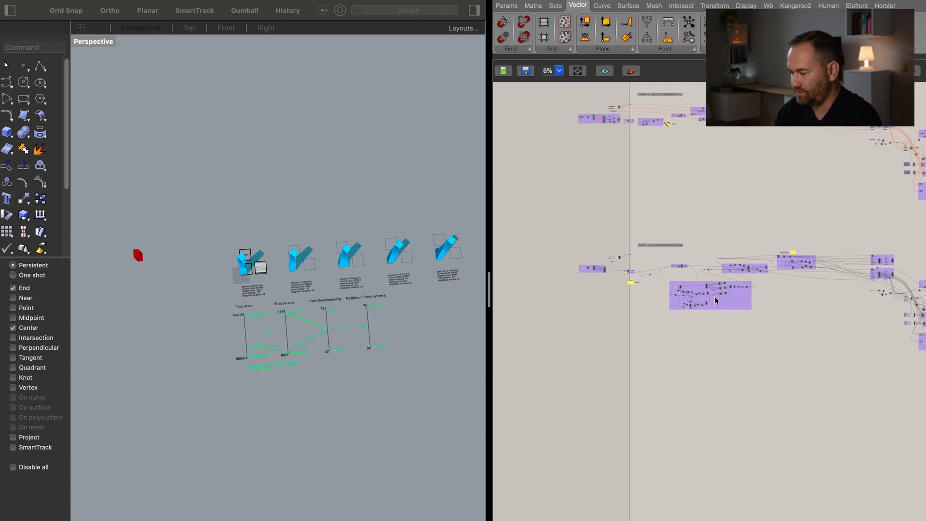
scroll(689, 265, up, 5)
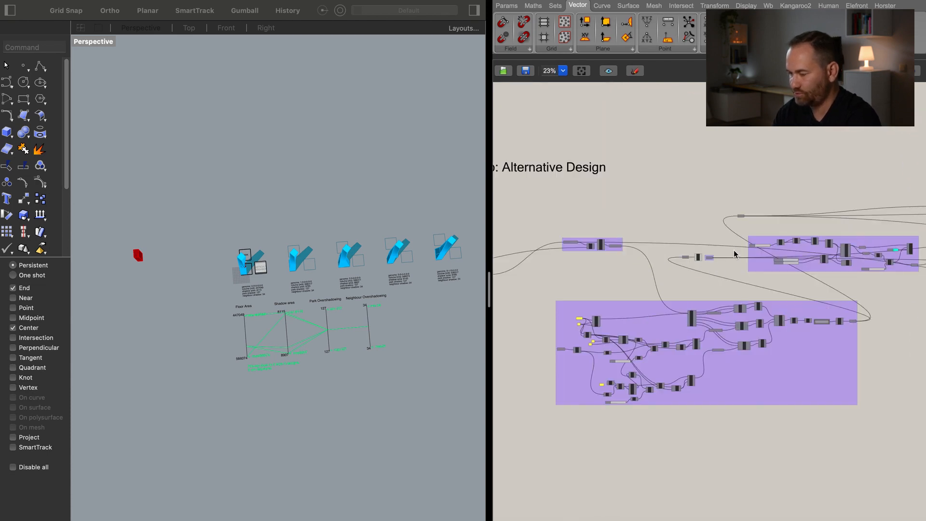
right_drag(834, 294, 877, 325)
right_drag(685, 298, 603, 287)
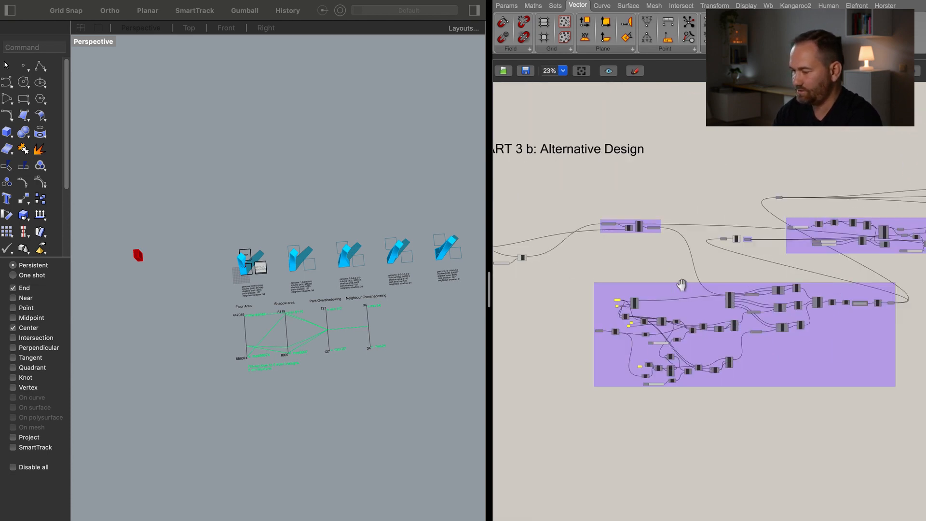
right_drag(634, 247, 674, 250)
Move the small group above the tower group and its preceding List Item and slider closer to the genome-generating groups.
scroll(664, 242, up, 2)
drag(653, 235, 548, 259)
right_drag(591, 287, 839, 296)
right_drag(622, 273, 817, 280)
drag(817, 279, 717, 263)
right_drag(784, 293, 653, 302)
drag(780, 336, 727, 282)
drag(818, 331, 700, 240)
drag(815, 284, 751, 270)
right_drag(754, 308, 786, 294)
drag(755, 315, 674, 351)
drag(724, 335, 687, 289)
click(761, 343)
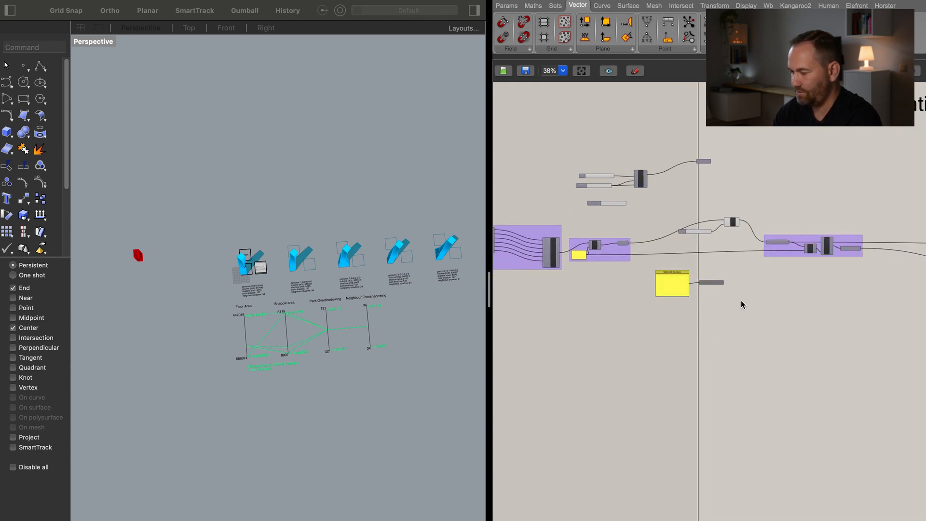
Add the List Item component that feeds the bottom, middle and top sections to the large tower group.
scroll(711, 299, up, 2)
scroll(684, 284, up, 5)
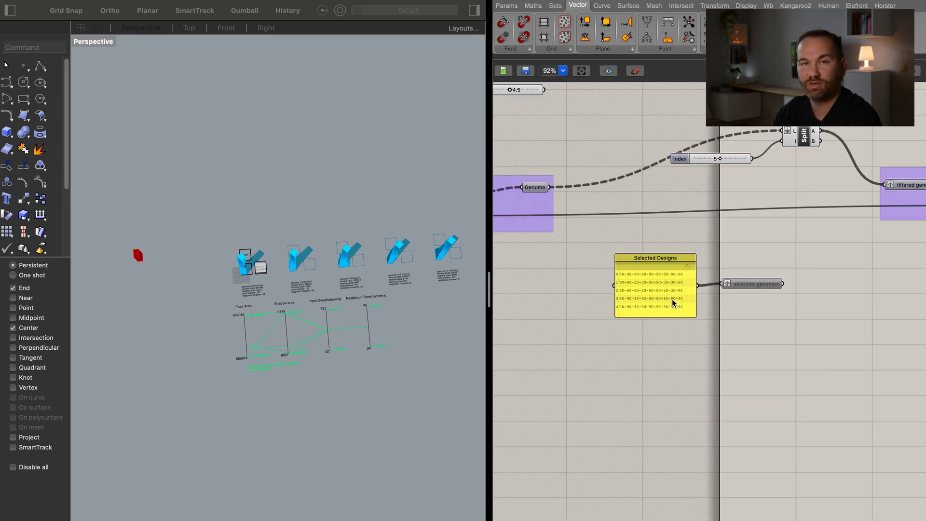
right_drag(850, 336, 703, 326)
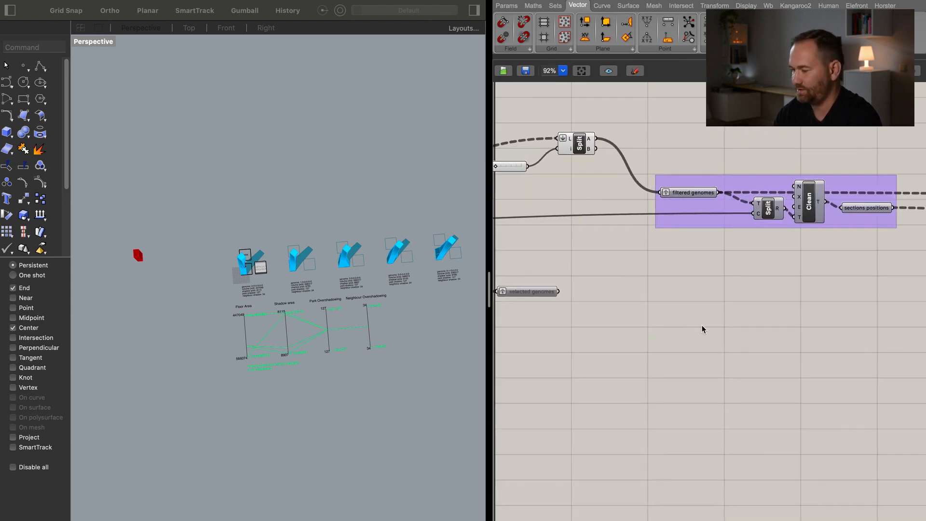
scroll(705, 325, down, 3)
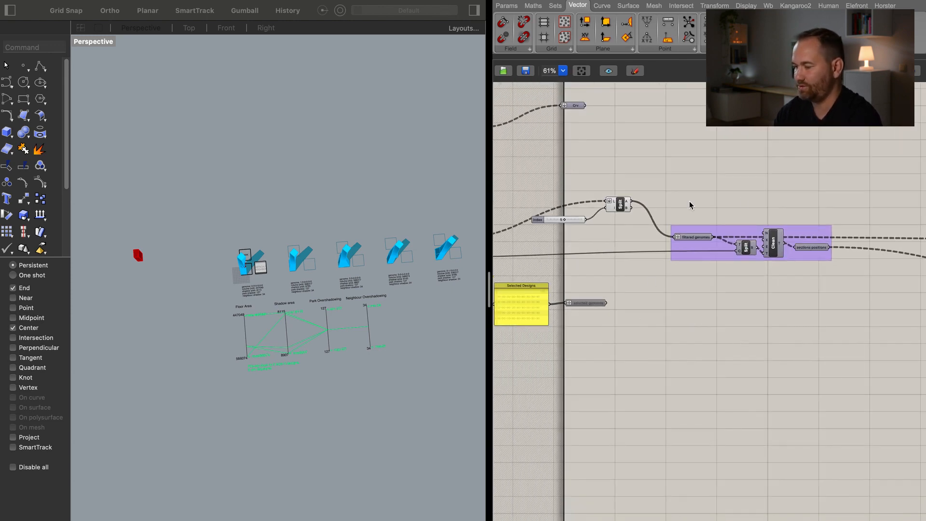
scroll(659, 263, down, 5)
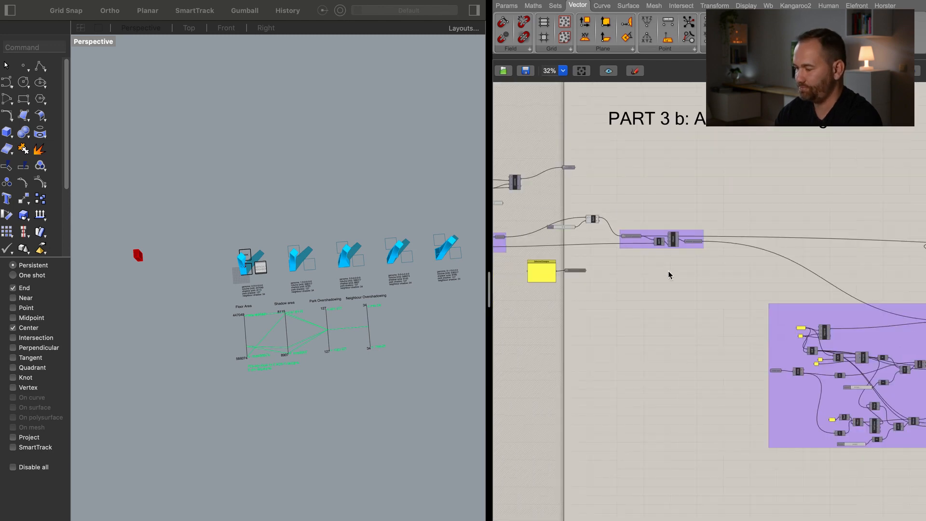
mouse_move(864, 315)
mouse_down()
mouse_move(769, 304)
mouse_move(790, 320)
mouse_move(874, 320)
mouse_move(855, 312)
mouse_move(864, 312)
mouse_up()
scroll(746, 295, up, 5)
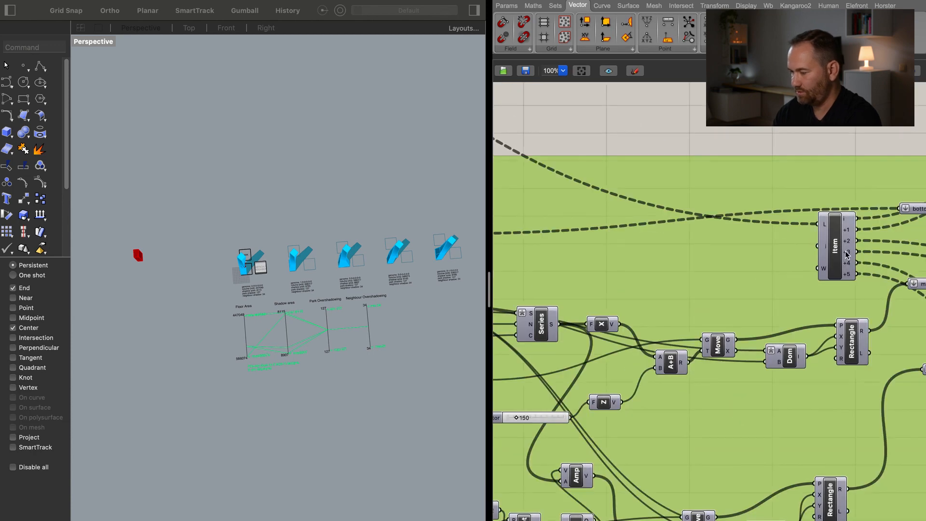
right_click(756, 253)
click(790, 343)
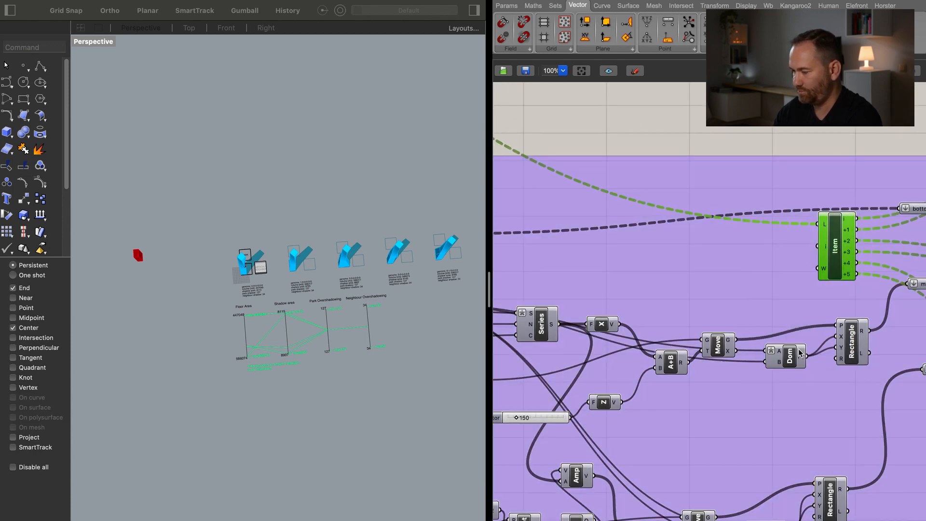
Add the Geo parameter and the Volume component to the group around the area parameter.
scroll(801, 354, down, 5)
scroll(850, 372, up, 4)
scroll(848, 380, down, 10)
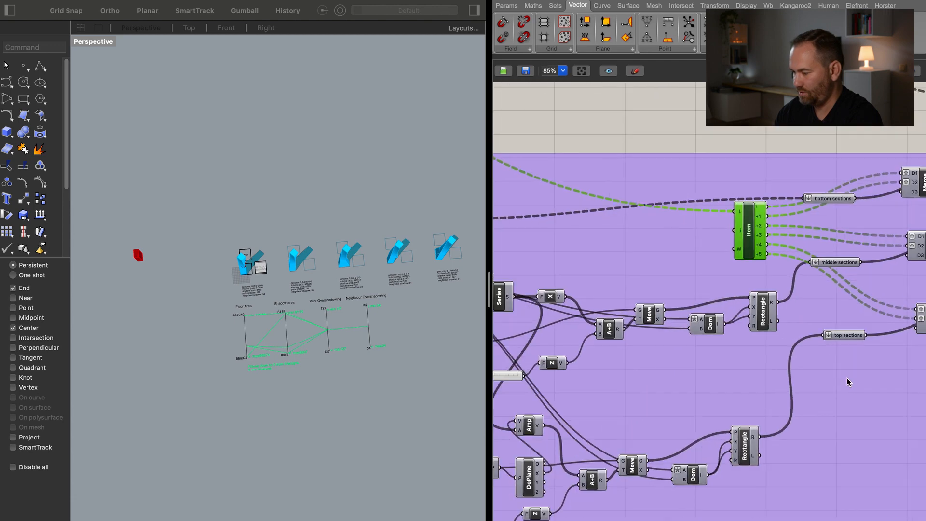
scroll(849, 379, up, 2)
click(854, 374)
drag(833, 371, 824, 367)
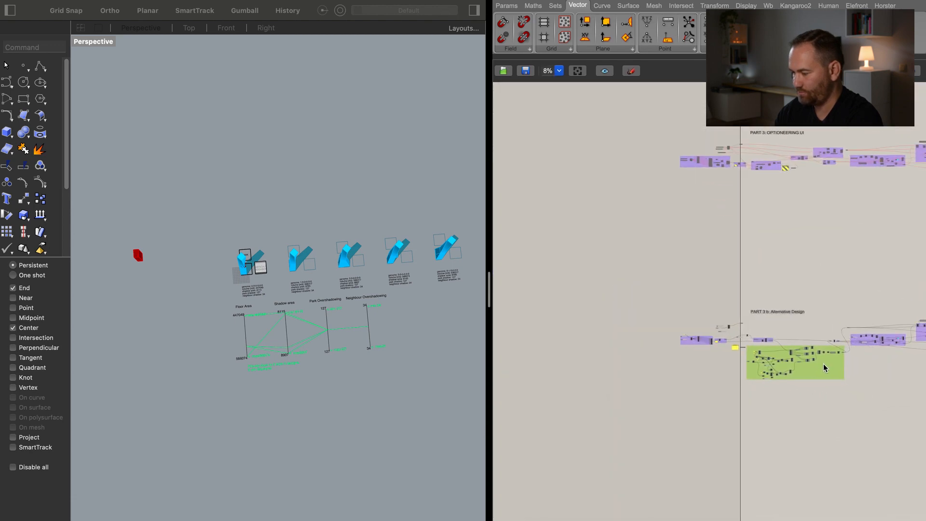
scroll(832, 347, up, 3)
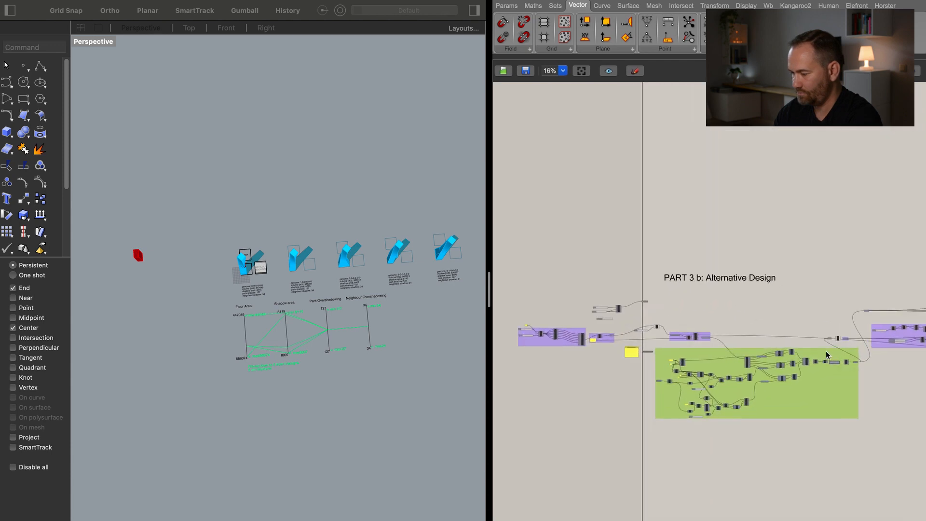
drag(813, 322, 859, 348)
scroll(858, 346, up, 8)
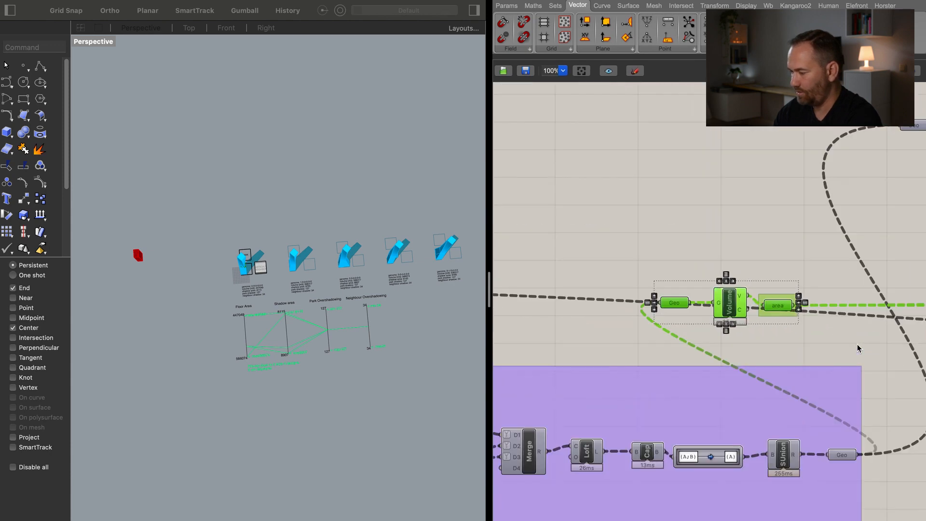
click(781, 323)
scroll(760, 322, up, 2)
drag(631, 234, 721, 323)
right_click(769, 313)
click(804, 406)
Name the group "volume" and move it to the right of the tower group's Geo output.
right_click(783, 275)
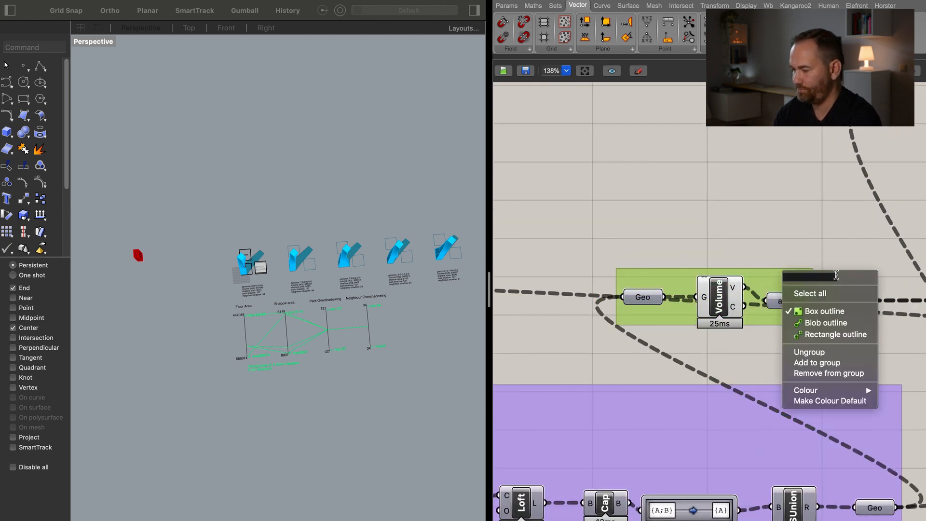
text(volume)
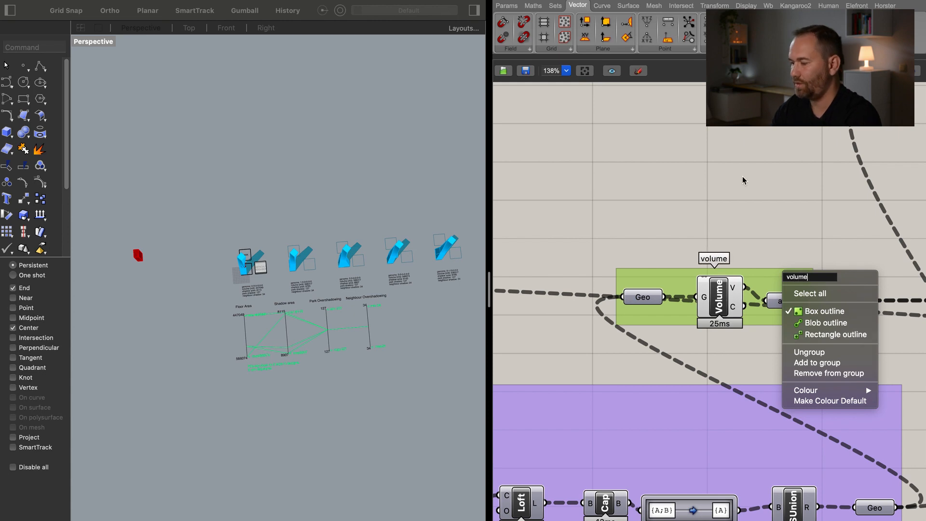
key(Return)
scroll(731, 367, down, 5)
drag(743, 342, 877, 397)
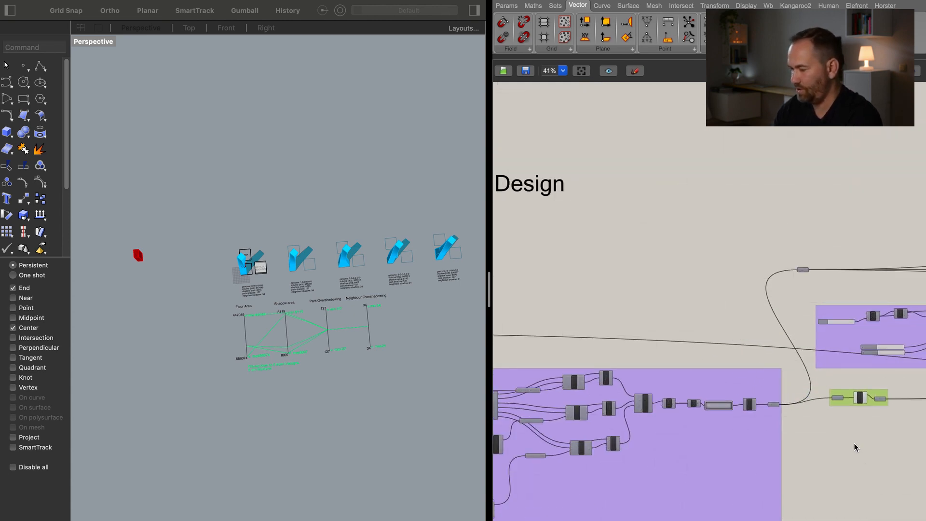
Add the path mapper that turns {A;B;C;D} into {A;B;C} to the shadow analysis group.
right_drag(856, 447, 666, 336)
scroll(812, 289, right, 10)
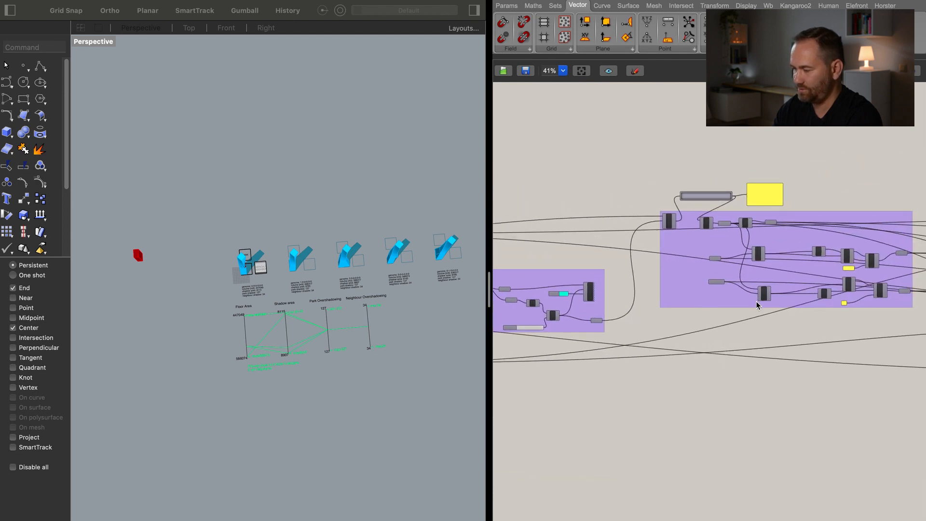
scroll(720, 275, down, 3)
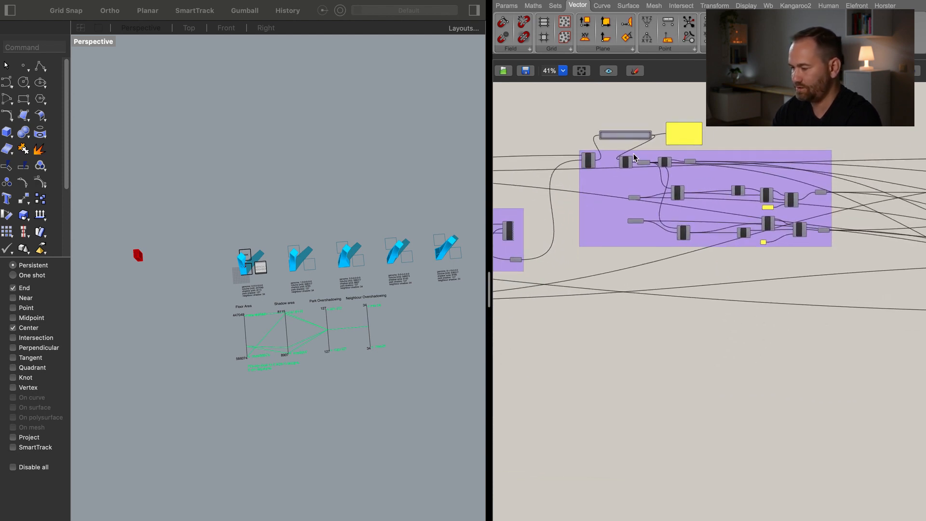
scroll(661, 128, up, 8)
click(661, 128)
right_click(738, 233)
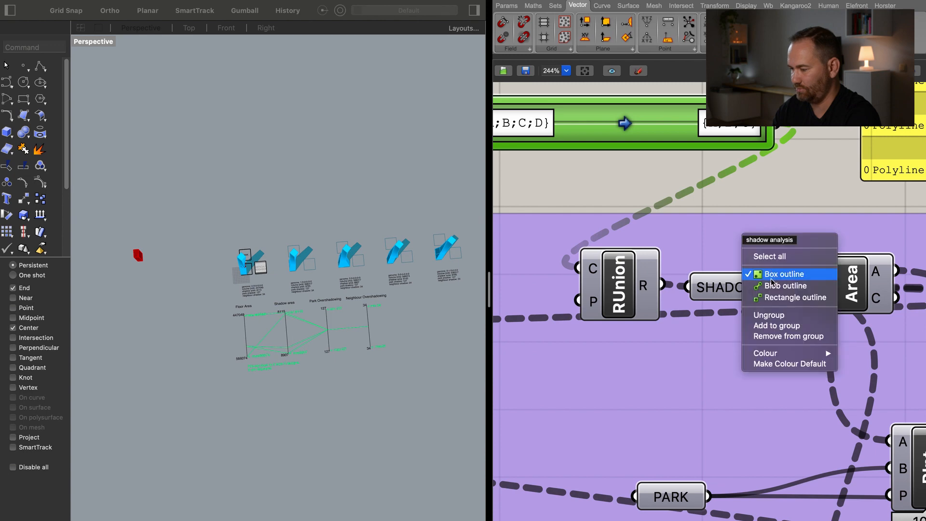
click(780, 321)
Line up the path mapper between the MShadow and RUnion components and delete the panel listing the polyline curves.
scroll(780, 321, down, 5)
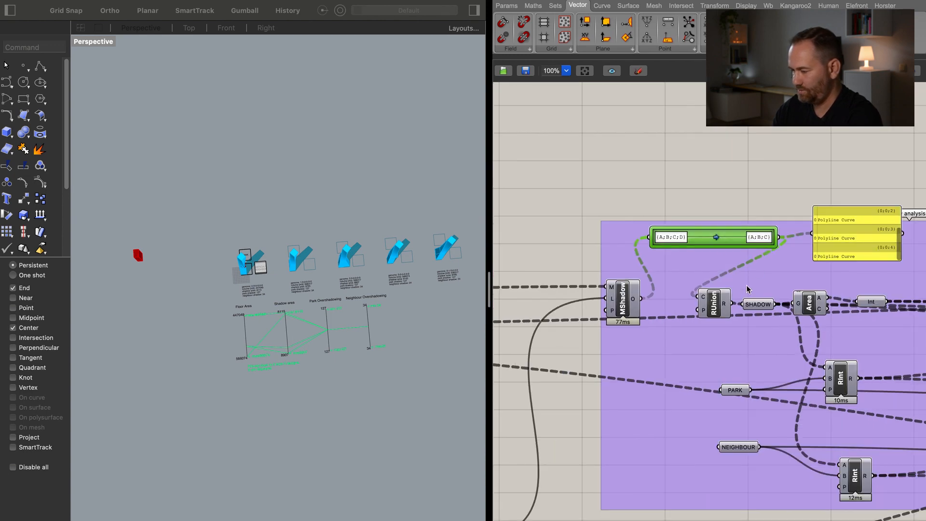
drag(636, 311, 523, 313)
drag(698, 240, 602, 293)
click(859, 235)
key(Delete)
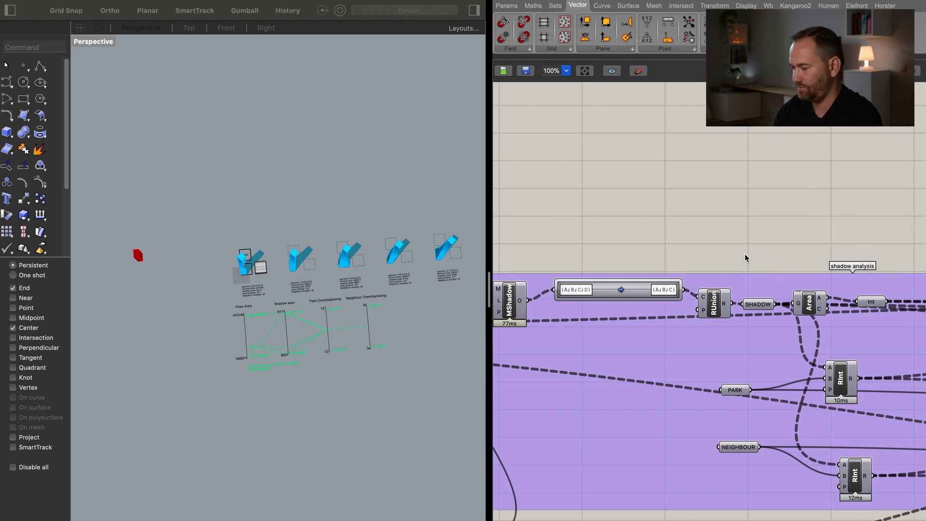
Move the shadow analysis group further right, away from the group that precedes it.
right_drag(739, 271, 877, 200)
scroll(837, 264, down, 2)
drag(763, 370, 831, 363)
scroll(825, 387, down, 2)
right_drag(857, 381, 726, 367)
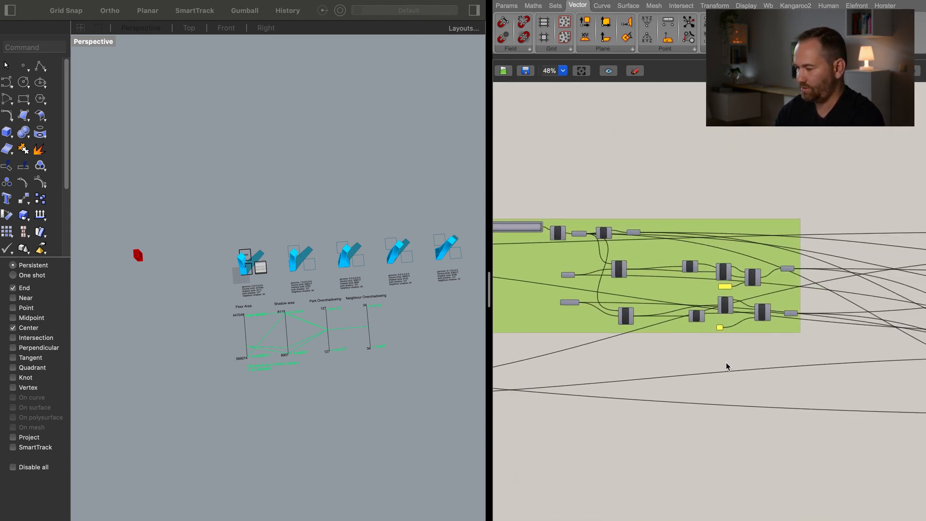
Review the downstream groups of the Alternative Design definition and the row of towers in the Perspective view.
scroll(732, 367, down, 3)
right_drag(910, 421, 681, 309)
right_drag(787, 314, 736, 282)
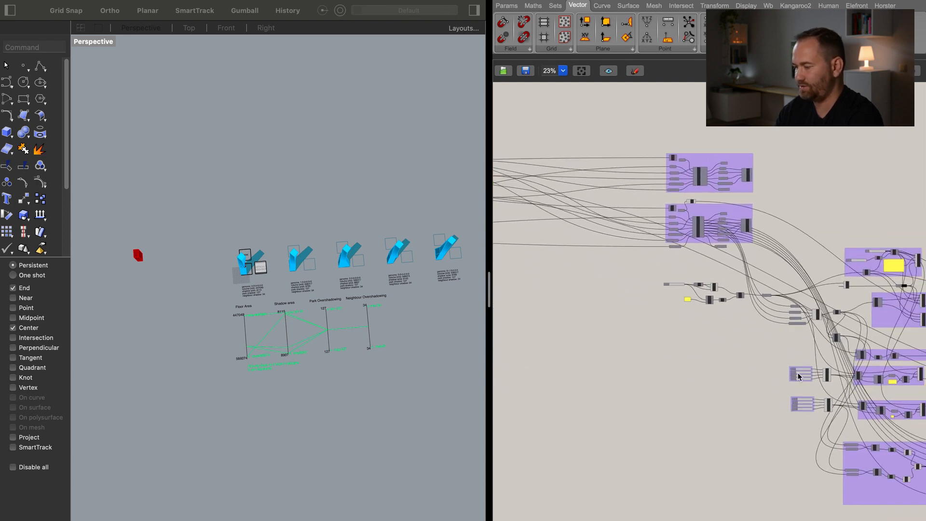
right_drag(723, 314, 637, 285)
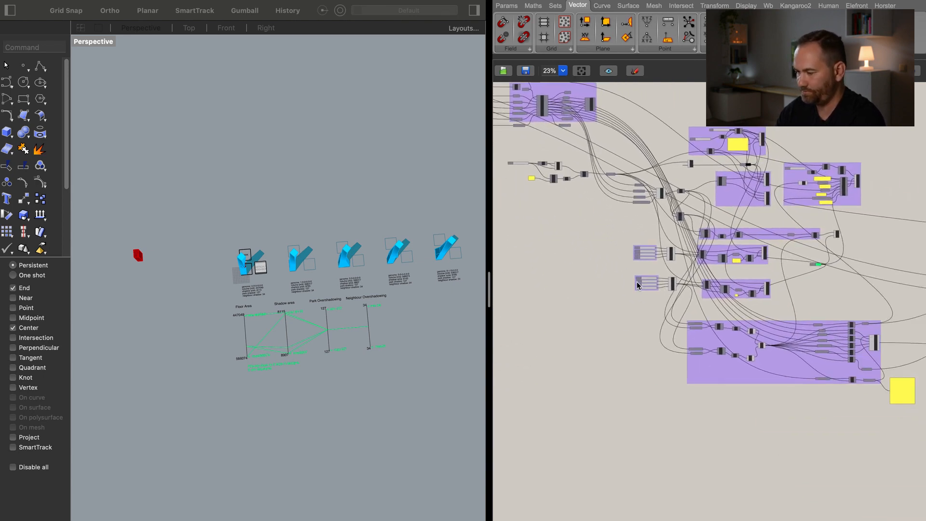
right_drag(408, 321, 323, 324)
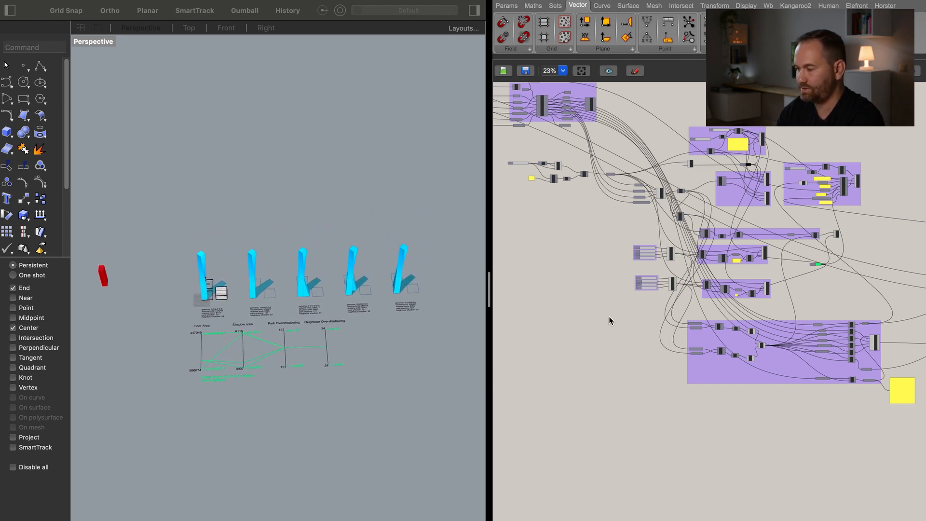
right_drag(609, 316, 764, 317)
right_drag(621, 299, 762, 309)
right_drag(666, 283, 819, 308)
right_drag(689, 266, 869, 322)
right_drag(760, 285, 897, 317)
right_drag(744, 329, 860, 325)
right_drag(712, 336, 895, 306)
right_drag(817, 280, 834, 281)
Shift the Split List component and its Index slider slightly lower and closer together on the canvas.
scroll(774, 208, up, 8)
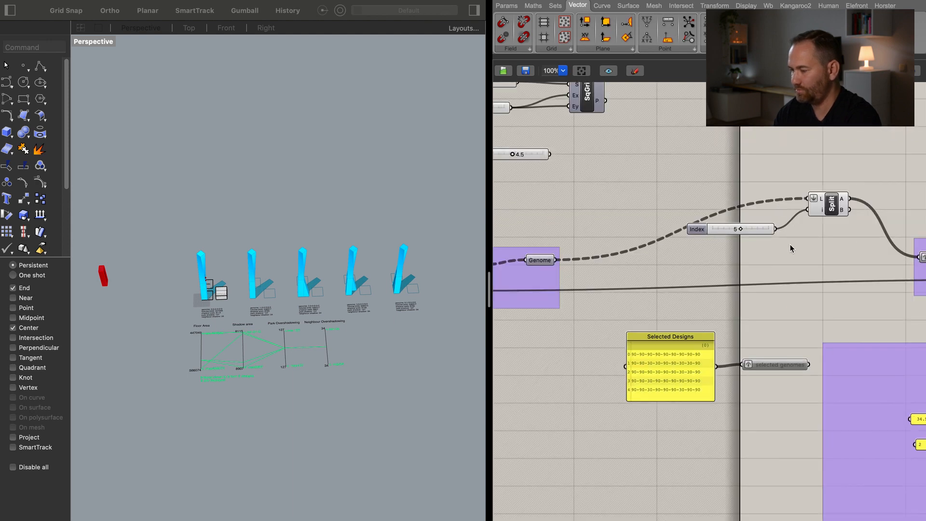
scroll(790, 244, up, 1)
scroll(835, 227, up, 2)
drag(817, 229, 792, 245)
click(656, 255)
drag(638, 253, 635, 268)
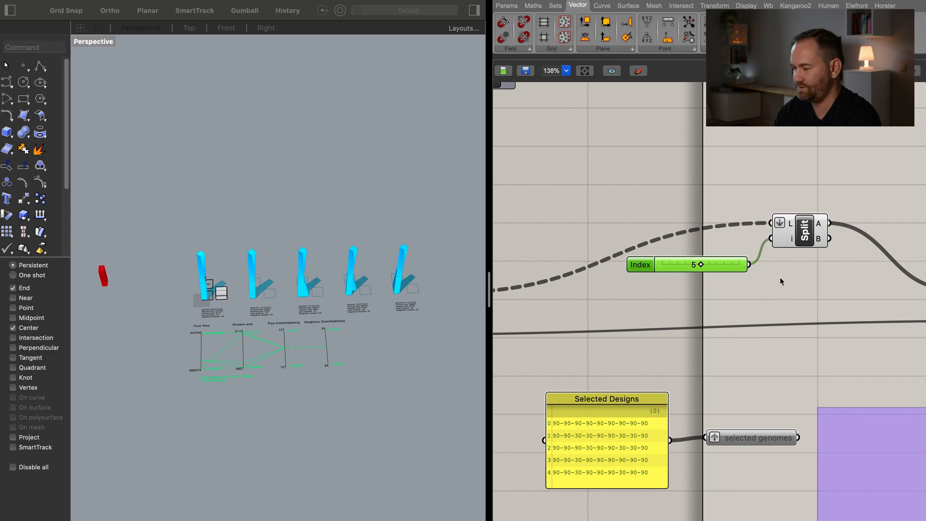
Add a number slider with the value 5000 above the Index slider of the Split List component.
scroll(784, 288, down, 2)
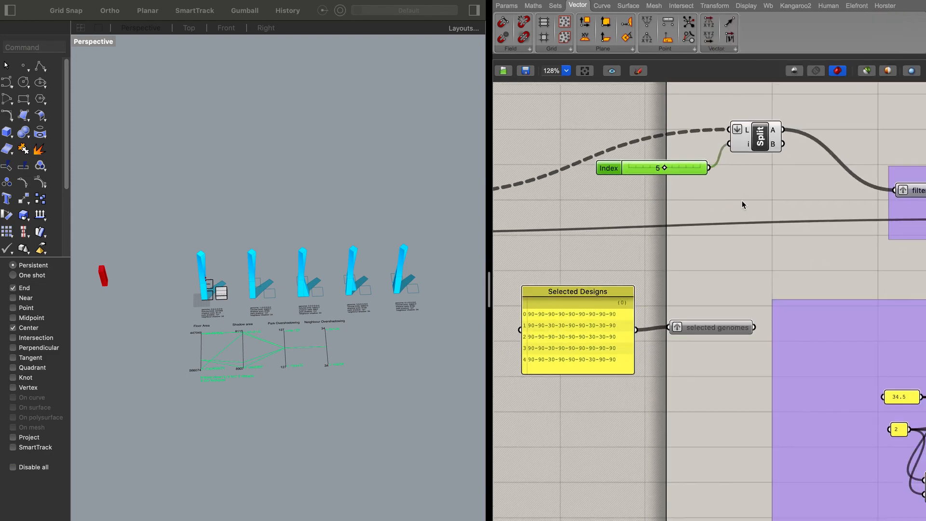
text(5000)
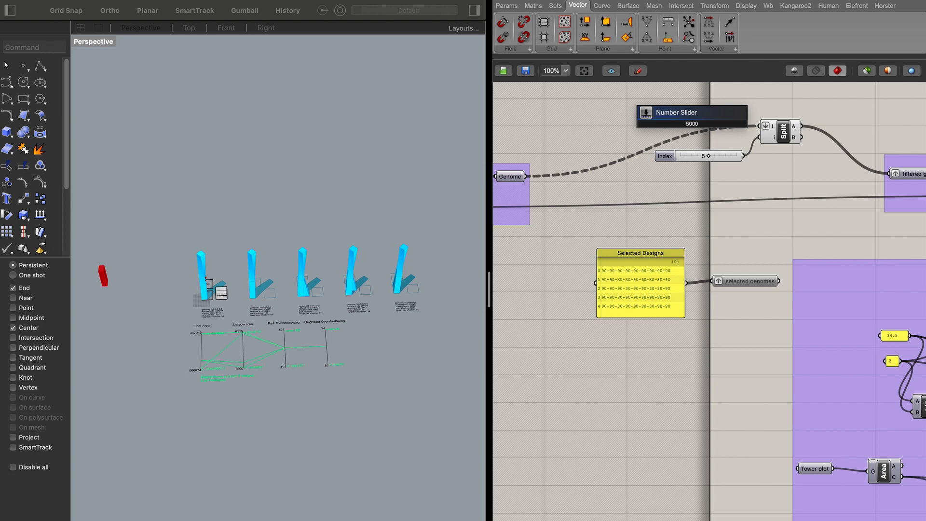
key(Return)
drag(657, 122, 629, 115)
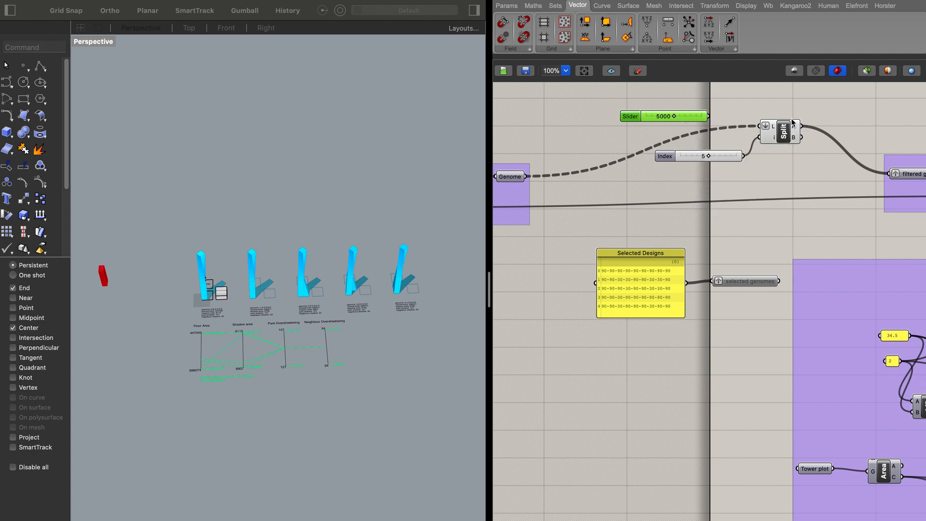
Save the definition and connect the 5000 slider to the Split List's index input, replacing the slider set to 5.
click(526, 70)
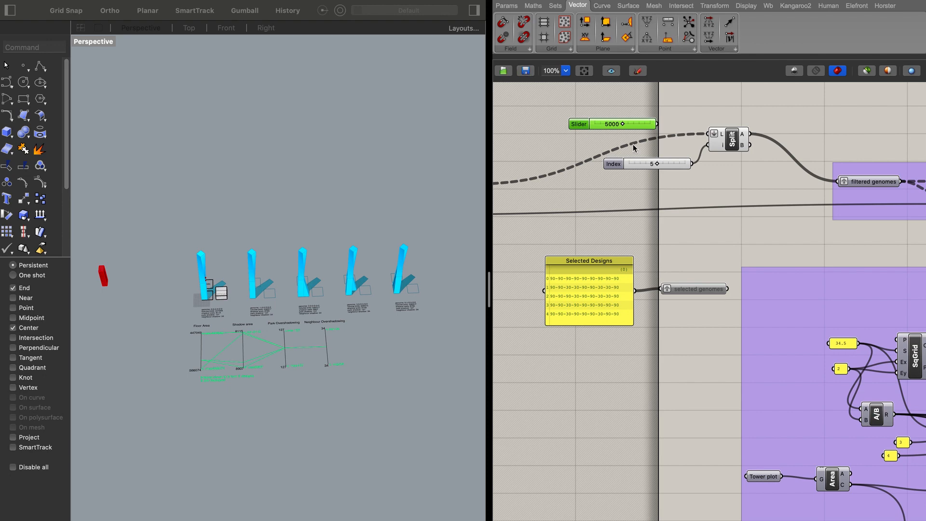
drag(660, 126, 708, 143)
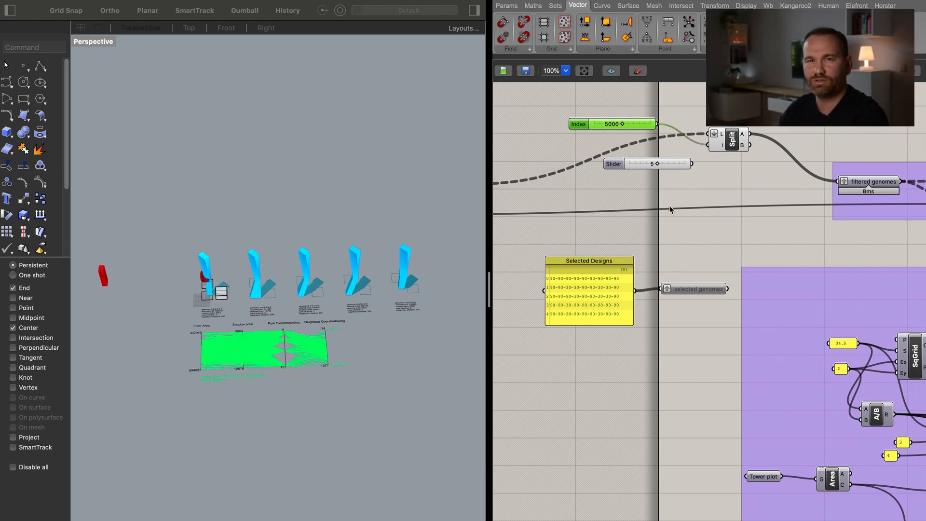
Examine the tower variants, their genome and value labels, and the objective graph in the Perspective view.
scroll(275, 326, up, 4)
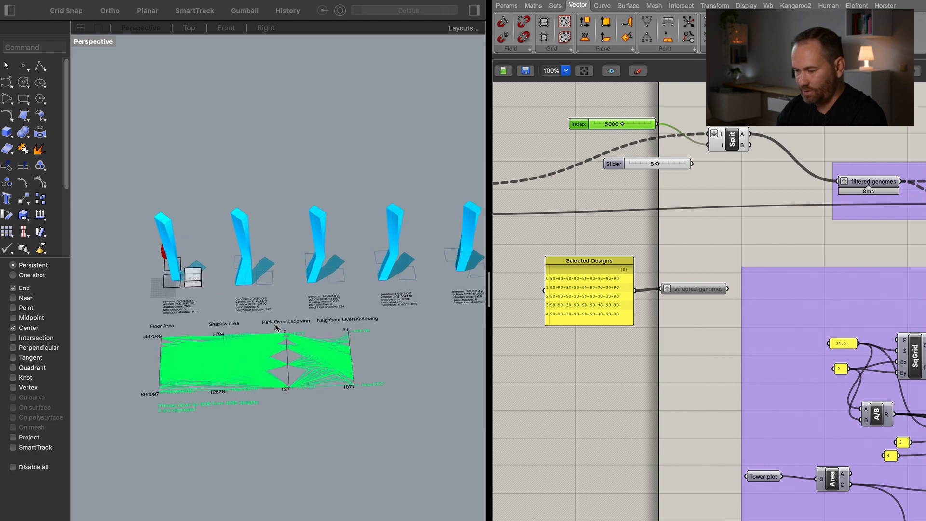
scroll(257, 352, up, 5)
shift+right_drag(297, 316, 296, 315)
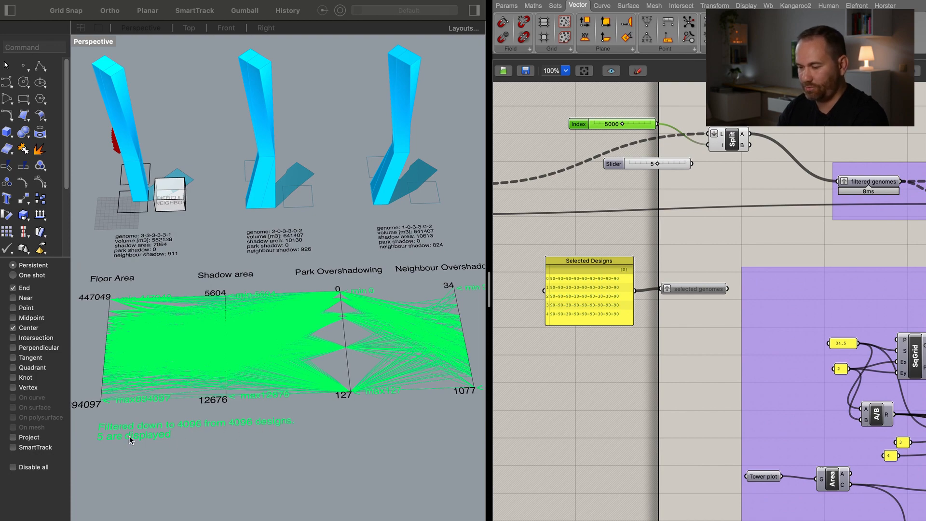
right_drag(231, 275, 241, 317)
shift+right_drag(209, 254, 144, 256)
scroll(144, 256, up, 5)
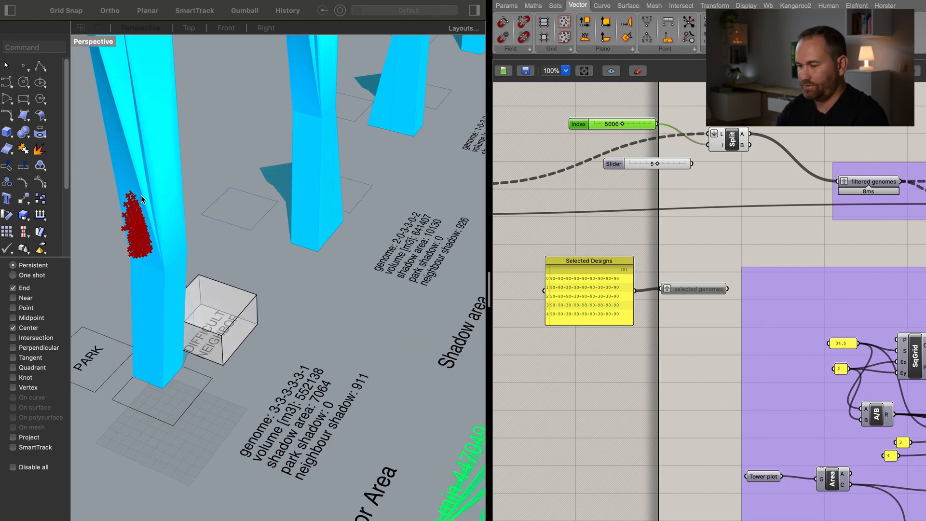
scroll(204, 283, down, 3)
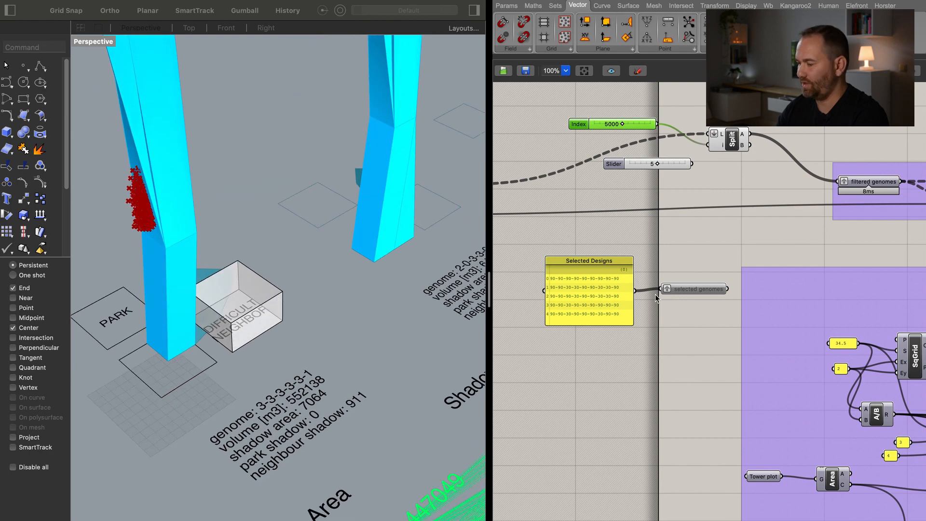
Turn off the preview of the Volume component so its centroid points are hidden in the viewport.
scroll(622, 294, right, 5)
scroll(640, 318, down, 5)
scroll(601, 317, right, 10)
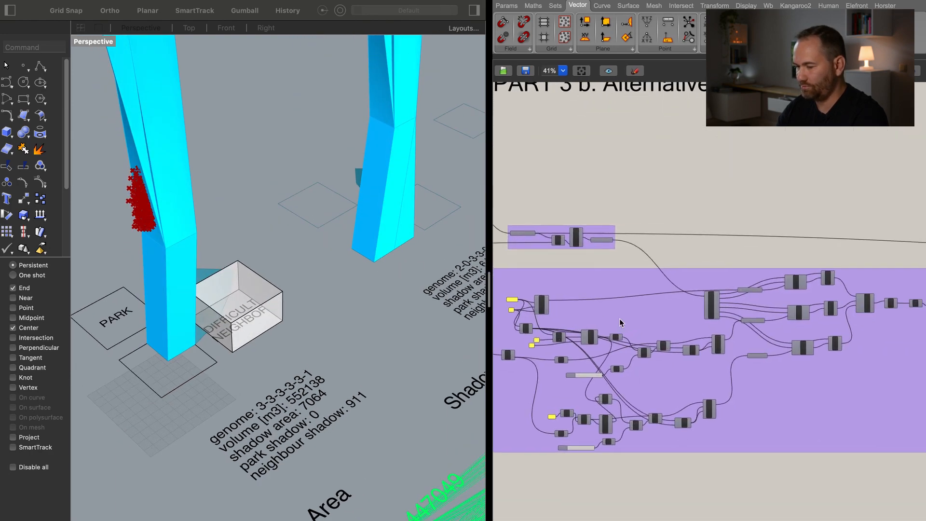
scroll(771, 300, up, 5)
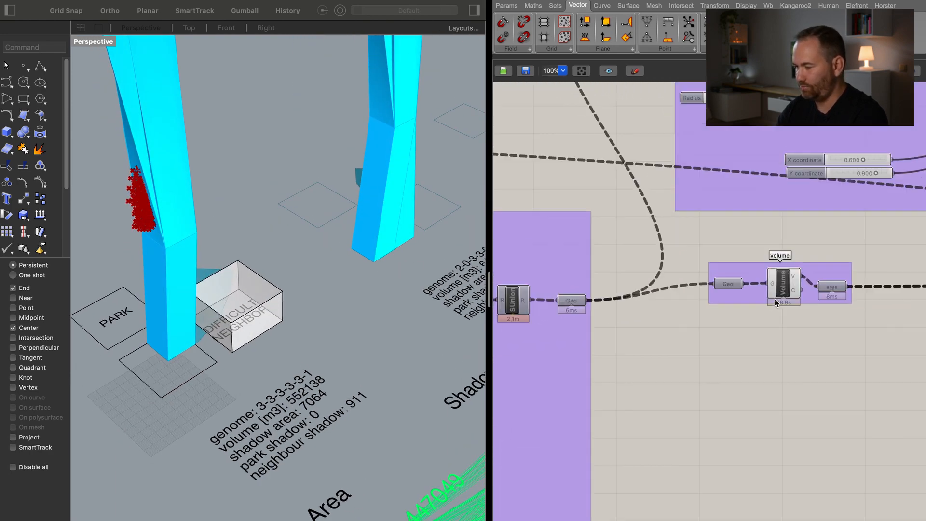
click(781, 292)
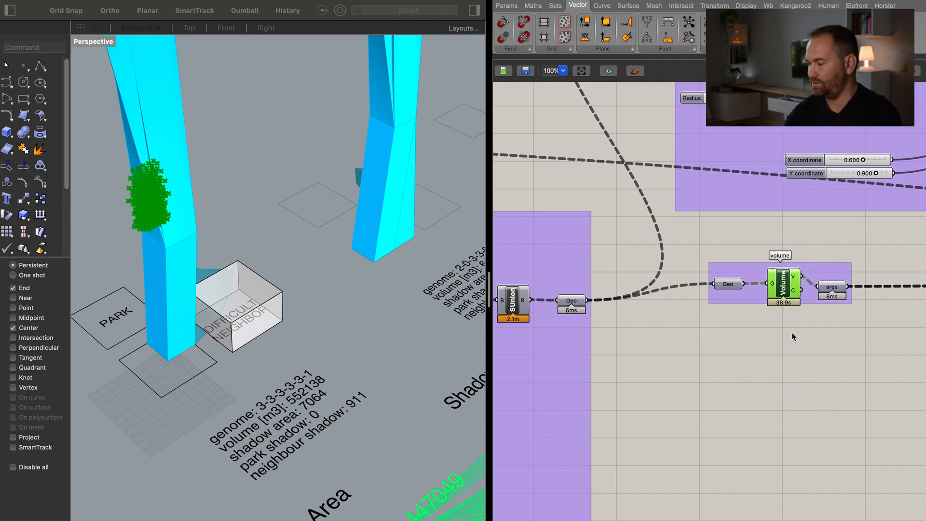
right_click(777, 338)
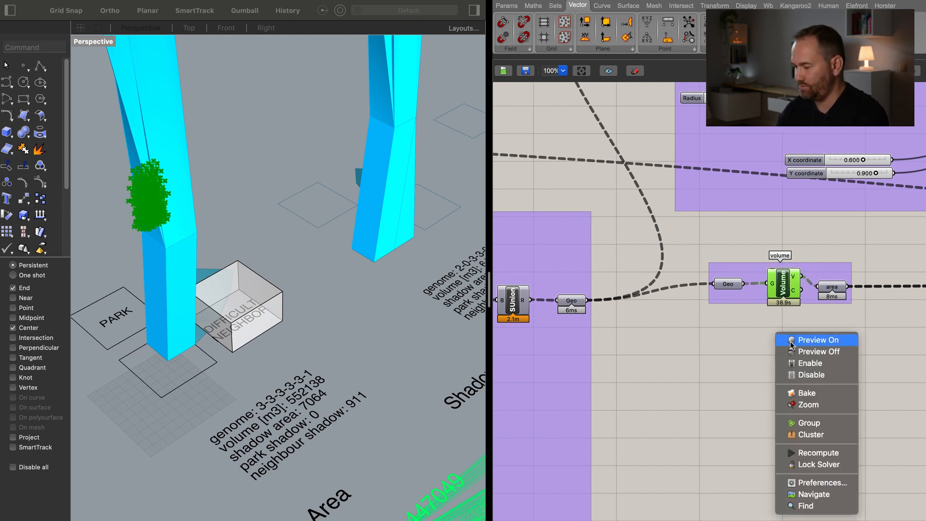
click(815, 351)
click(812, 355)
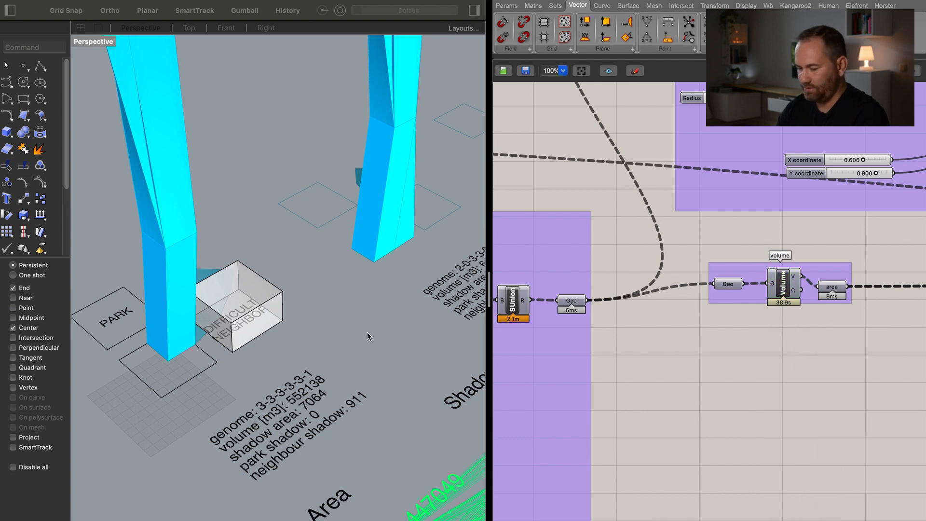
Change the objective graph's first axis label in the label panel from Floor Area to Volume.
shift+right_drag(333, 304, 383, 287)
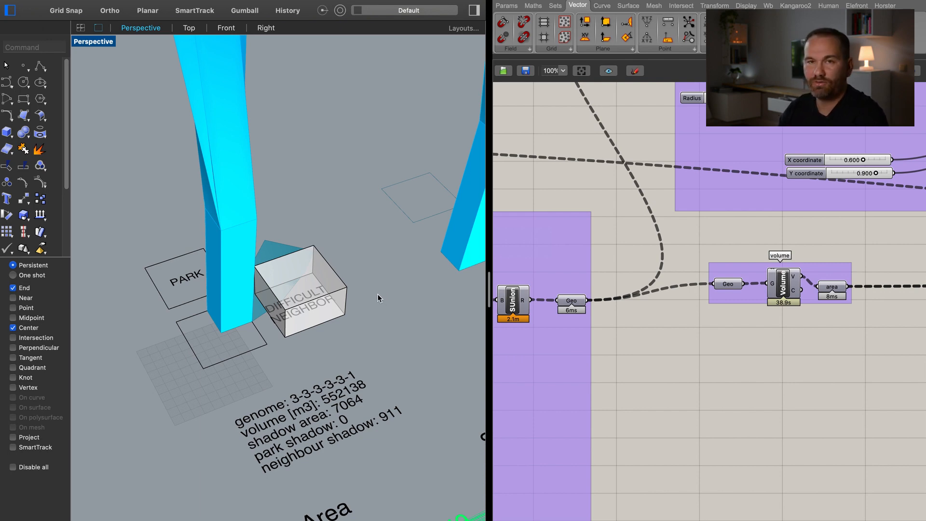
scroll(380, 297, down, 5)
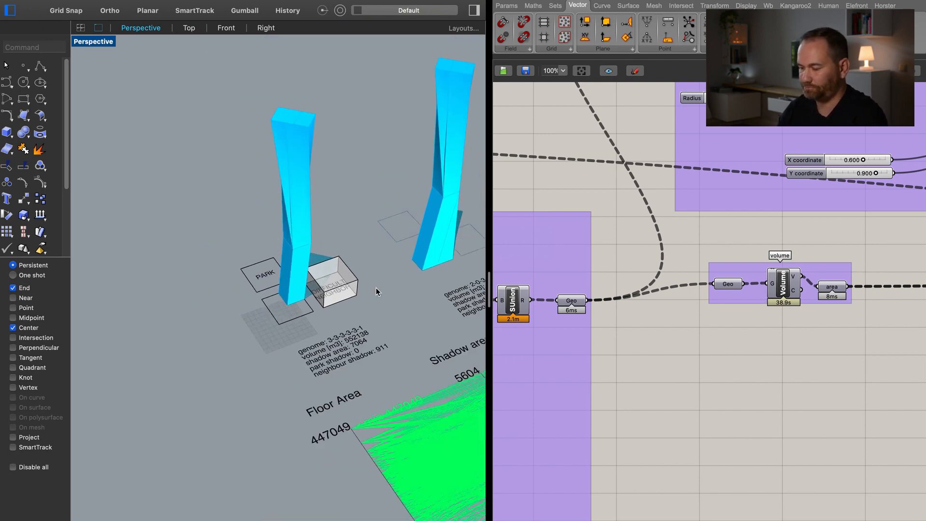
shift+right_drag(393, 309, 286, 278)
scroll(306, 282, down, 5)
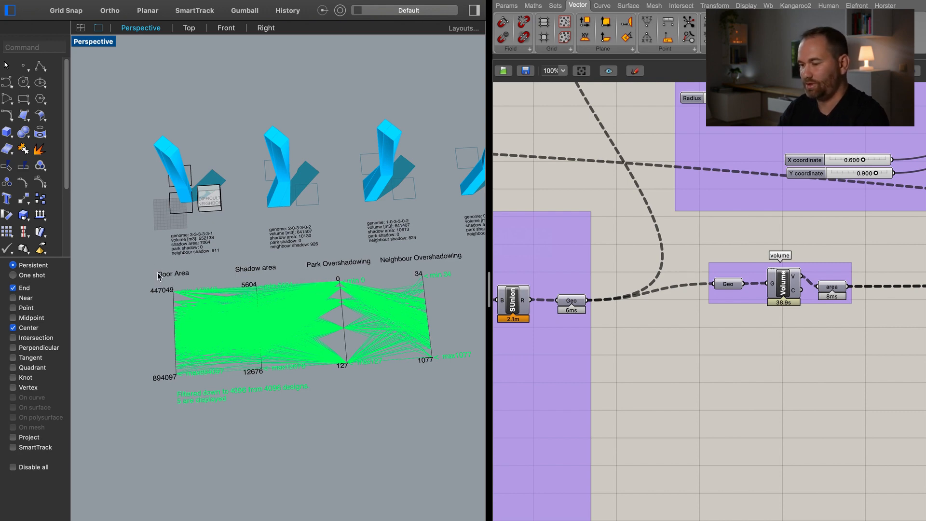
right_drag(818, 310, 755, 318)
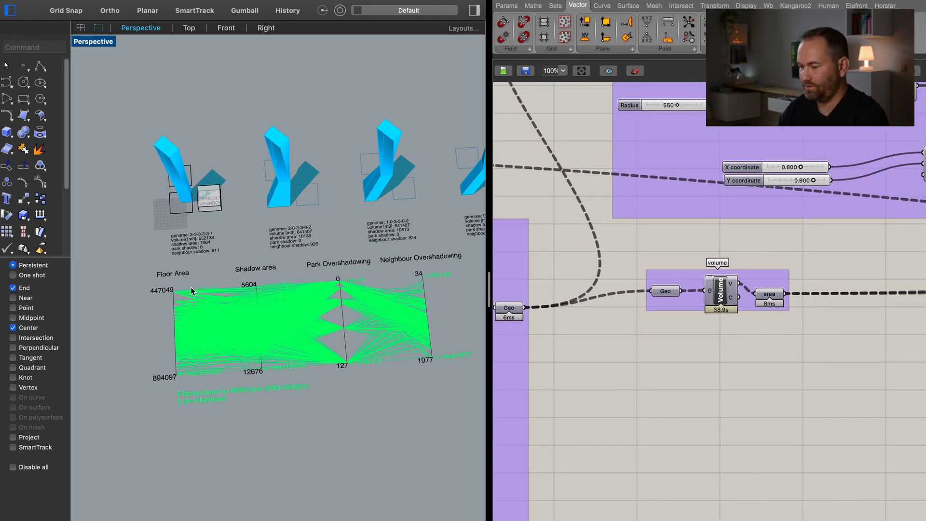
scroll(699, 320, down, 8)
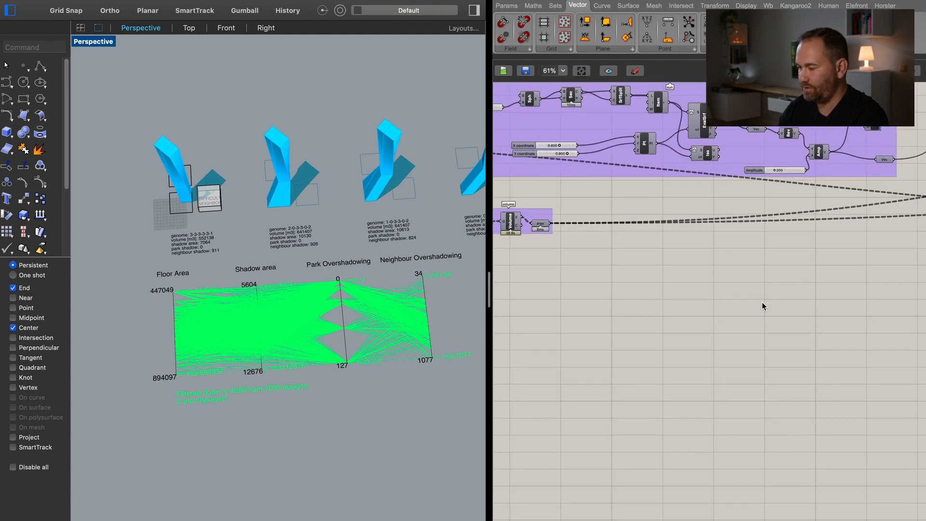
scroll(729, 316, down, 1)
right_drag(728, 316, 541, 271)
right_drag(776, 309, 524, 236)
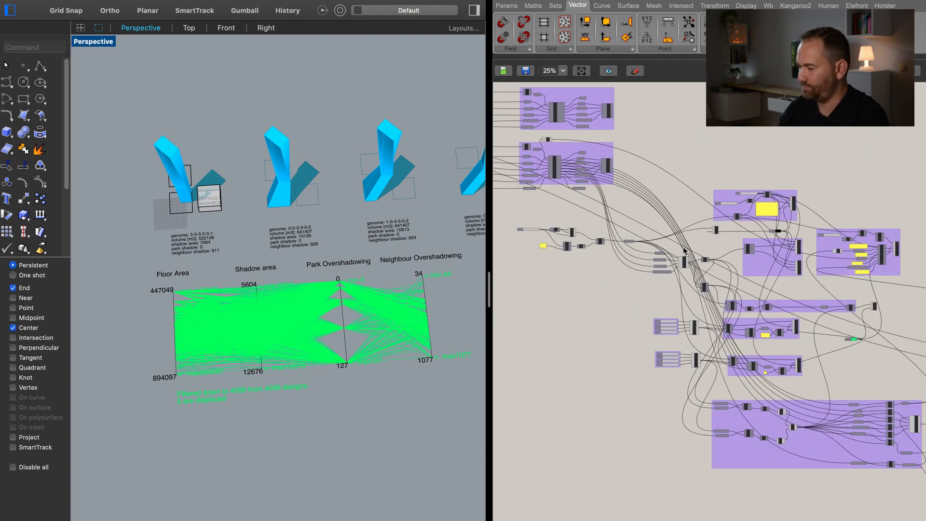
right_drag(894, 262, 839, 238)
scroll(721, 179, up, 5)
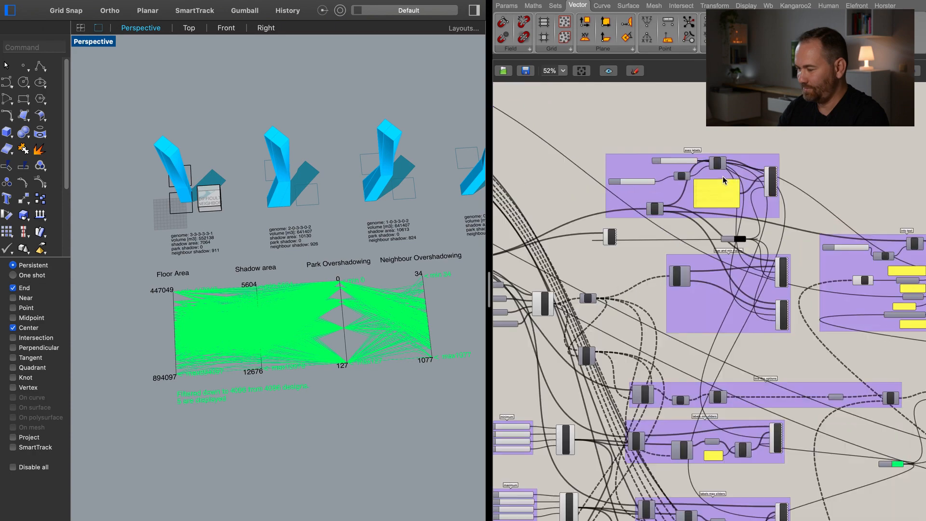
double_click(697, 194)
drag(727, 182, 651, 181)
text(Volume)
click(657, 170)
Raise the minimum group's Data 1 slider first to 0.710 and finally to 0.939 to filter the designs by volume.
right_drag(590, 329, 643, 376)
right_drag(621, 343, 894, 215)
right_drag(850, 483, 662, 302)
right_drag(727, 244, 708, 222)
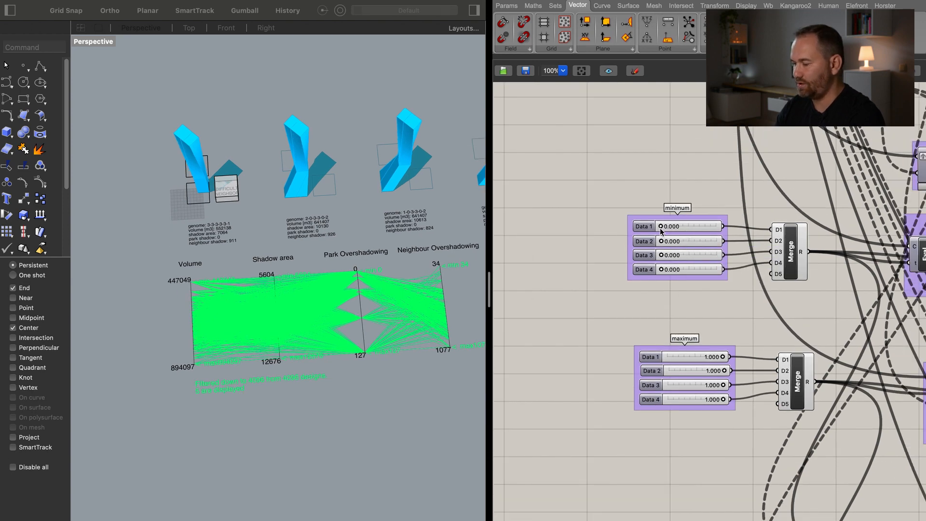
drag(661, 226, 690, 227)
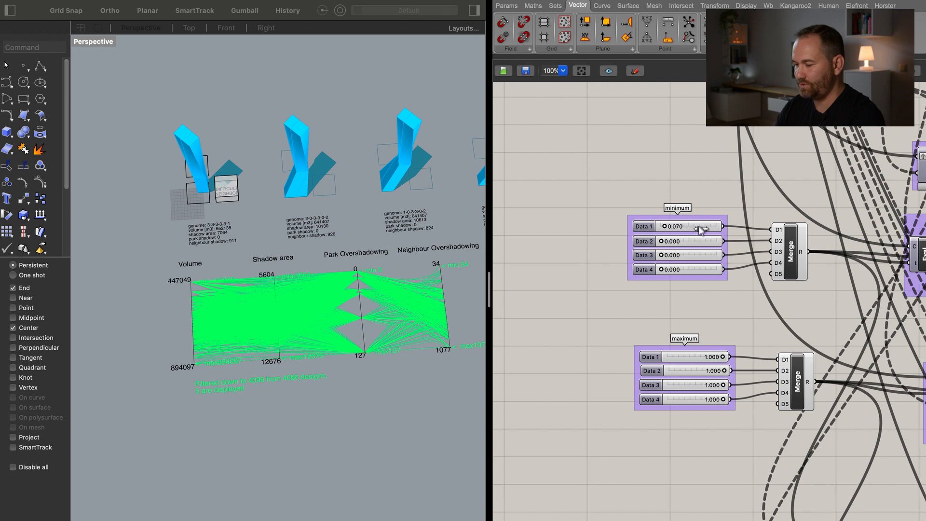
drag(704, 230, 721, 235)
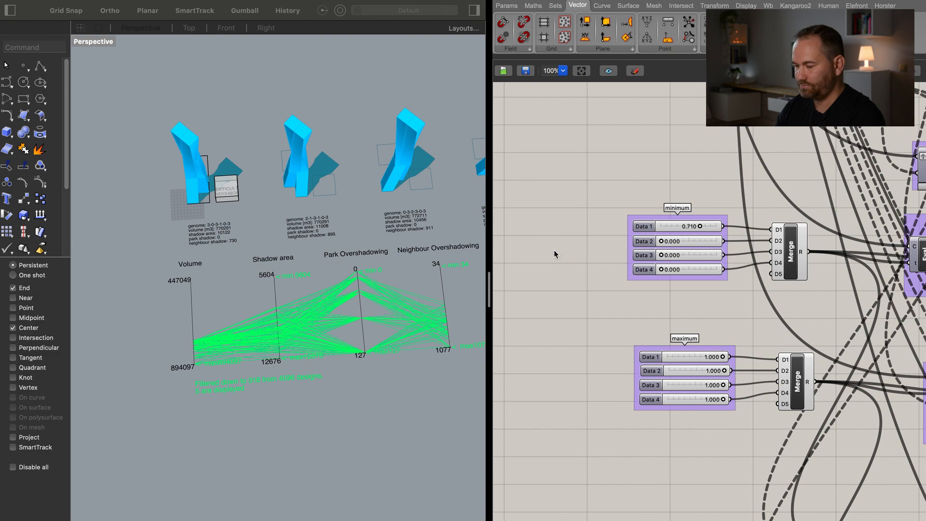
scroll(212, 335, up, 3)
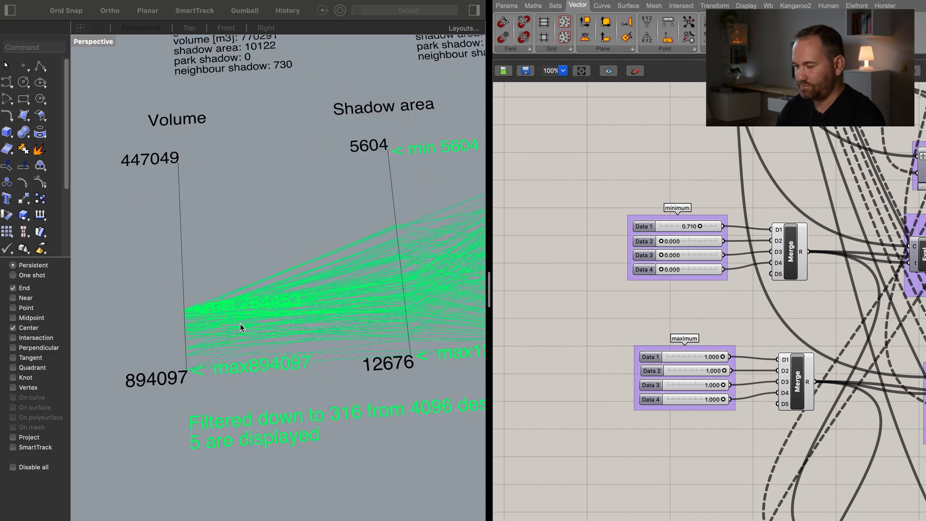
scroll(239, 327, up, 2)
scroll(680, 222, up, 5)
drag(737, 240, 775, 246)
Examine the filtered graph's axes and the first tower variant's base, shadow and value labels in the Perspective view.
shift+right_drag(393, 324, 338, 268)
scroll(346, 284, down, 6)
right_drag(443, 285, 232, 302)
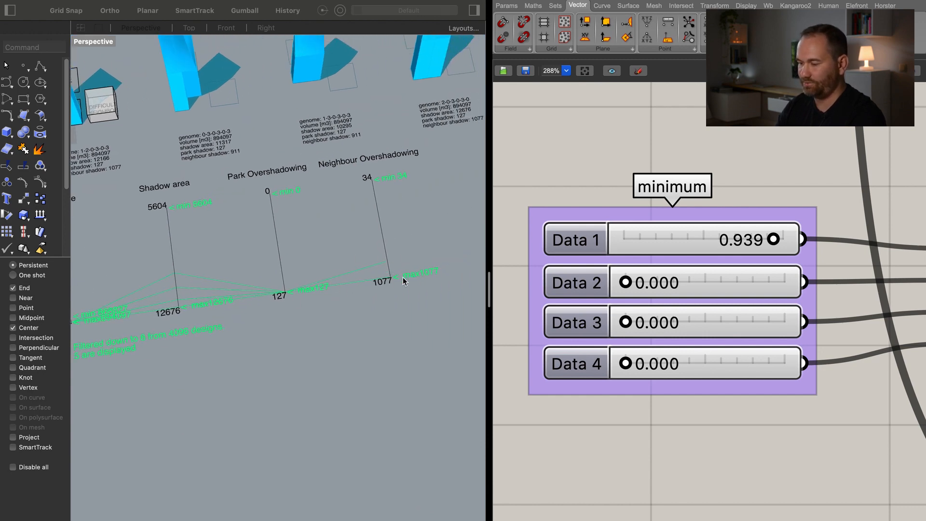
shift+right_drag(241, 293, 368, 315)
shift+right_drag(233, 157, 311, 241)
right_drag(262, 261, 289, 191)
scroll(242, 209, up, 5)
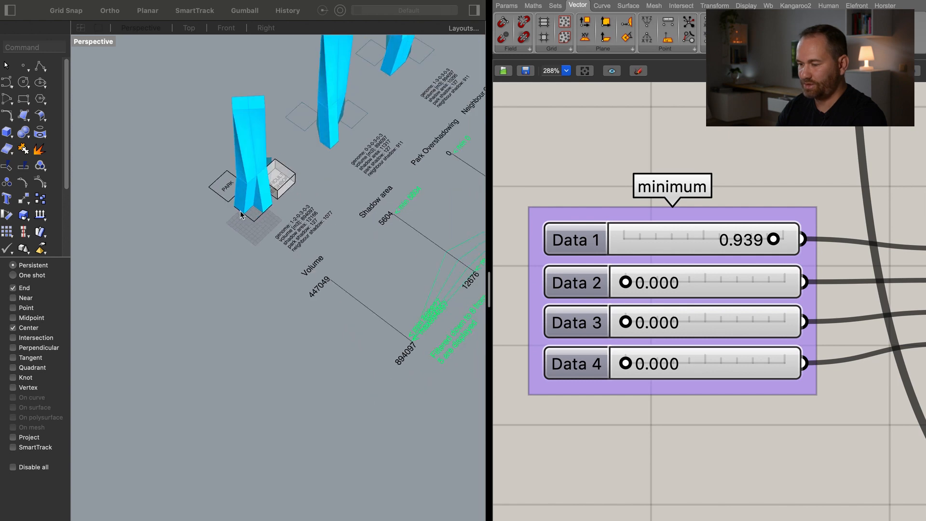
shift+right_drag(234, 222, 227, 276)
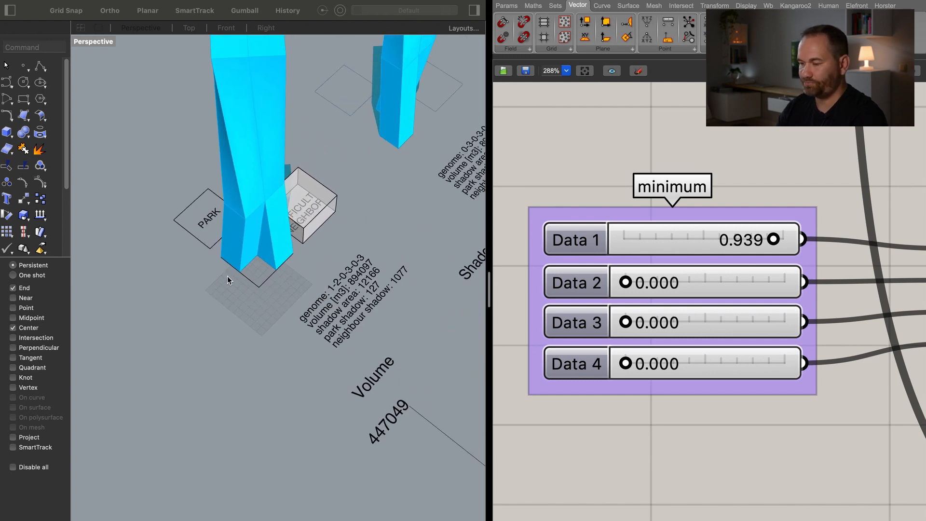
scroll(263, 230, up, 3)
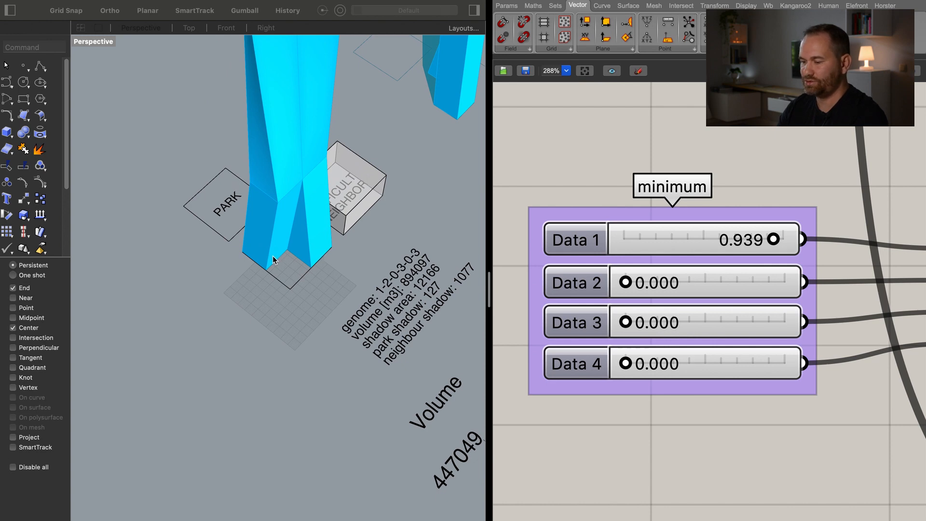
right_drag(368, 264, 337, 282)
right_drag(396, 296, 306, 234)
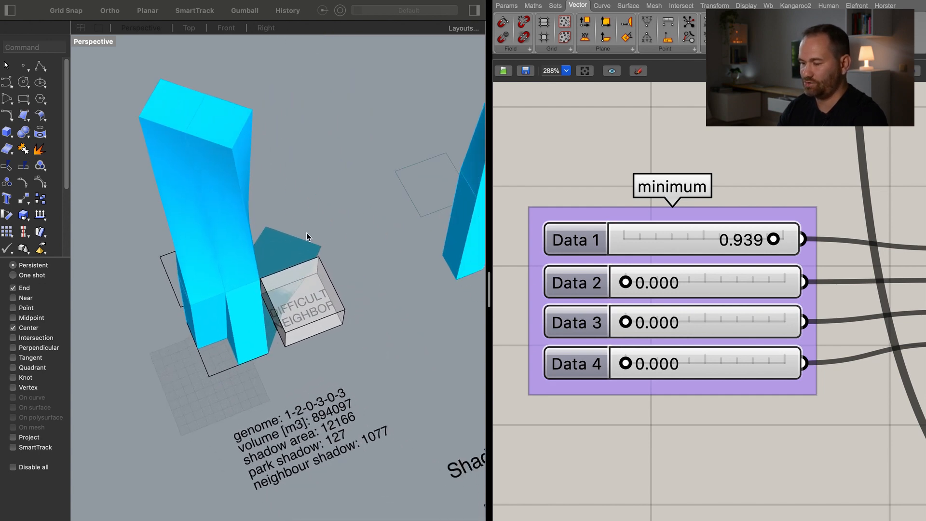
mouse_move(337, 314)
right_down()
mouse_move(322, 290)
mouse_move(324, 309)
mouse_move(345, 302)
right_up()
scroll(345, 302, down, 5)
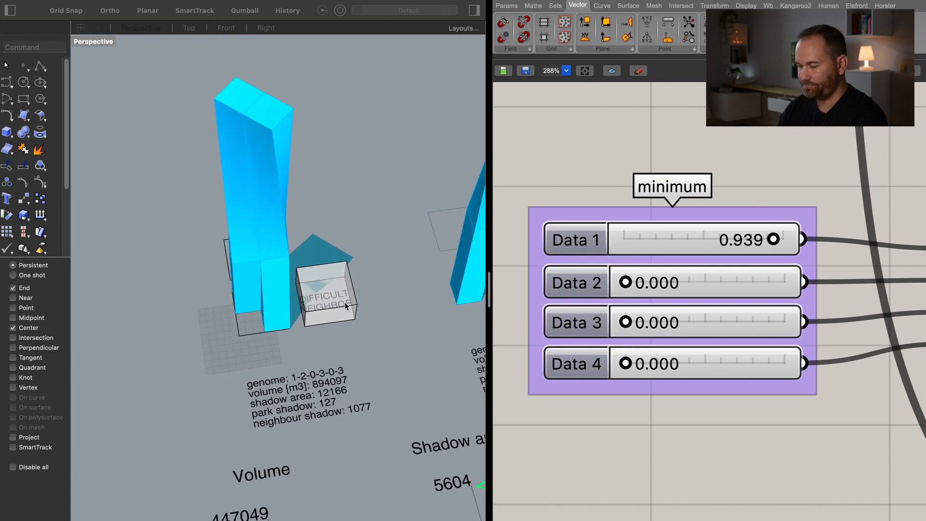
Inspect the shadows and forms of the second and third tower variants from several angles.
shift+right_drag(386, 352, 323, 281)
shift+right_drag(339, 339, 291, 282)
right_drag(344, 381, 251, 270)
right_drag(332, 322, 322, 343)
shift+right_drag(331, 219, 330, 369)
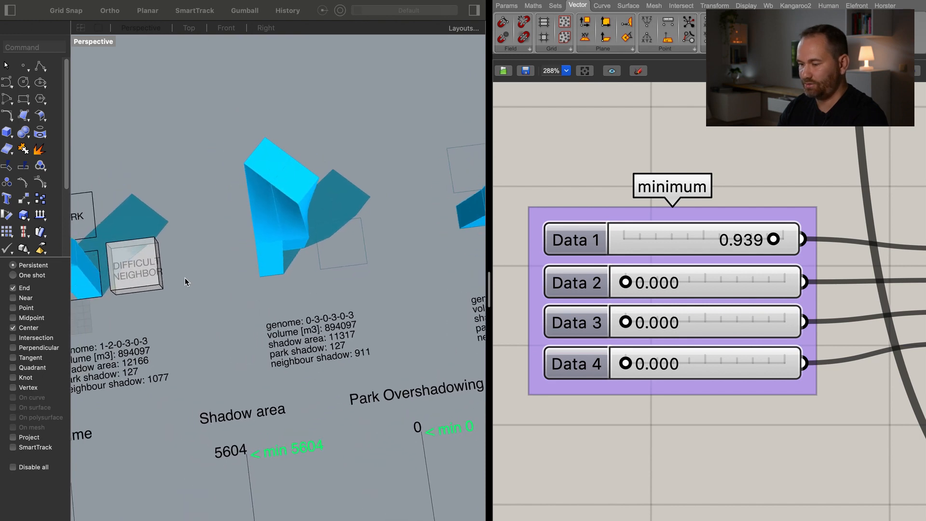
shift+right_drag(366, 317, 244, 317)
shift+right_drag(339, 307, 207, 353)
mouse_move(246, 340)
right_down()
mouse_move(182, 314)
mouse_move(190, 290)
mouse_move(354, 229)
right_up()
mouse_move(424, 181)
right_down()
mouse_move(360, 211)
mouse_move(227, 367)
right_up()
right_drag(320, 324, 259, 281)
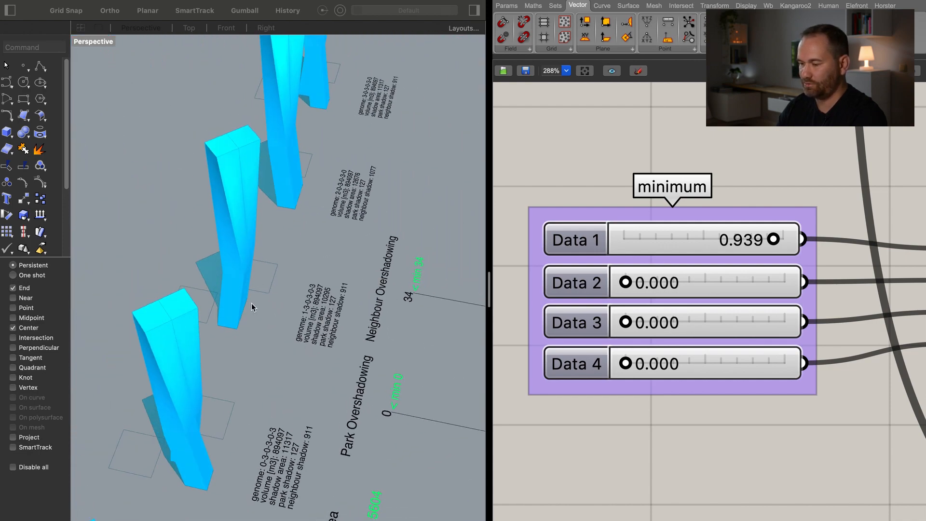
Compare the middle tower variants in the row together with their shadow and overshadowing labels.
shift+right_drag(375, 273, 298, 379)
right_drag(289, 285, 184, 293)
shift+right_drag(383, 375, 412, 344)
scroll(360, 401, down, 4)
mouse_move(291, 354)
right_down()
mouse_move(273, 356)
mouse_move(299, 345)
right_up()
shift+right_drag(441, 306, 323, 342)
shift+right_drag(248, 351, 267, 336)
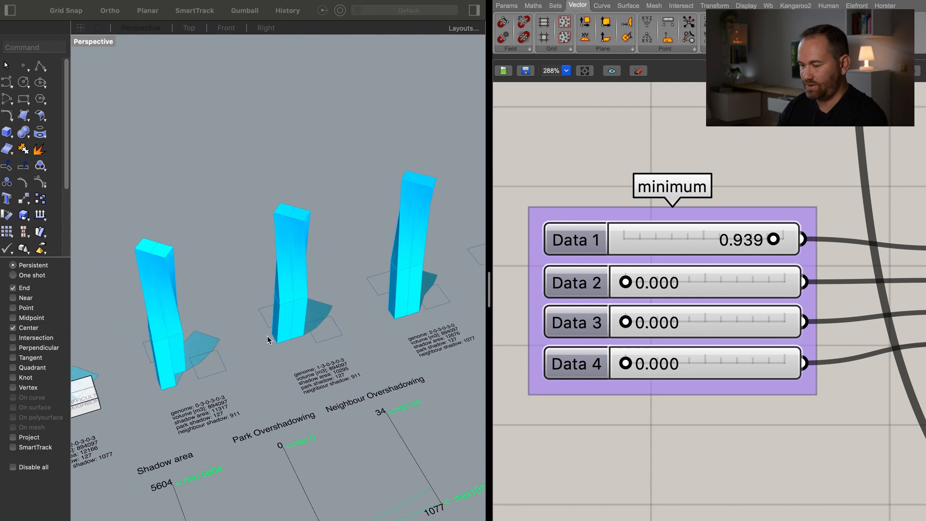
Compare the genome, shadow area and neighbour shadow labels of all five displayed tower variants.
right_drag(230, 410, 243, 389)
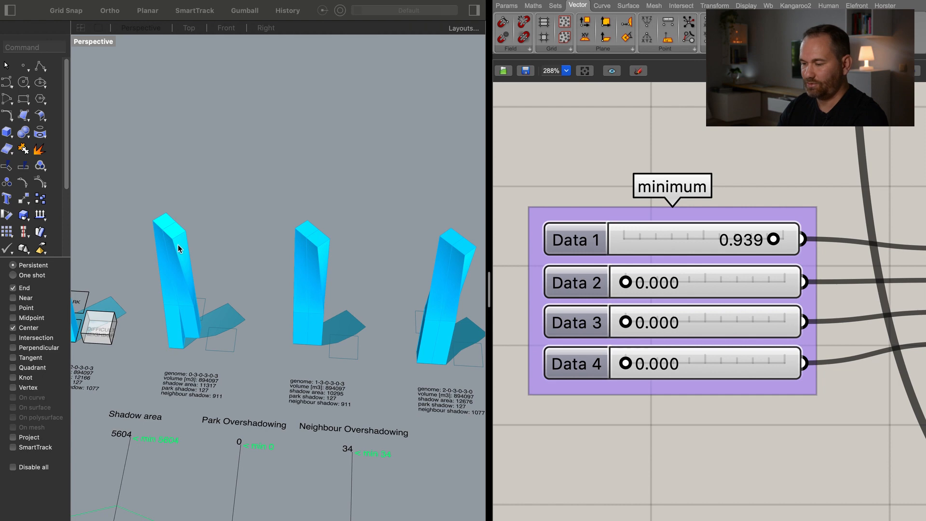
shift+right_drag(299, 372, 90, 344)
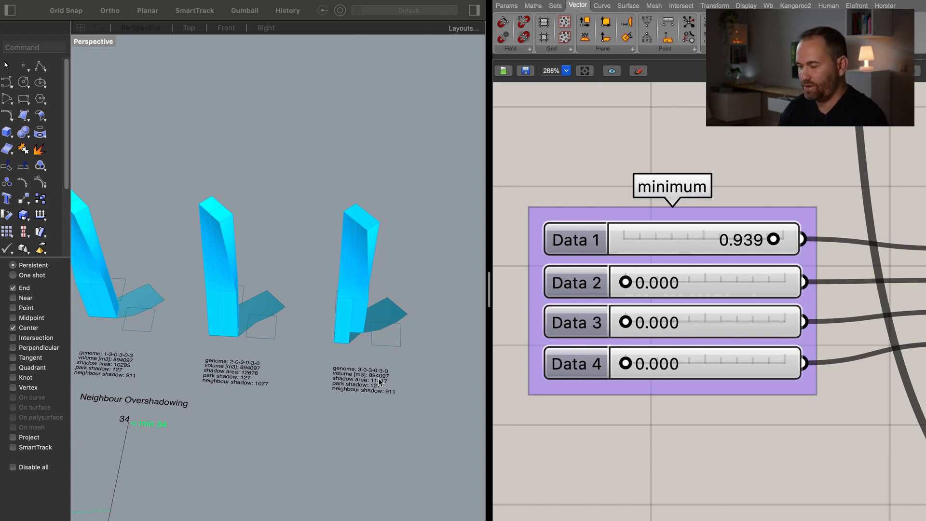
shift+right_drag(331, 393, 353, 393)
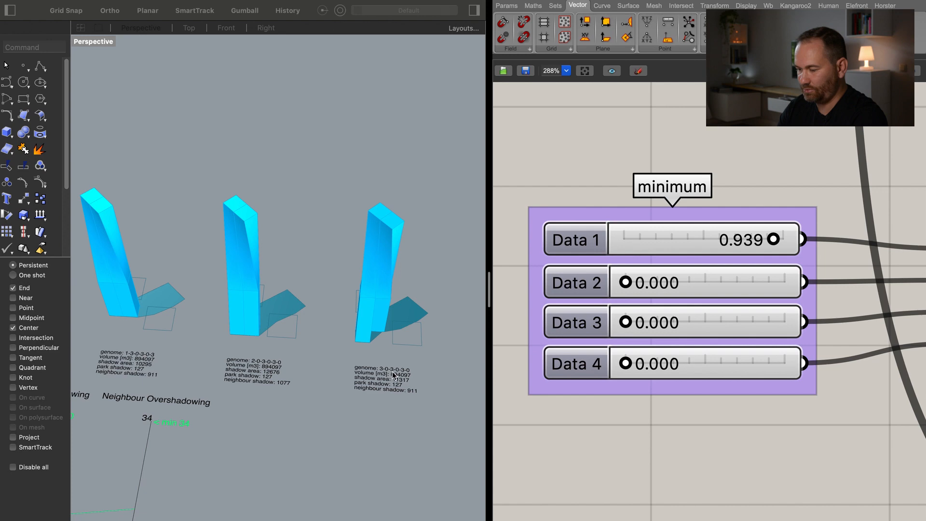
shift+right_drag(208, 362, 420, 388)
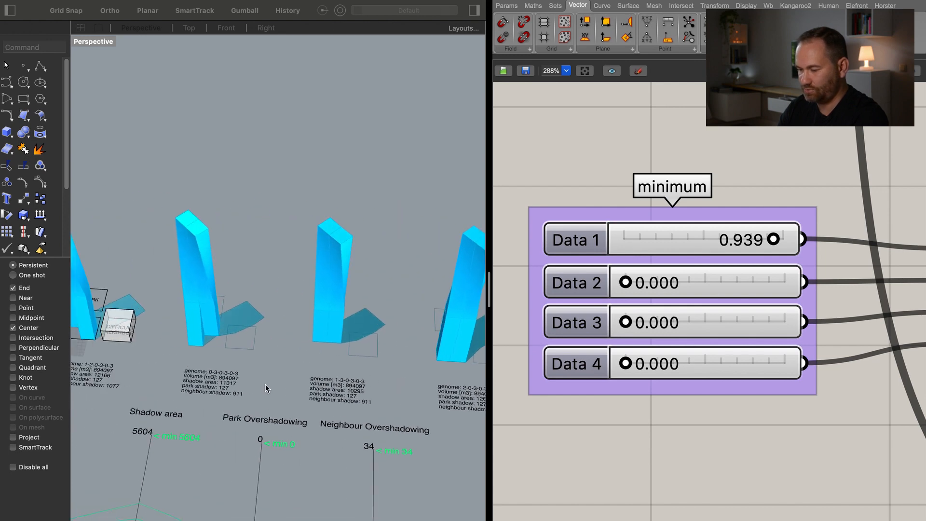
shift+right_drag(269, 390, 293, 340)
right_drag(250, 319, 263, 318)
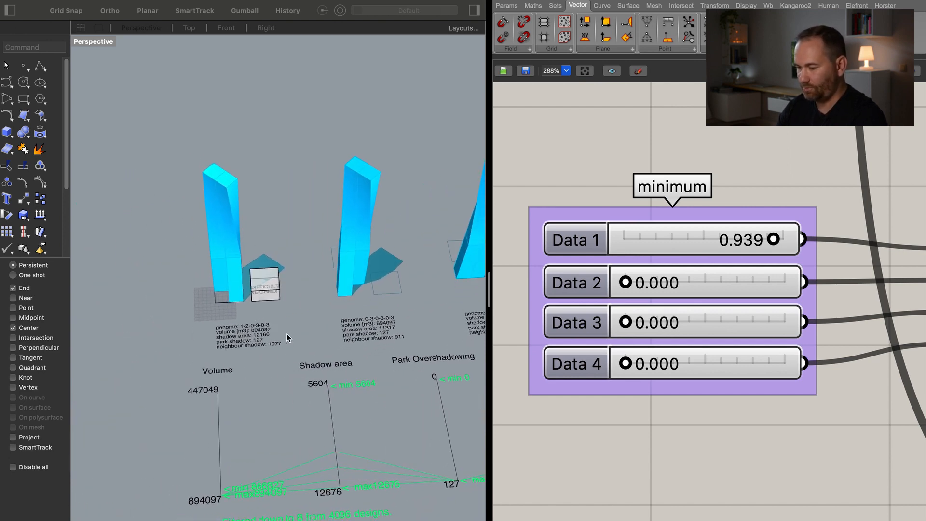
scroll(270, 334, down, 5)
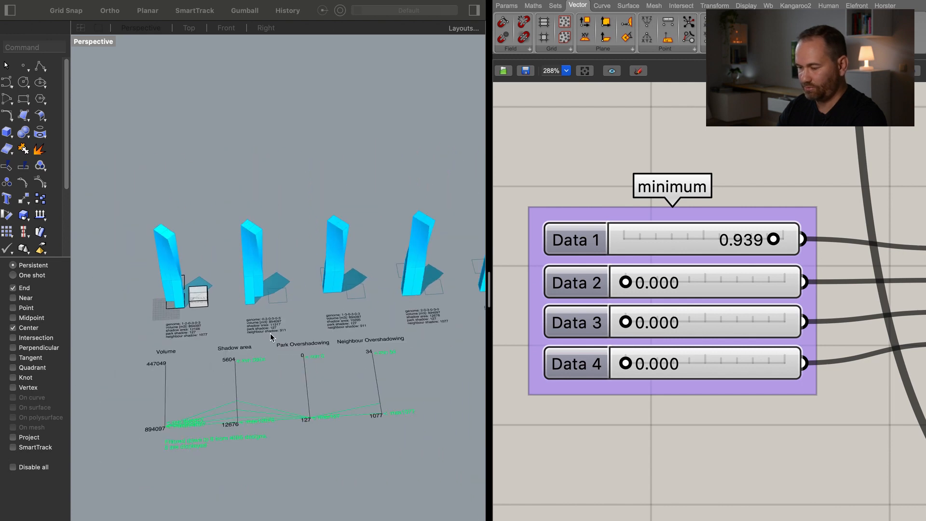
Bake the text component of the variants' value labels in the group below the geometry display group.
scroll(683, 325, down, 15)
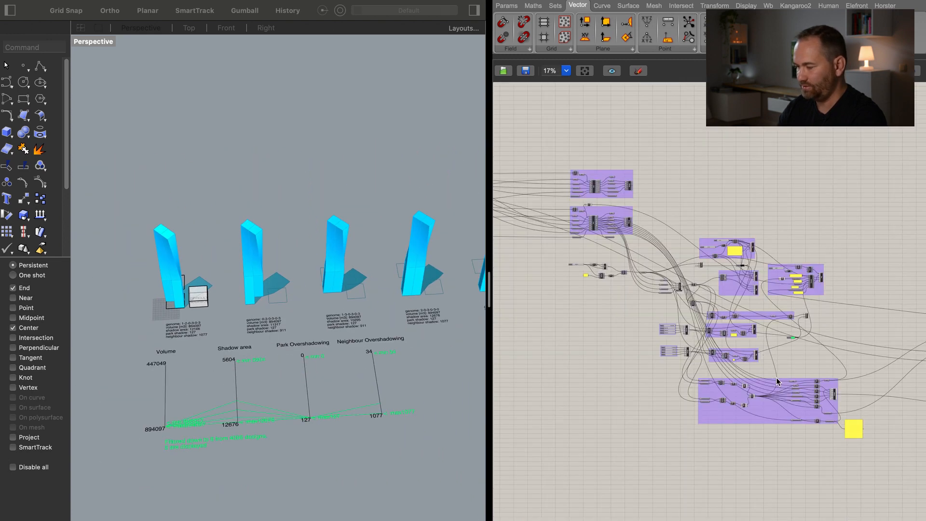
right_drag(790, 327, 643, 312)
right_drag(762, 346, 749, 342)
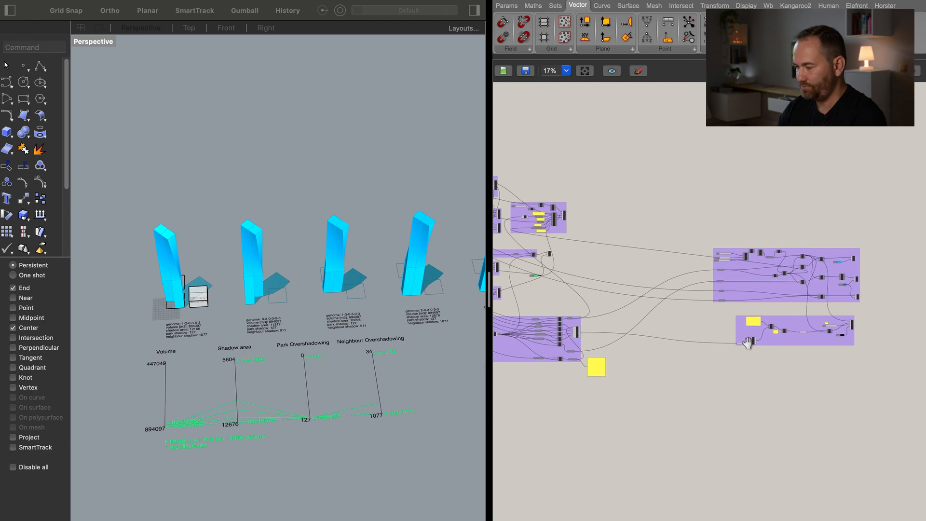
right_drag(603, 259, 702, 294)
scroll(670, 246, up, 3)
right_drag(882, 403, 518, 221)
click(766, 253)
right_click(801, 257)
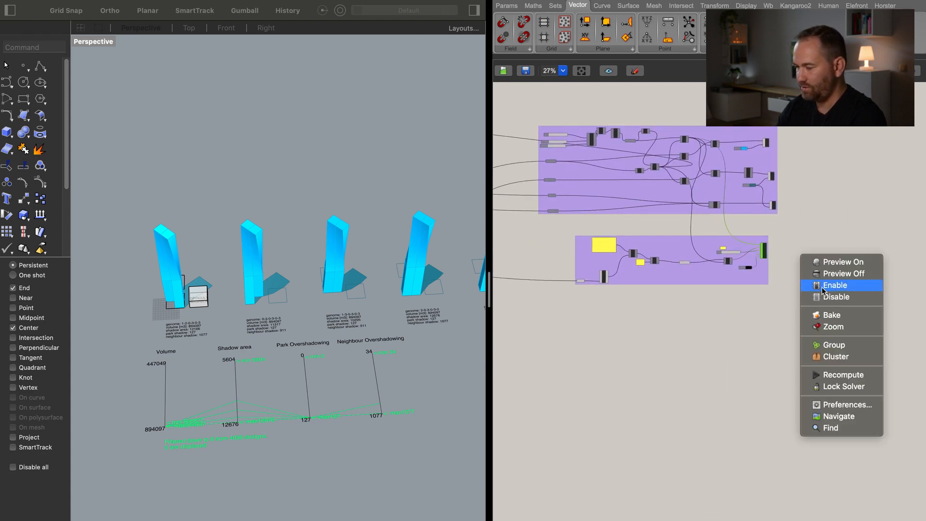
click(854, 316)
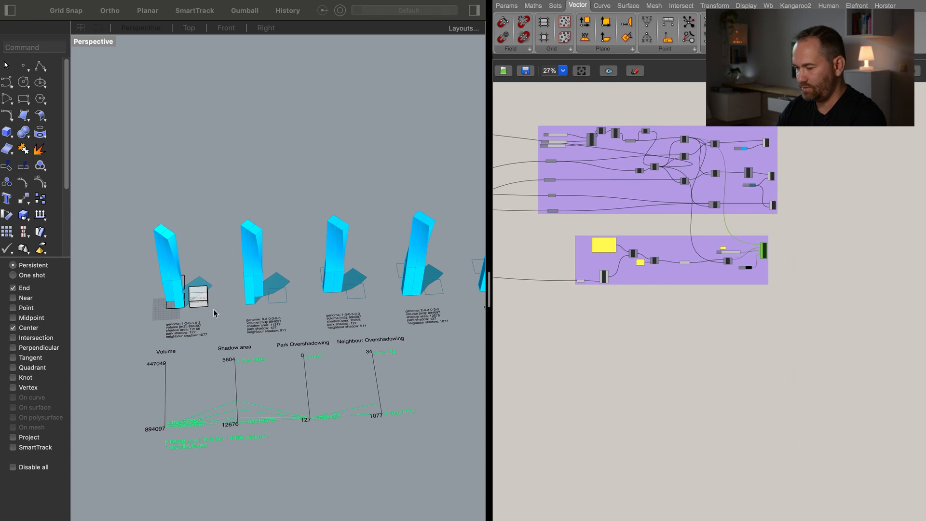
Copy the genome 1-2-0-3-0-3 from the first tower variant's baked text label.
click(189, 317)
scroll(189, 317, up, 5)
click(189, 308)
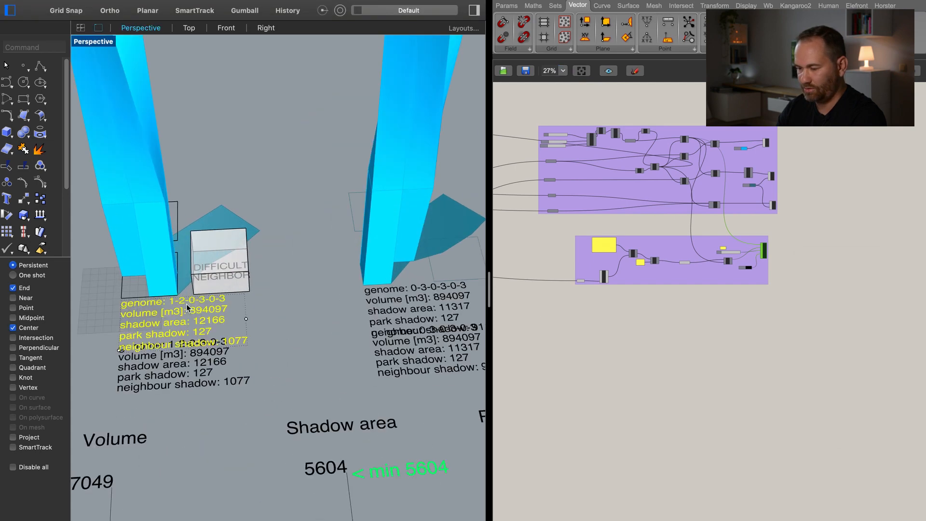
double_click(200, 303)
double_click(224, 338)
key(super+c)
click(278, 434)
Replace the contents of the Selected Designs panel with the copied genome 1-2-0-3-0-3.
right_drag(658, 319, 833, 325)
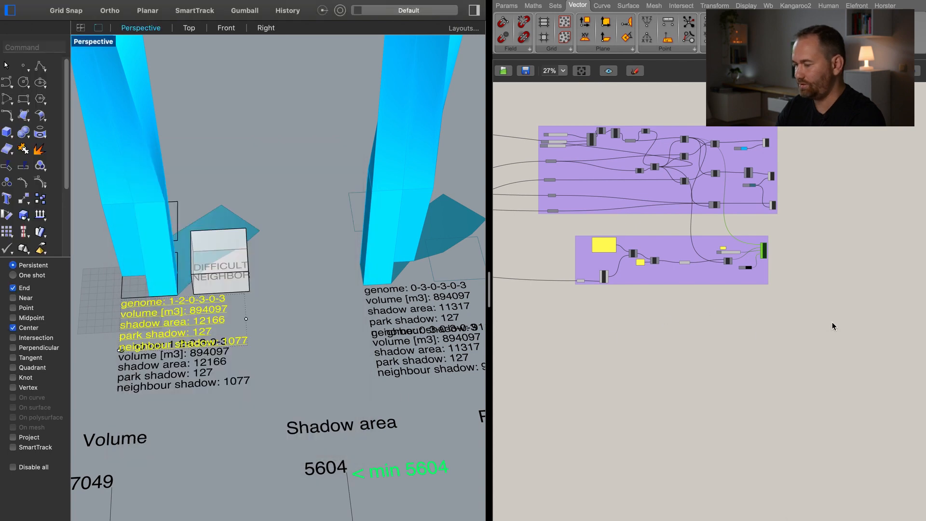
right_drag(634, 311, 895, 293)
right_drag(600, 298, 838, 312)
right_drag(581, 250, 731, 369)
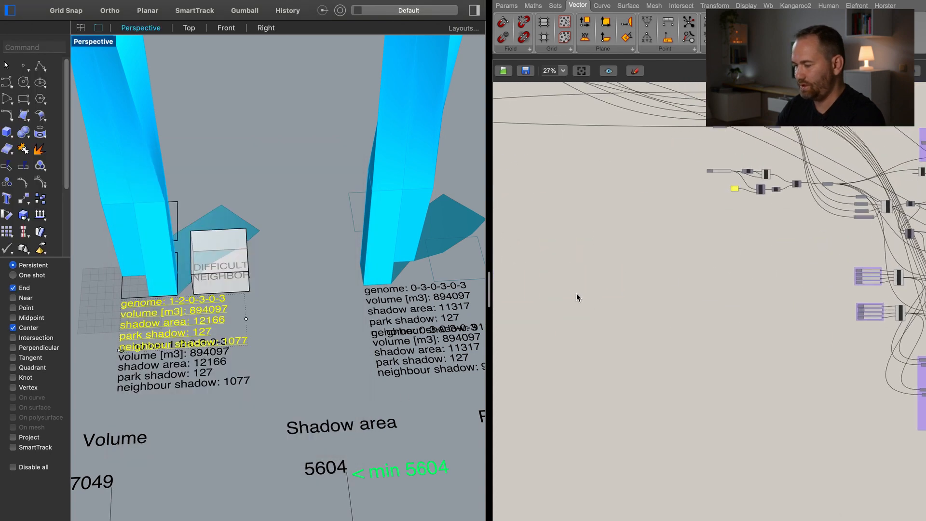
right_drag(573, 297, 820, 289)
mouse_move(686, 218)
right_down()
mouse_move(744, 283)
mouse_move(886, 288)
right_up()
right_drag(502, 324, 705, 280)
right_drag(609, 225, 738, 282)
scroll(687, 207, up, 7)
double_click(640, 208)
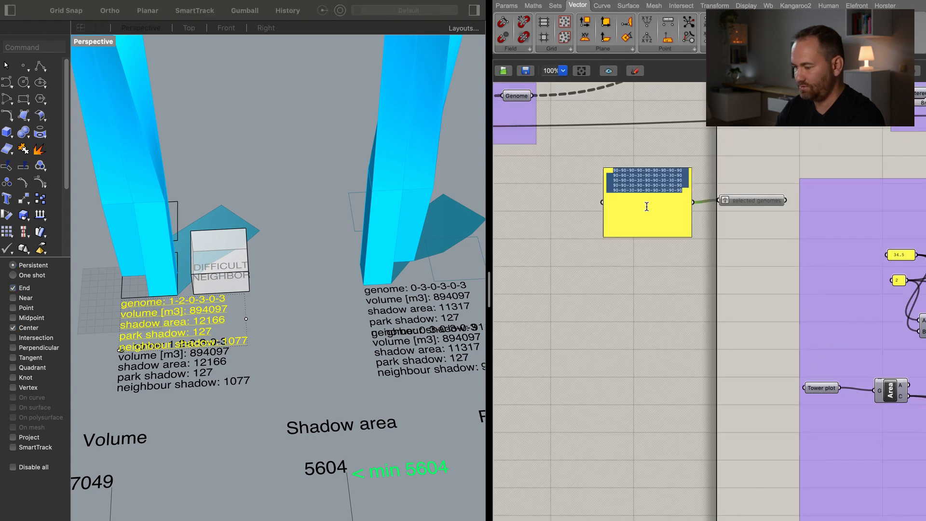
key(BackSpace)
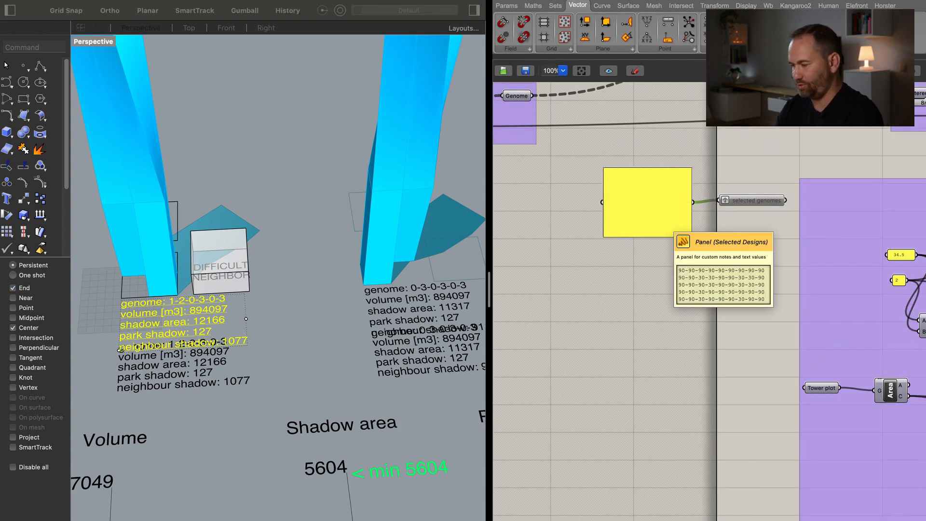
key(super+v)
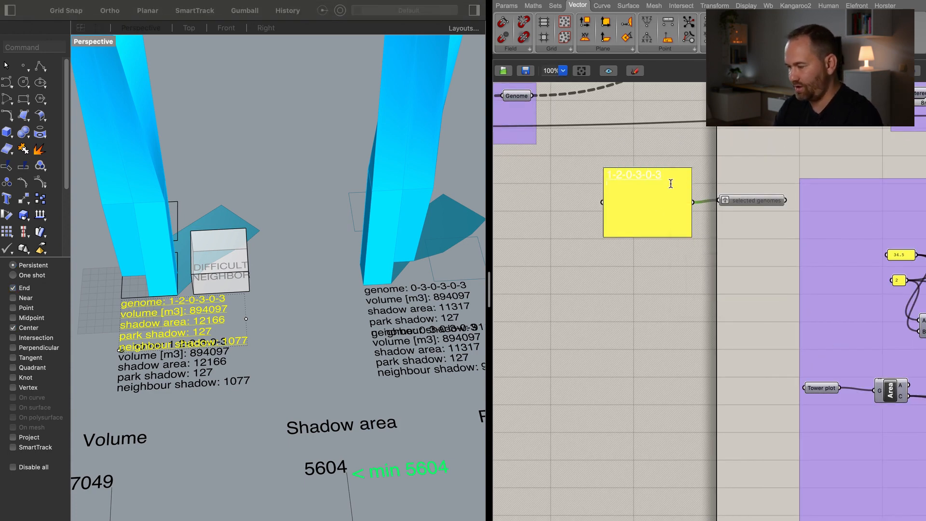
Tidy the end of the pasted genome line in the Selected Designs panel and commit the edit.
click(679, 267)
scroll(640, 200, up, 3)
double_click(636, 208)
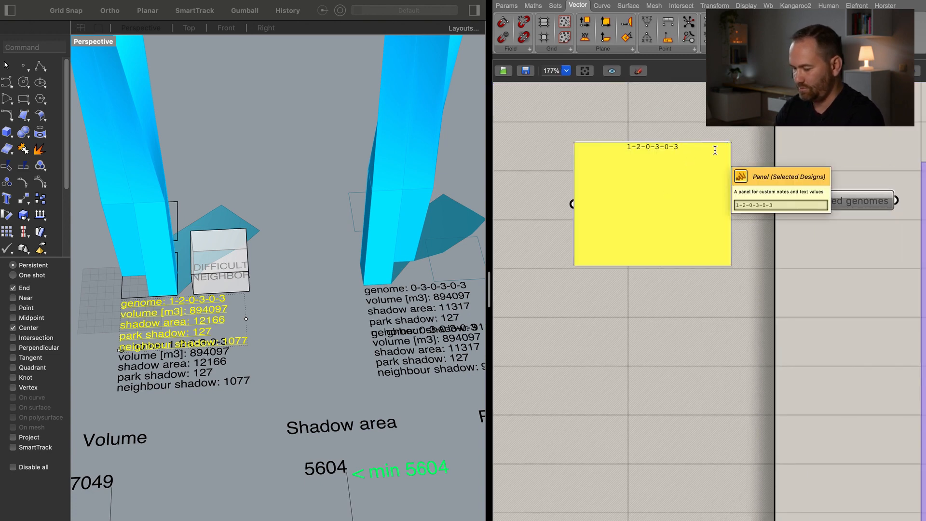
double_click(715, 150)
key(BackSpace)
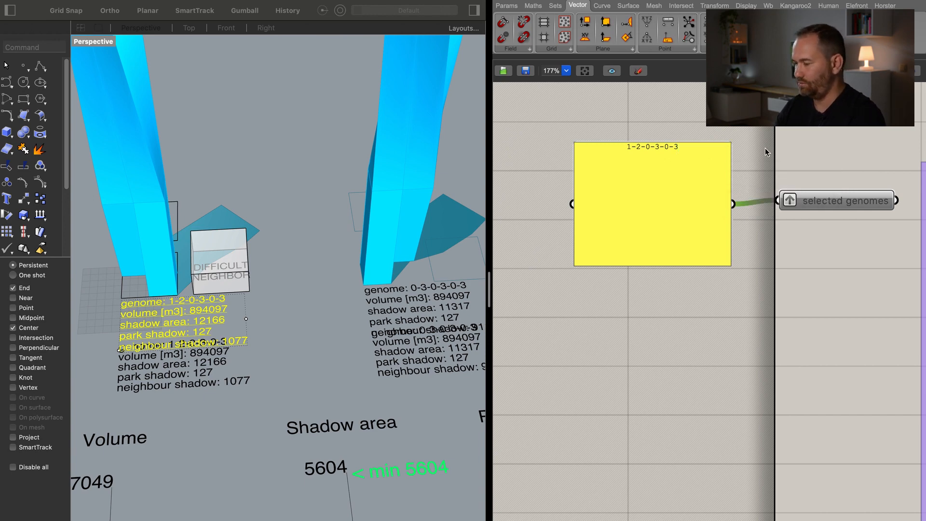
click(728, 197)
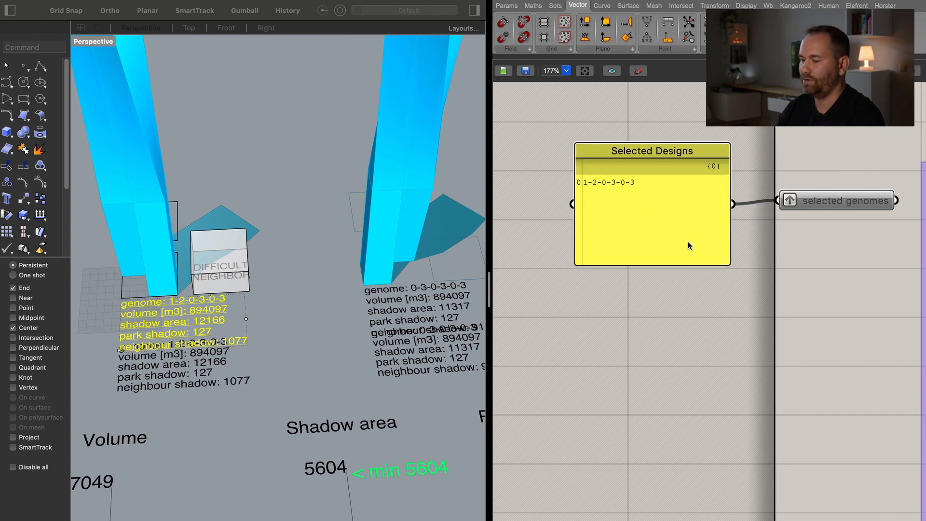
Undo the bake of the variants' value labels in the Rhino viewport.
click(326, 319)
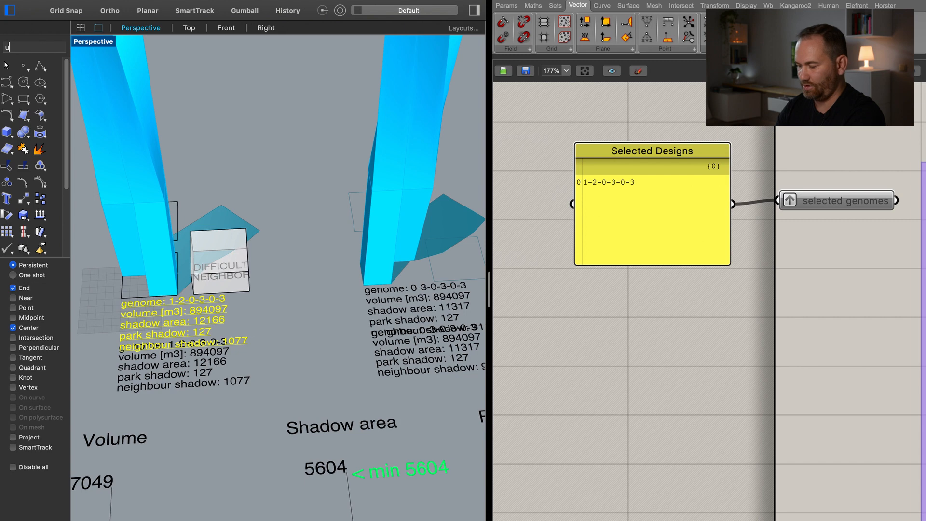
click(315, 264)
key(super+z)
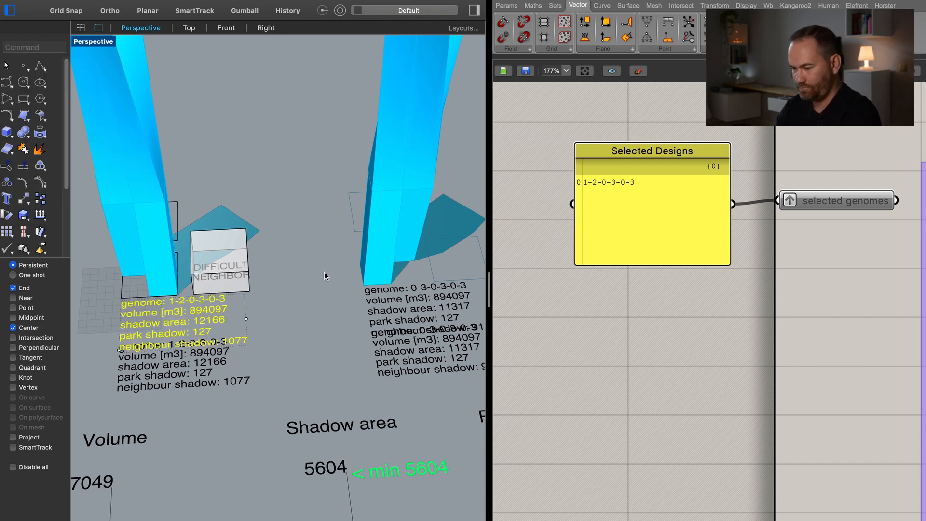
key(super+z)
mouse_move(326, 308)
right_down()
mouse_move(236, 272)
mouse_move(258, 281)
mouse_move(262, 308)
mouse_move(234, 303)
mouse_move(259, 316)
mouse_move(269, 291)
mouse_move(303, 349)
right_up()
scroll(292, 292, down, 5)
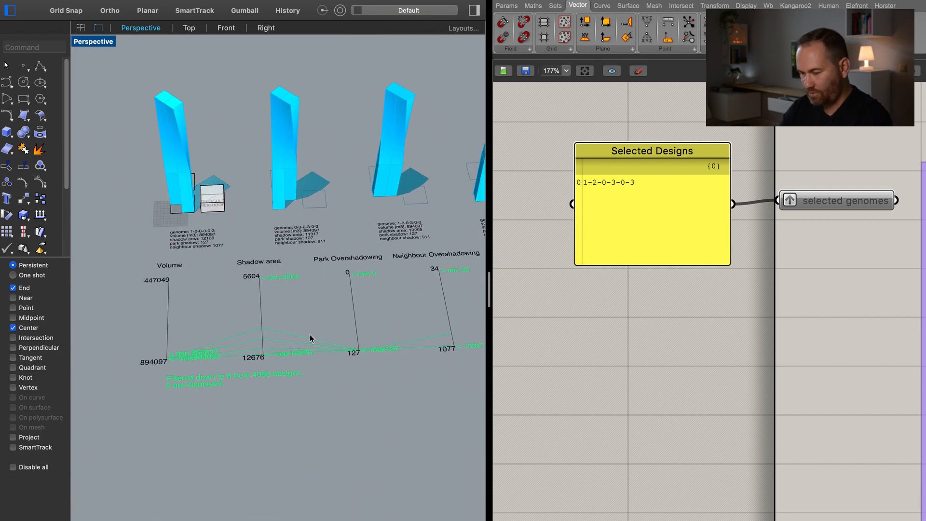
shift+right_drag(407, 338, 339, 347)
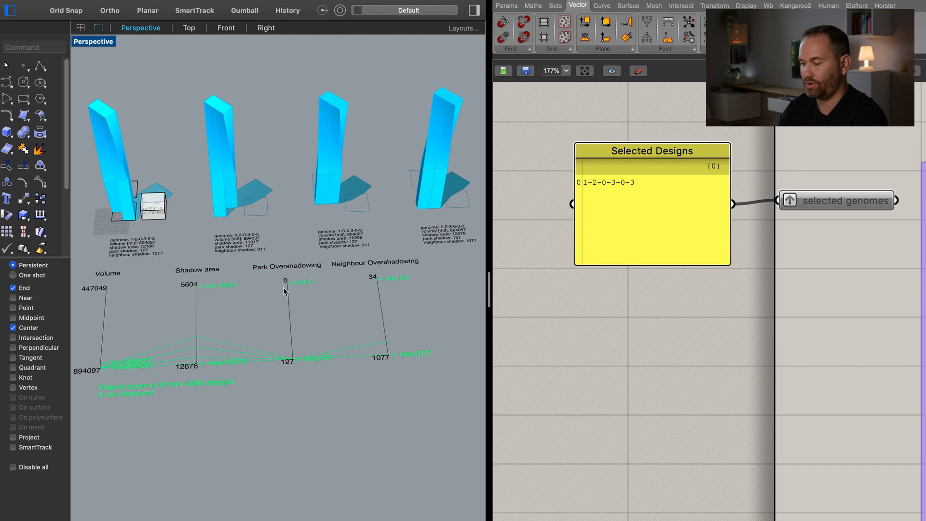
Reset the minimum volume slider, Data 1 of the minimum group, to 0.
scroll(598, 330, down, 15)
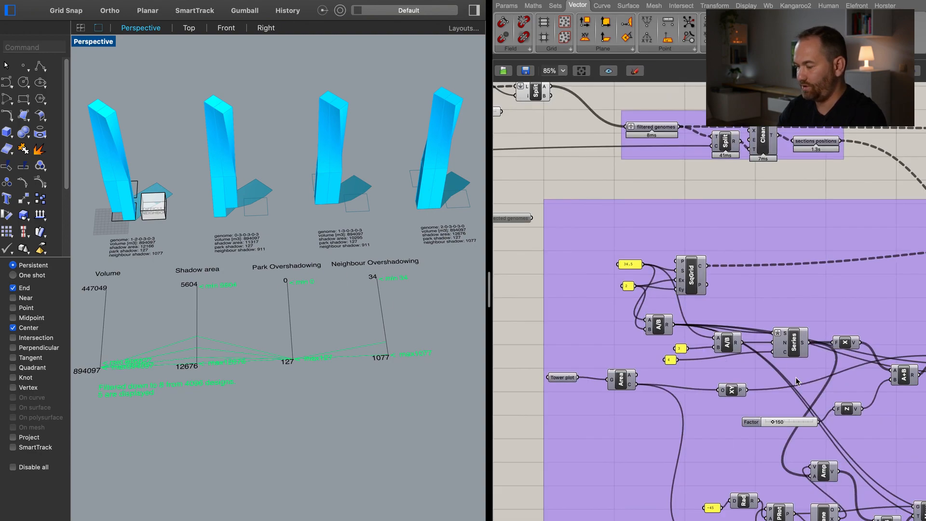
scroll(637, 333, up, 12)
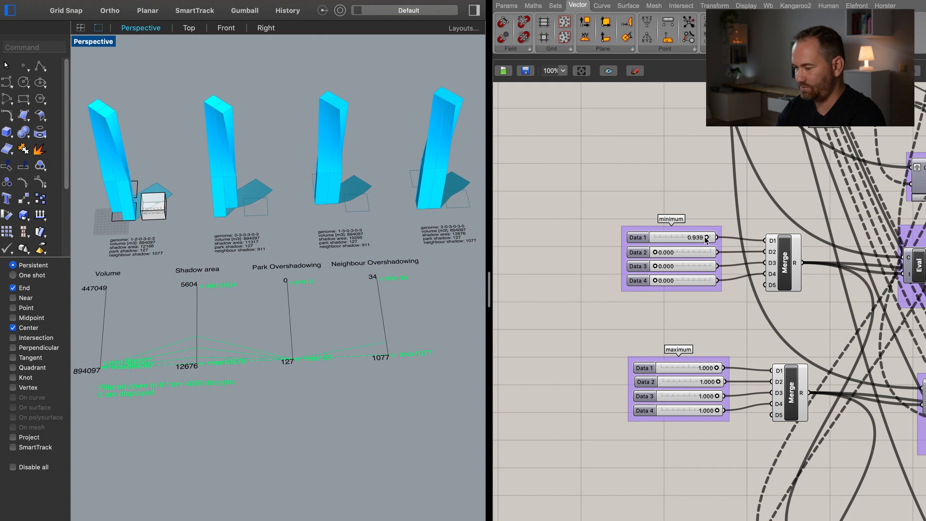
double_click(644, 240)
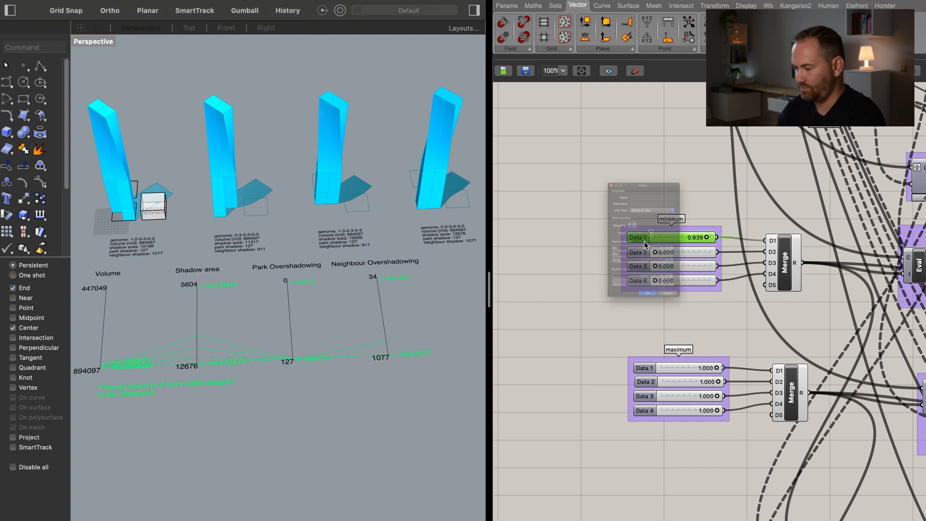
text(0)
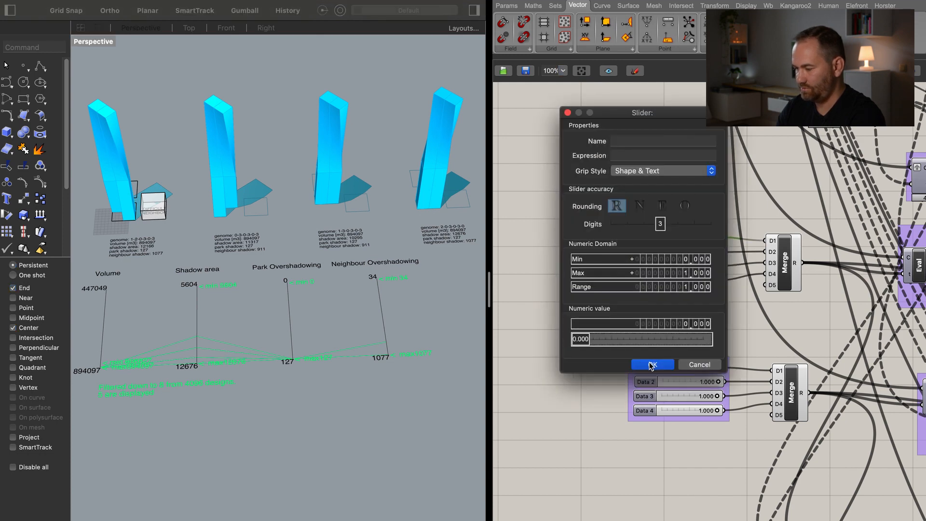
click(661, 365)
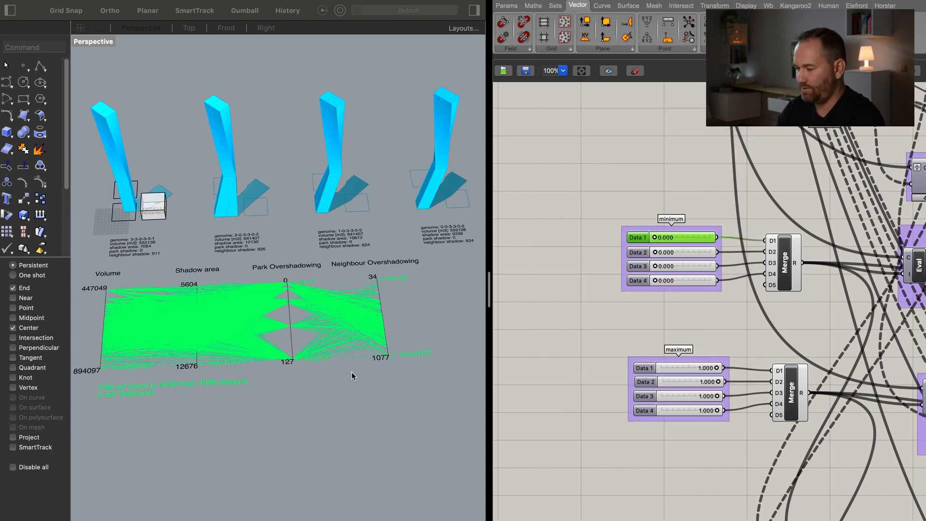
click(696, 457)
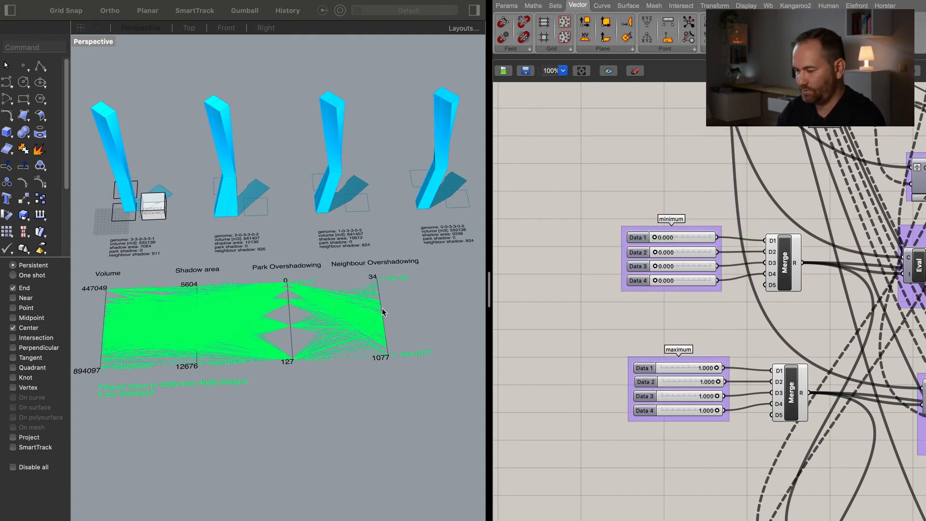
Try a neighbour overshadowing maximum of 0.300 with park overshadowing maximums of 0.440 and 0.000.
drag(706, 413, 678, 414)
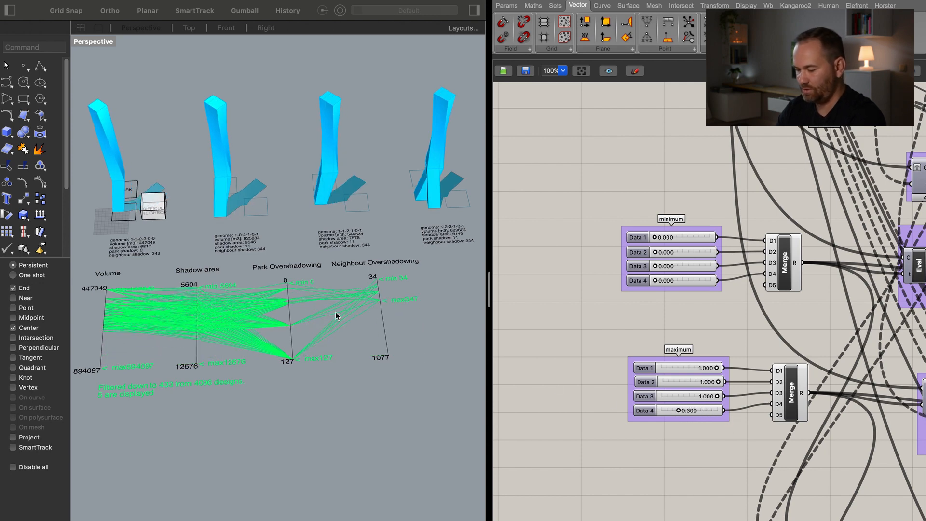
scroll(337, 316, up, 5)
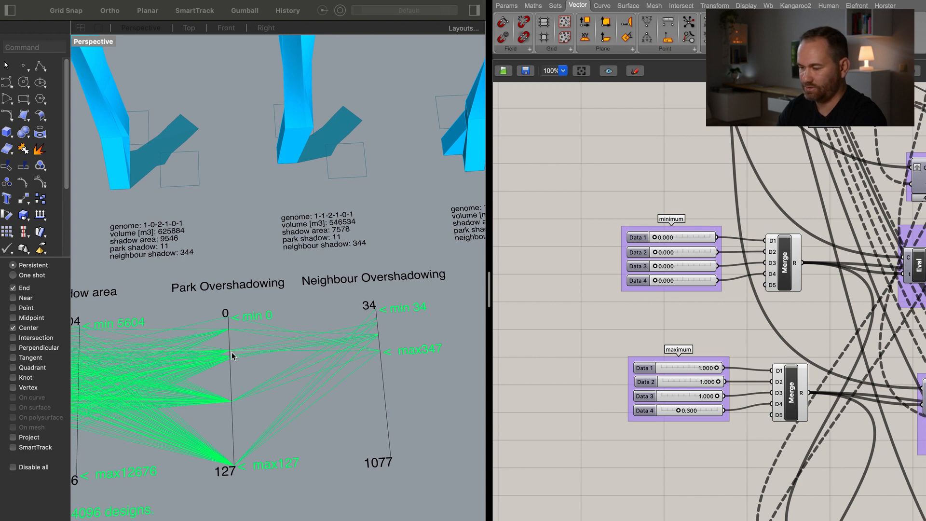
drag(717, 396, 679, 394)
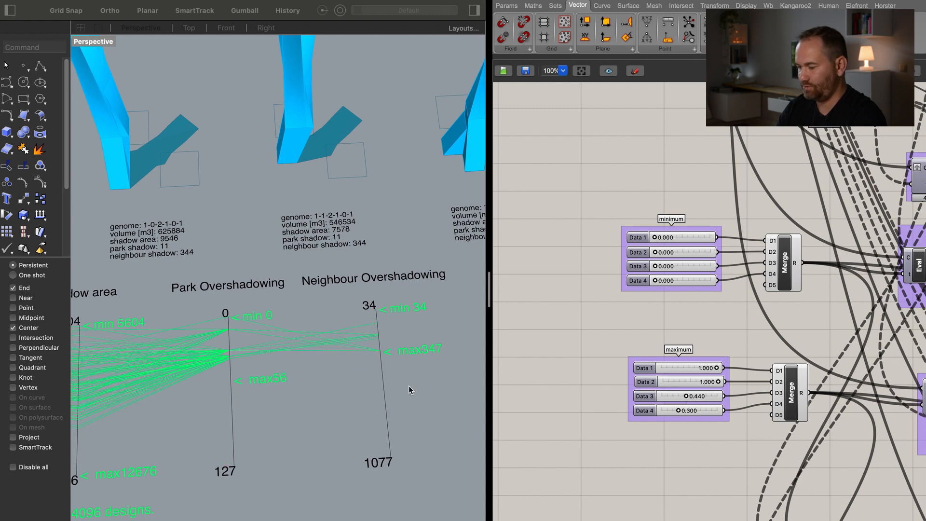
shift+right_drag(391, 390, 442, 352)
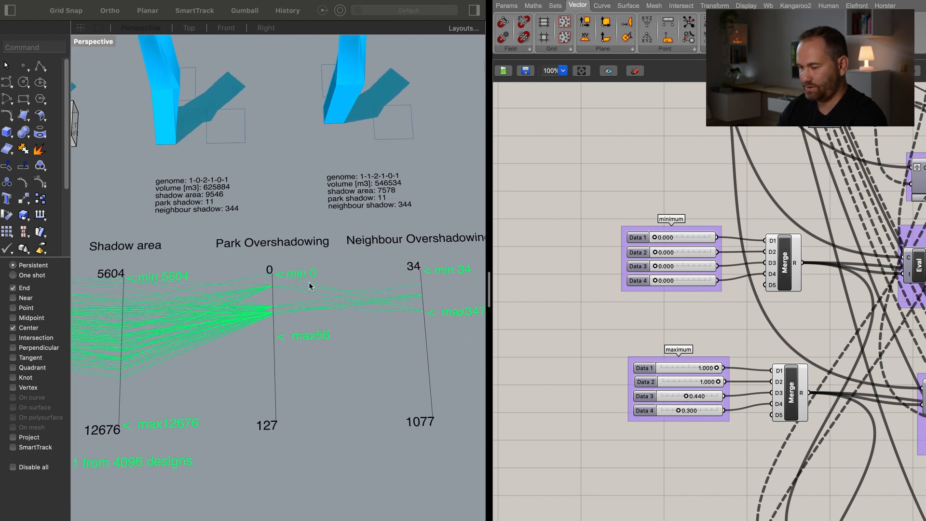
drag(676, 396, 661, 398)
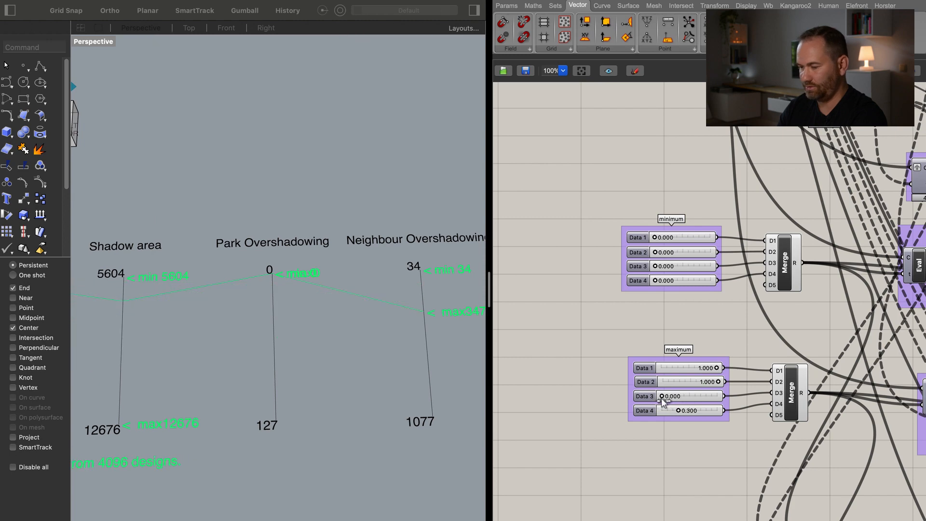
Set the maximum sliders to 0.190 for park overshadowing and 0.210 for neighbour overshadowing.
scroll(306, 392, down, 5)
right_drag(253, 307, 304, 321)
right_drag(343, 357, 195, 242)
drag(666, 396, 672, 397)
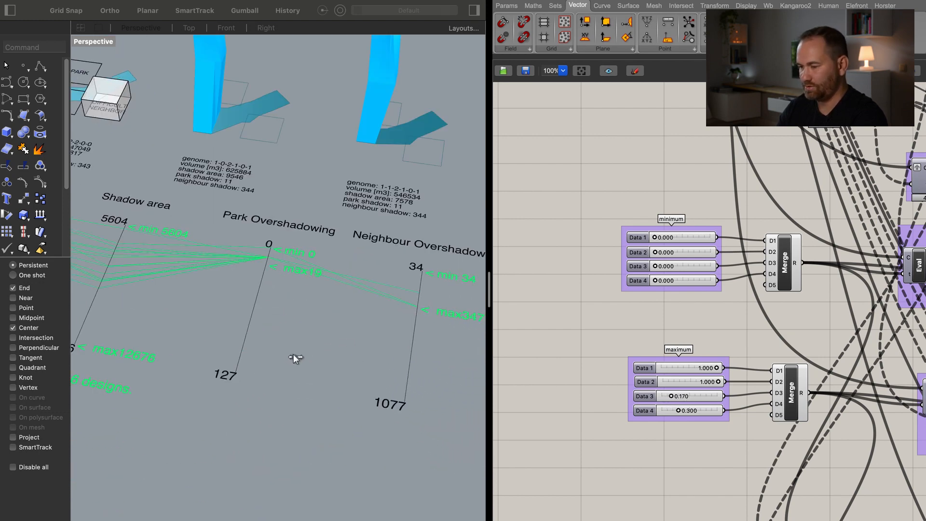
right_drag(289, 352, 300, 362)
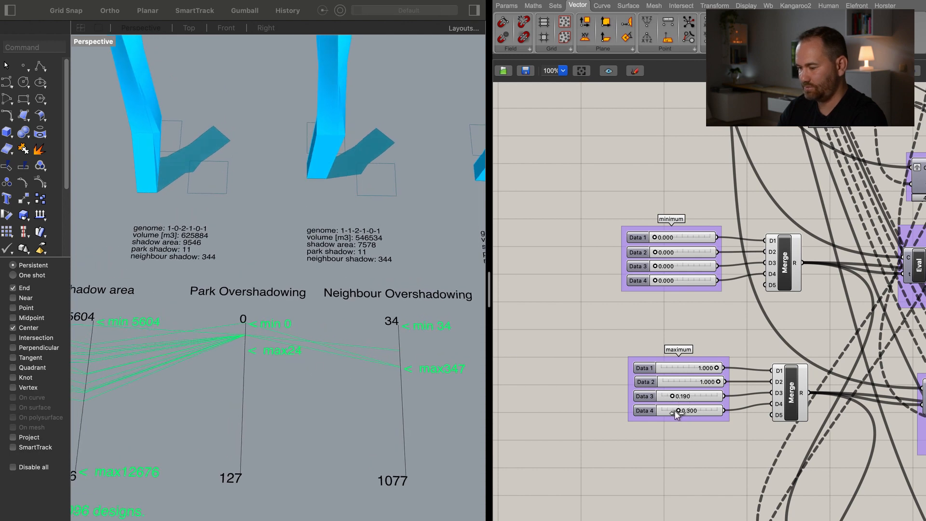
drag(675, 411, 674, 411)
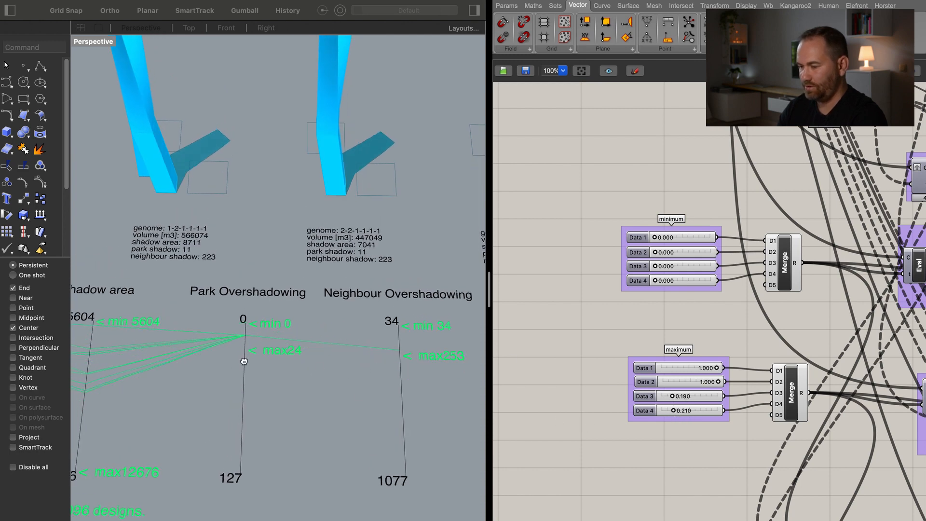
Set the minimum volume slider to 0.250 and inspect the remaining tower variants with their labels.
right_drag(244, 362, 335, 346)
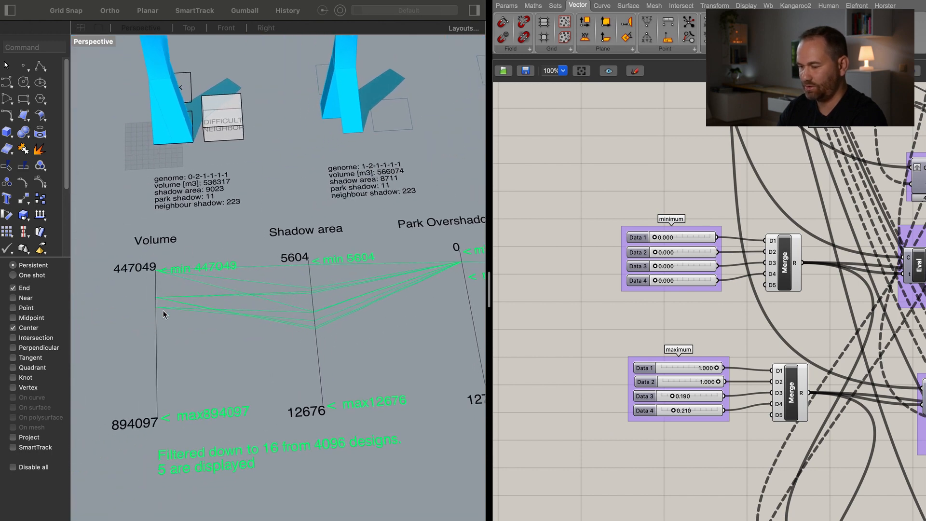
drag(655, 237, 673, 241)
shift+right_drag(333, 245, 346, 356)
shift+right_drag(375, 323, 350, 137)
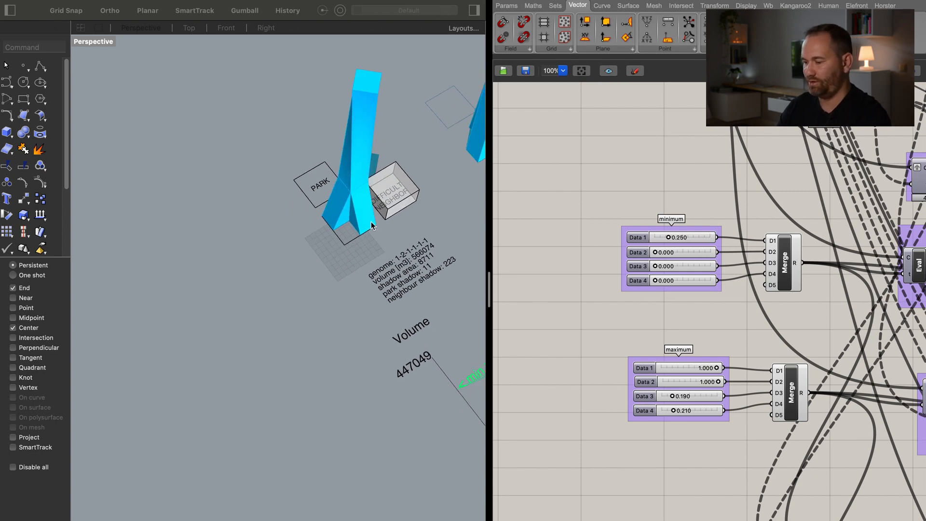
right_drag(397, 233, 286, 228)
shift+right_drag(415, 306, 278, 201)
right_drag(323, 247, 344, 271)
Bake the Text Tag component holding the value labels of the filtered variants.
scroll(674, 287, down, 15)
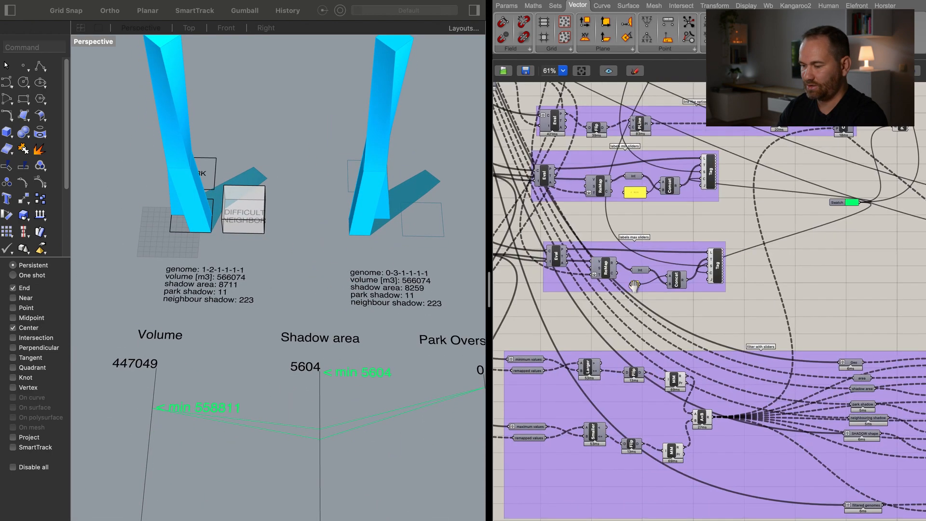
scroll(674, 287, up, 15)
right_click(746, 265)
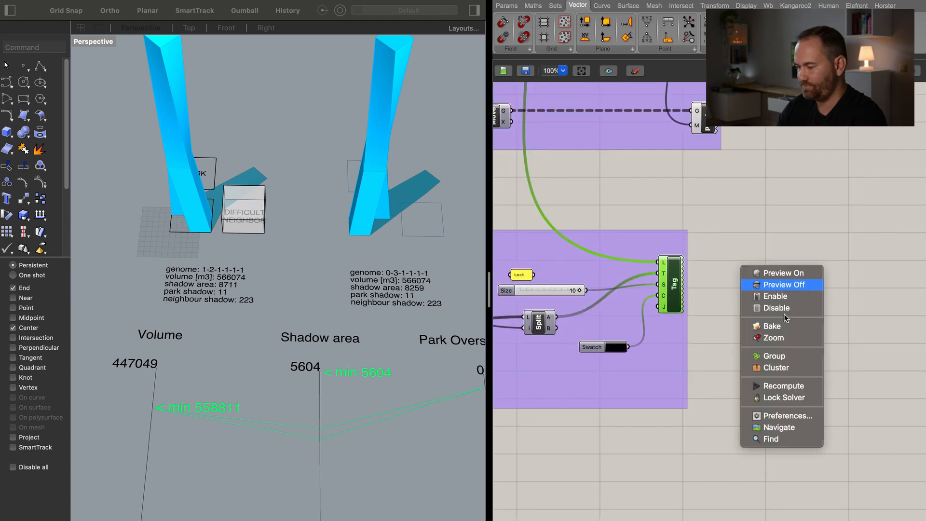
click(801, 325)
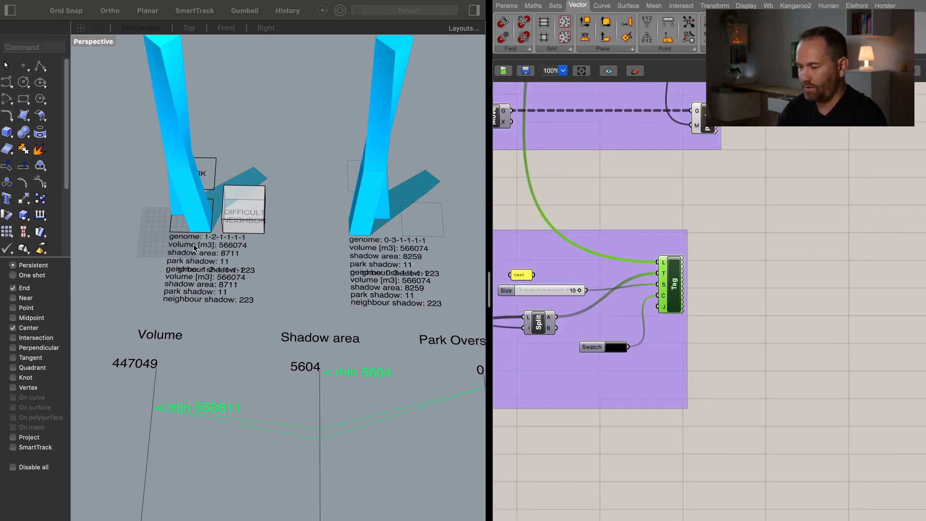
Copy the genome 1-2-1-1-1-1 from the first tower variant's baked text label.
double_click(194, 248)
click(192, 335)
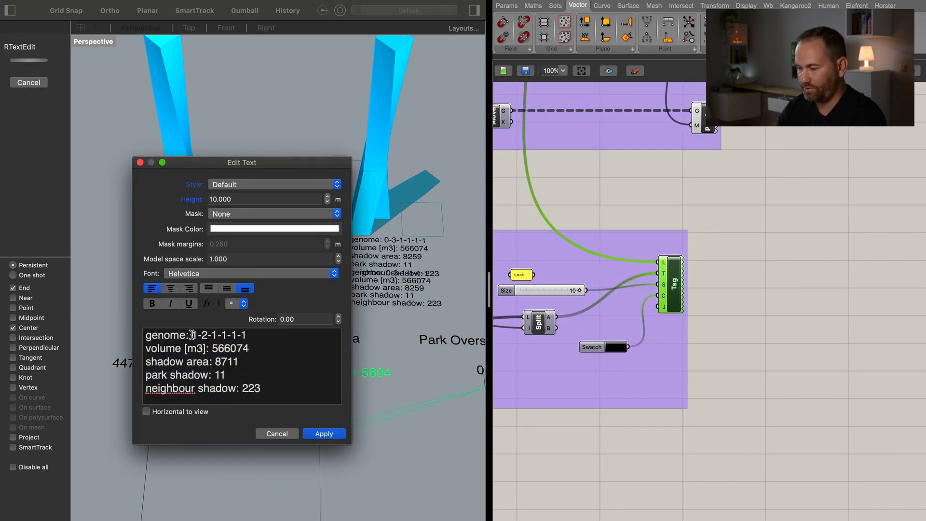
drag(192, 334, 265, 335)
click(284, 430)
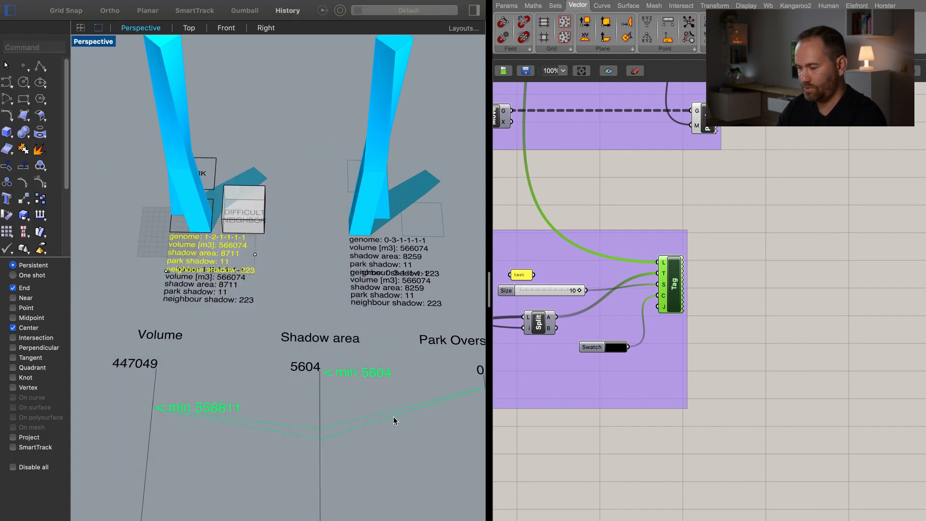
Add the copied genome 1-2-1-1-1-1 as a new line in the Selected Designs panel.
right_drag(655, 341, 920, 399)
scroll(672, 328, down, 1)
scroll(674, 327, down, 10)
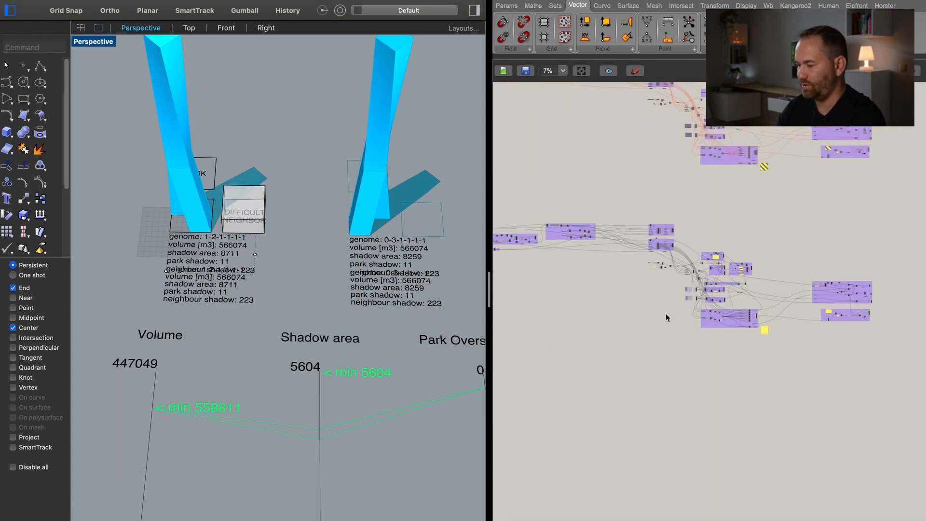
scroll(690, 265, up, 15)
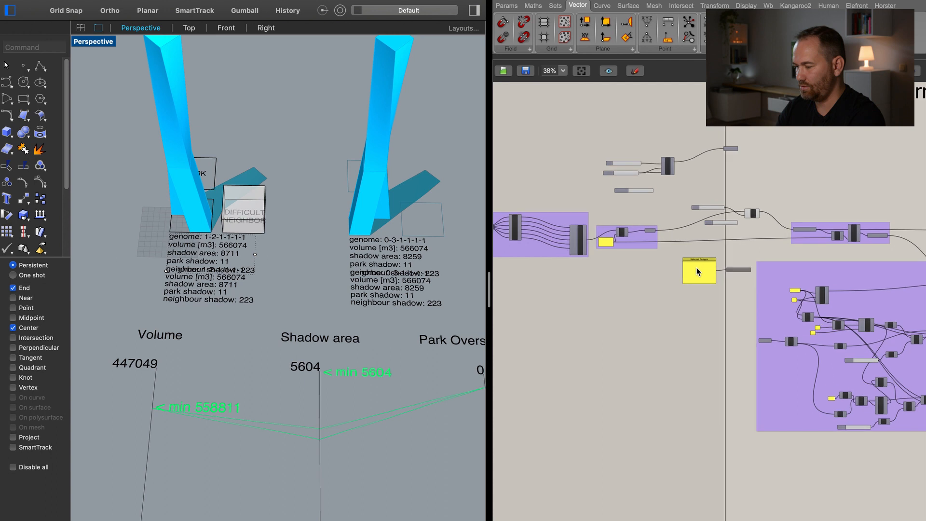
double_click(759, 268)
key(Right)
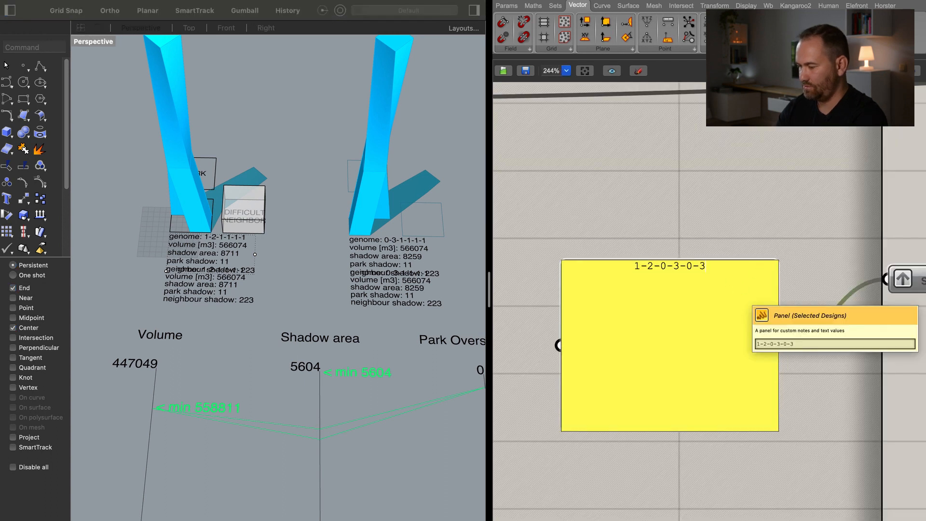
text(1-2-1-1-1-1)
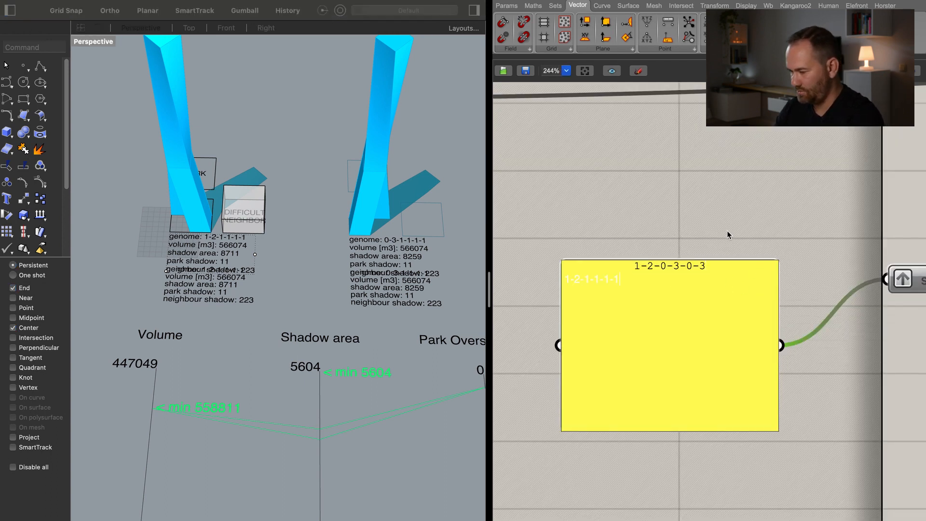
click(728, 235)
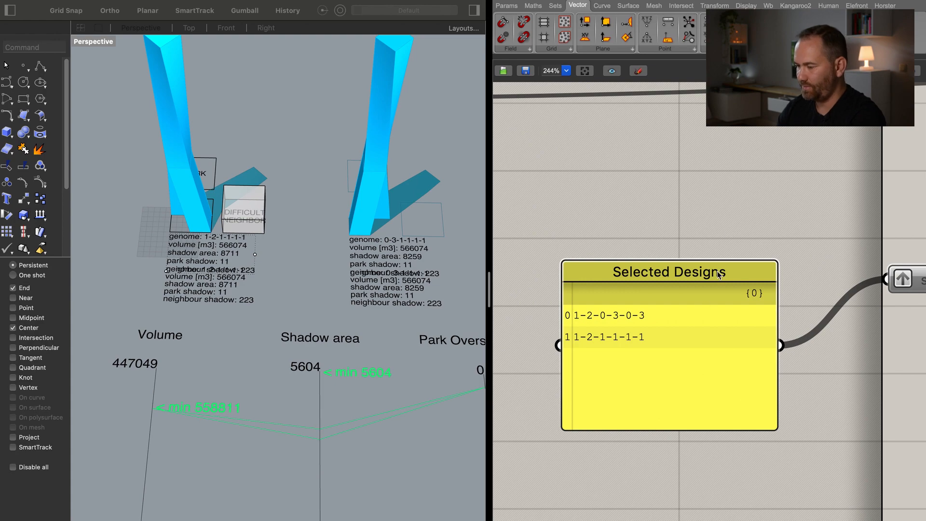
Copy genome 0-3-1-1-1-1 from the second tower's baked label and append it to the Selected Designs panel.
double_click(375, 249)
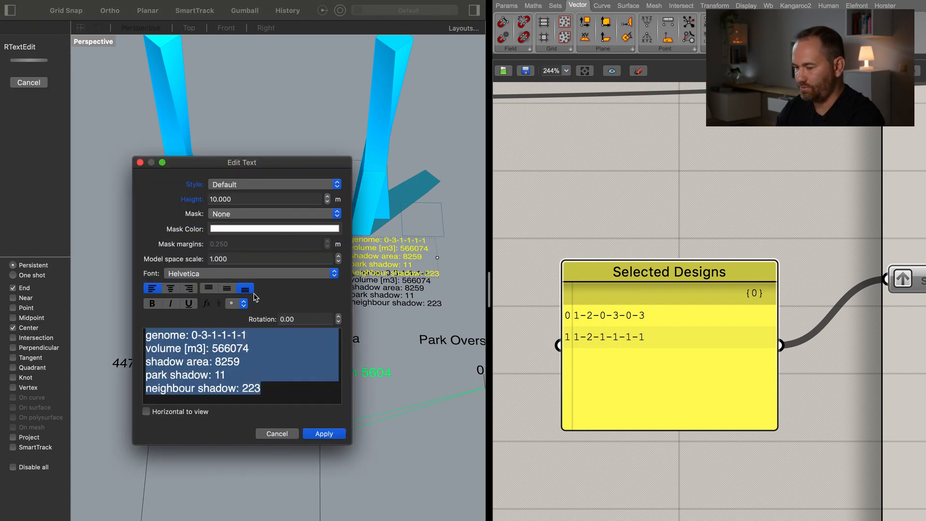
click(245, 334)
drag(193, 334, 260, 328)
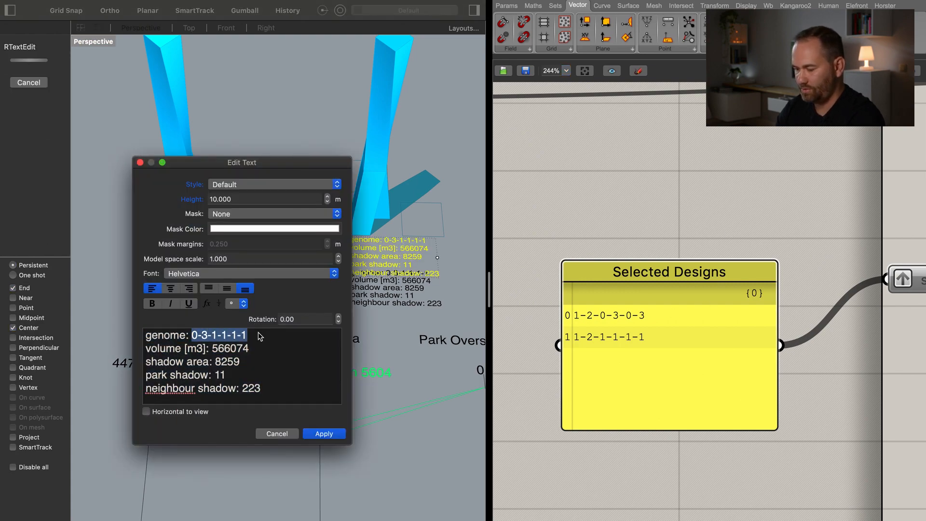
click(276, 434)
double_click(680, 353)
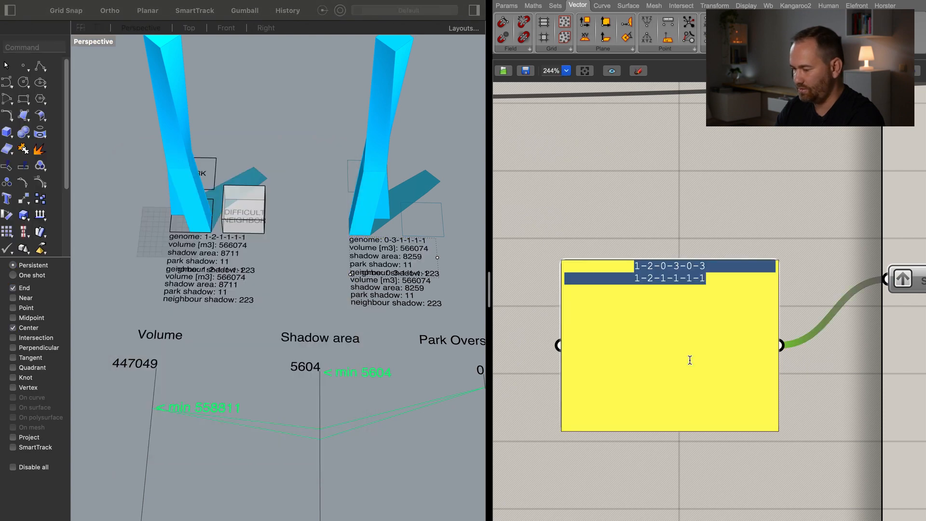
click(731, 283)
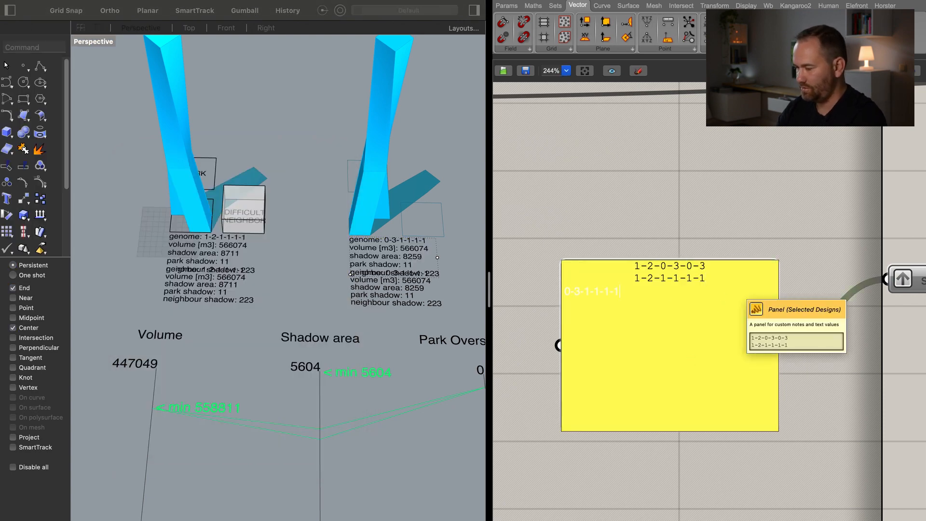
click(710, 242)
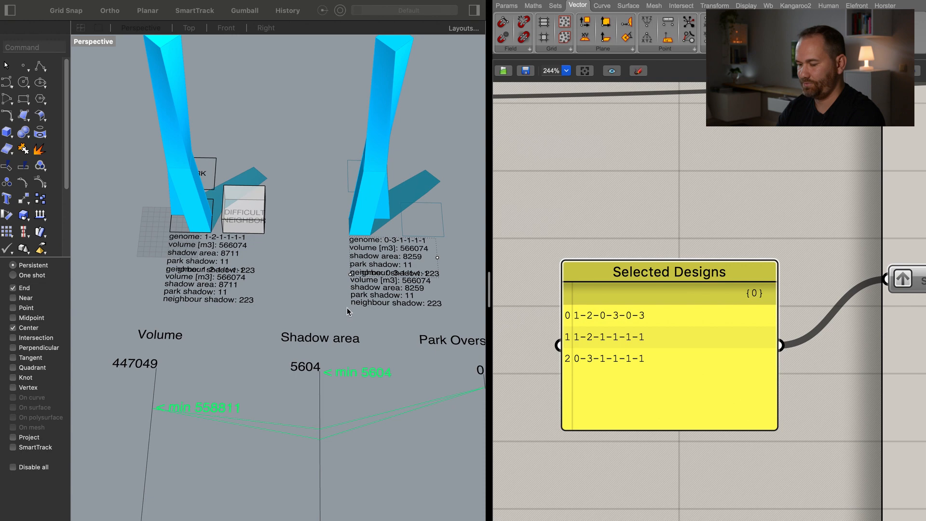
Delete the baked text labels below the tower variants, keeping only the live value labels.
click(285, 298)
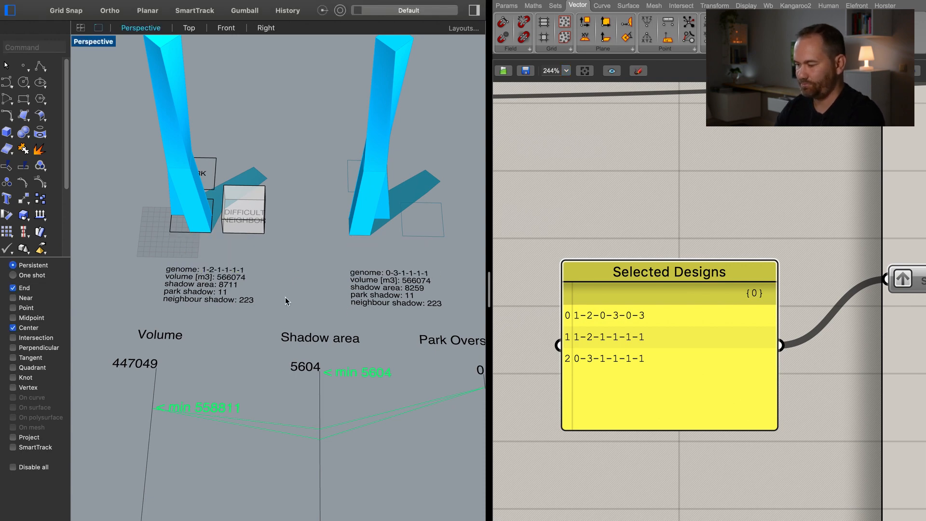
scroll(316, 276, down, 5)
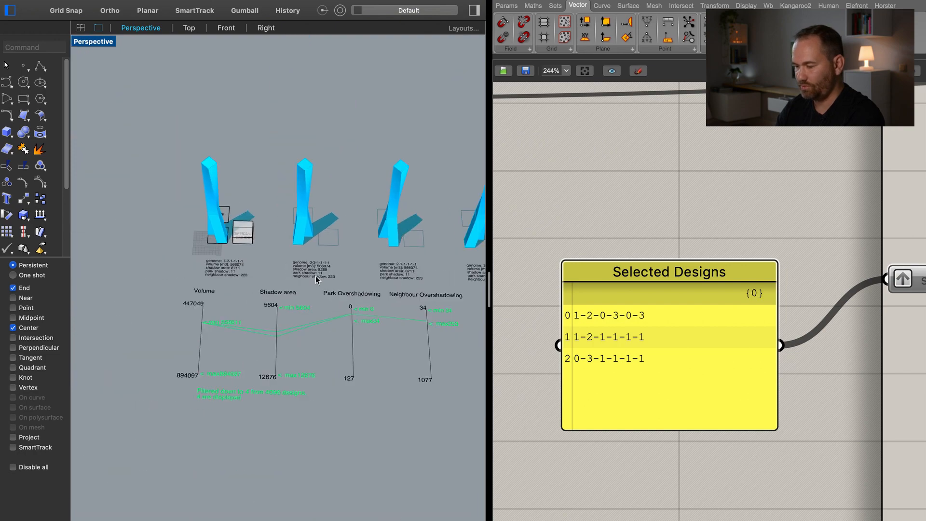
scroll(728, 308, down, 10)
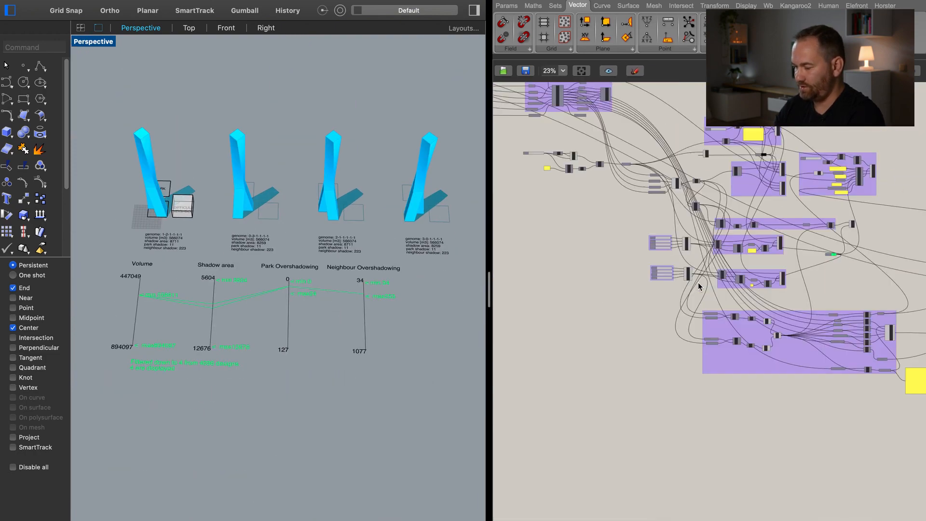
Reset the minimum volume slider to 0.000 and the park and neighbour overshadowing maximum sliders to 1.000.
scroll(653, 251, up, 5)
double_click(652, 209)
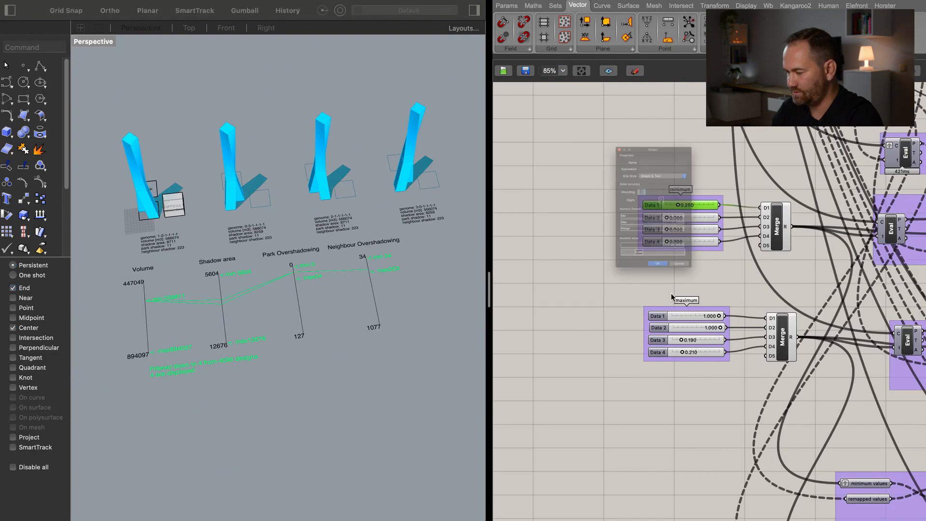
drag(619, 310, 541, 313)
drag(621, 443, 720, 443)
click(684, 469)
double_click(661, 352)
drag(626, 455, 722, 456)
key(Return)
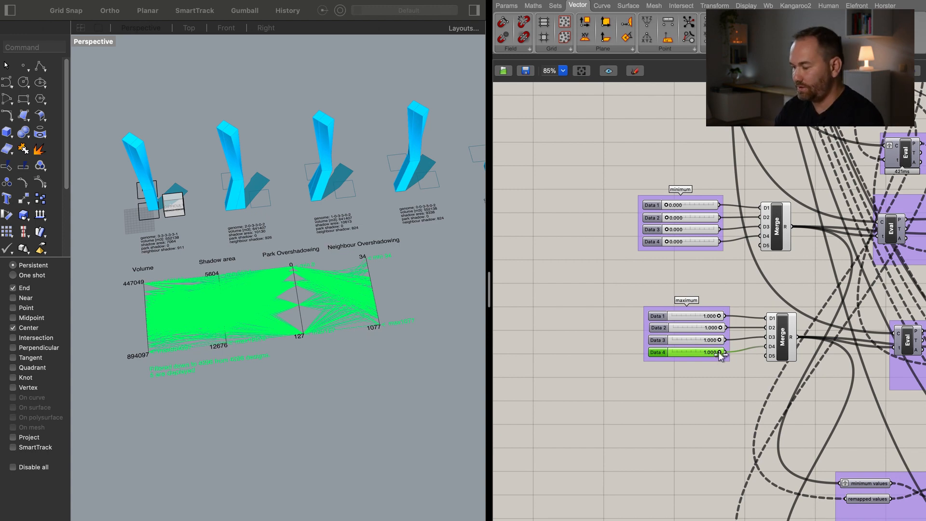
Set the maximum neighbour overshadowing slider to 0.094 and the minimum volume slider to 0.353.
drag(690, 356, 676, 353)
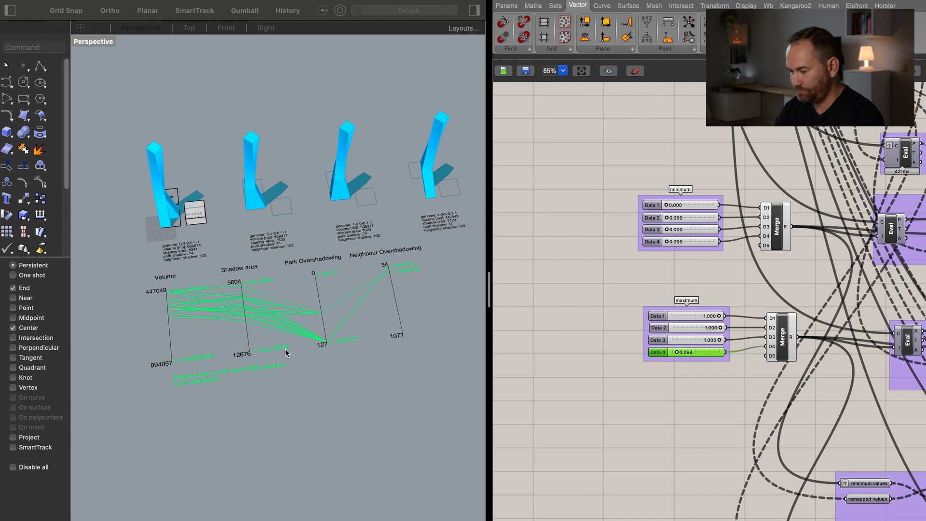
right_drag(338, 358, 370, 297)
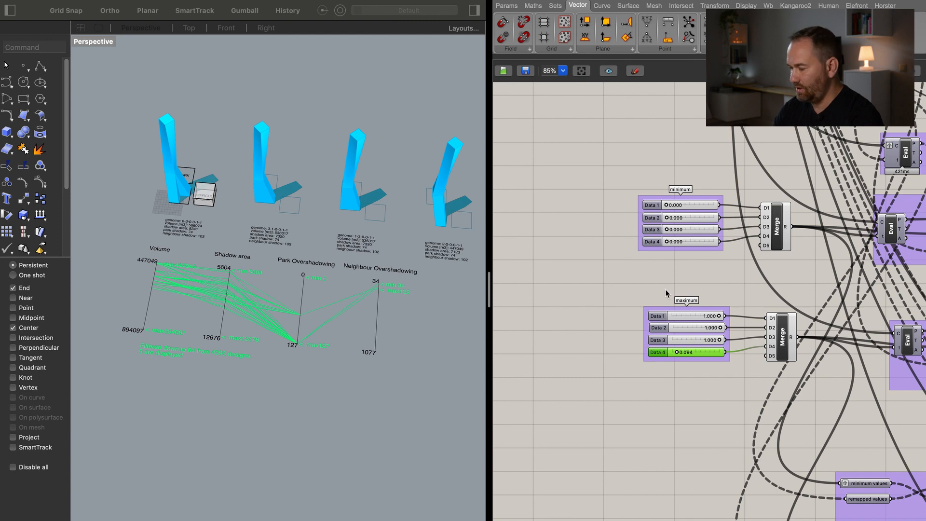
drag(672, 208, 687, 208)
Examine the shapes, shadows and value labels of the filtered tower variants from several angles.
shift+right_drag(357, 313, 285, 316)
scroll(363, 321, down, 3)
scroll(363, 321, down, 3)
right_drag(391, 315, 386, 318)
right_drag(285, 285, 303, 303)
shift+right_drag(392, 306, 284, 292)
right_drag(356, 288, 358, 279)
shift+right_drag(279, 258, 367, 275)
shift+right_drag(285, 289, 344, 255)
shift+right_drag(344, 256, 327, 302)
scroll(274, 211, up, 6)
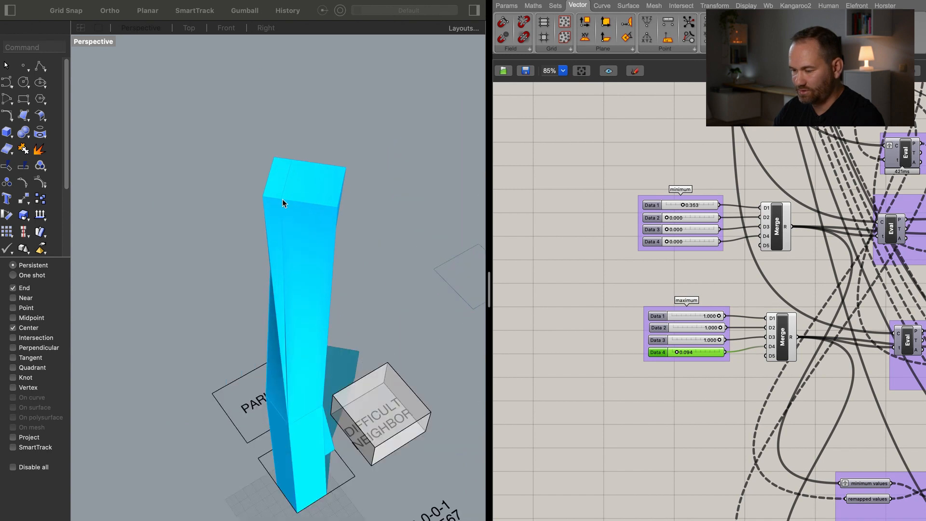
scroll(363, 337, down, 7)
shift+right_drag(389, 345, 269, 308)
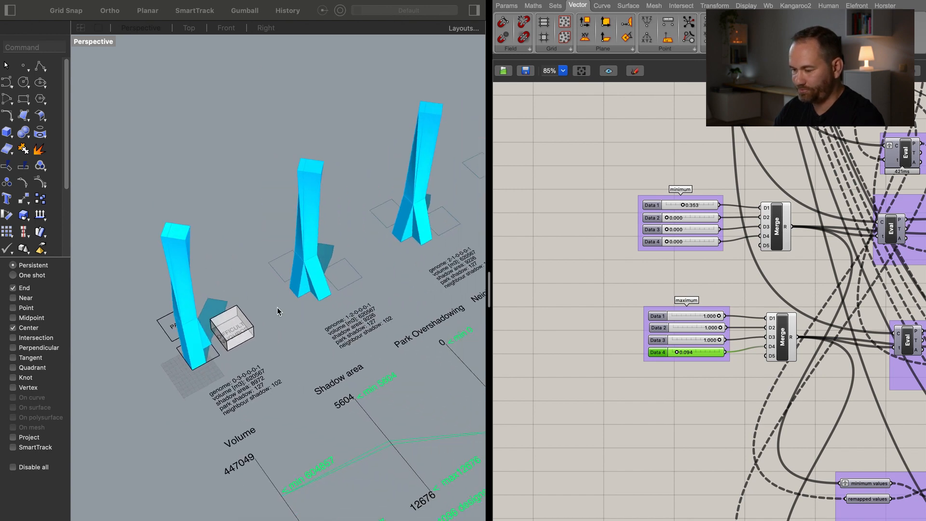
shift+right_drag(374, 309, 276, 357)
right_drag(359, 335, 324, 338)
shift+right_drag(374, 338, 230, 332)
shift+right_drag(210, 362, 207, 427)
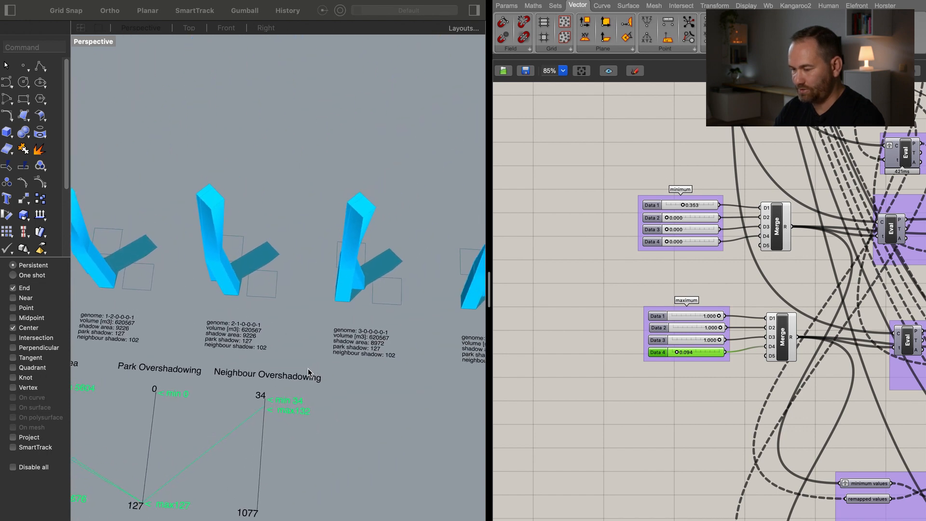
shift+right_drag(308, 368, 179, 404)
Set the square grid's Extent Y to 2 and inspect the variants laid out in two rows.
right_drag(569, 332, 432, 447)
scroll(586, 333, down, 10)
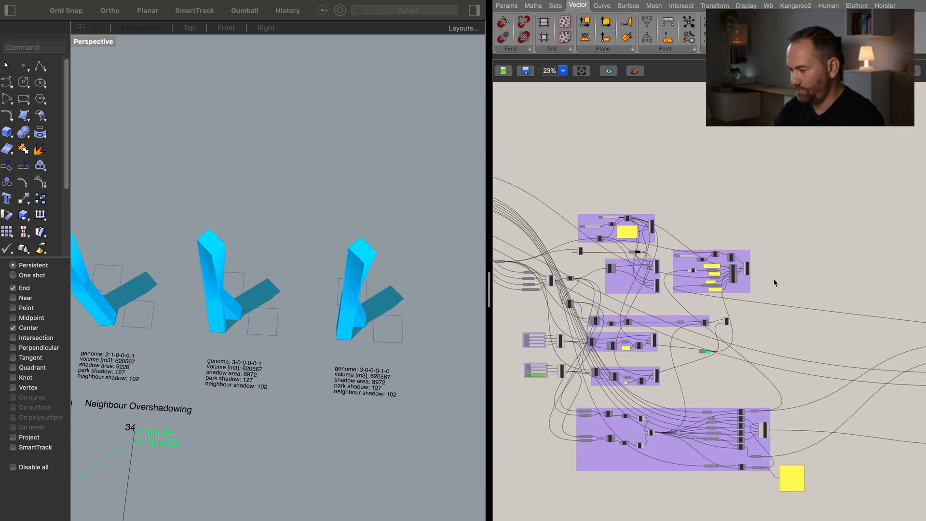
scroll(770, 270, up, 10)
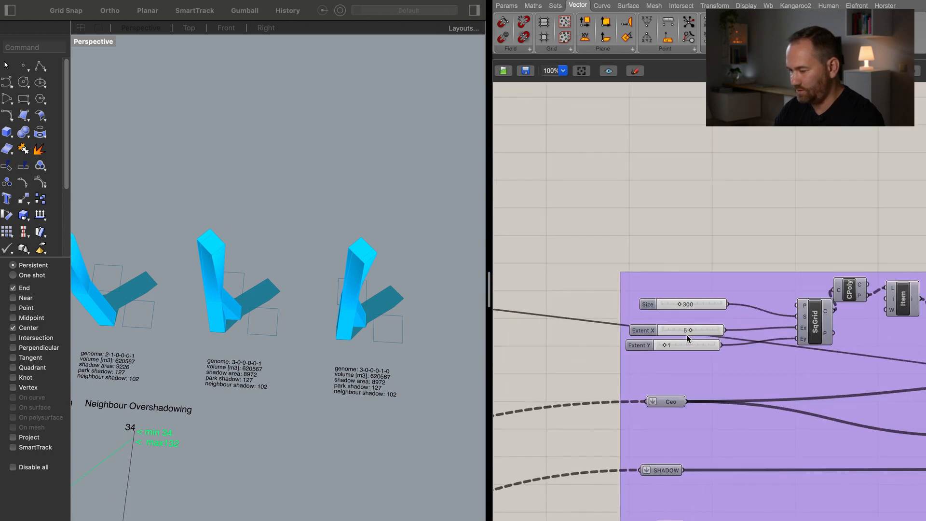
drag(669, 345, 670, 349)
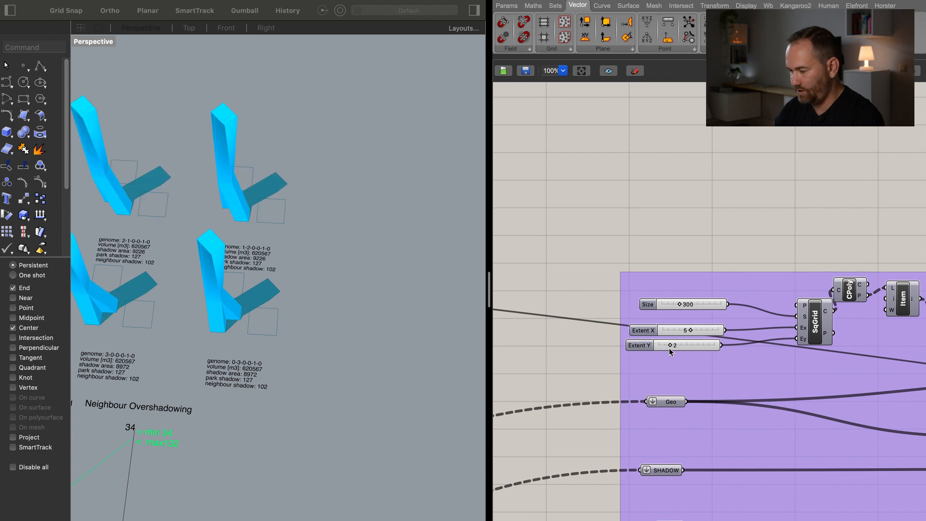
shift+right_drag(269, 326, 419, 276)
shift+right_drag(259, 308, 404, 286)
shift+right_drag(277, 323, 308, 326)
scroll(308, 327, down, 5)
mouse_move(334, 299)
right_down()
mouse_move(351, 291)
mouse_move(338, 261)
mouse_move(341, 296)
mouse_move(313, 305)
mouse_move(341, 321)
mouse_move(328, 314)
right_up()
Raise the maximum neighbour overshadowing slider to 0.144 and inspect the displayed variants.
right_drag(662, 441, 867, 302)
scroll(794, 384, down, 3)
right_drag(615, 491, 796, 340)
right_drag(627, 424, 819, 377)
right_drag(627, 393, 821, 416)
right_drag(674, 383, 820, 411)
right_drag(697, 274, 704, 327)
shift+right_drag(222, 214, 214, 244)
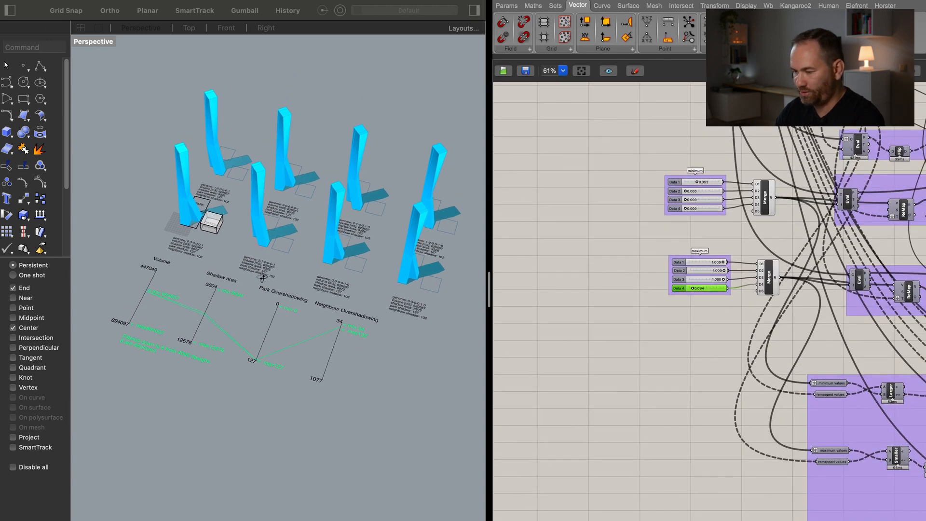
right_drag(257, 276, 301, 285)
scroll(700, 292, up, 3)
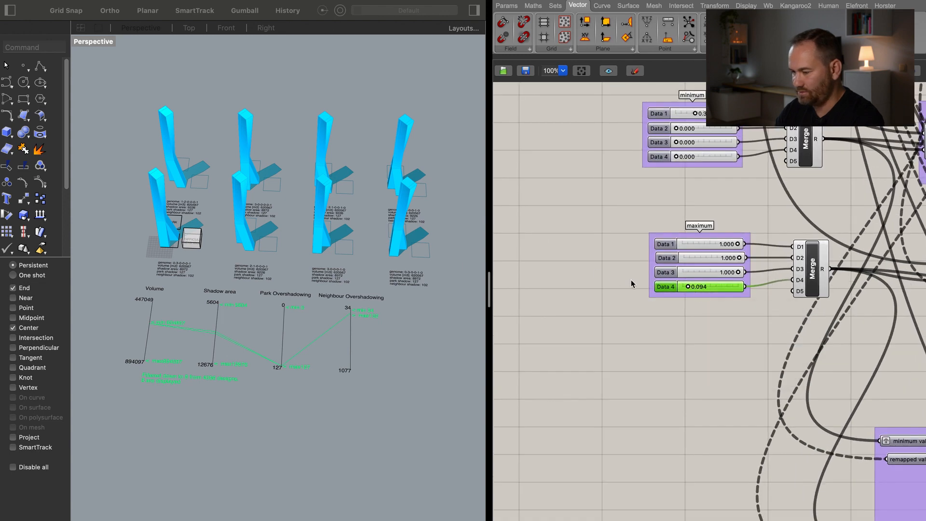
right_drag(355, 249, 332, 296)
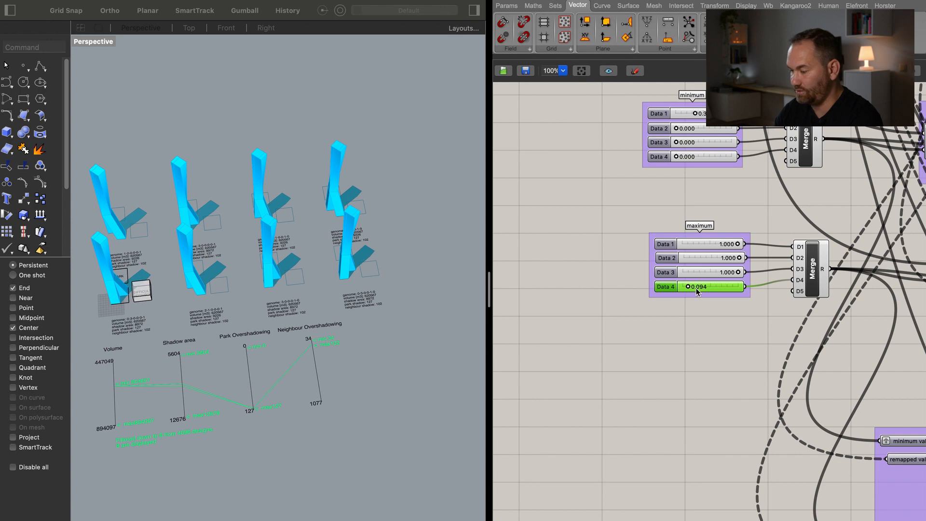
drag(697, 292, 699, 292)
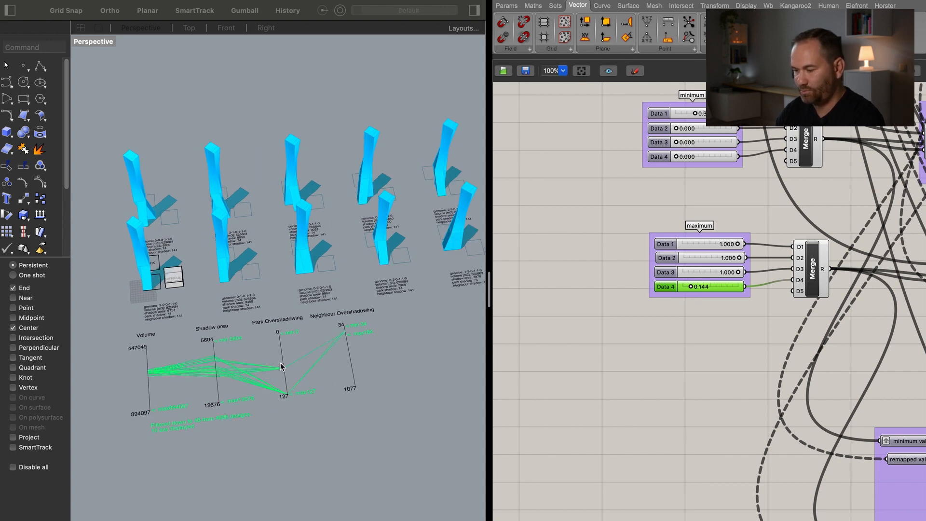
mouse_move(349, 354)
right_down()
mouse_move(357, 384)
mouse_move(348, 347)
mouse_move(289, 325)
mouse_move(361, 338)
mouse_move(324, 314)
mouse_move(339, 340)
right_up()
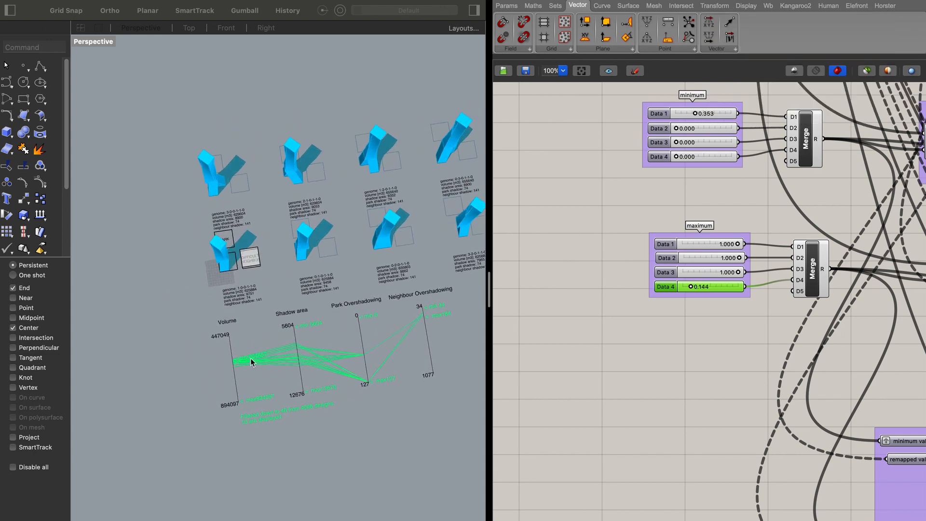
Raise the minimum volume filter to 645091 and inspect the remaining towers with their labels.
scroll(250, 361, up, 5)
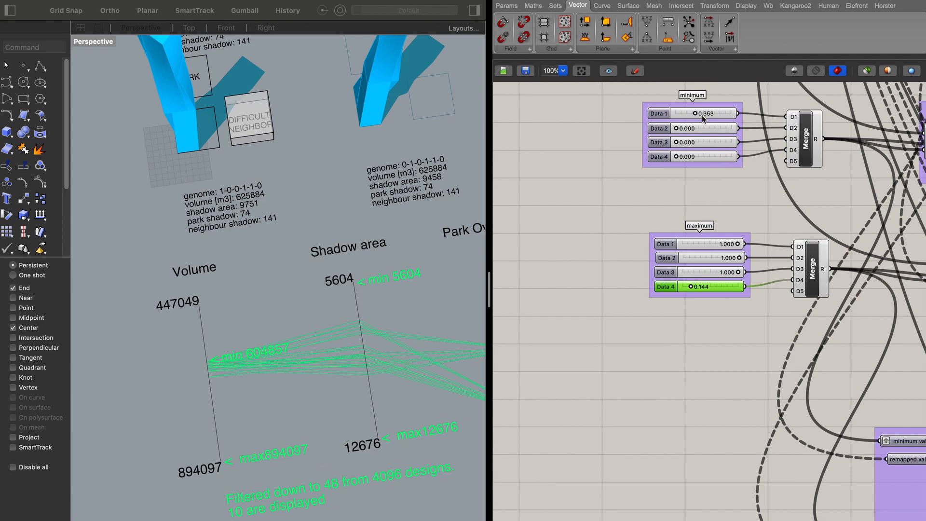
drag(706, 118, 710, 118)
right_drag(435, 254, 304, 319)
Examine the filtered variants' genomes in the panel connected to the filtering group.
scroll(781, 346, down, 8)
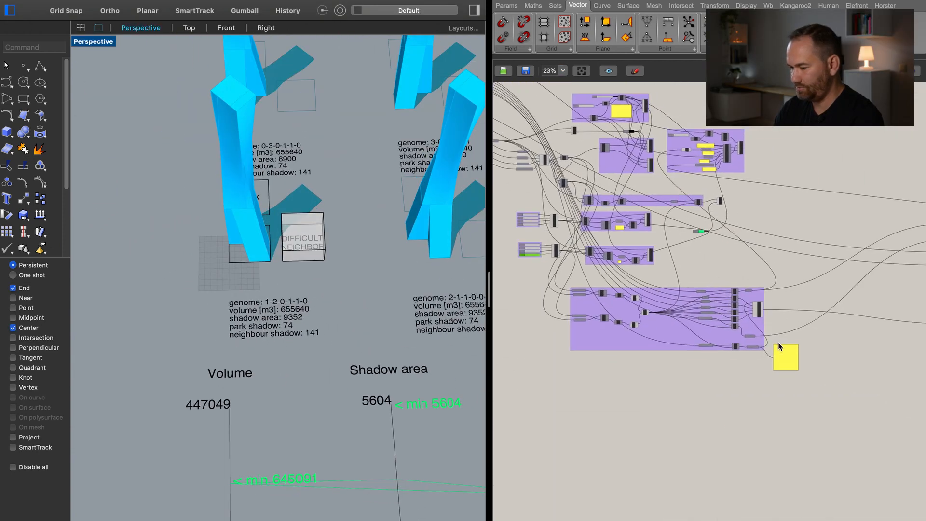
scroll(780, 346, right, 10)
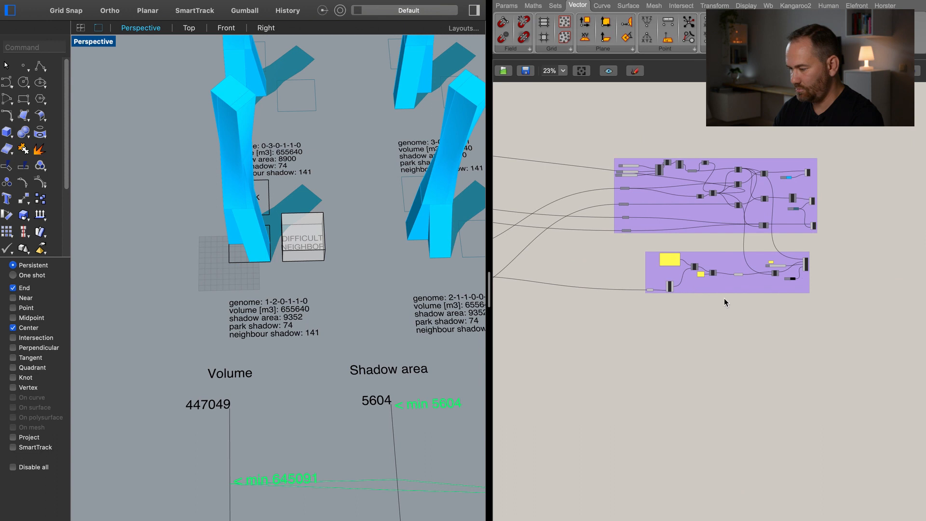
right_drag(645, 313, 830, 298)
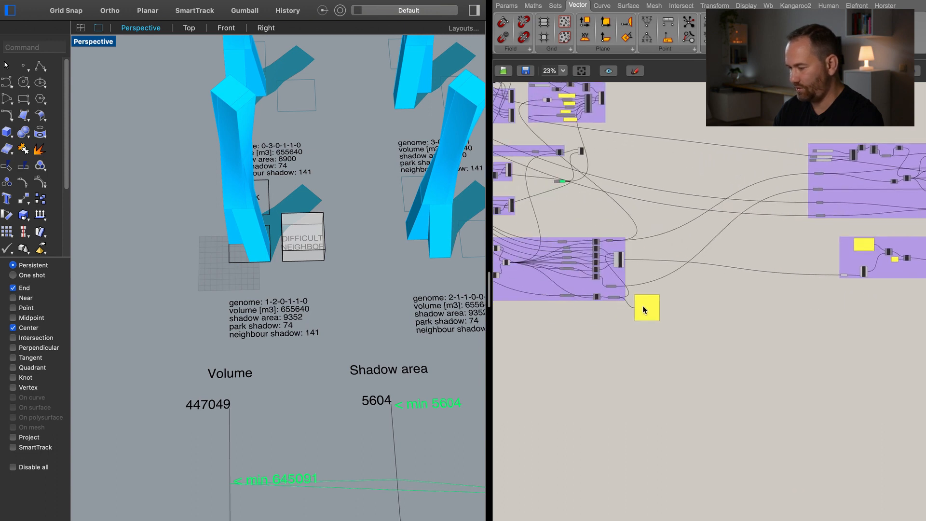
scroll(644, 309, up, 12)
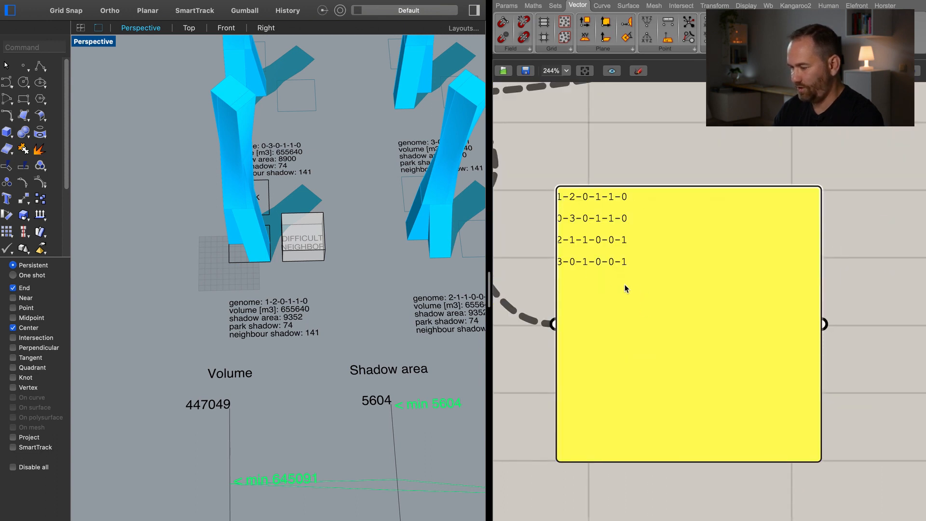
right_click(625, 289)
click(610, 234)
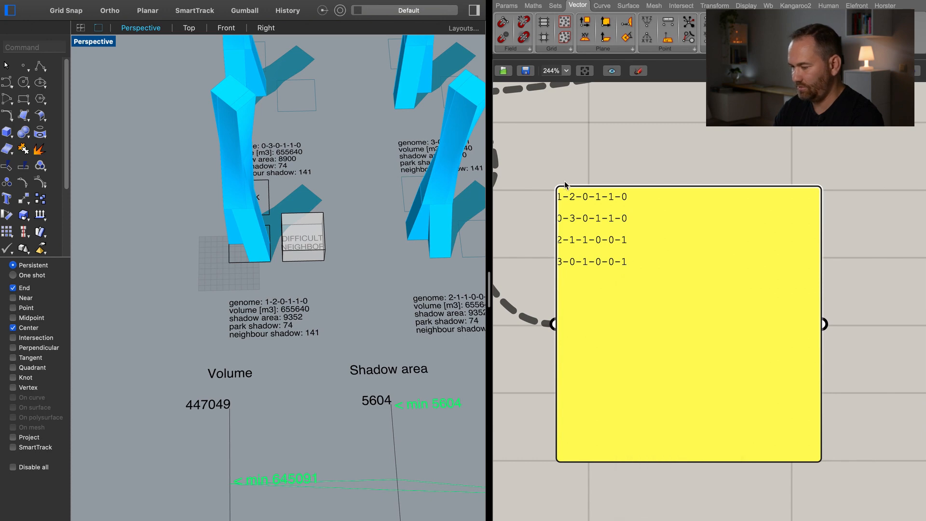
scroll(571, 266, down, 12)
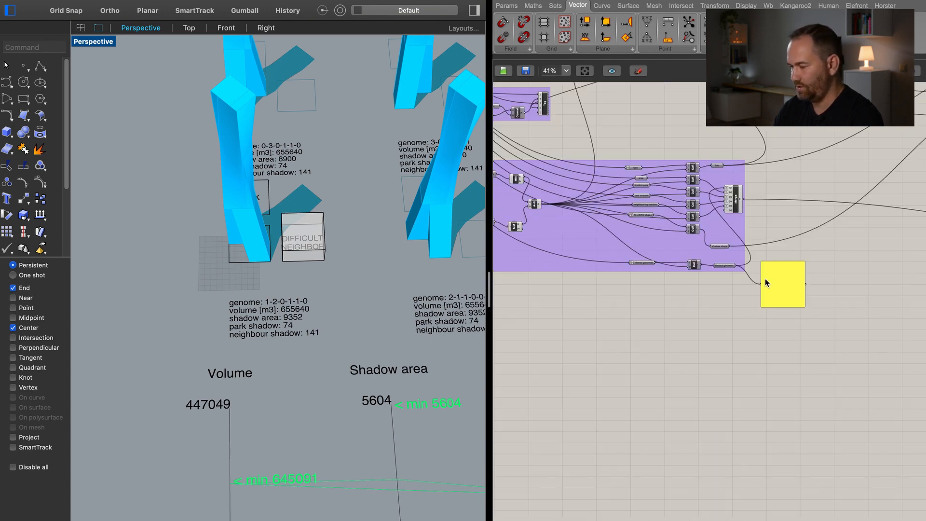
Add the genome 1-2-0-1-1-0 as a fourth entry in the Selected Designs panel.
right_drag(706, 188, 759, 236)
right_drag(603, 265, 849, 222)
right_drag(743, 292, 907, 288)
scroll(661, 217, up, 12)
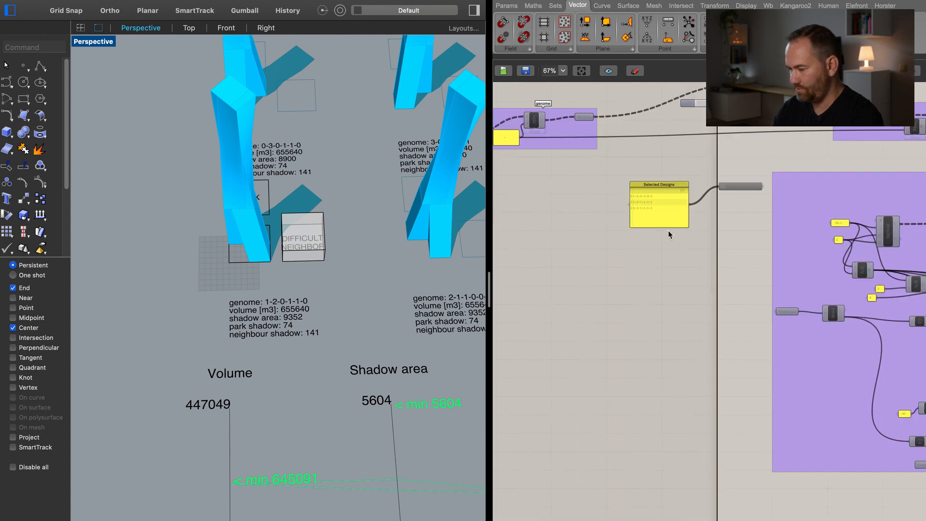
double_click(668, 229)
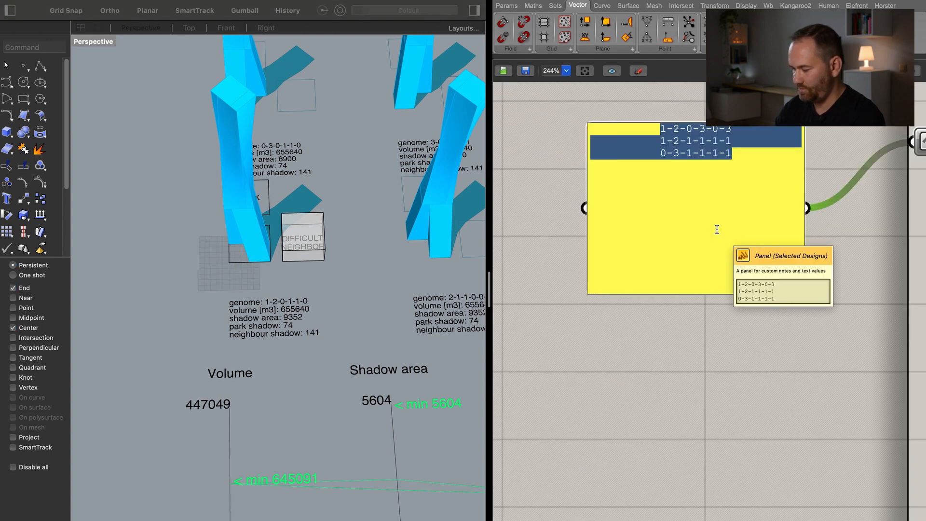
key(super+v)
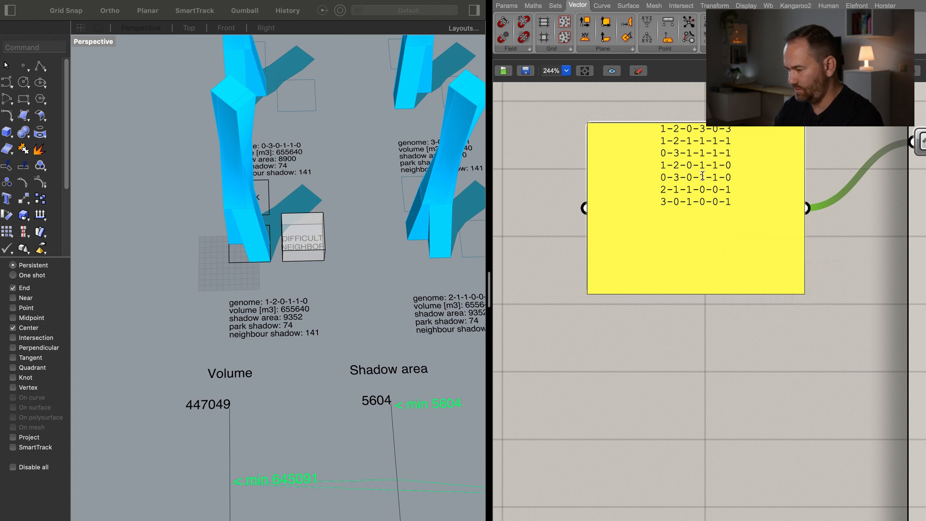
drag(664, 176, 778, 226)
key(BackSpace)
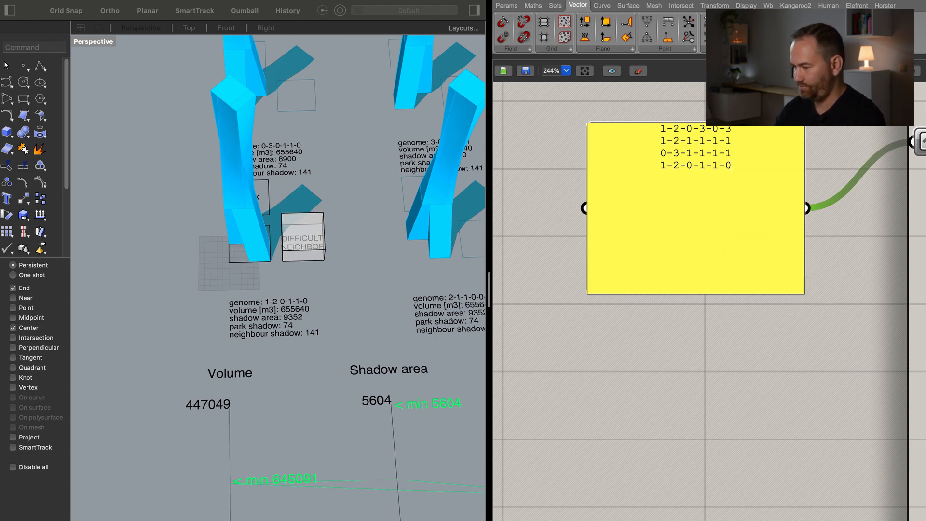
click(816, 363)
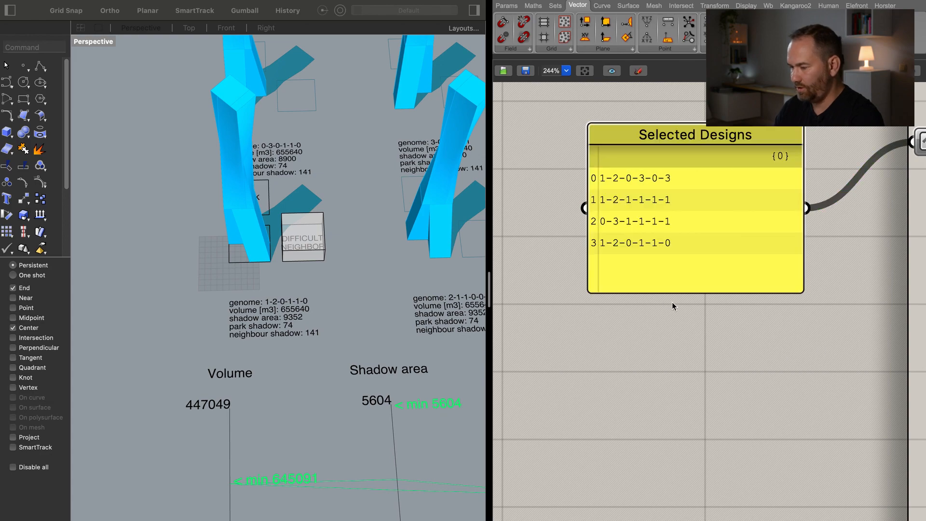
Reset the maximum neighbour overshadowing slider to 1.000 and the minimum volume slider to 0.000.
shift+right_drag(379, 297, 288, 284)
scroll(357, 340, down, 8)
shift+right_drag(357, 342, 259, 334)
right_drag(324, 352, 397, 355)
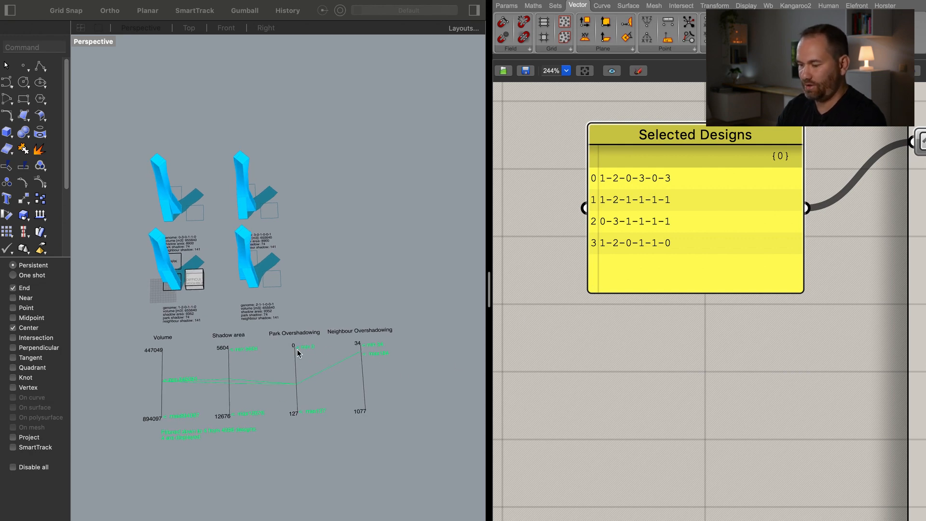
scroll(298, 353, up, 2)
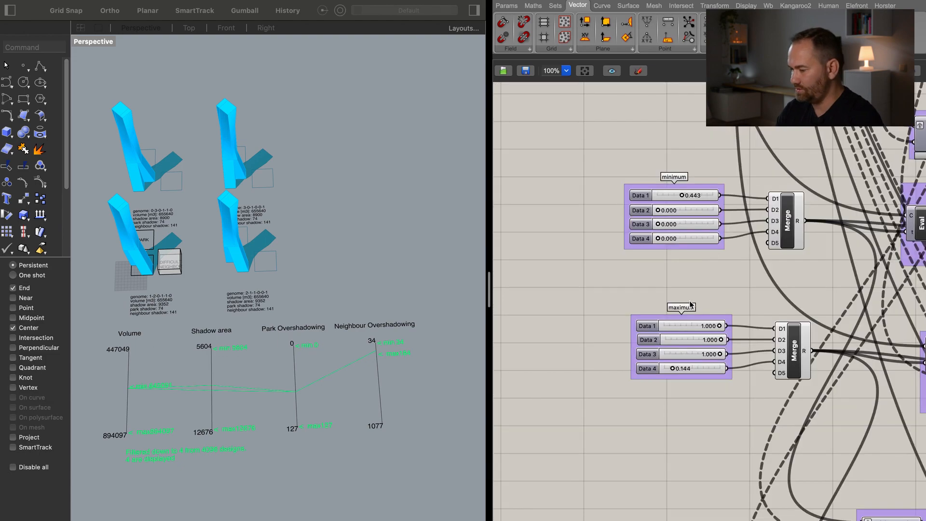
right_drag(690, 305, 690, 296)
double_click(654, 365)
drag(630, 466, 756, 467)
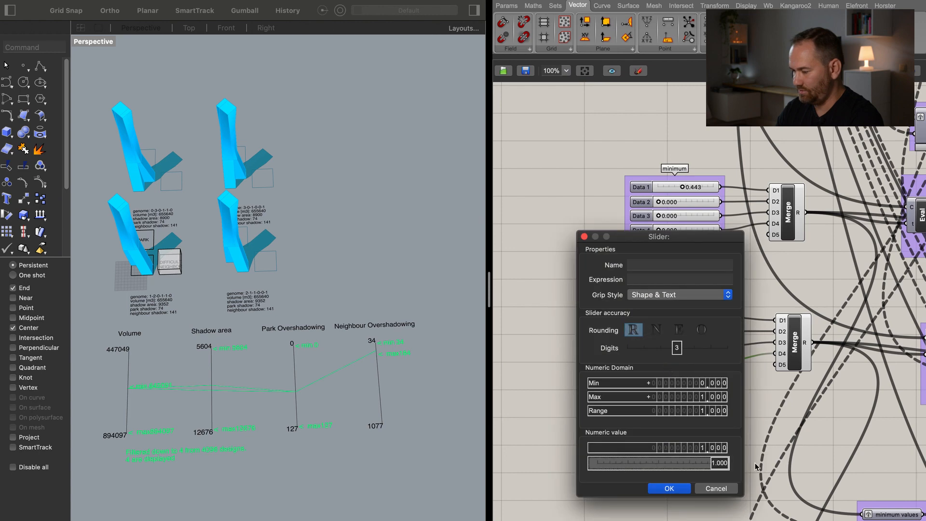
key(Return)
double_click(642, 187)
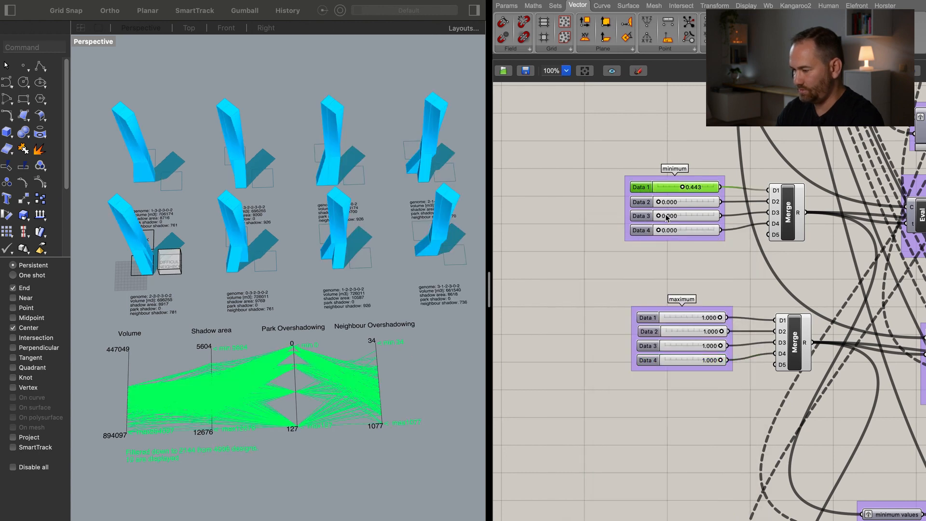
drag(660, 318, 598, 318)
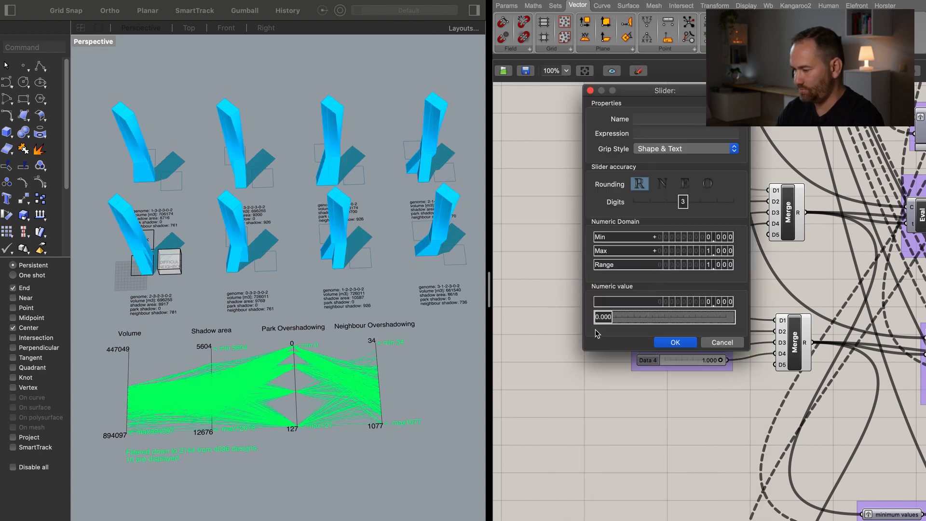
click(674, 343)
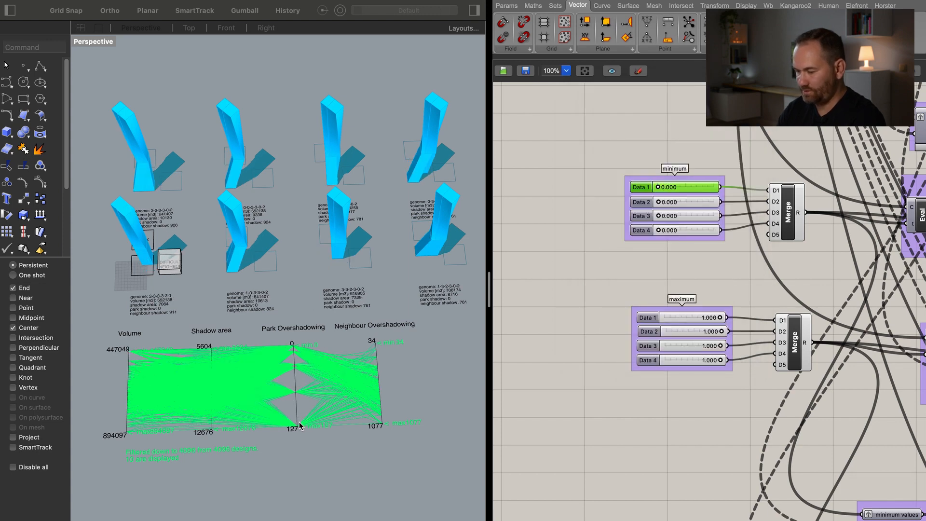
Set the maximum park overshadowing slider to 0.000 and inspect the filtered plot.
key(Escape)
drag(723, 350, 659, 348)
shift+right_drag(328, 402, 338, 353)
right_drag(315, 390, 173, 335)
shift+right_drag(267, 390, 255, 386)
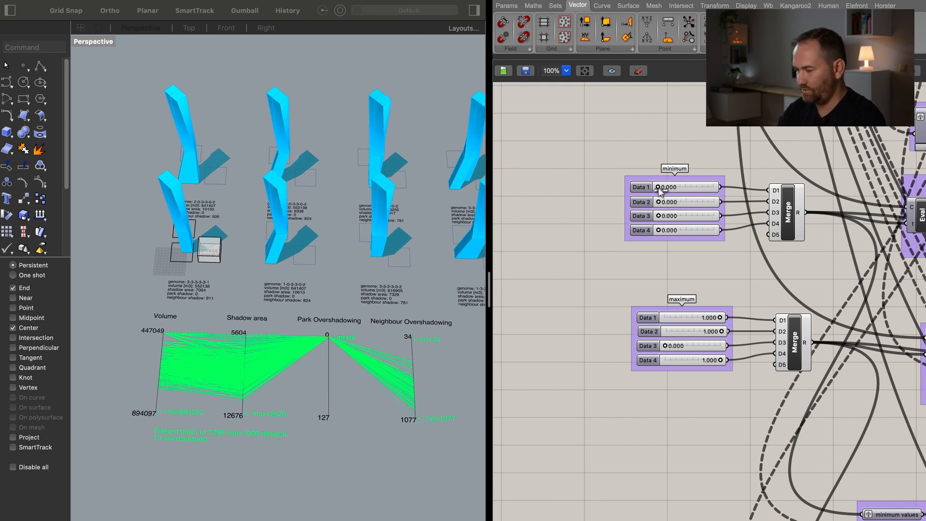
Raise the minimum volume slider to 0.720 and inspect the displayed towers with their labels.
drag(667, 189, 699, 190)
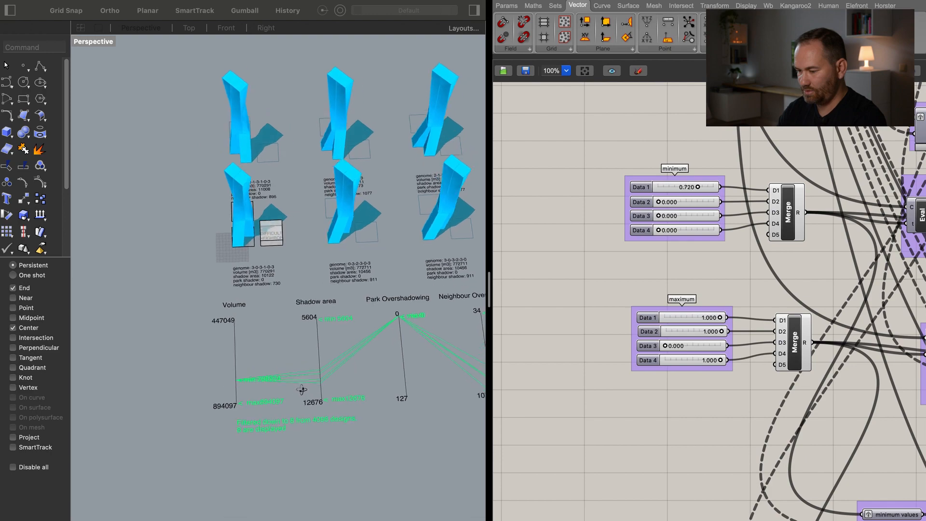
shift+right_drag(372, 382, 354, 378)
shift+right_drag(310, 319, 272, 325)
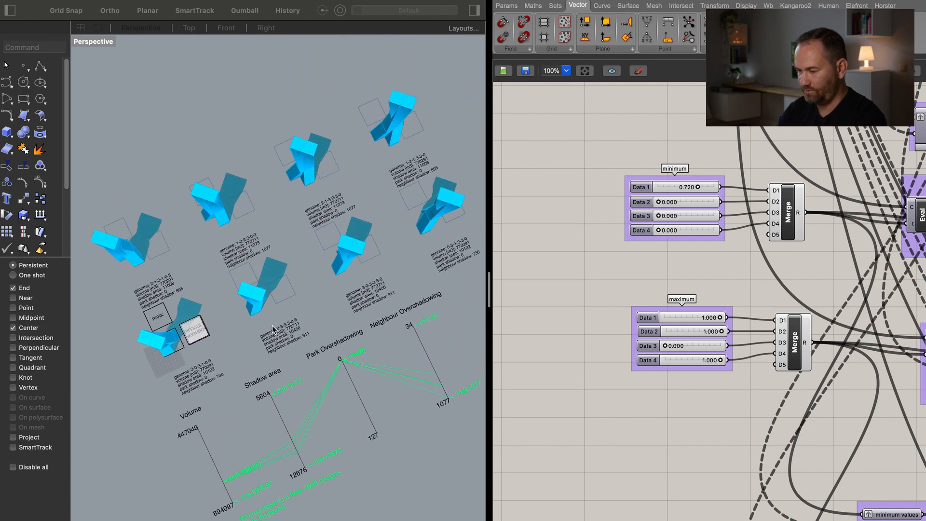
scroll(284, 331, up, 5)
right_drag(332, 337, 301, 309)
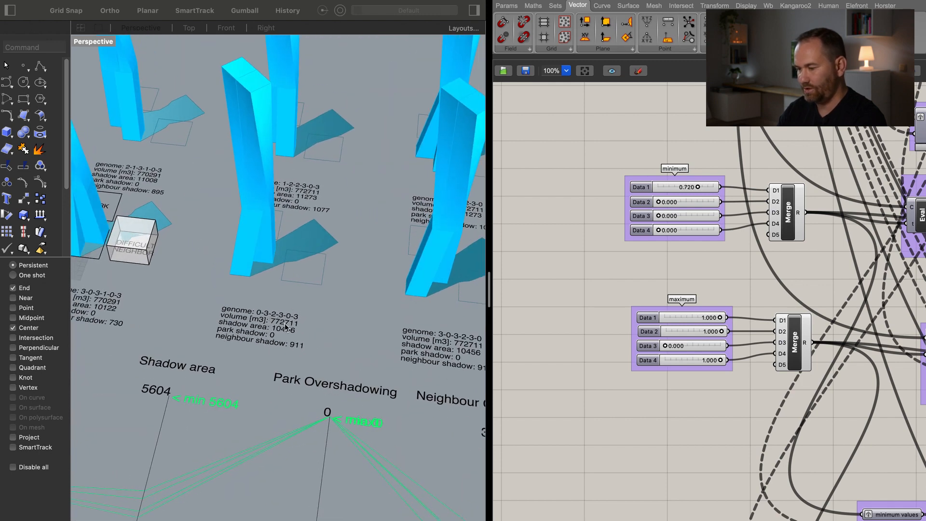
shift+right_drag(260, 322, 308, 367)
Copy the genome 0-3-2-3-0-3 from a temporarily baked tower label, undoing the bake.
right_drag(854, 430, 699, 341)
scroll(699, 341, down, 8)
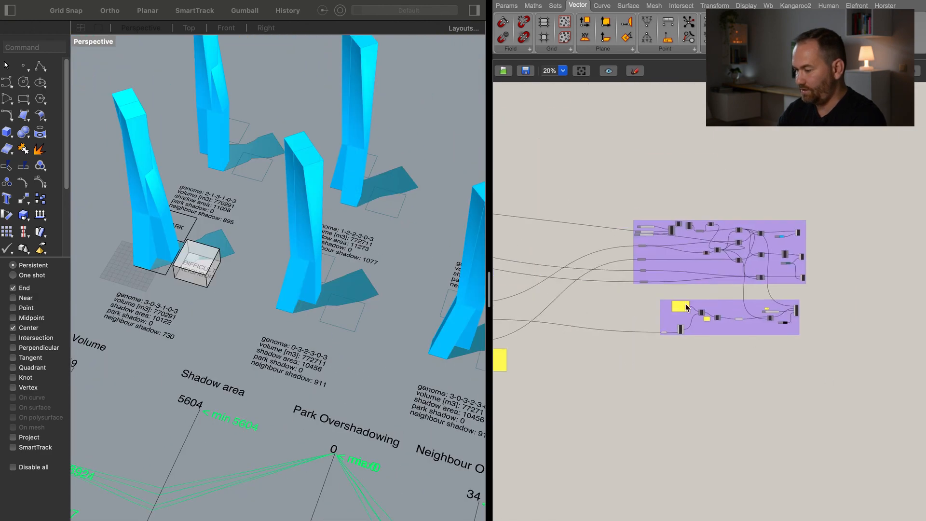
scroll(782, 318, up, 1)
click(796, 292)
middle_click(809, 284)
click(844, 347)
double_click(290, 340)
drag(192, 335, 250, 335)
click(319, 430)
key(super+z)
key(super+z)
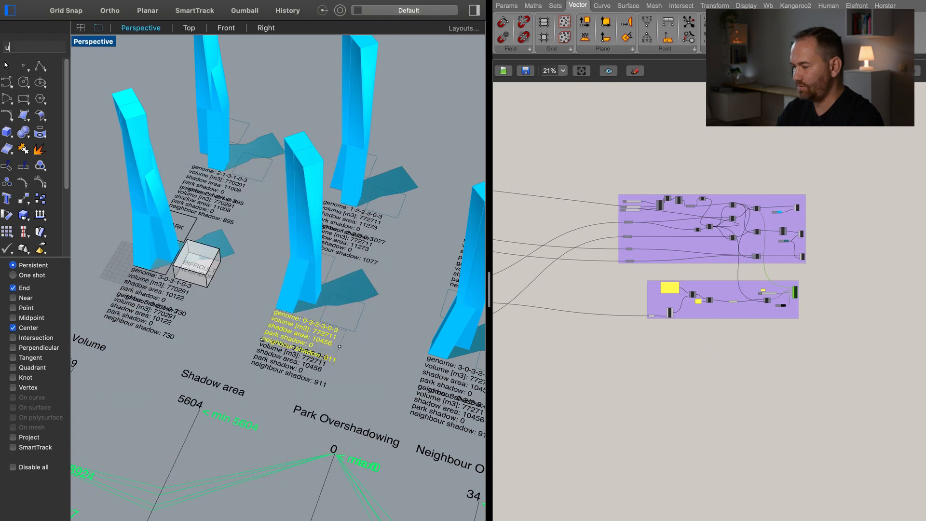
Add the genome 0-3-2-3-0-3 as a fifth line in the Selected Designs panel.
right_drag(502, 334, 775, 331)
right_drag(516, 309, 782, 294)
right_drag(502, 280, 693, 300)
right_drag(497, 219, 681, 190)
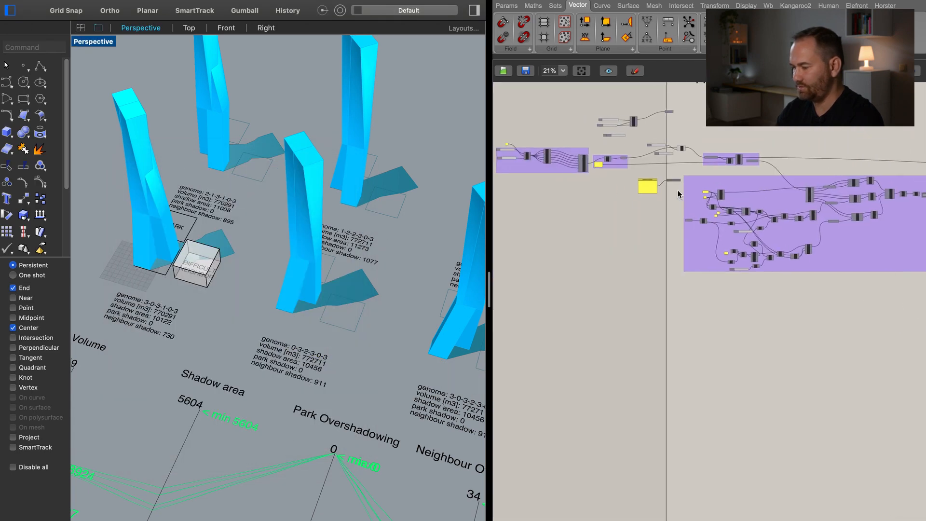
scroll(632, 194, up, 2)
scroll(633, 192, up, 6)
double_click(719, 175)
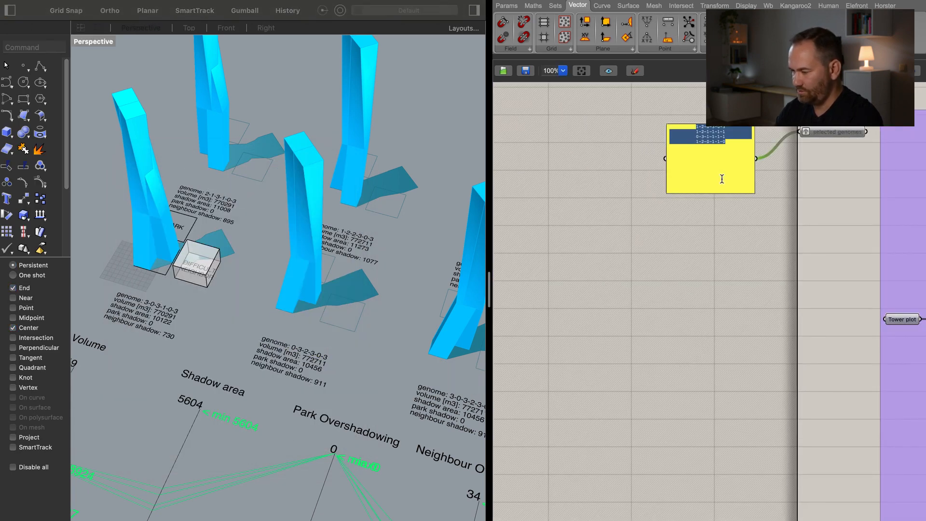
key(Right)
key(Return)
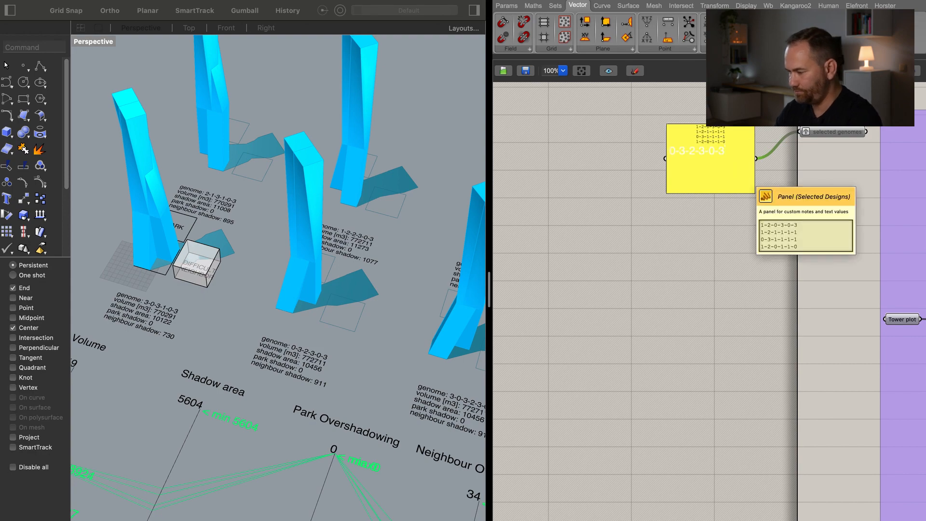
text(0-3-2-3-0-3)
click(739, 243)
Enable the selected genomes parameter and connect it to the filtered genomes input.
right_drag(739, 242, 628, 374)
right_click(705, 266)
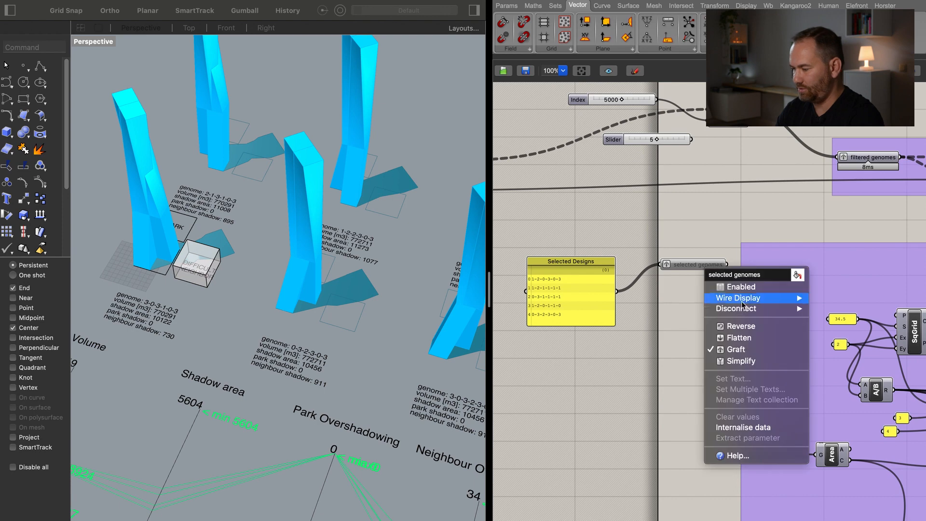
click(748, 288)
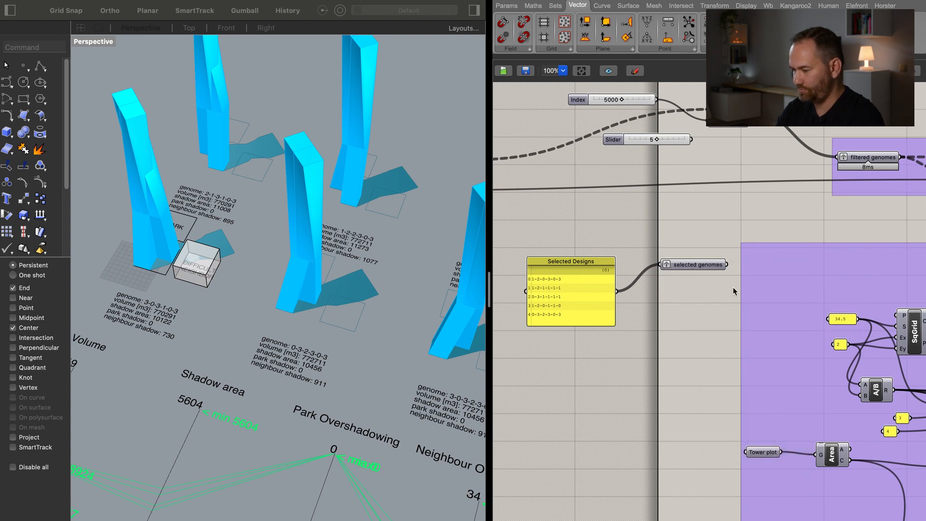
shift+drag(838, 157, 727, 264)
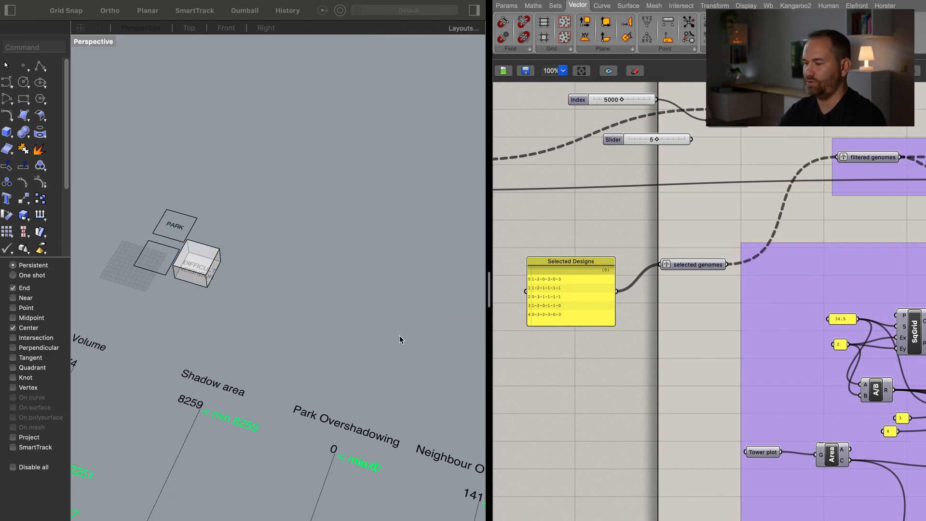
Reset the minimum volume slider to 0.000 and the maximum park overshadowing slider to 1.000.
scroll(302, 296, down, 6)
scroll(734, 373, down, 8)
right_drag(869, 438, 672, 261)
scroll(724, 237, up, 8)
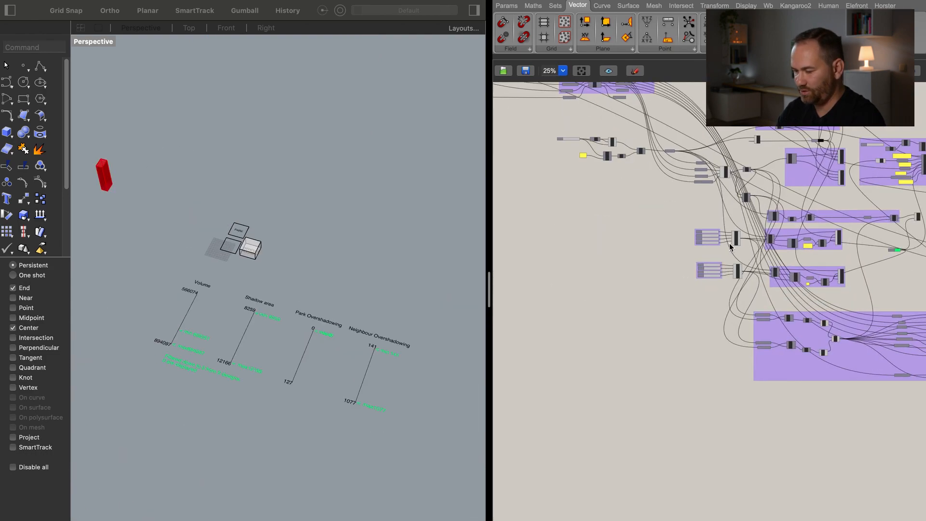
drag(722, 229, 694, 226)
drag(701, 363, 753, 363)
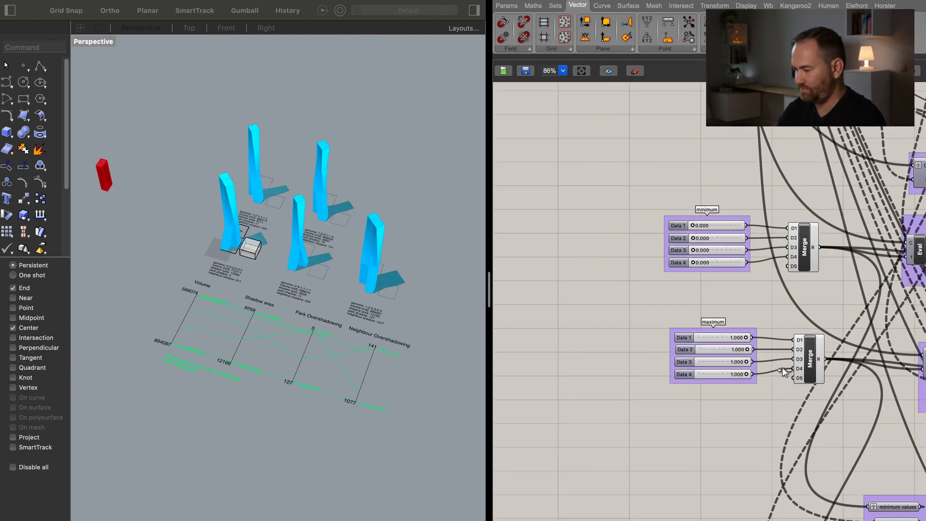
Reduce the layout grid's Extent Y so the five selected towers are arranged in a single row.
right_drag(760, 223, 611, 374)
right_drag(917, 193, 618, 386)
right_drag(916, 309, 773, 352)
right_drag(825, 367, 735, 263)
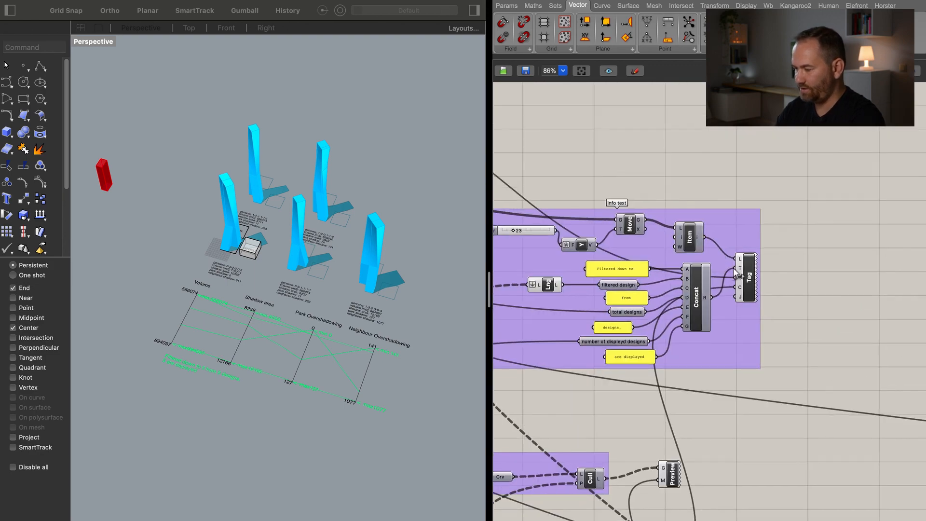
scroll(736, 271, down, 6)
right_drag(770, 363, 603, 324)
right_drag(801, 333, 707, 325)
scroll(708, 324, up, 10)
drag(668, 328, 654, 328)
shift+right_drag(373, 340, 333, 327)
Select the three geometry preview components together with the tower label text tag component.
right_drag(798, 356, 732, 317)
scroll(731, 317, down, 2)
scroll(732, 322, down, 6)
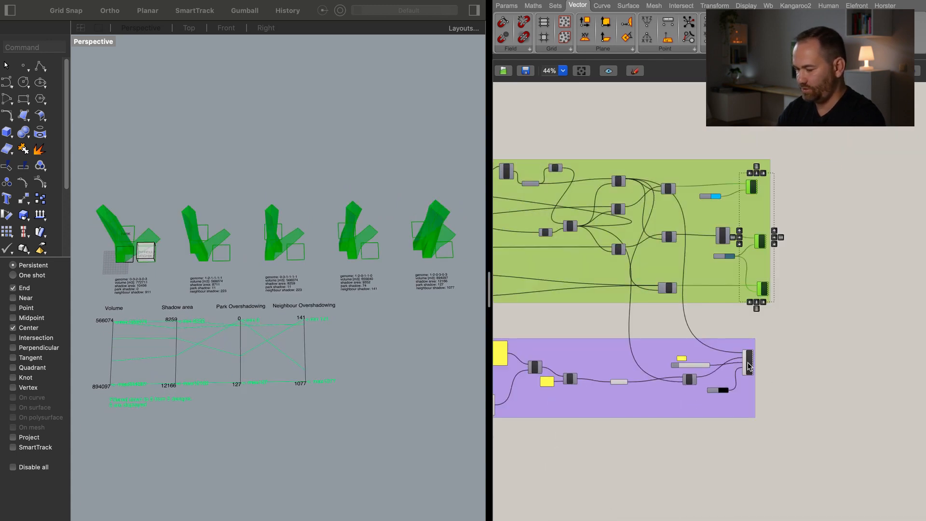
shift+click(749, 363)
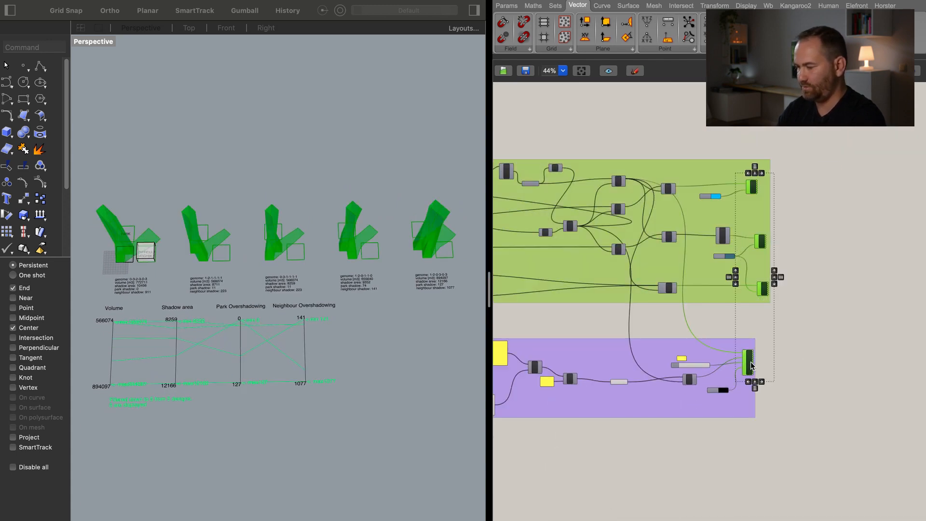
Rename the selected designs layer in Rhino to "selected designs 9th gen".
click(455, 14)
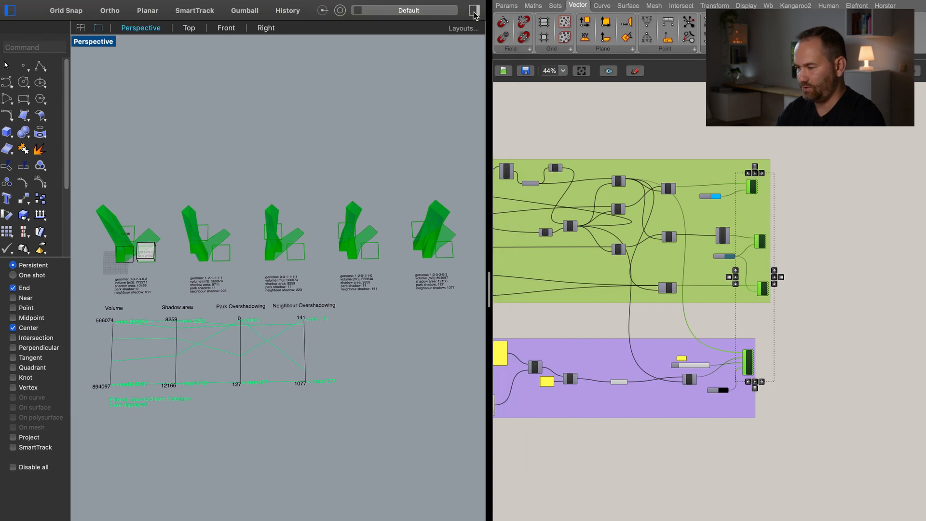
click(475, 11)
click(384, 279)
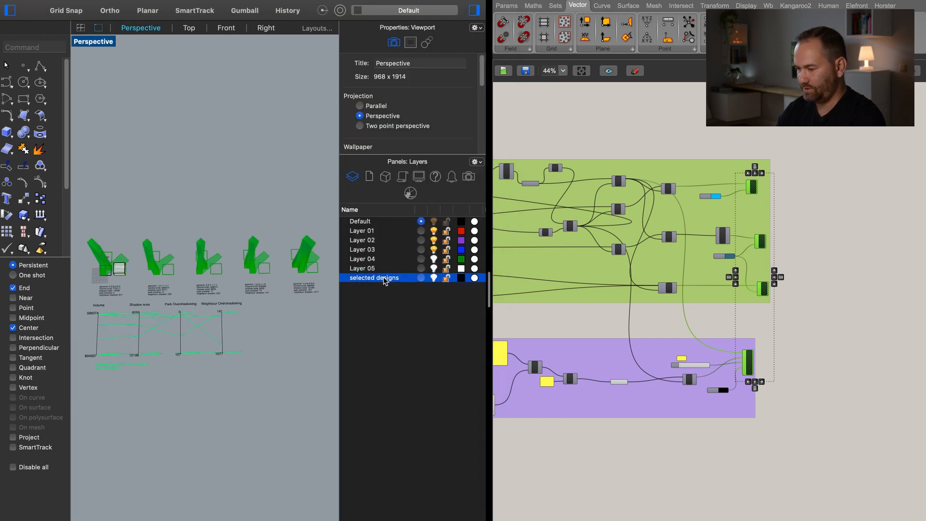
double_click(384, 278)
click(400, 278)
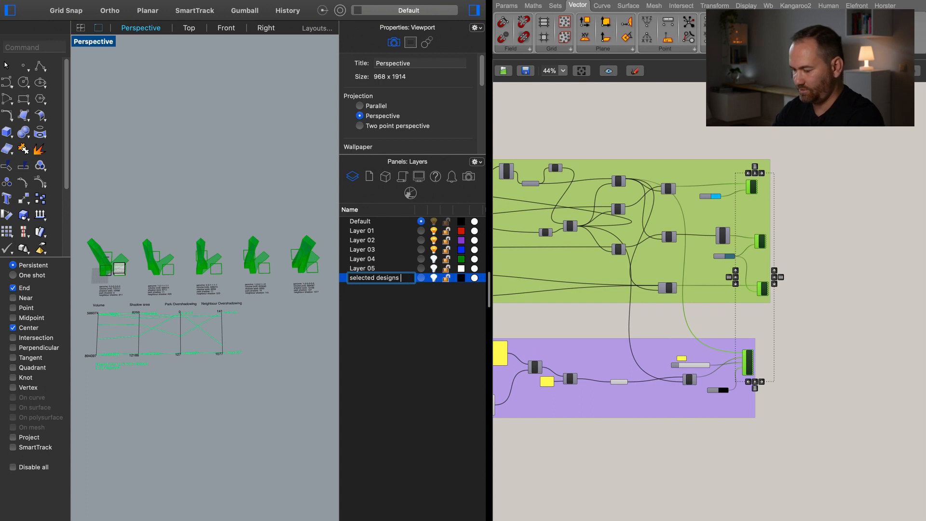
text(9th gen)
key(Return)
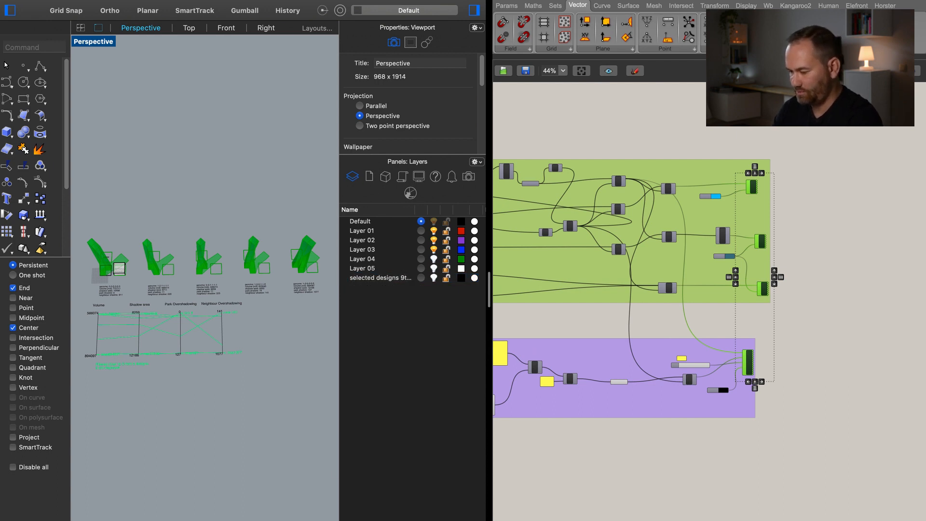
Create a new layer named "selected 2tubes" and make it the current layer.
double_click(467, 290)
text(selected 2tube)
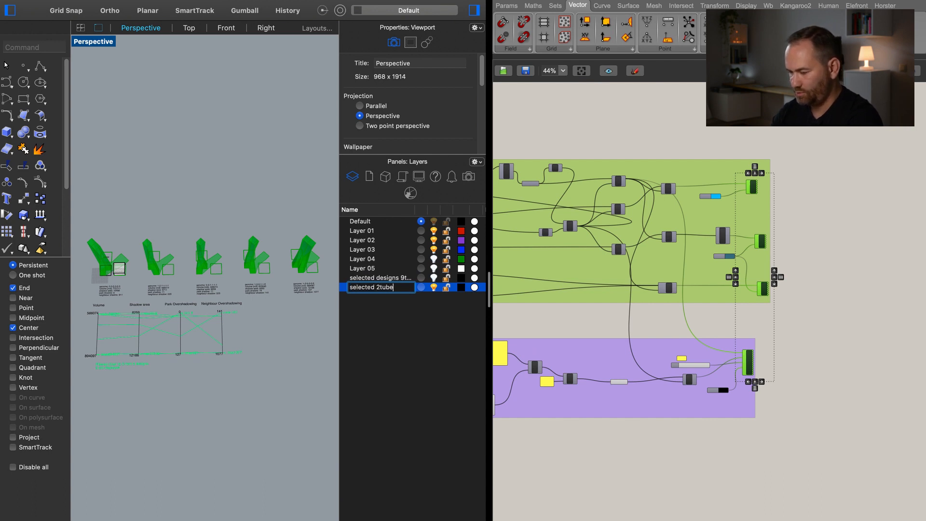
key(Return)
click(421, 287)
Bake the selected tower previews and text labels onto the selected 2tubes layer.
right_click(824, 246)
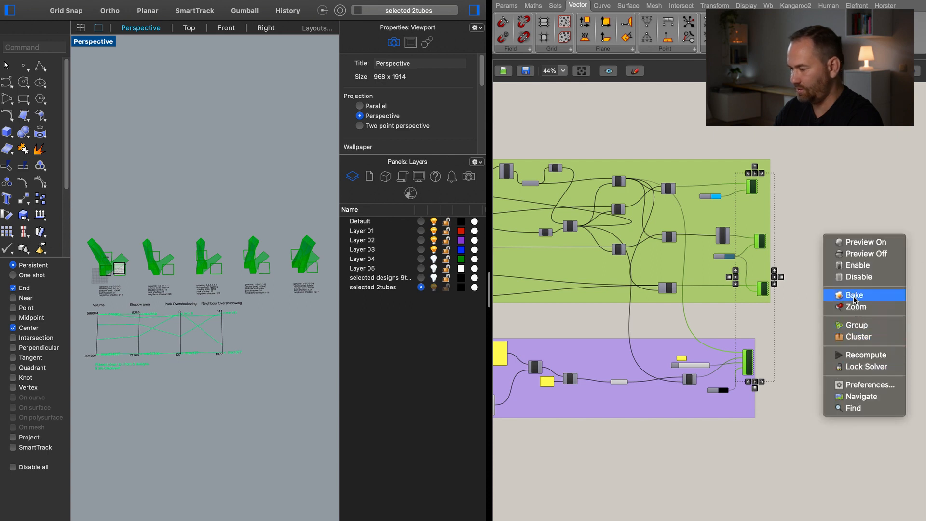
click(852, 351)
mouse_move(212, 312)
shift+right_down()
mouse_move(237, 309)
mouse_move(227, 307)
shift+right_up()
scroll(238, 321, down, 2)
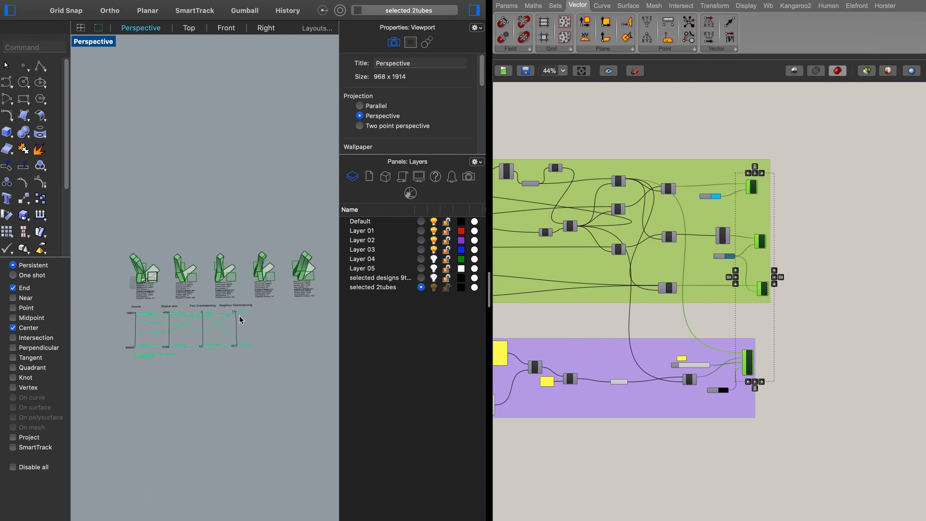
Turn off the Grasshopper preview and move the baked 2tubes towers with their labels 300 units straight back in the ground plane.
click(772, 251)
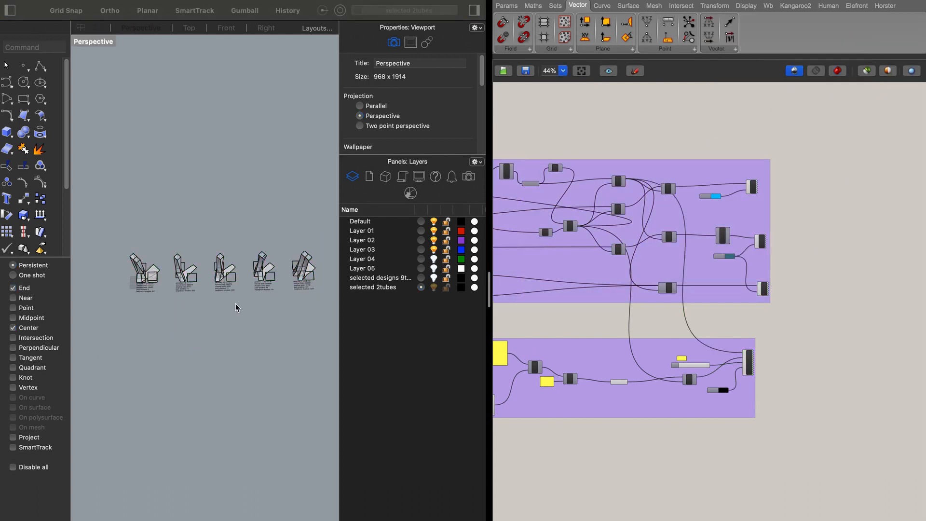
click(119, 251)
drag(321, 295, 125, 229)
text(m)
key(Return)
click(163, 220)
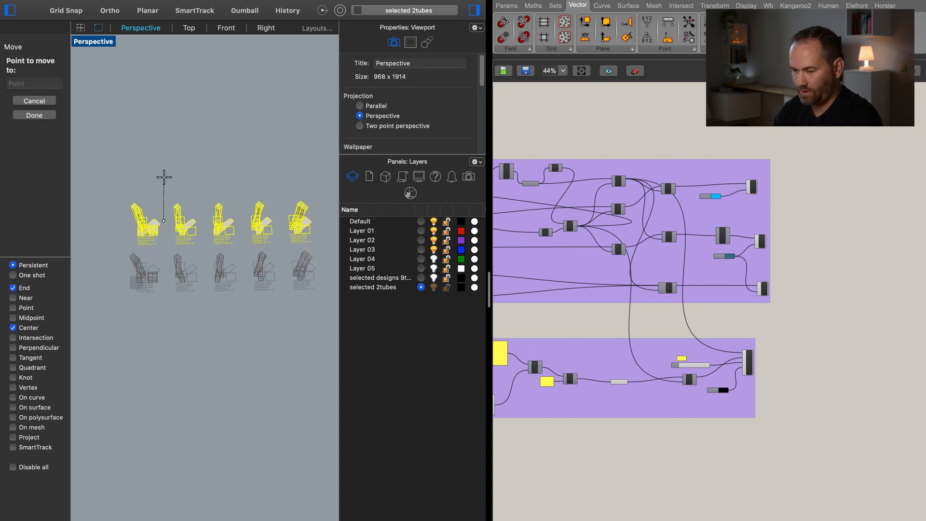
key(shift)
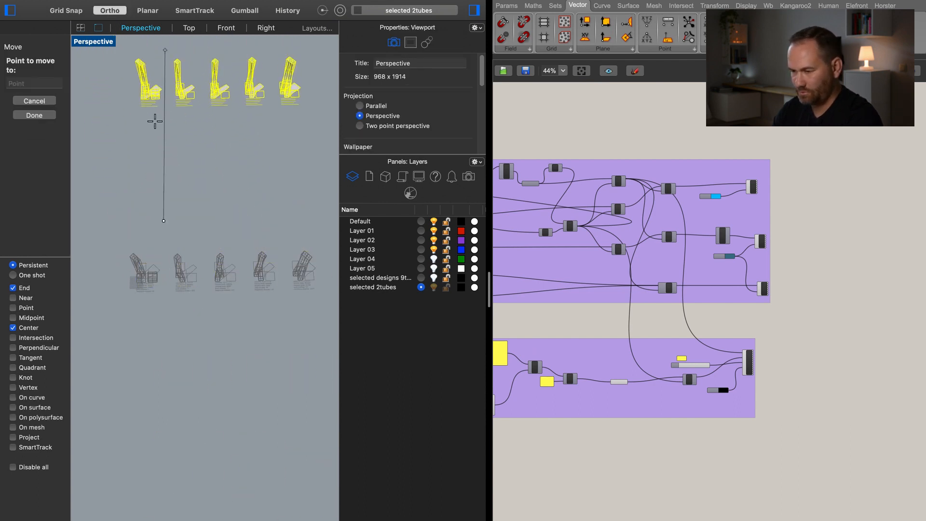
text(300)
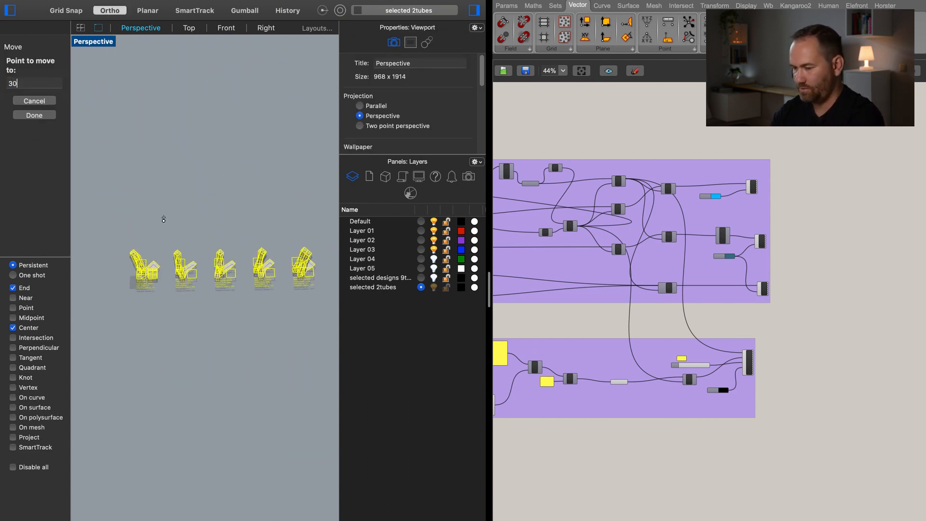
key(Return)
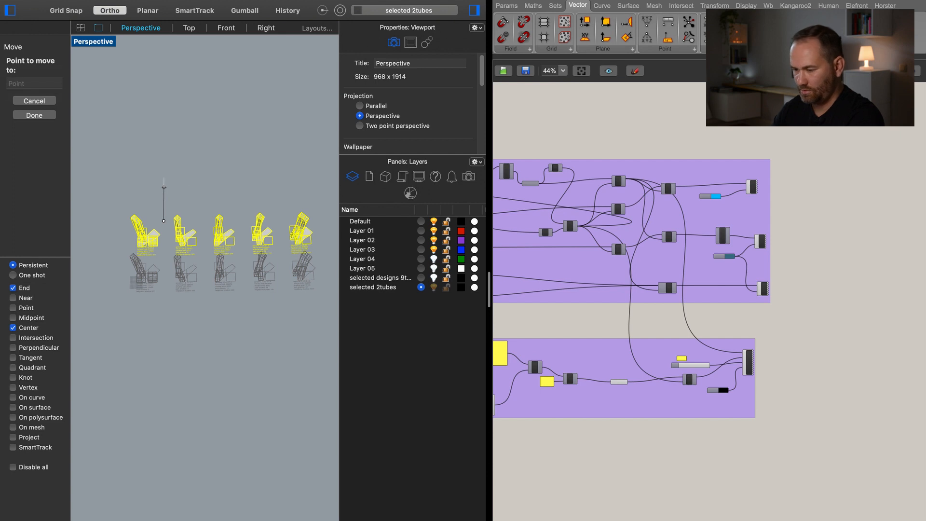
click(253, 201)
Make the "selected designs 9tubes" layer current so its towers display alongside the moved 2tubes row.
click(421, 278)
right_drag(247, 322, 241, 329)
click(250, 335)
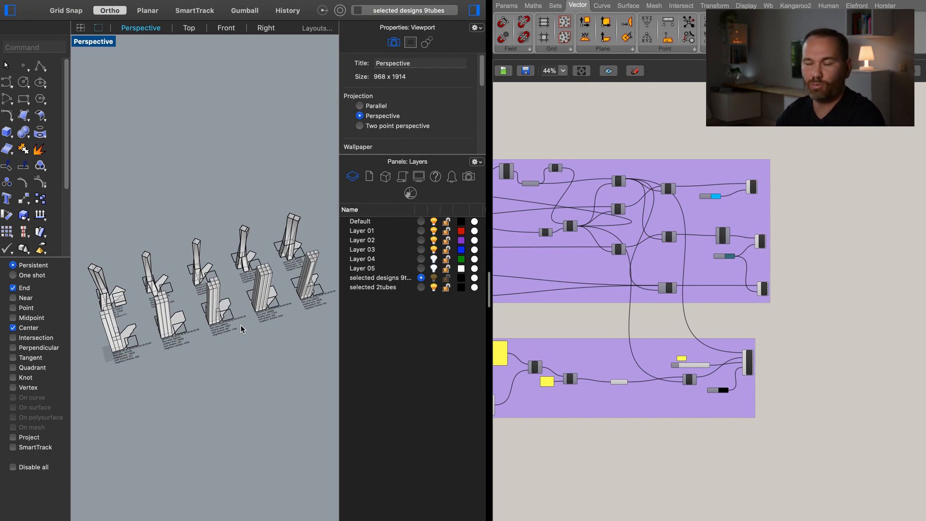
Compare the genome, floor area, volume and shadow labels of the 9tubes towers with those of the 2tubes towers behind them.
right_drag(178, 332, 228, 353)
scroll(210, 357, up, 10)
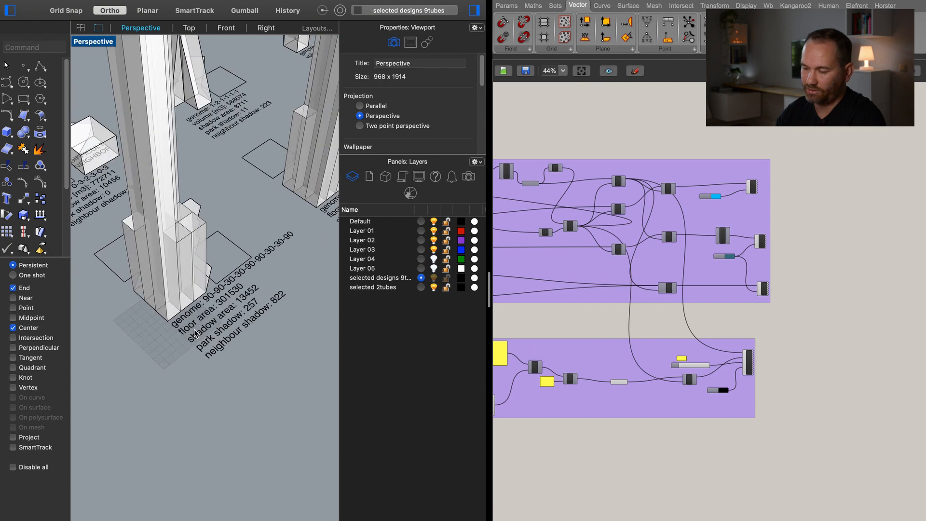
right_drag(288, 334, 110, 318)
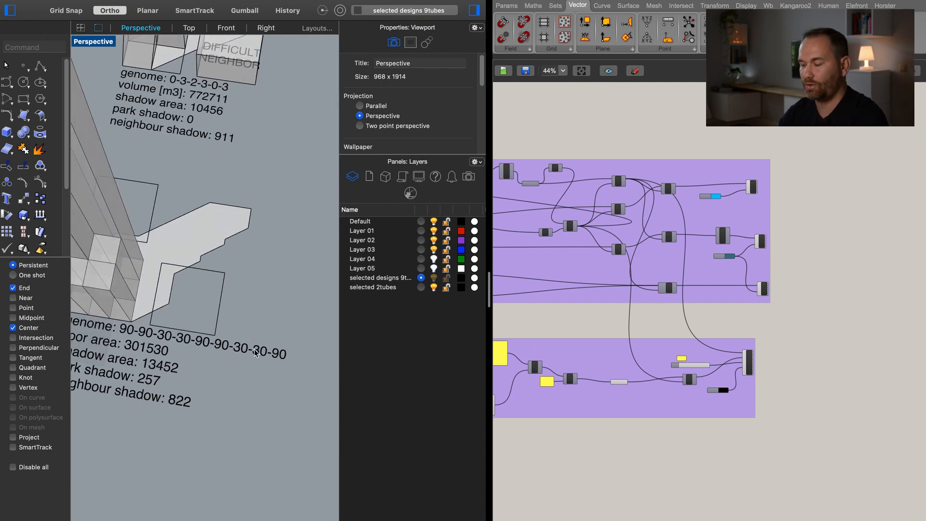
scroll(271, 362, down, 10)
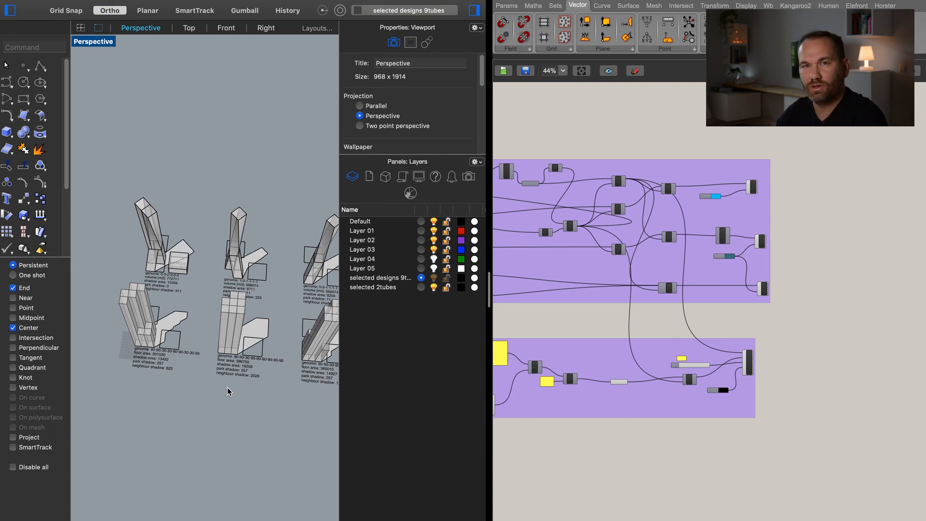
right_drag(230, 393, 185, 389)
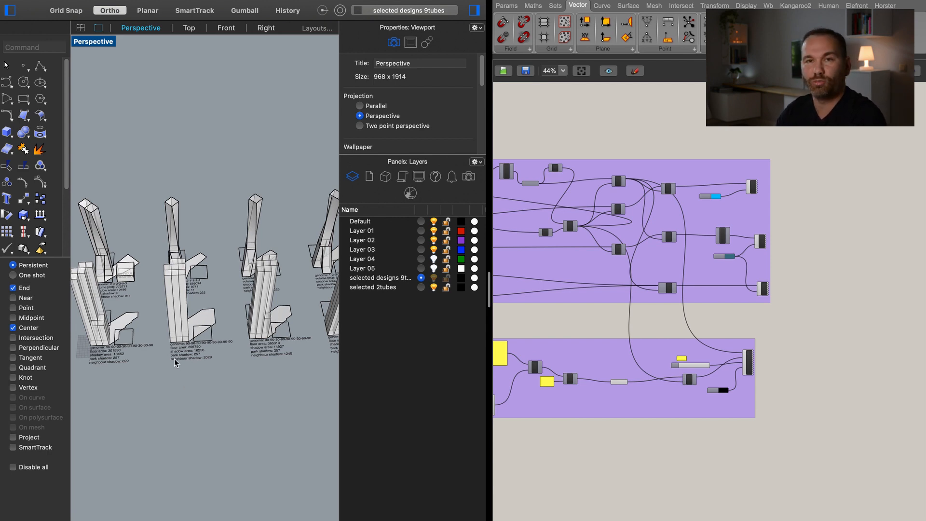
right_drag(180, 359, 196, 372)
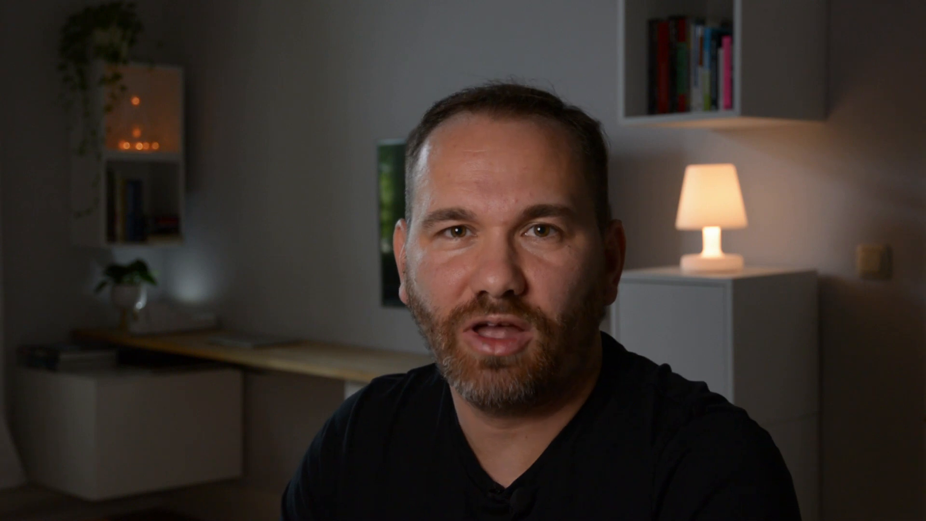